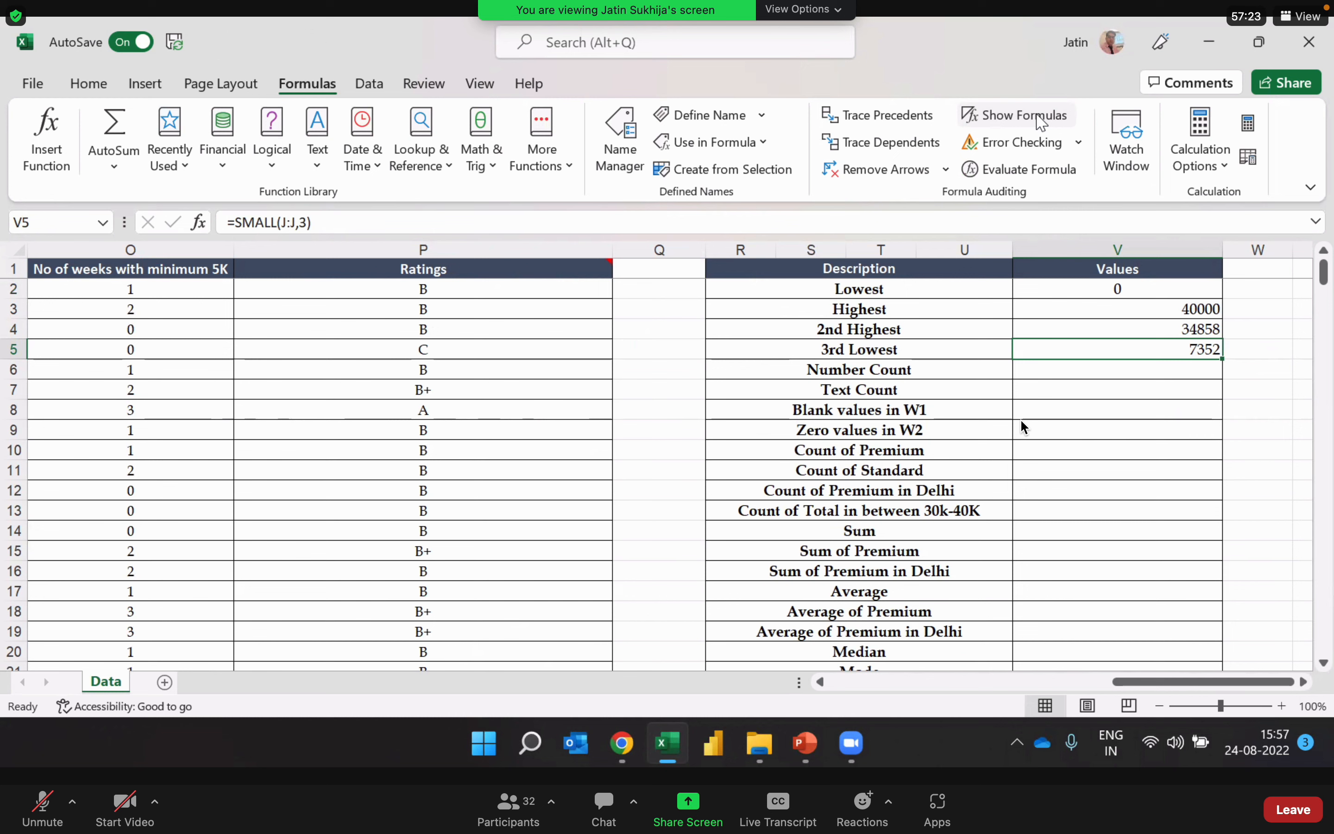
Step: Review the formulas behind the Lowest, Highest, 2nd Highest and 3rd Lowest values
key("Up")
key("Up")
key("Up")
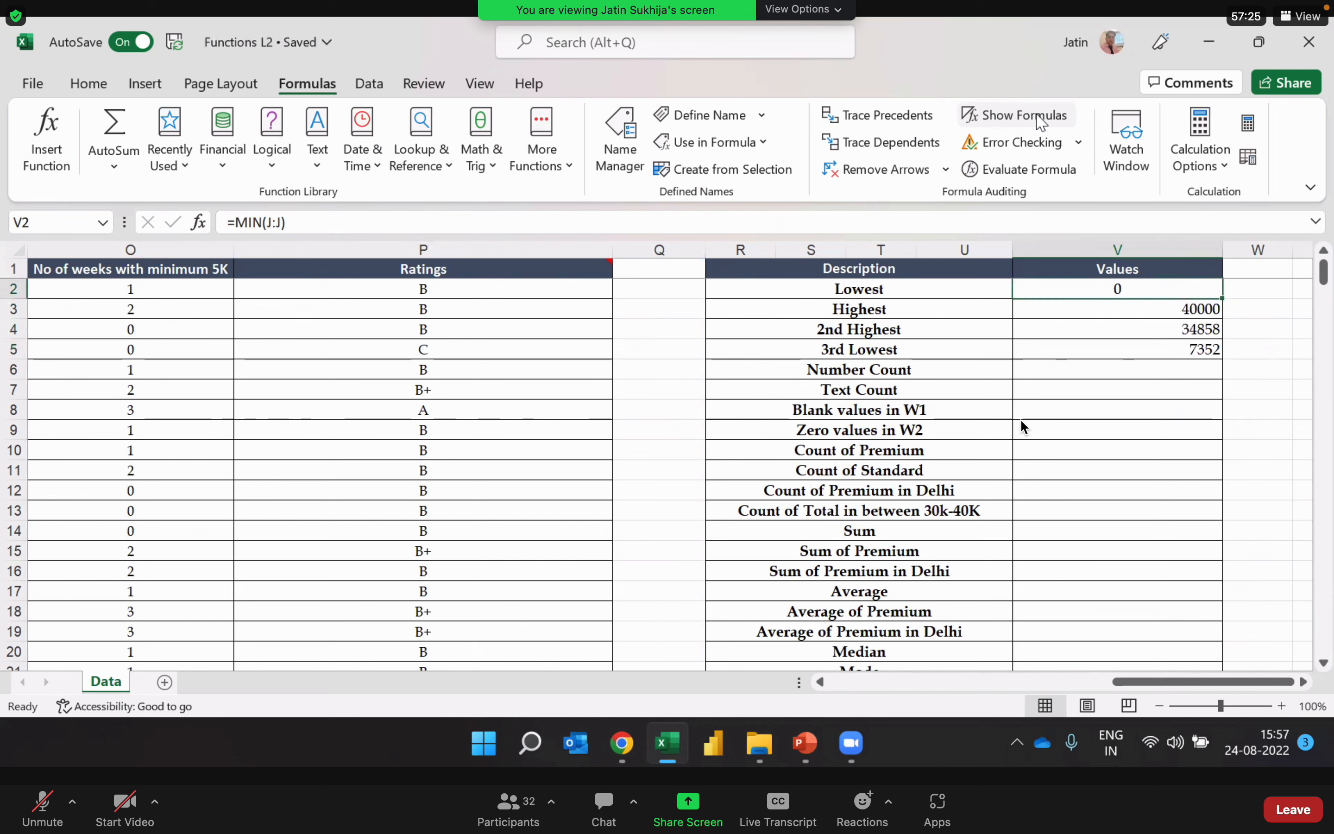
key("Down")
key("Down")
key("Down")
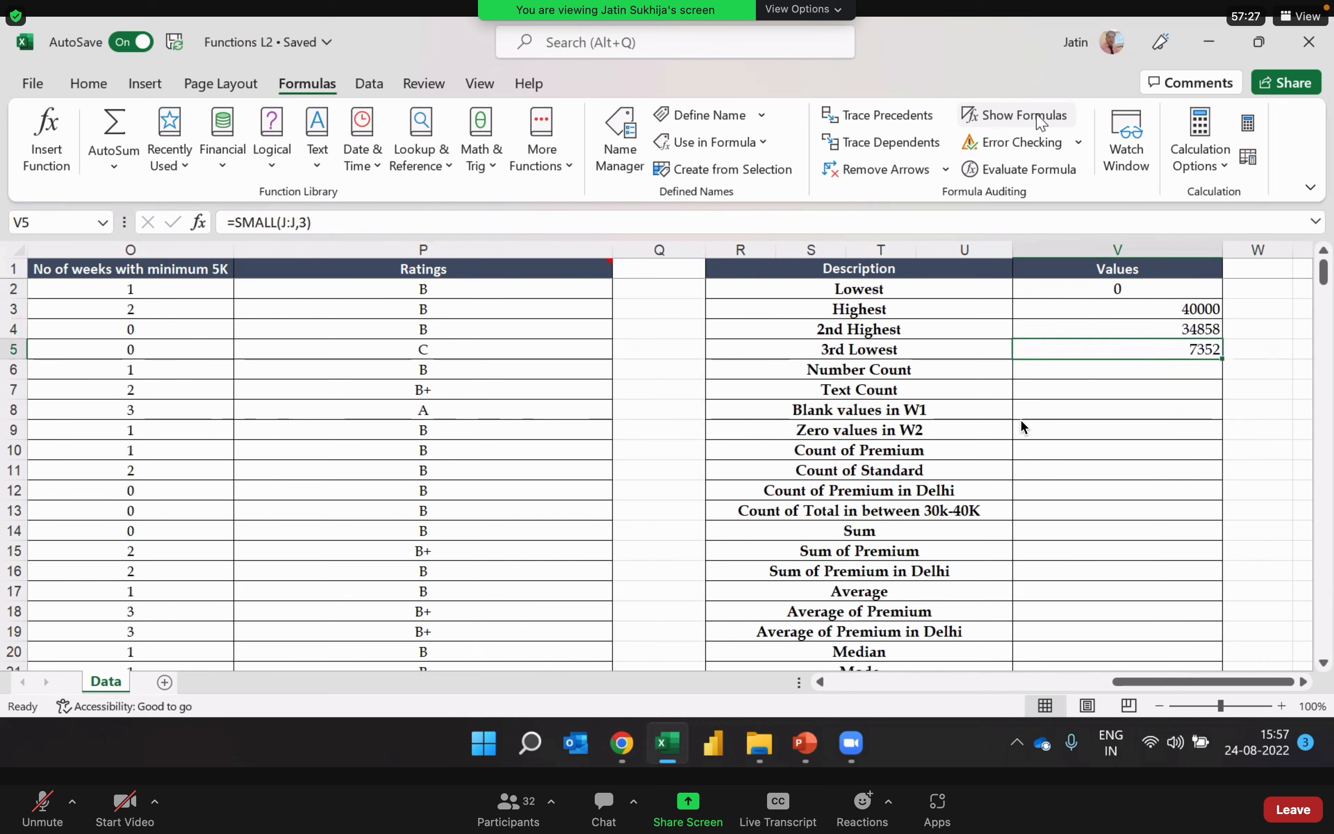
Step: Examine the Total column as the numeric data for the Number Count row
key("Down")
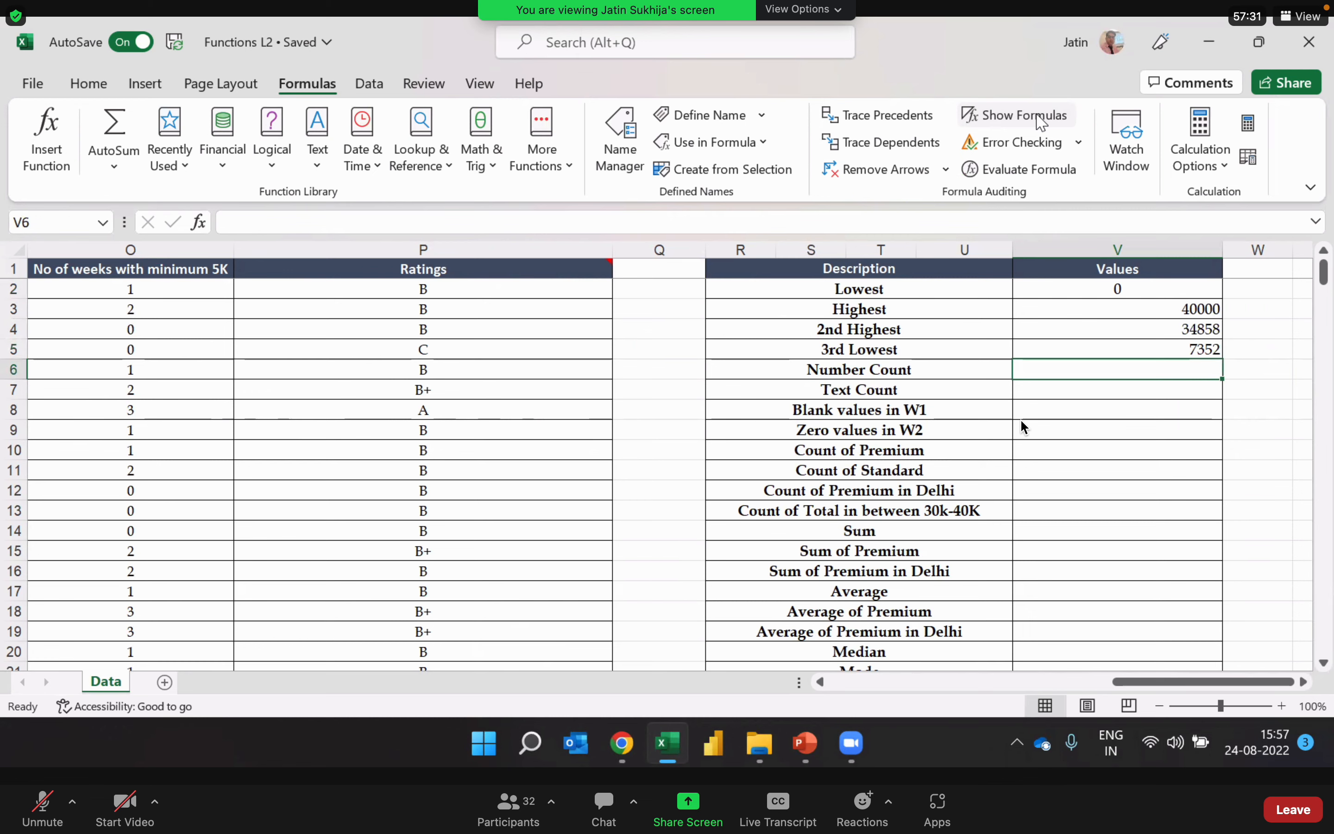
key("Left")
key("Left")
key("Left")
key("Left")
key("Left")
key("Left")
key("Left")
key("Left")
key("Left")
key("Left")
key("Left")
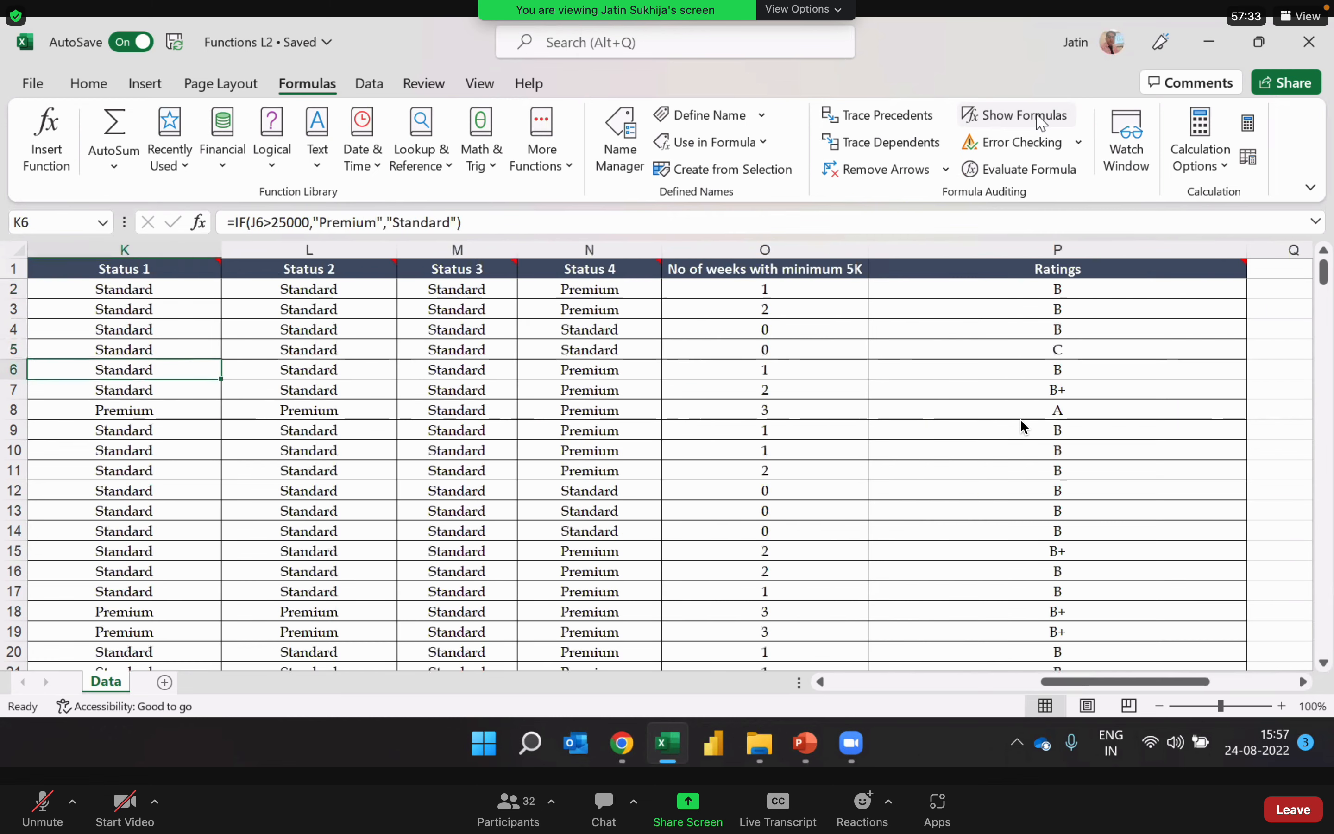
key("Right")
key("Right")
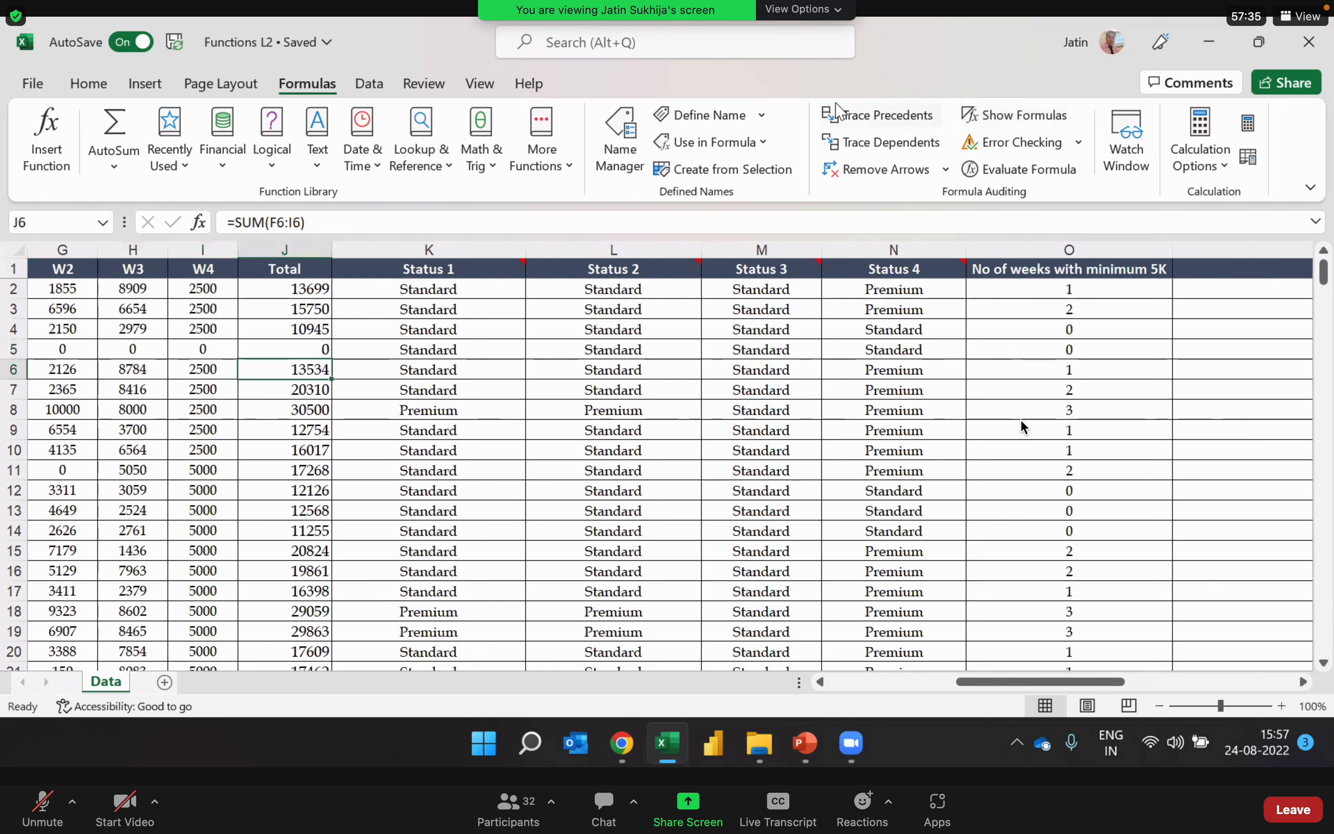
left_click(293, 248)
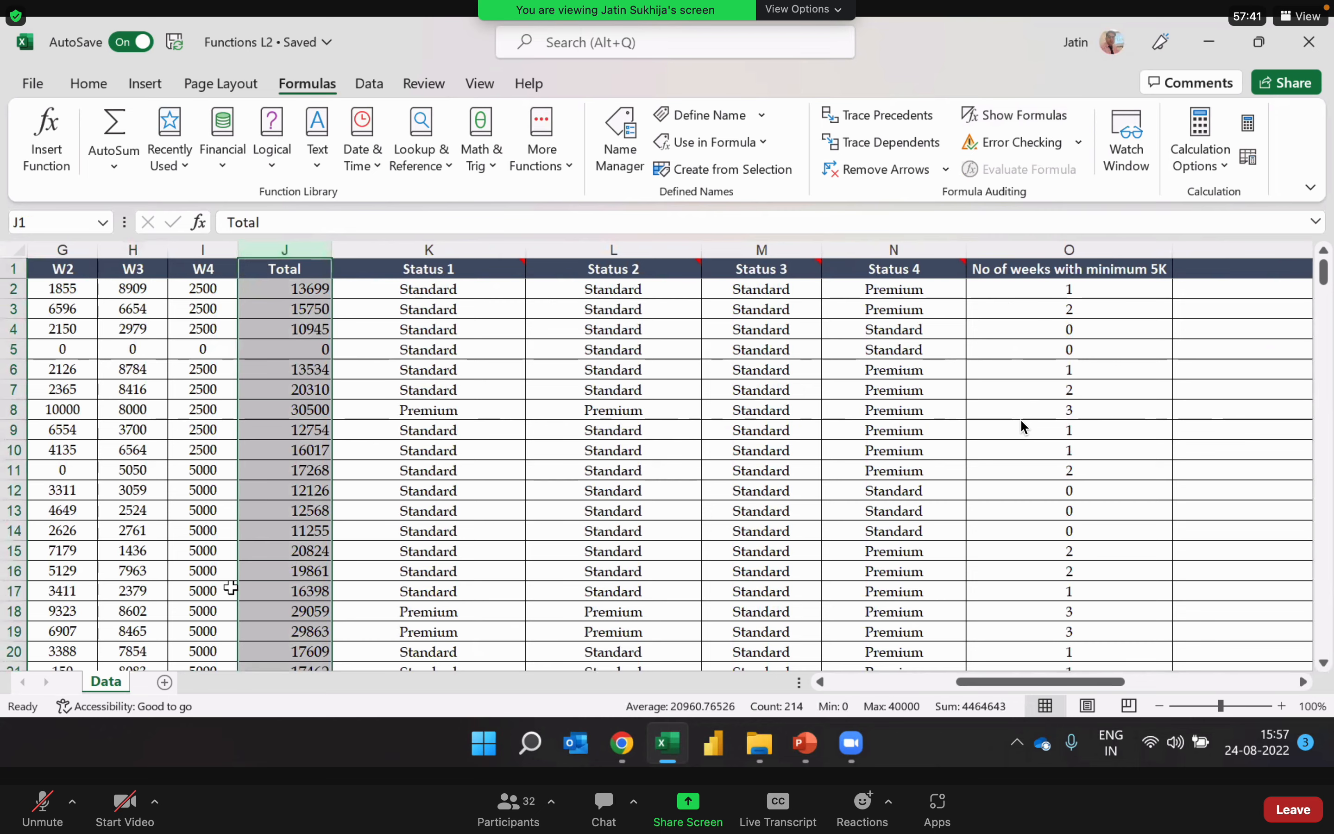
key("Up")
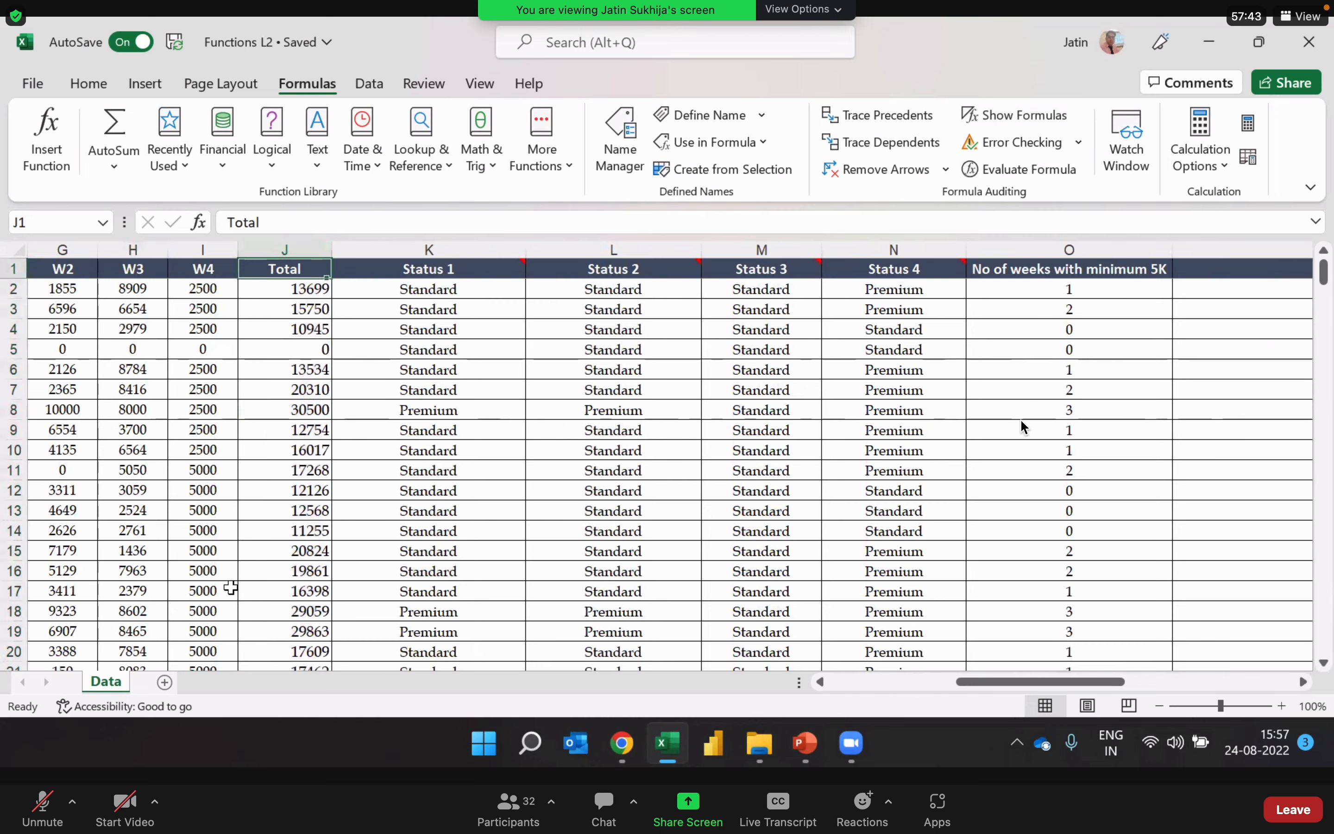
Step: Enter =COUNT(J:J) in the Number Count value cell V6 to count the numbers in the Total column
key("Right")
key("Right")
key("Right")
key("Right")
key("Right")
key("Right")
key("Right")
key("Right")
key("Right")
key("Right")
key("Right")
key("Right")
key("Right")
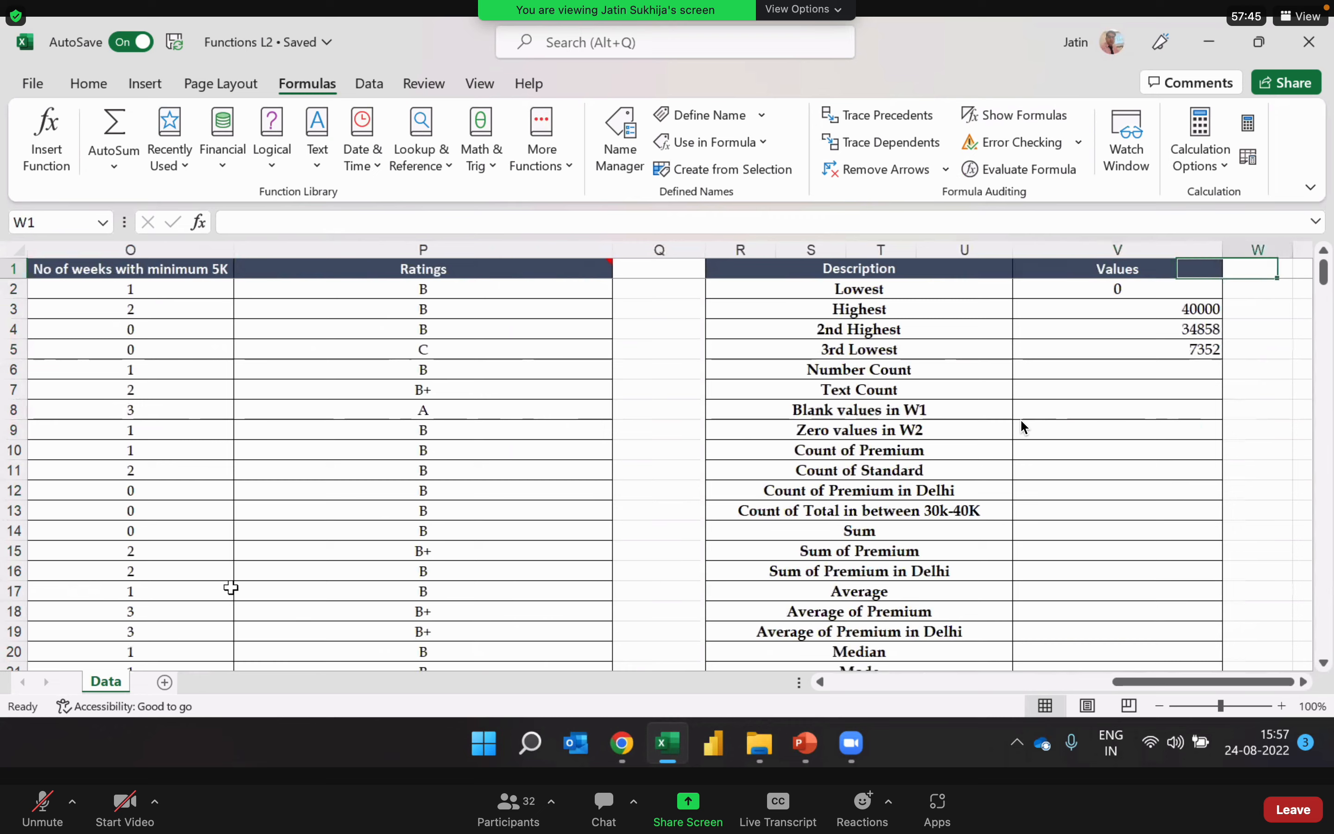
key("Left")
key("Down")
key("Down")
key("Down")
key("Down")
key("Down")
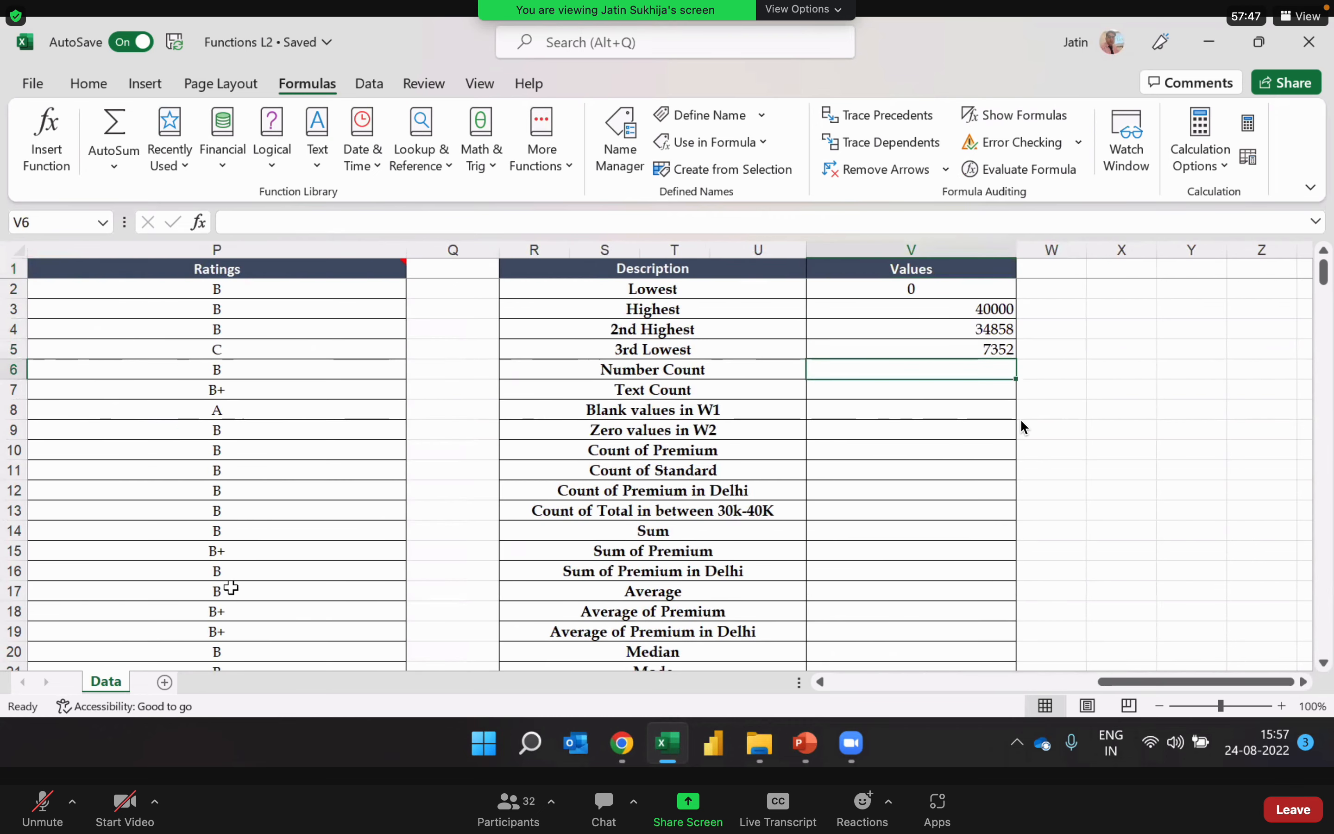
type("=count")
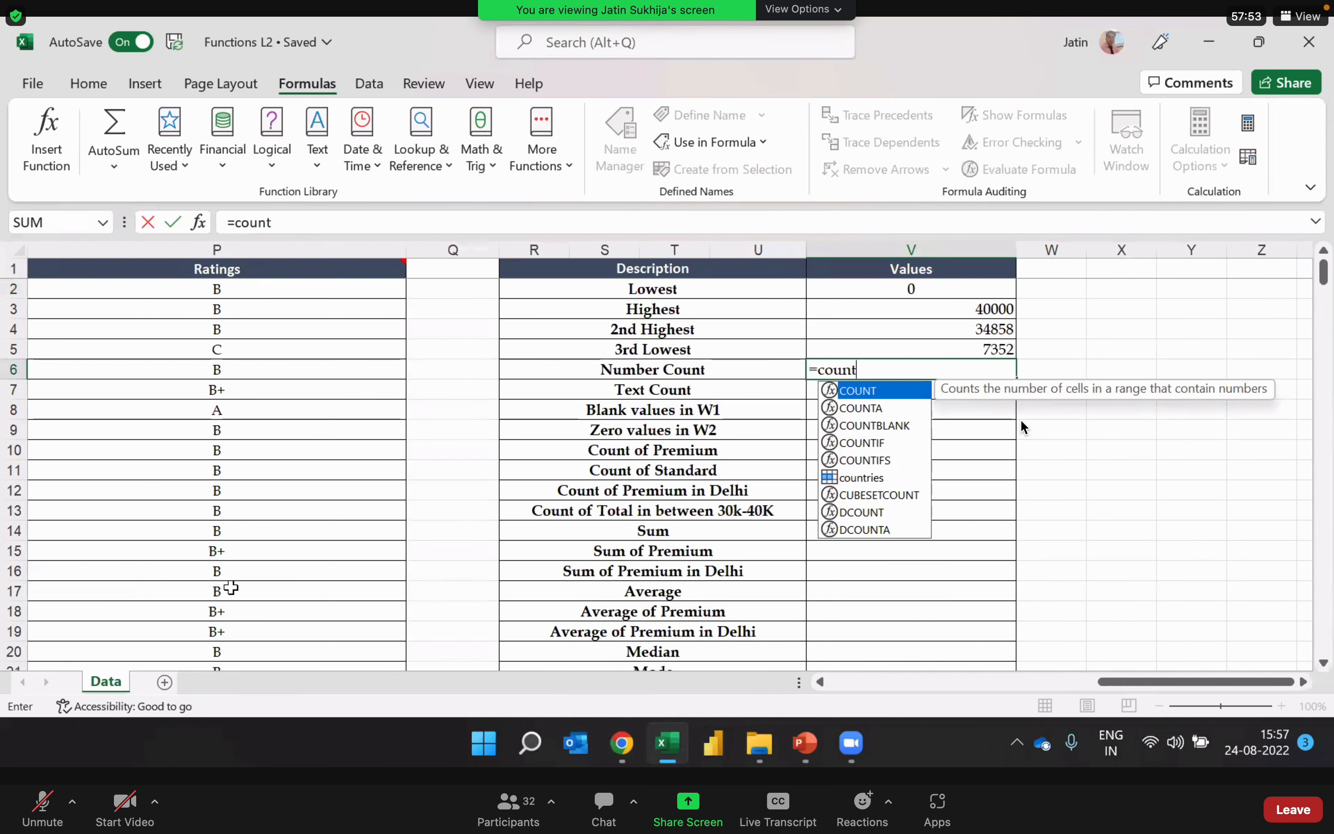
key("Tab")
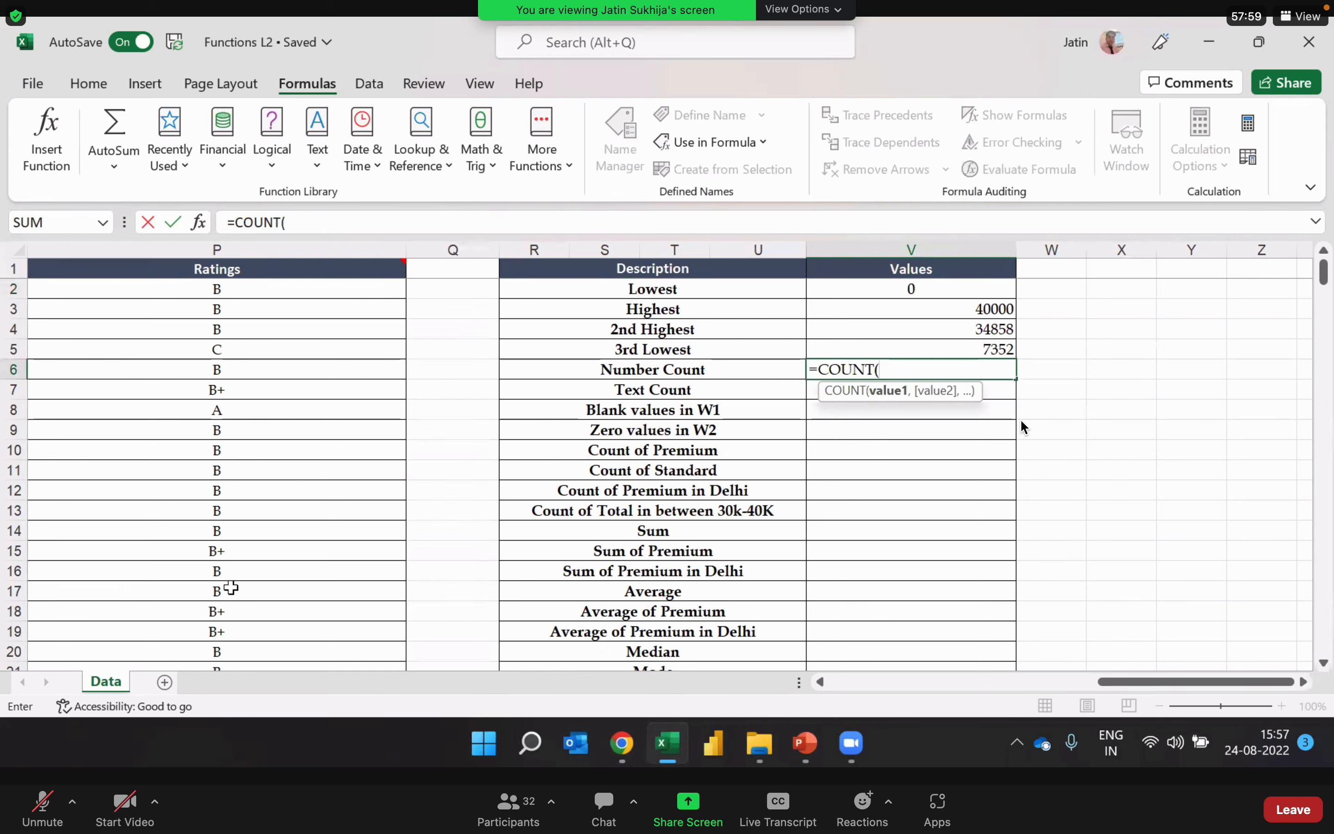
key("Left")
key("Left")
key("Left")
key("Left")
key("Left")
key("Left")
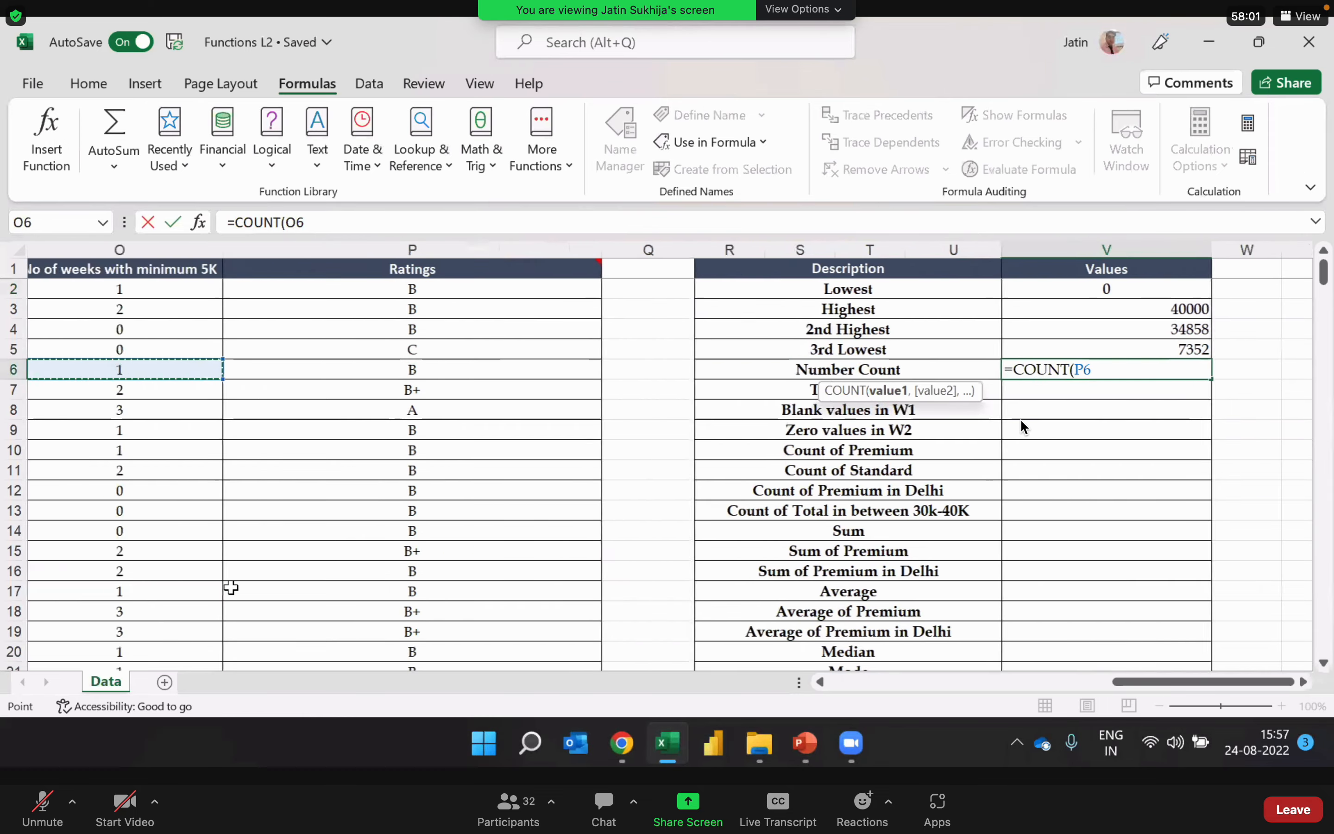
key("Left")
key("Left")
key("Left")
key("Left")
key("Left")
key("Left")
key("Left")
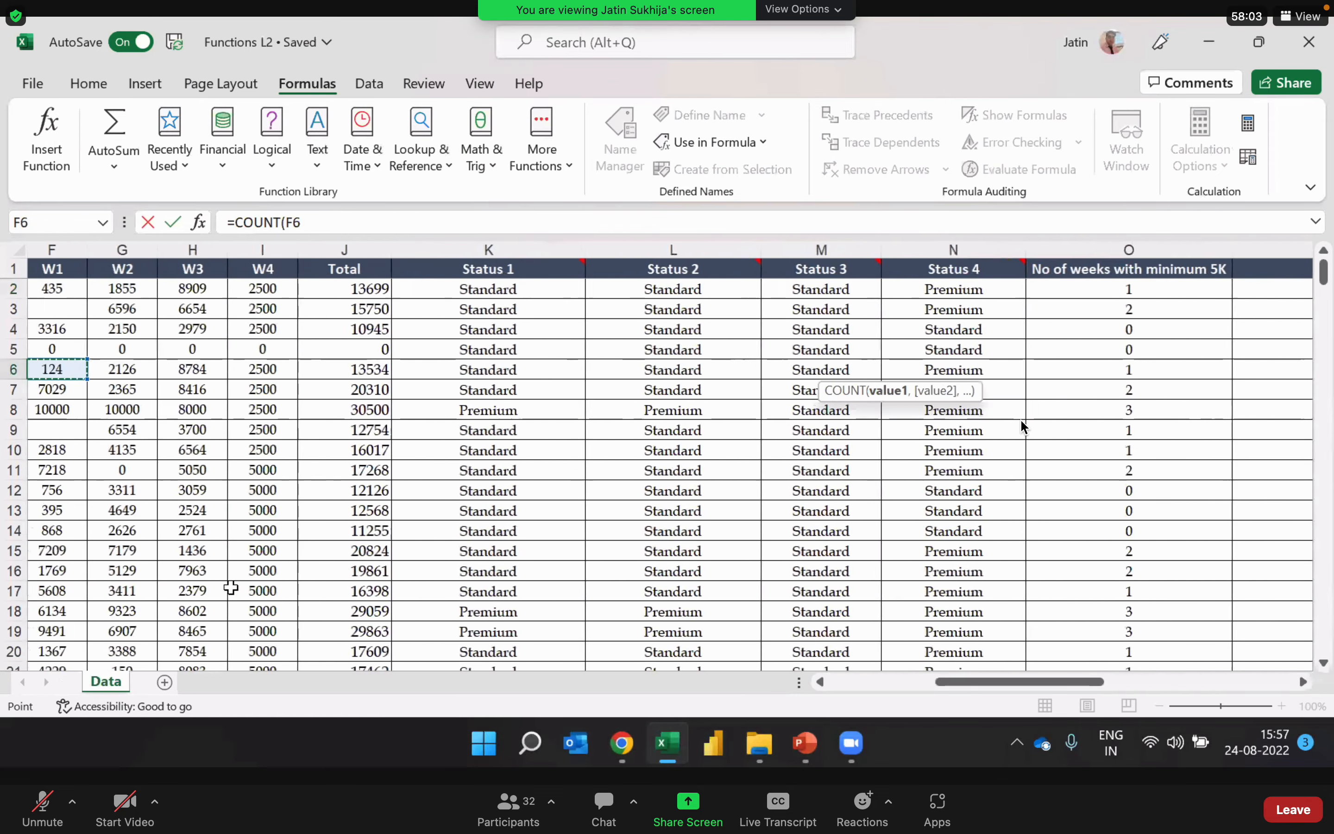
key("Right")
key("Right")
key("Right")
key("Right")
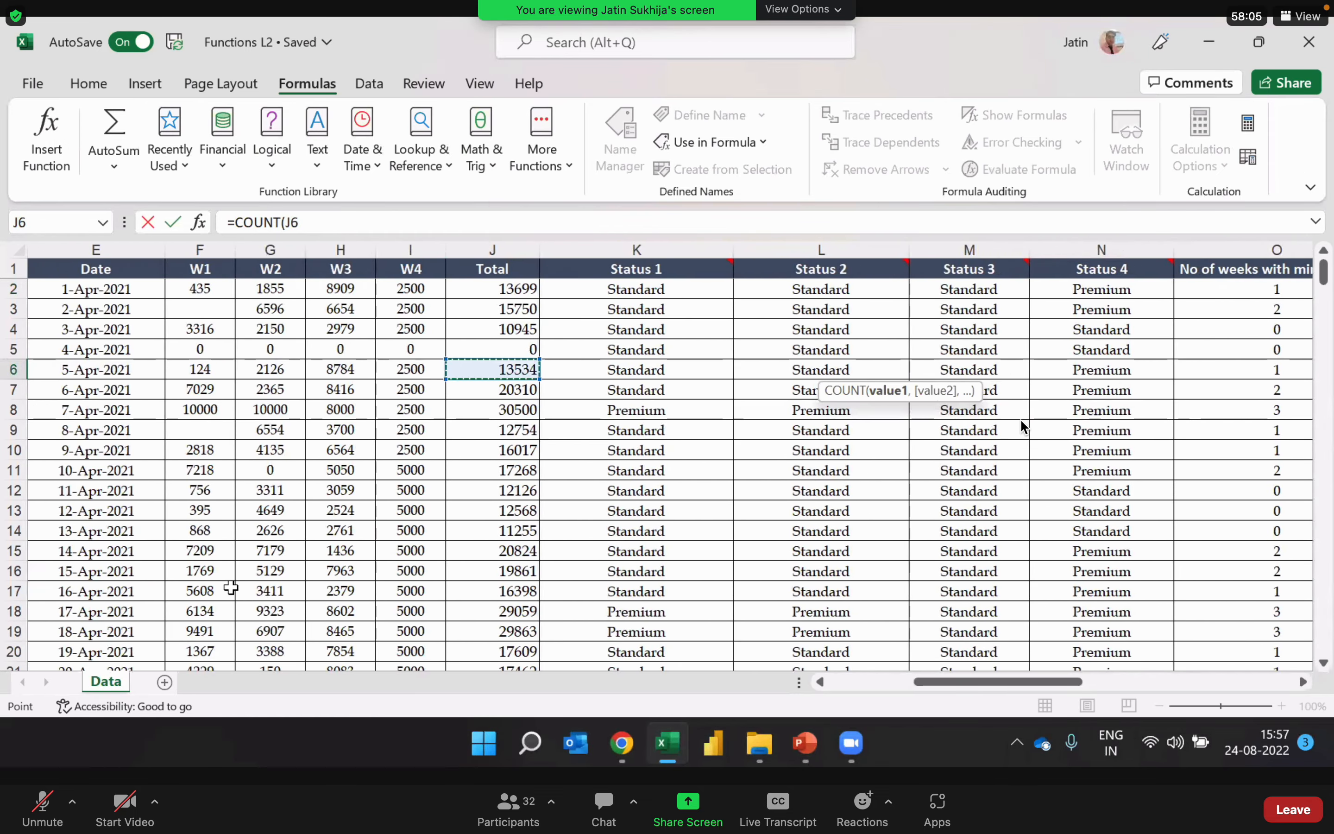
left_click(503, 249)
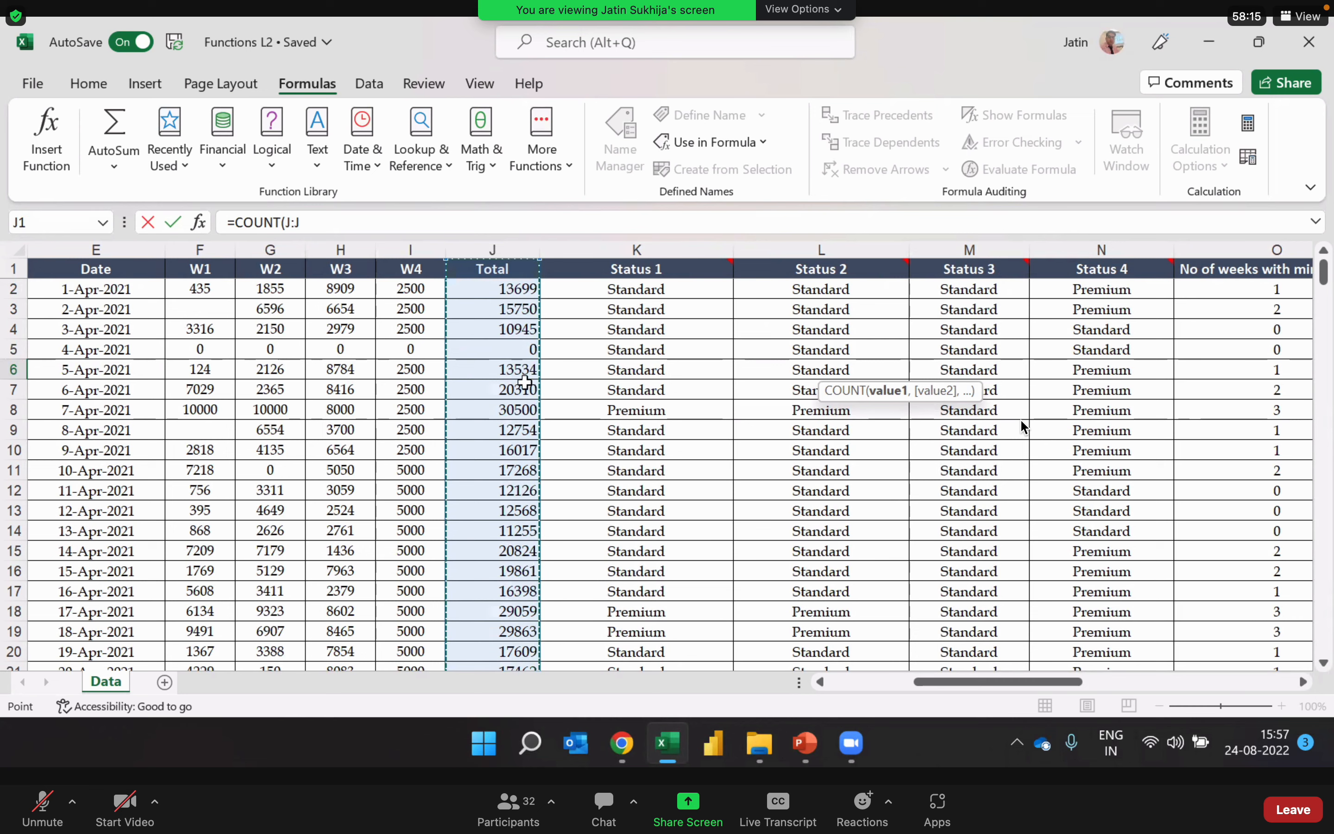
key("Return")
key("Up")
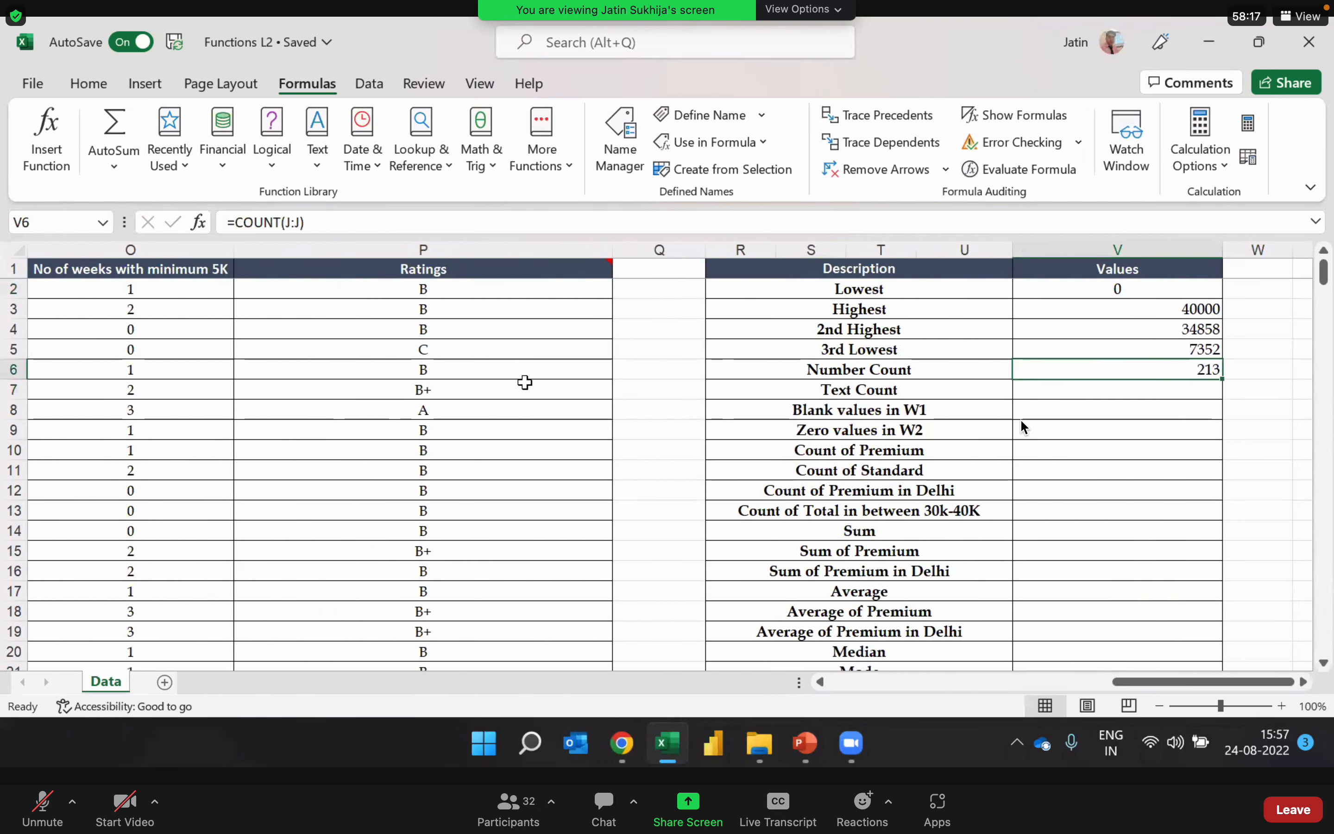
Step: Inspect the Number Count formula and its range in cell V6, leaving it as entered
key("Right")
scroll(1023, 428, "right", 1)
key("Left")
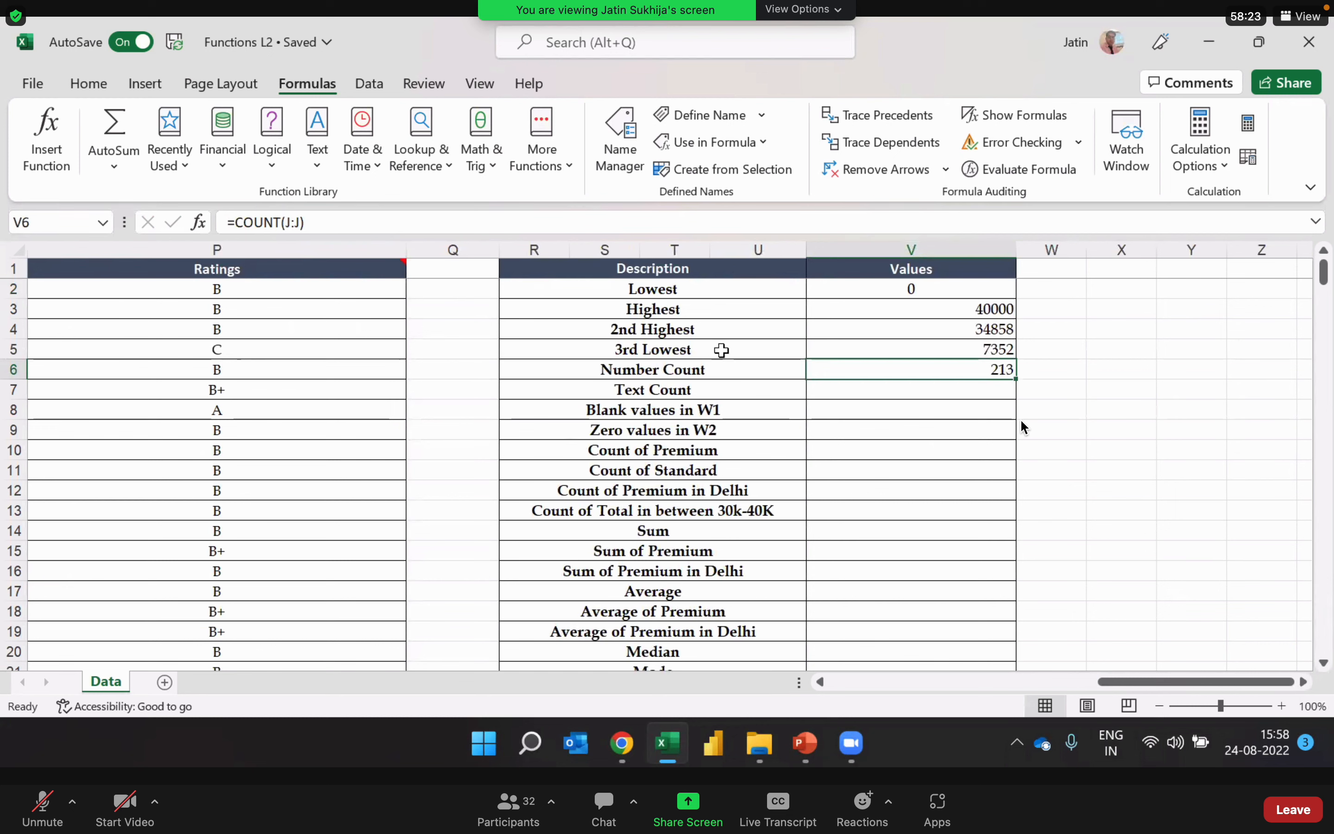
double_click(922, 372)
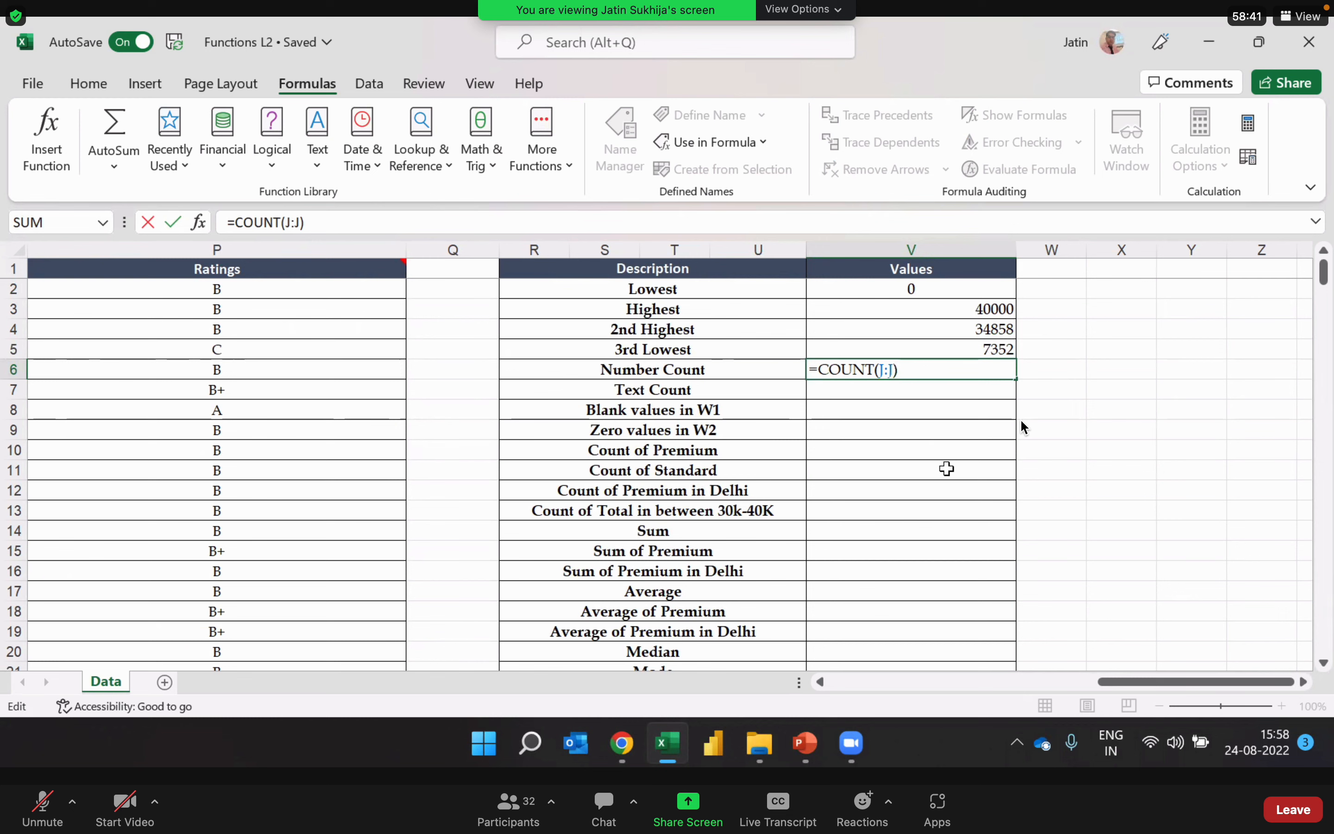
key("Return")
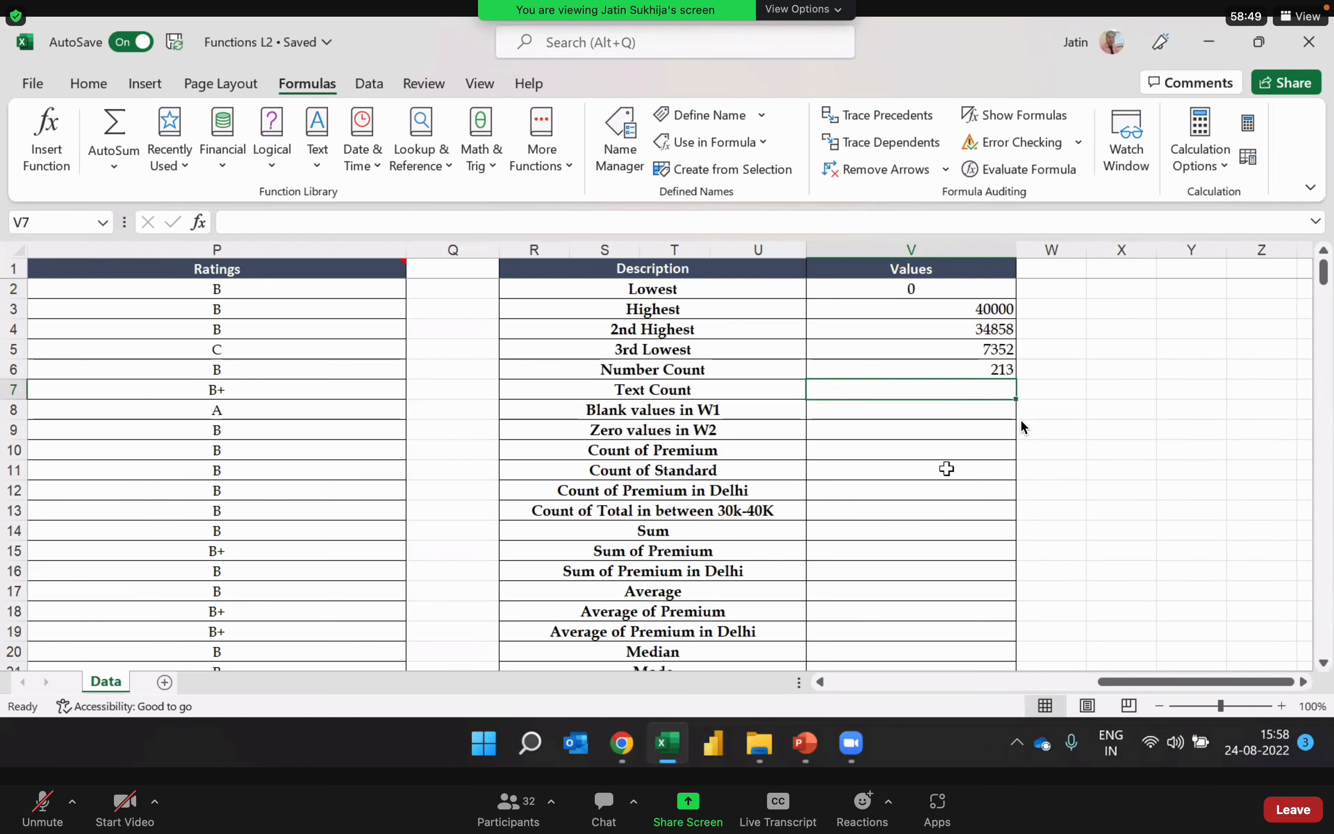
Step: Examine the ID's, Locations and Name columns as possible text data for the Text Count row
key("Left")
key("Left")
key("Left")
key("Left")
key("Left")
key("Left")
key("Left")
key("Left")
key("Left")
key("Left")
key("Left")
key("Left")
key("Left")
key("Left")
key("Left")
key("Left")
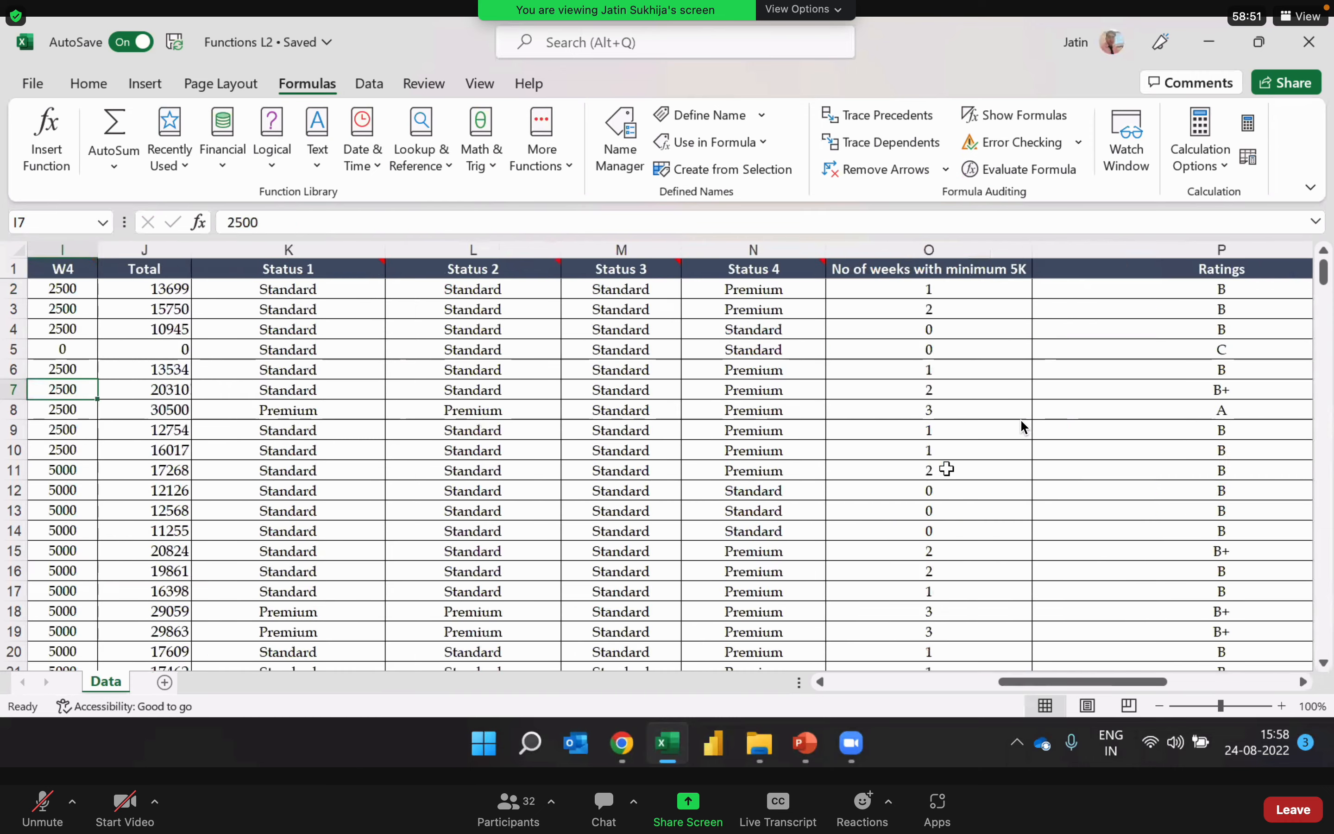
key("Left")
key("Left")
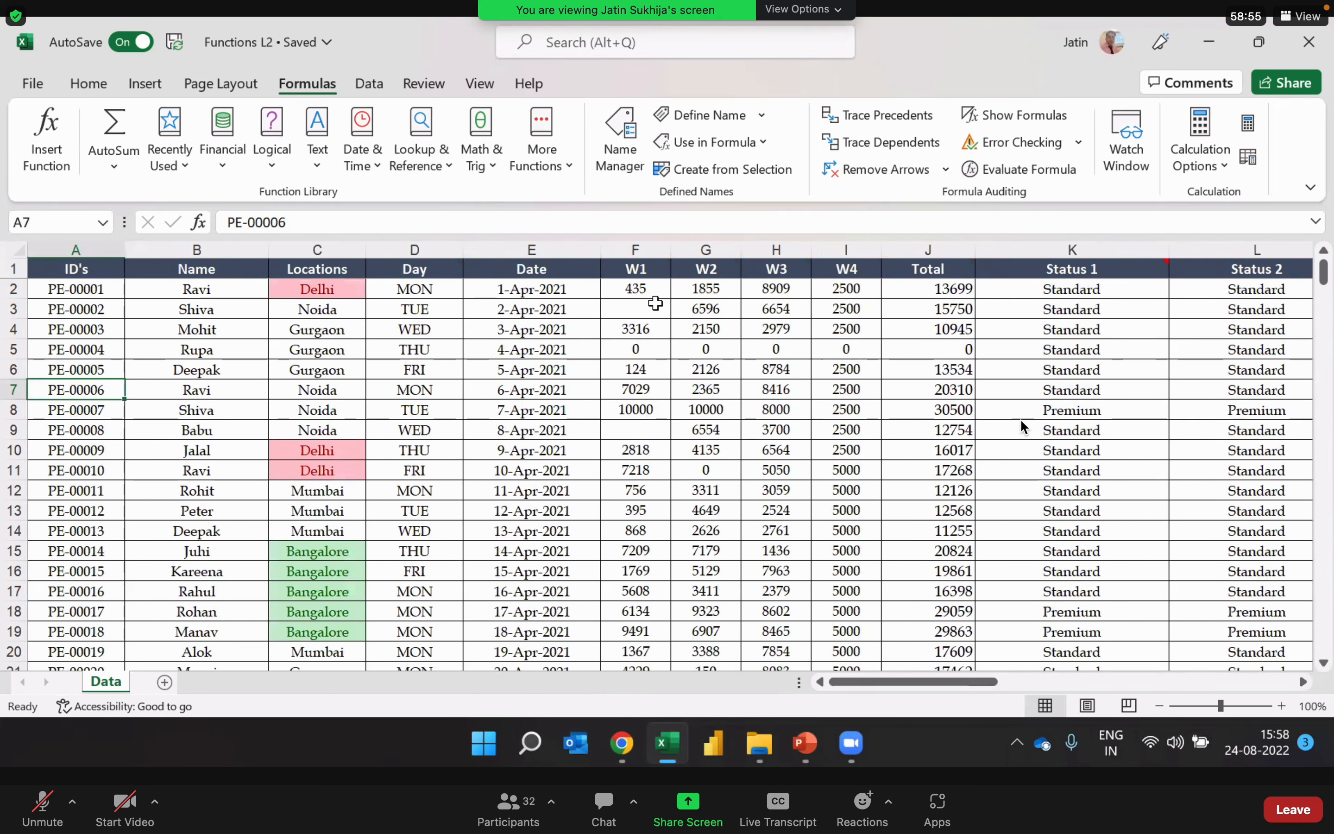
left_click(67, 251)
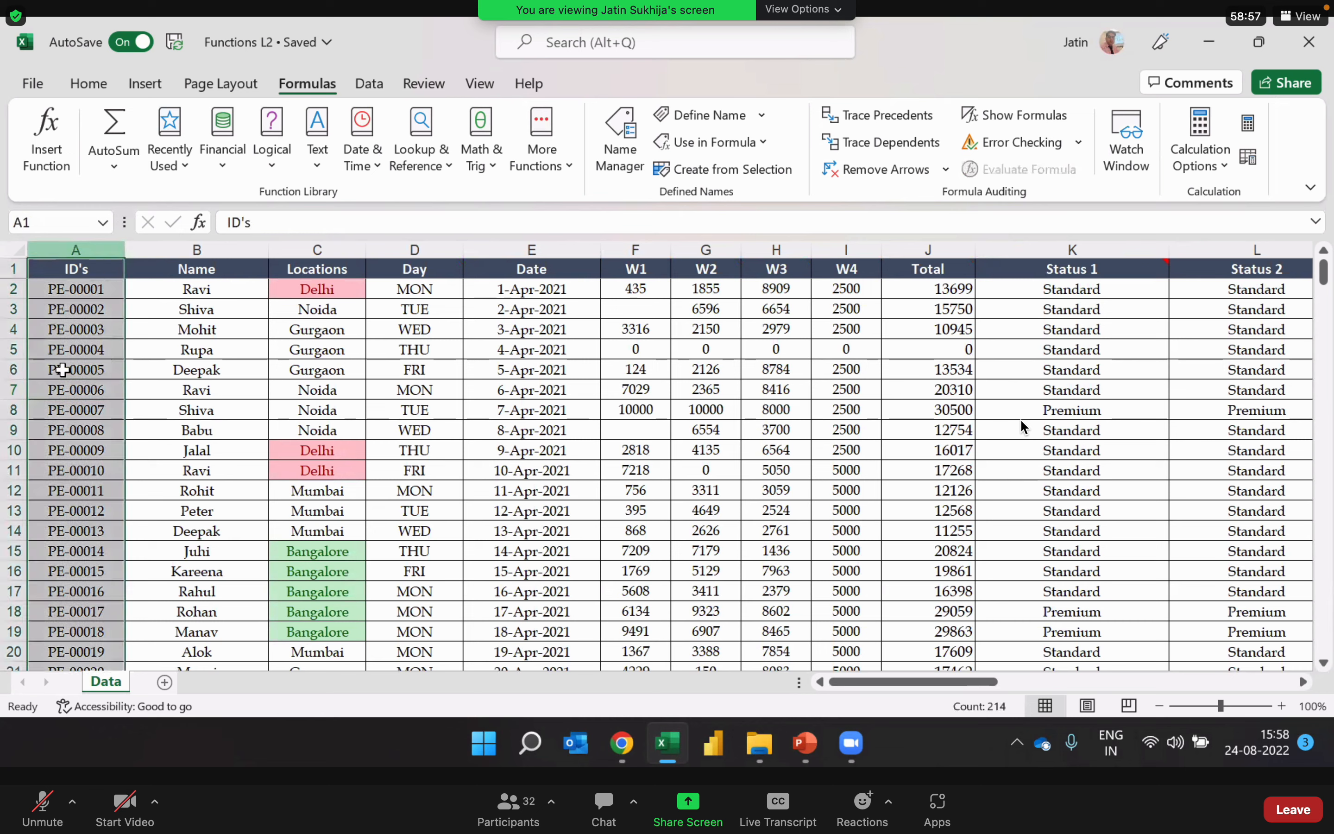
left_click(348, 251)
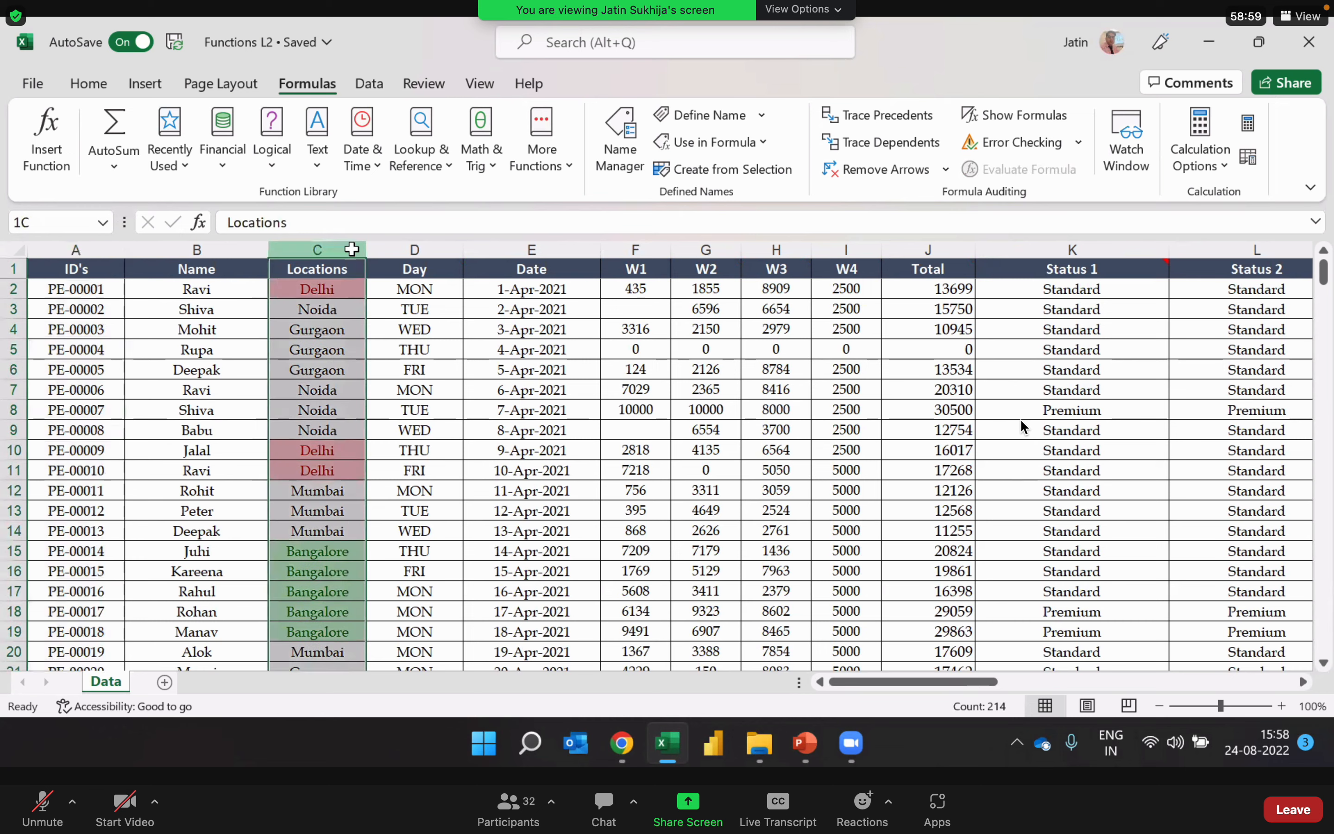
left_click(247, 251)
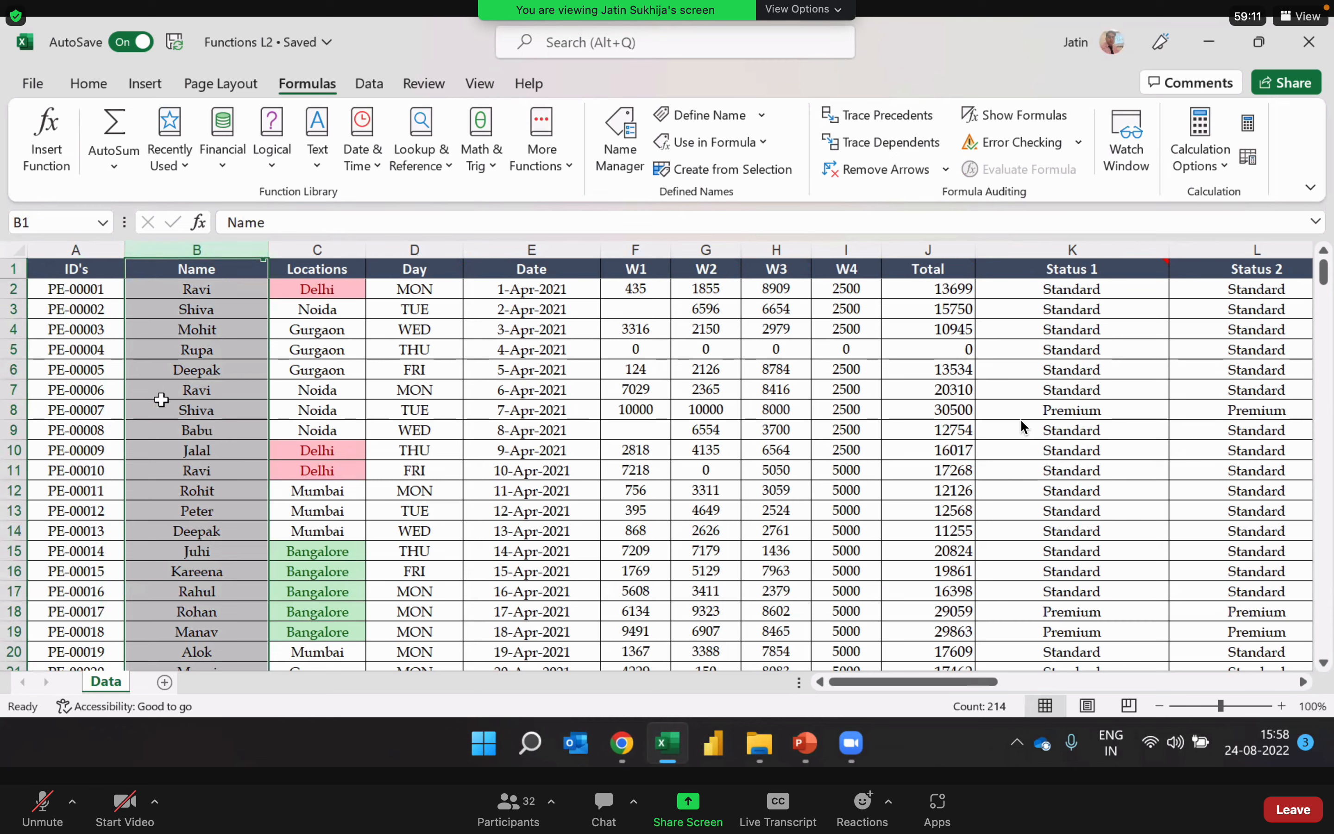
Step: Enter =COUNTA(B:B) in the Text Count value cell V7 to count the entries in the Name column
left_click(213, 367)
key("ctrl+Right")
key("ctrl+Right")
key("ctrl+Right")
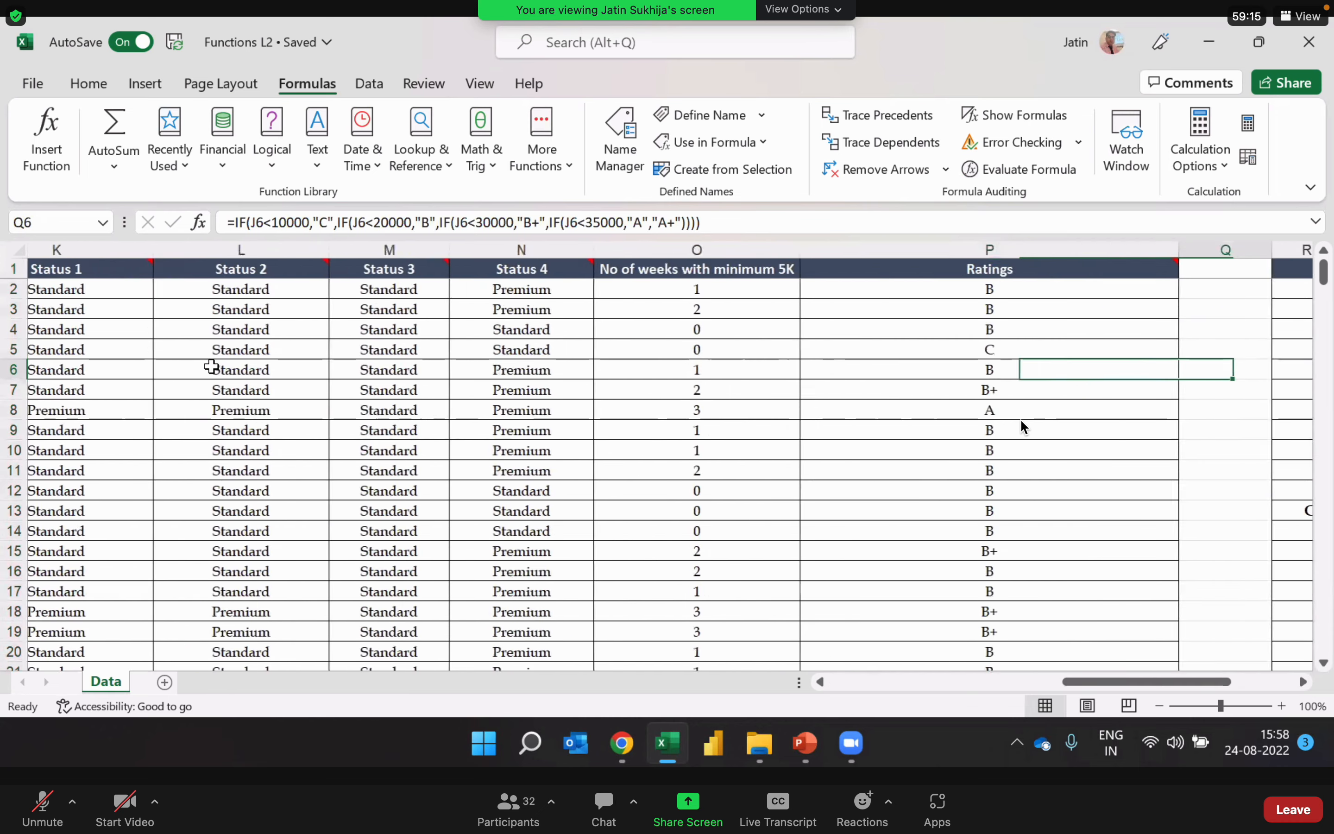
key("Down")
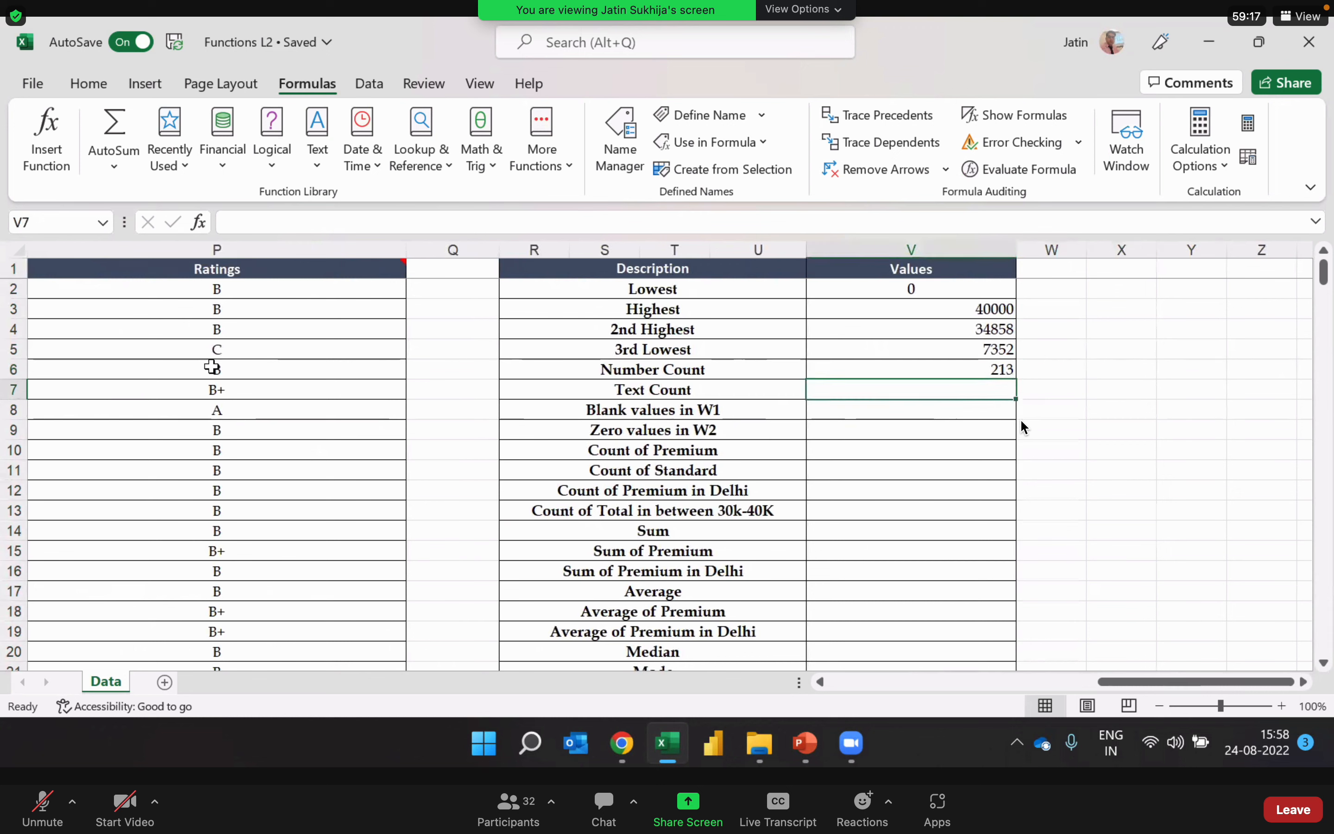
key("Left")
key("Right")
type("=count")
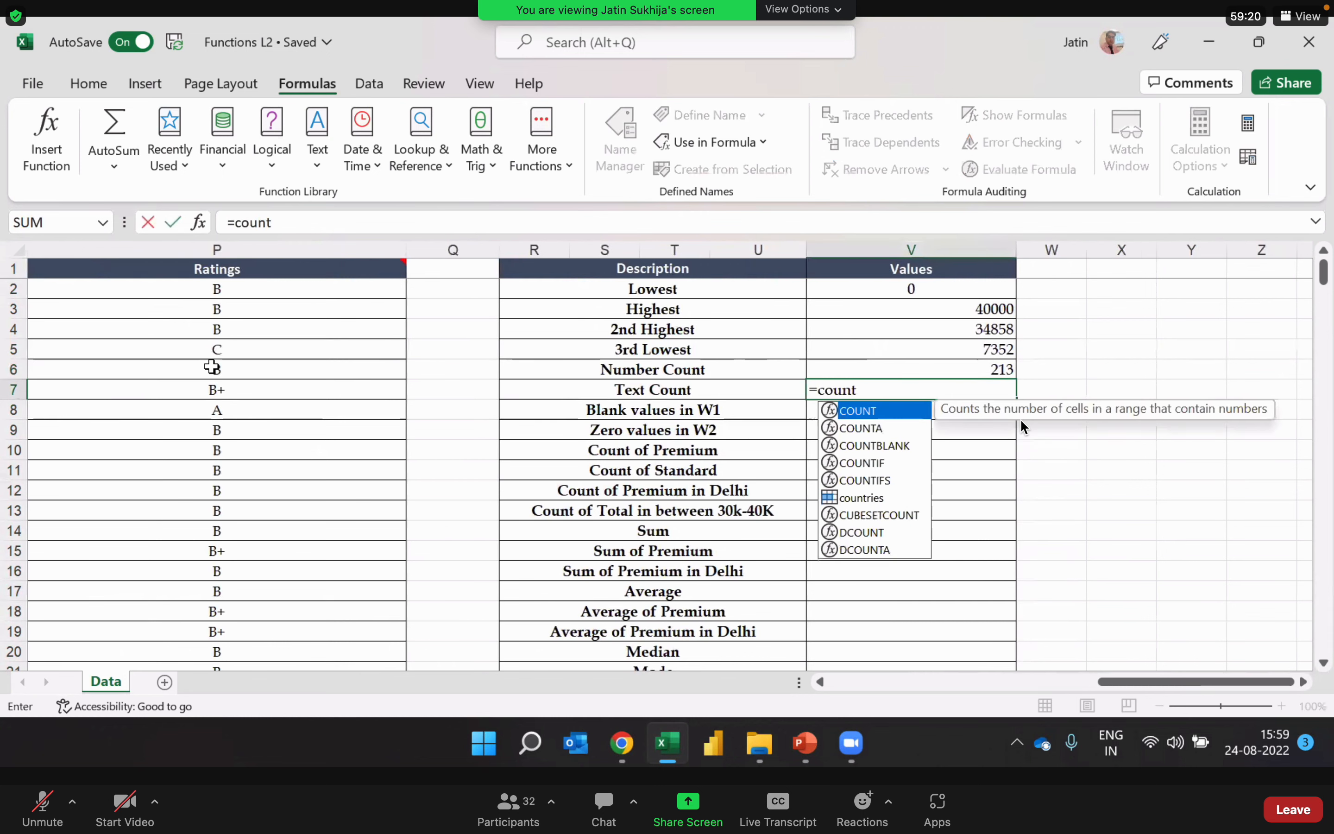
key("Down")
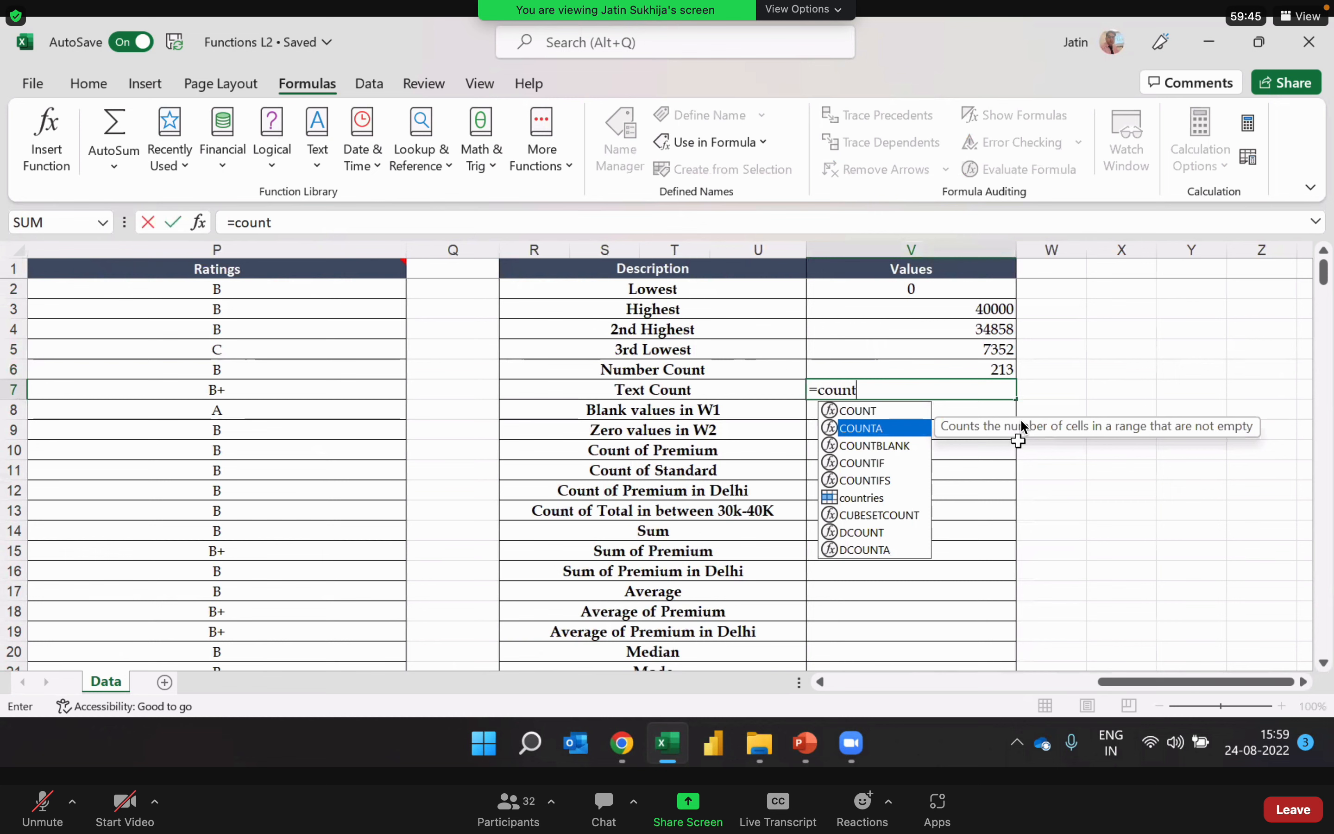
key("Tab")
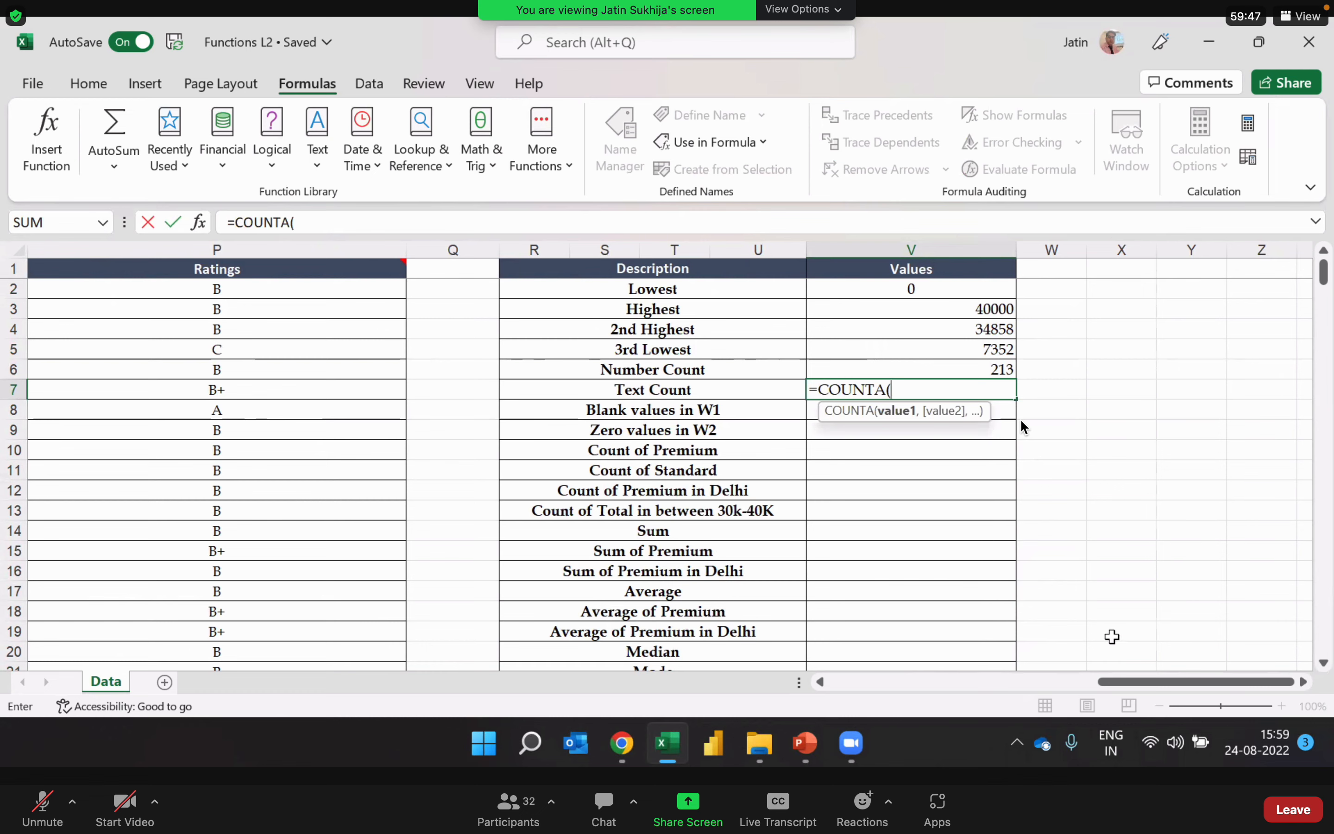
left_click_drag(1134, 682, 792, 703)
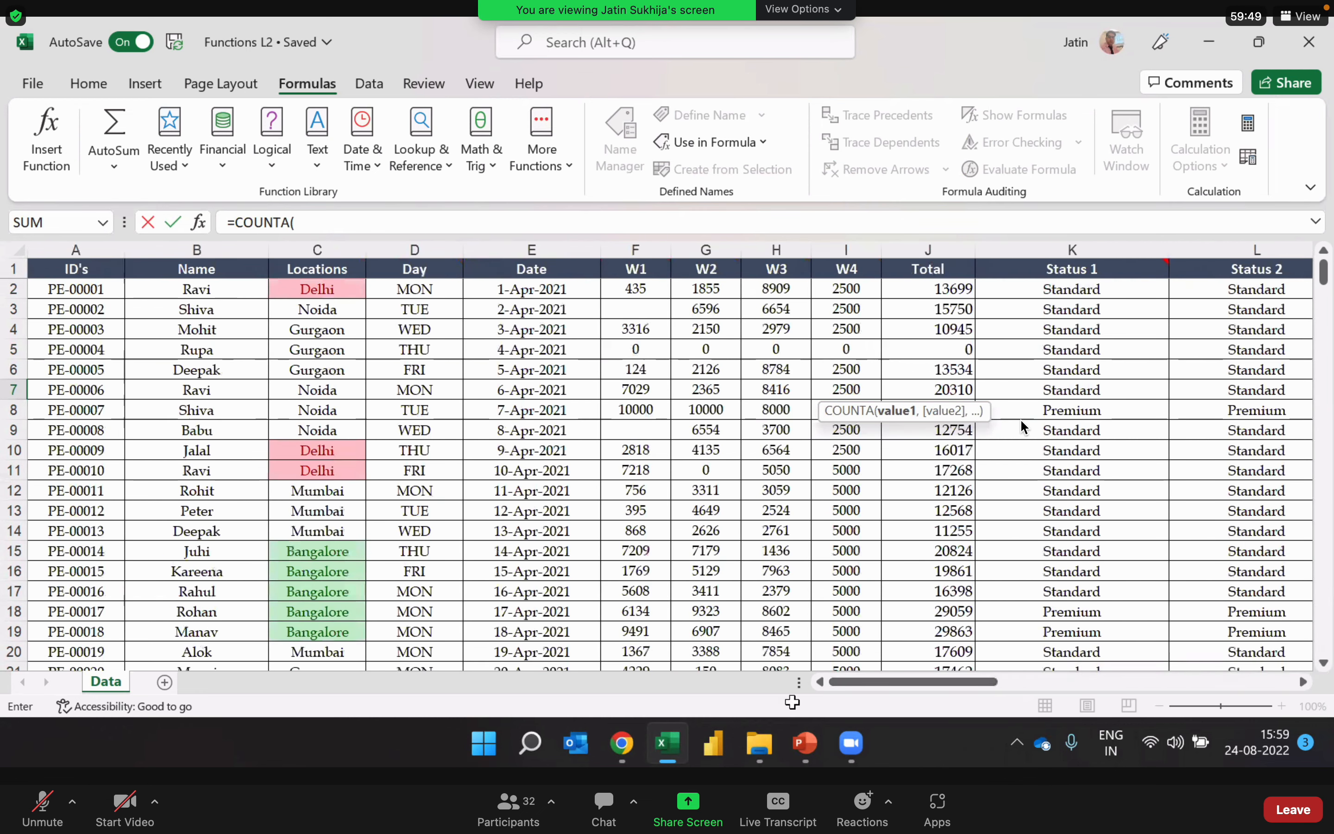
left_click(219, 249)
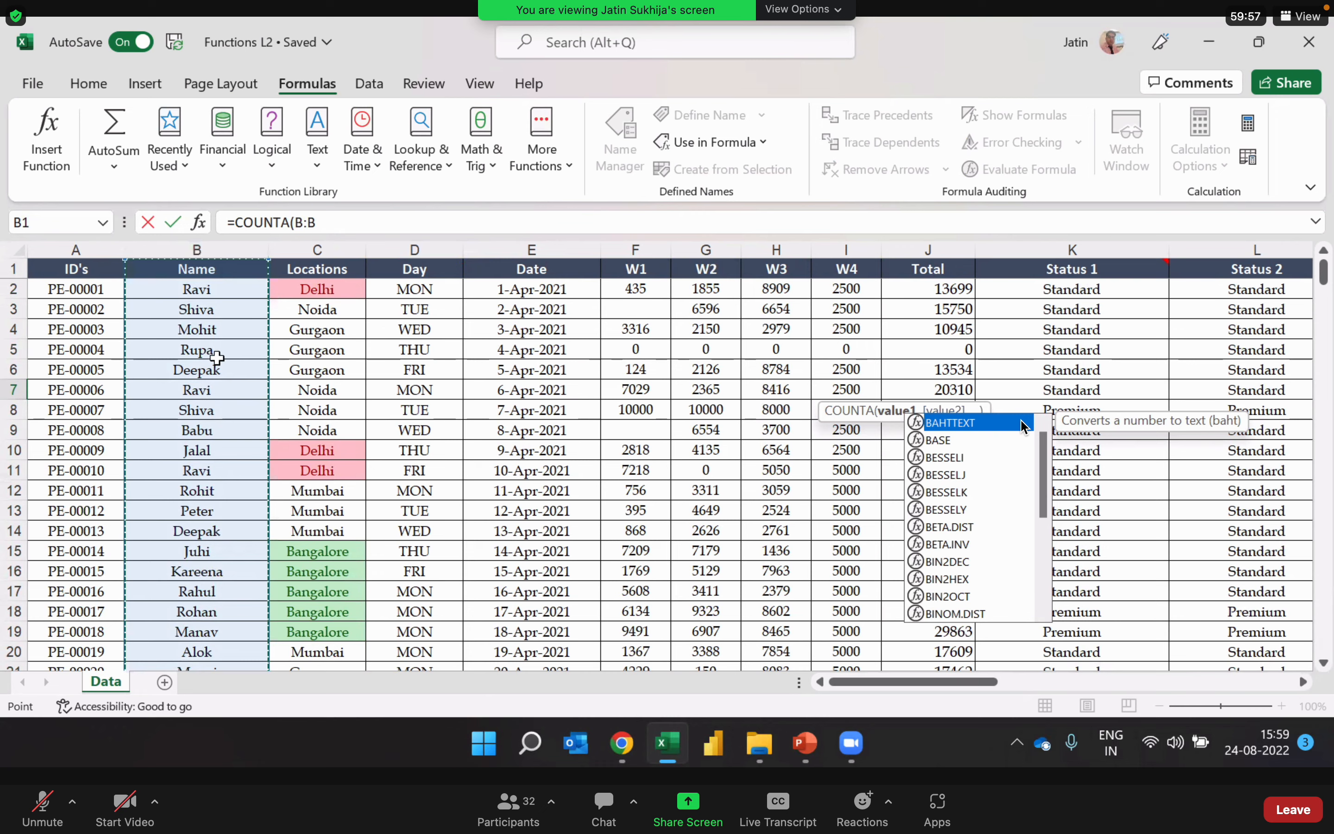
left_click(359, 220)
key("Return")
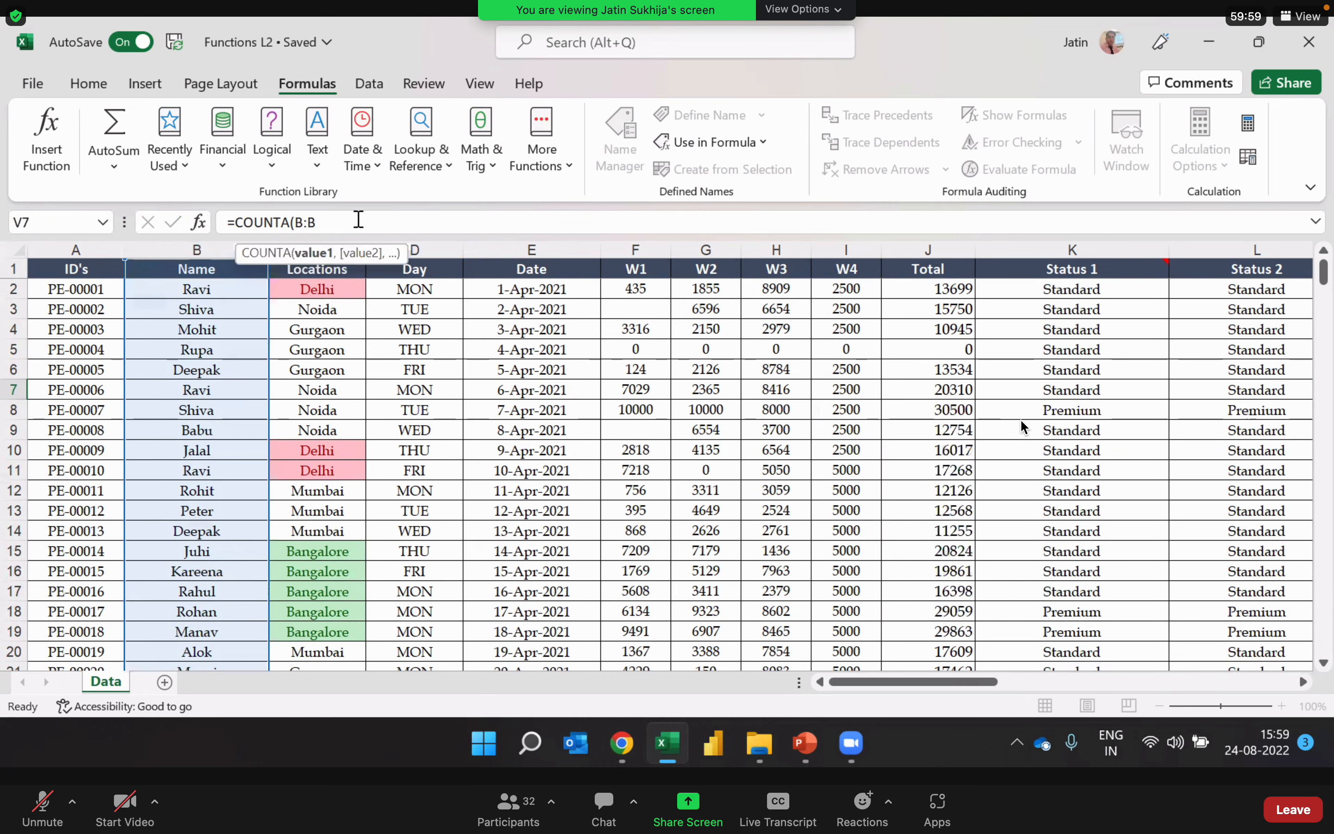
Step: Inspect the Text Count formula and its range in cell V7, leaving it as entered
key("Up")
key("Up")
key("Down")
key("Right")
key("Right")
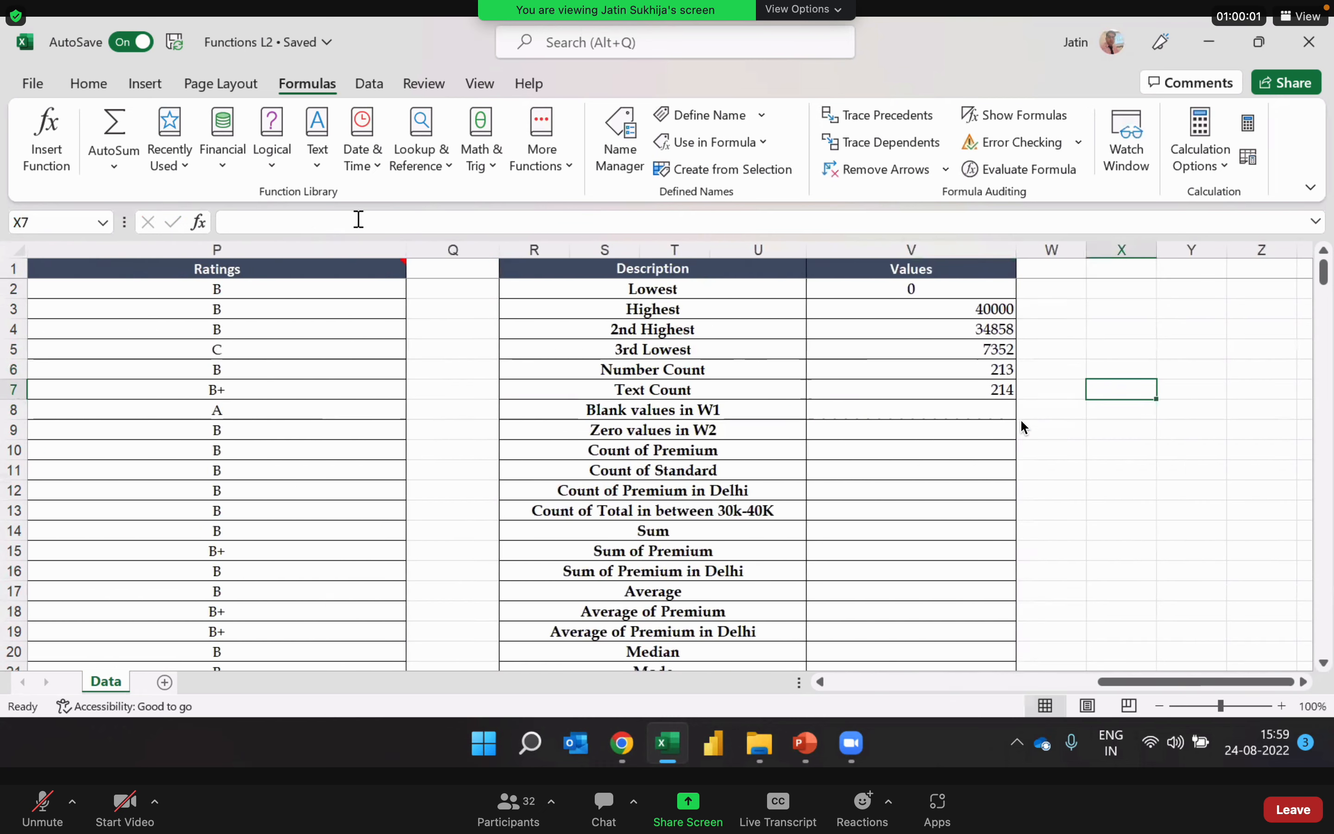
key("Left")
key("Left")
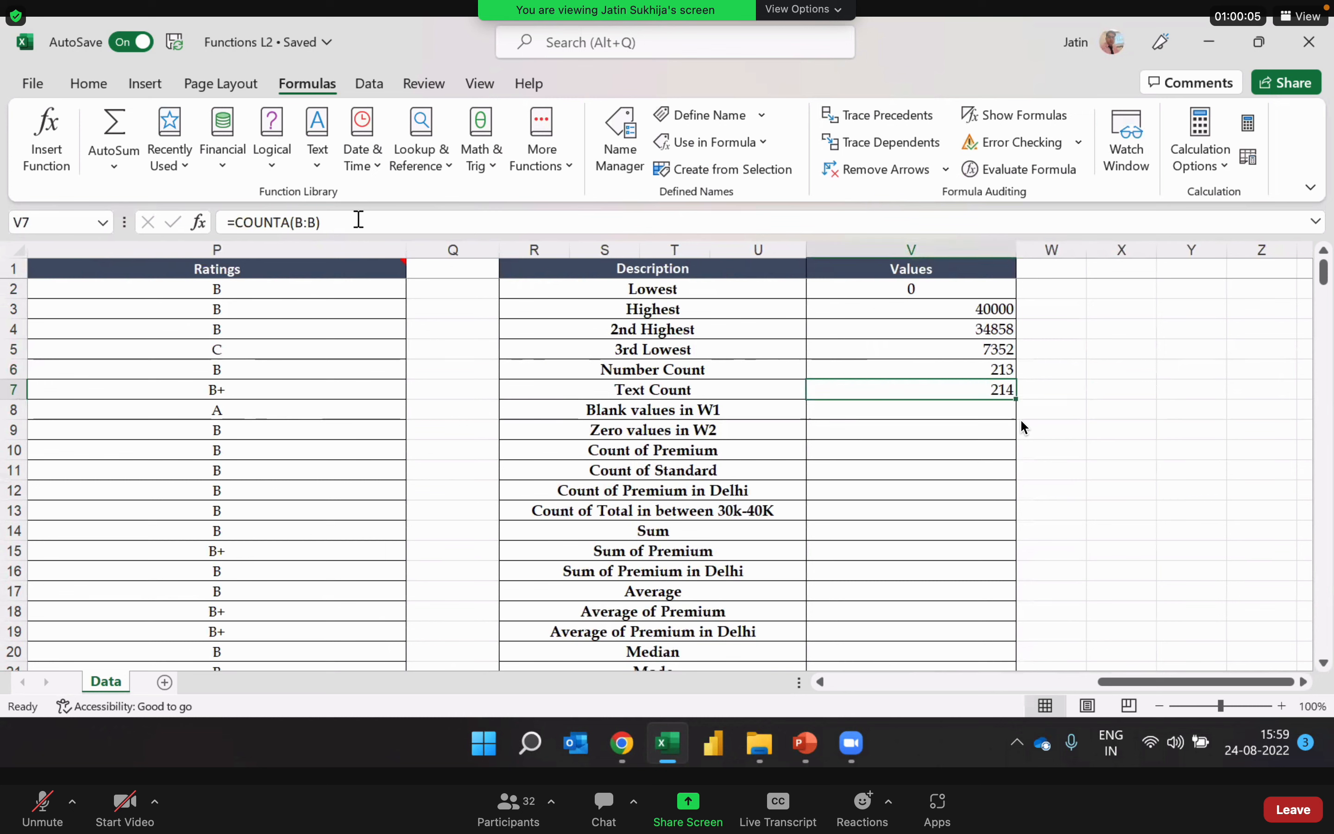
key("Left")
key("Right")
double_click(966, 389)
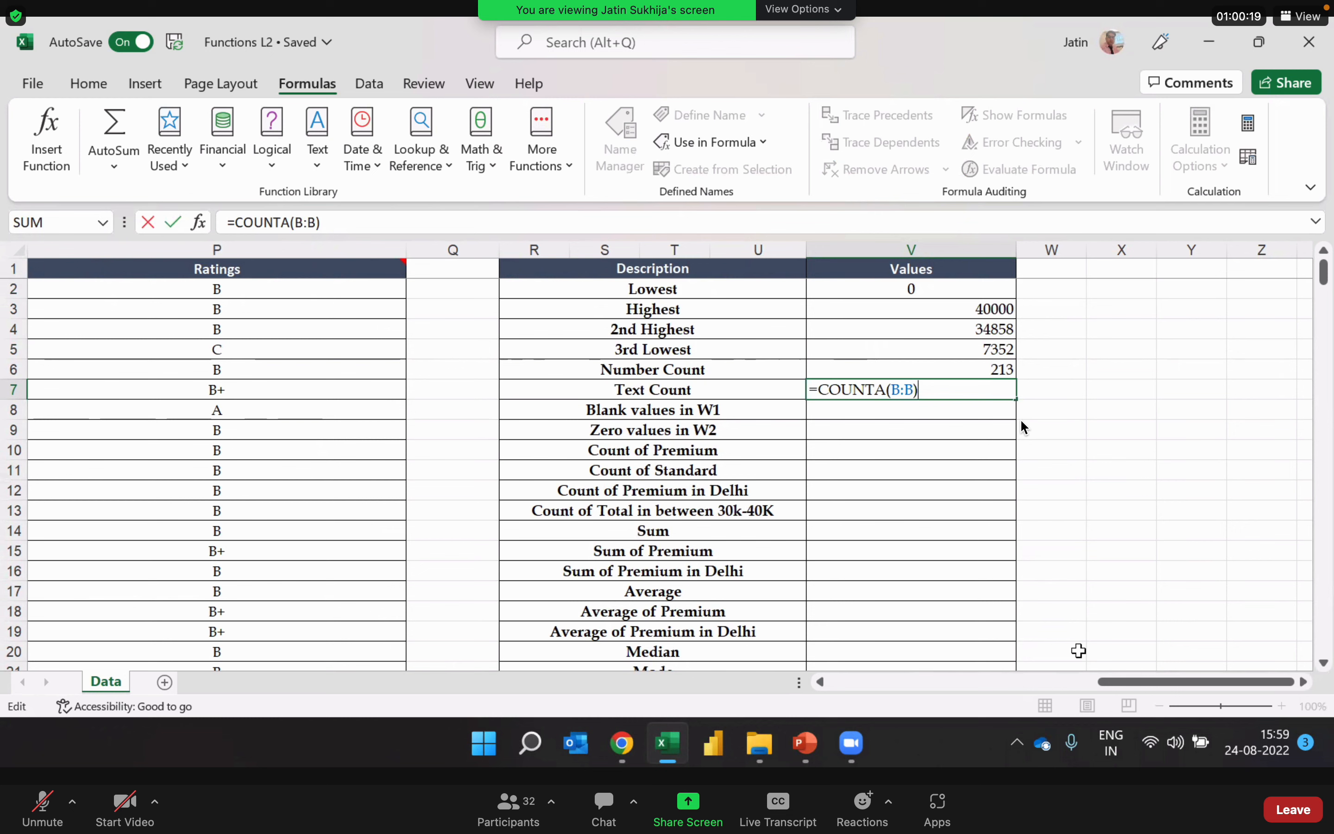
left_click(49, 802)
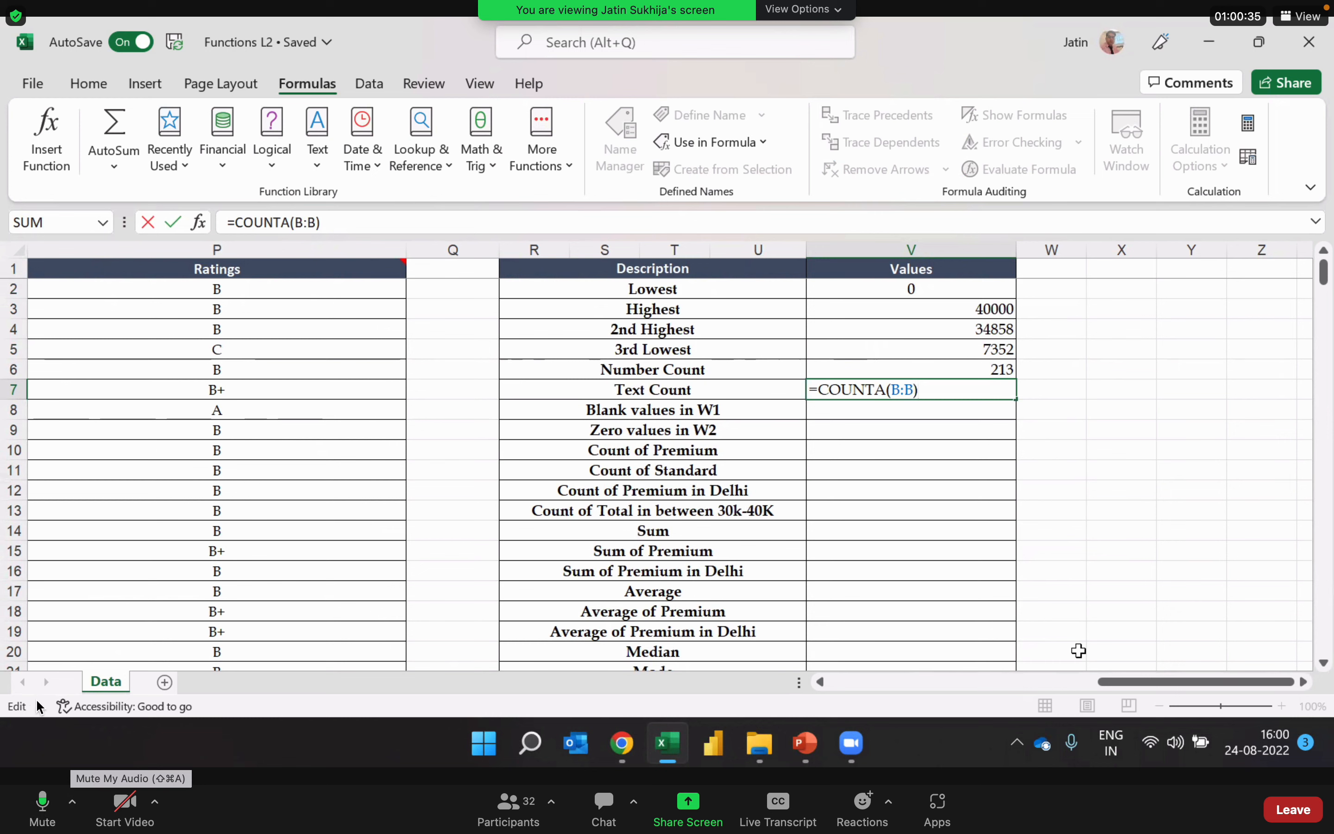
key("Return")
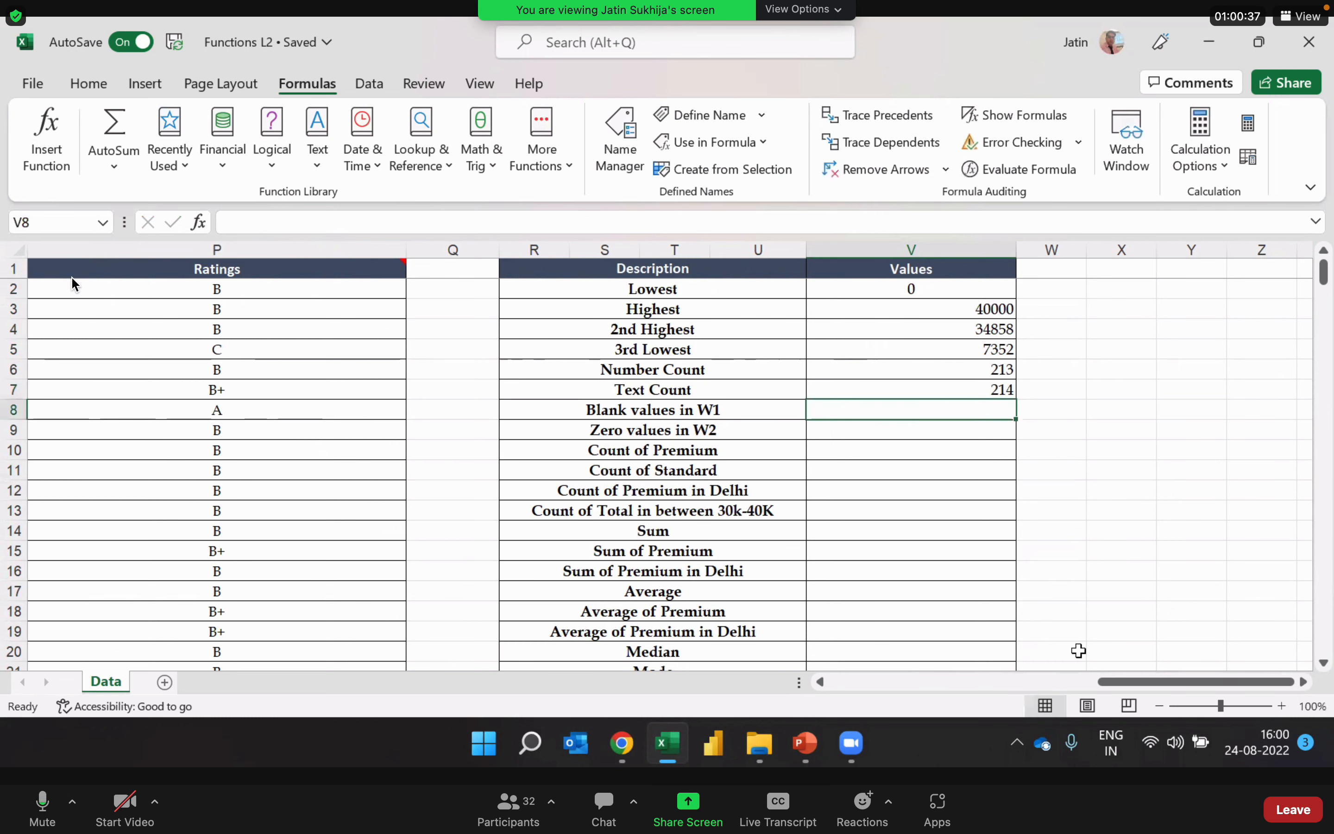
Step: Examine the whole Name column, header included, as the range counted by the Text Count formula
key("Up")
key("Left")
key("Left")
key("Left")
key("Left")
key("Left")
key("Left")
key("Left")
key("Left")
key("Left")
key("Left")
key("Left")
key("Left")
key("Left")
key("Left")
key("Left")
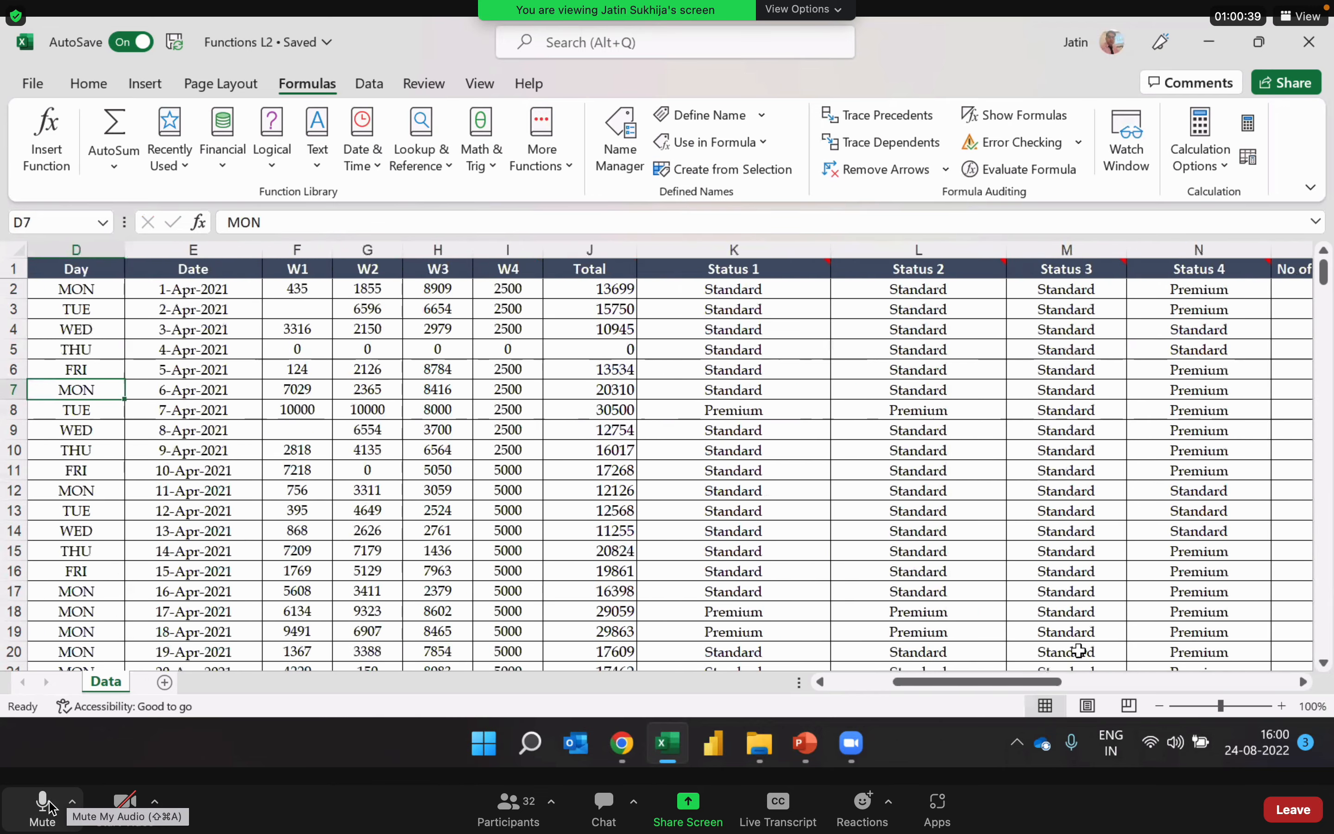
left_click(50, 808)
key("Left")
key("Left")
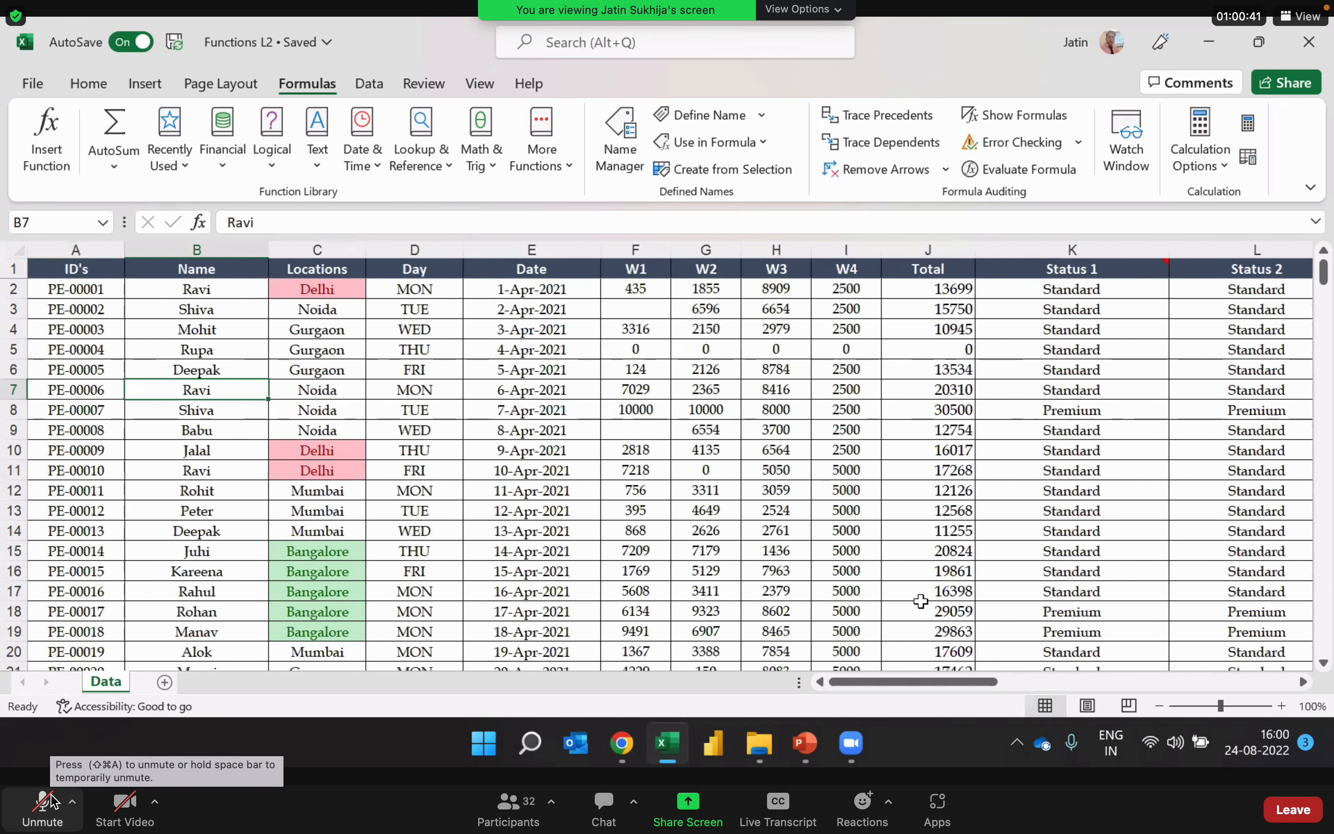
left_click(243, 244)
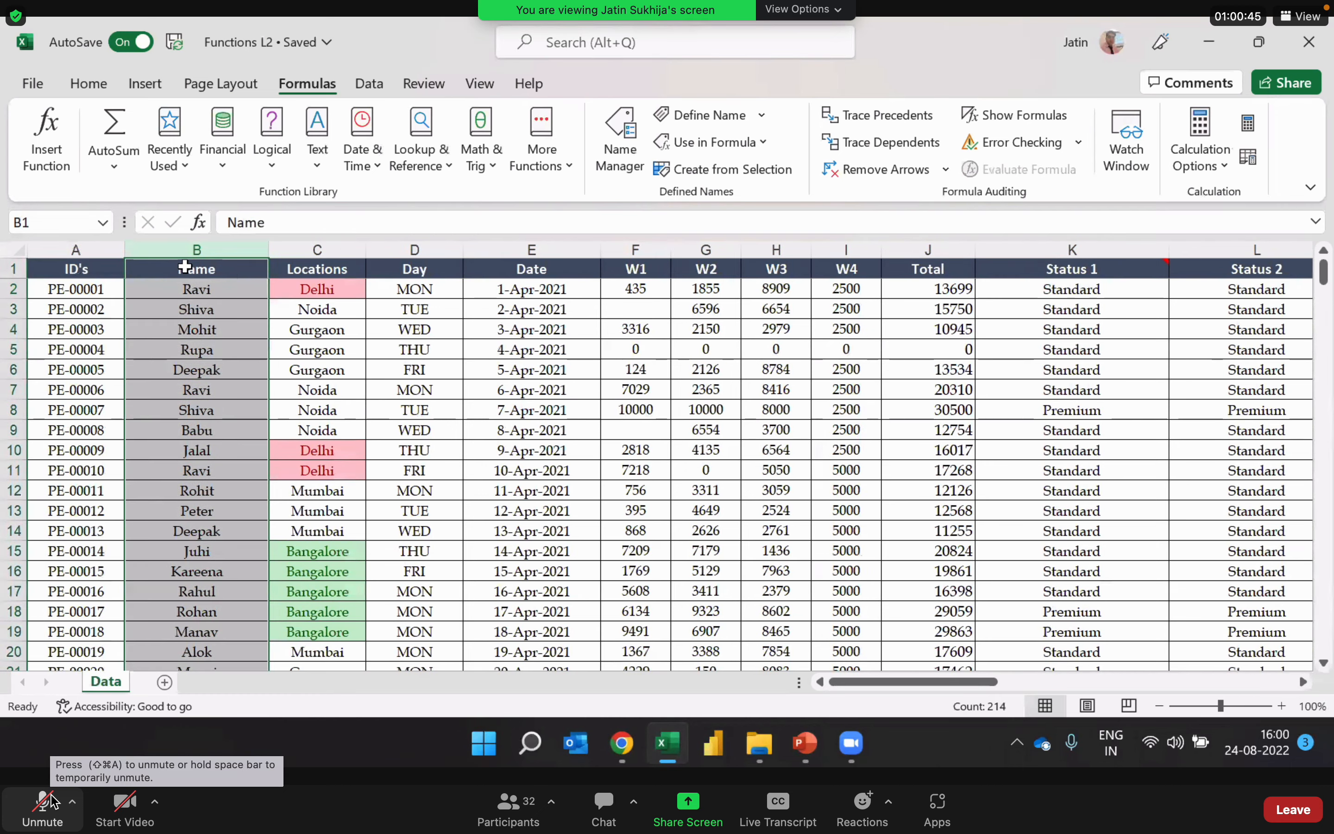
left_click(227, 333)
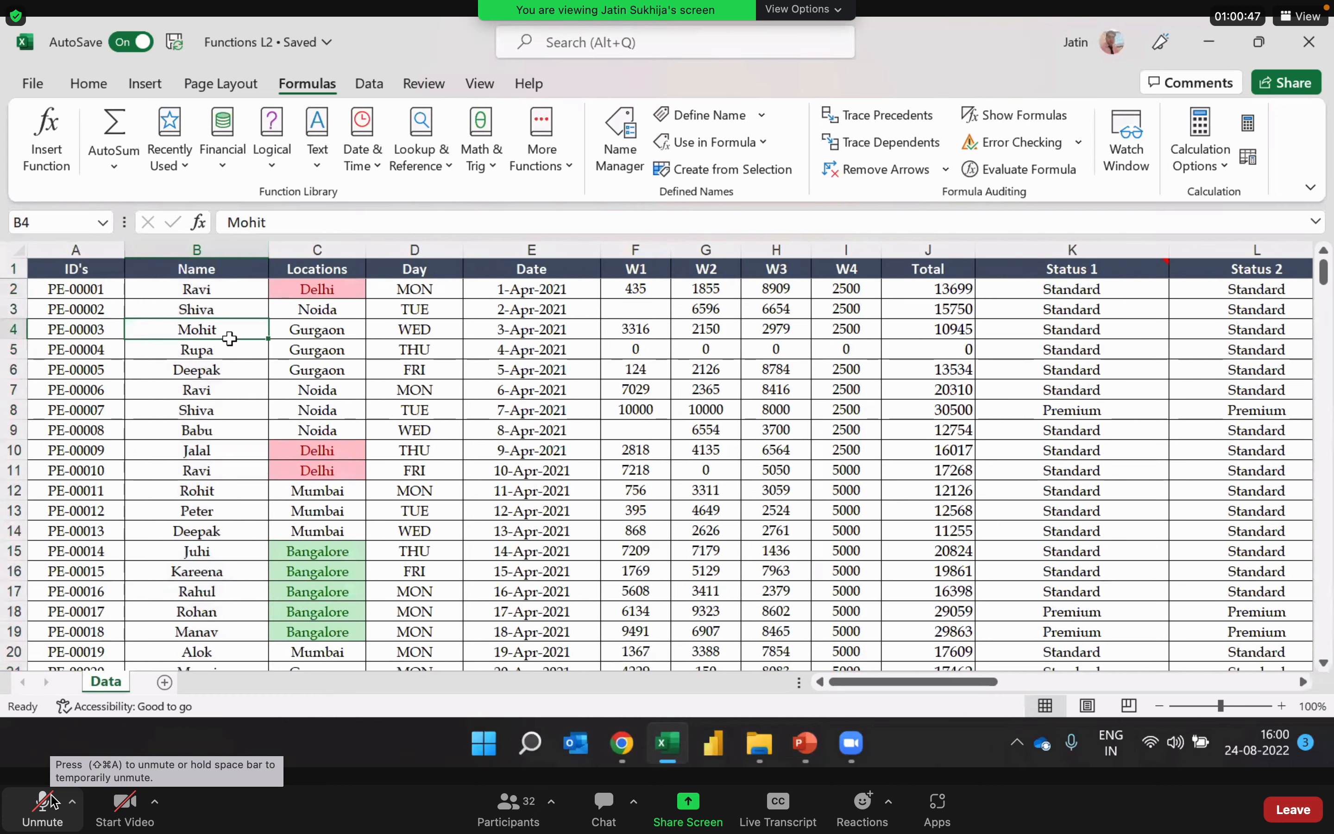
Step: Change the Text Count formula in V7 to =COUNTA(B:B)-1 so the header row is excluded from the count
key("ctrl+Right")
key("ctrl+Right")
key("ctrl+Right")
key("Down")
key("Down")
key("Down")
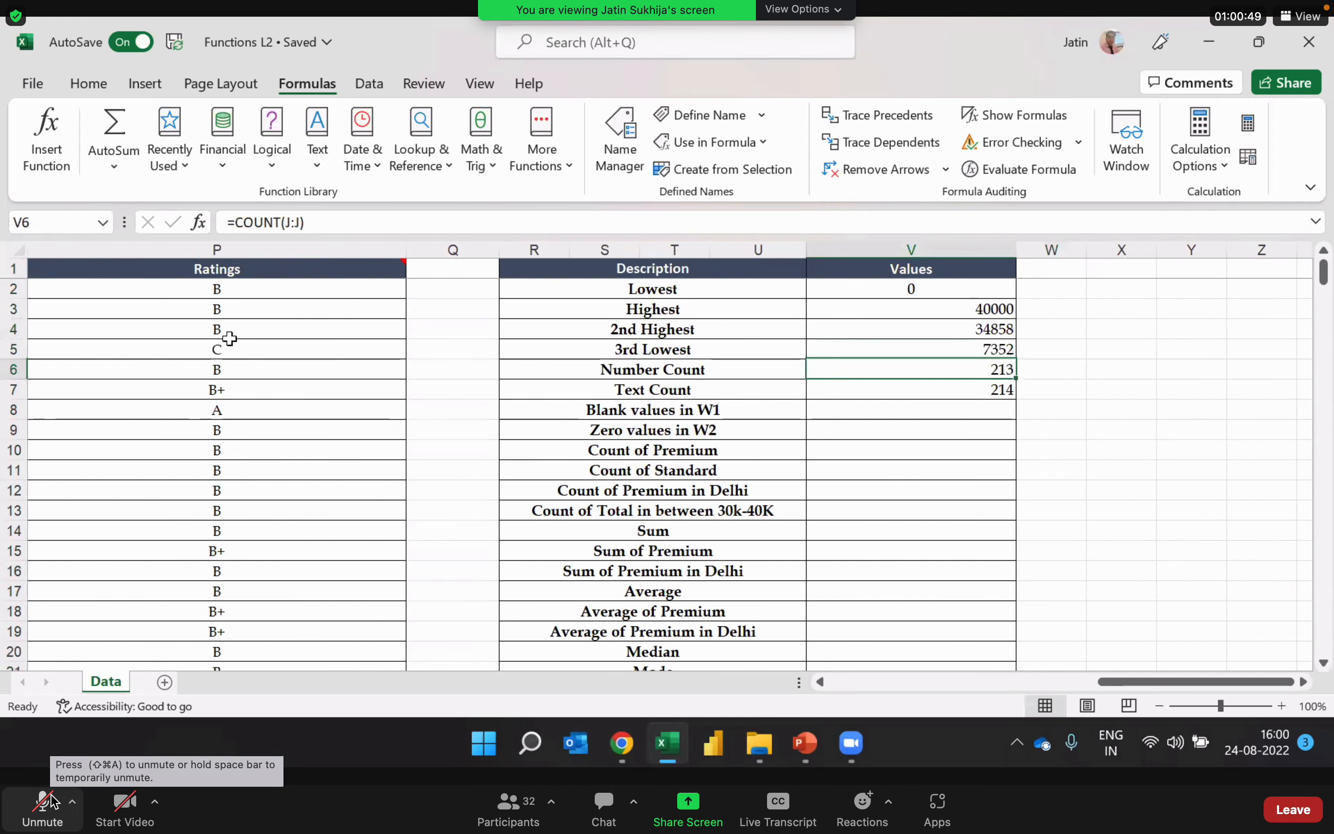
mouse_move(389, 275)
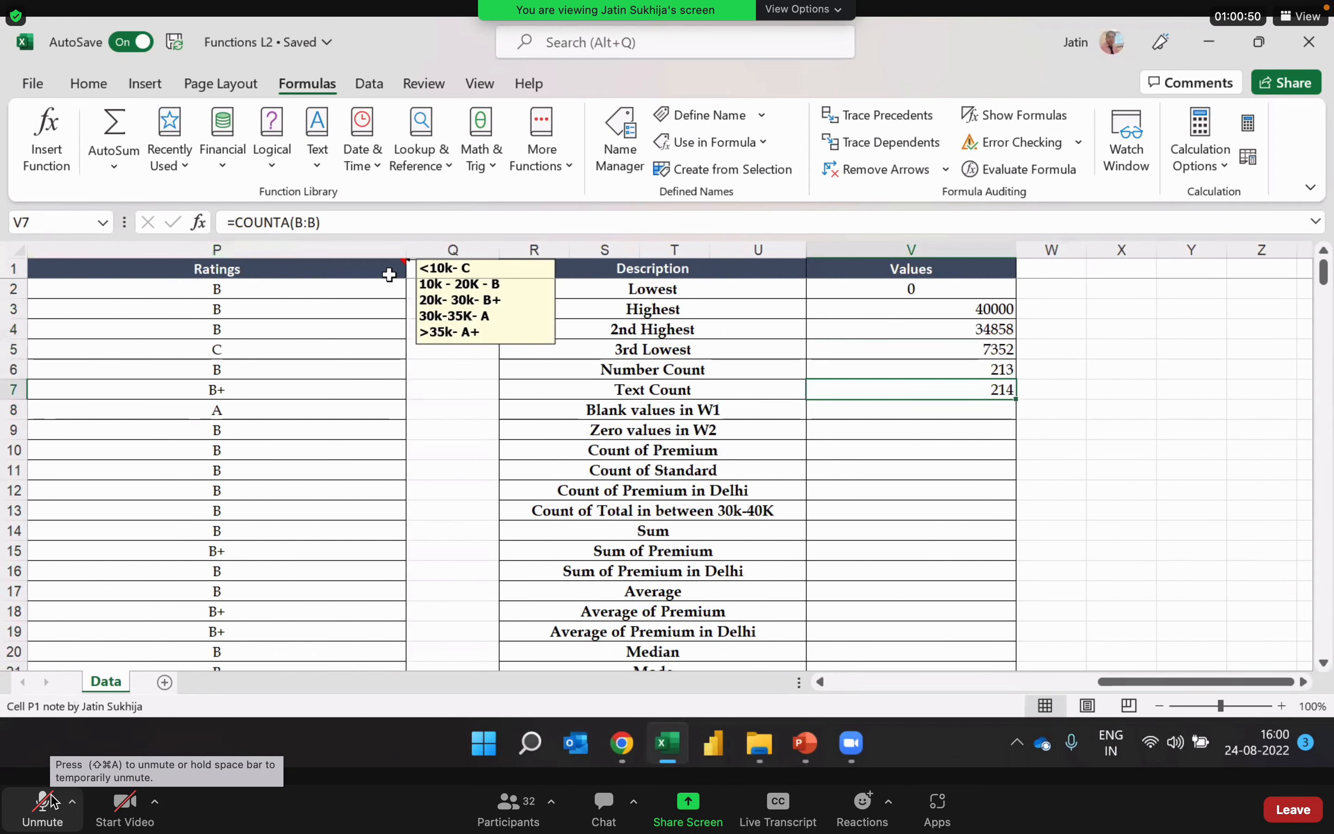
double_click(974, 390)
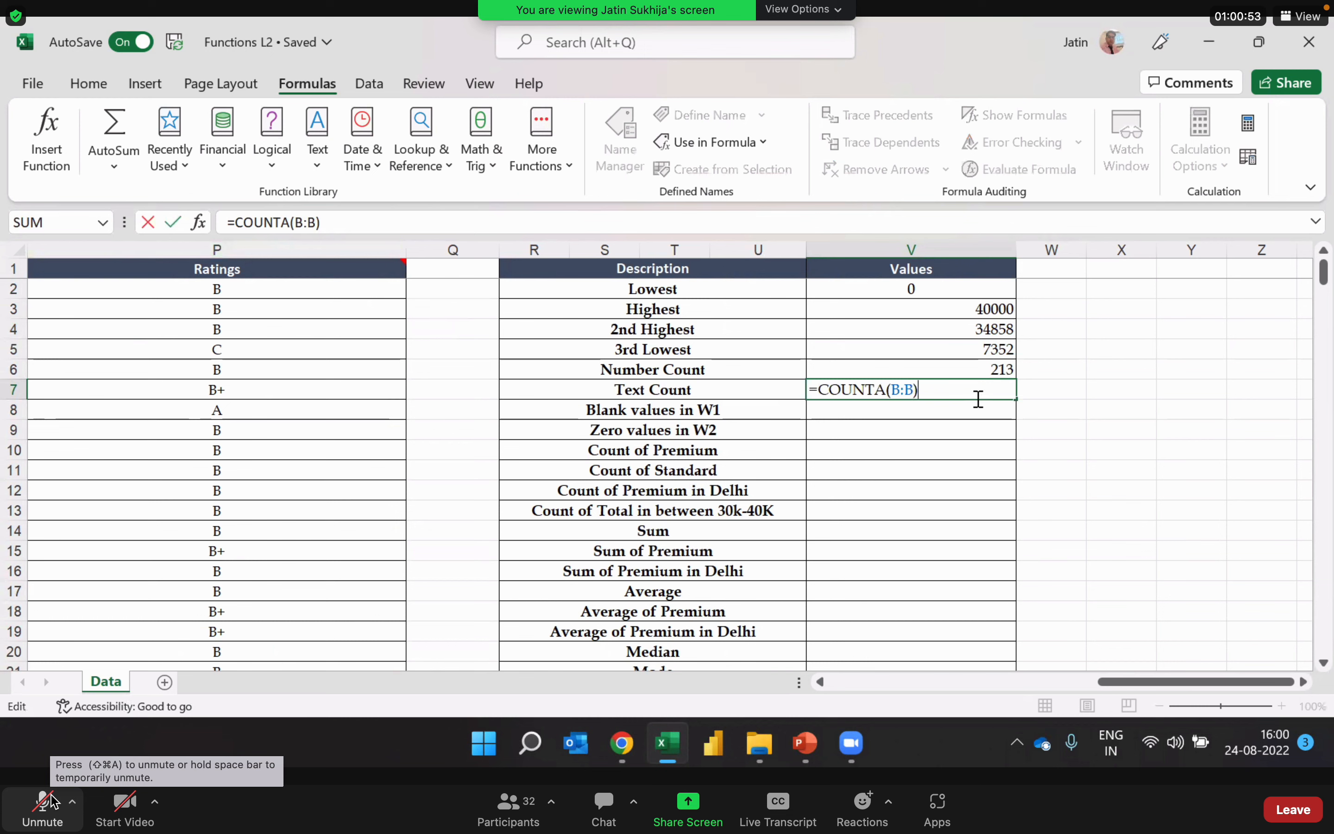
type("-1")
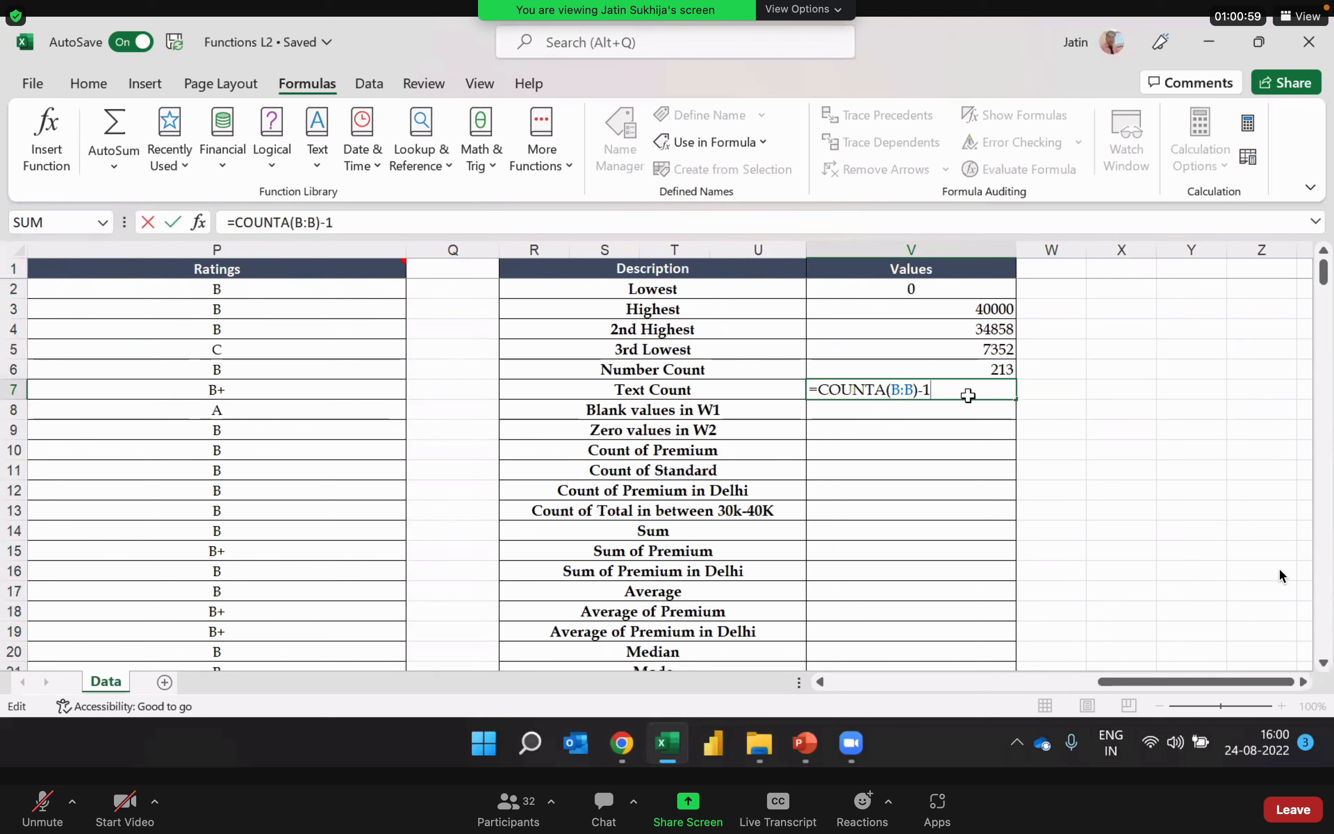
key("Return")
left_click(969, 396)
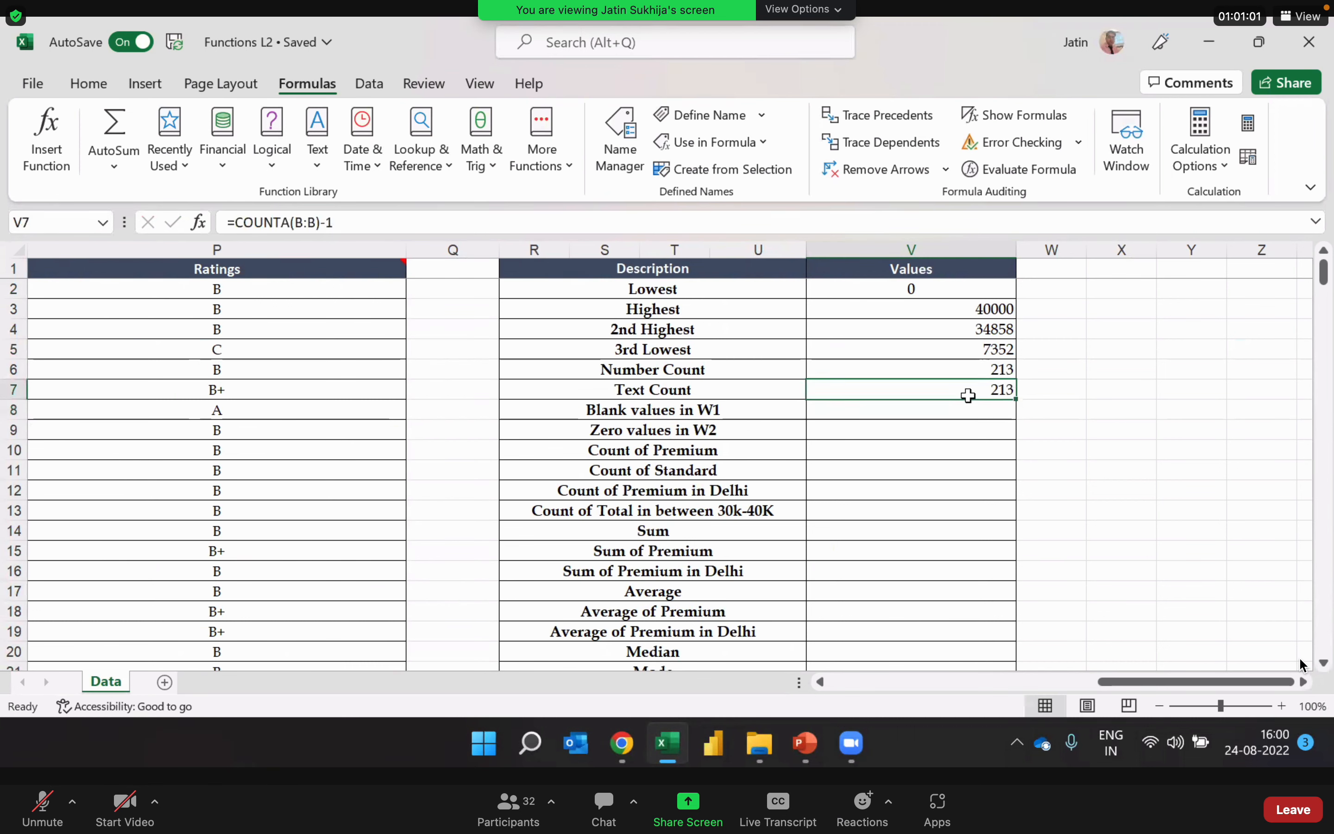
Step: Compare the Text Count formula in V7 with the Number Count formula in V6, leaving both as entered
double_click(962, 389)
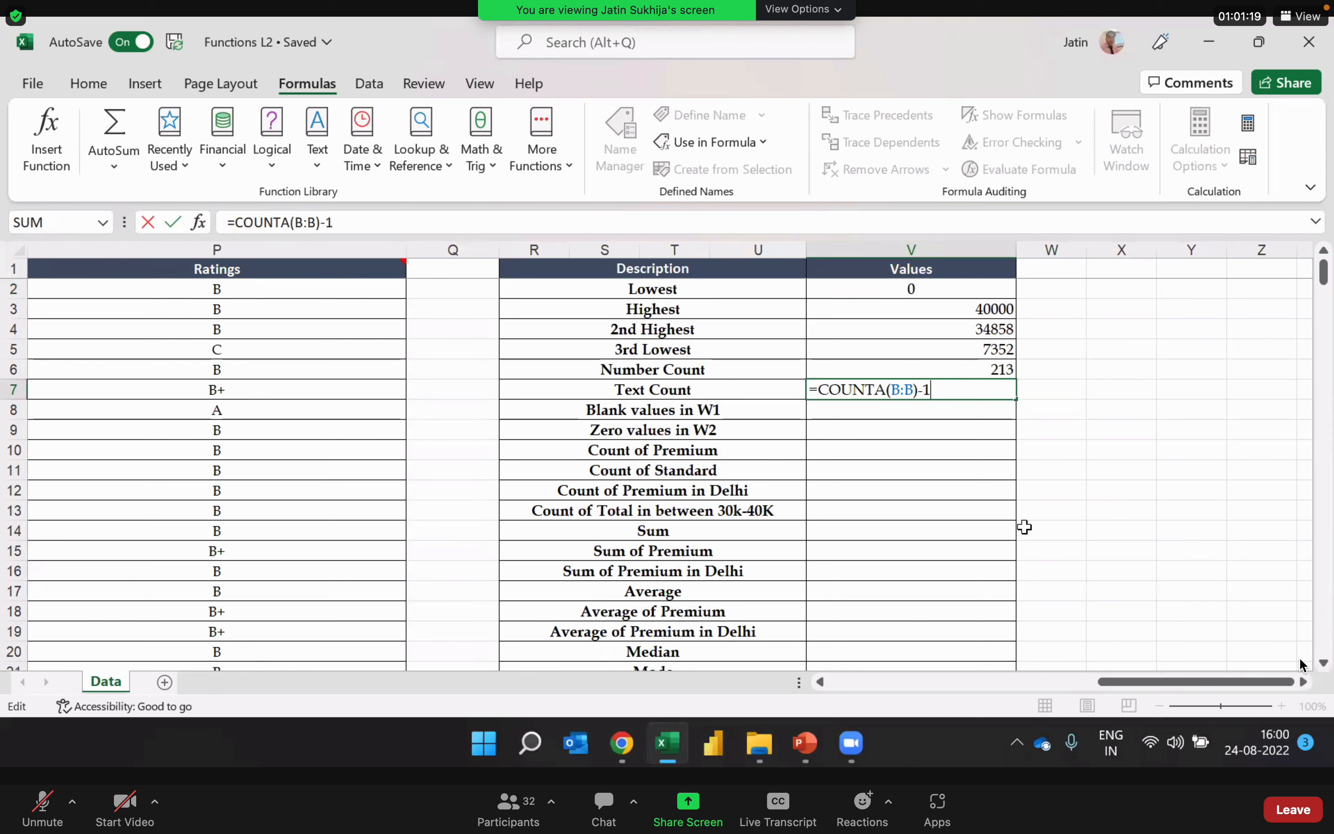
key("Return")
key("Up")
key("Up")
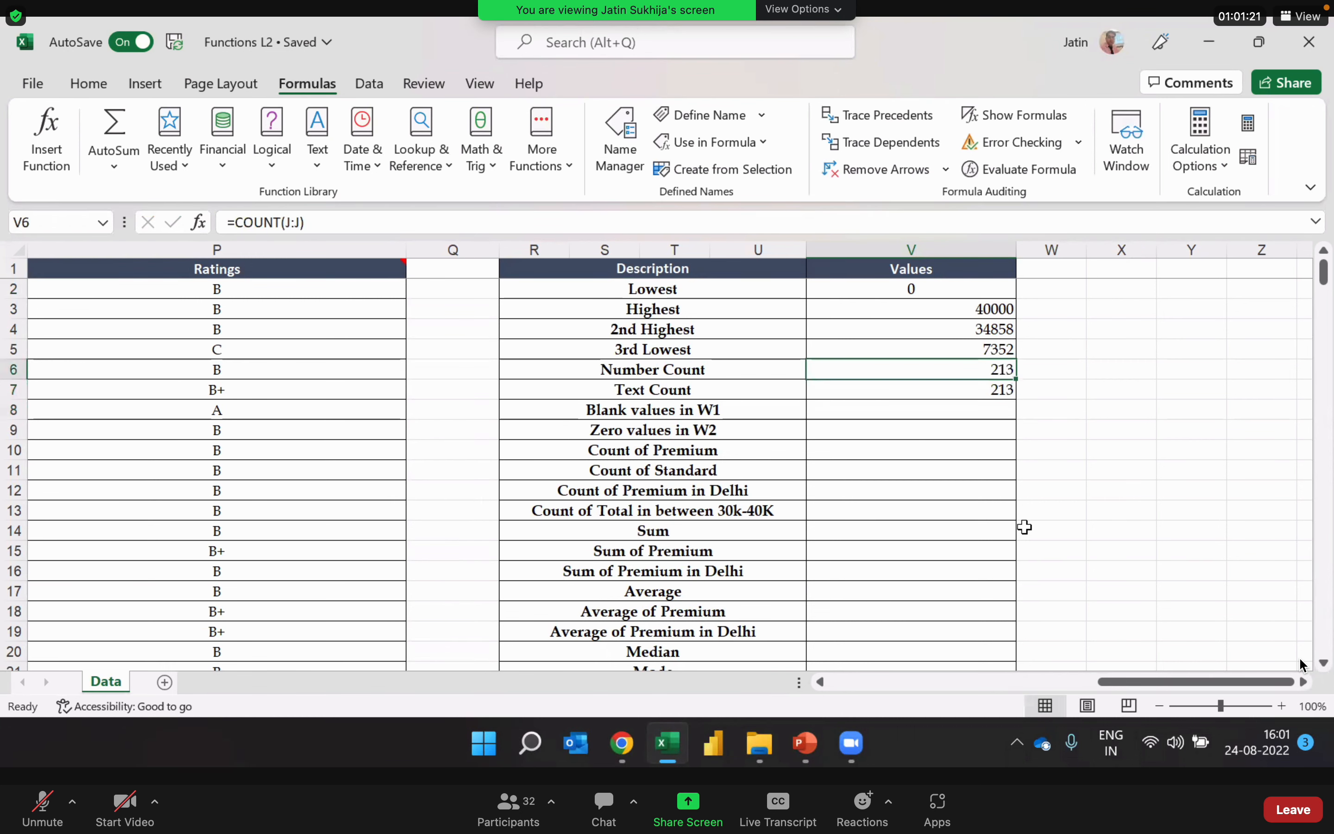
double_click(905, 367)
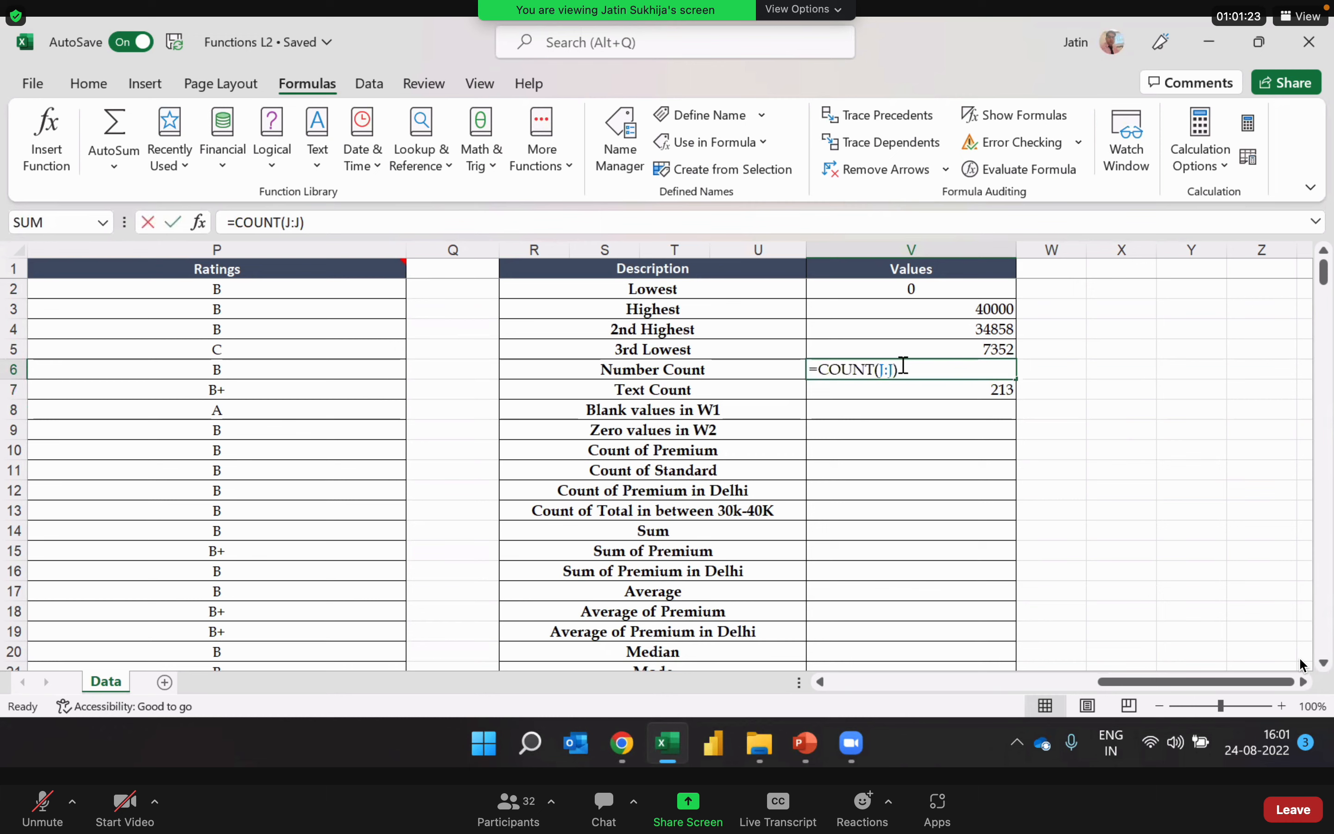
key("Return")
key("Up")
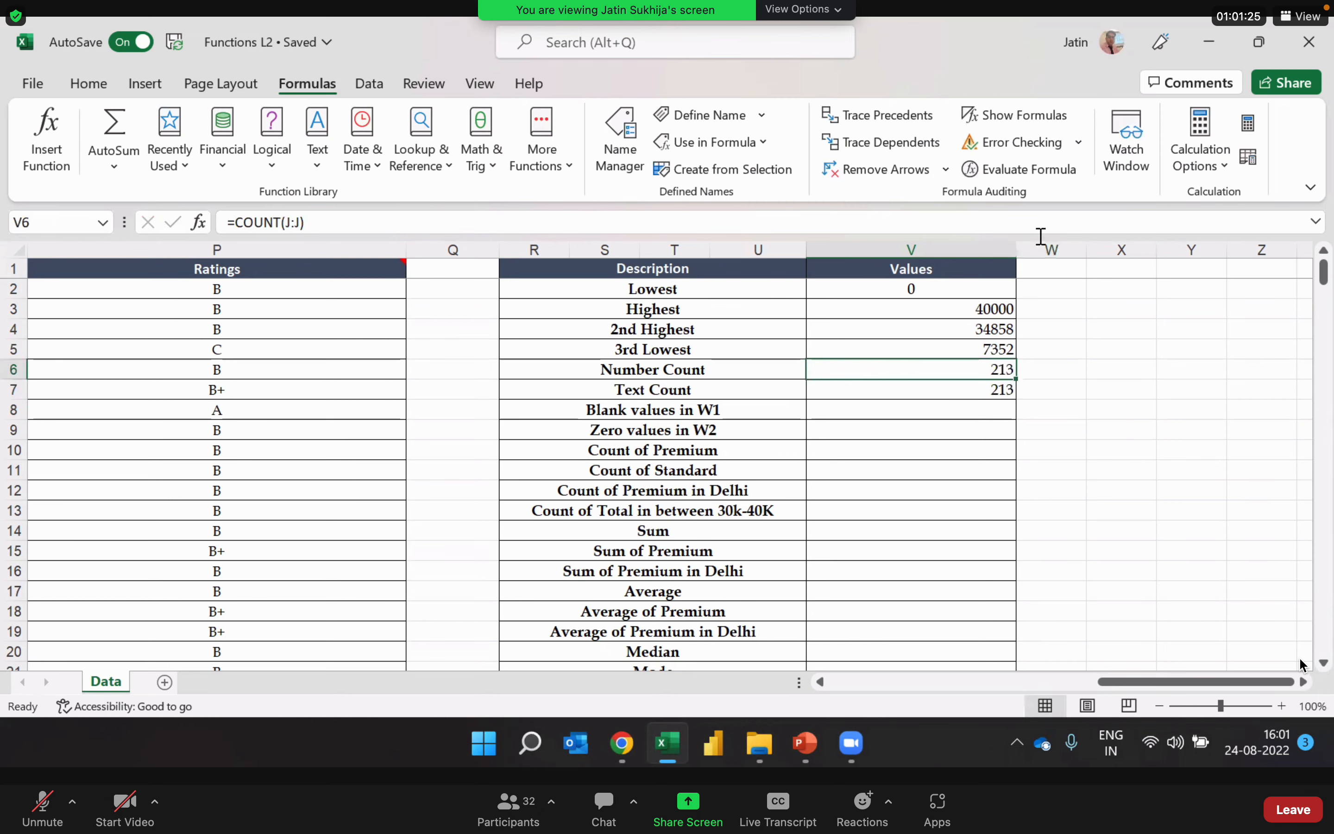
Step: Display the sheet's formulas instead of results and review those in the Values column from Lowest to Text Count
left_click(1026, 116)
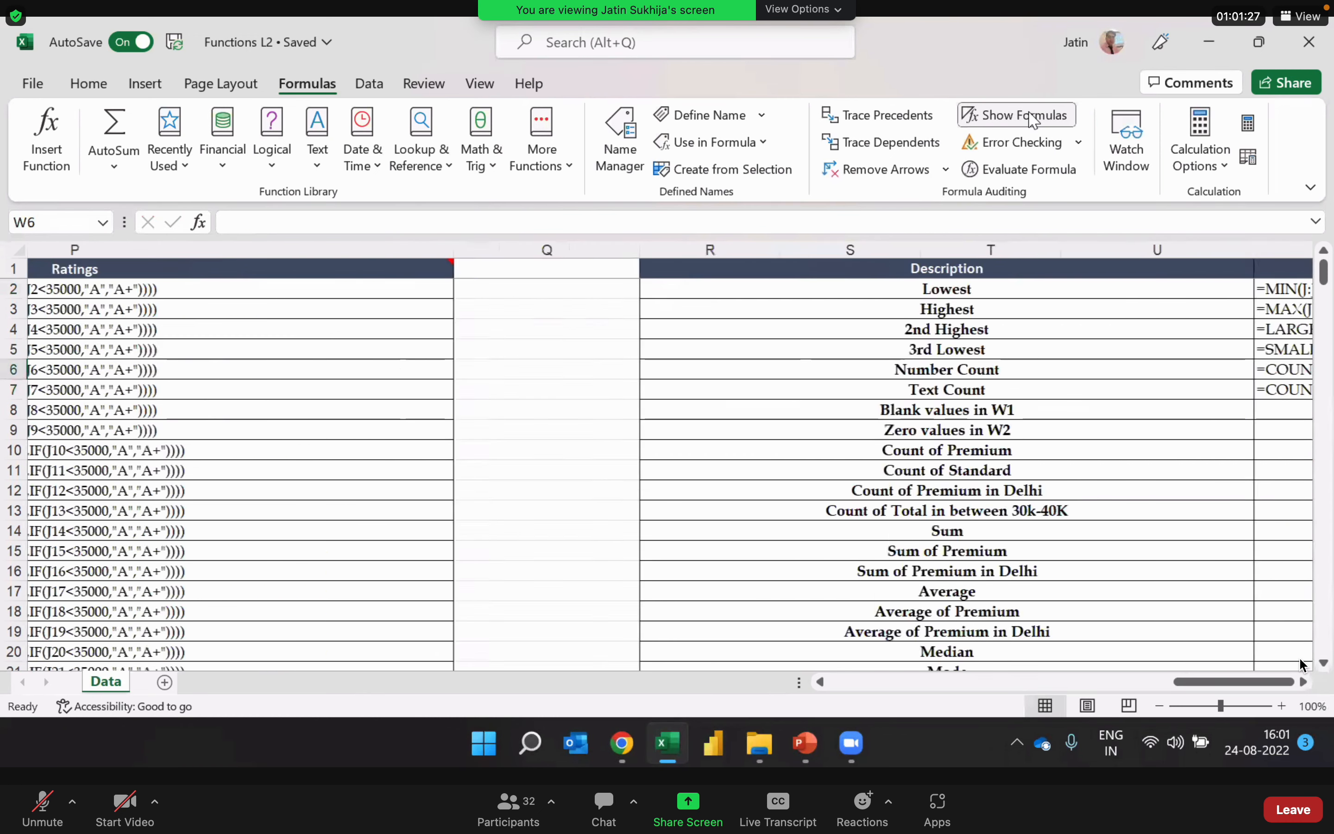
key("Right")
key("Left")
key("Left")
key("Left")
key("Right")
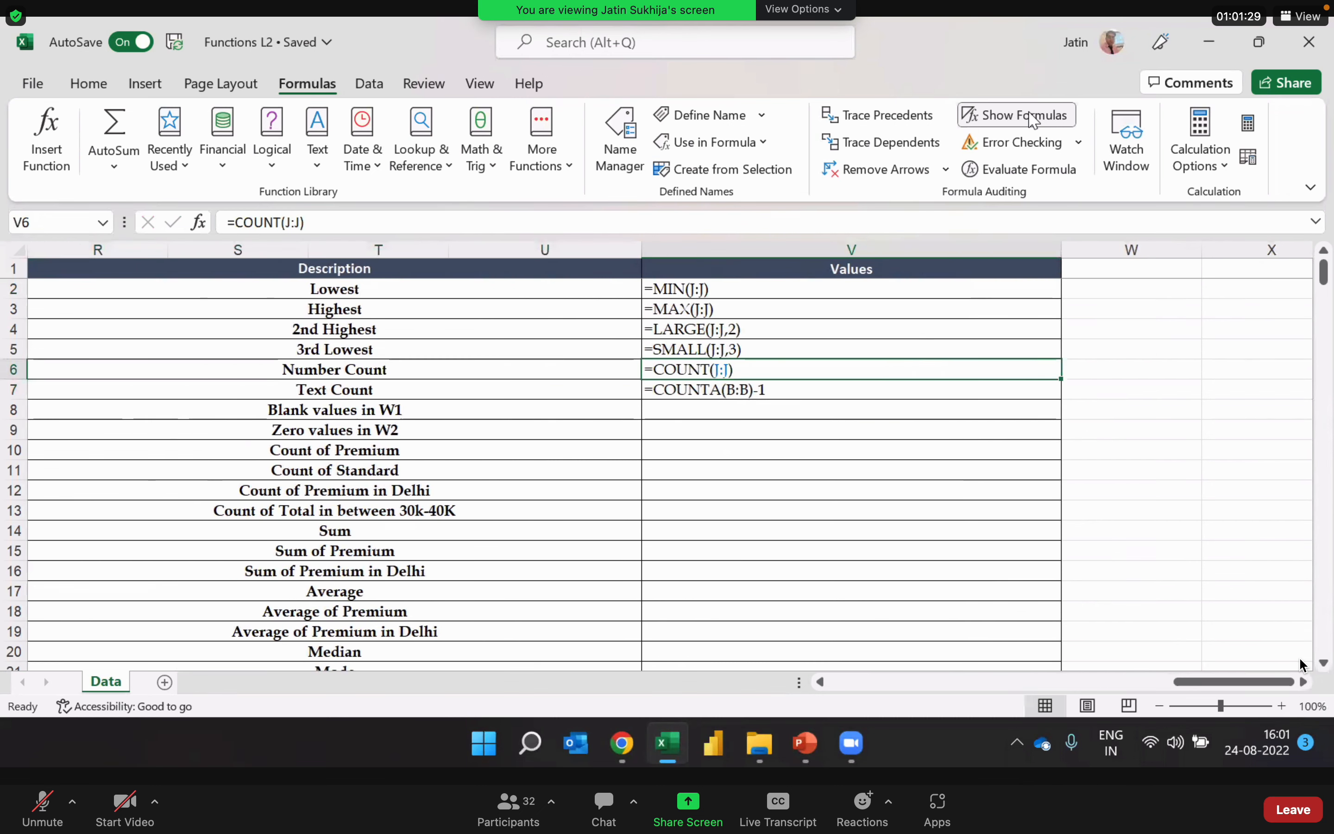
key("Down")
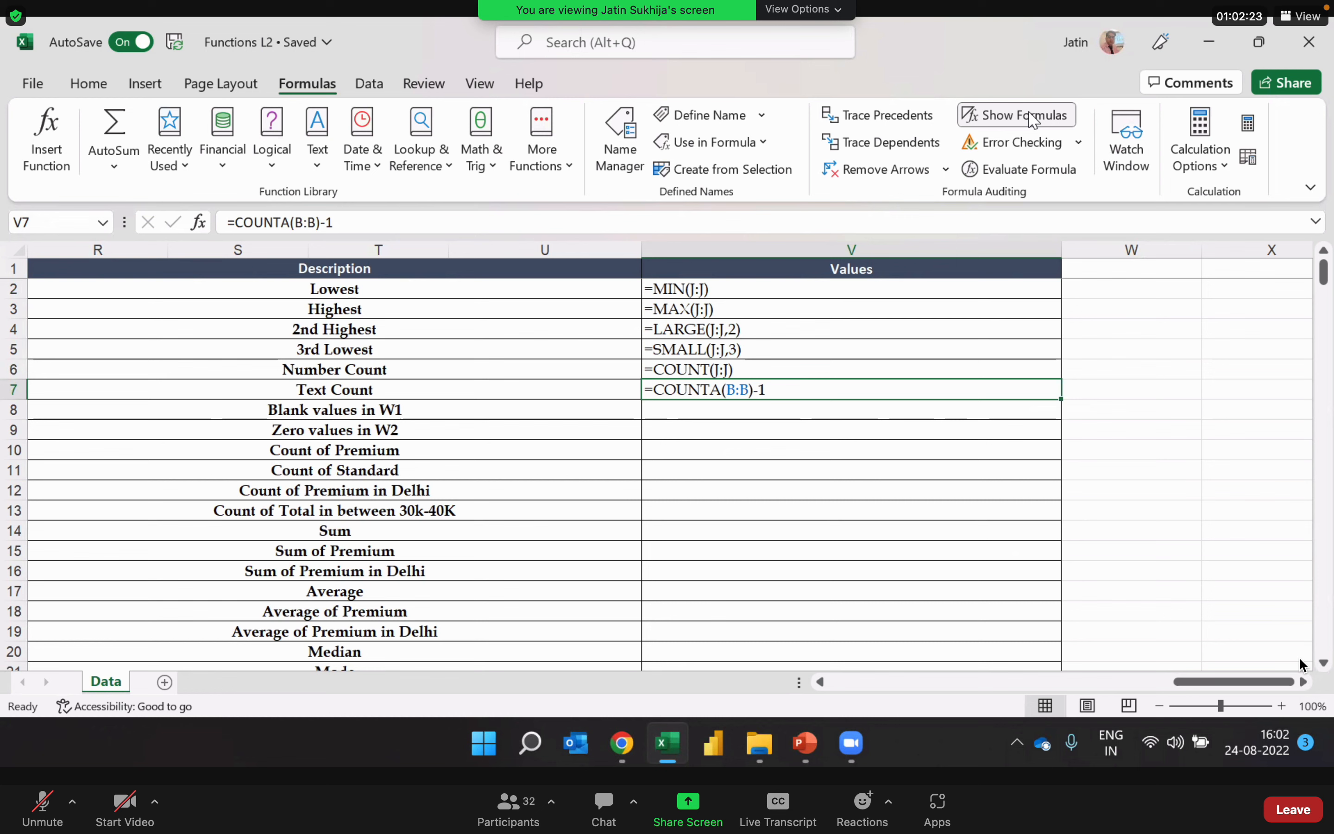
key("Down")
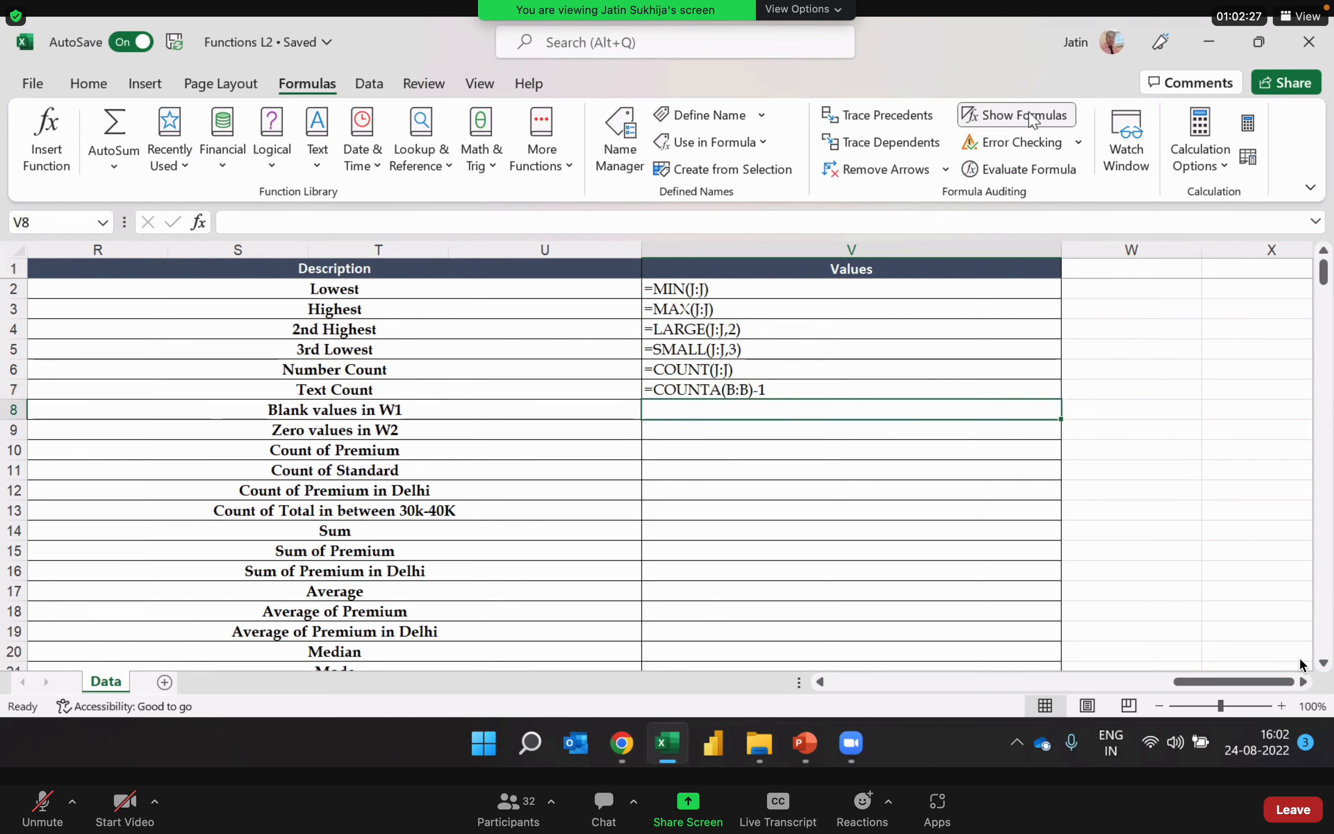
Step: Examine the W1 column's blank cells in the formula view, as source data for the Blank values in W1 row
key("Left")
key("Right")
key("Left")
key("Left")
key("Left")
key("Left")
key("Left")
key("Left")
key("Left")
key("Left")
key("Left")
key("Left")
key("Left")
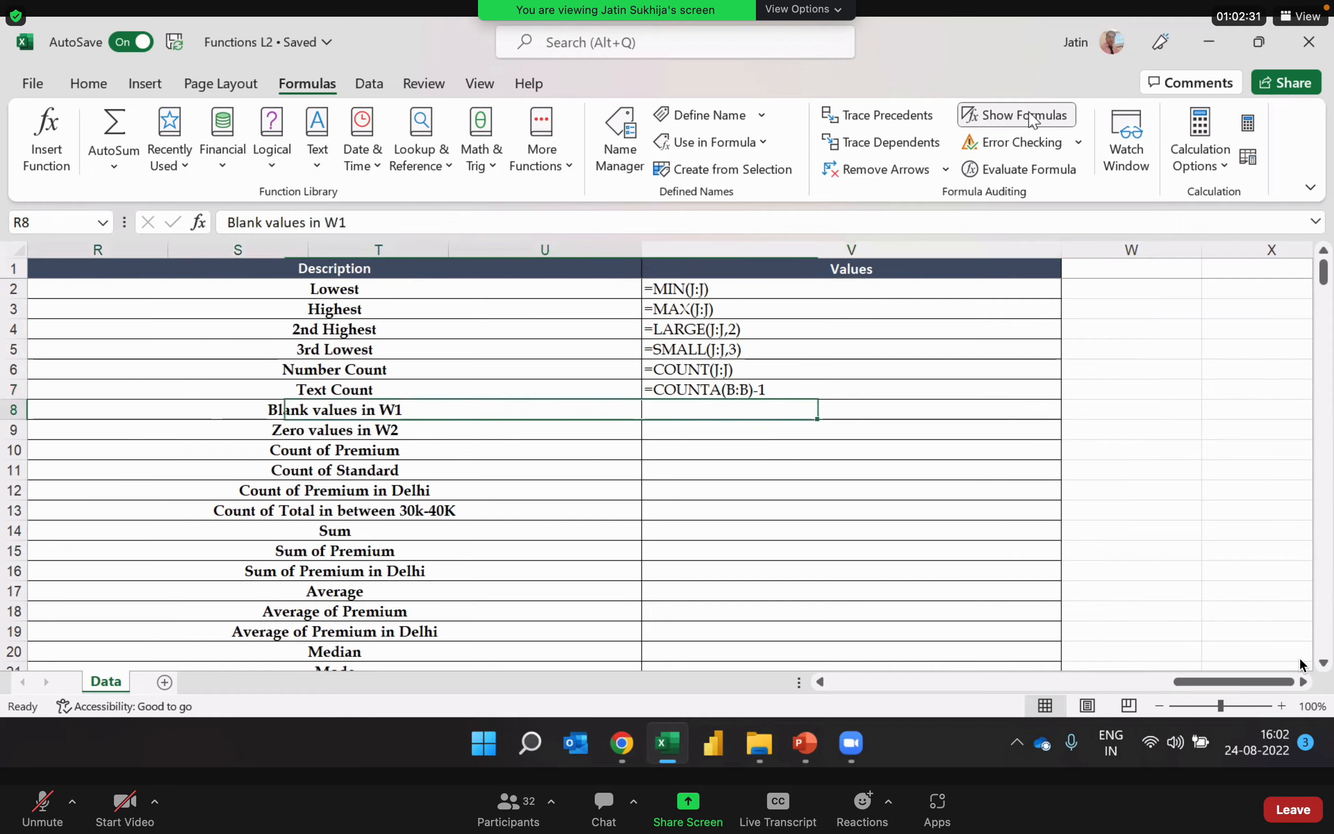
key("Left")
key("Left")
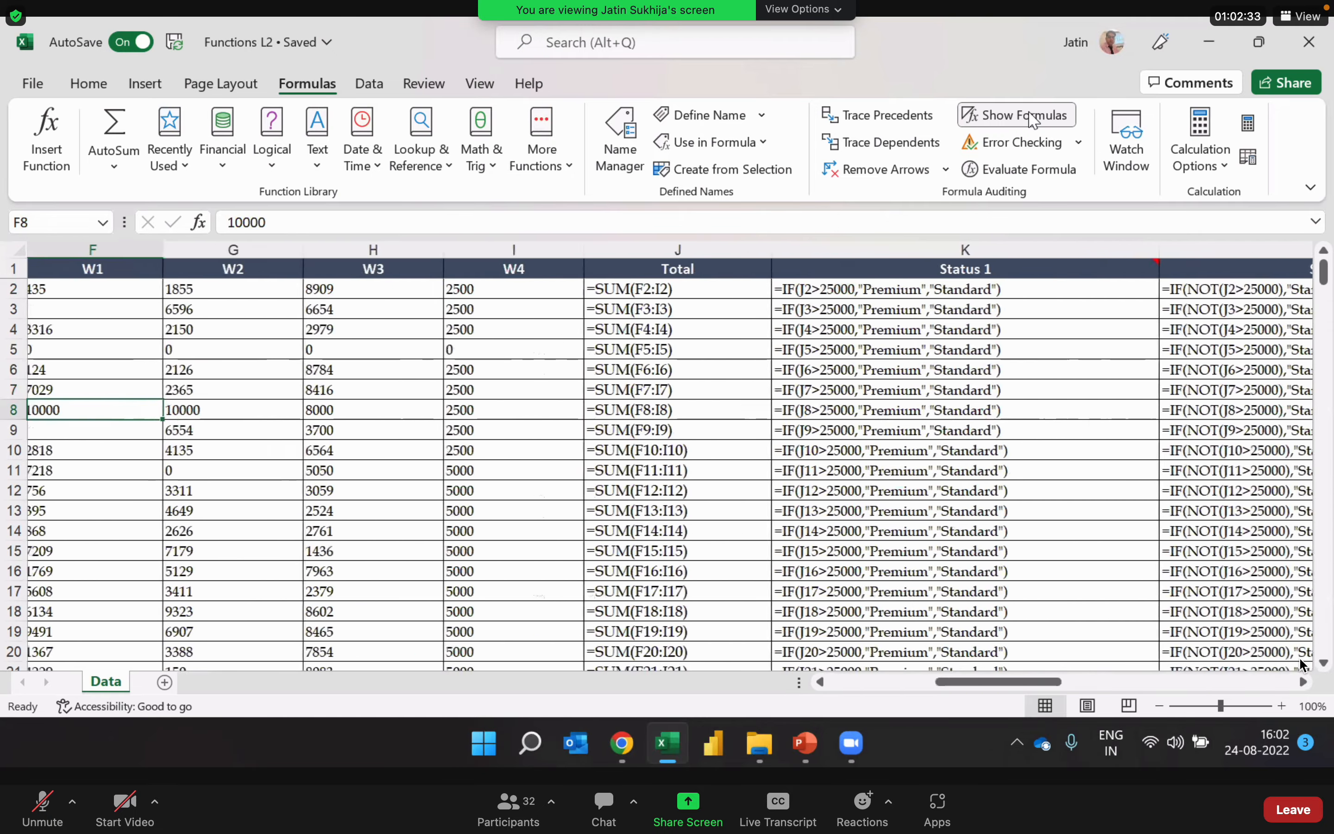
key("Left")
key("Left")
key("Left")
key("Right")
key("Right")
key("Right")
key("Up")
key("Up")
key("Up")
key("Up")
key("Up")
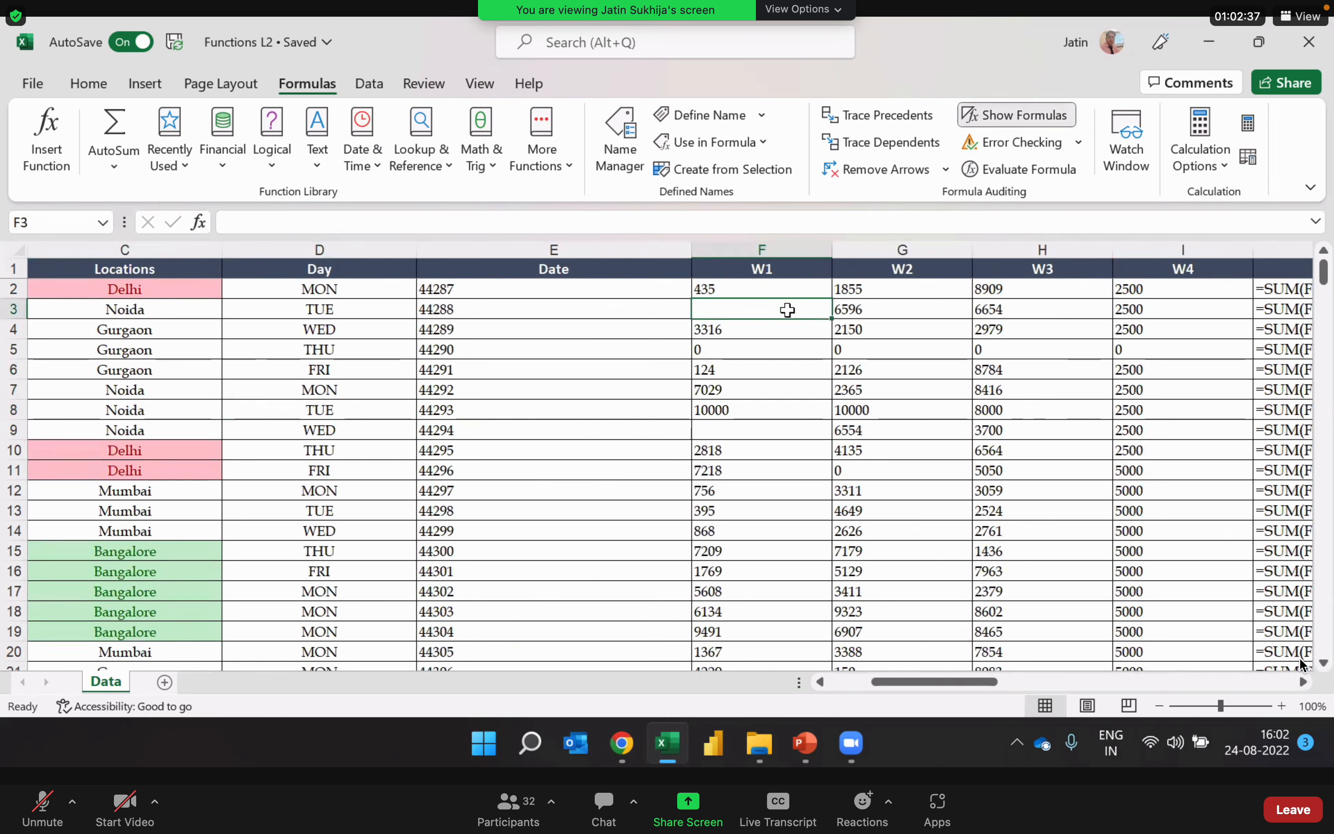
left_click(750, 431)
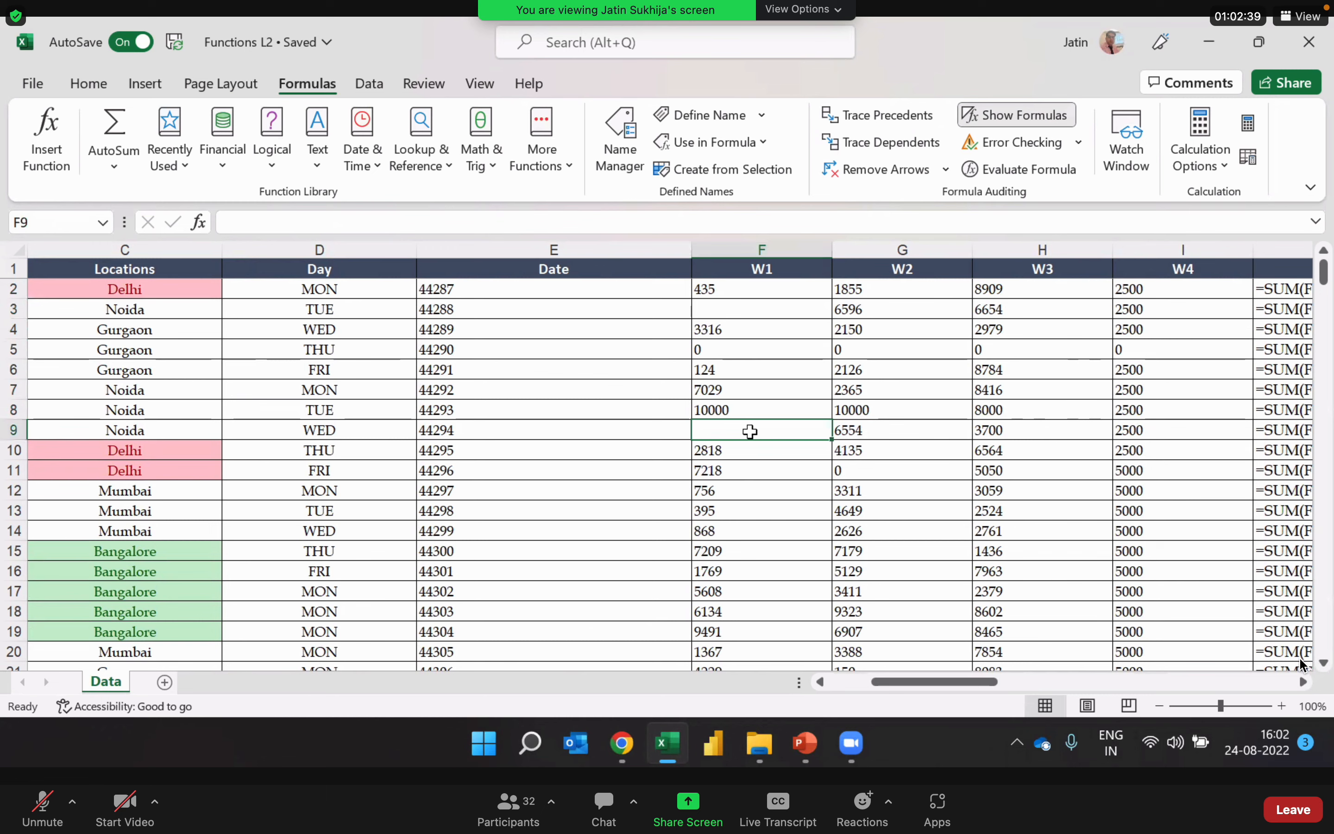
key("Down")
key("Down")
key("Down")
key("Down")
key("Down")
key("Down")
key("Down")
key("Down")
key("Down")
key("Down")
key("Down")
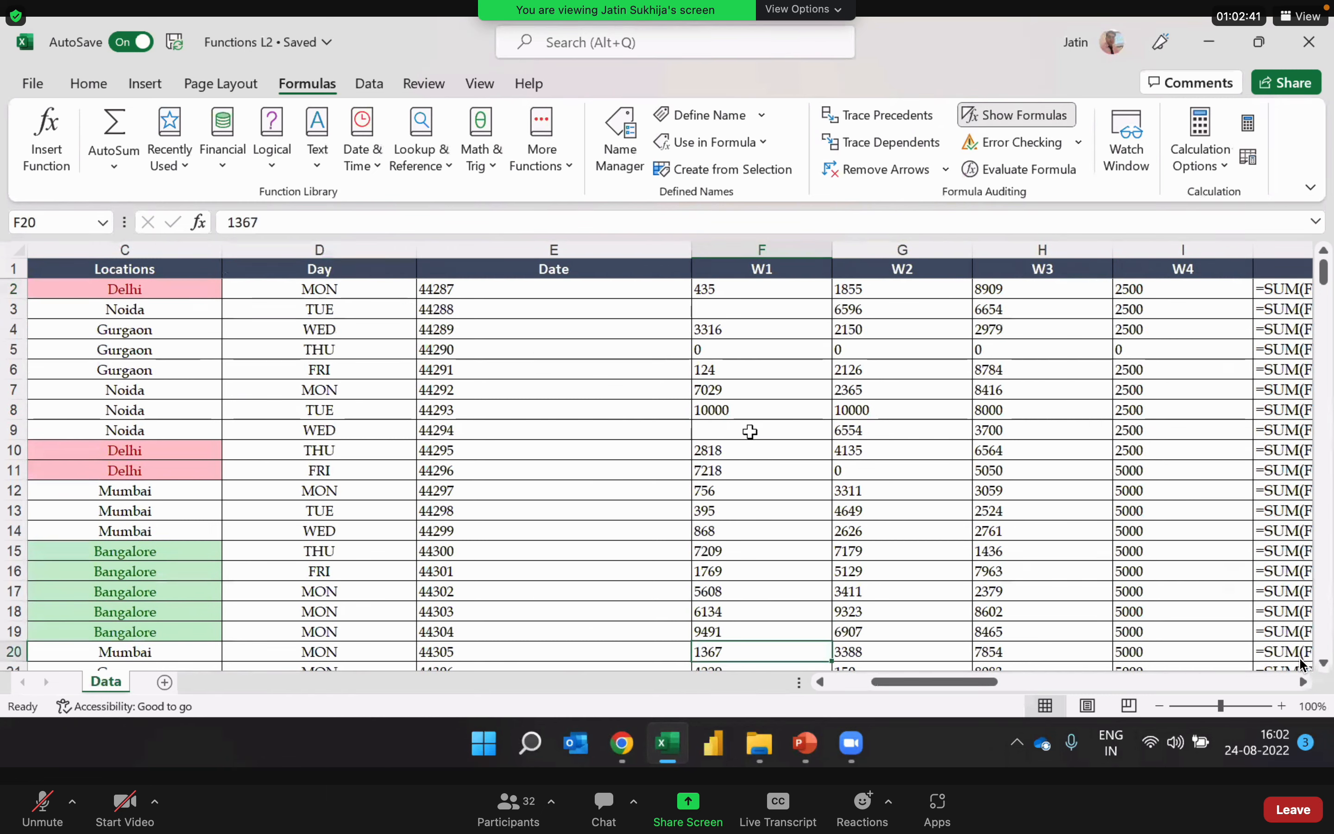
key("Down")
key("Down")
key("Down")
key("Down")
key("Down")
key("Down")
key("Down")
key("Up")
key("Up")
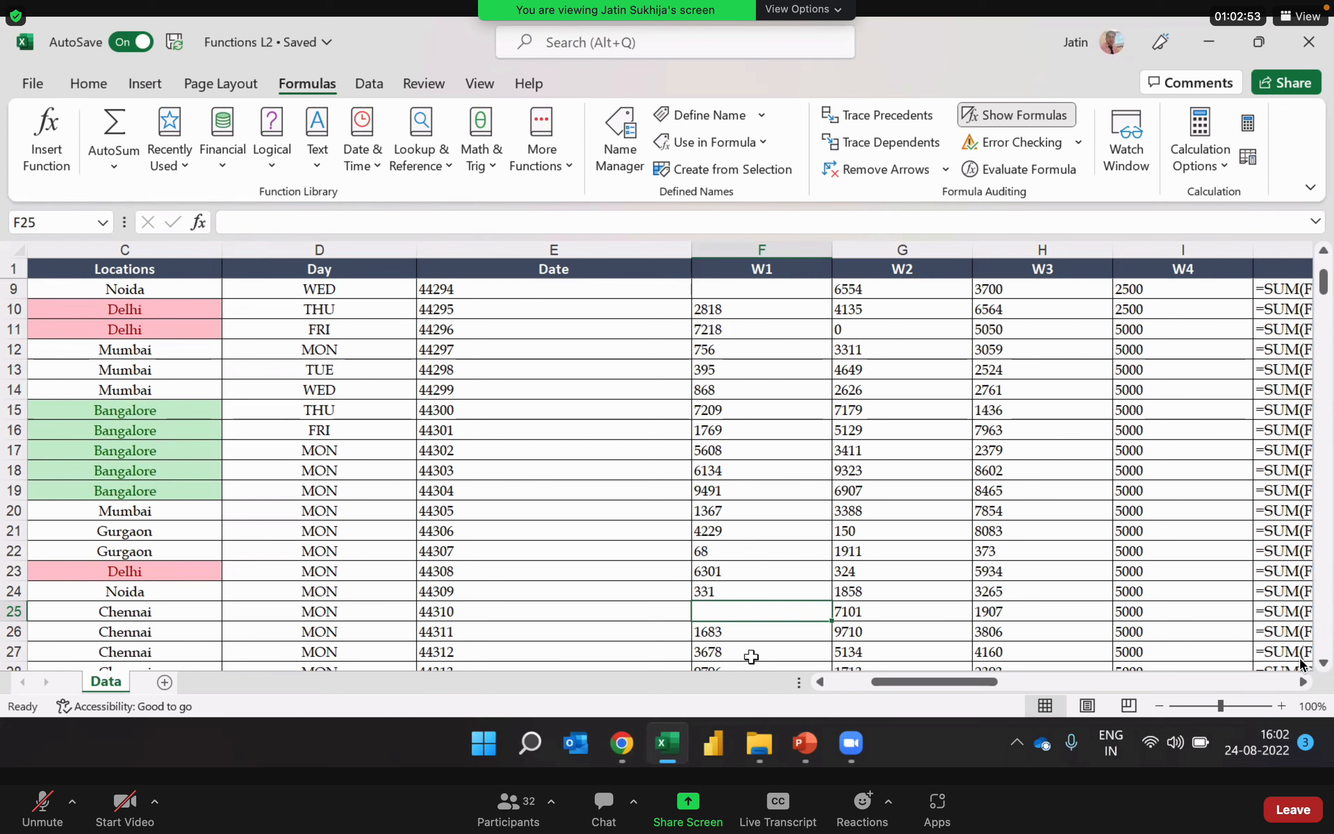
Step: Switch the sheet back to showing results instead of formulas and return to the start of the W1 data
left_click(1042, 121)
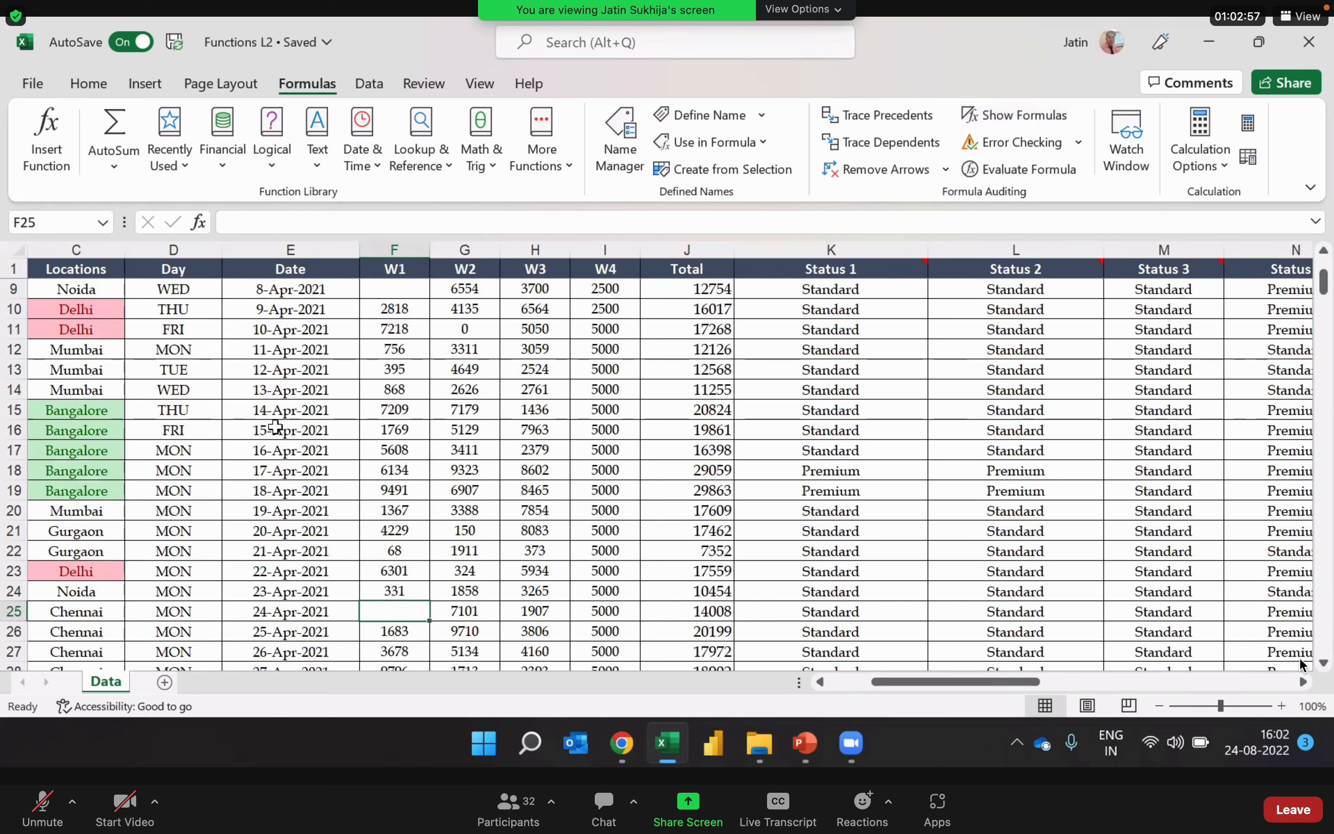
key("Left")
key("Left")
key("Left")
key("Left")
key("Left")
key("Right")
key("Right")
key("Right")
key("Right")
key("Right")
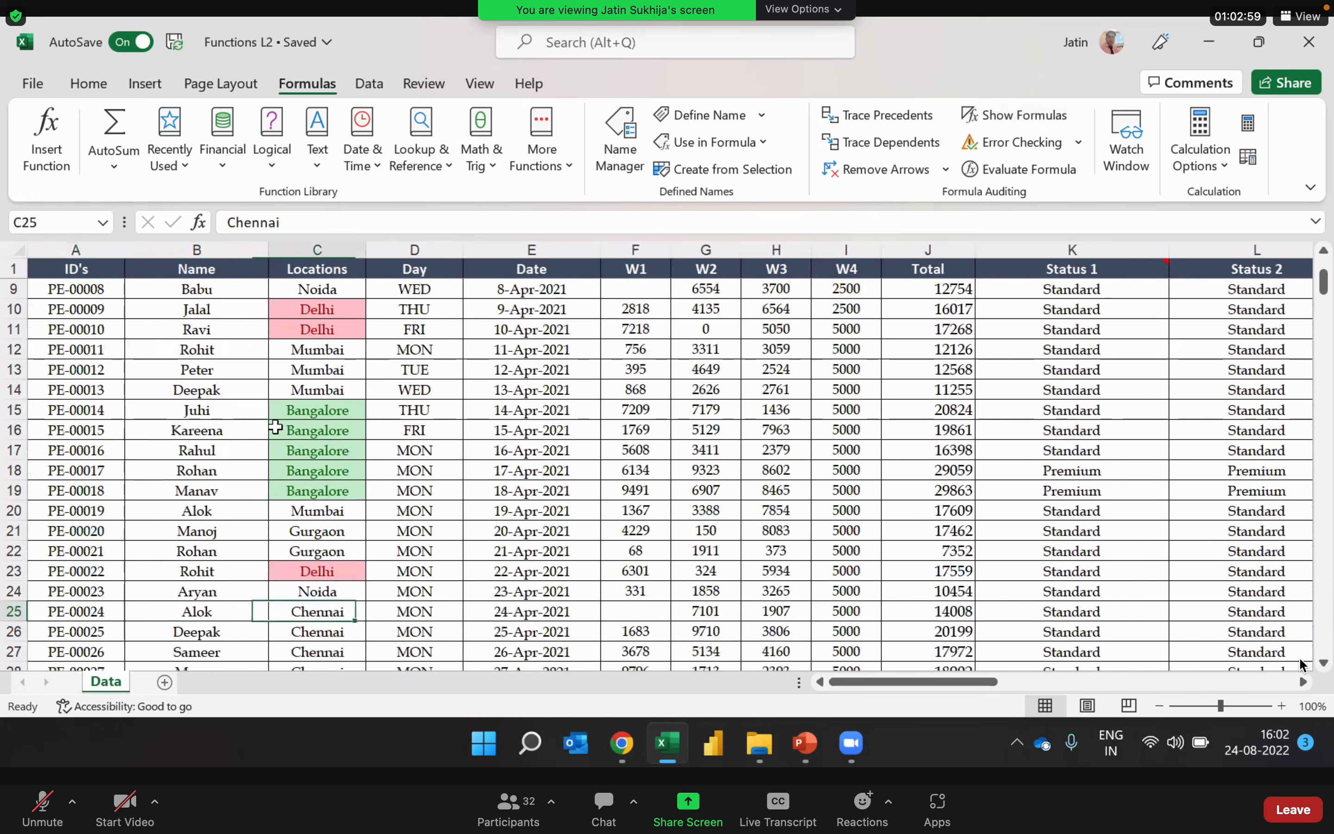
key("Up")
key("ctrl+Up")
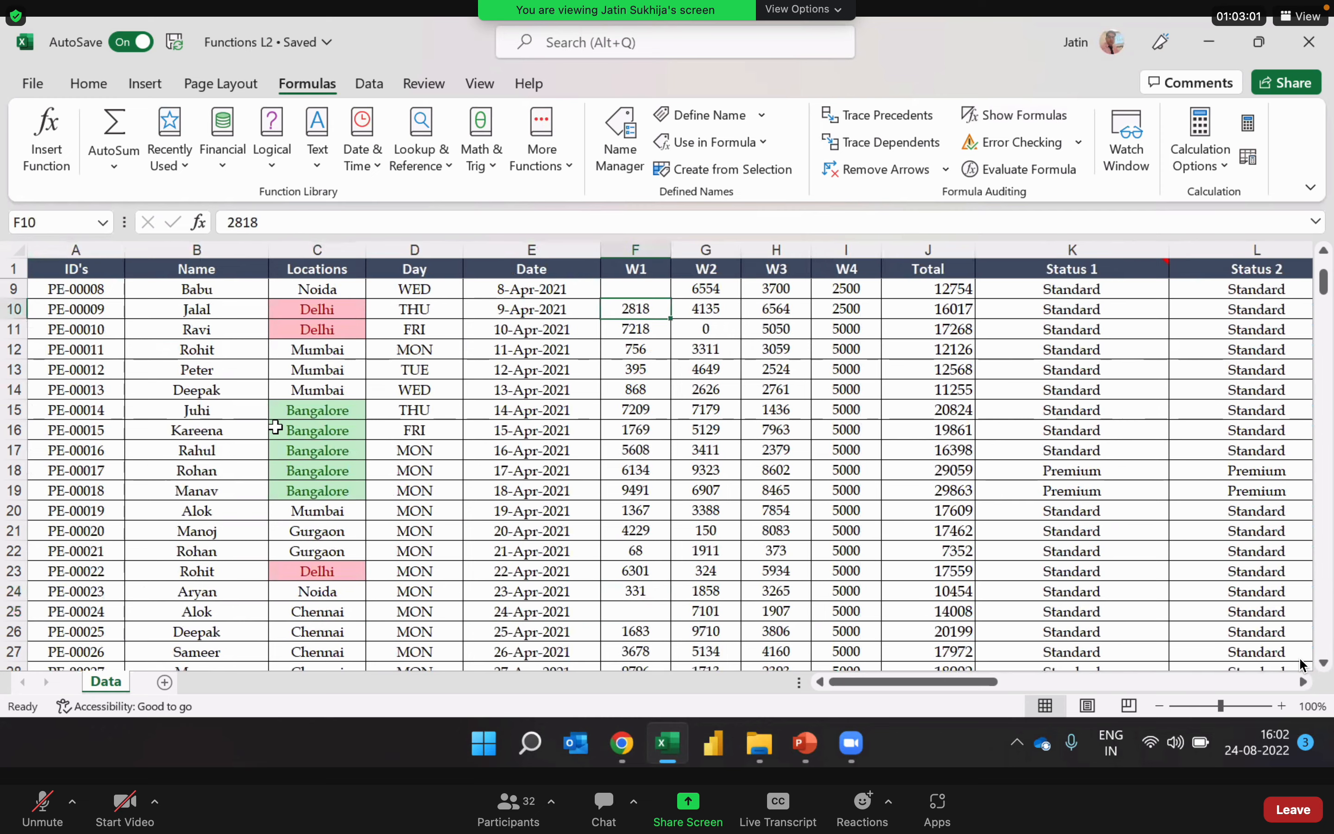
key("ctrl+Up")
key("Right")
key("ctrl+Up")
key("Left")
Step: Look through the W1 column's blank cells down the data rows and return to its first value in F2
key("Down")
key("Down")
key("Down")
key("Down")
key("Down")
key("Down")
key("Down")
key("Down")
key("Down")
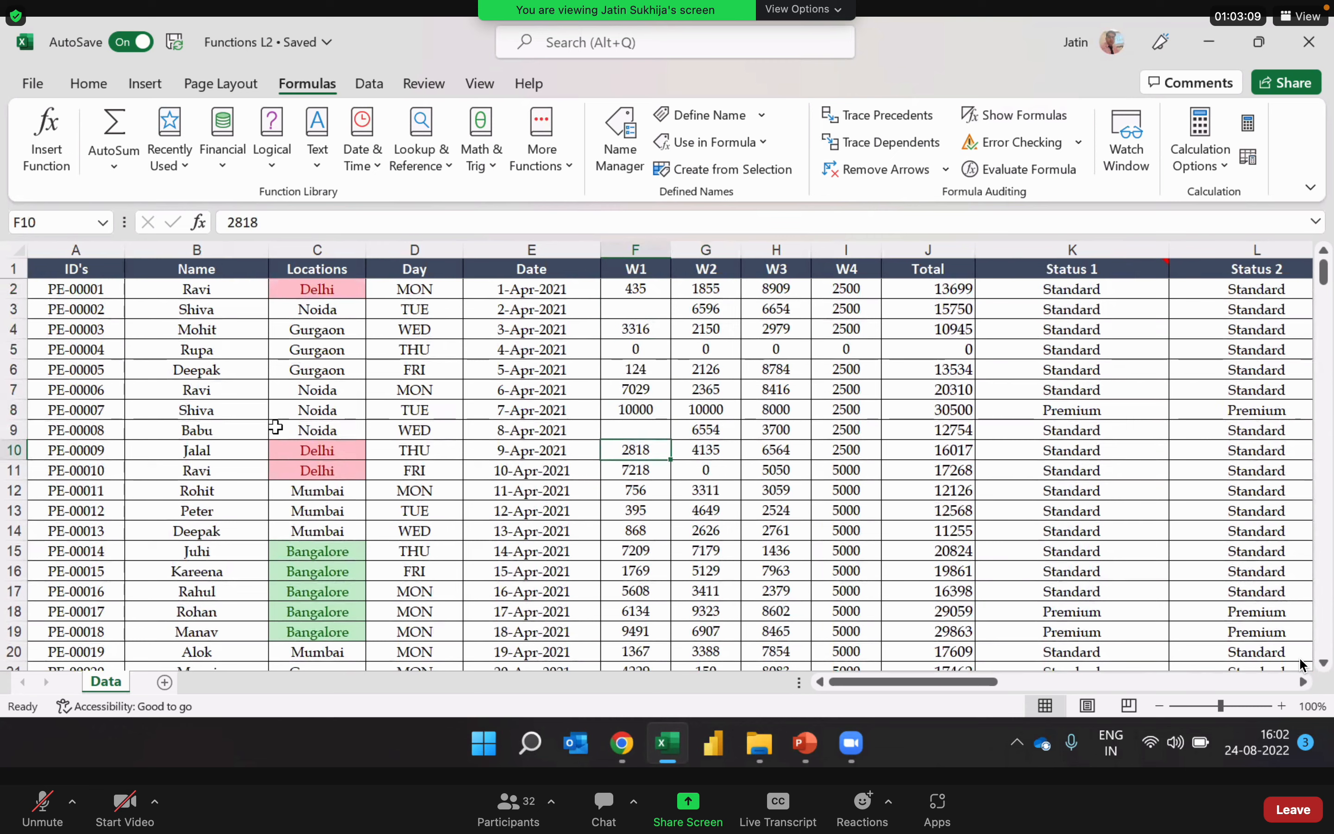
key("Down")
key("Down")
key("Down")
key("Down")
key("Down")
key("Down")
key("Down")
key("Down")
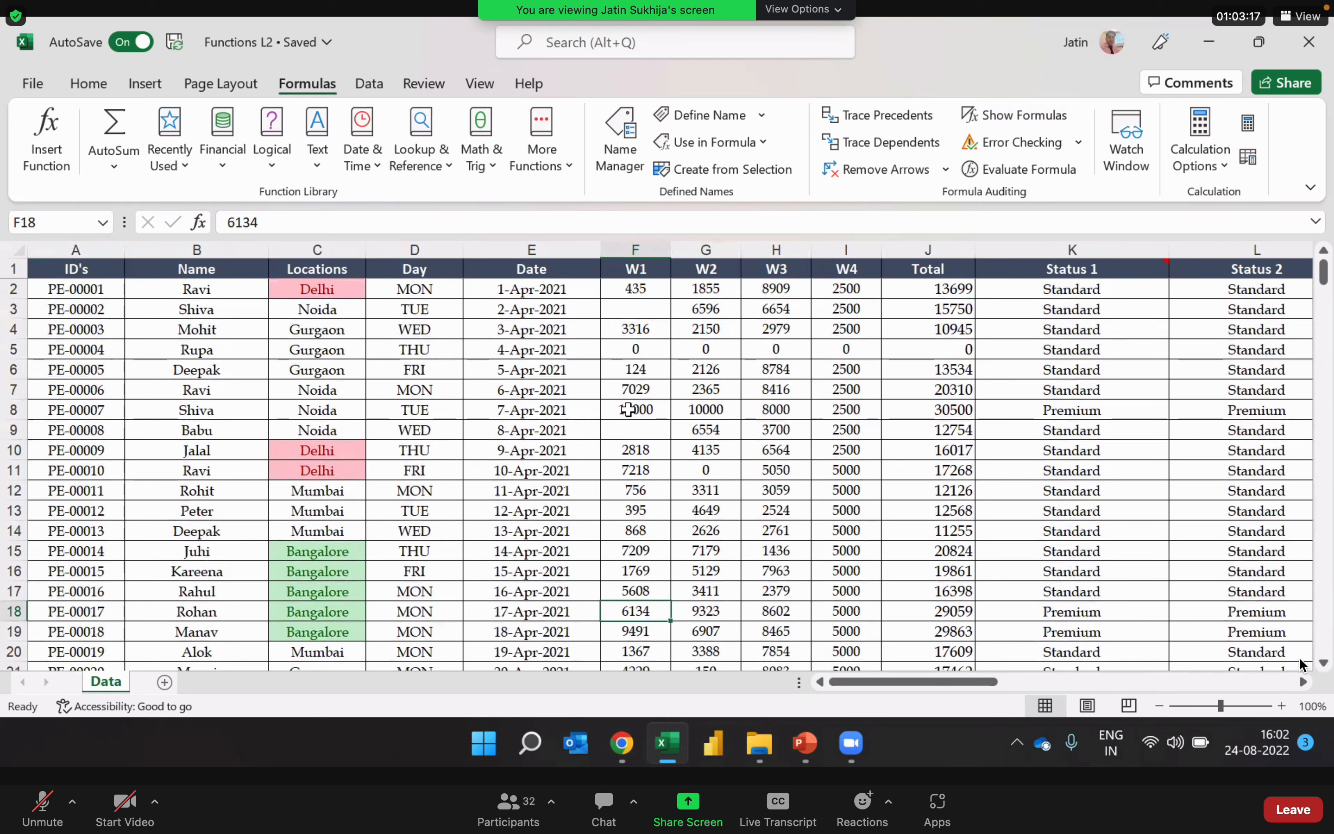
left_click(629, 430)
key("Down")
key("Down")
key("Down")
key("Down")
key("Down")
key("Down")
key("Down")
key("Down")
key("Down")
key("Down")
key("Down")
key("Down")
key("Down")
key("Down")
key("Down")
key("Down")
key("Down")
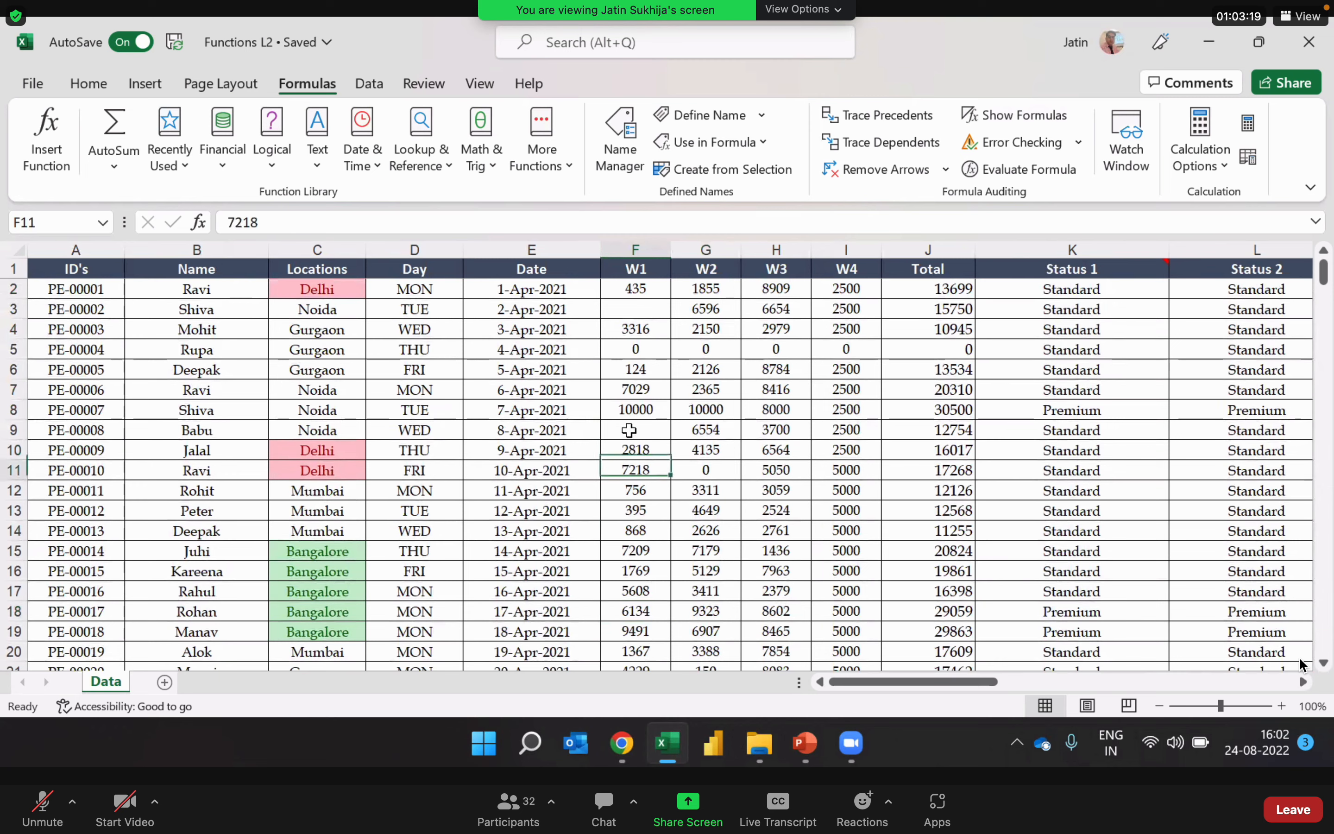
key("Down")
key("Down")
key("Down")
key("Down")
key("Down")
key("Down")
key("Down")
key("Down")
key("Down")
key("Down")
key("Down")
key("Down")
key("Down")
key("Down")
key("Down")
key("Down")
key("Down")
key("Down")
key("Down")
key("Down")
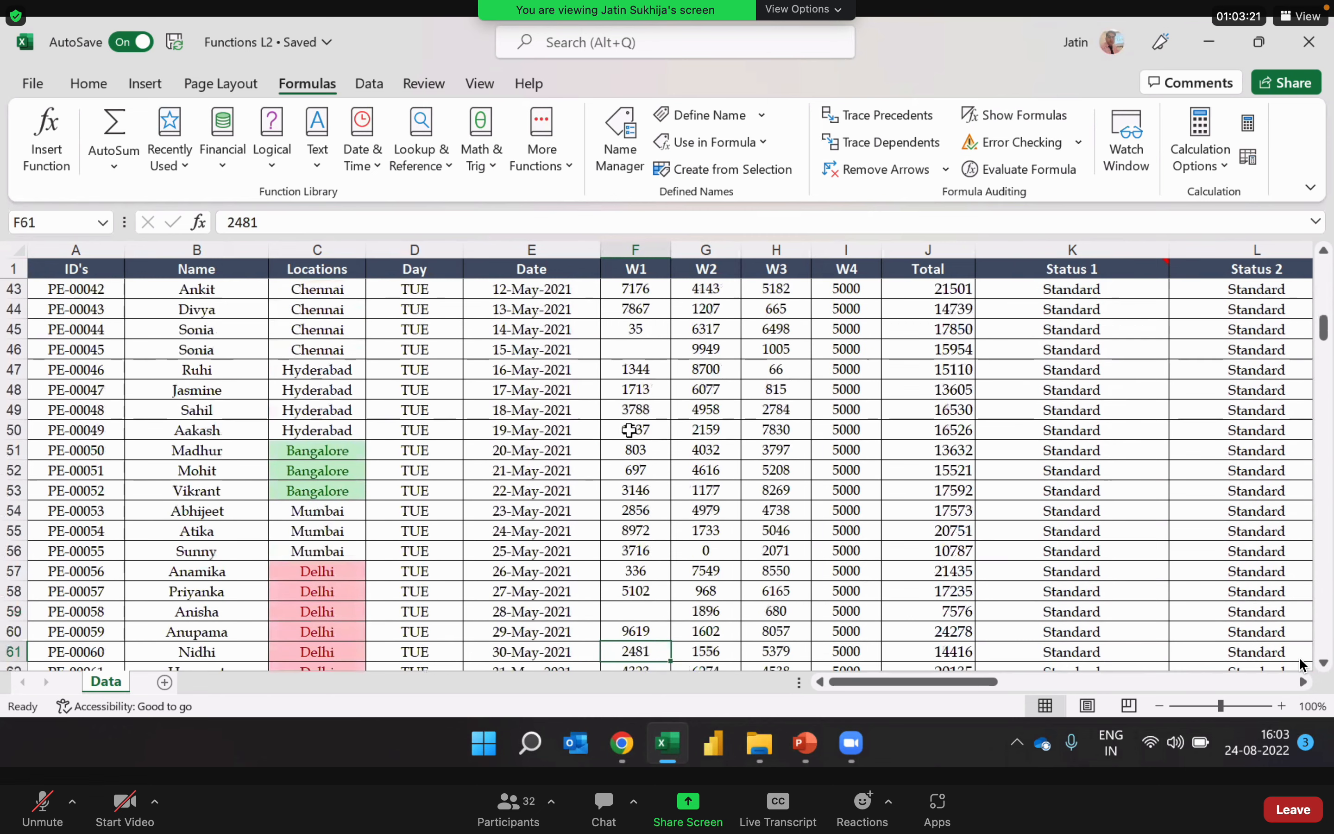
key("Up")
key("Up")
key("Up")
key("ctrl+Up")
key("Up")
key("Right")
key("Up")
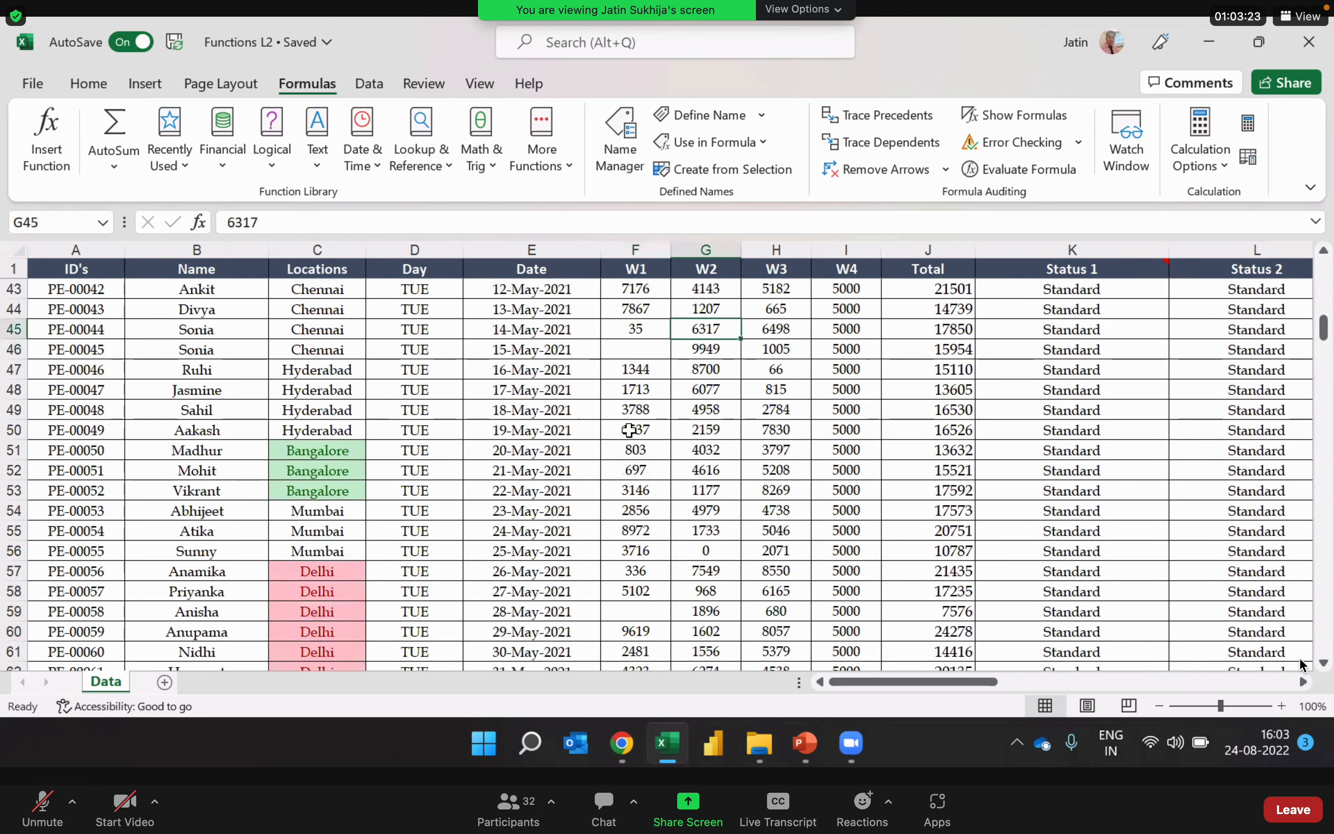
key("ctrl+Up")
key("Down")
key("Left")
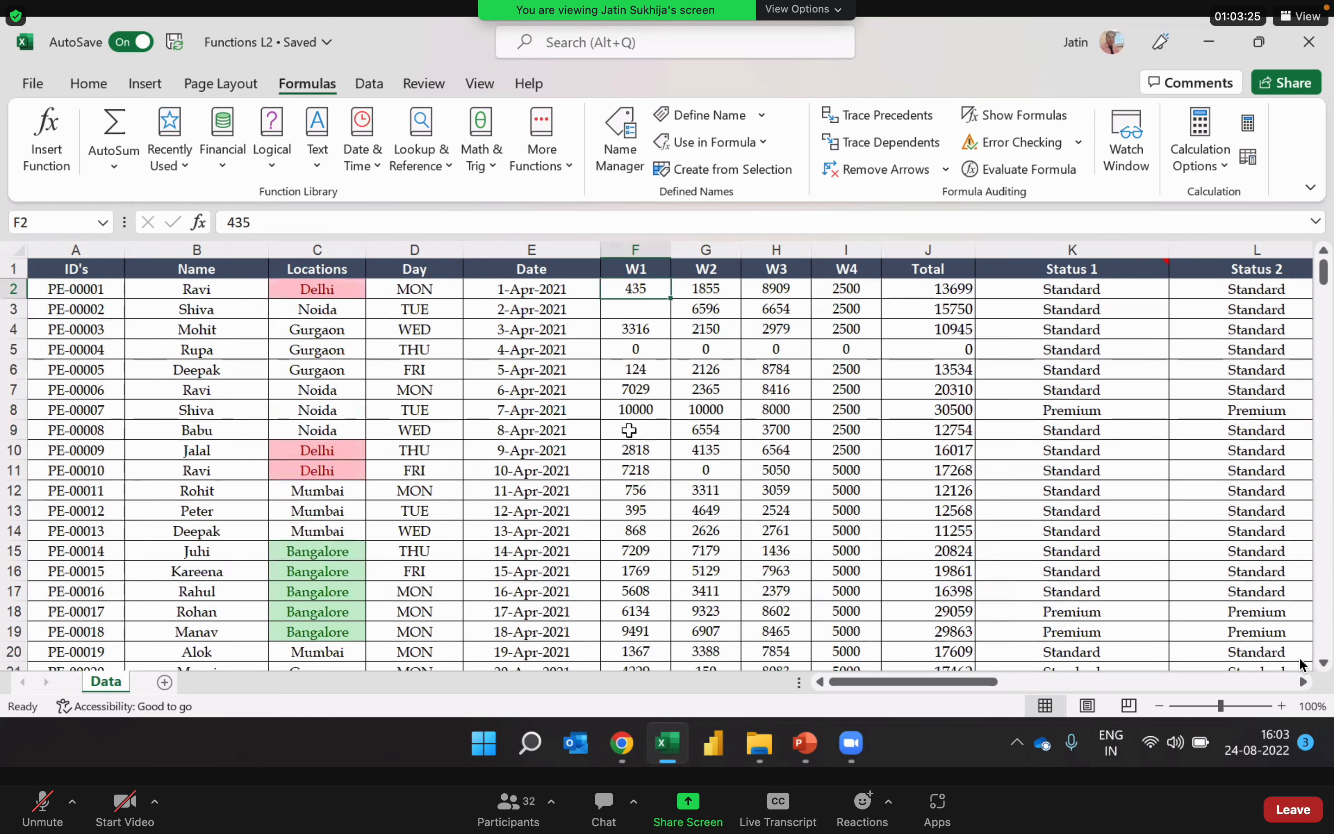
Step: Try to count the blank values in W1 by entering =COUNTBLANK(F:F) in V8
key("ctrl+Right")
key("ctrl+Right")
key("ctrl+Right")
key("Right")
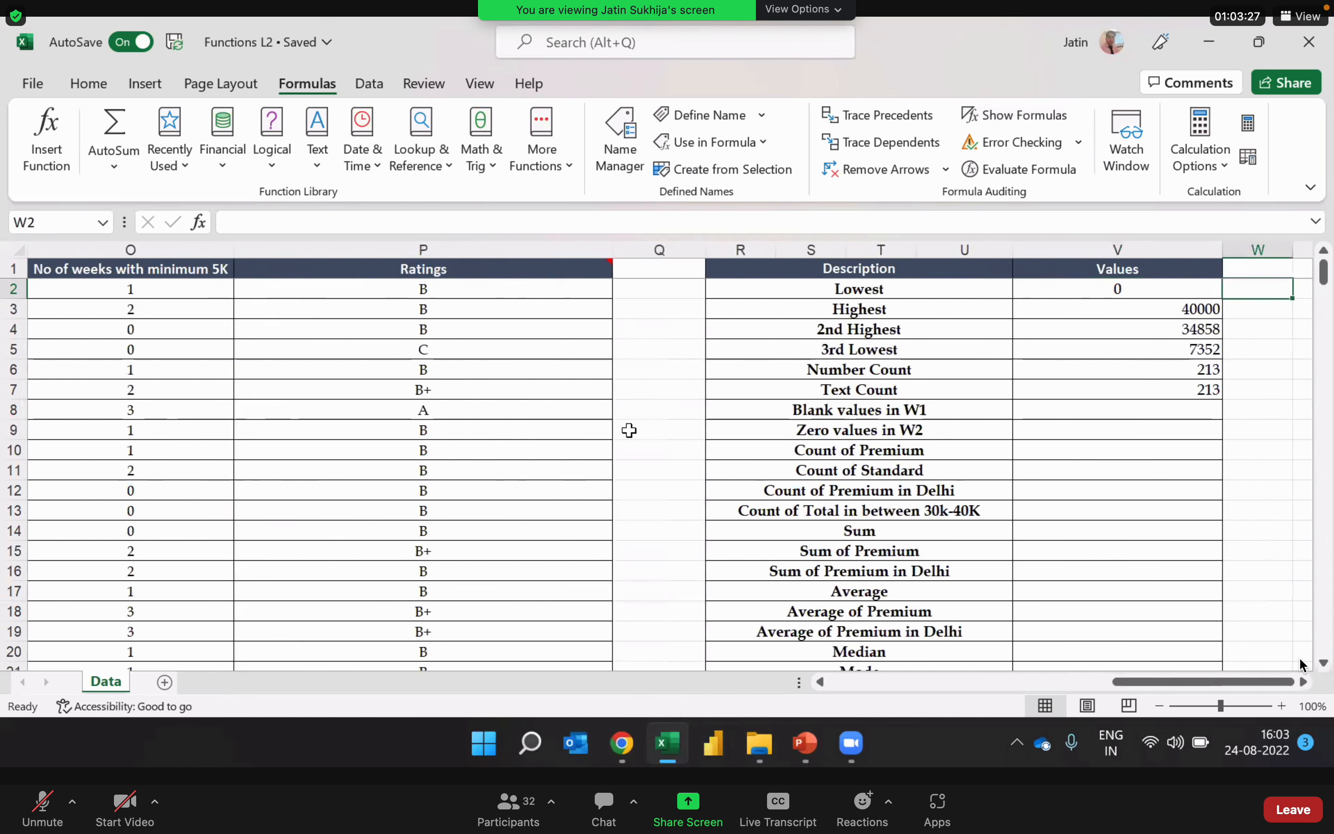
key("Down")
key("Down")
key("Down")
key("Down")
key("Down")
key("Down")
key("Left")
type("=")
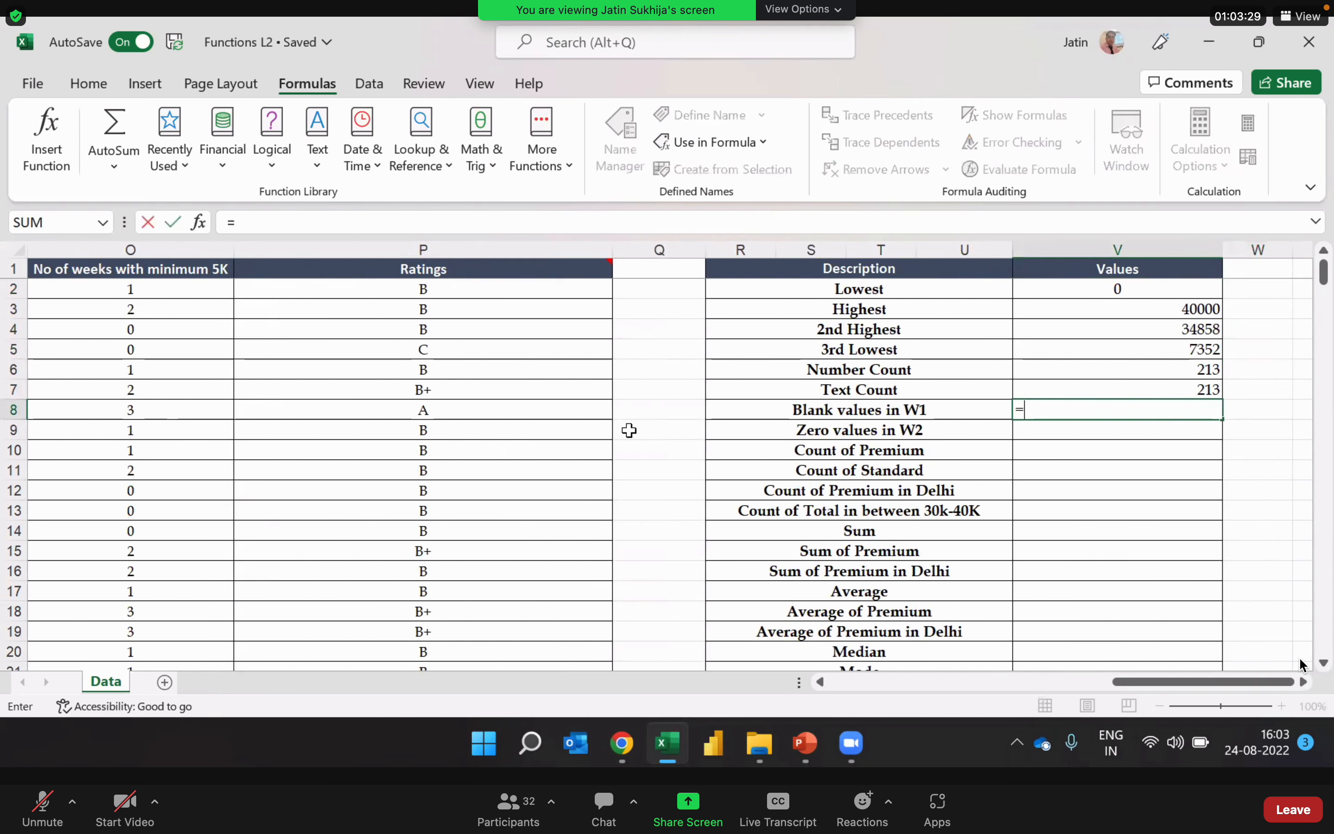
type("count")
key("Down")
key("Down")
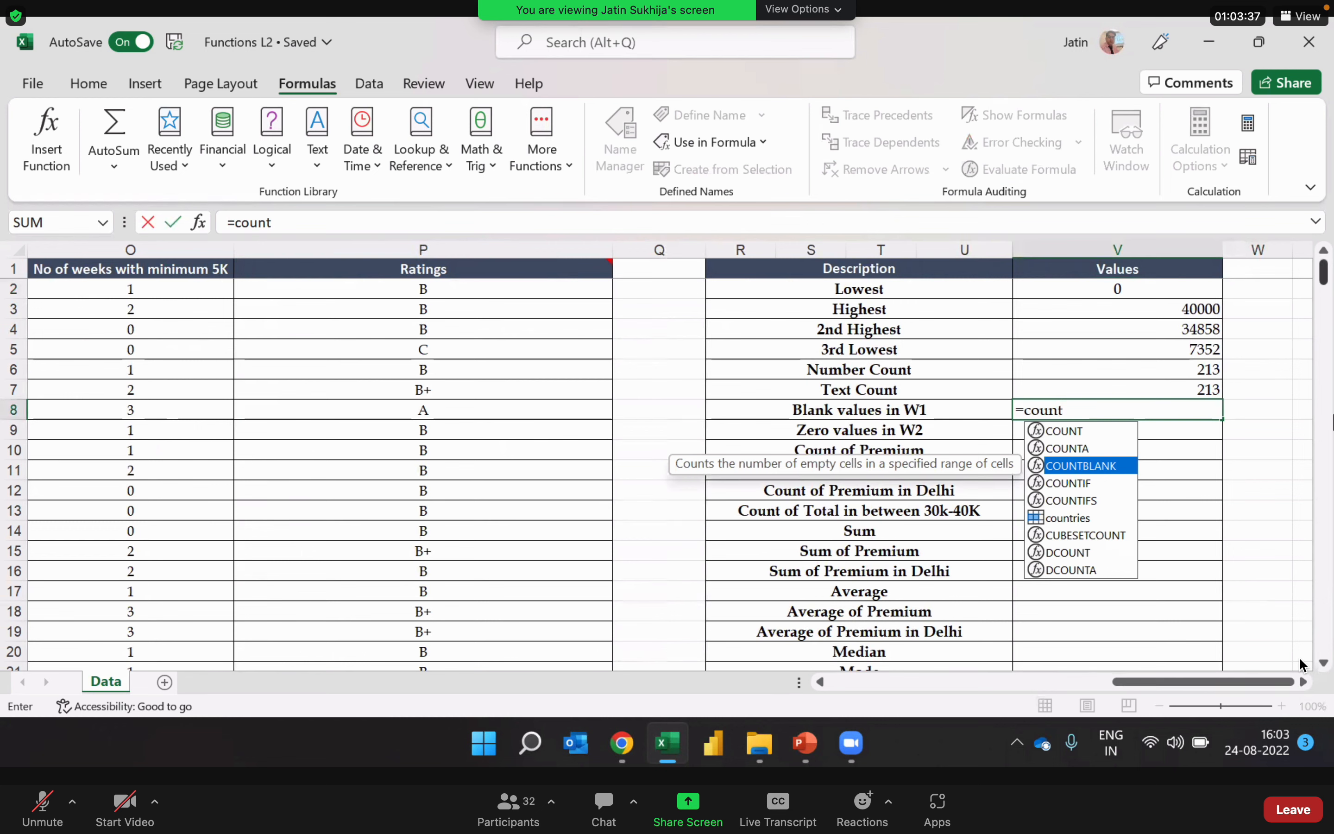
key("Tab")
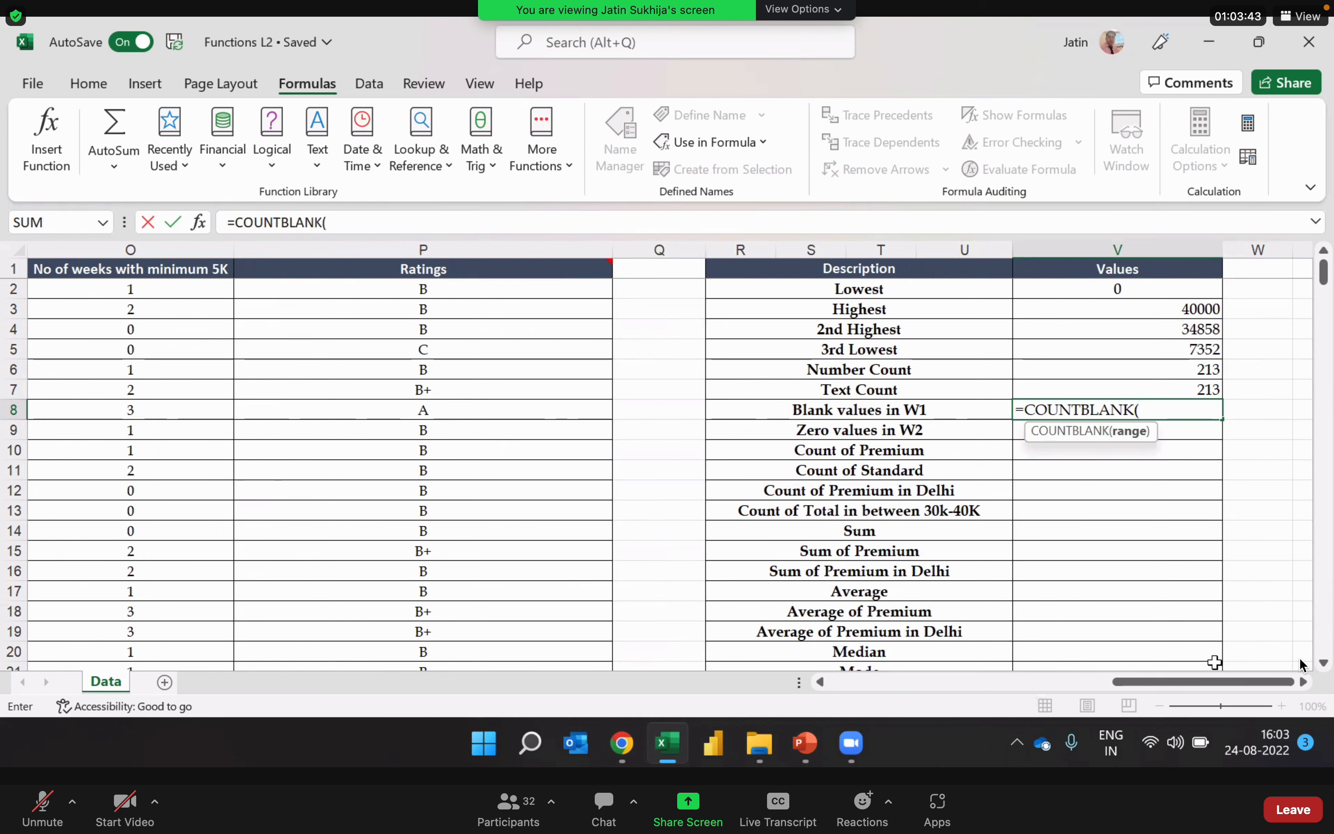
left_click_drag(1227, 685, 950, 685)
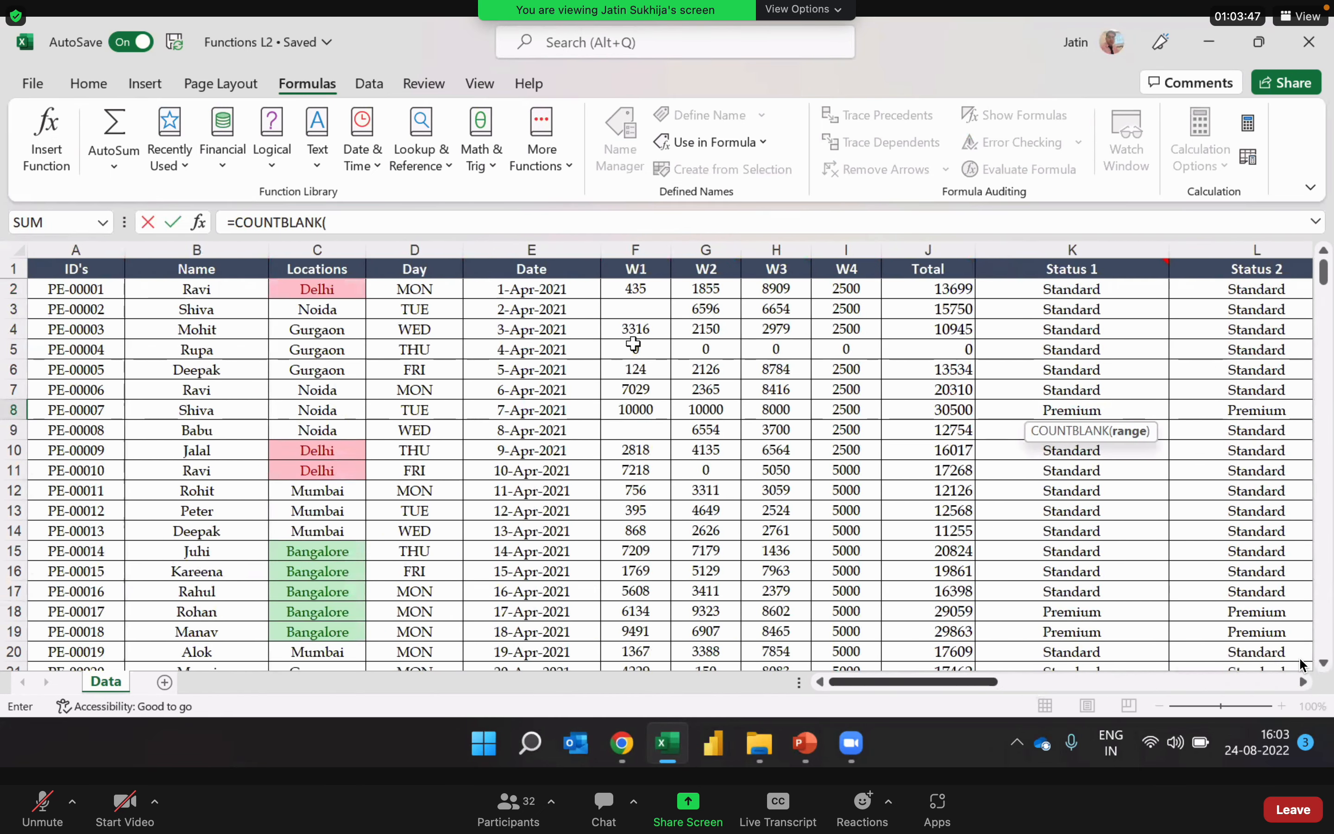
left_click(639, 250)
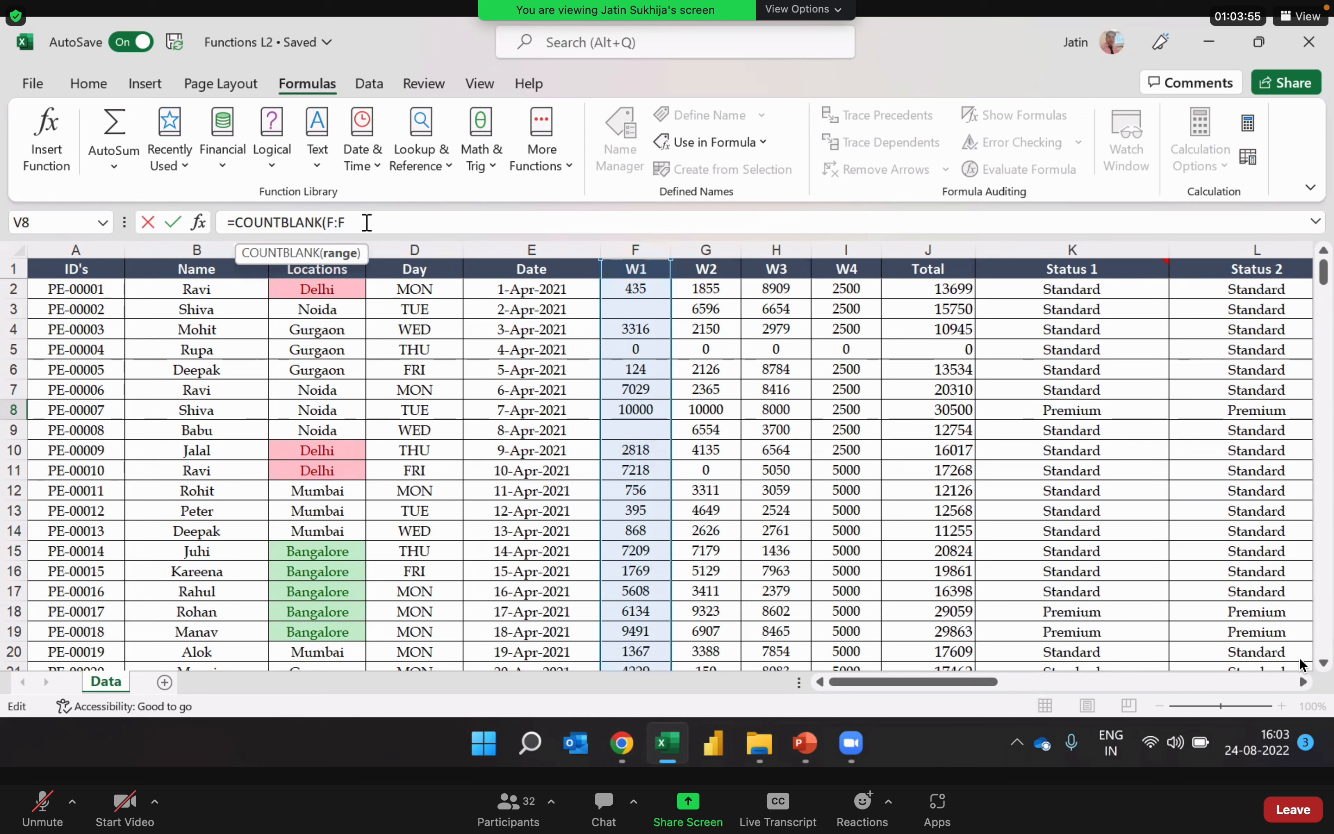
key("Return")
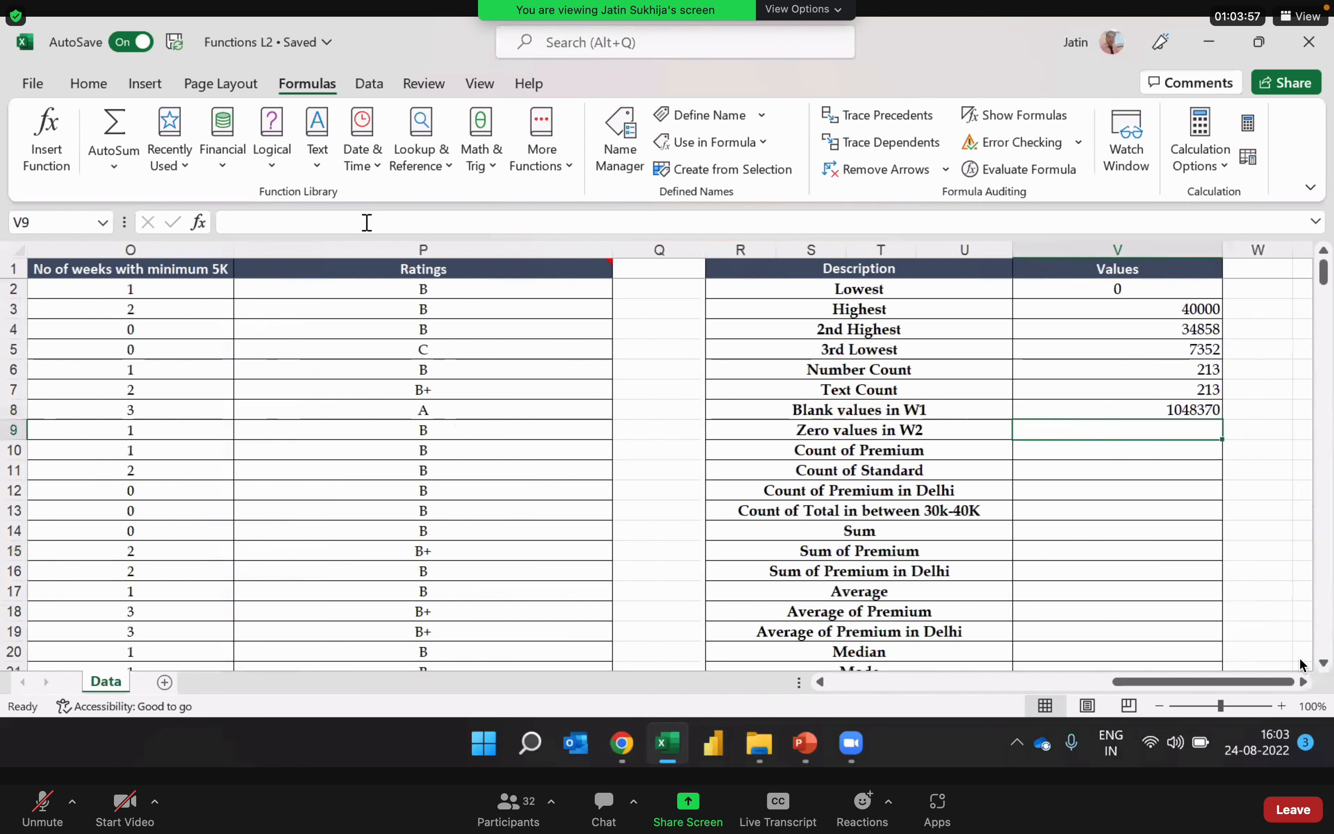
Step: Check the V8 formula's reference, then select the whole W1 column and examine the empty rows below the data
key("Up")
scroll(1301, 664, "right", 2)
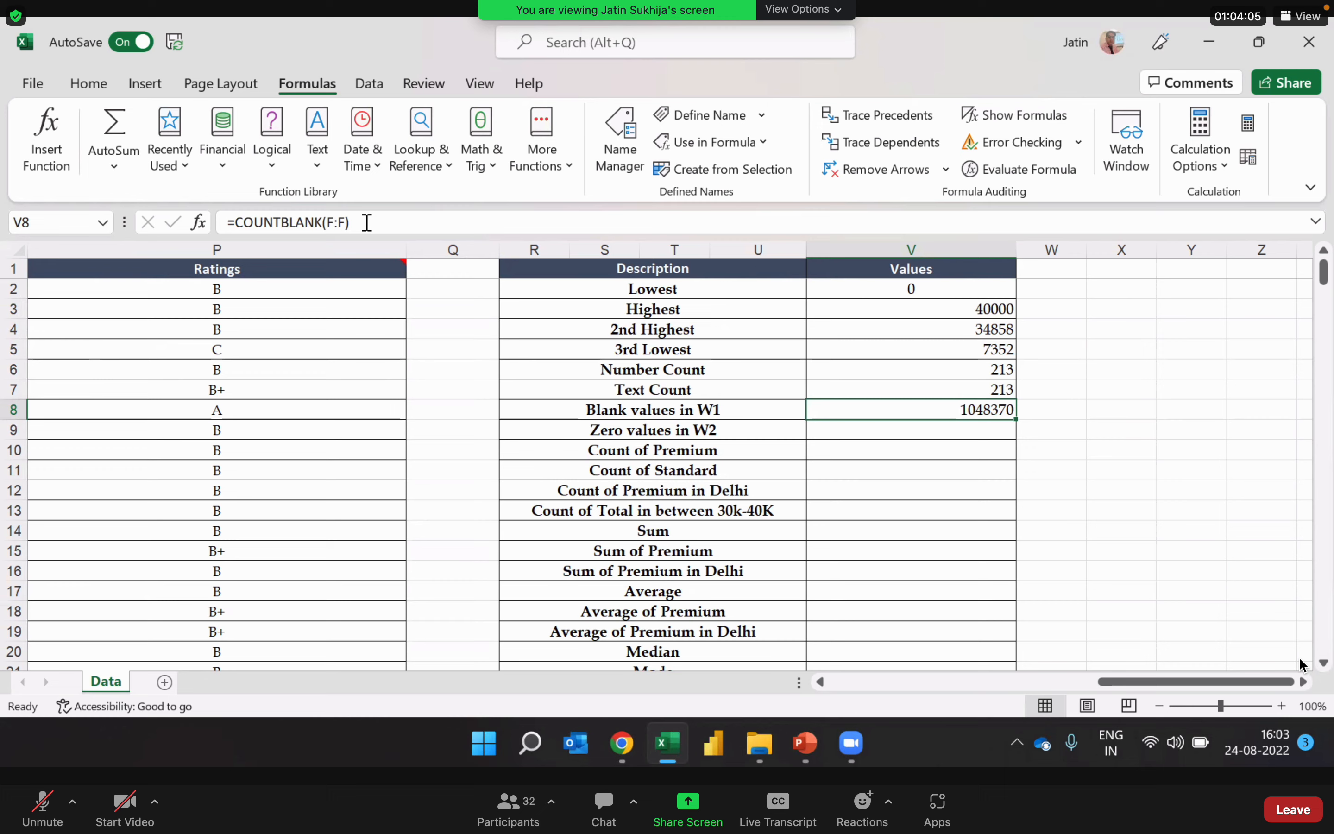
key("Left")
key("Left")
key("Left")
key("Left")
key("Left")
key("Left")
key("Left")
key("Left")
key("Left")
key("Left")
key("Left")
key("Left")
key("Left")
key("Left")
key("Left")
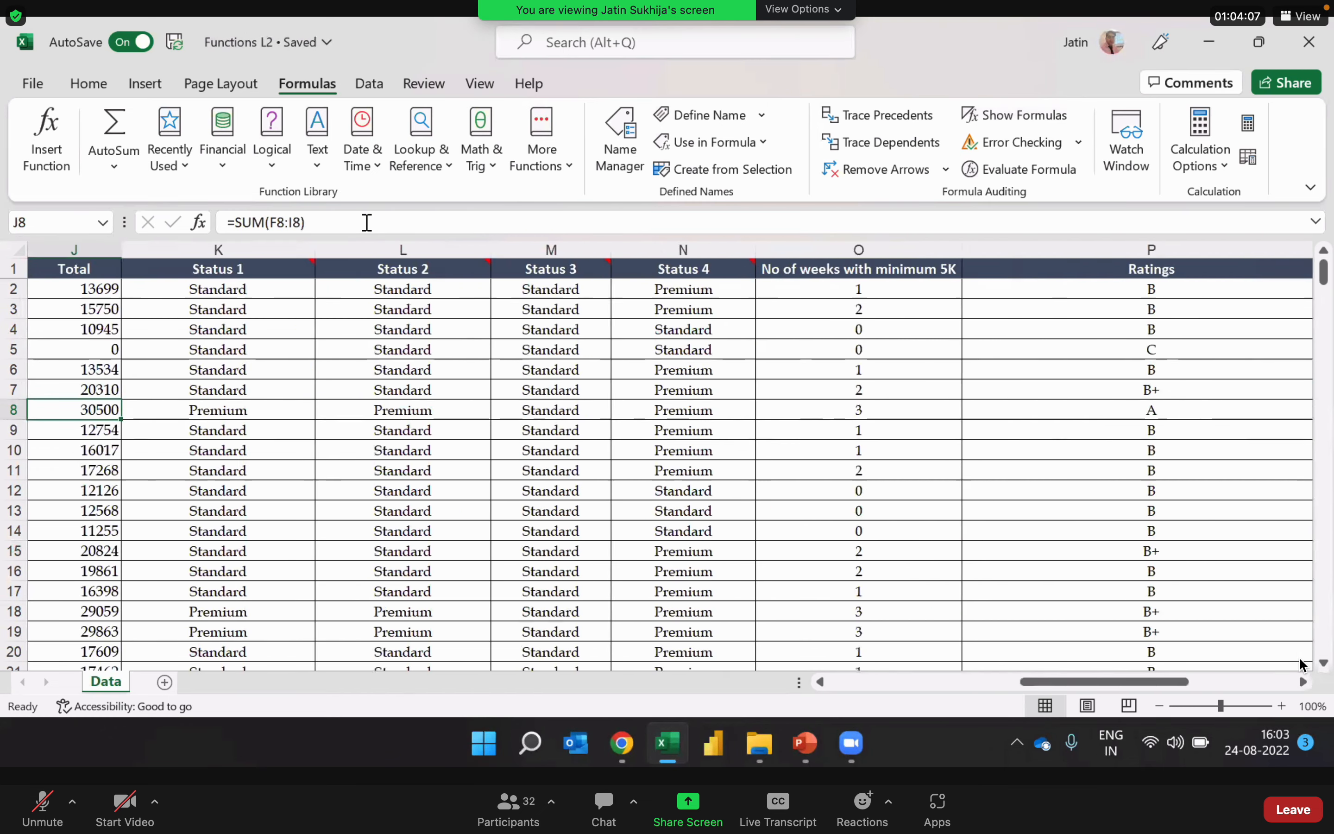
key("Right")
key("Right")
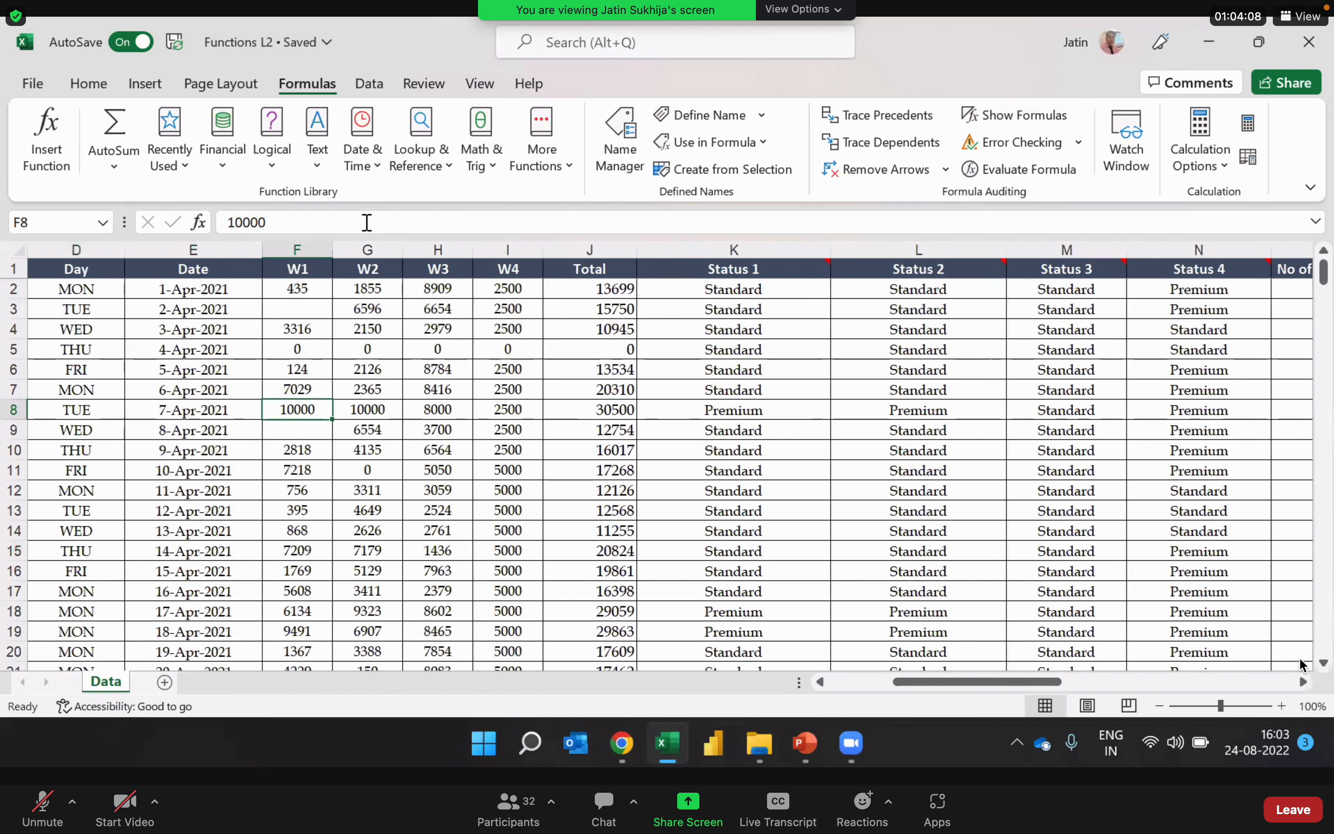
left_click(322, 251)
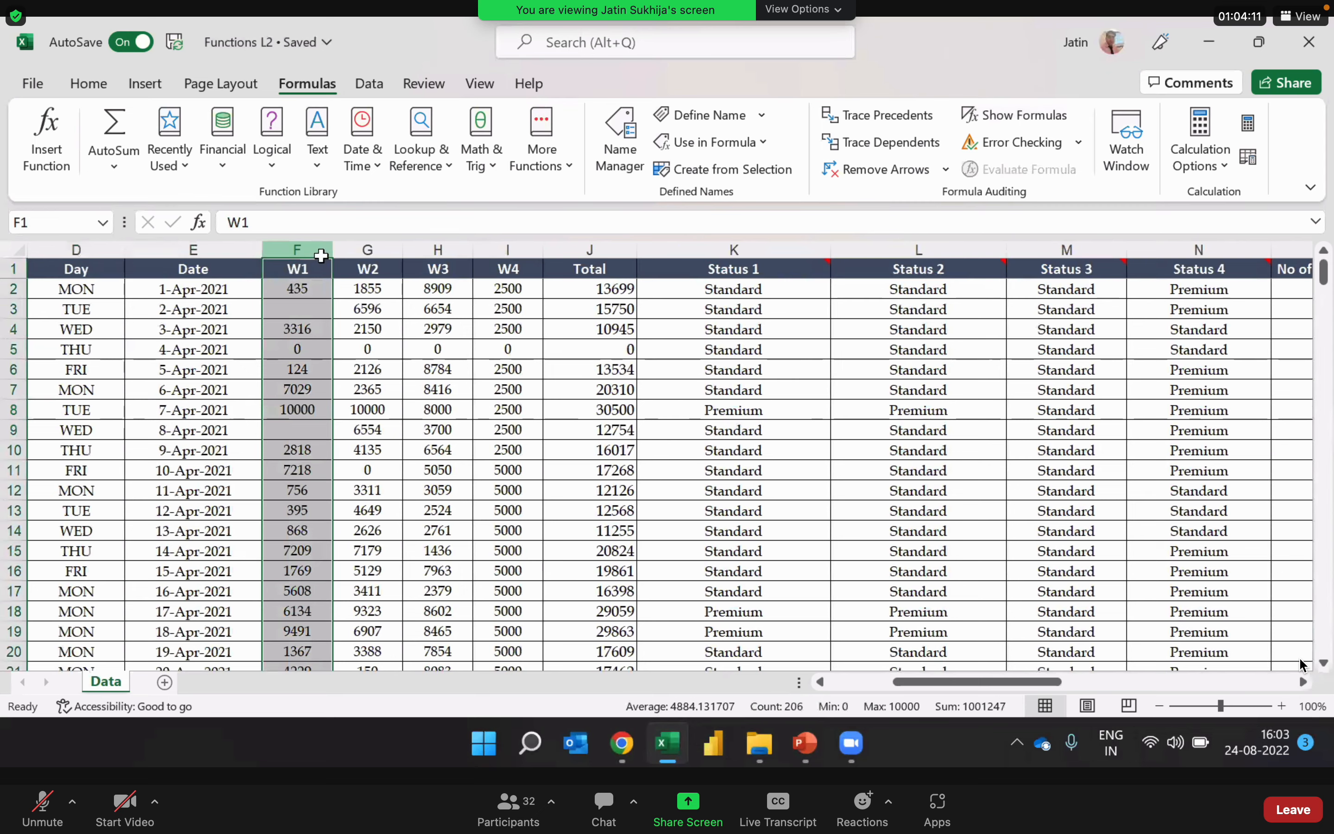
left_click(1323, 662)
left_click_drag(1323, 662, 1323, 663)
left_click_drag(1327, 339, 1322, 564)
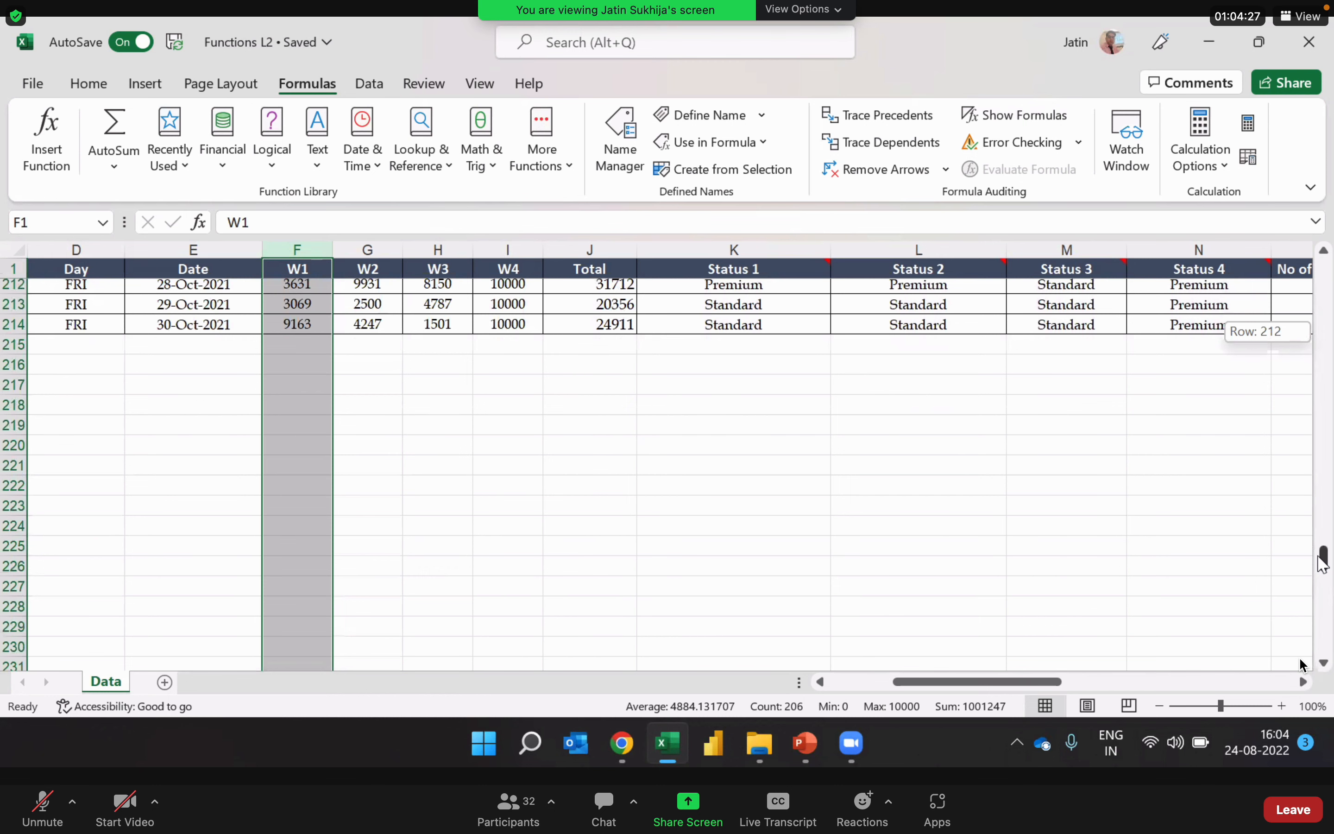
left_click_drag(1322, 564, 1331, 651)
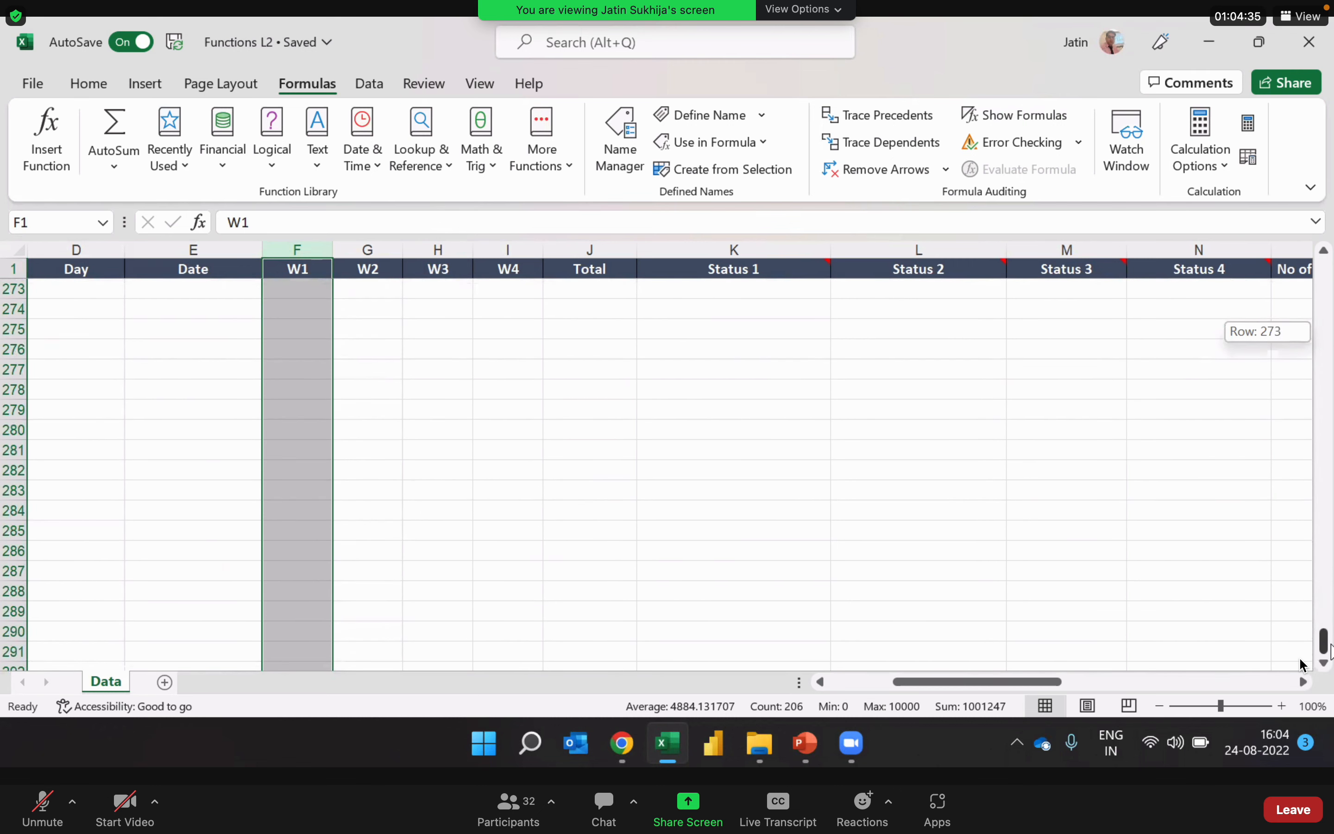
left_click_drag(1331, 651, 1328, 212)
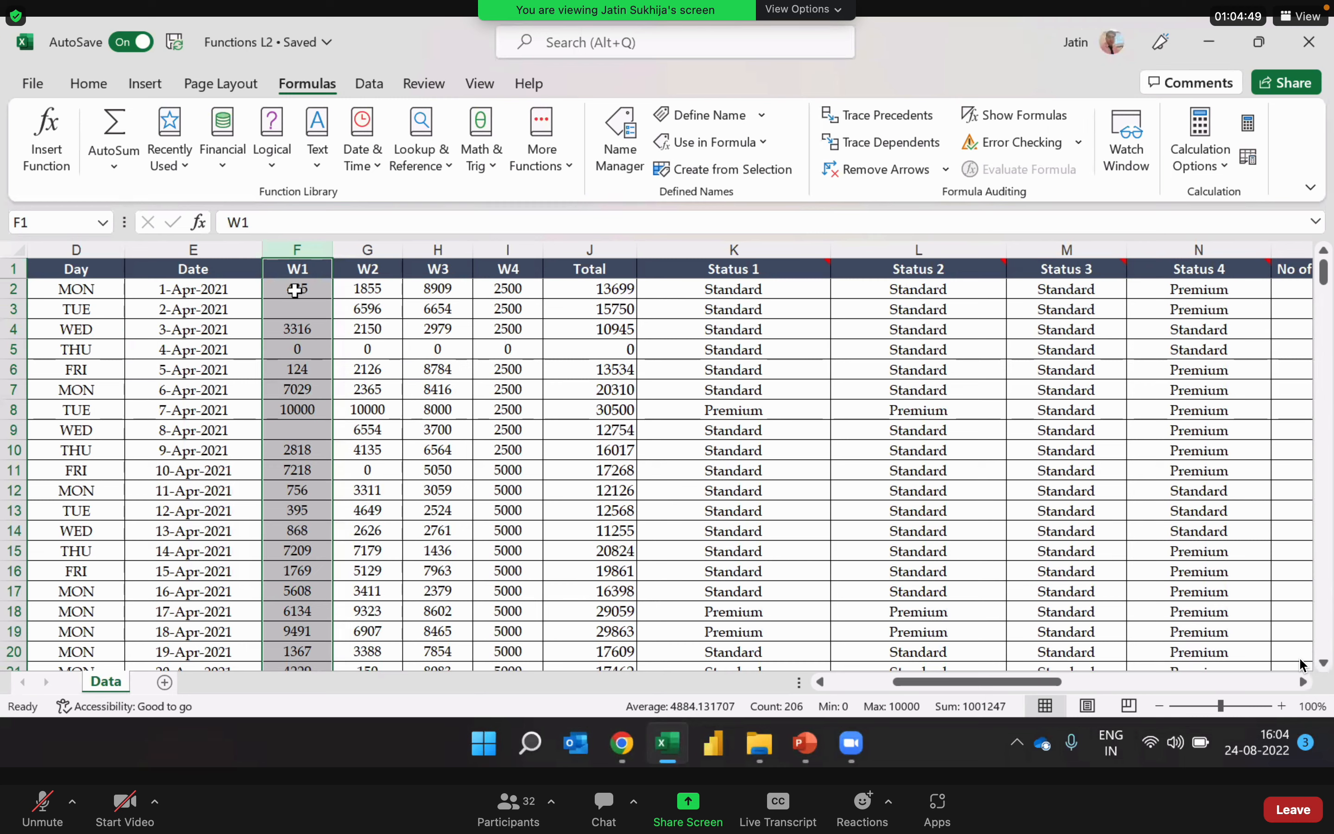
Step: Select only the W1 data in F2:F214 for comparison with the whole column, then clear the selection
left_click_drag(298, 289, 310, 633)
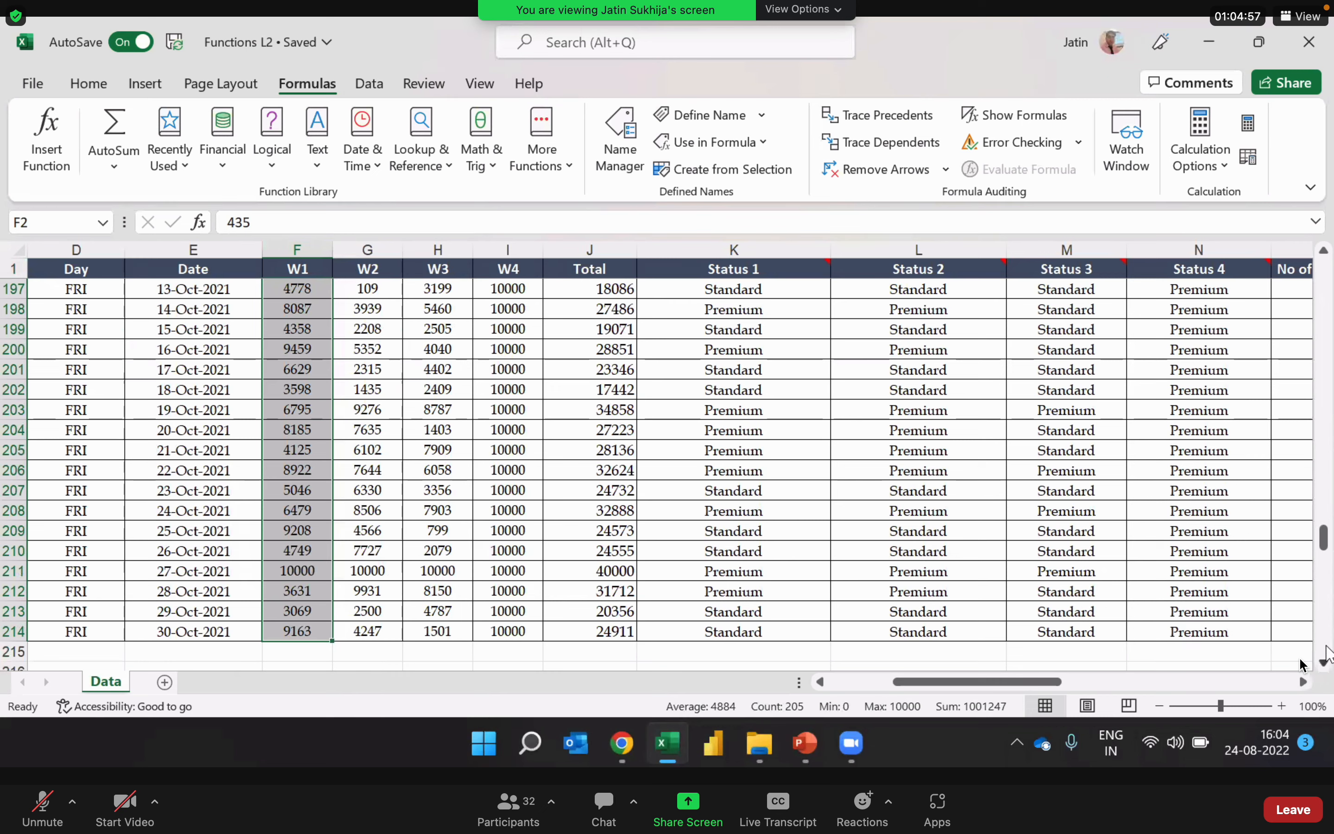
left_click_drag(1325, 554, 1332, 187)
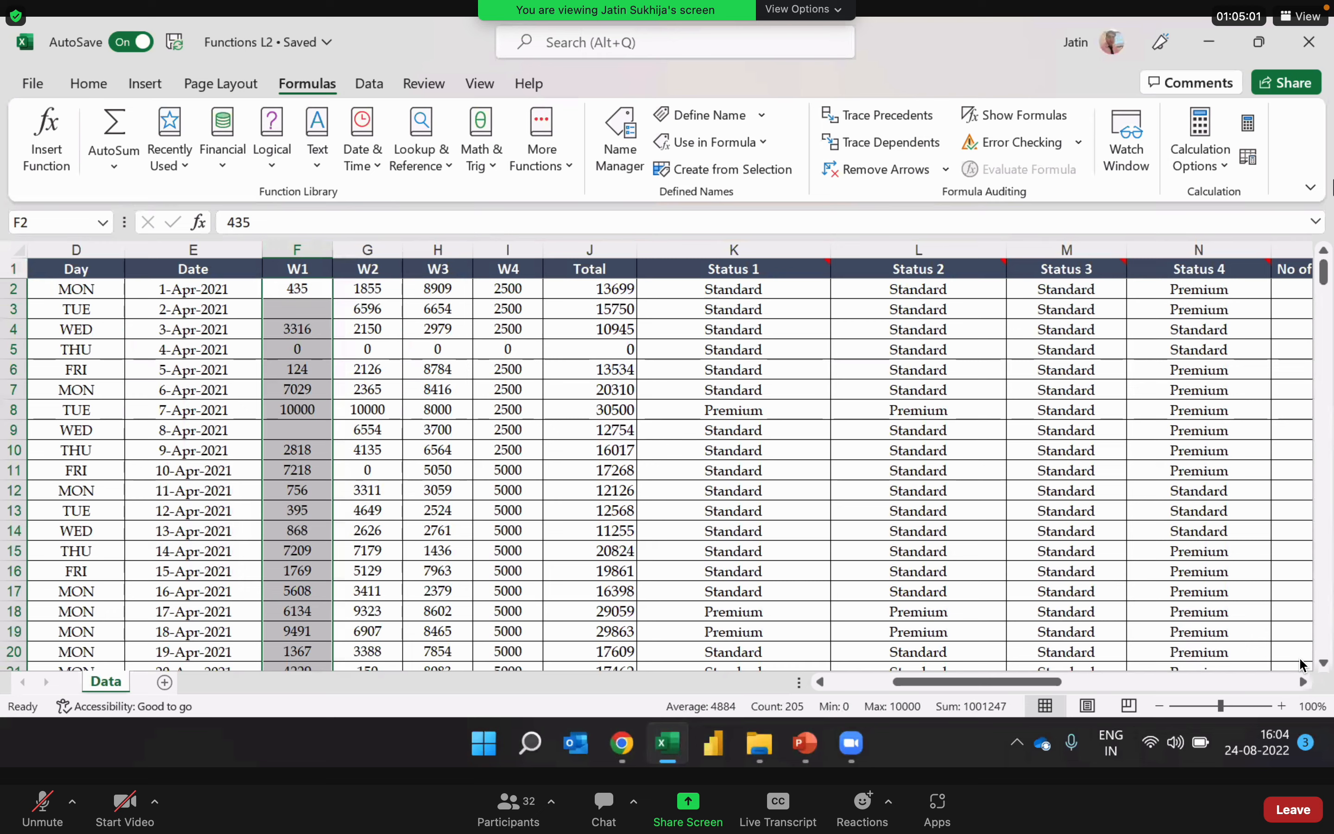
left_click(644, 370)
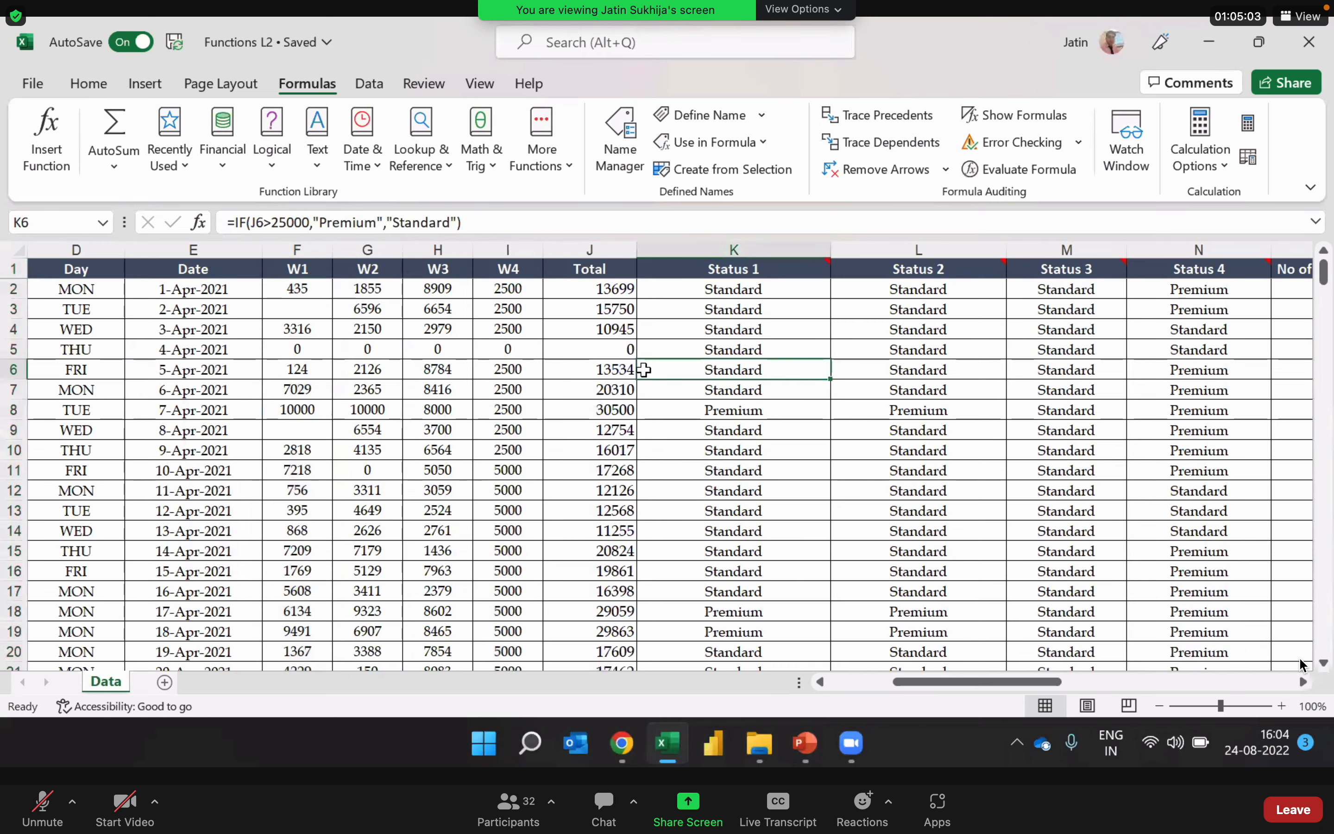
Step: Delete the whole-column COUNTBLANK formula from the Blank values in W1 row in V8
scroll(644, 370, "right", 4)
key("Right")
key("Right")
key("Right")
key("Right")
key("Right")
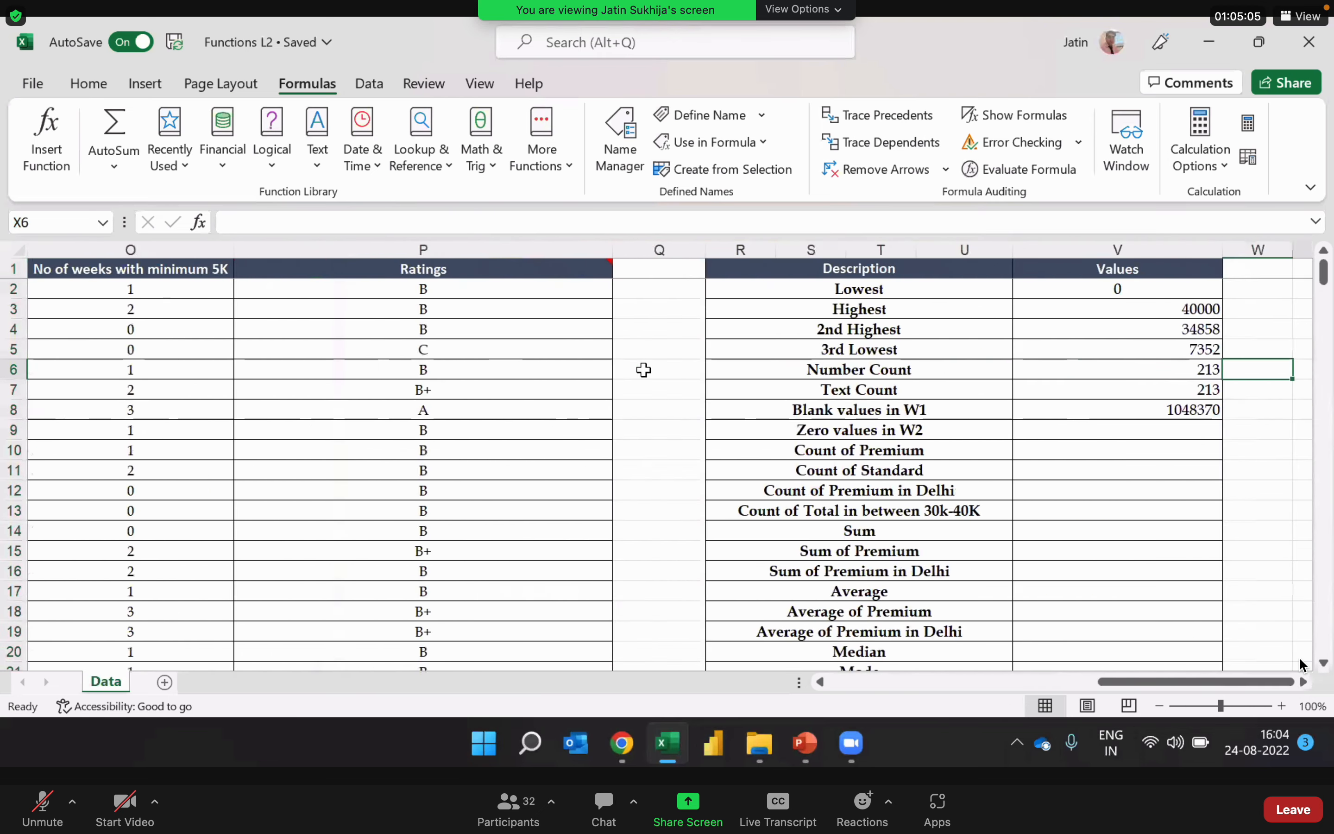
key("Left")
key("Left")
key("Down")
key("Down")
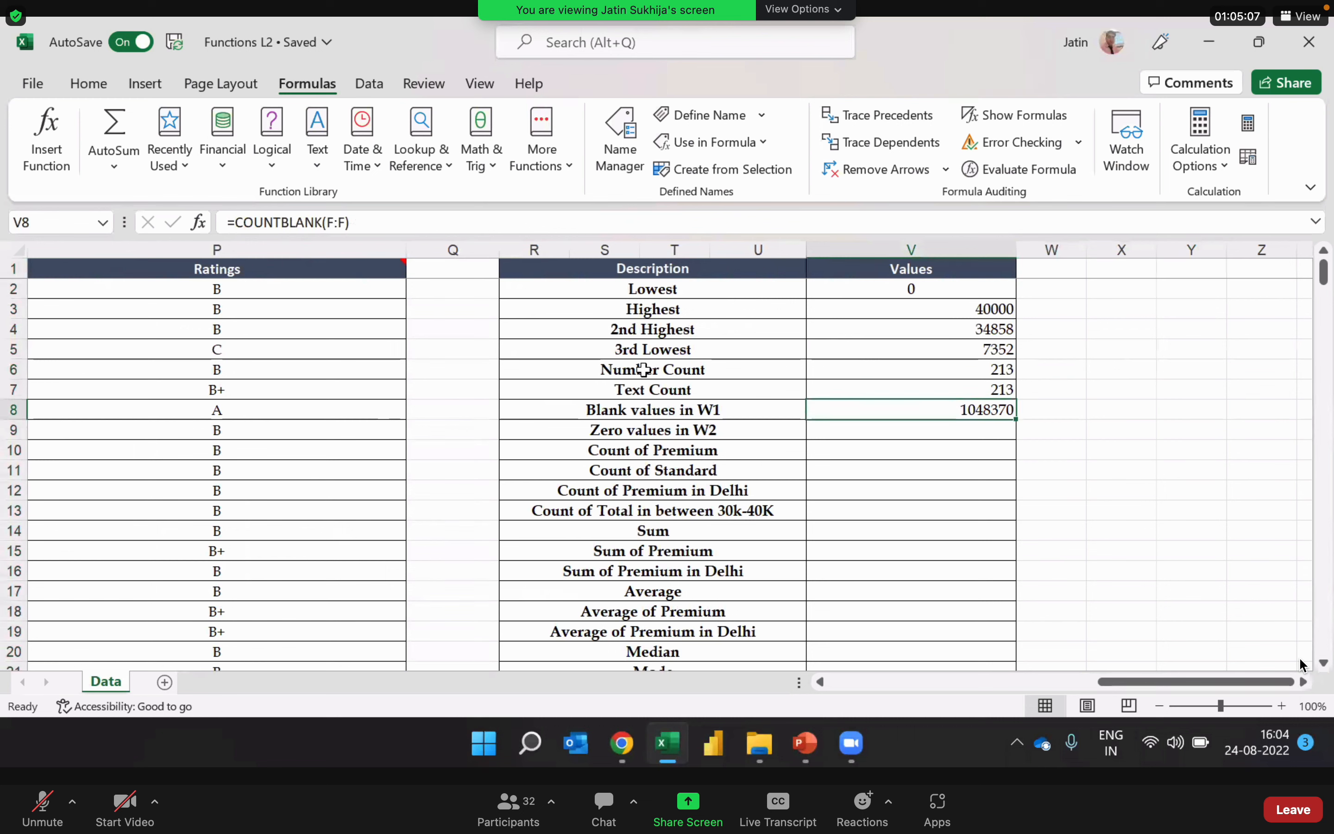
key("Delete")
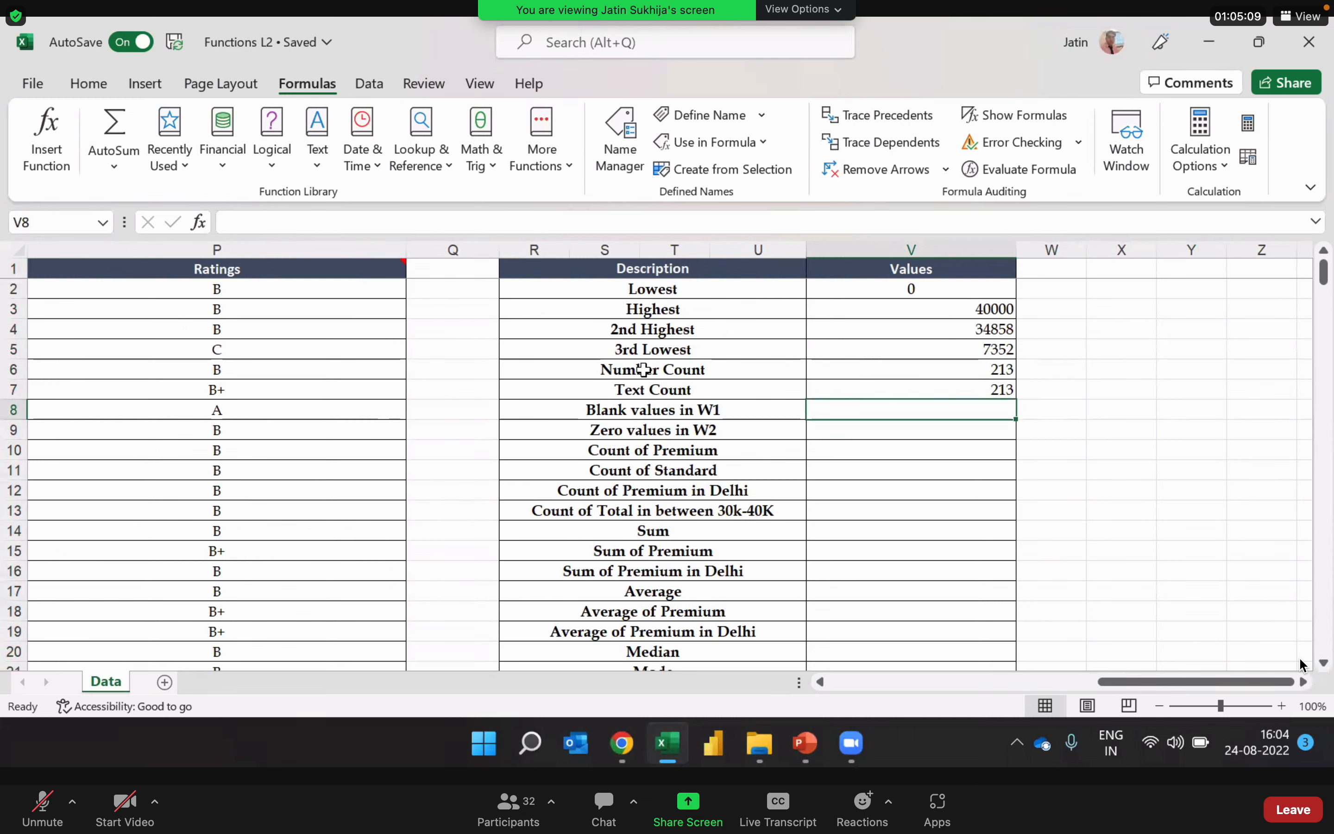
Step: Start a new COUNTBLANK formula in V8 for the Blank values in W1 row
type("=cou")
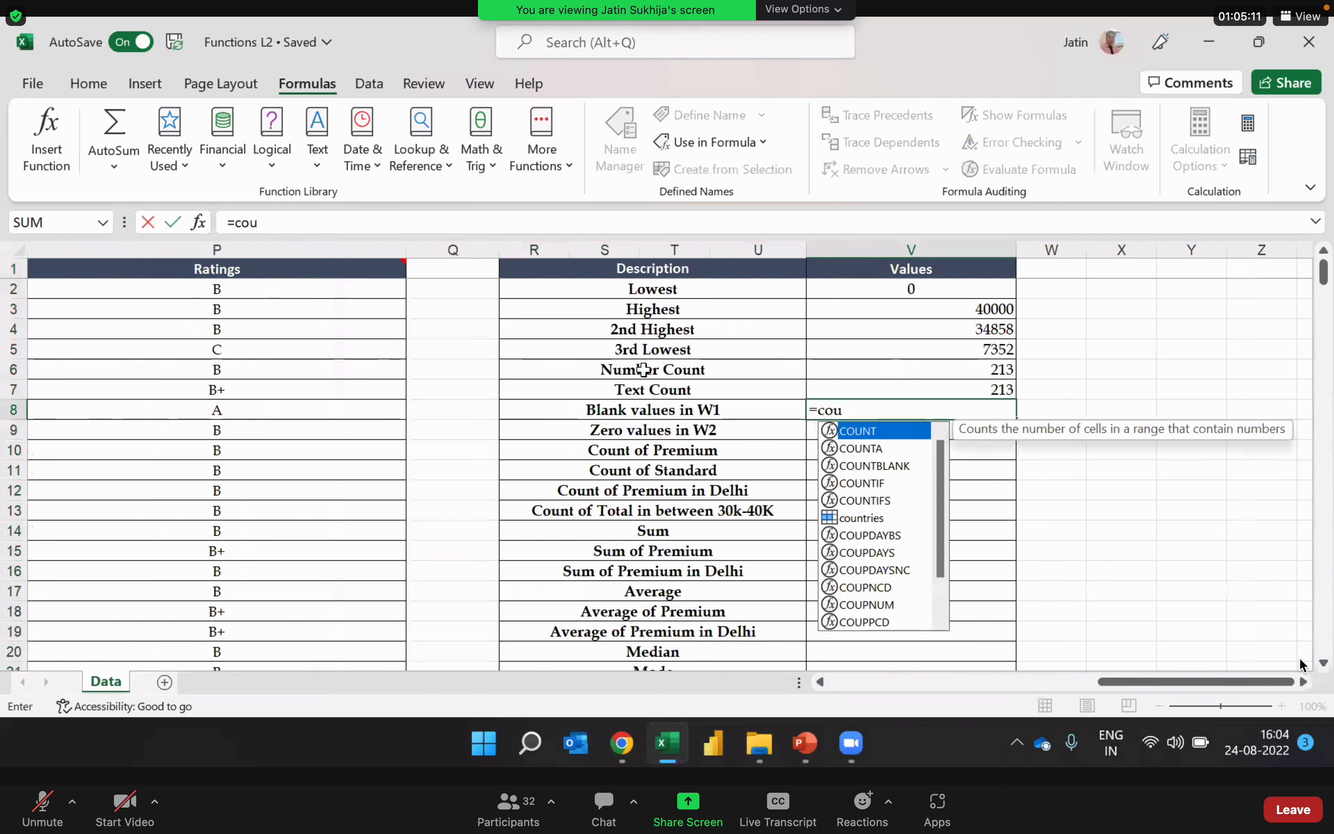
type("nt")
key("Down")
key("Down")
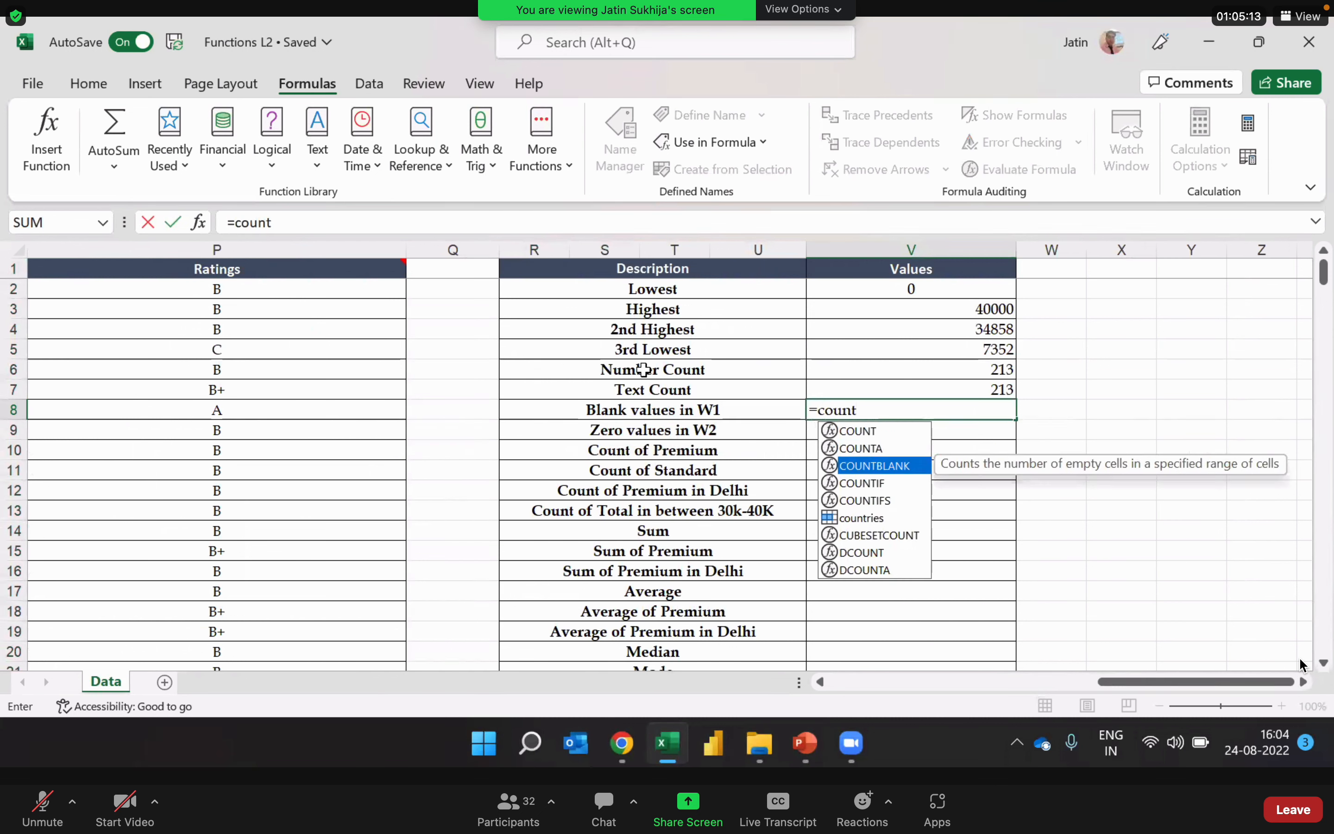
key("Tab")
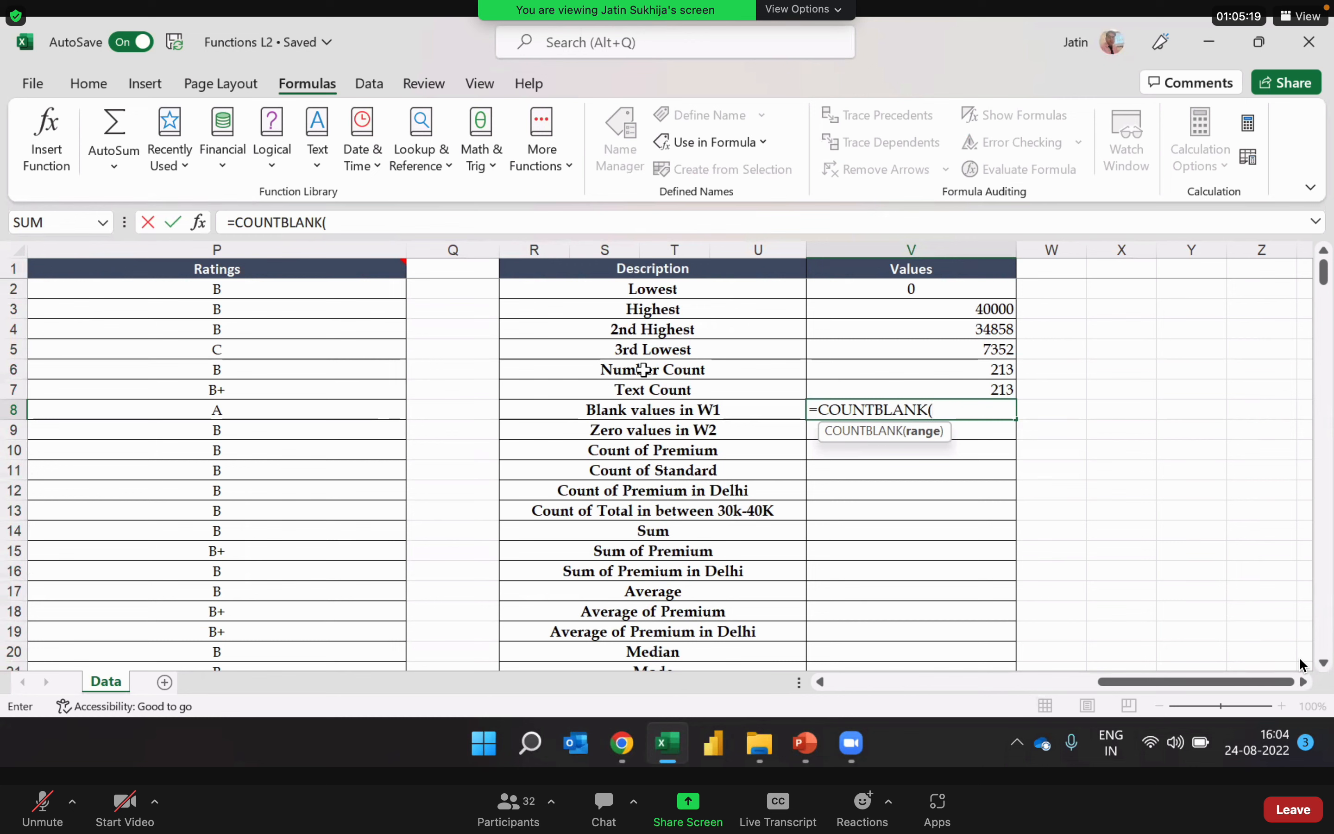
Step: Set the range of the COUNTBLANK formula to the W1 data rows, F2:F214
left_click(821, 682)
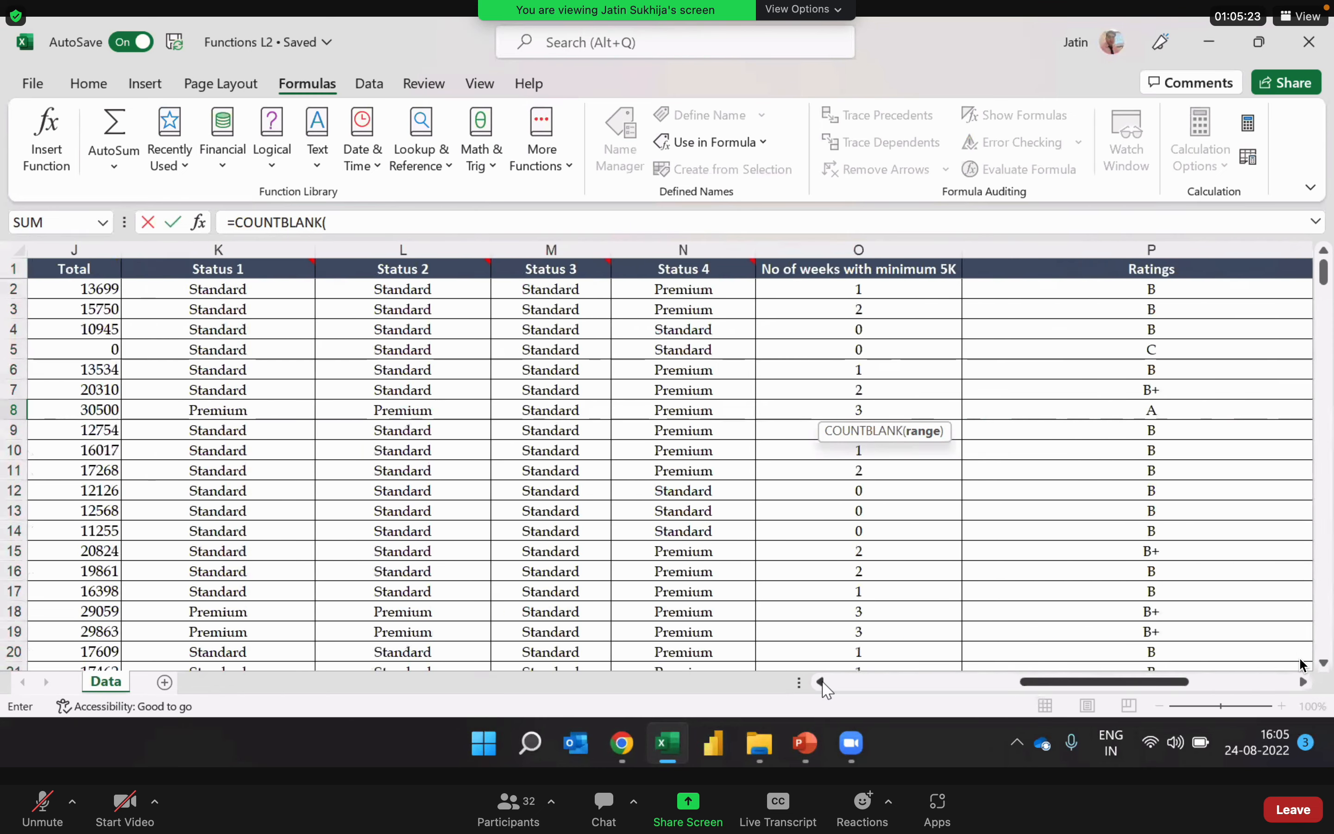
left_click(821, 682)
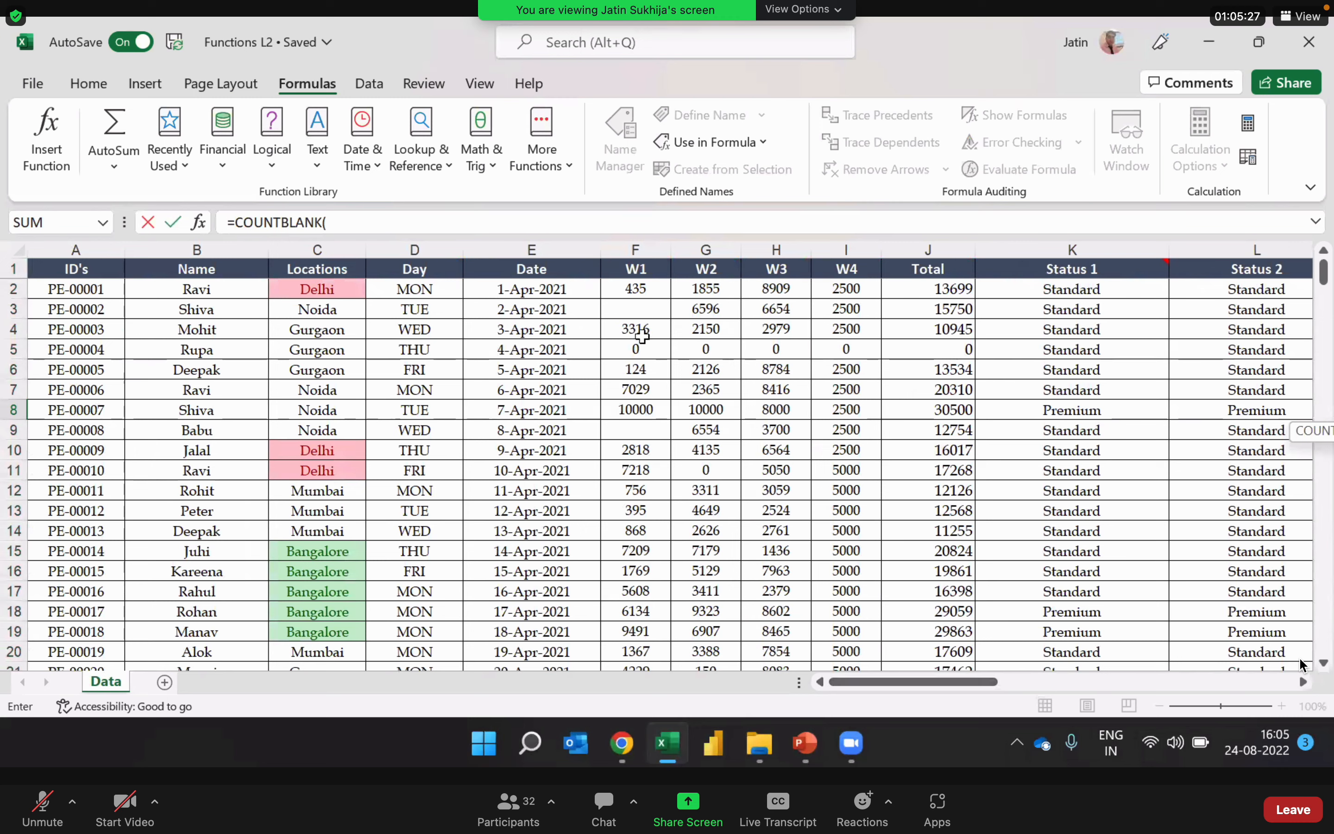
left_click(646, 286)
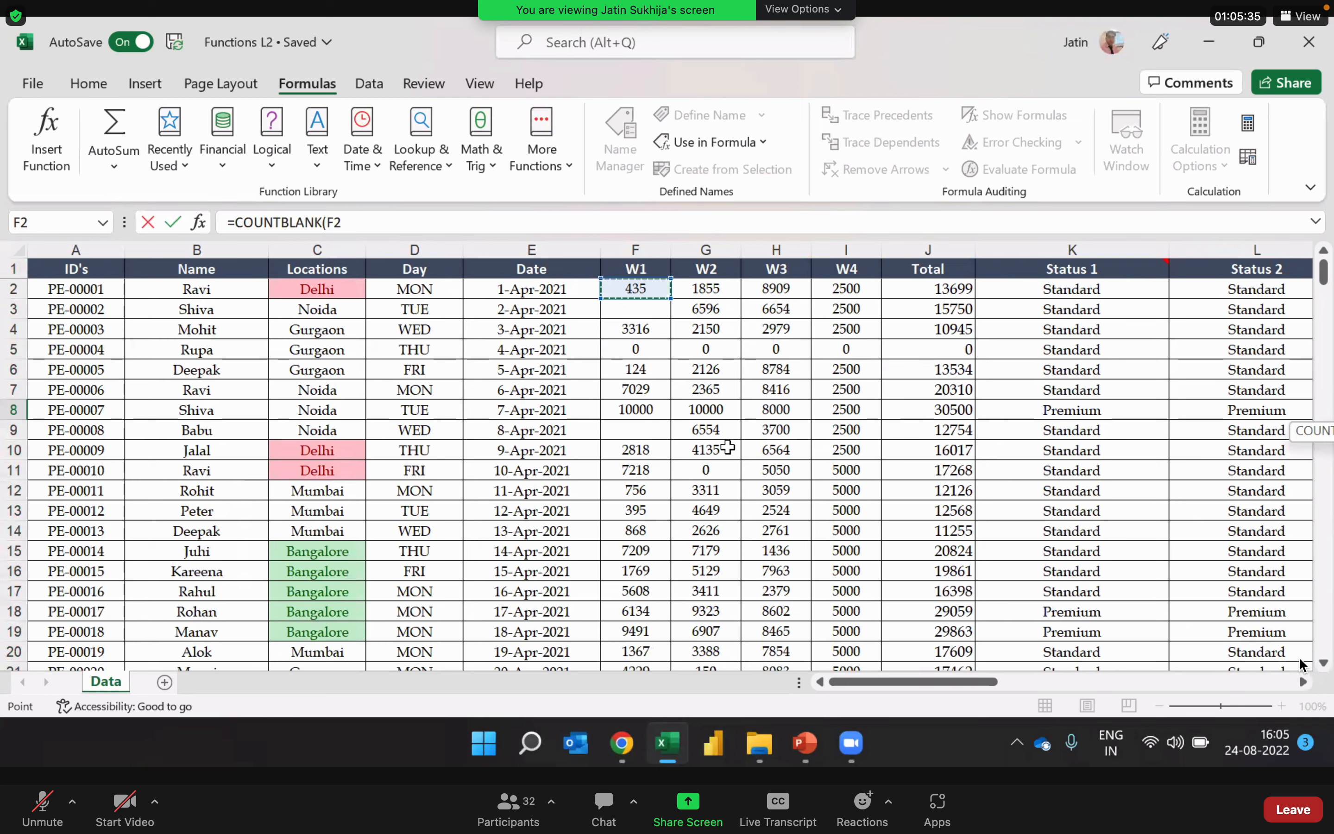
key("shift+Down")
key("shift+Down")
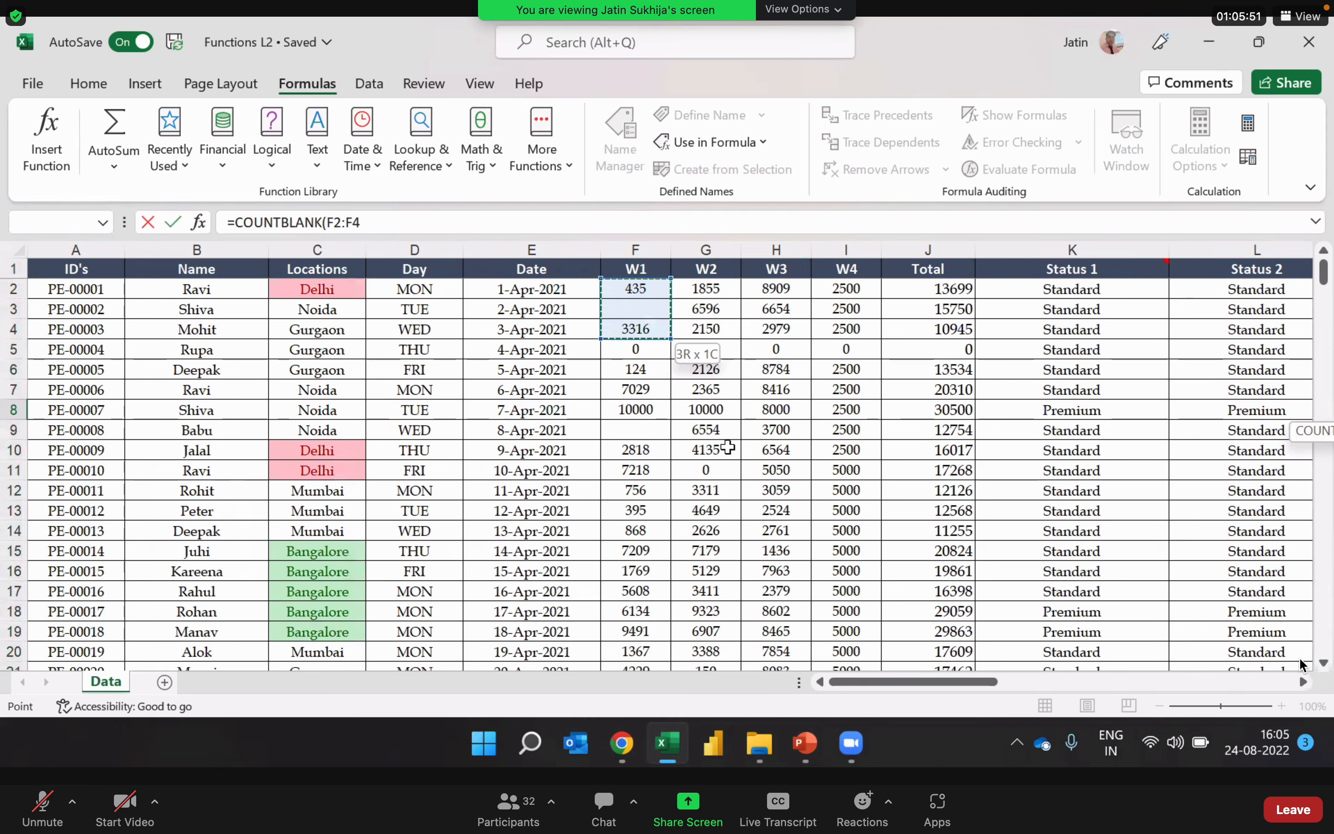
key("shift+Down")
key("shift+Down")
key("shift+Down")
key("shift+Down")
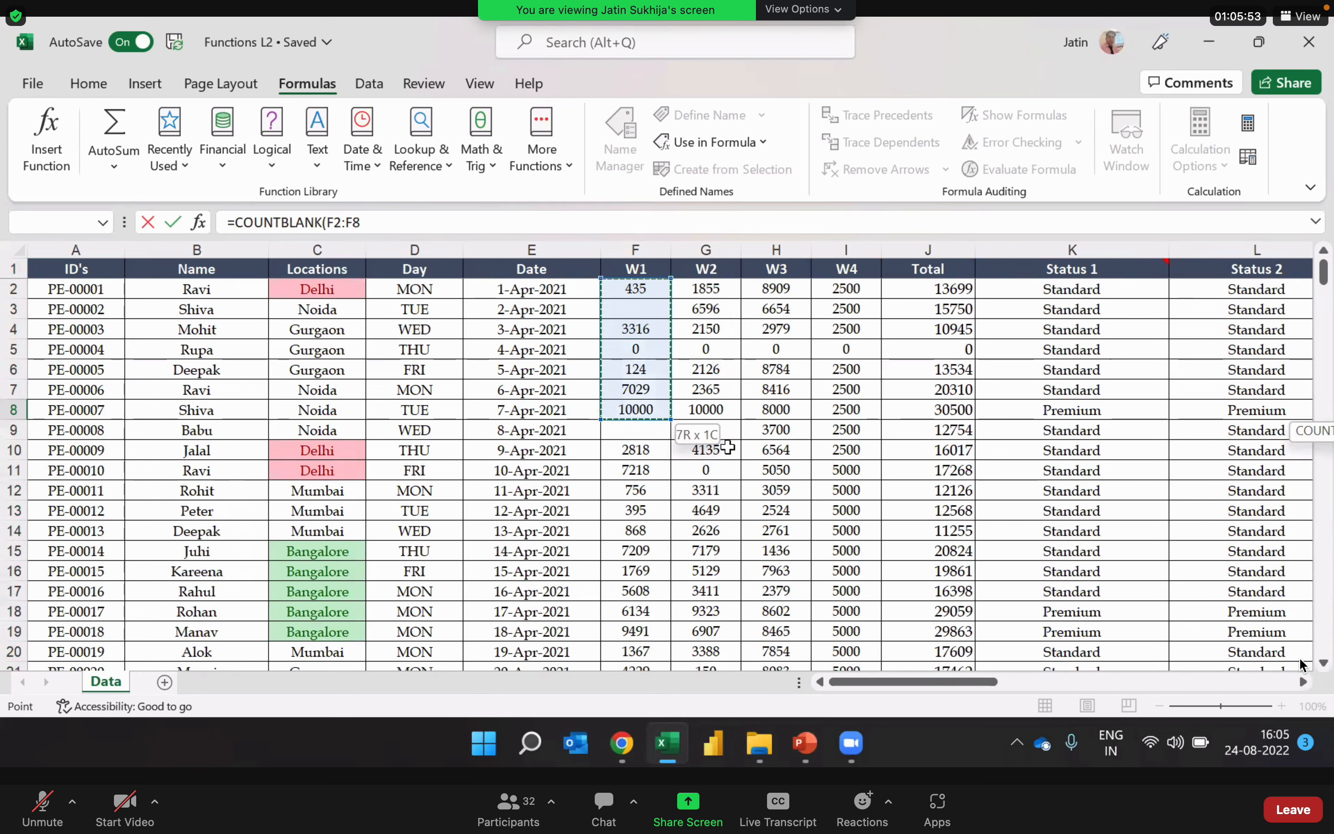
key("shift+Down")
key("shift+Down")
key("shift+Down")
key("shift+Down")
key("shift+Down")
key("shift+Down")
key("shift+Down")
key("shift+Down")
key("shift+Down")
key("shift+Down")
key("shift+Down")
key("shift+Down")
key("shift+Down")
key("shift+Down")
key("shift+Down")
key("shift+Down")
key("shift+Down")
key("shift+Down")
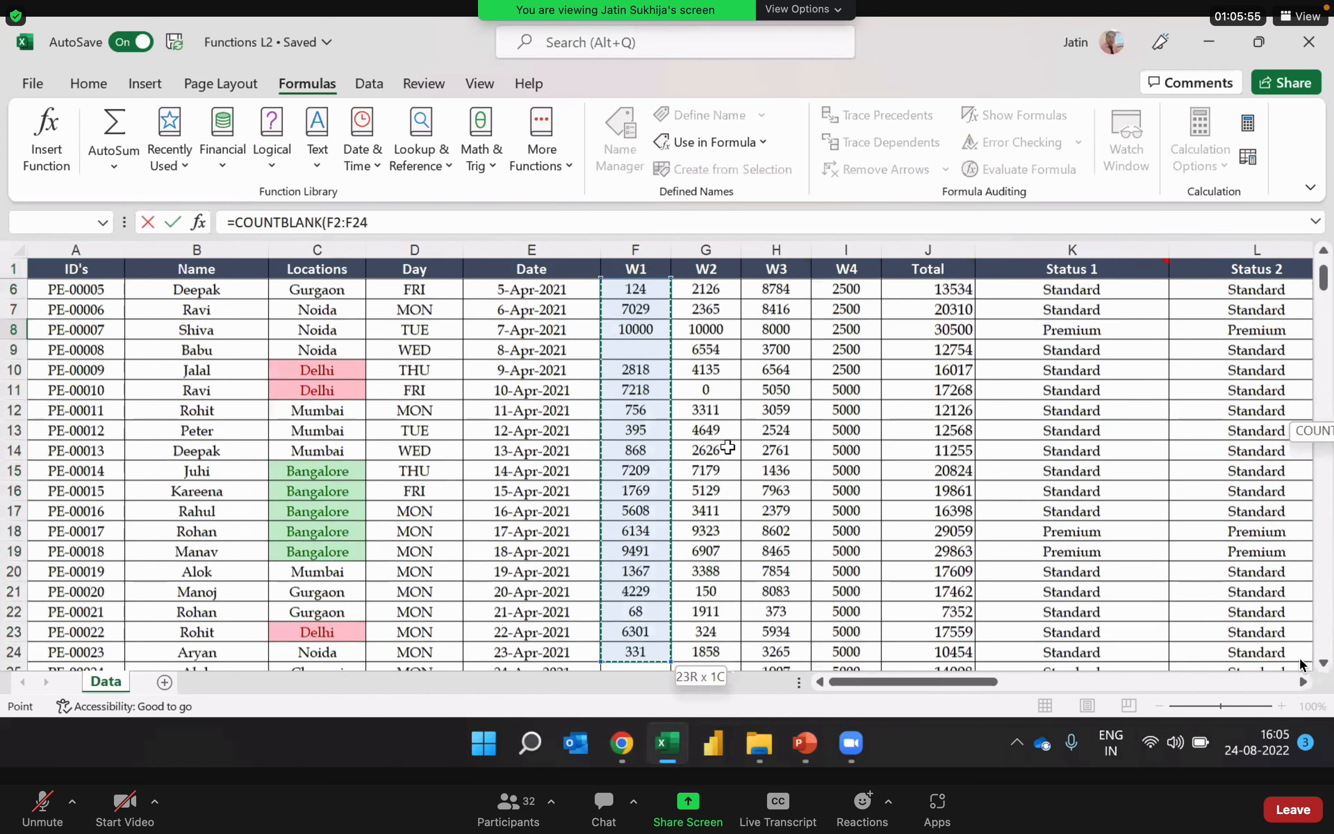
key("shift+Down")
key("shift+Down")
key("shift+Down")
key("shift+Down")
key("shift+Down")
key("shift+Down")
key("shift+Down")
key("shift+Down")
key("shift+Down")
key("shift+Down")
key("shift+Down")
key("shift+Down")
key("shift+Down")
key("shift+Down")
key("shift+Down")
key("shift+Down")
key("shift+Down")
key("shift+Down")
key("shift+Down")
key("shift+Down")
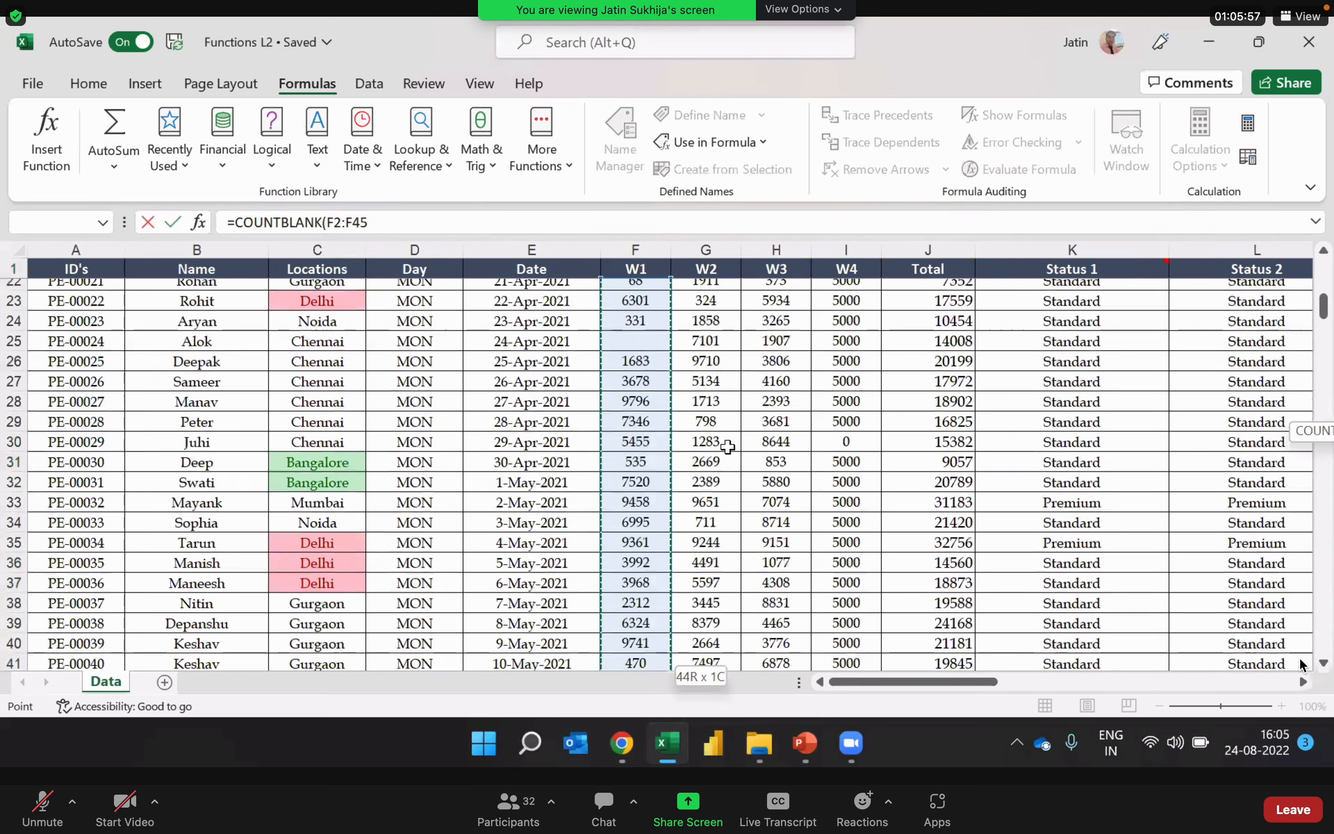
key("shift+Down")
key("shift+Down")
key("shift+Down")
key("shift+Down")
key("shift+Down")
key("shift+Down")
key("shift+Down")
key("shift+Down")
key("shift+Down")
key("shift+Down")
key("shift+Down")
key("shift+Down")
key("shift+Down")
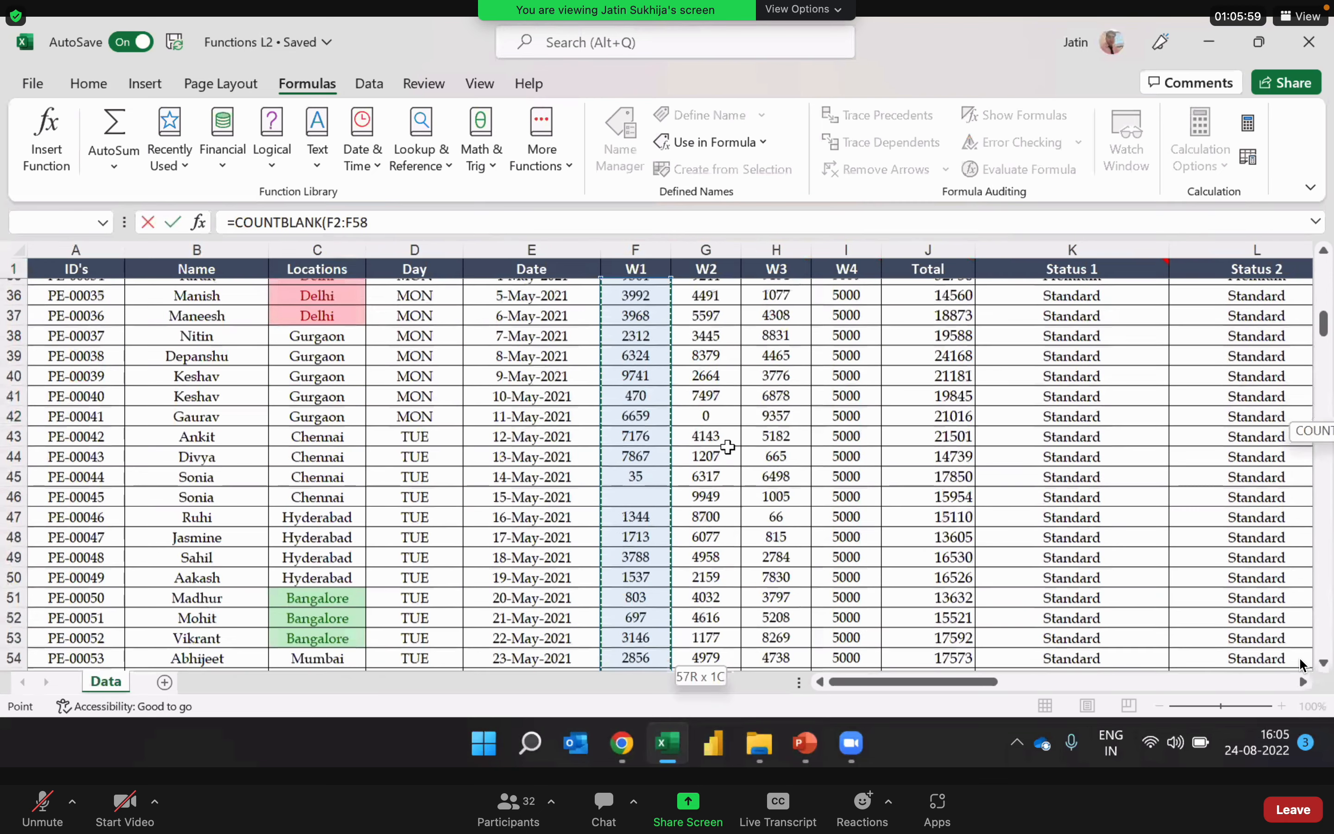
key("shift+Down")
key("shift+Down")
key("shift+Down")
key("shift+Down")
key("shift+Down")
key("shift+Down")
key("shift+Down")
key("shift+Down")
key("shift+Down")
key("shift+Down")
key("shift+Down")
key("shift+Down")
key("shift+Down")
key("shift+Down")
key("shift+Down")
key("shift+Down")
key("shift+Down")
key("shift+Down")
key("shift+Down")
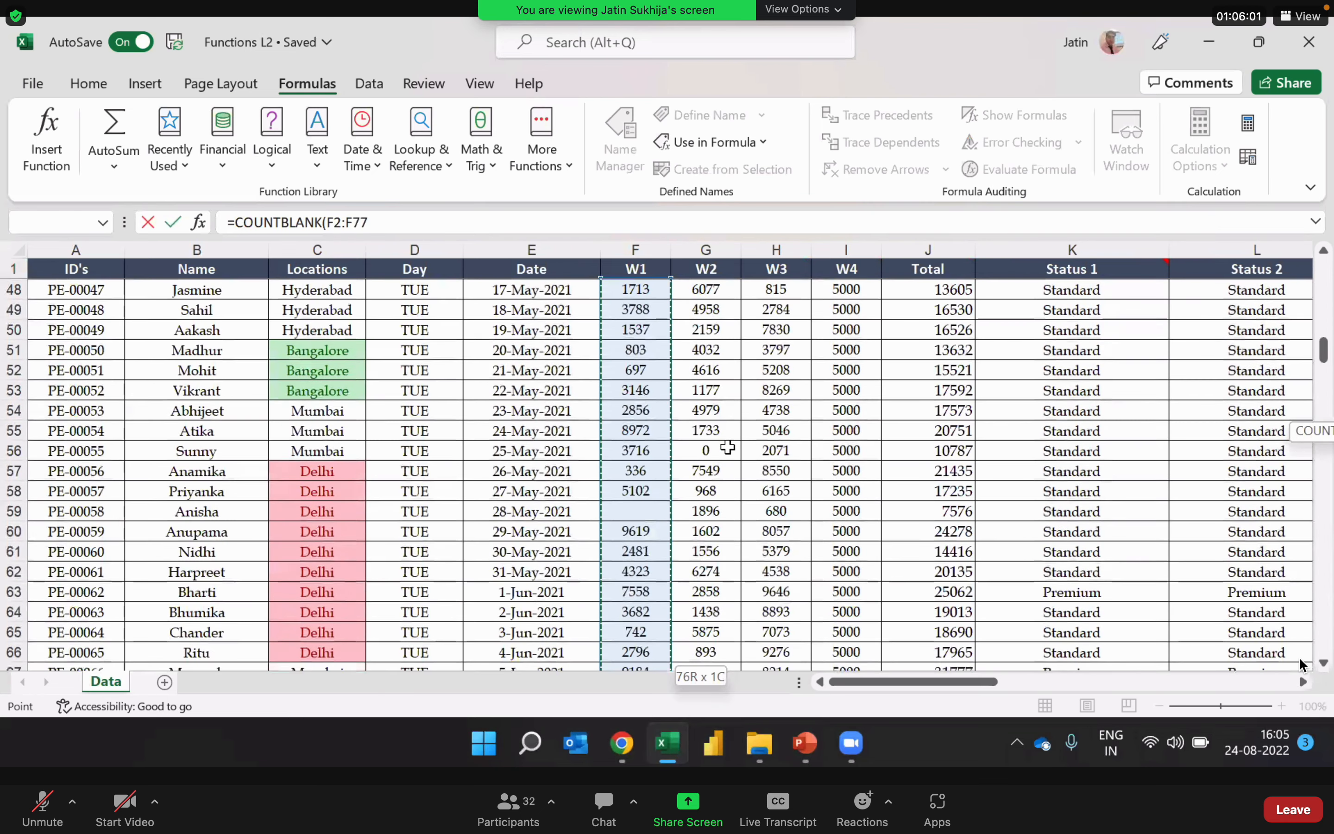
key("shift+Down")
key("shift+Down")
key("shift+Down")
key("shift+Down")
key("shift+Down")
key("shift+Down")
key("shift+Down")
key("shift+Down")
key("shift+Down")
key("shift+Down")
key("shift+Down")
key("shift+Down")
key("shift+Down")
key("shift+Down")
key("shift+Down")
key("shift+Down")
key("shift+Down")
key("shift+Down")
key("shift+Down")
key("shift+Down")
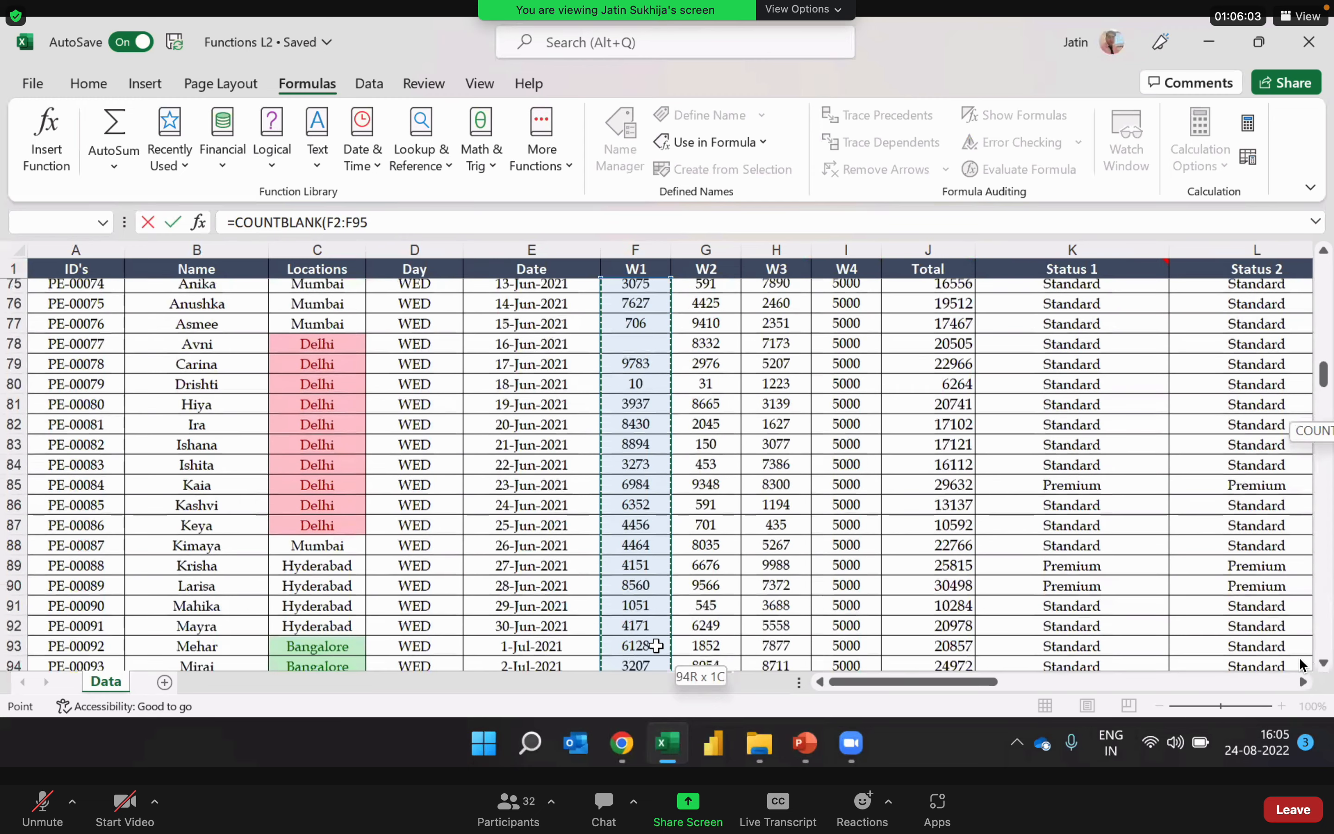
key("shift+Down")
key("shift+Down")
key("shift+Down")
key("shift+Down")
key("shift+Down")
key("shift+Down")
key("shift+Down")
key("shift+Down")
key("shift+Down")
key("shift+Down")
key("shift+Down")
key("shift+Down")
key("shift+Down")
key("shift+Down")
key("shift+Down")
key("shift+Down")
key("shift+Down")
key("shift+Down")
key("shift+Down")
key("shift+Down")
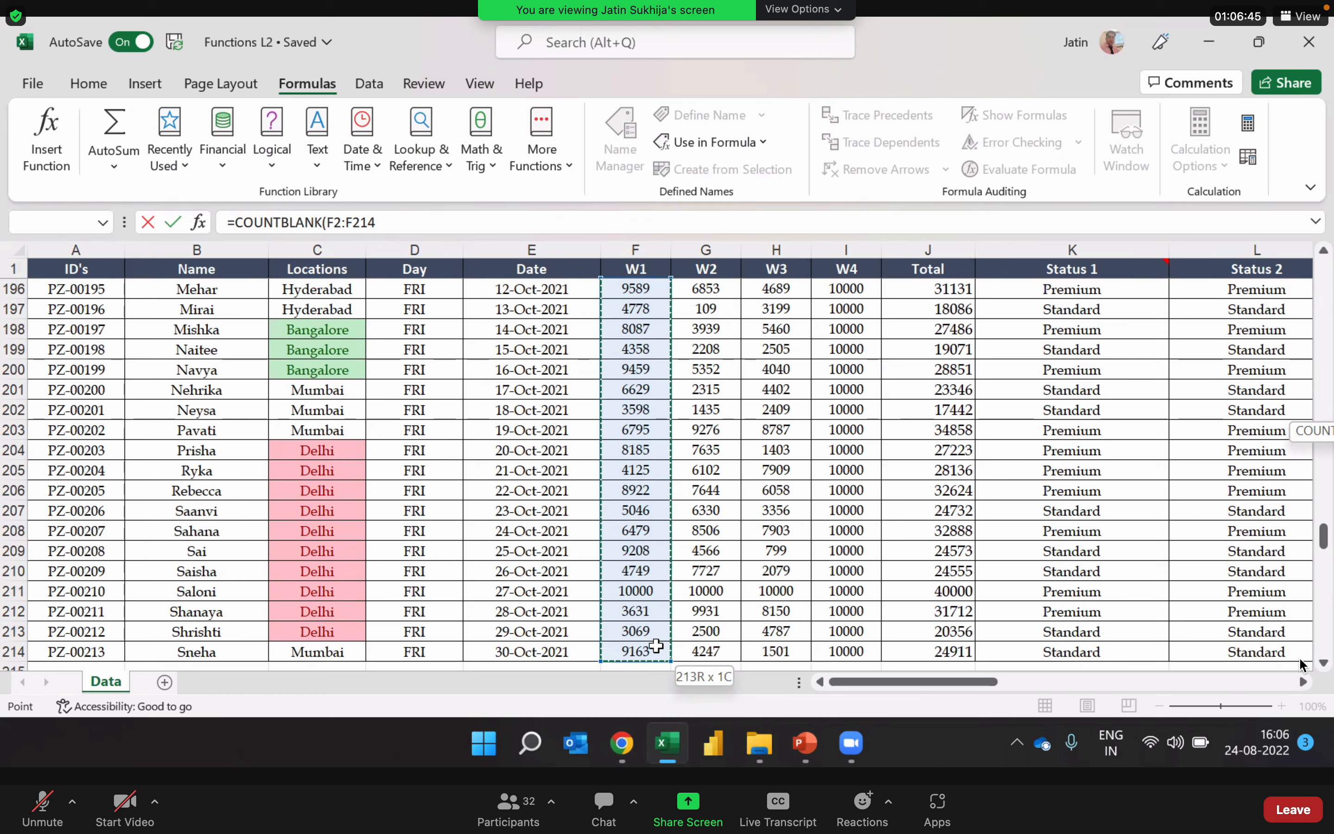
Step: Remove the F2:F214 range from the unfinished COUNTBLANK formula
left_click(397, 228)
key("BackSpace")
key("BackSpace")
key("BackSpace")
key("BackSpace")
key("BackSpace")
key("BackSpace")
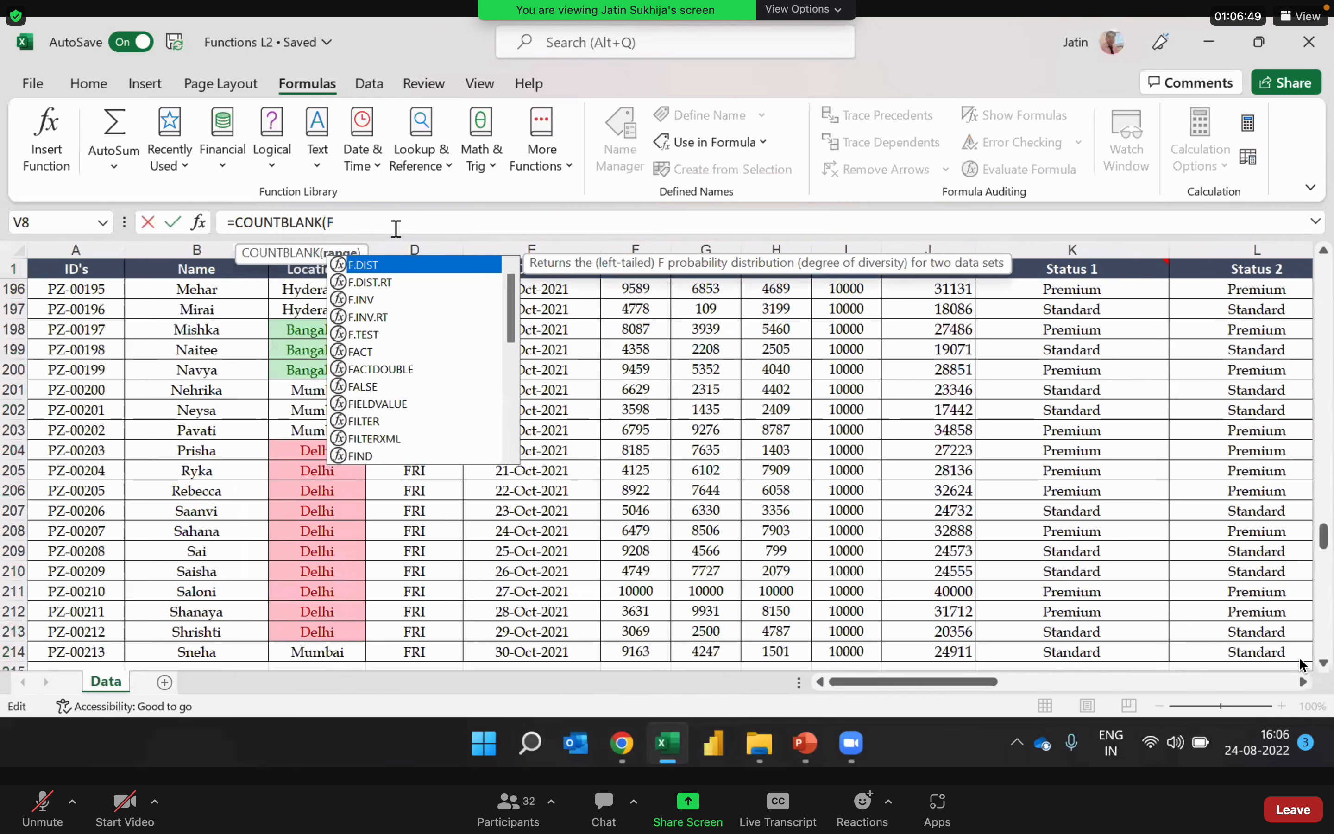
key("BackSpace")
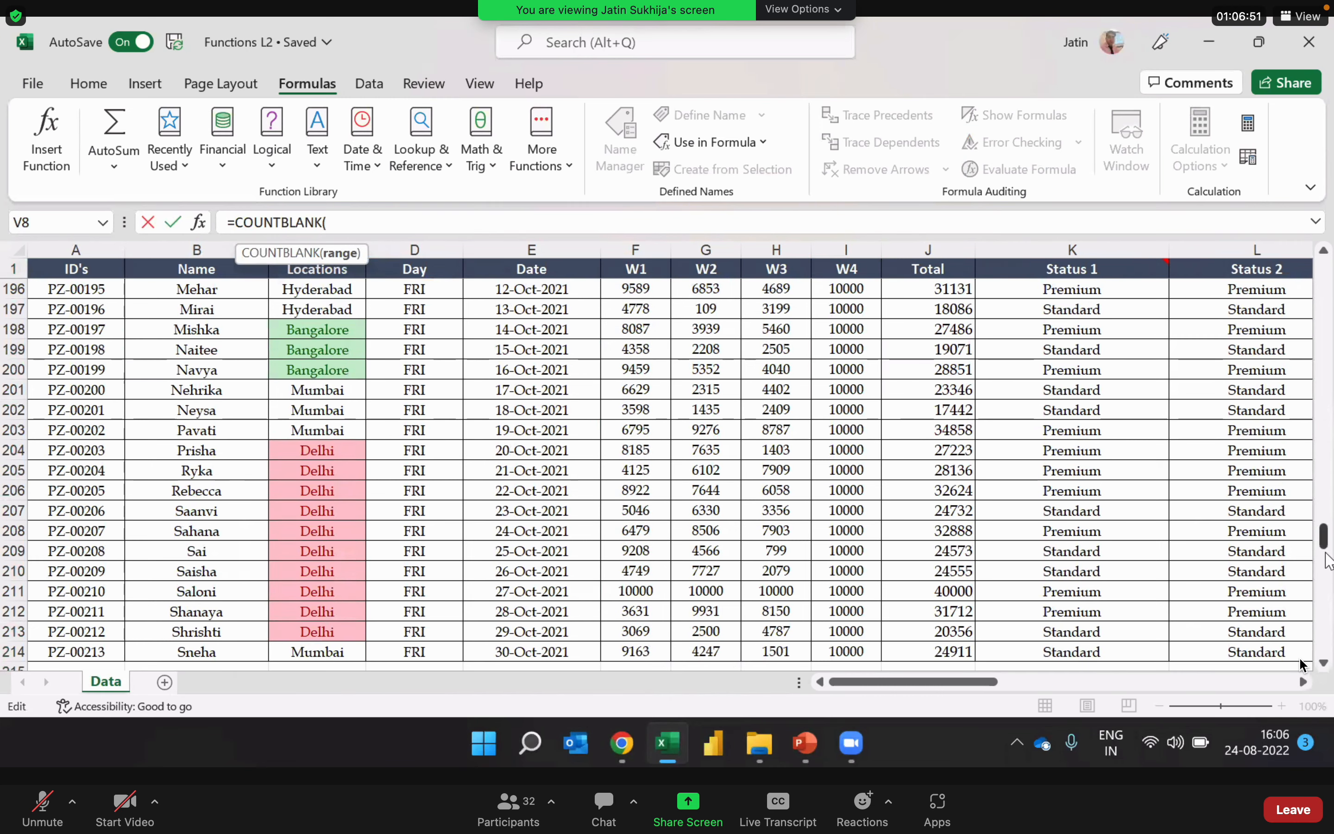
Step: Try selecting F2 to the sheet's last row and shrinking the range to F214, then cancel the formula
left_click_drag(1323, 538, 1323, 303)
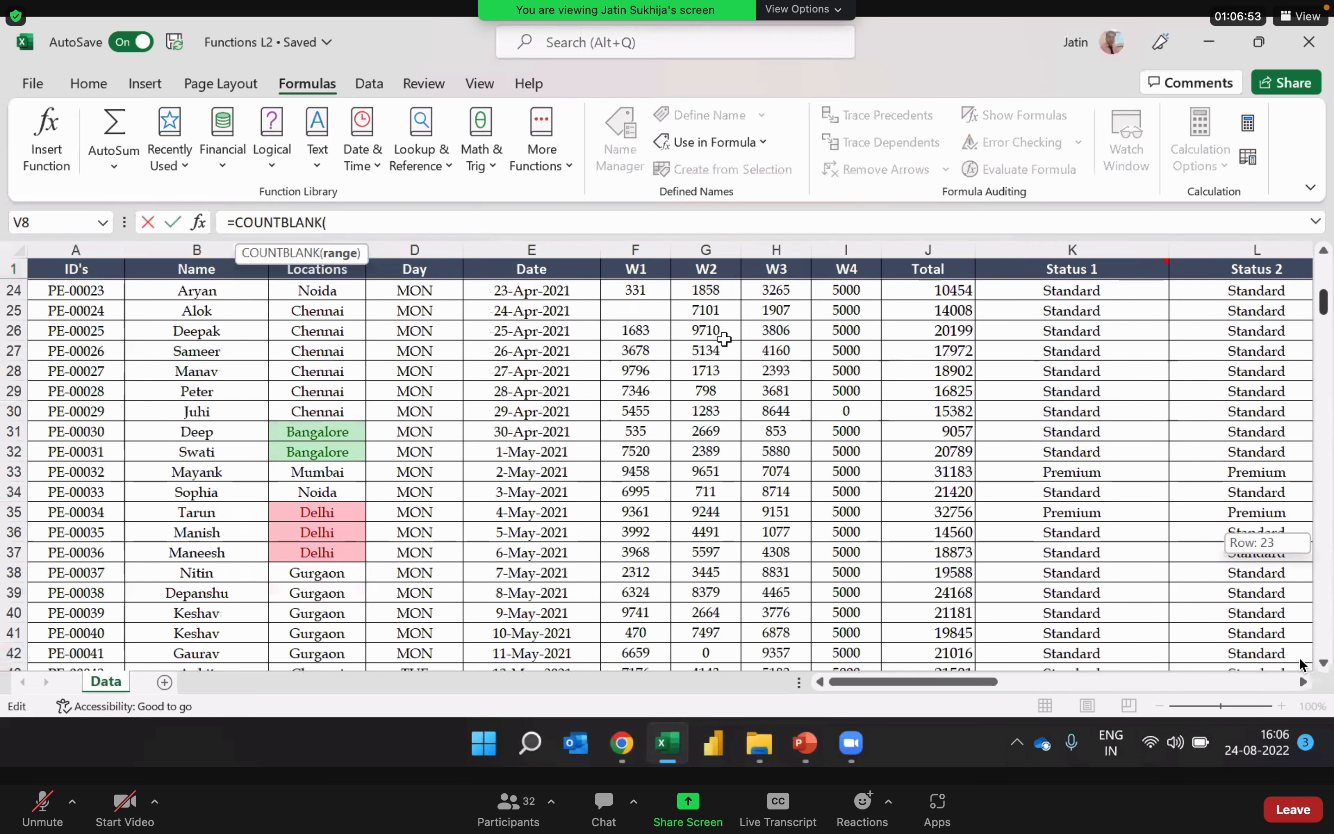
scroll(724, 339, "up", 7)
left_click(646, 289)
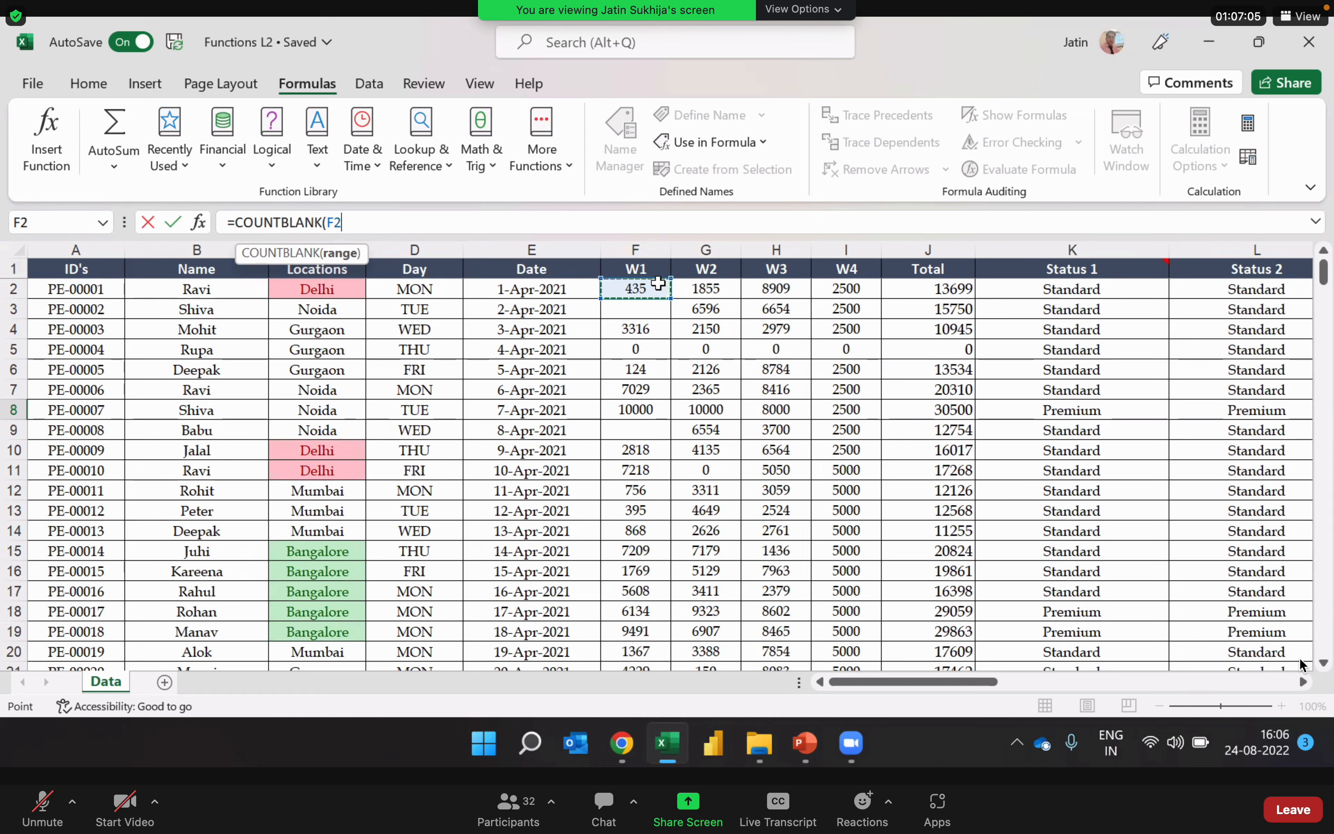
key("ctrl+shift+Down")
key("ctrl+shift+Down")
key("ctrl+shift+Down")
key("ctrl+shift+Down")
key("ctrl+shift+Down")
key("ctrl+shift+Down")
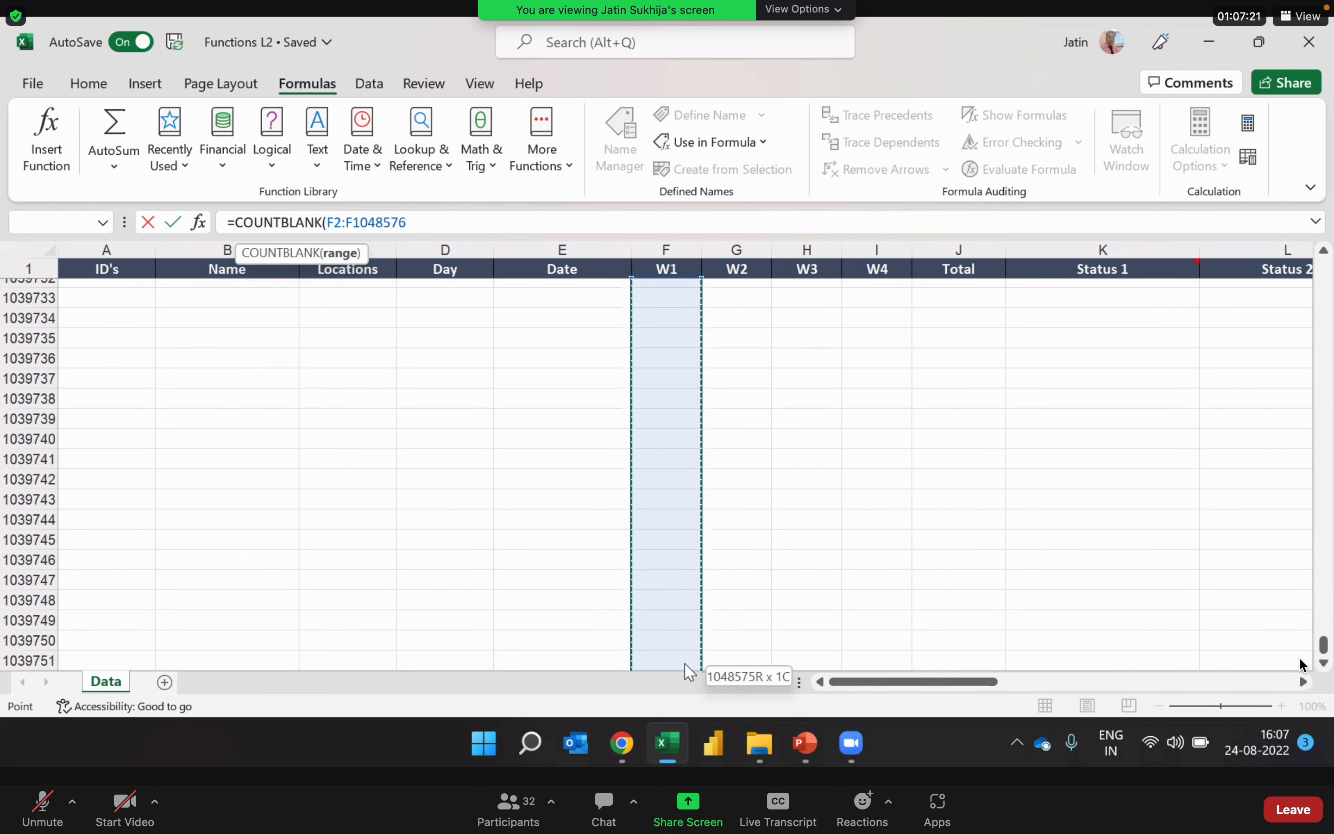
key("ctrl+shift+Up")
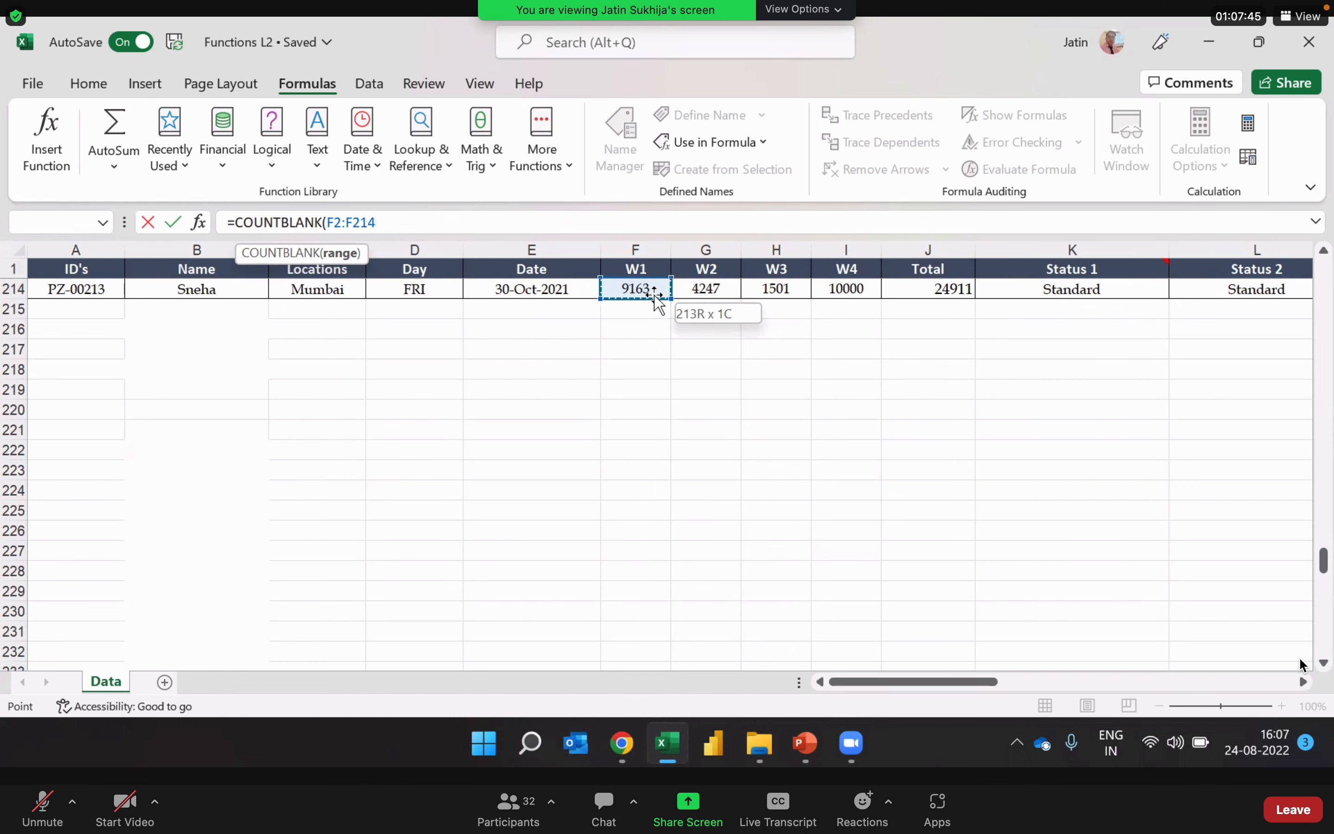
key("Escape")
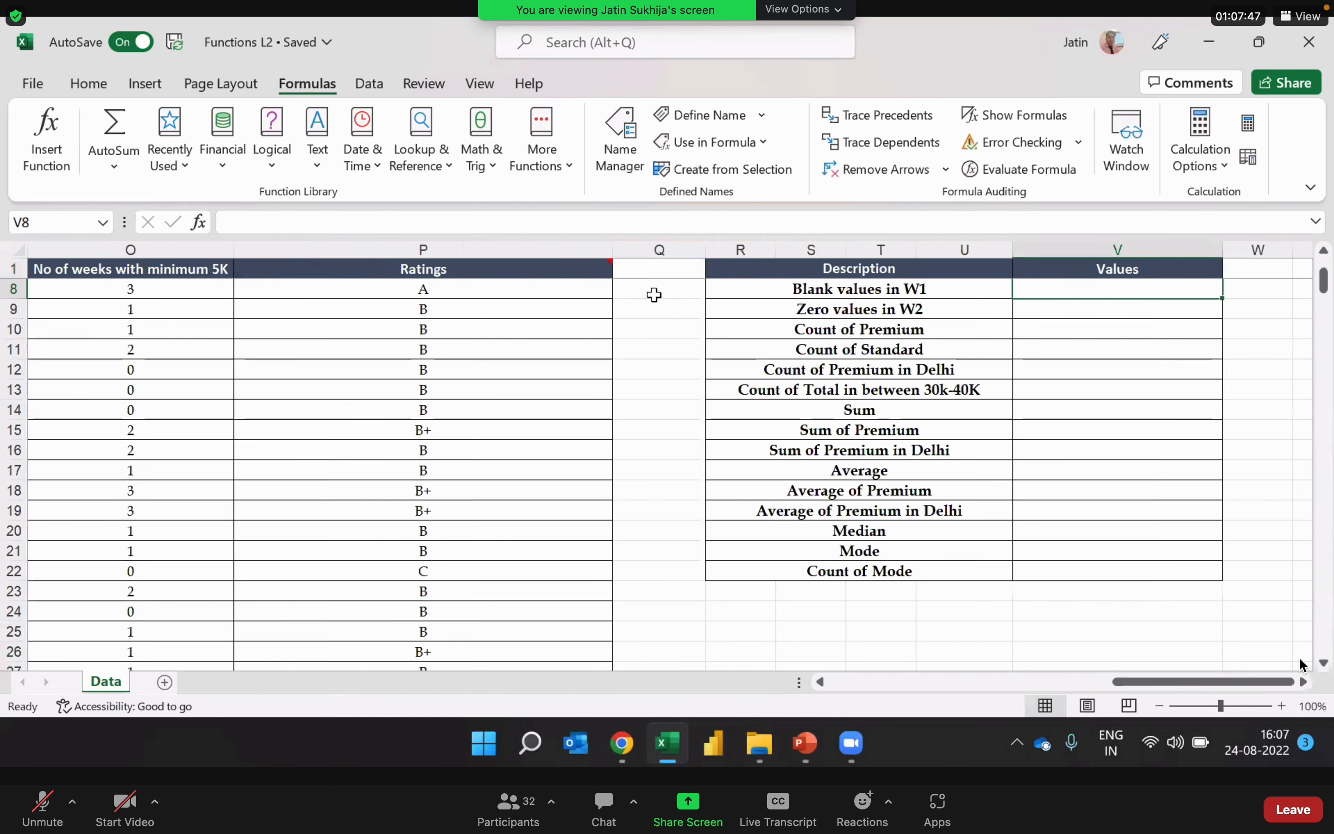
key("Up")
key("Up")
key("Up")
key("Up")
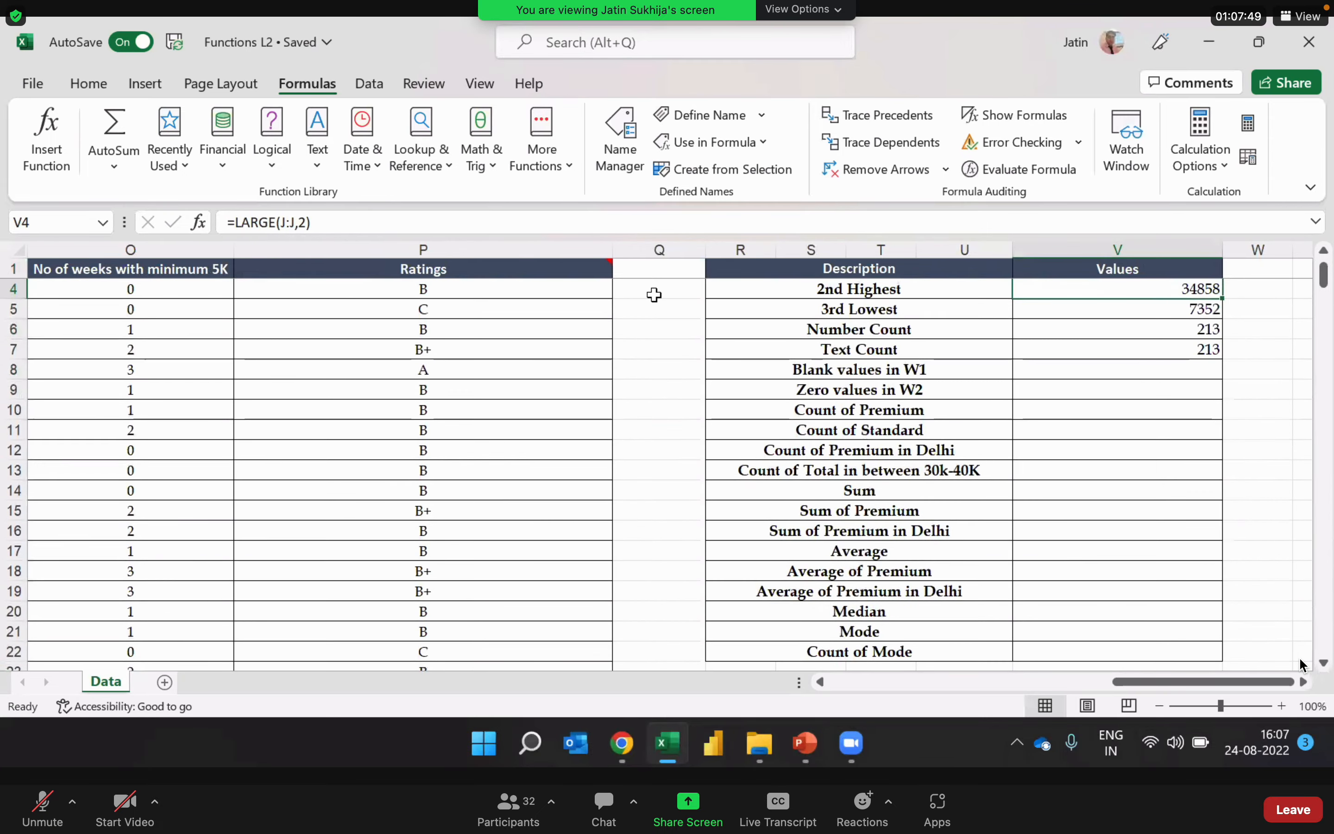
key("Down")
key("Down")
key("Down")
key("Down")
key("Up")
key("Left")
key("Left")
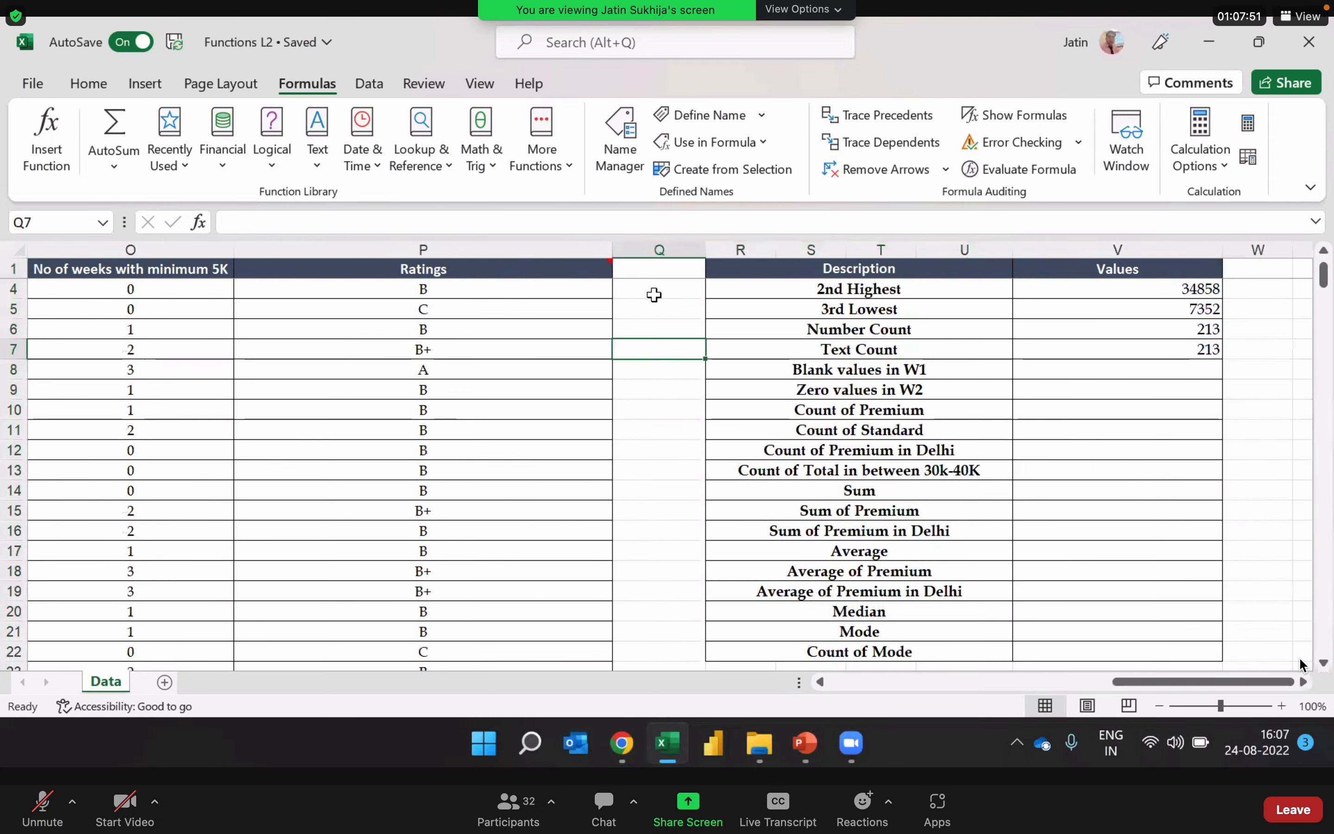
key("Down")
key("Right")
key("Right")
key("Right")
key("Right")
key("Right")
key("Left")
key("Left")
key("Left")
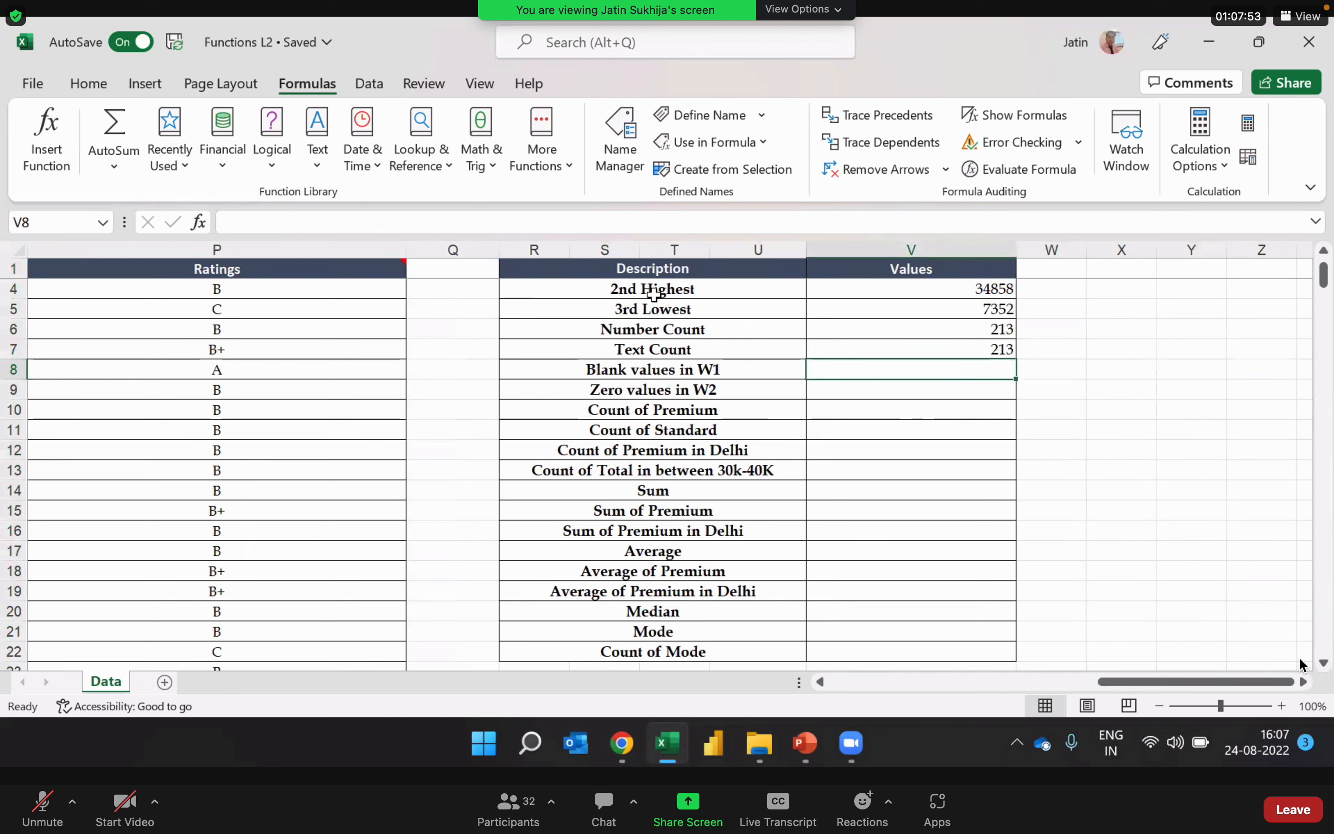
Step: Begin a COUNTBLANK formula in V8 for the Blank values in W1 row
type("=count")
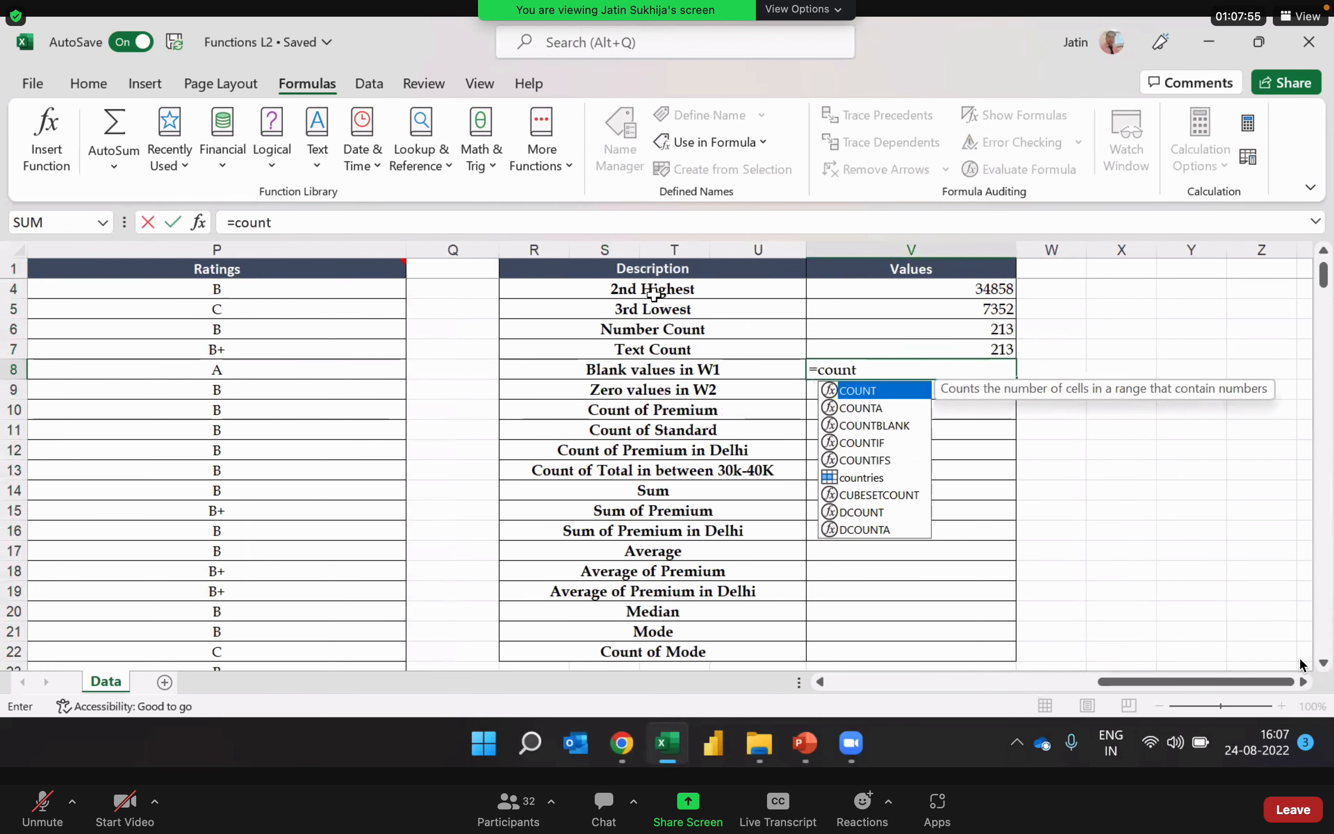
key("Down")
key("Down")
key("Tab")
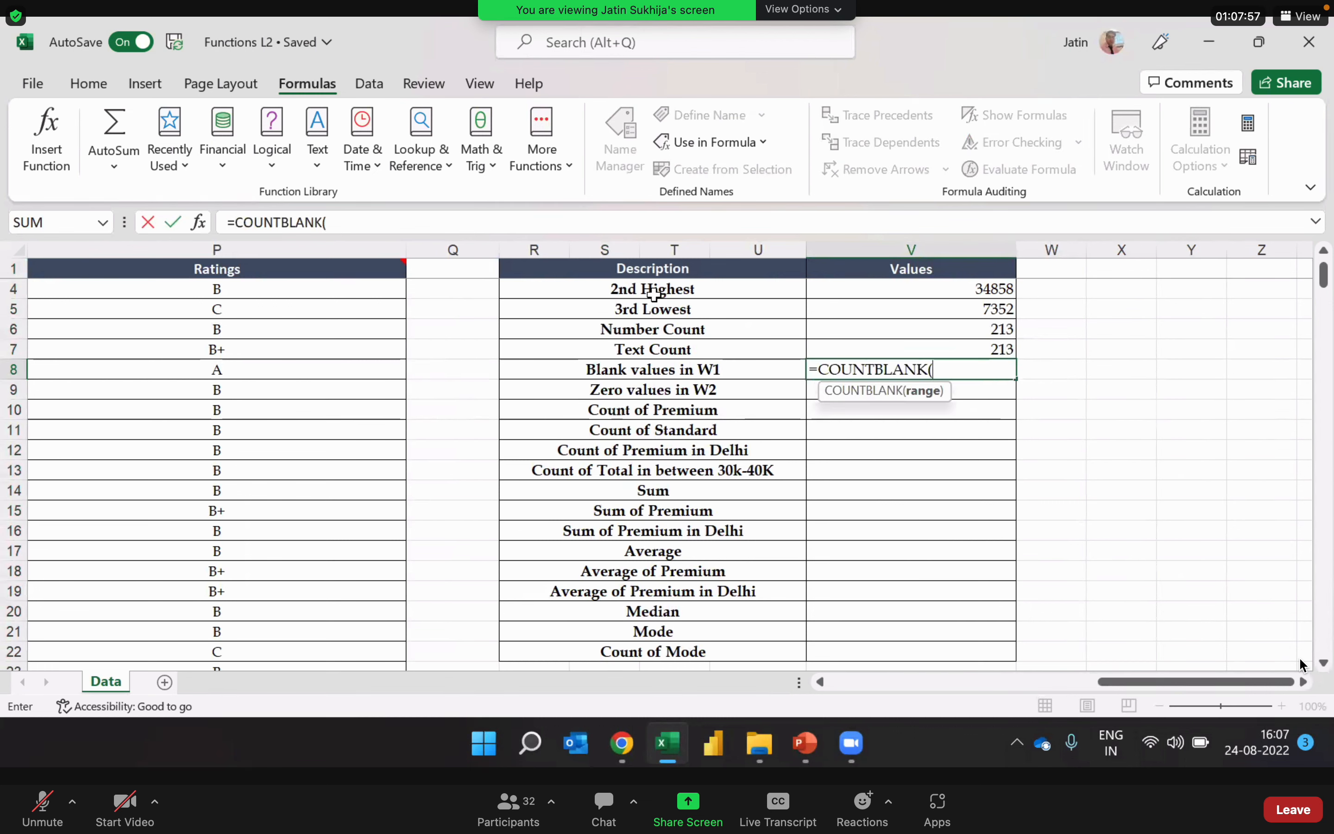
Step: Set F2, the first W1 value, as the starting cell of the COUNTBLANK range
key("Left")
key("Left")
key("Left")
key("Left")
key("Left")
key("Left")
key("Left")
key("Left")
key("Left")
key("Left")
key("Left")
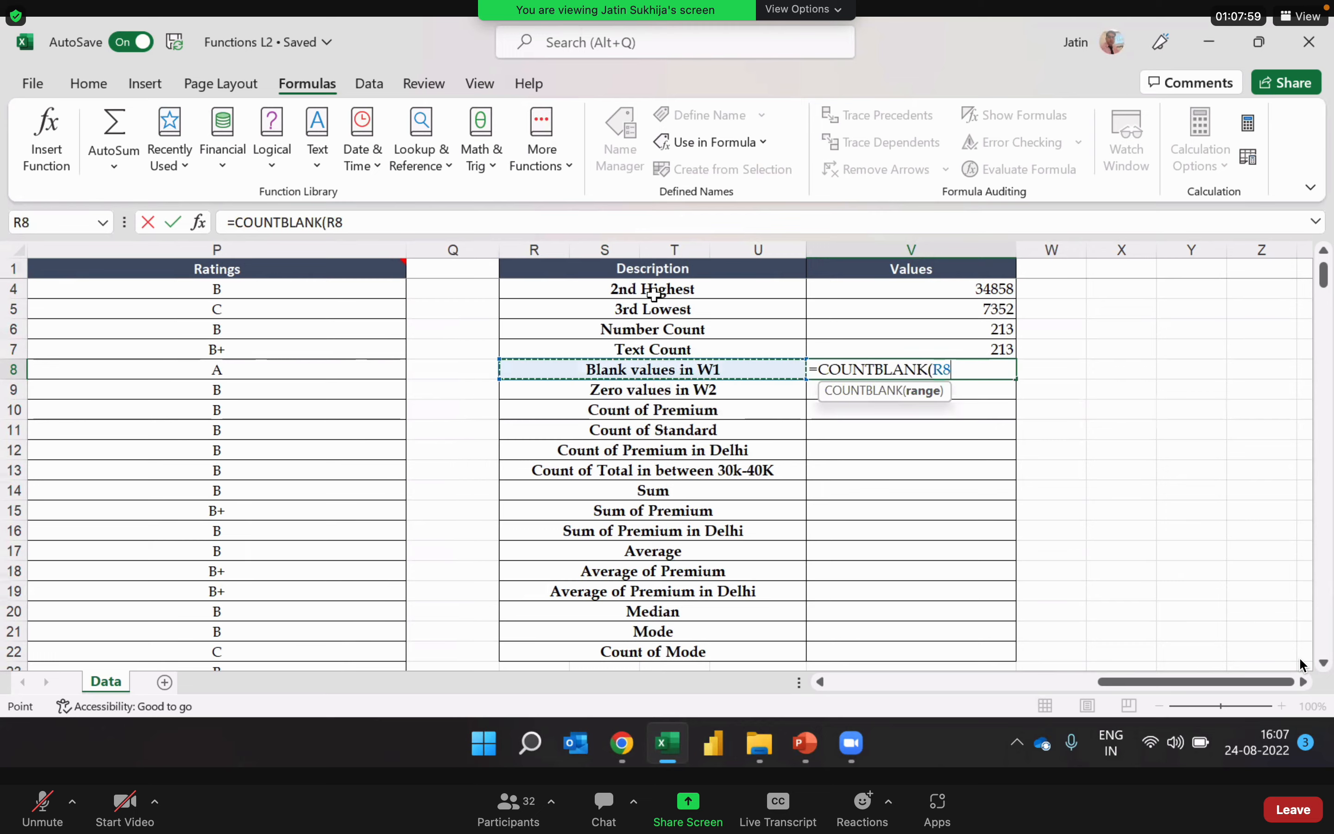
key("Left")
key("Left")
key("Left")
key("Left")
key("Left")
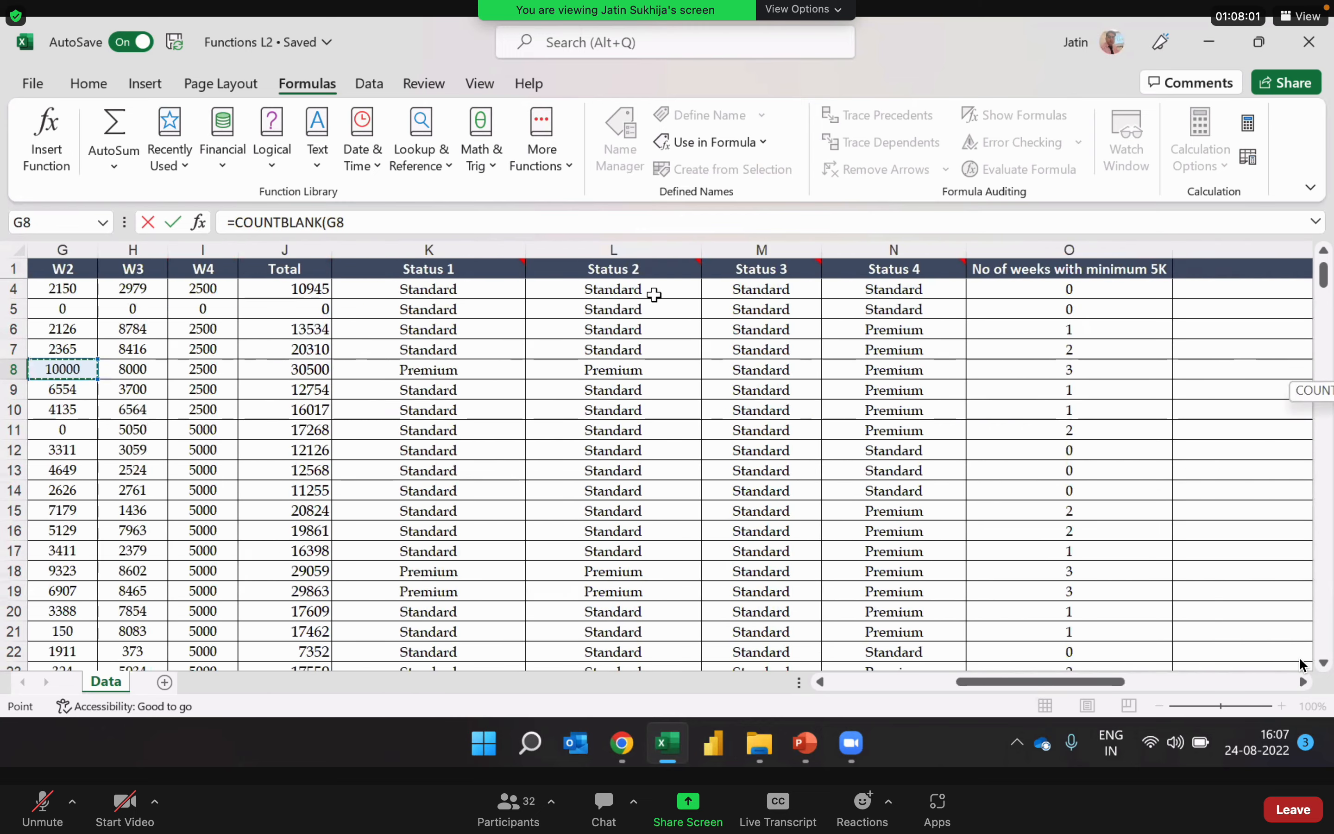
key("Left")
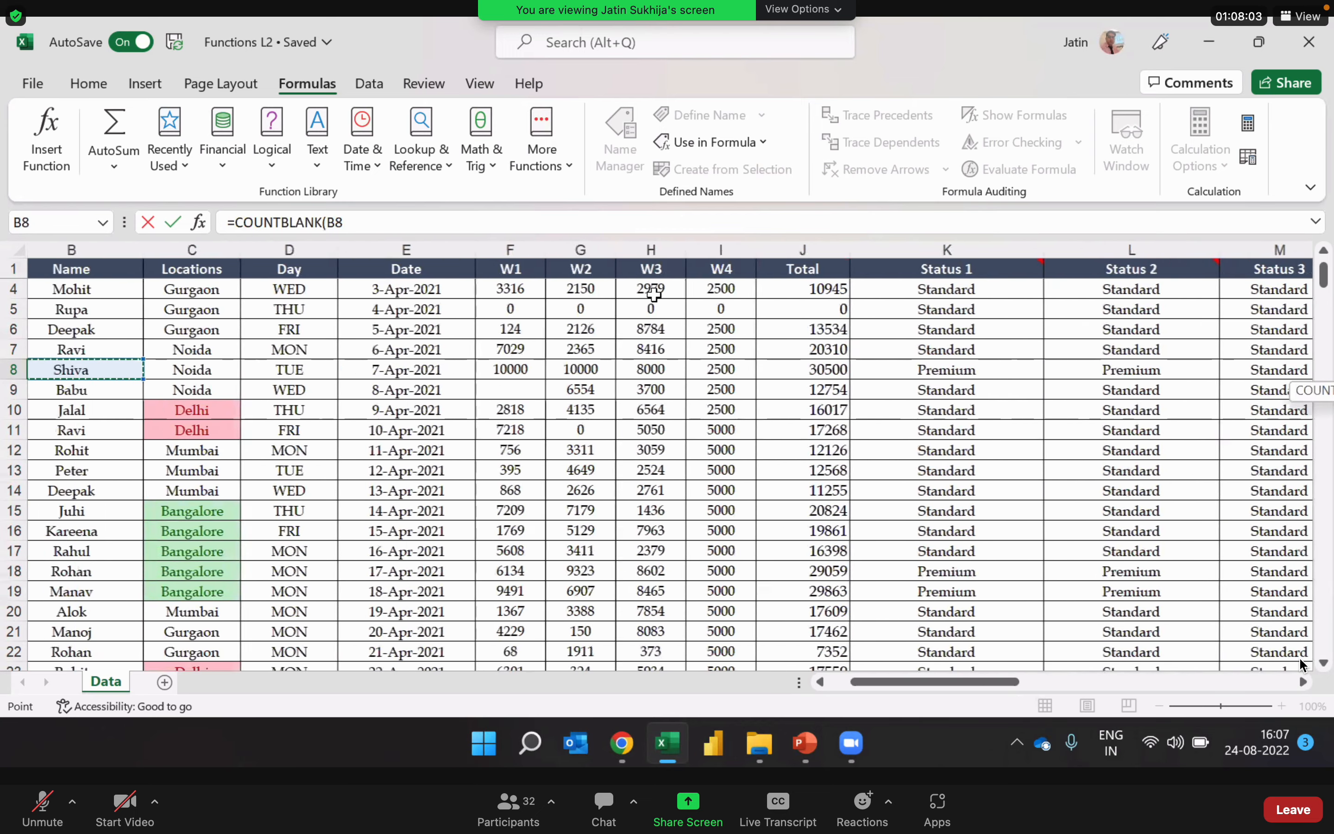
key("Right")
key("Right")
key("Right")
key("Up")
key("Up")
key("Up")
key("Up")
key("Up")
key("Up")
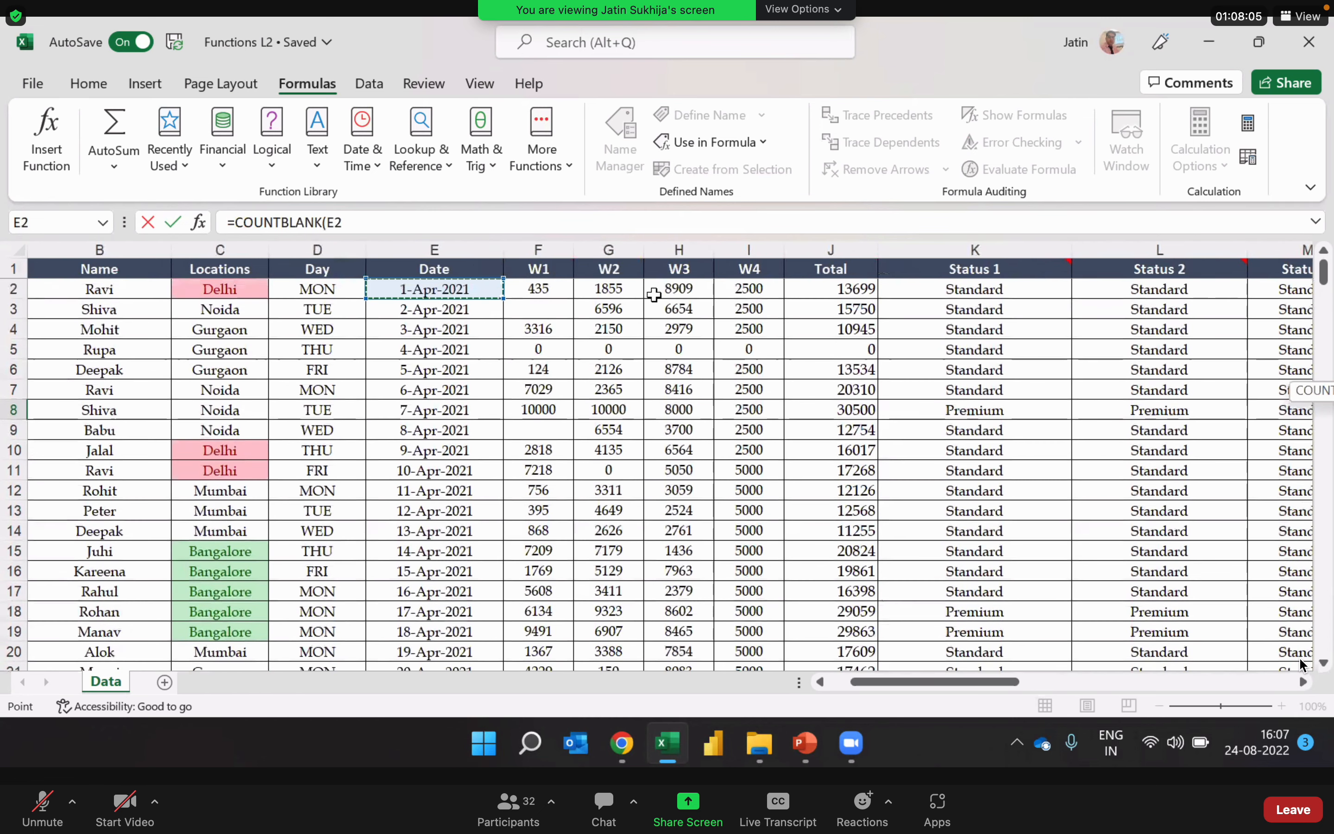
key("Up")
key("Down")
left_click(545, 290)
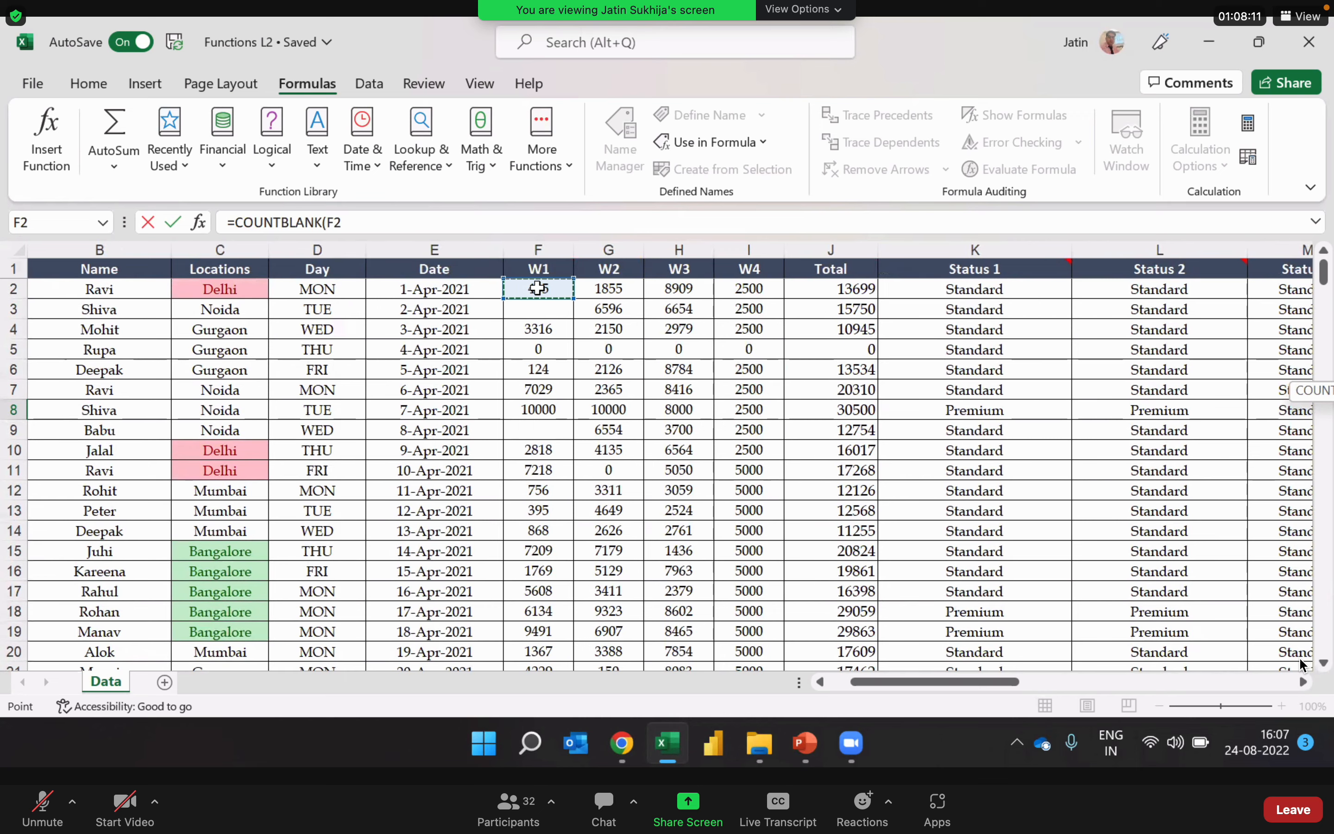
Step: Extend the COUNTBLANK range down the W1 column so that it ends at the last data row, F214
key("ctrl+shift+Down")
key("ctrl+shift+Down")
key("ctrl+shift+Down")
key("ctrl+shift+Down")
key("ctrl+shift+Down")
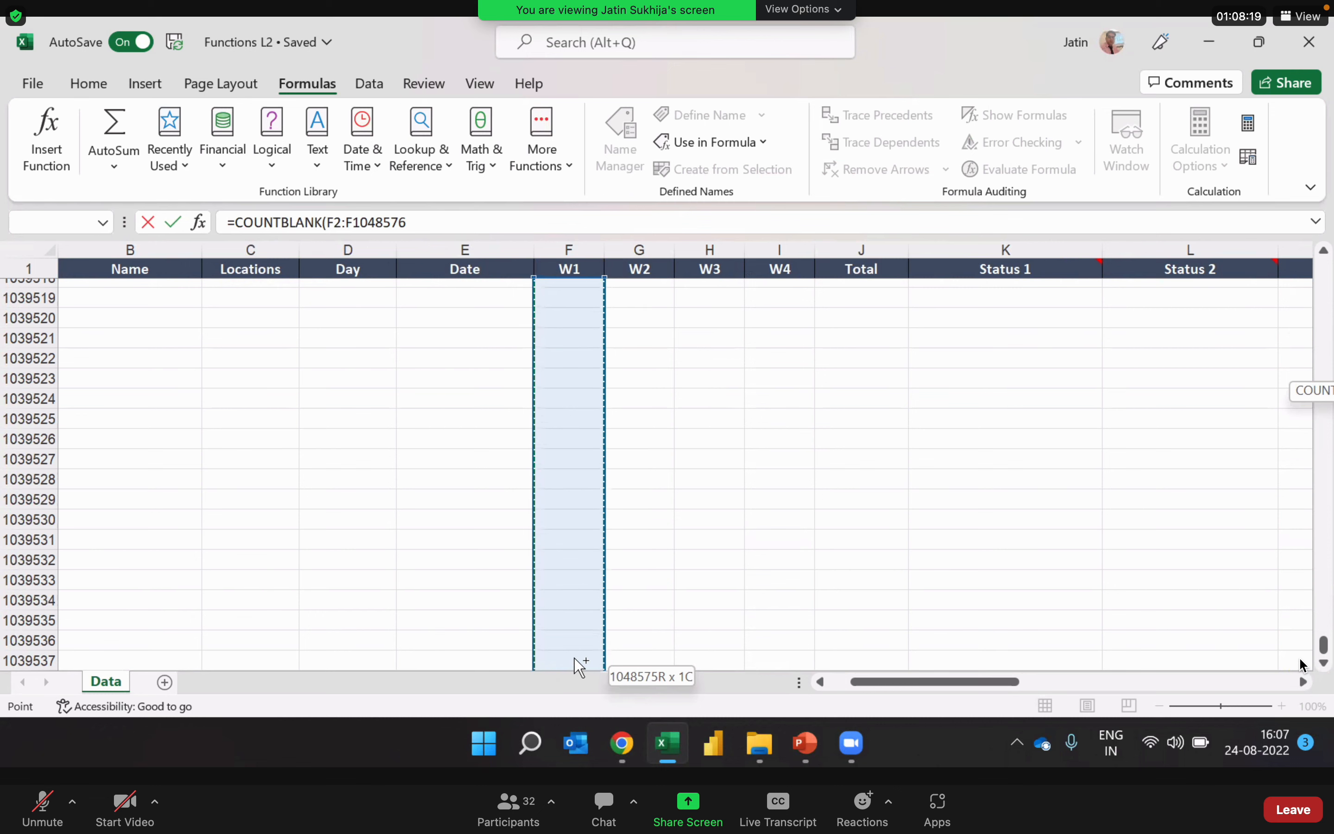
key("ctrl+shift+Up")
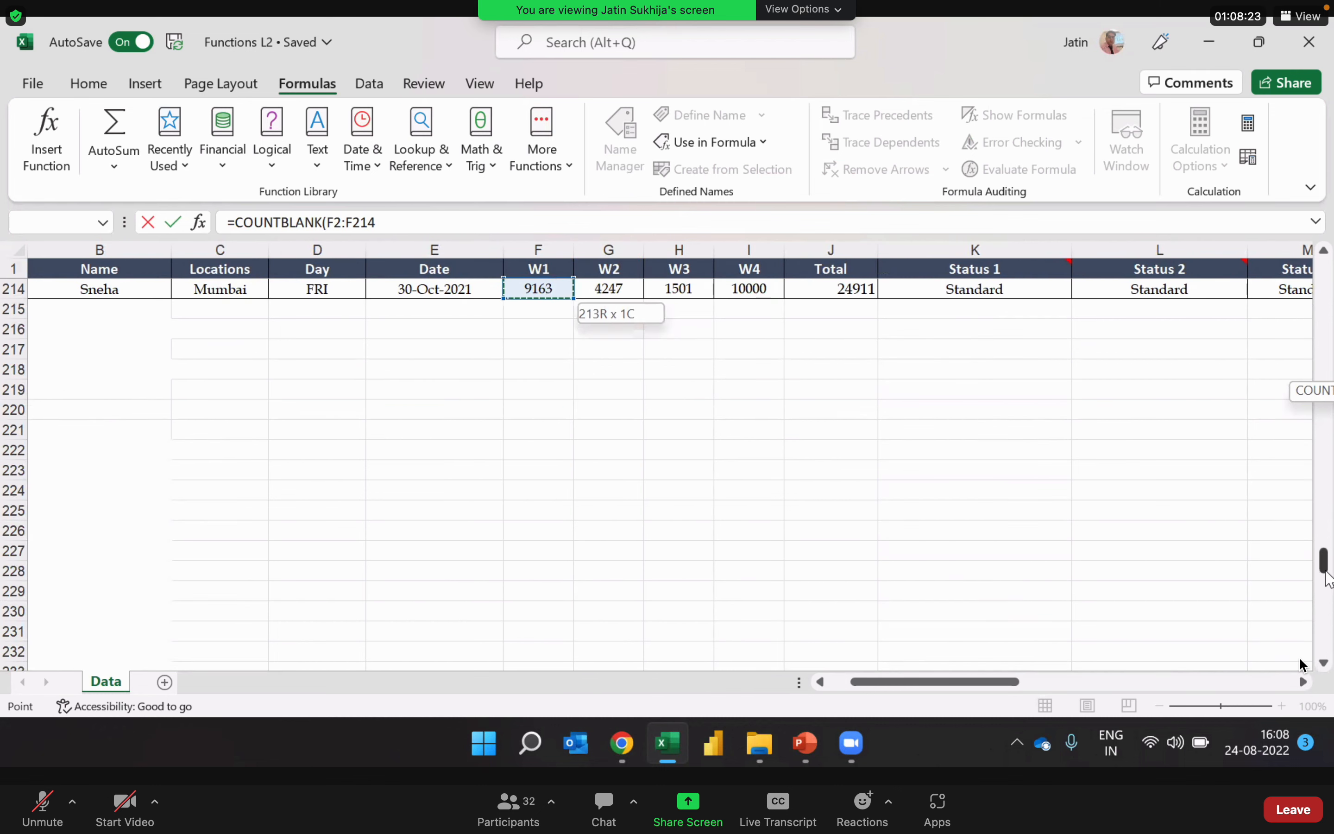
Step: Check the start of the W1 range, enter =COUNTBLANK(F2:F214) in V8 and reselect the cell
left_click_drag(1326, 568, 1325, 237)
left_click(453, 216)
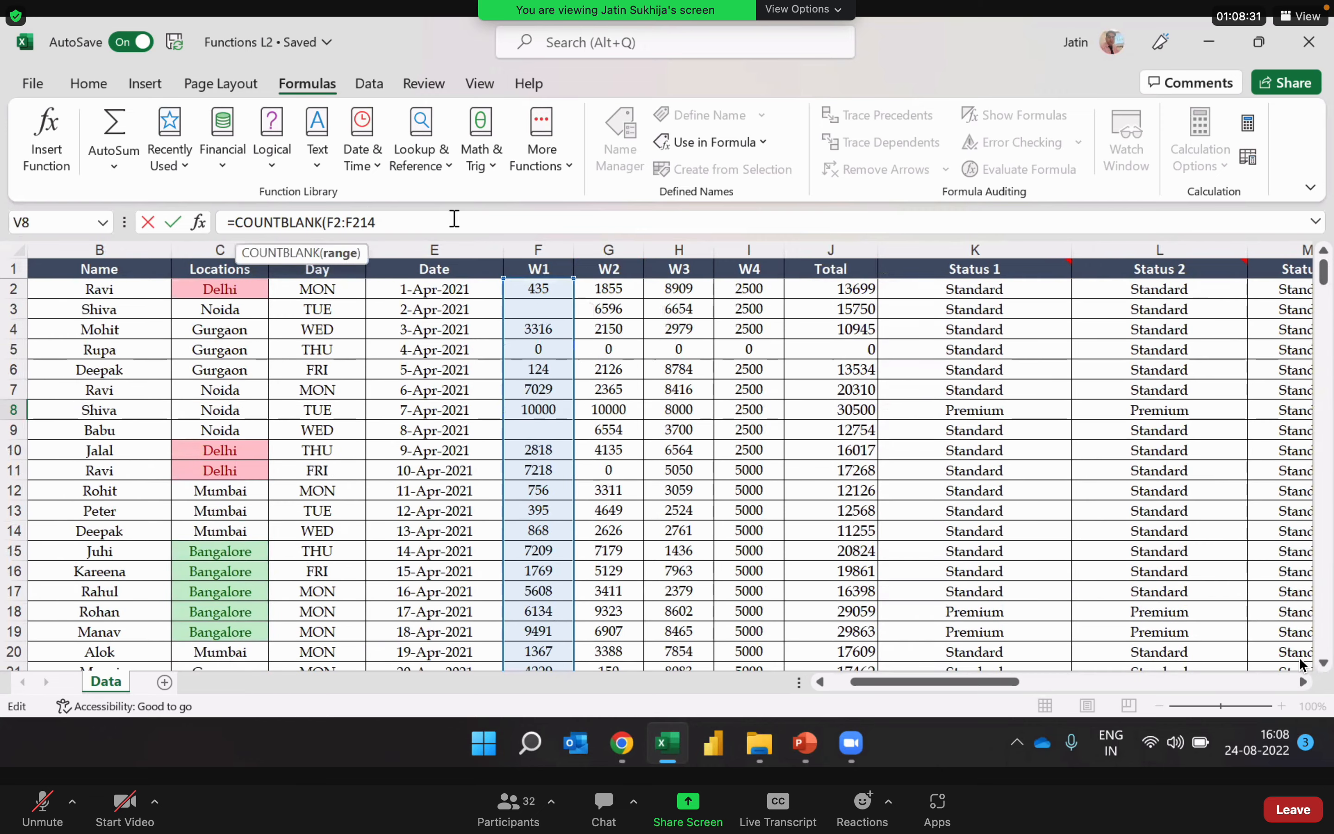
key("Return")
key("Up")
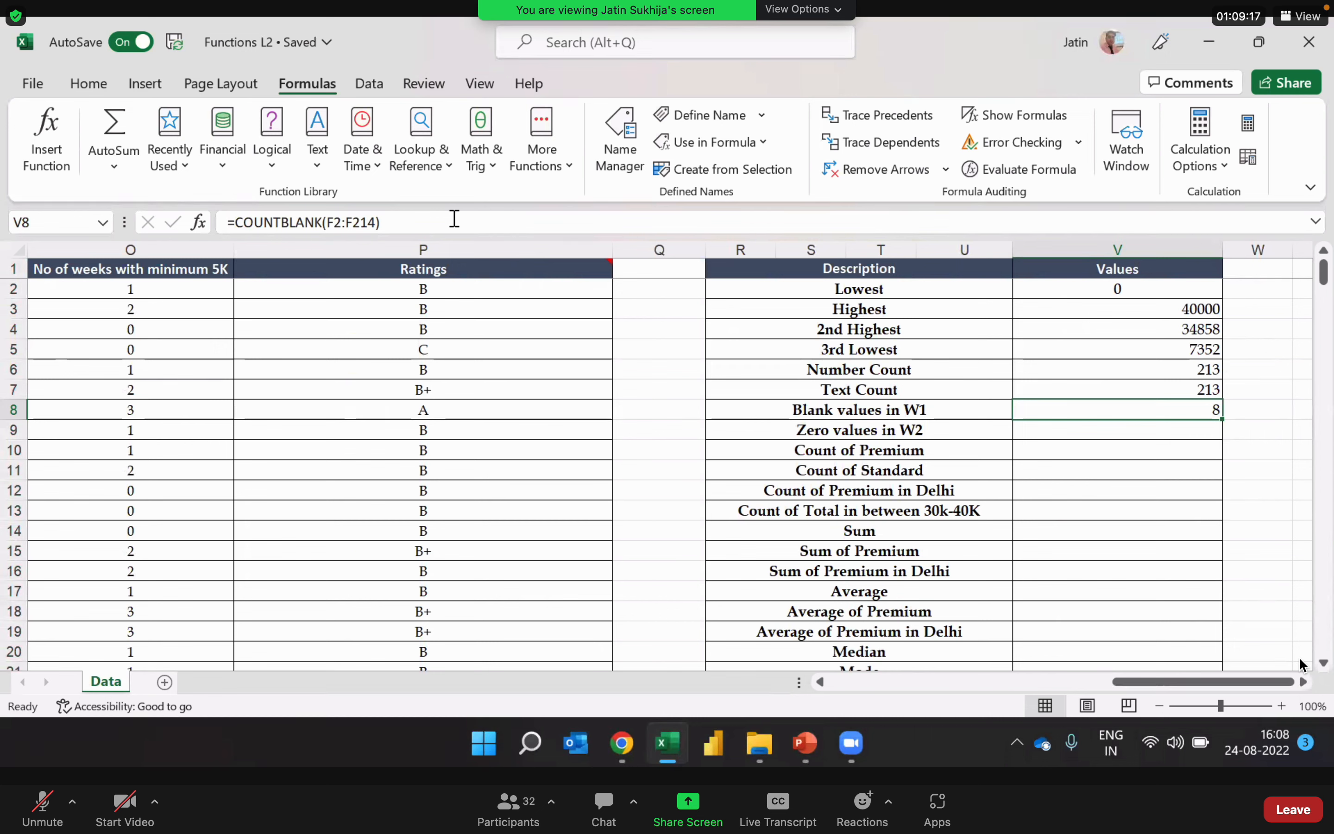
Step: Review the existing formulas in the Values column from V2 down to the Number Count row in V6
key("Up")
key("Up")
key("Up")
key("Up")
key("Up")
key("Up")
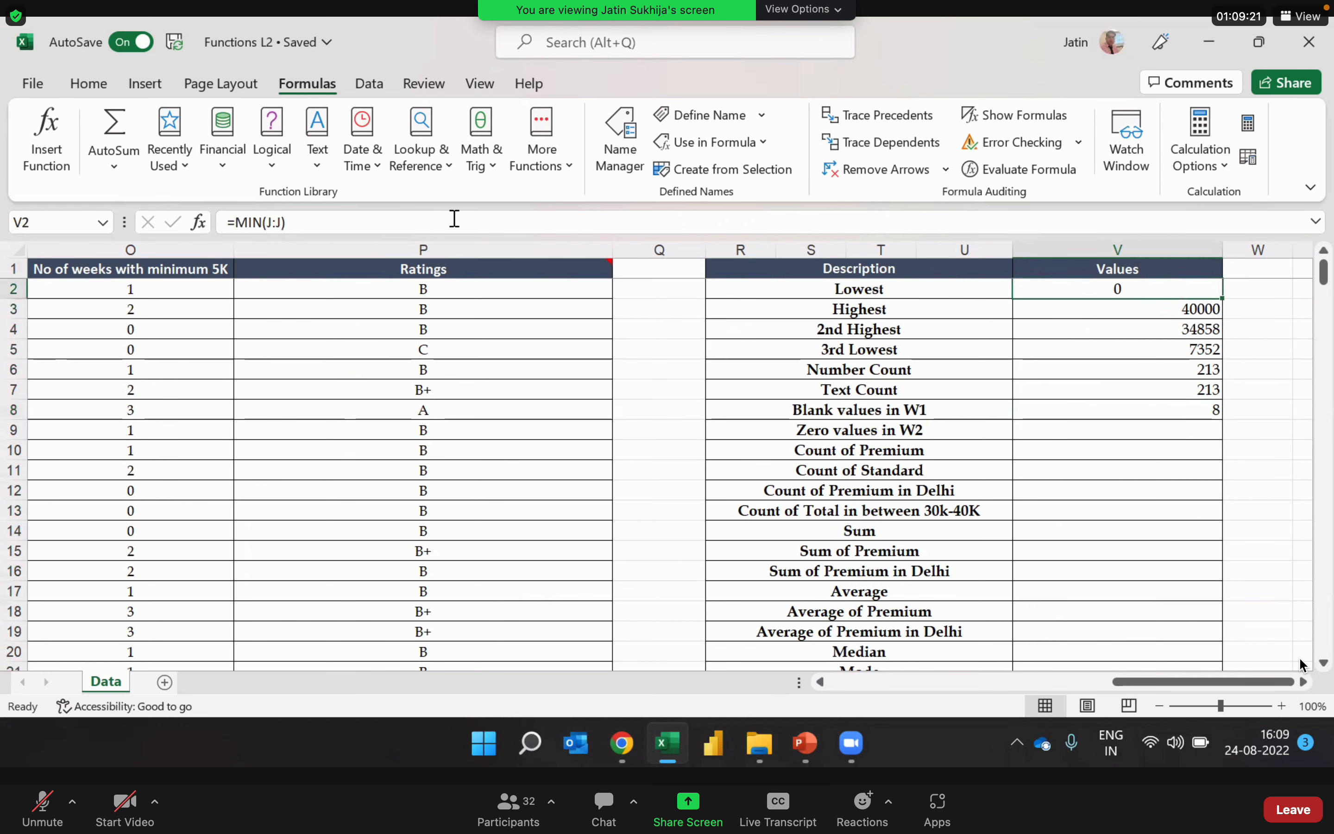
key("Left")
key("Right")
key("Down")
key("Down")
key("Down")
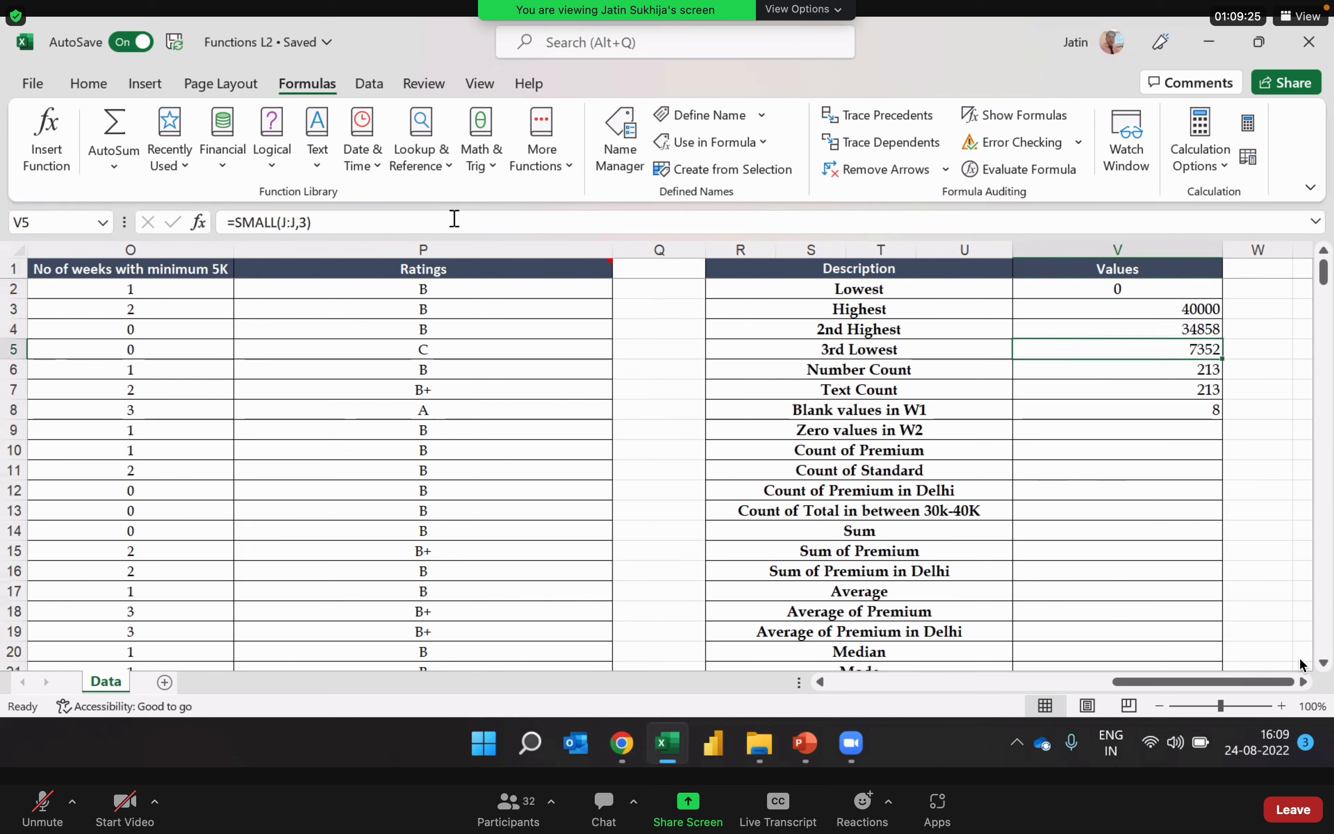
Step: Review the remaining formulas down to Blank values in W1 in V8 and select the Zero values in W2 label
key("Down")
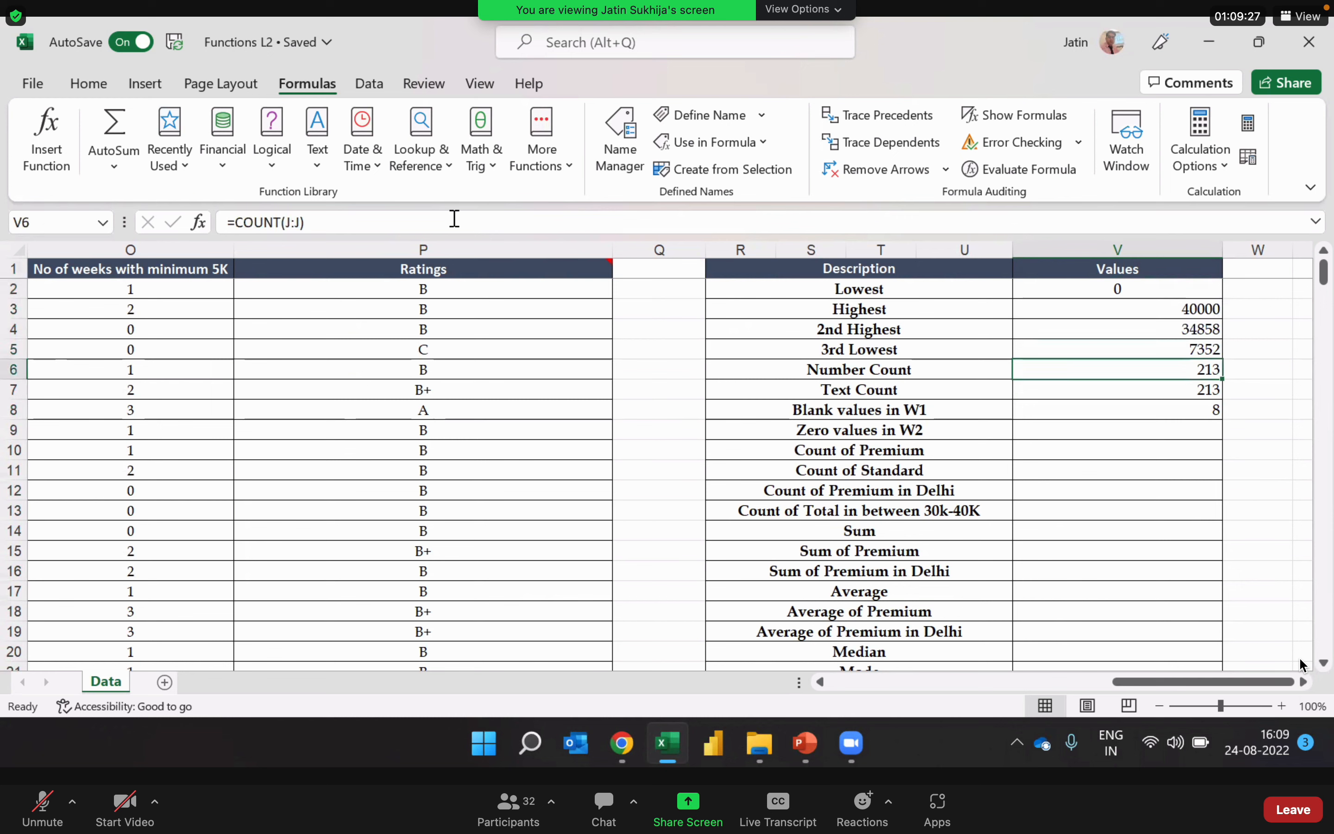
key("Down")
key("Down")
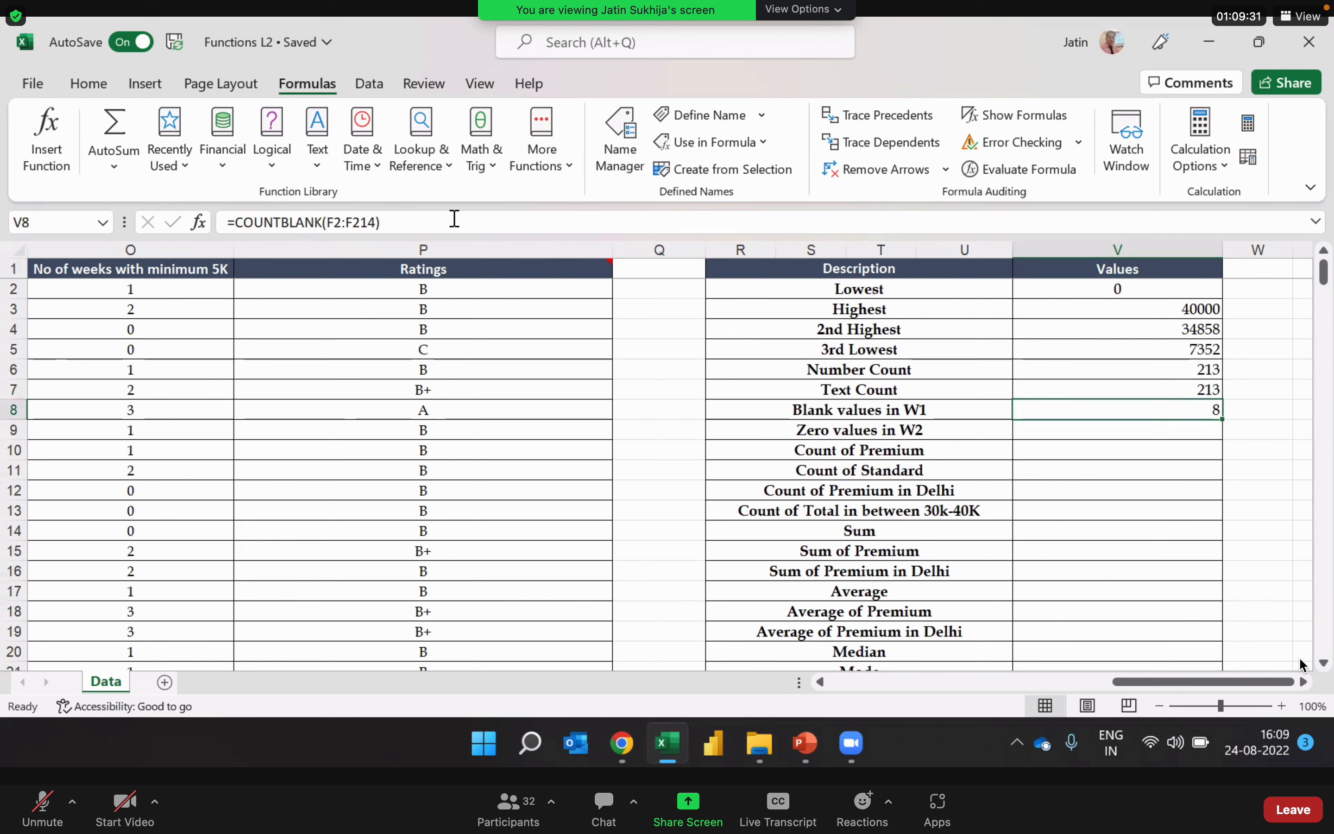
key("Down")
key("Left")
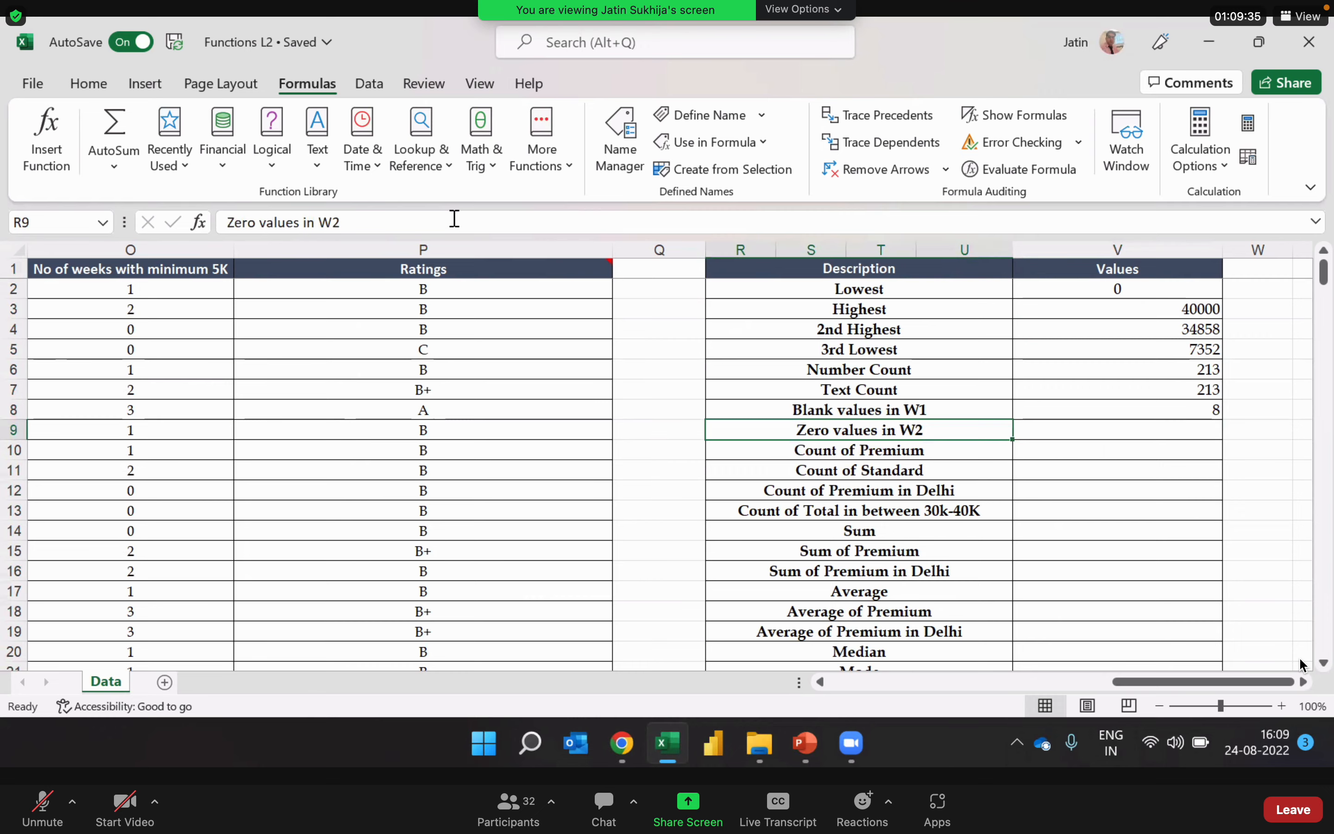
Step: Examine the W2 column for zero entries, checking G5 and G11 and selecting the whole column
key("Left")
key("Left")
key("Left")
key("Left")
key("Left")
key("Left")
key("Left")
key("Left")
key("Left")
key("Left")
key("Left")
key("Left")
key("Left")
key("Left")
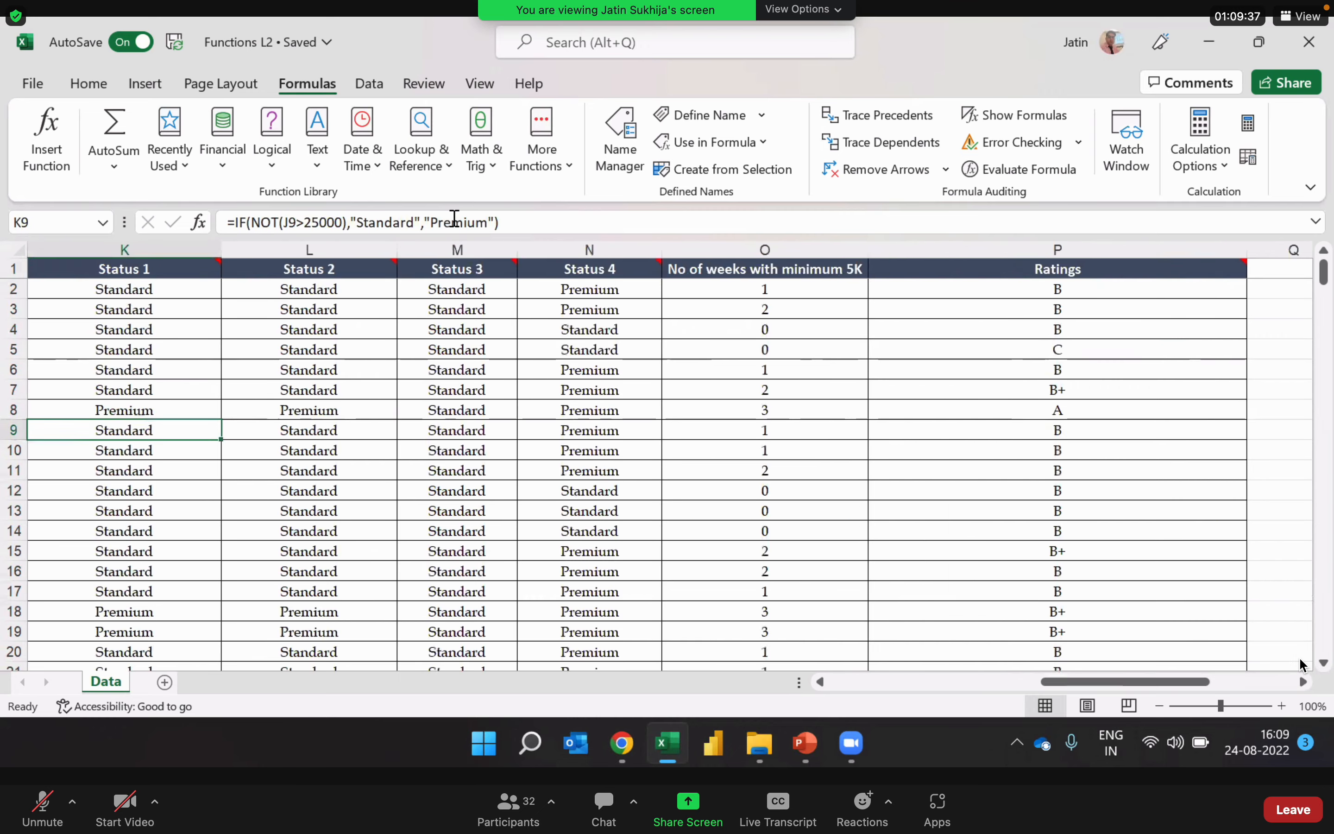
key("Left")
key("Left")
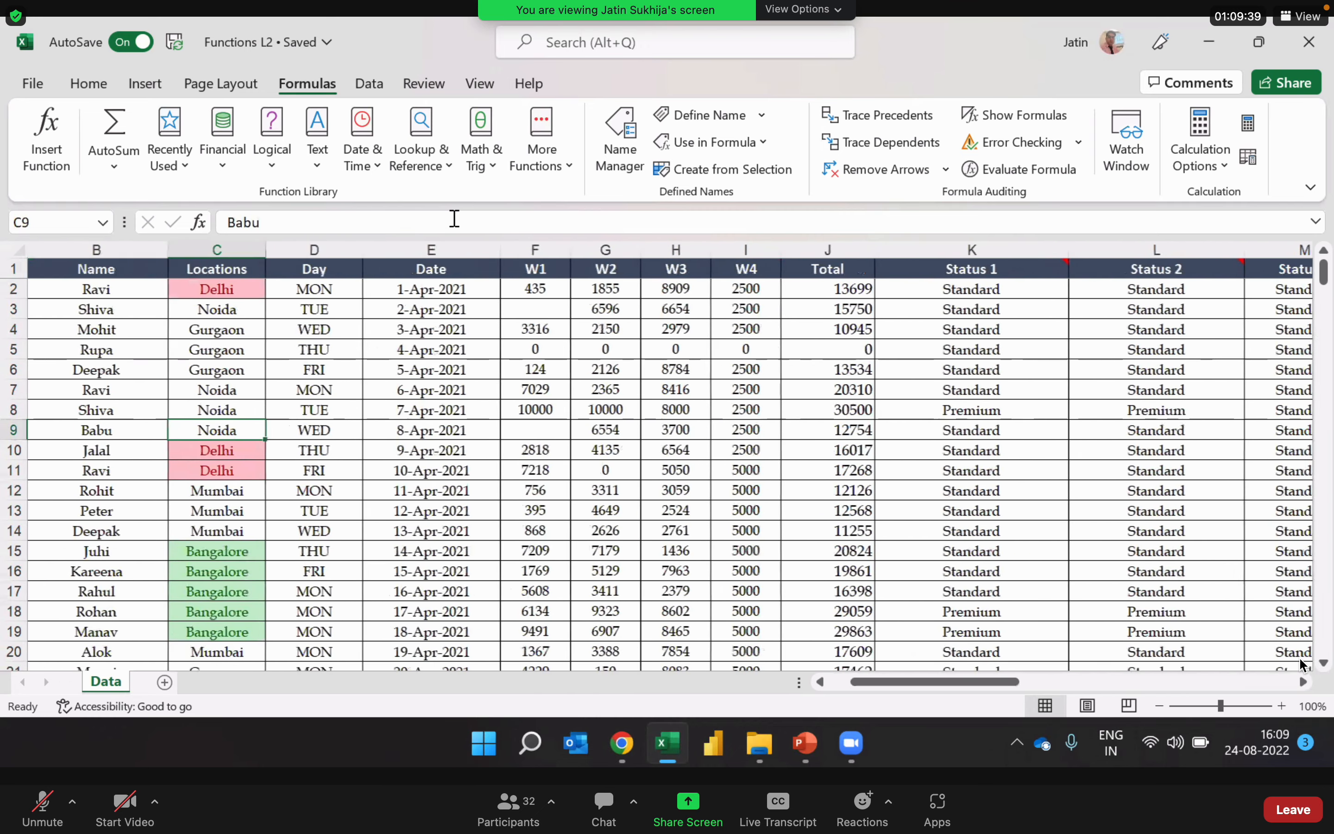
key("Right")
key("Right")
key("Right")
key("Right")
key("Right")
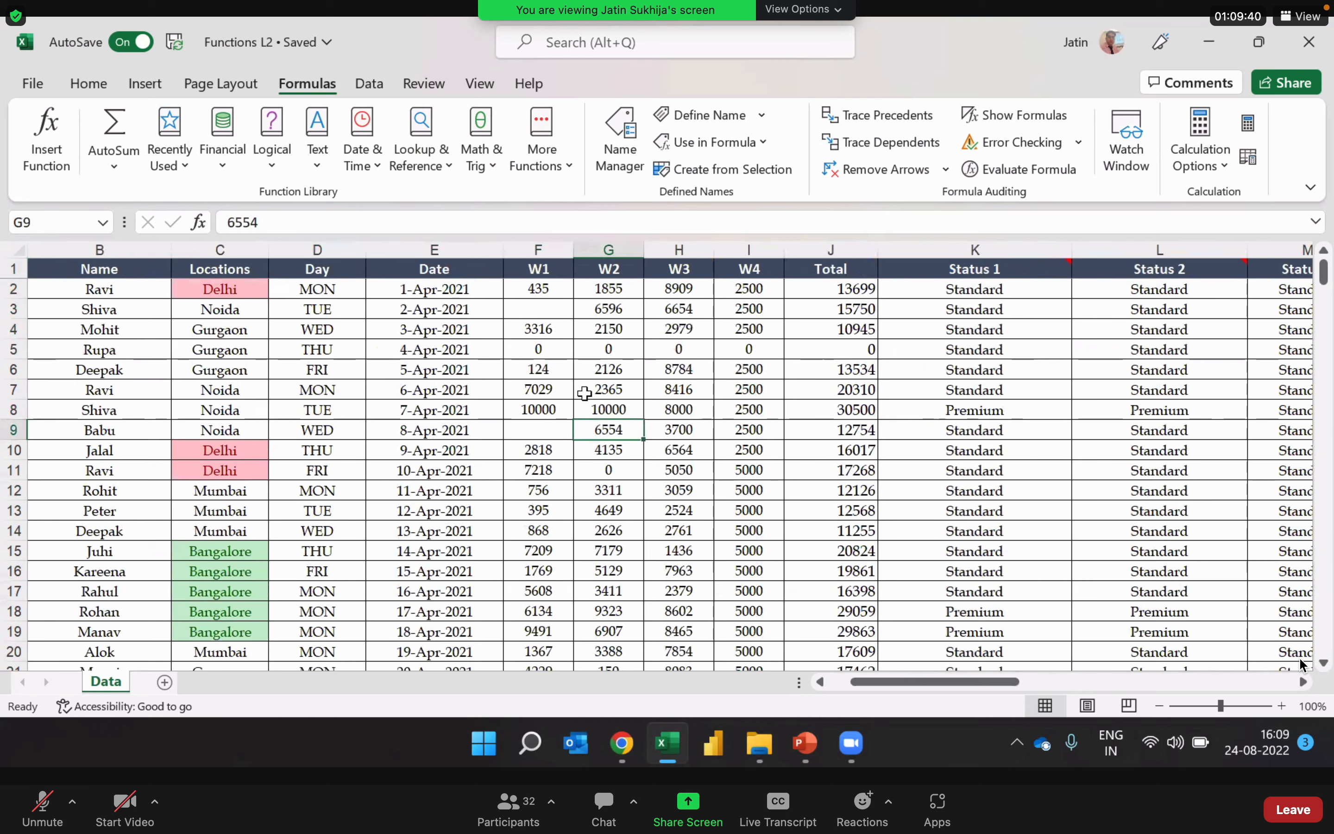
left_click(611, 343)
left_click(606, 475)
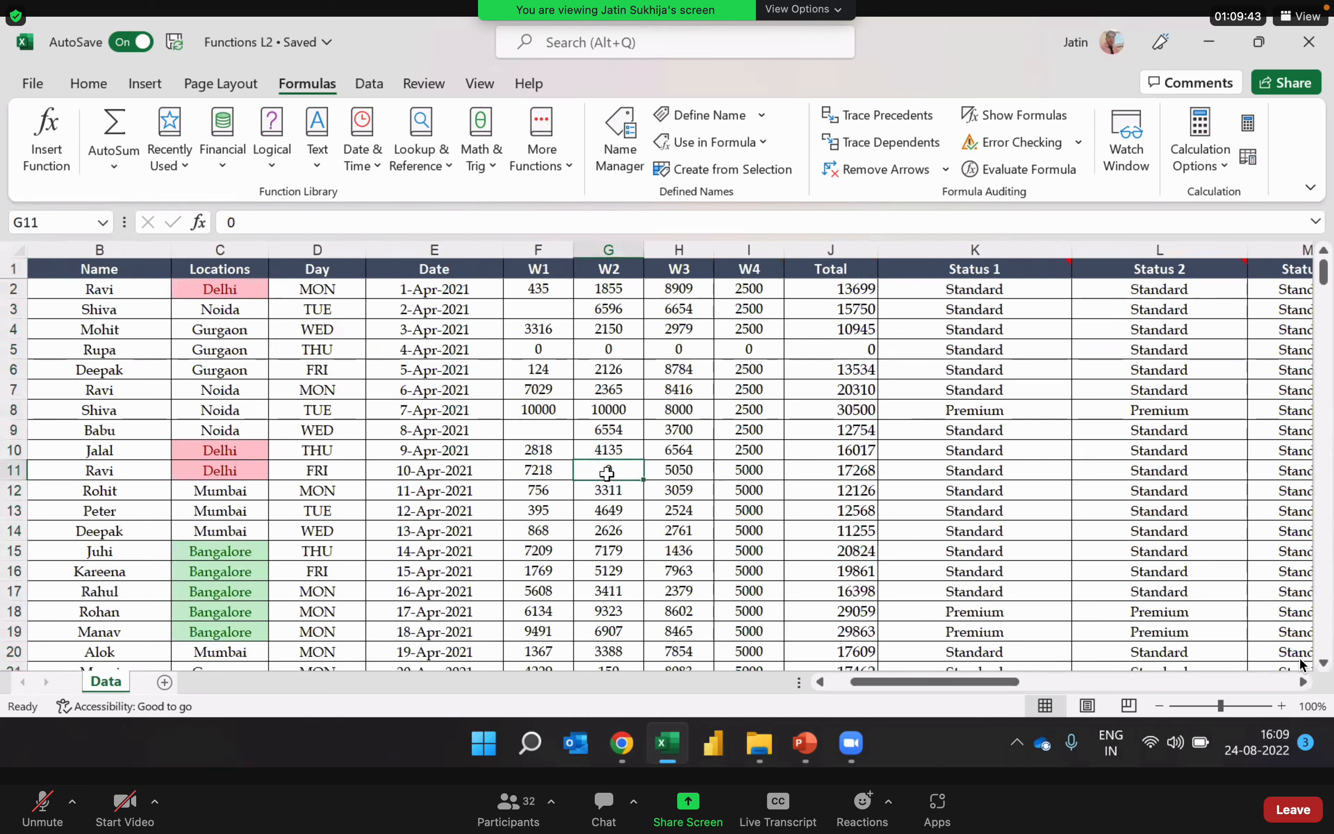
left_click(627, 248)
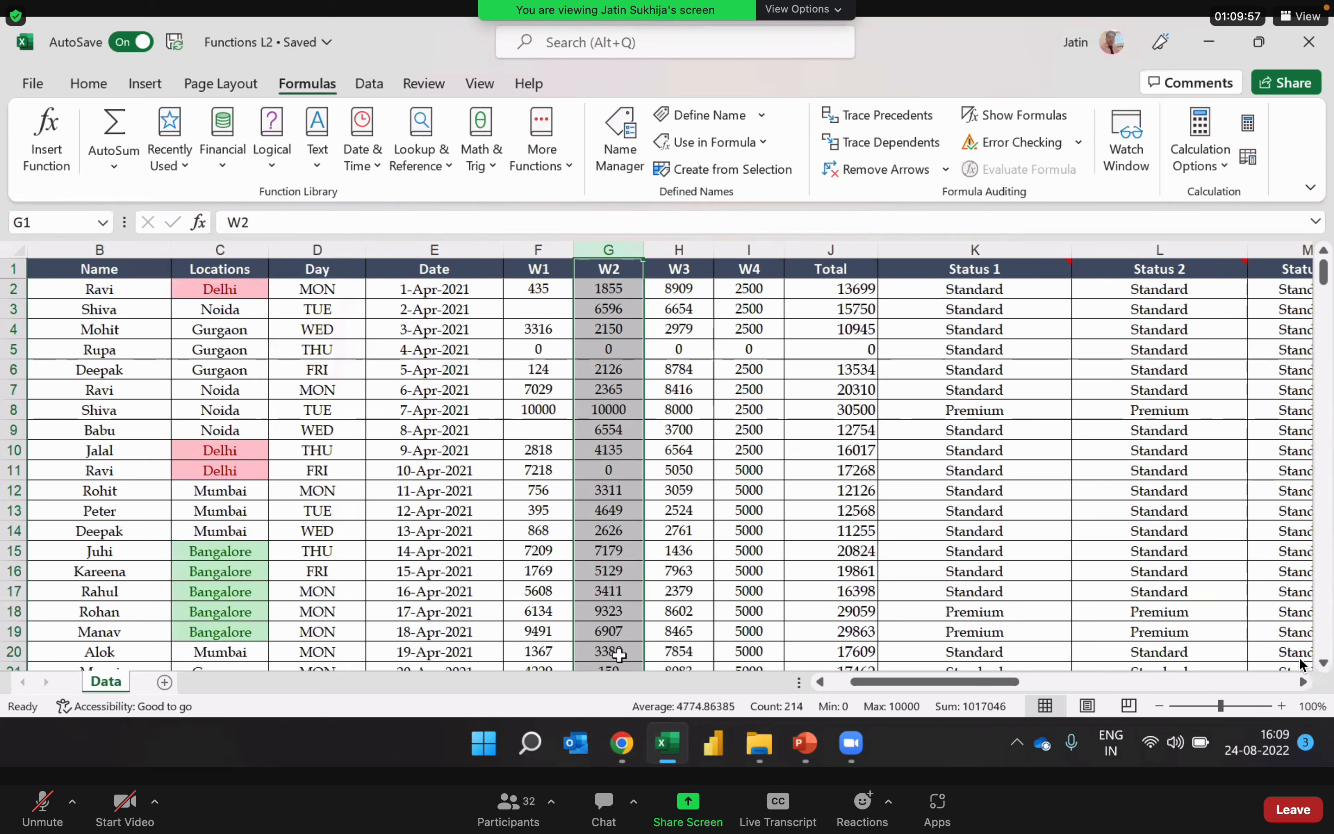
Step: Inspect the existing COUNTIF formula in O2 of the No of weeks with minimum 5K column, leaving it as is
key("Down")
key("Right")
key("Right")
key("Right")
key("Right")
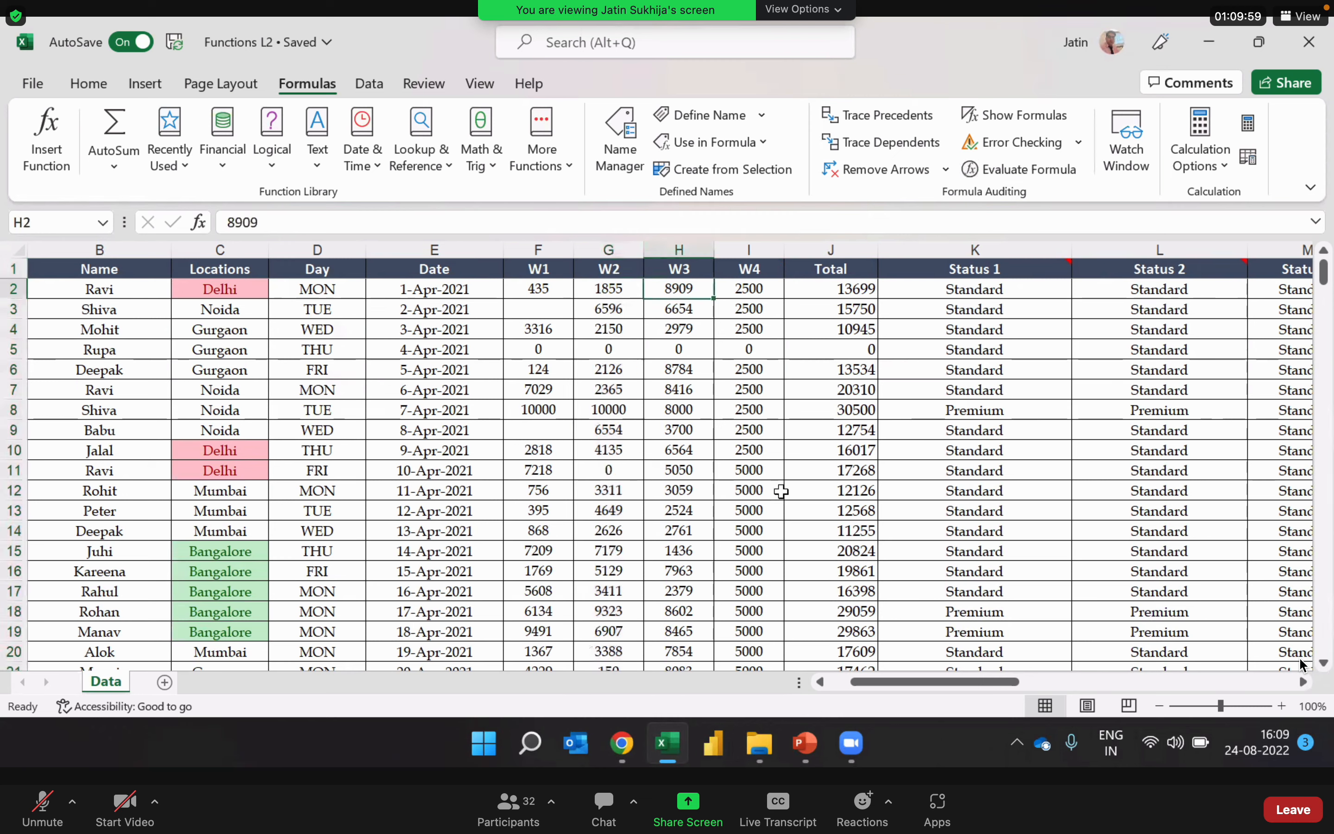
key("Right")
key("Right")
key("Right")
key("Right")
key("Right")
key("Right")
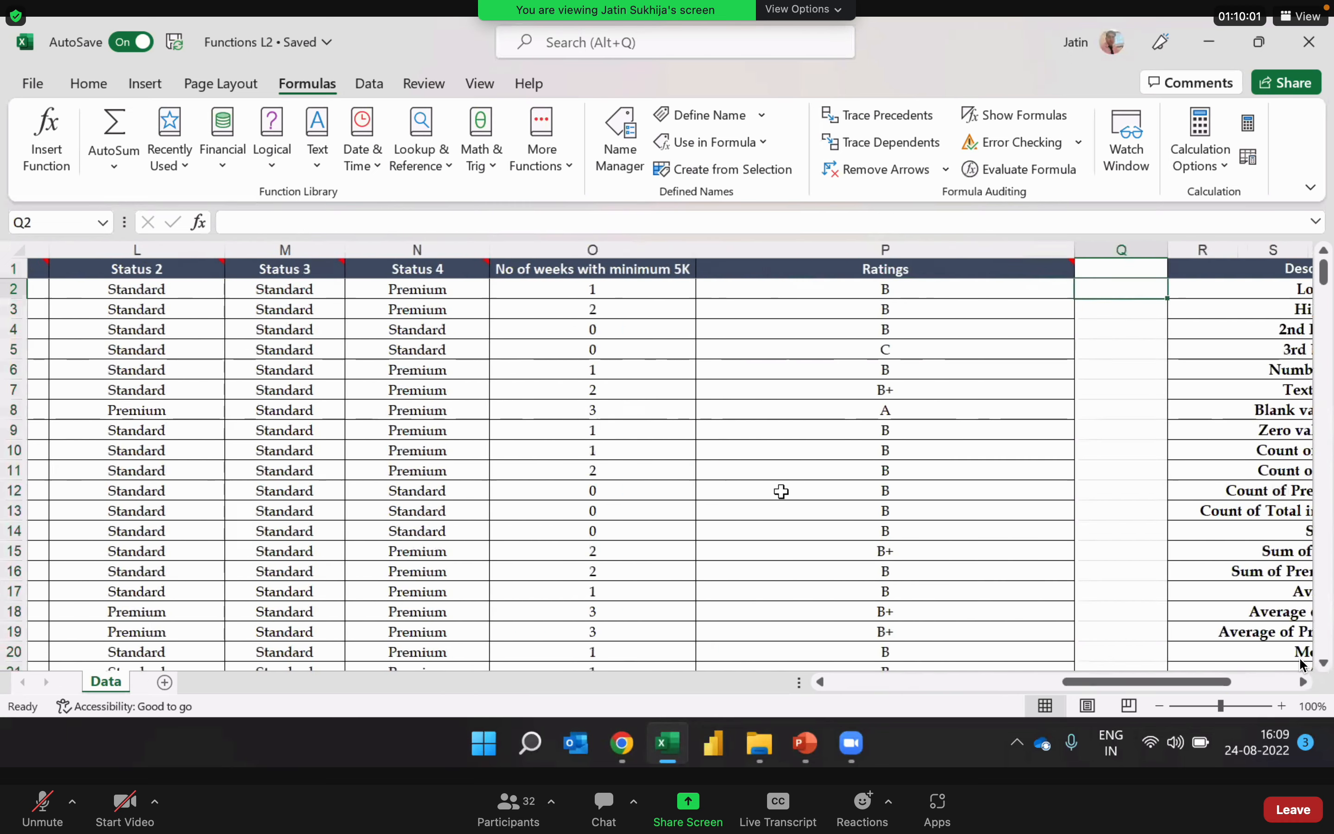
key("Left")
key("Left")
key("Left")
key("Right")
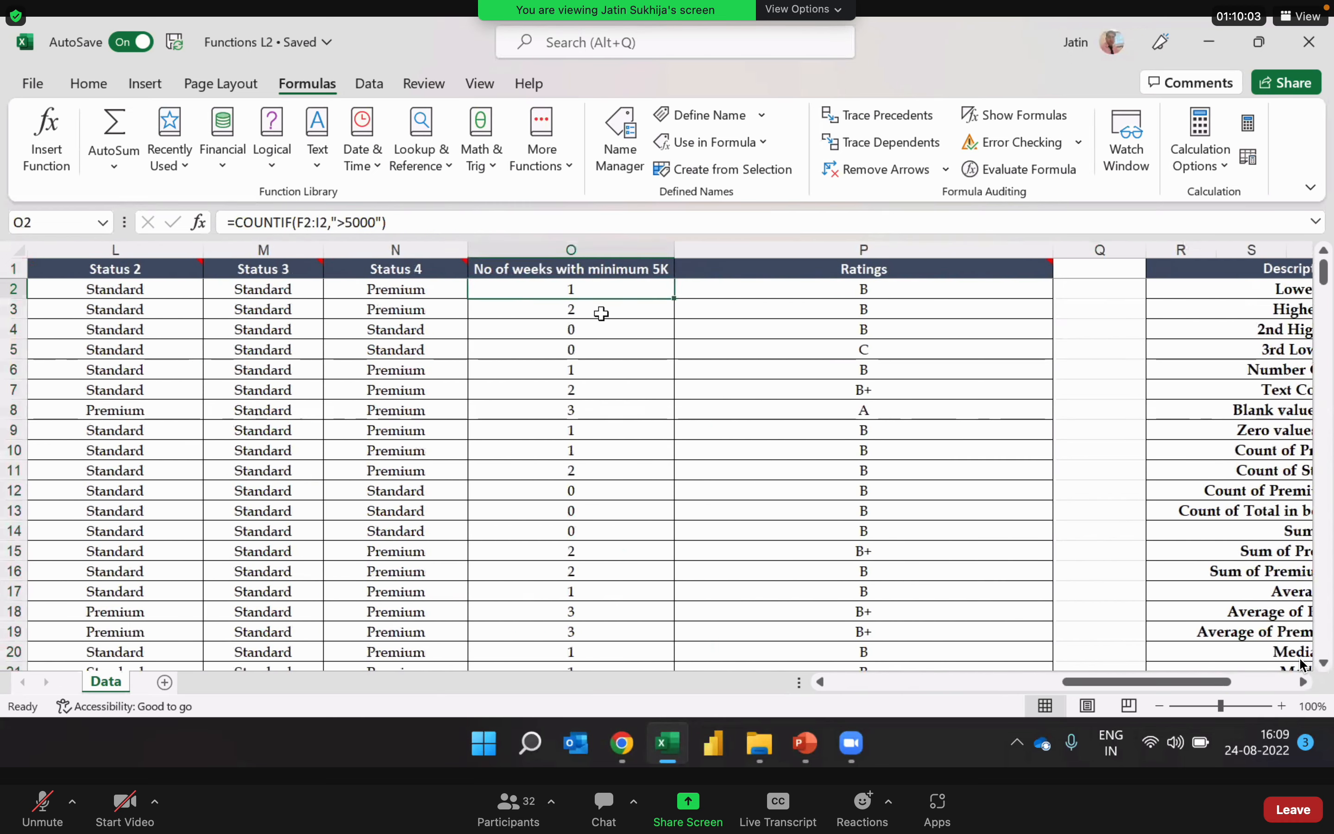
double_click(612, 291)
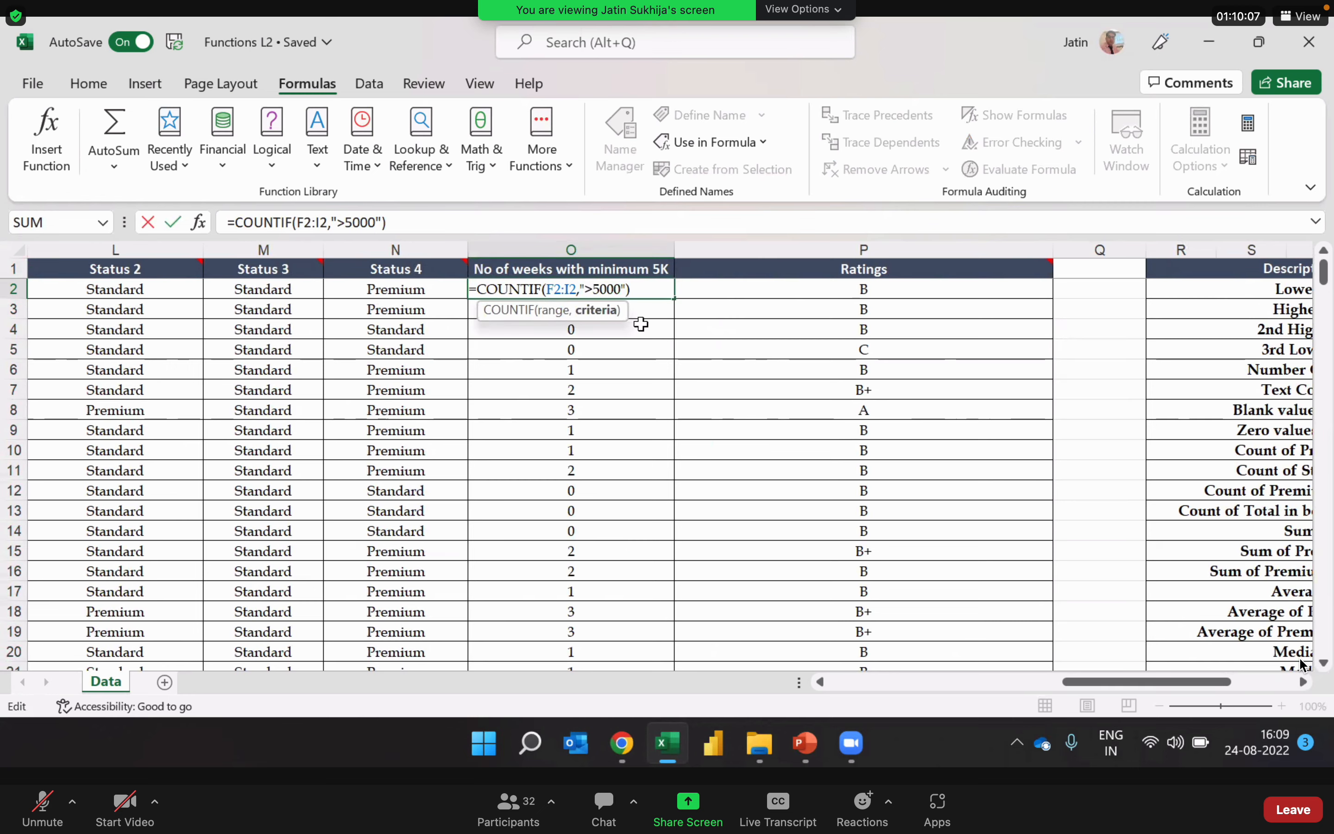
key("Escape")
Step: Examine the W1 to W4 values in F2:I2 that the COUNTIF formula covers, and compare them with the W2 column
key("Left")
key("Left")
key("Left")
key("Left")
key("Left")
key("Left")
key("Left")
key("Left")
key("Left")
key("Left")
key("Left")
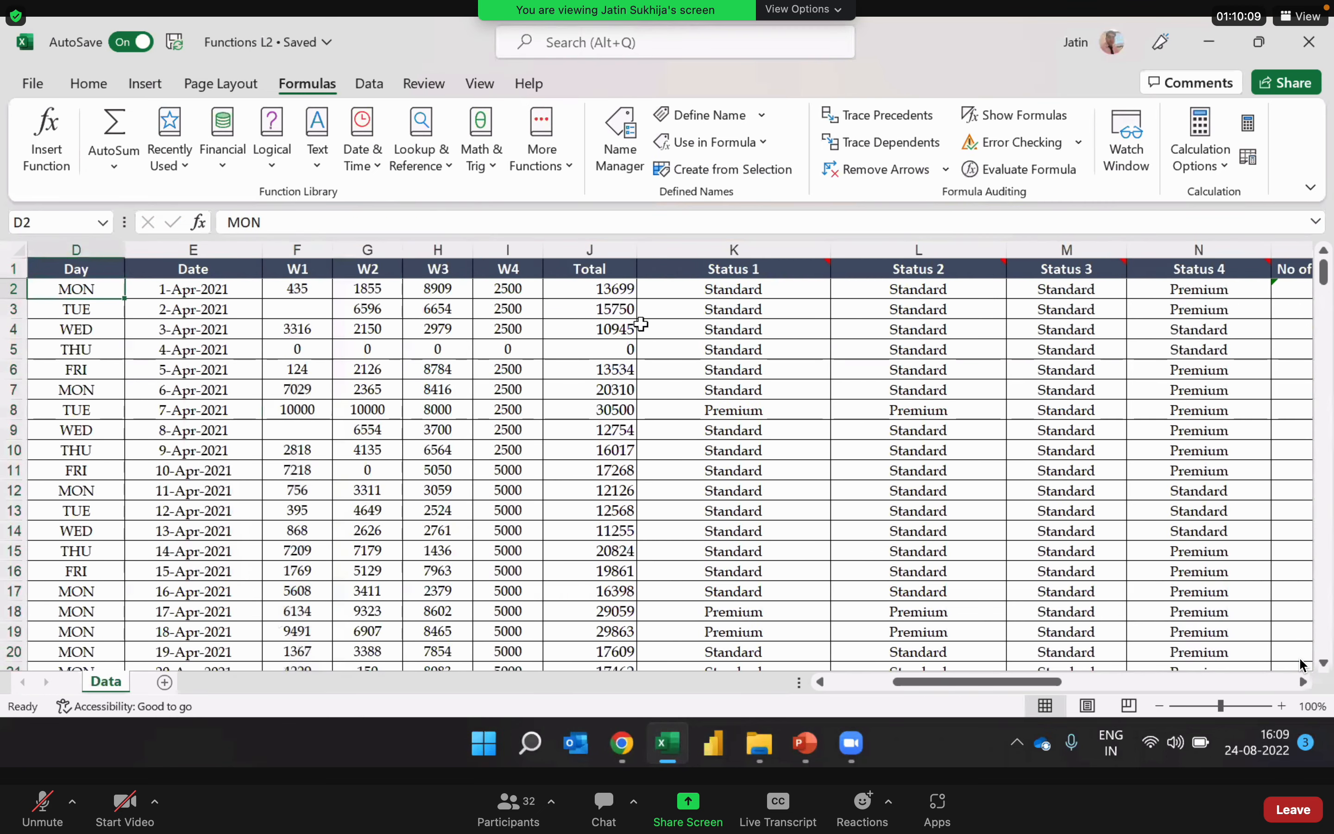
key("Right")
key("Right")
key("shift+Right")
key("shift+Right")
key("shift+Right")
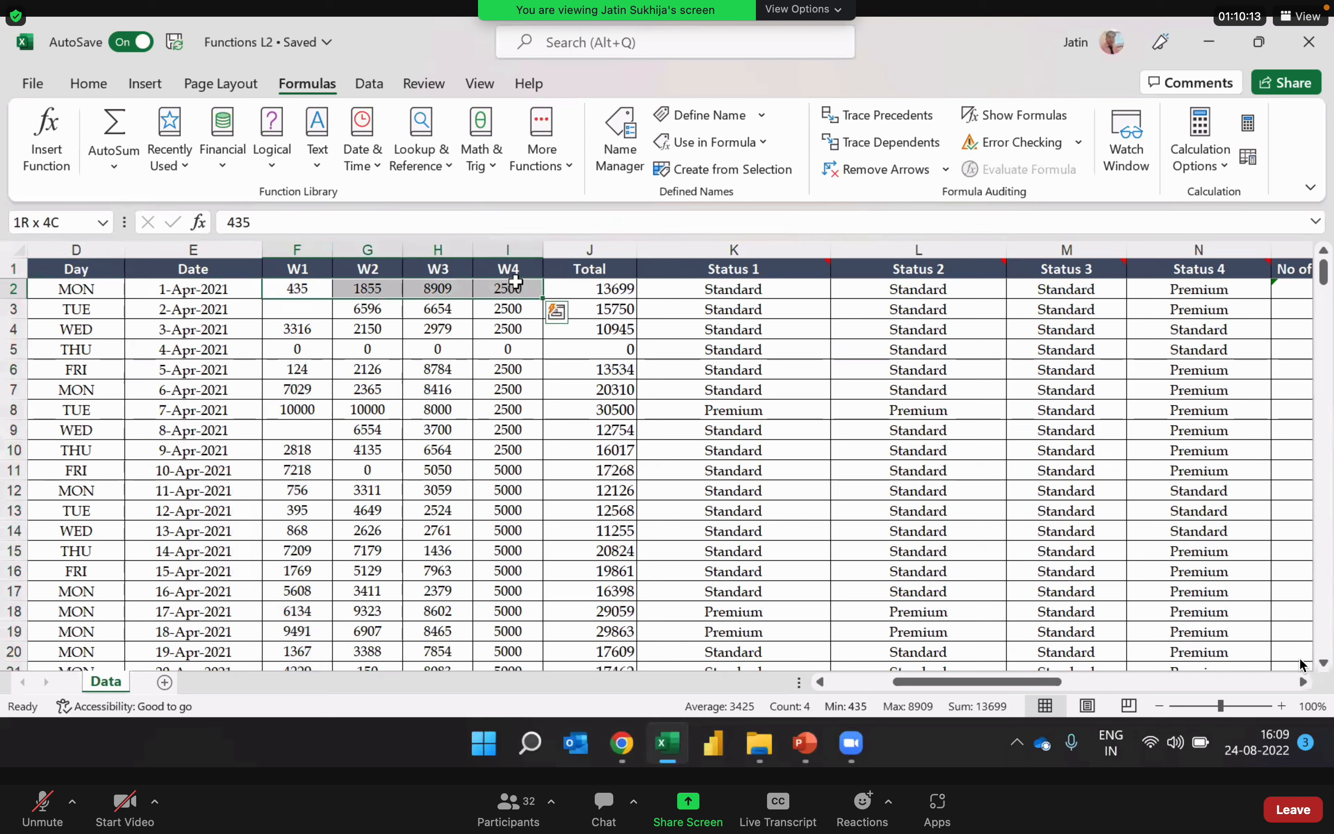
left_click(381, 244)
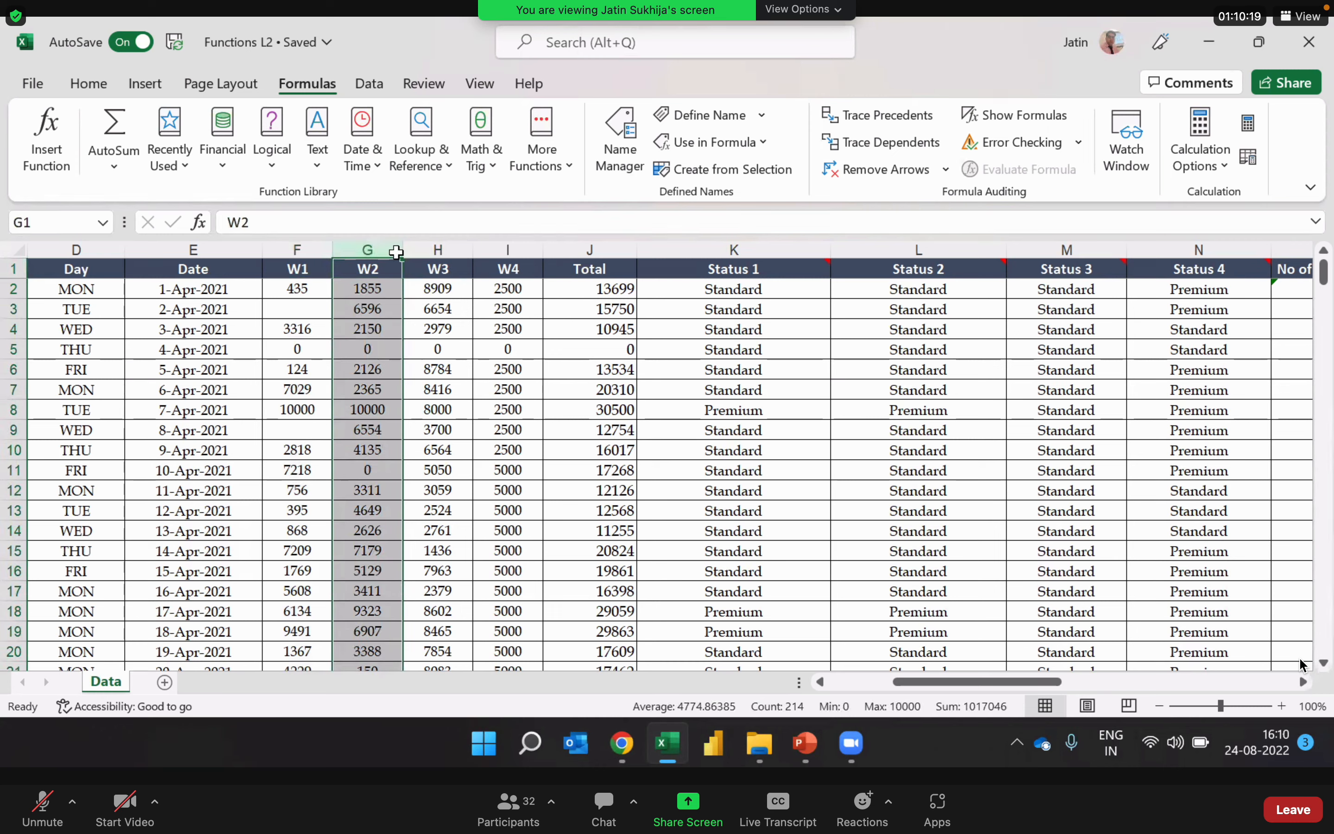
left_click(375, 345)
Step: Start a COUNTIF formula in V9, the Values cell for Zero values in W2
key("ctrl+Right")
key("ctrl+Right")
key("ctrl+Right")
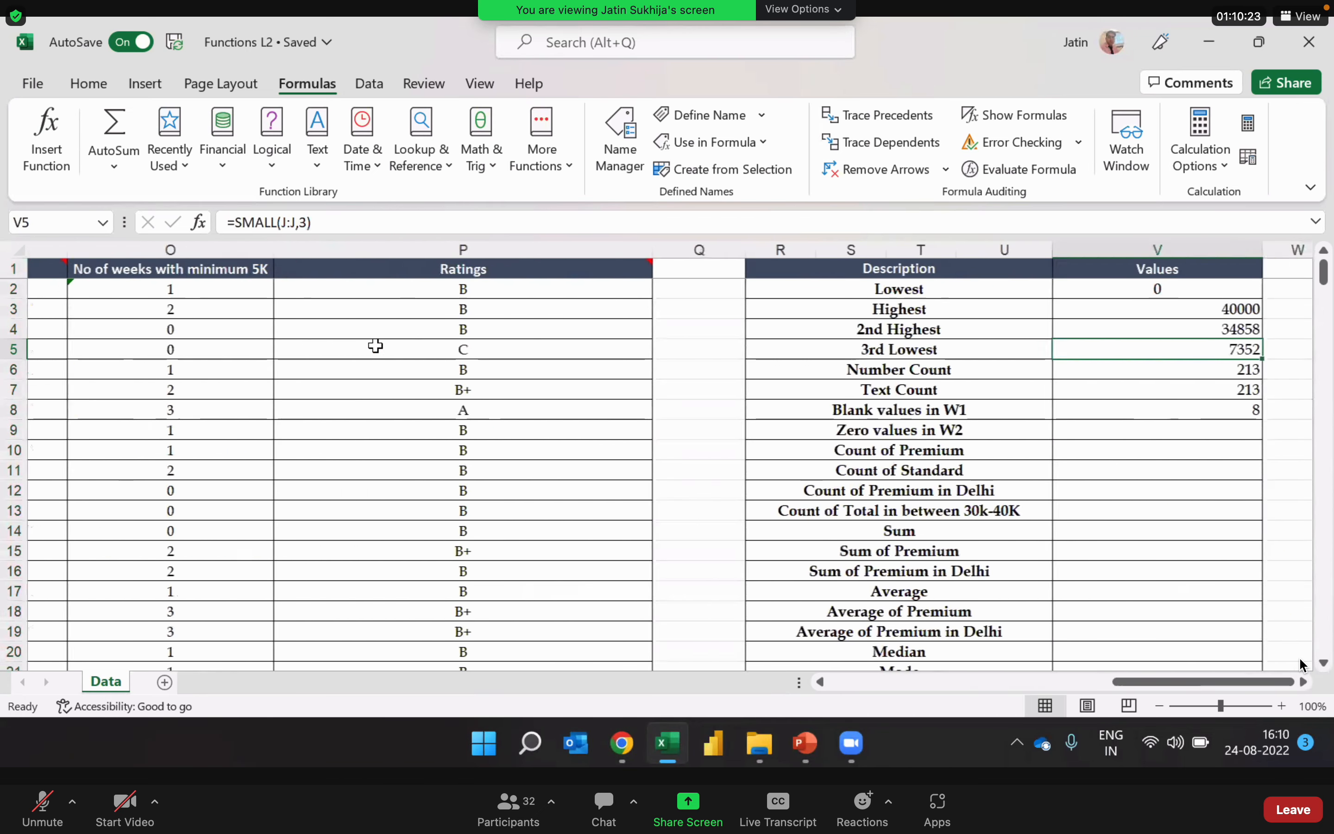
key("Down")
key("Down")
key("Down")
key("Down")
key("Right")
key("Right")
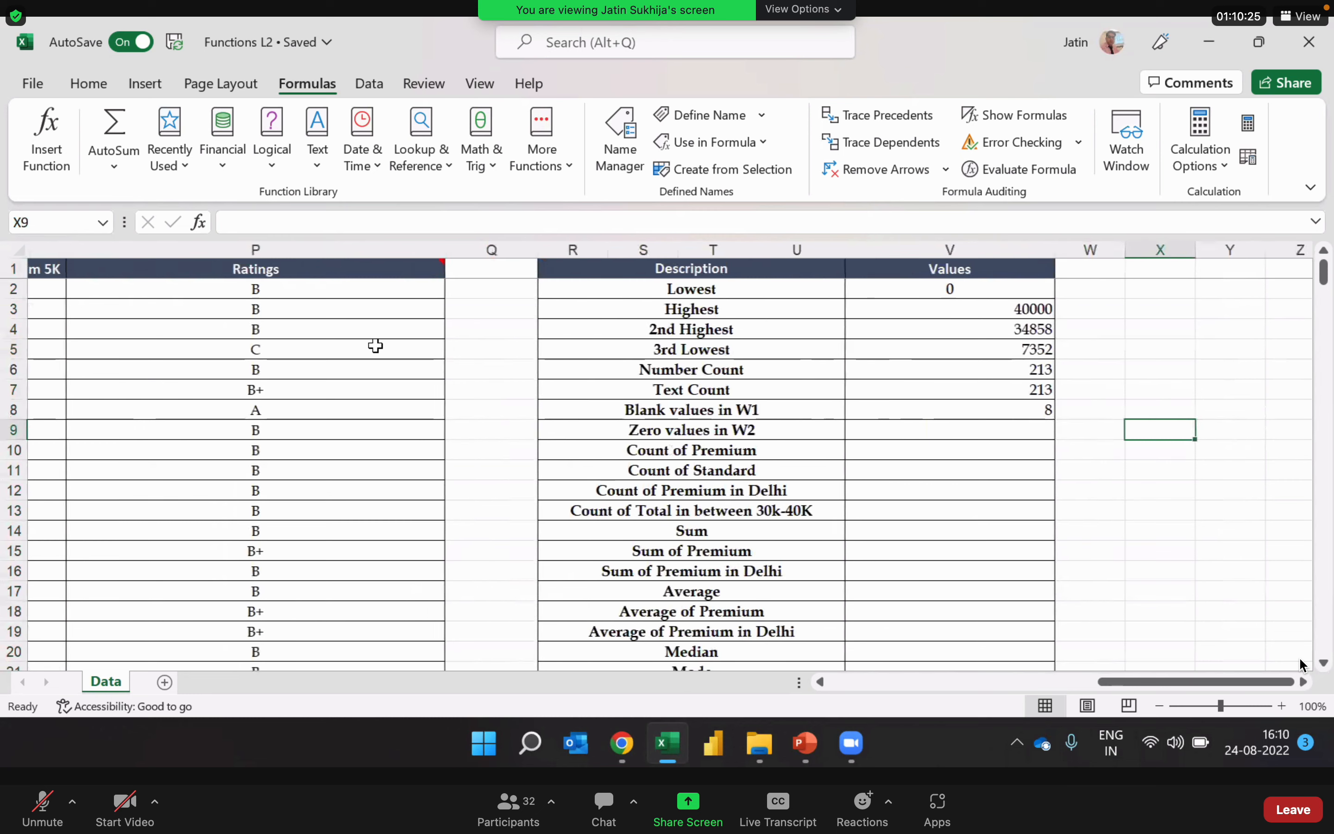
key("Left")
key("Left")
type("=")
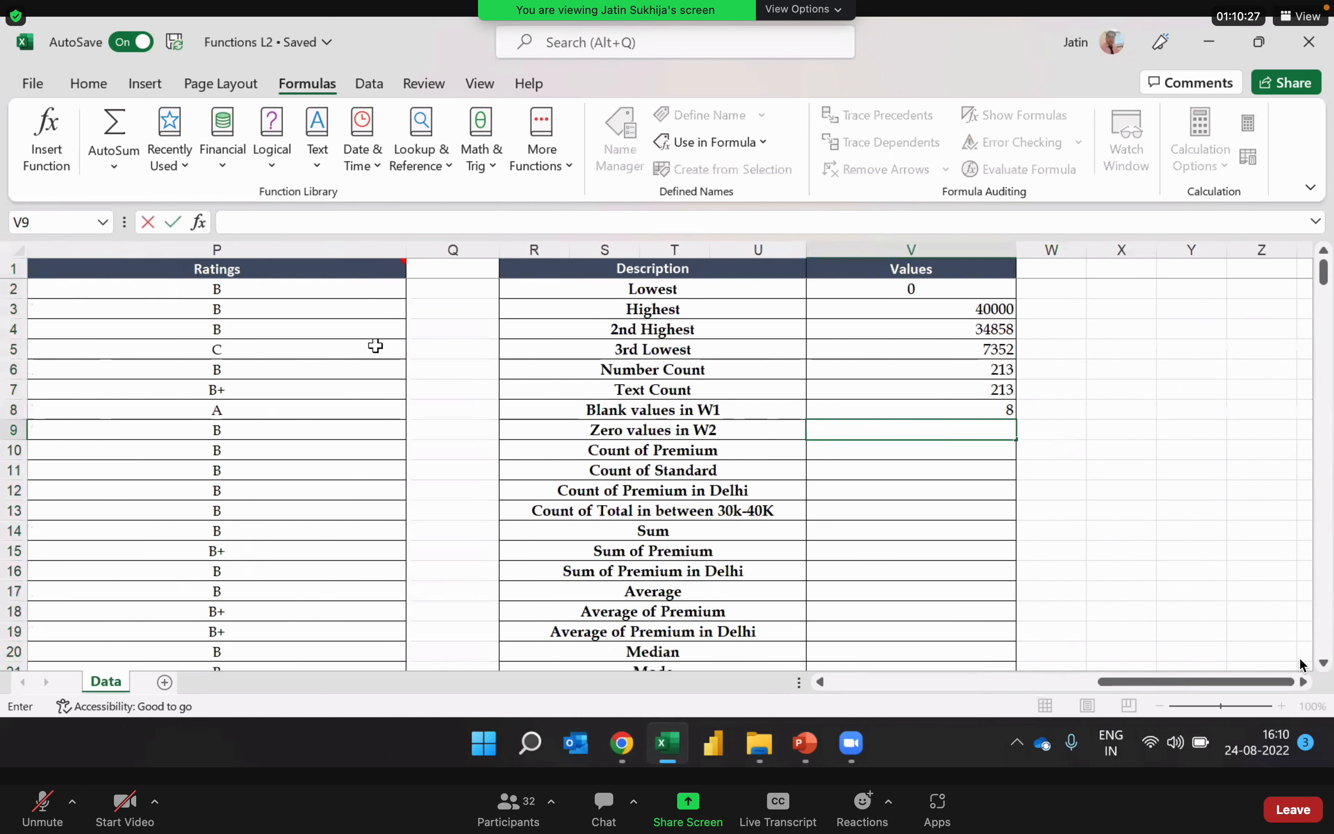
type("countif")
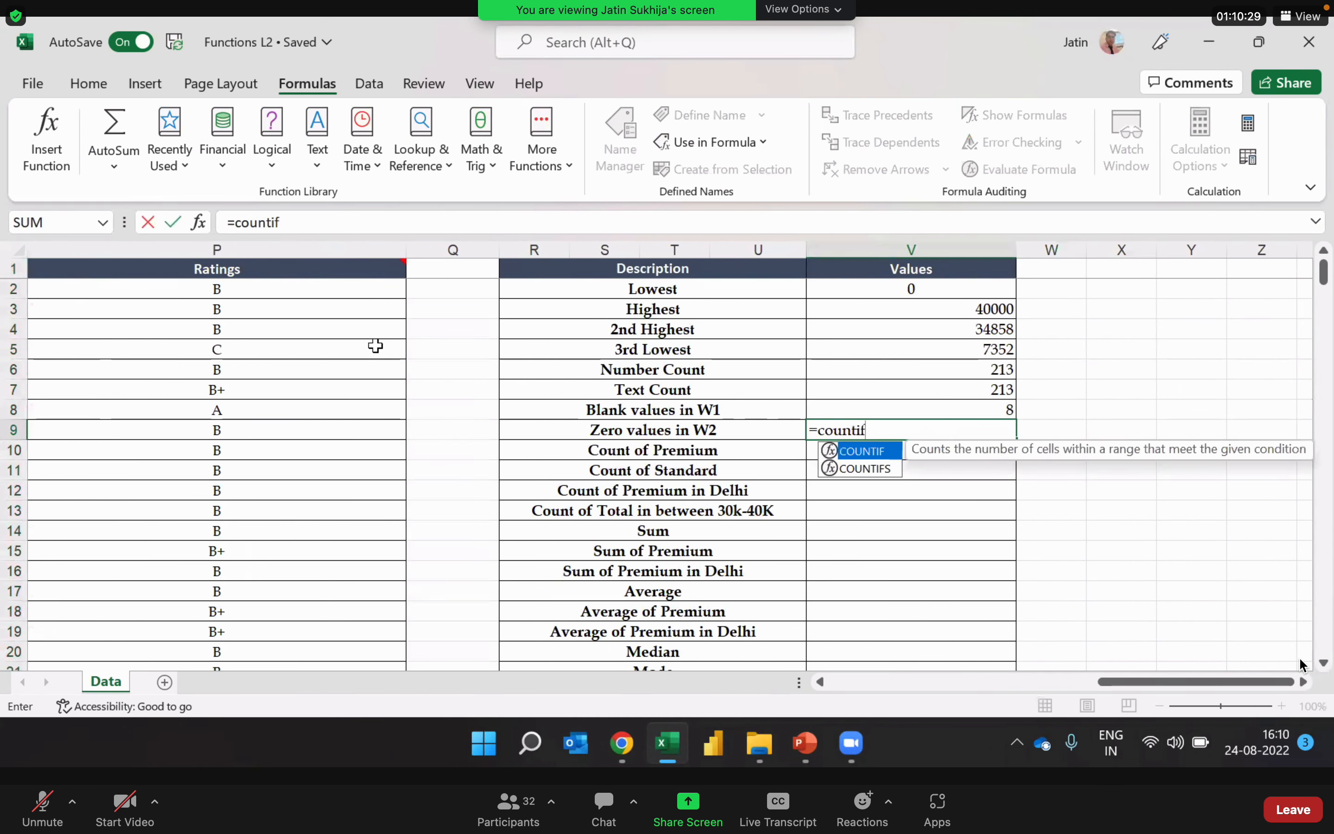
key("Tab")
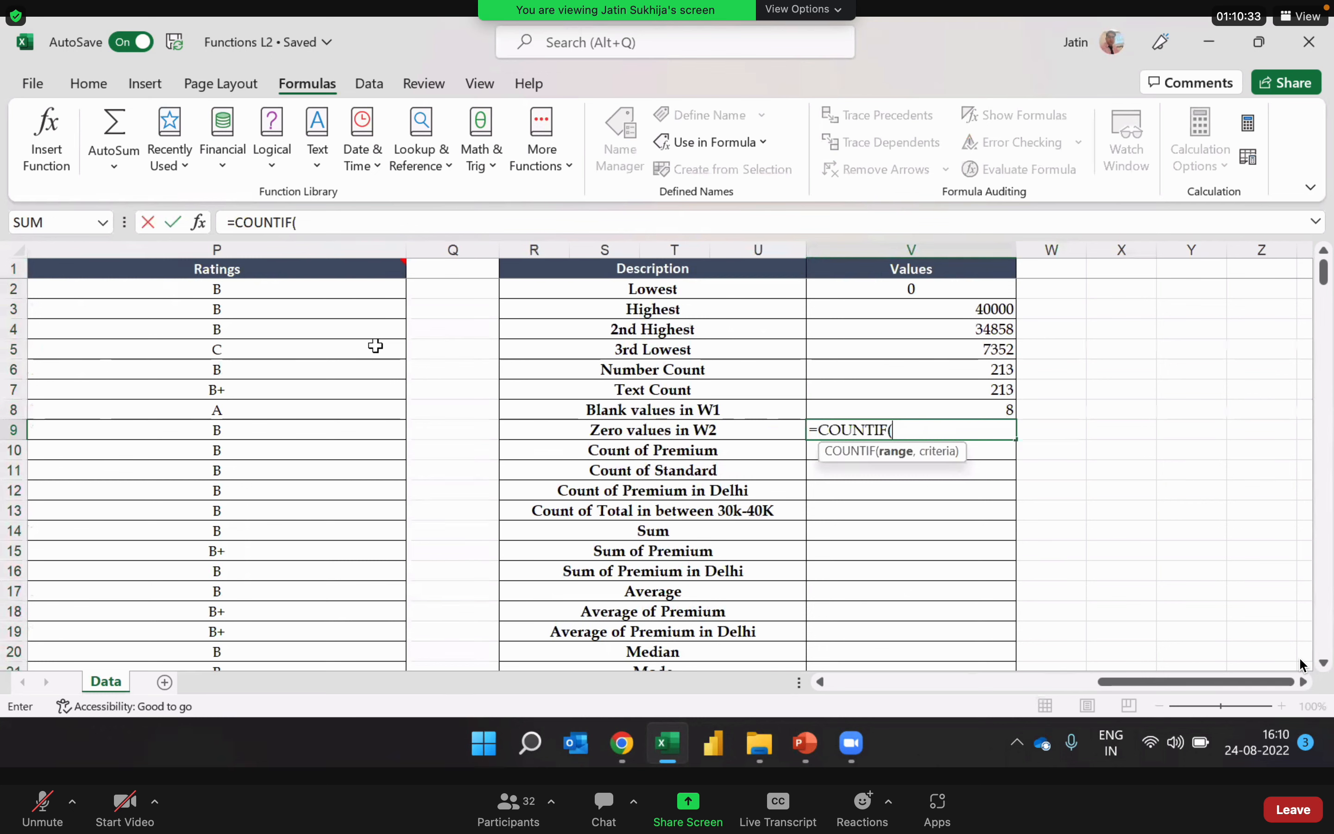
Step: Set the COUNTIF range to the whole W2 column, G:G
key("Left")
key("Left")
key("Left")
key("Left")
key("Left")
key("Left")
key("Left")
key("Left")
key("Left")
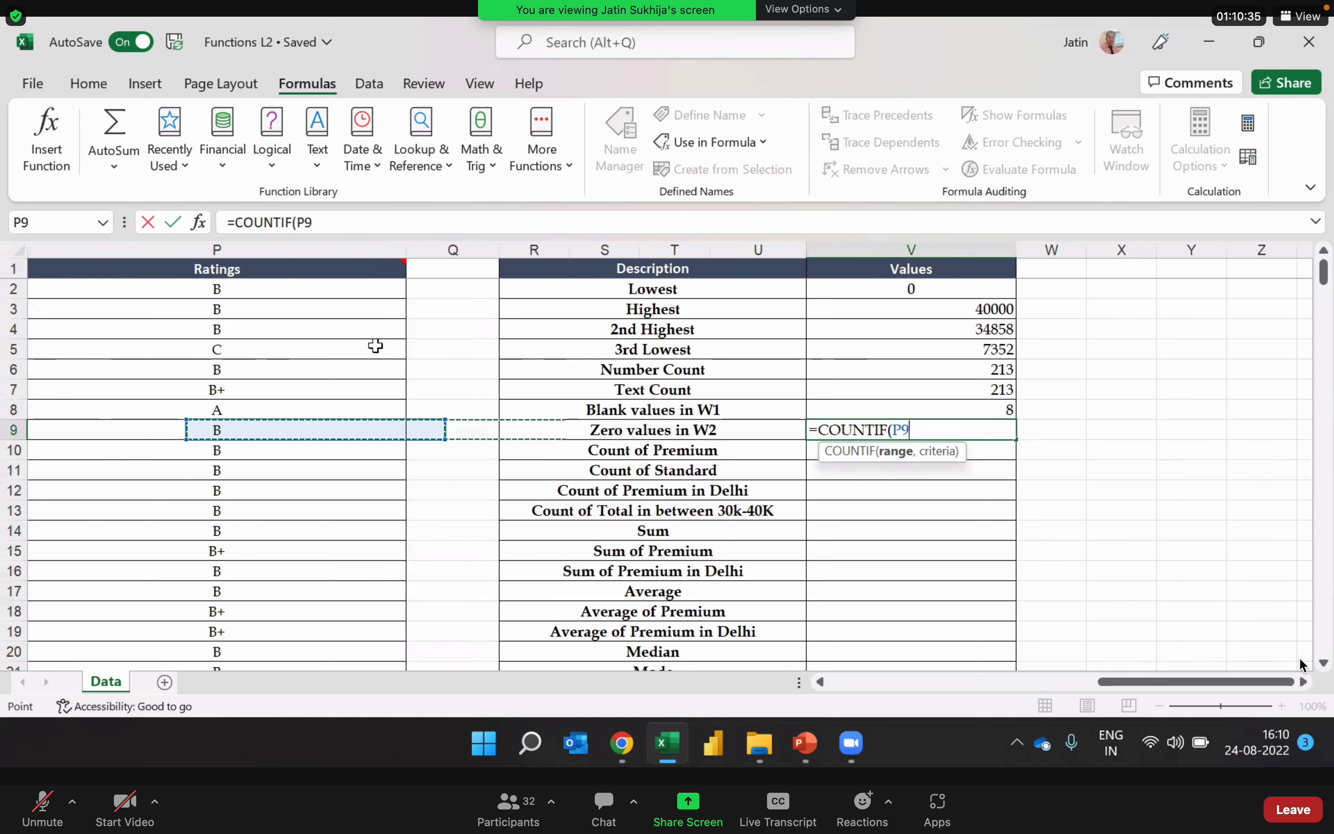
key("Left")
key("Left")
key("Left")
key("Left")
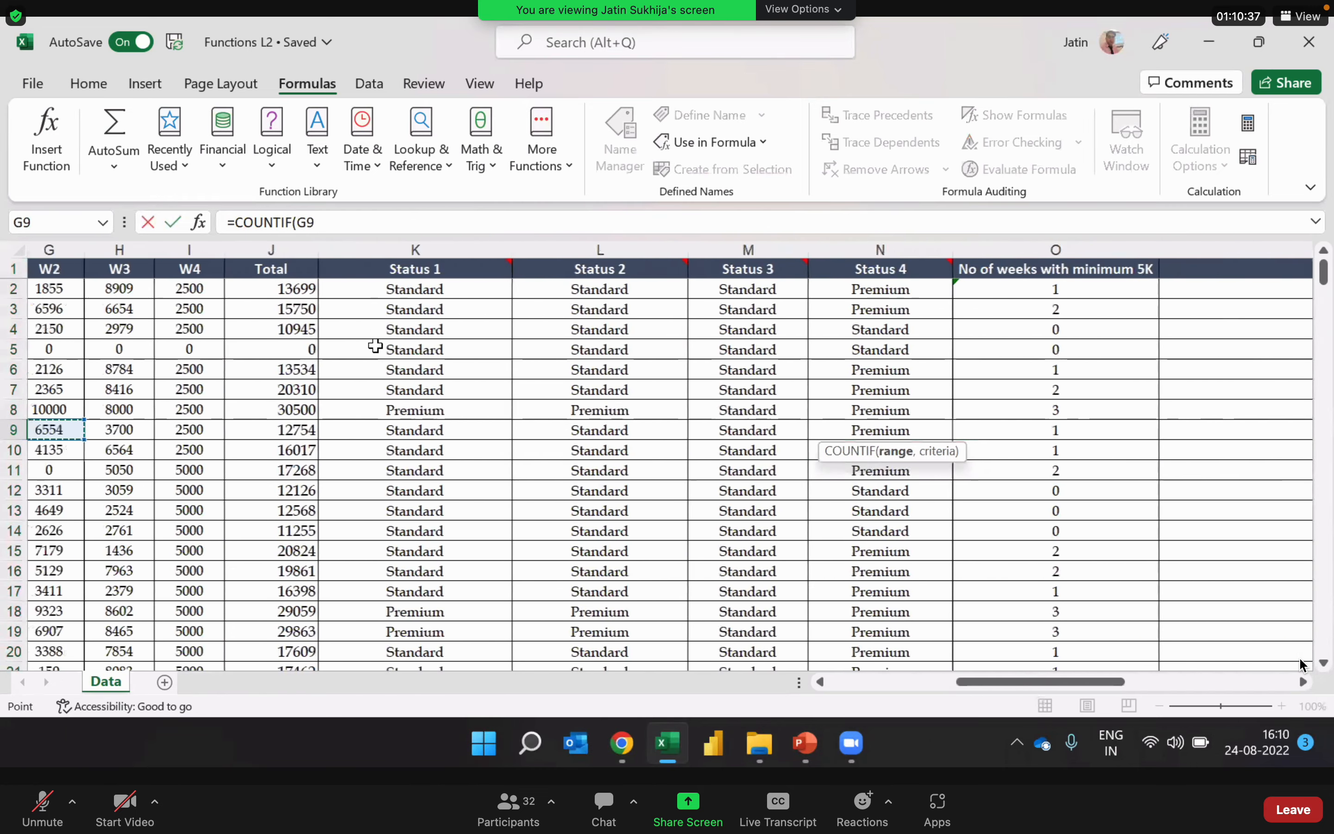
key("Right")
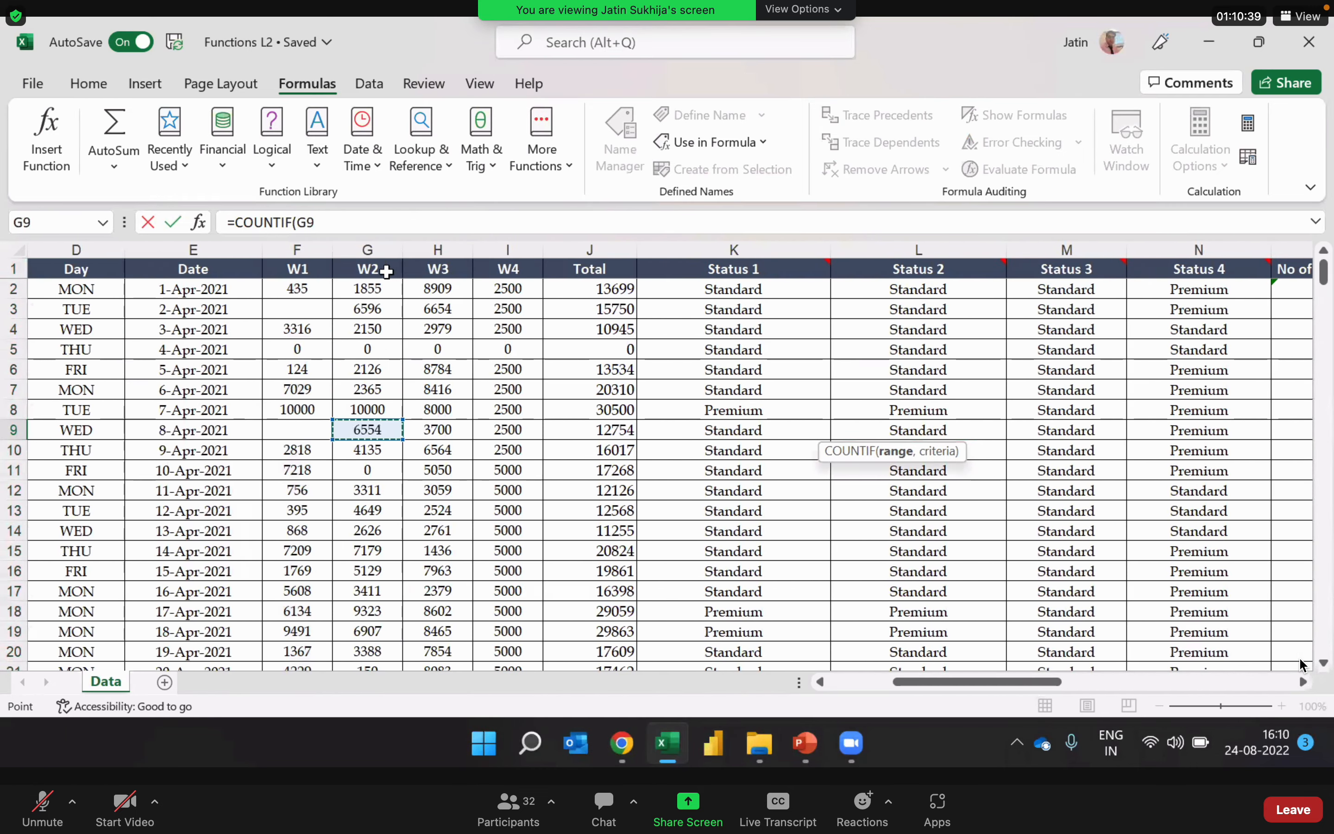
left_click(368, 249)
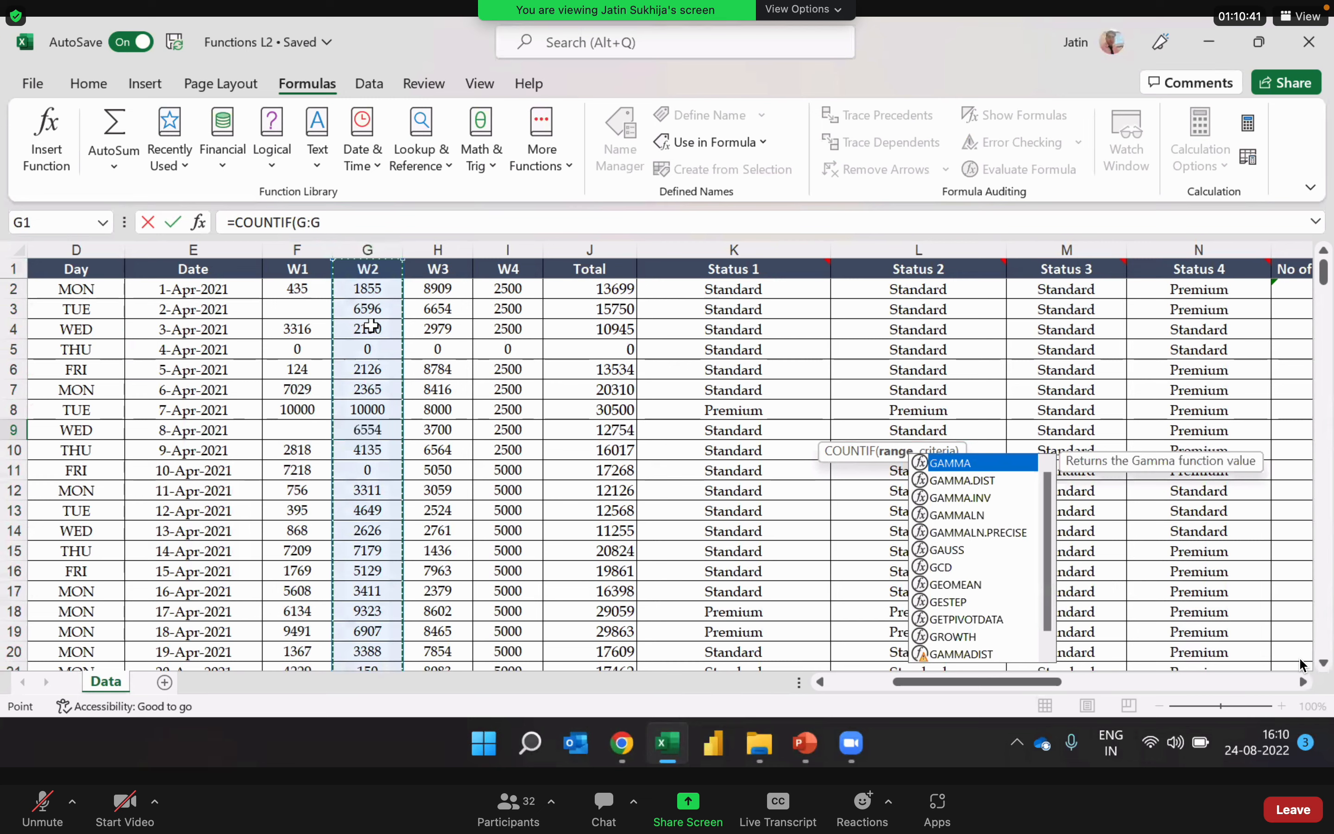
Step: Add 0 as the criterion, enter =COUNTIF(G:G,0) in V9 and reselect the cell
left_click(353, 226)
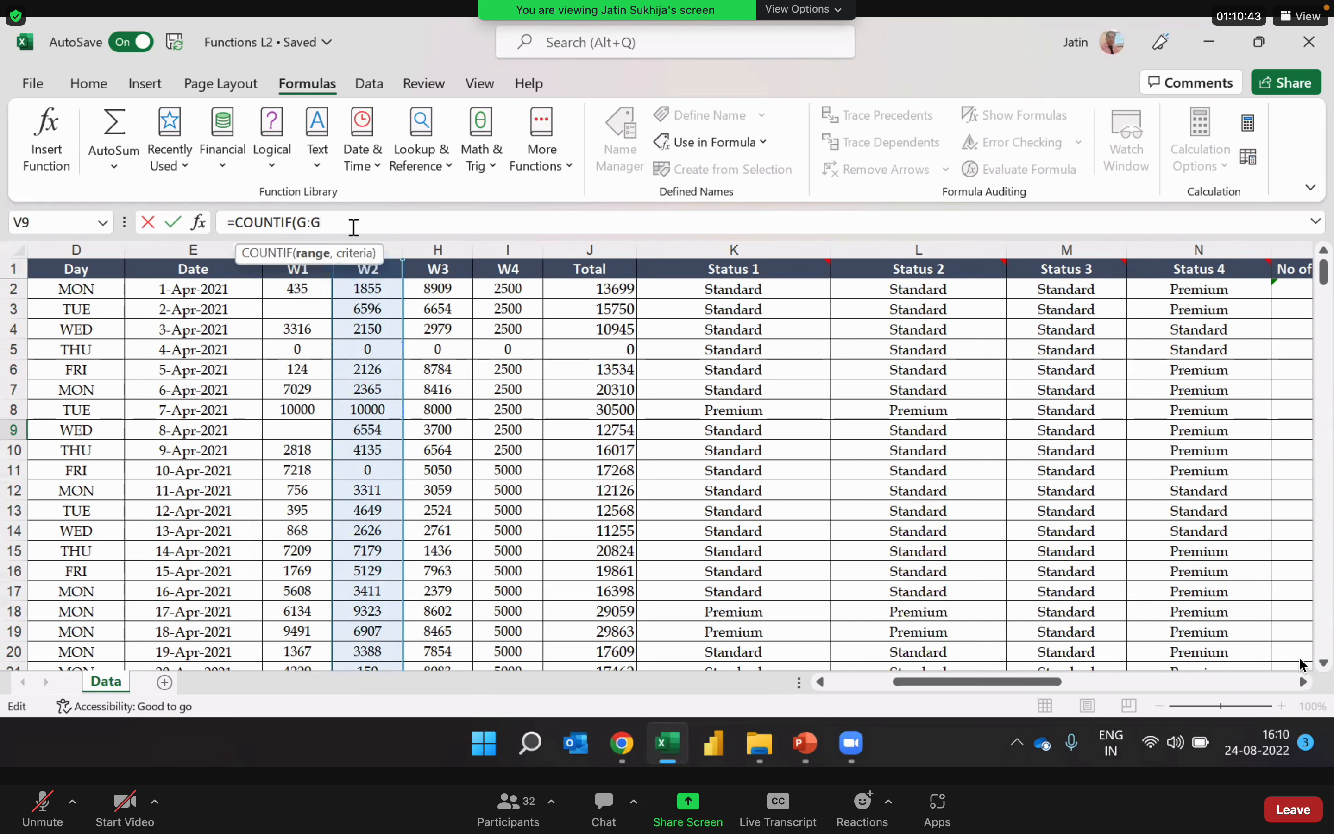
type(",0")
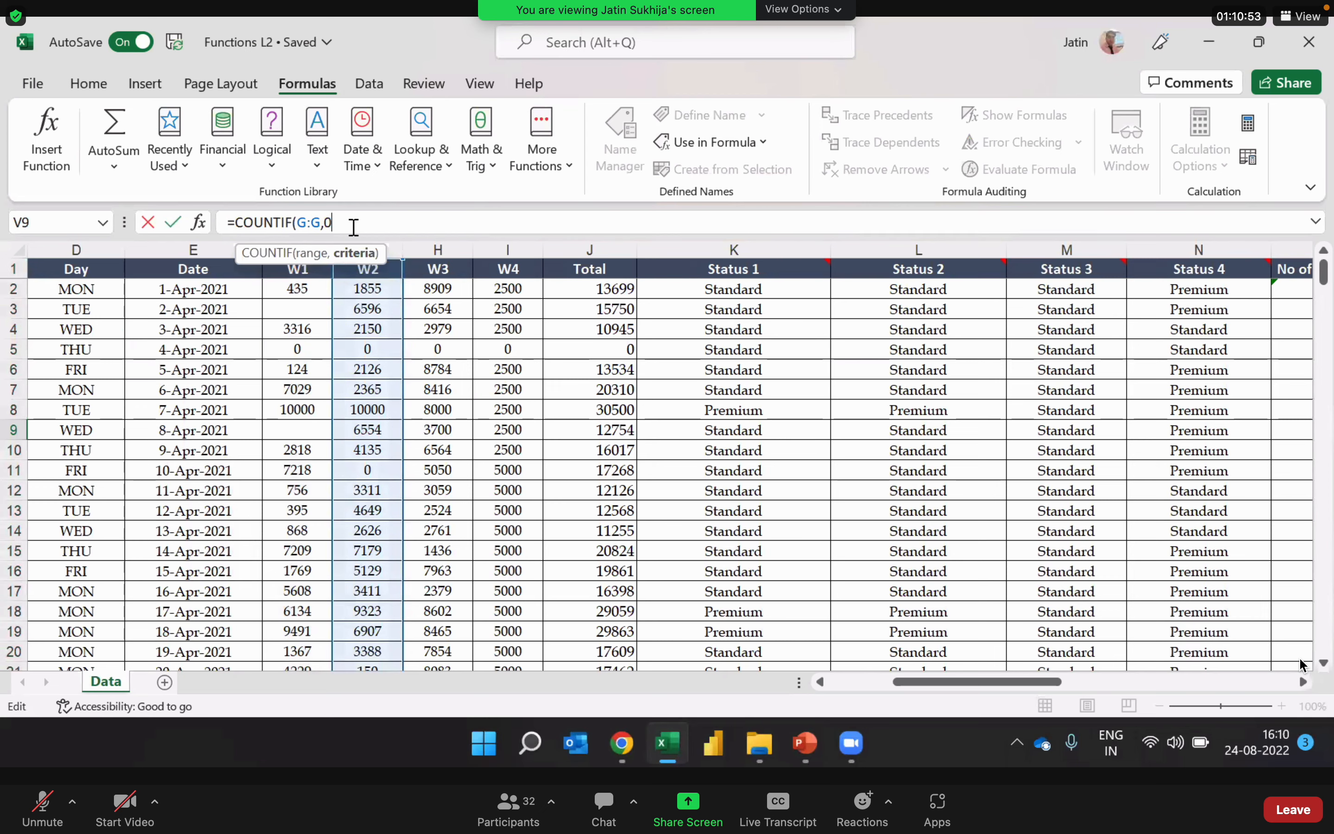
key("Return")
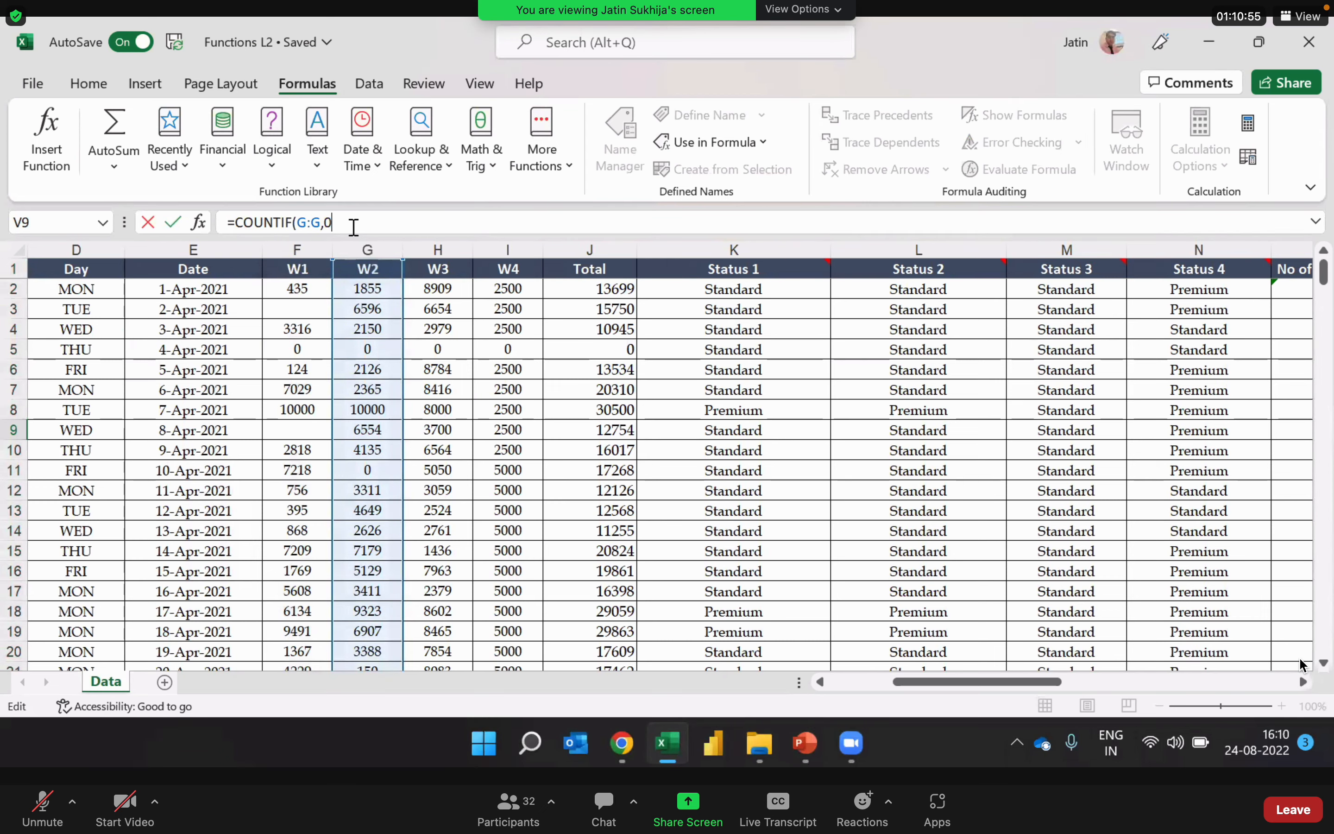
key("Return")
key("Up")
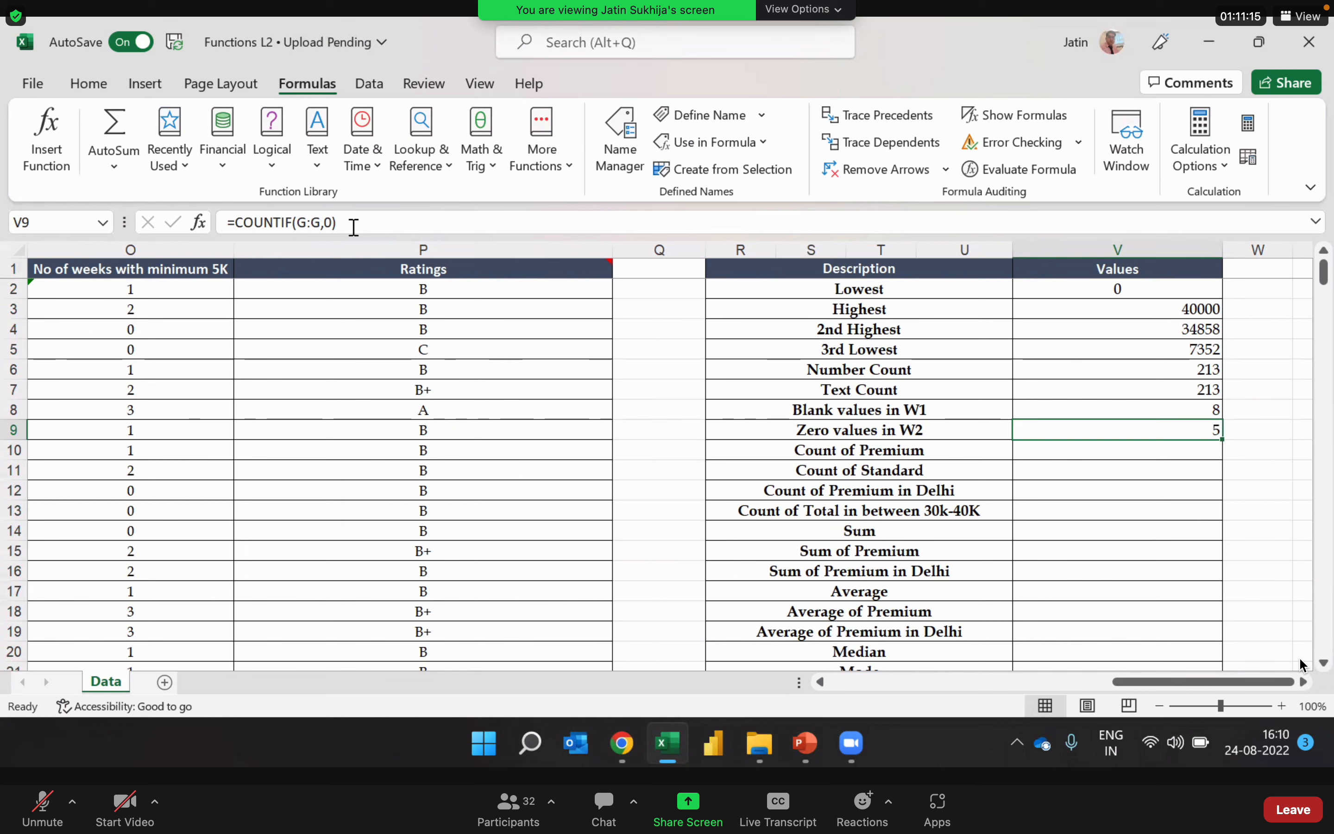
Step: Inspect the range and criteria arguments of the COUNTIF formula in V9 and keep it as entered
key("Left")
key("Right")
double_click(1101, 431)
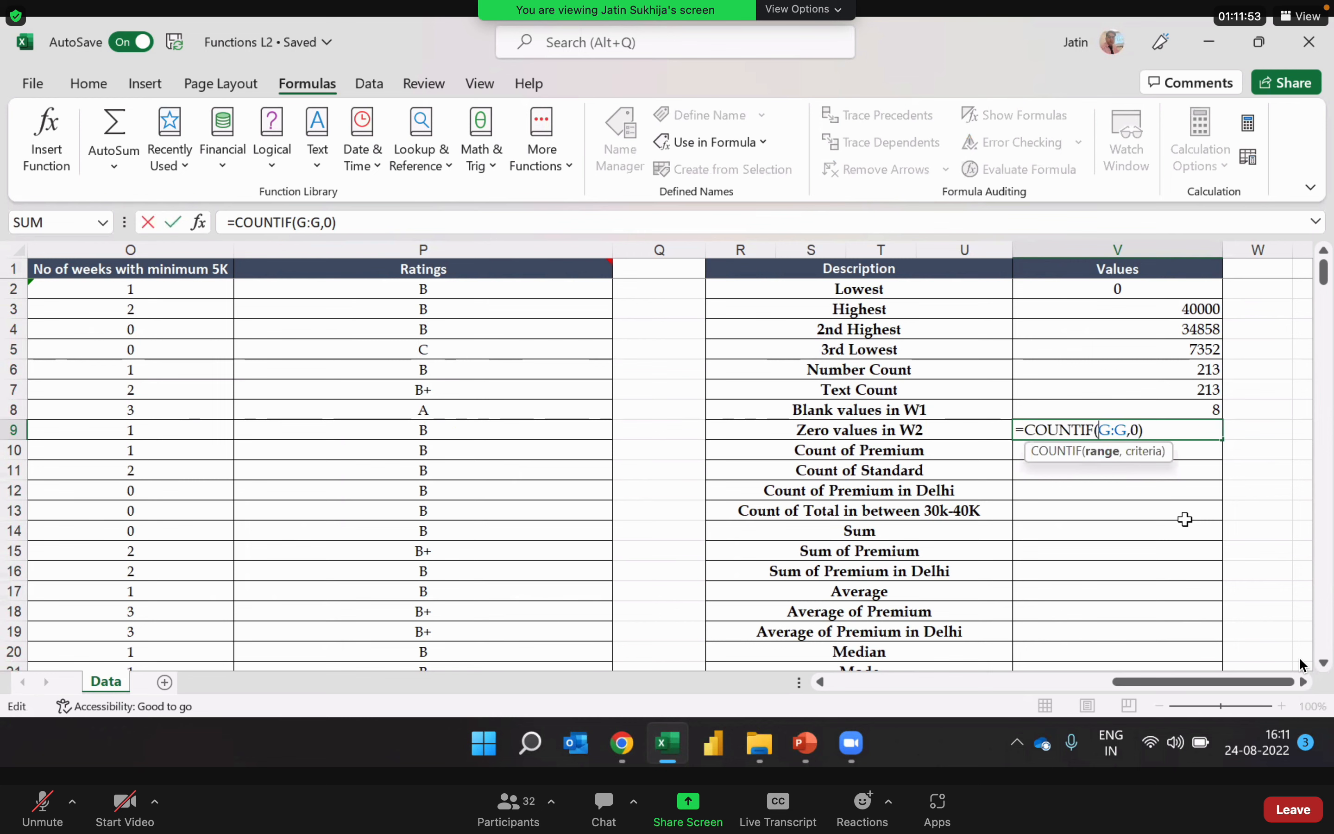
key("Return")
Step: Review the Count of Premium and Count of Standard rows of the summary table
key("Left")
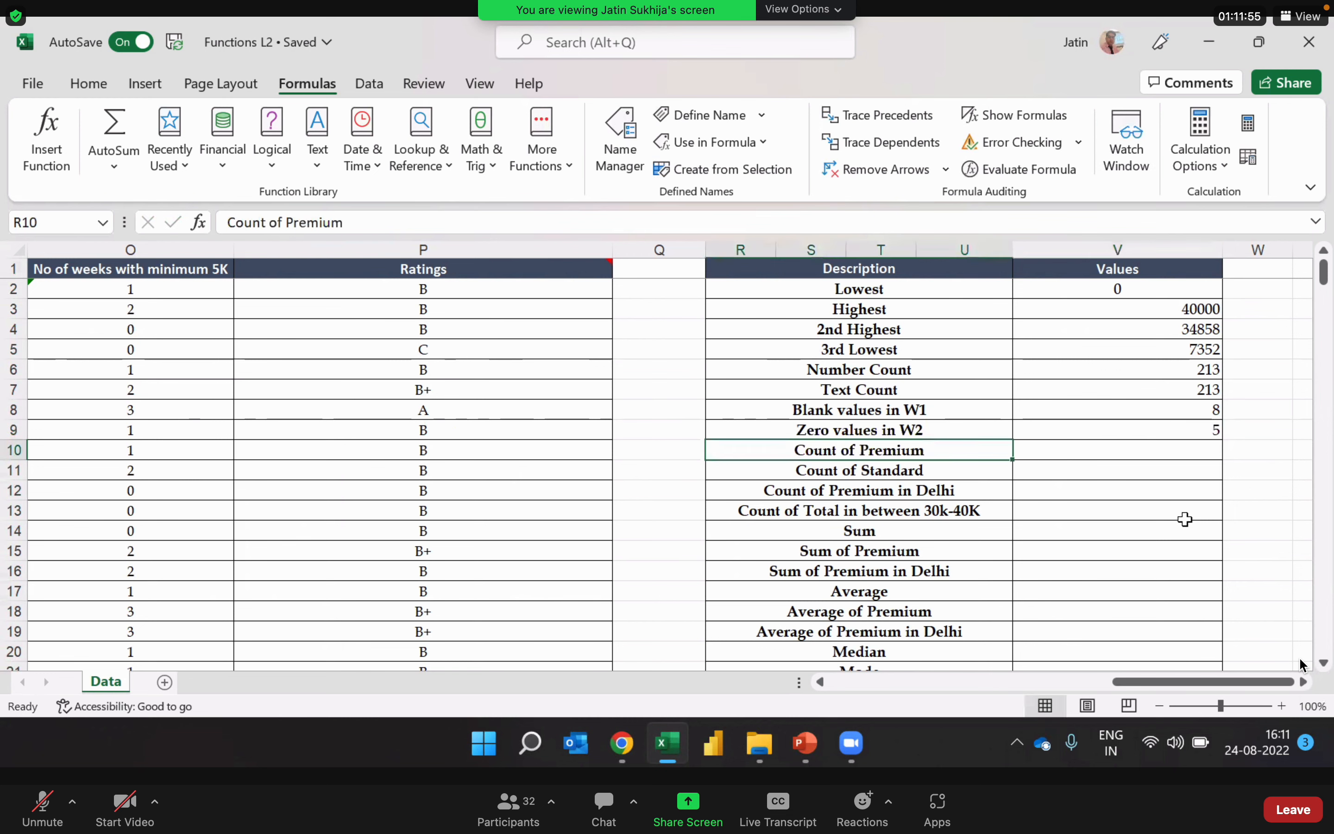
key("Right")
key("Down")
key("Left")
key("Up")
key("Right")
key("Down")
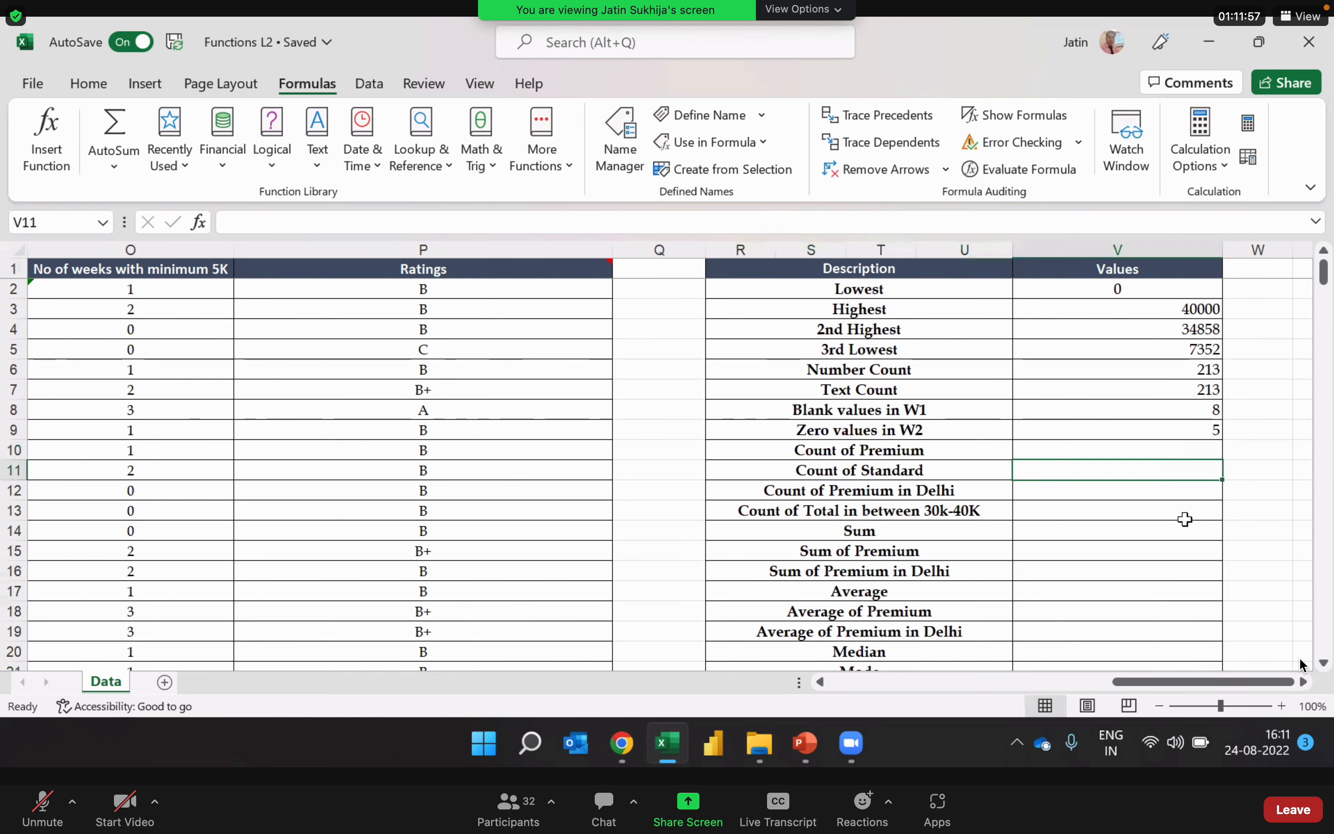
key("Left")
key("Up")
key("Right")
Step: Examine the Status 1 column K, which holds the Premium and Standard labels, and its IF formula in K12
key("Left")
key("Left")
key("Left")
key("Left")
key("Left")
key("Left")
key("Left")
key("Left")
key("Left")
key("Left")
key("Left")
key("Left")
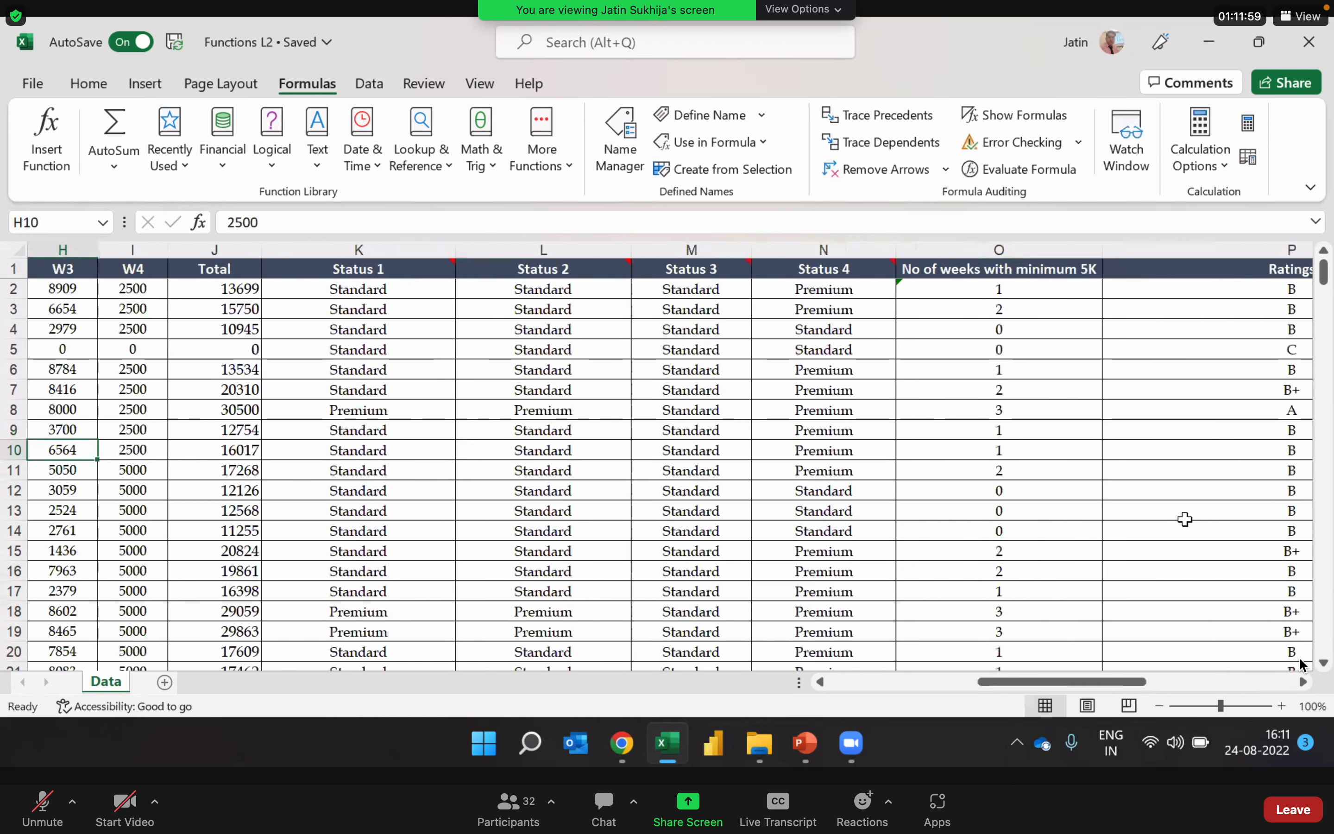
key("Right")
key("Right")
key("Right")
key("Right")
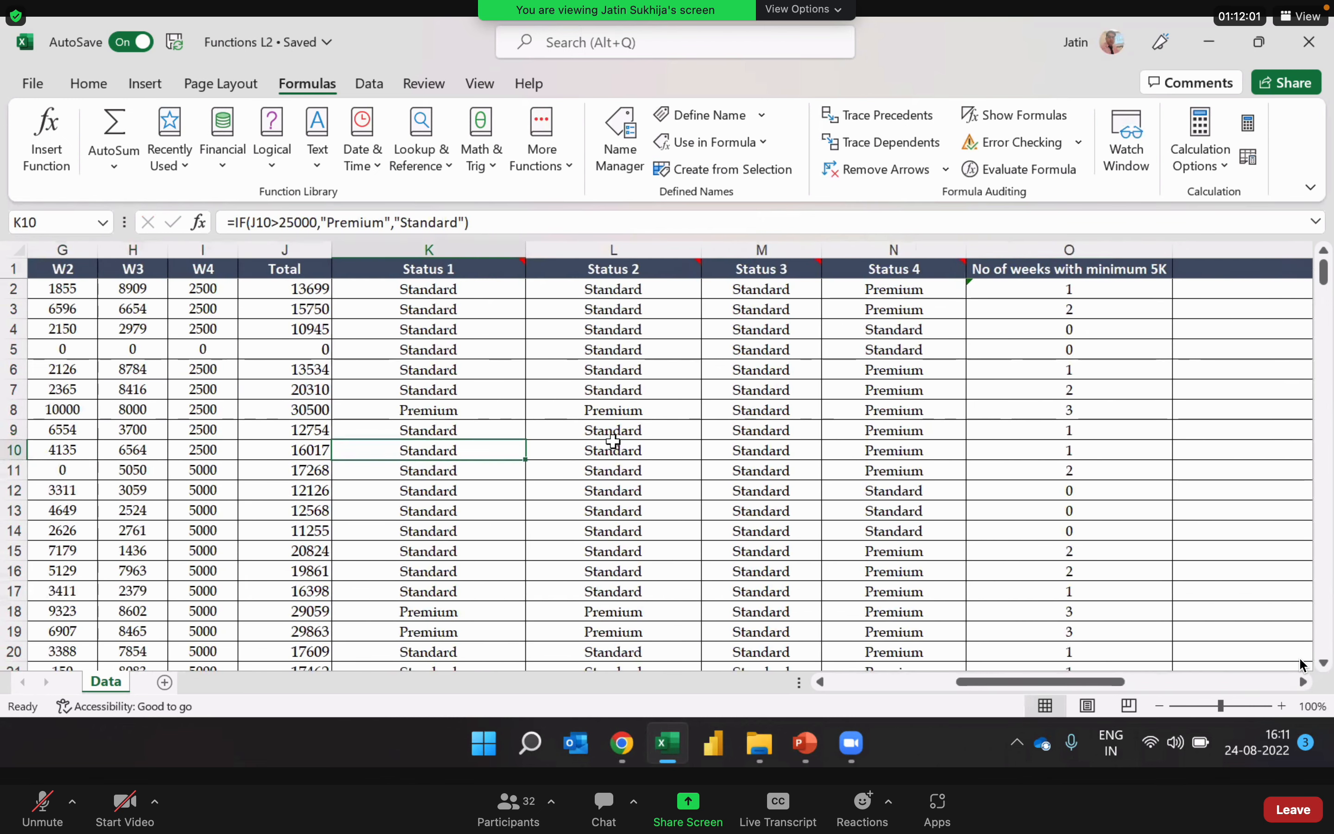
left_click(409, 252)
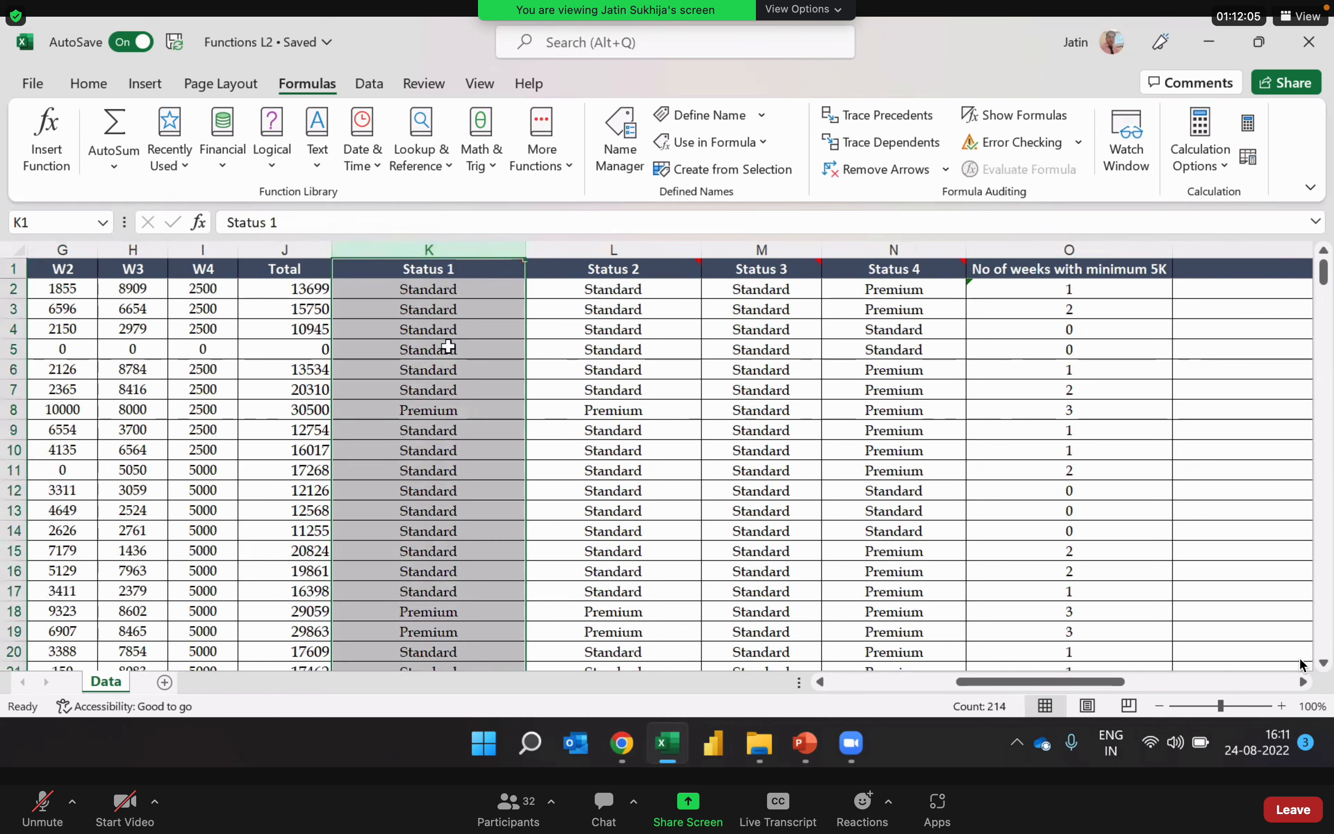
left_click(453, 491)
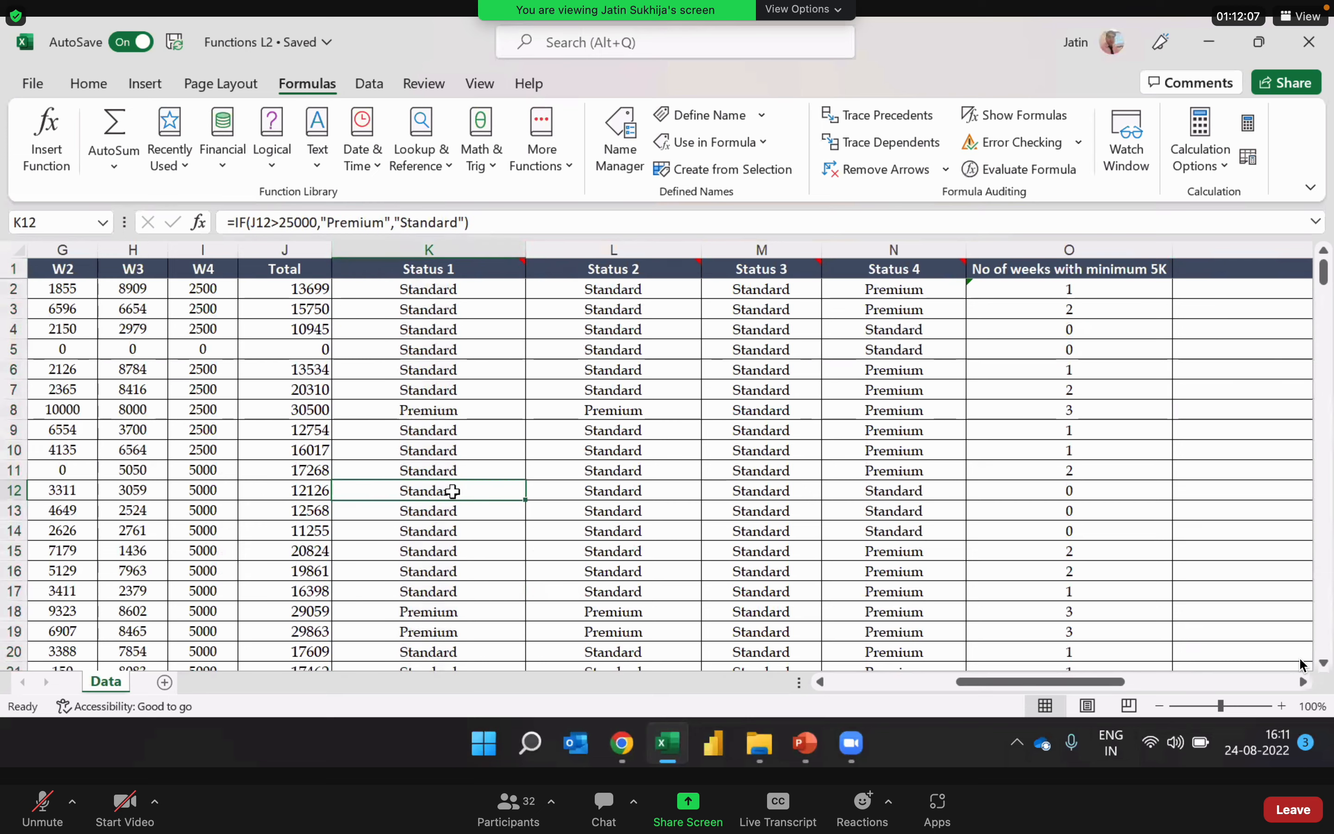
Step: Return from the Status 1 column to the Count of Premium value cell V10 in the summary table
key("Right")
key("Right")
key("Right")
key("Right")
key("Right")
key("Right")
key("Right")
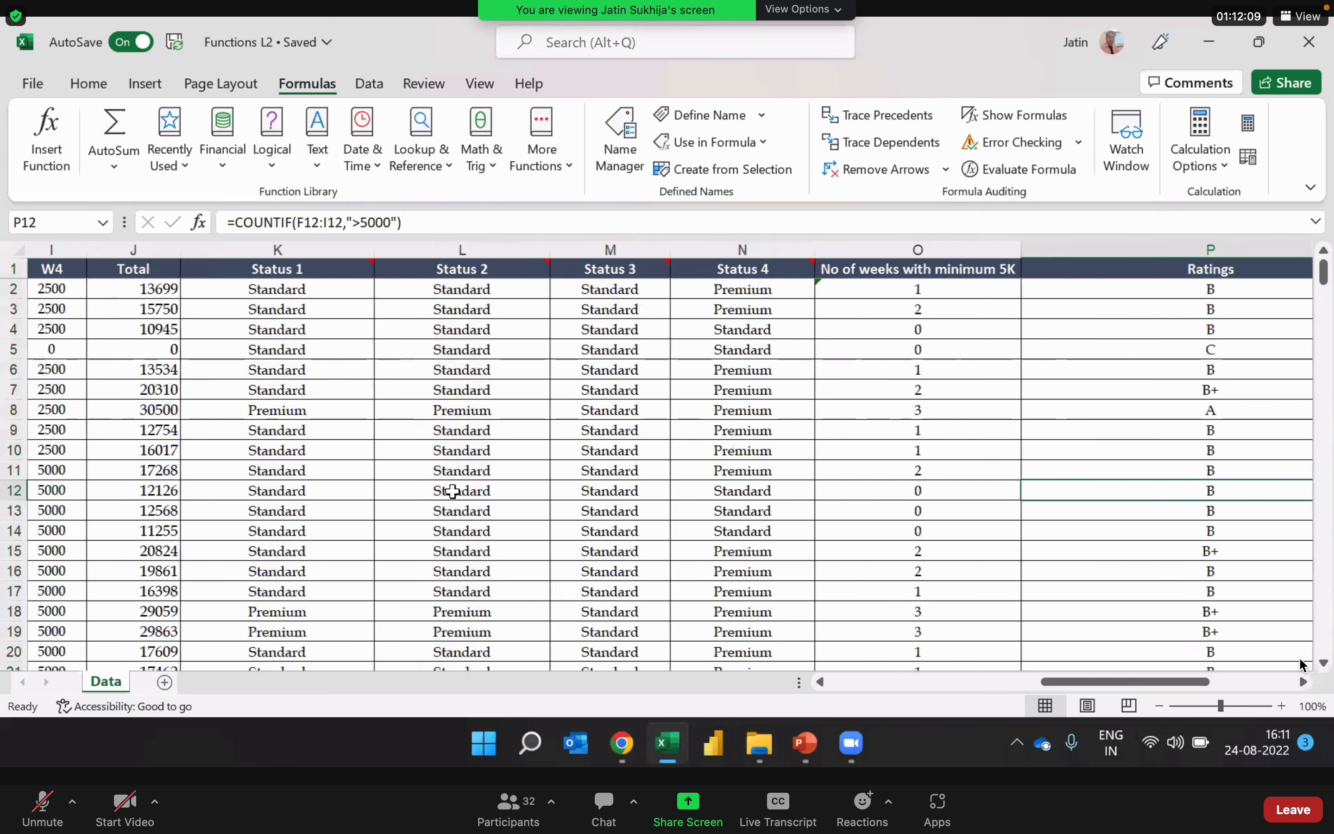
key("Right")
key("Right")
key("Left")
key("Up")
key("Up")
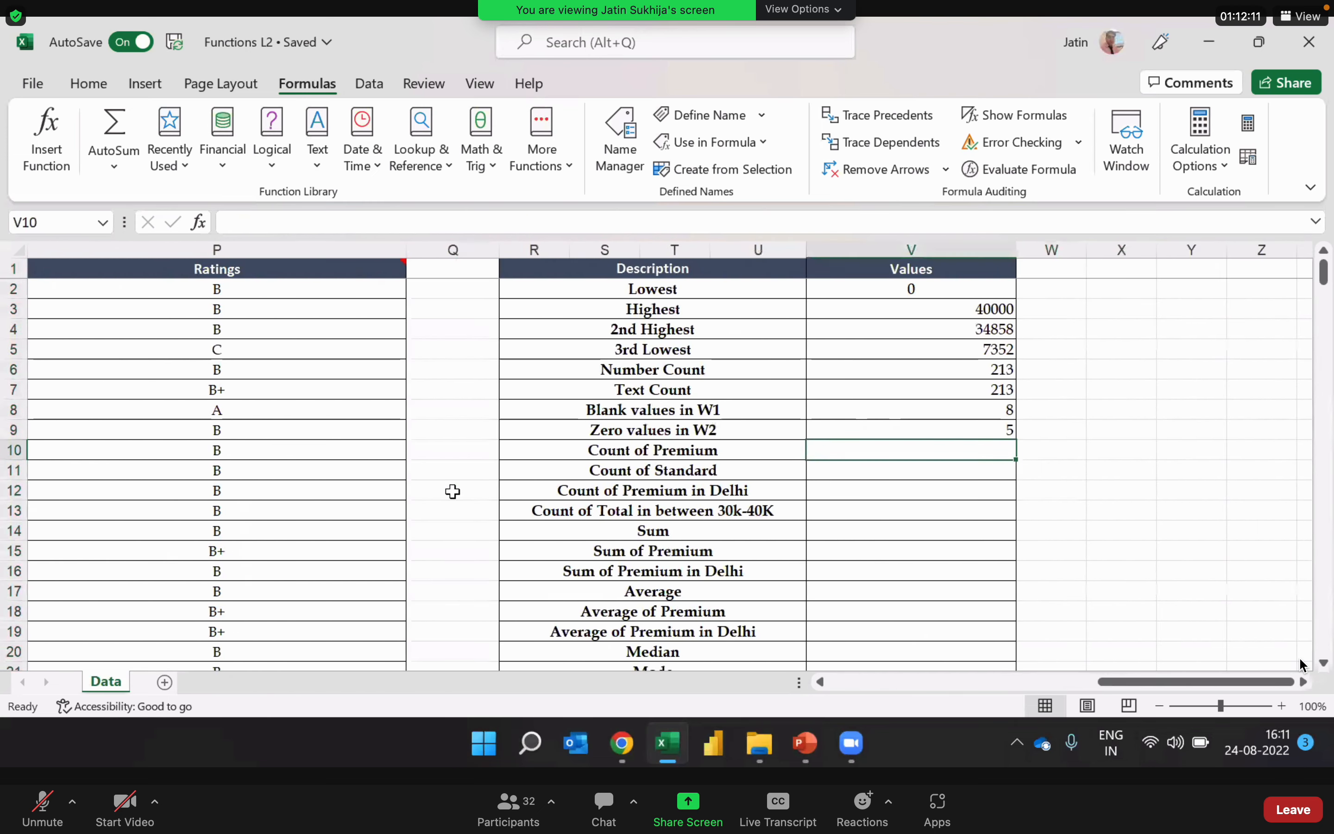
key("Down")
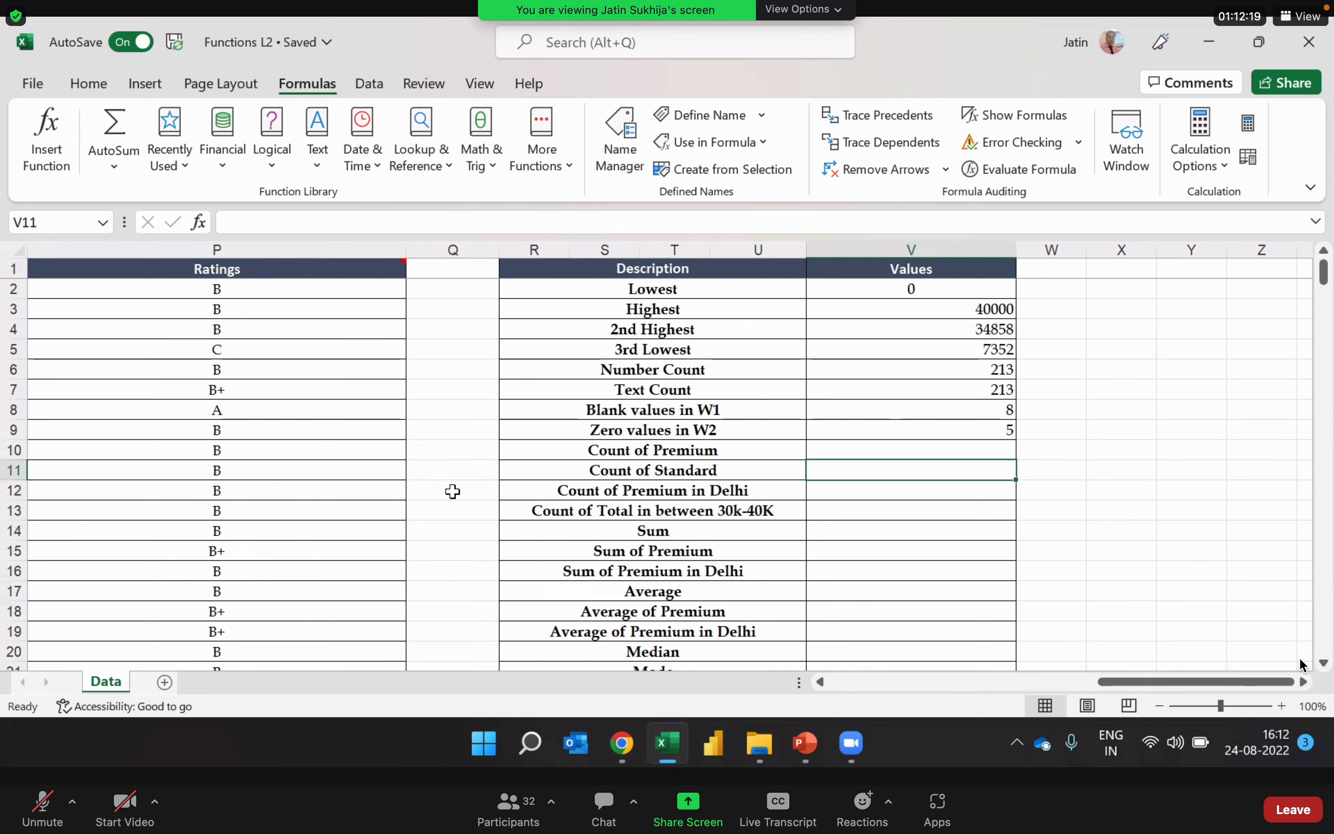
key("Up")
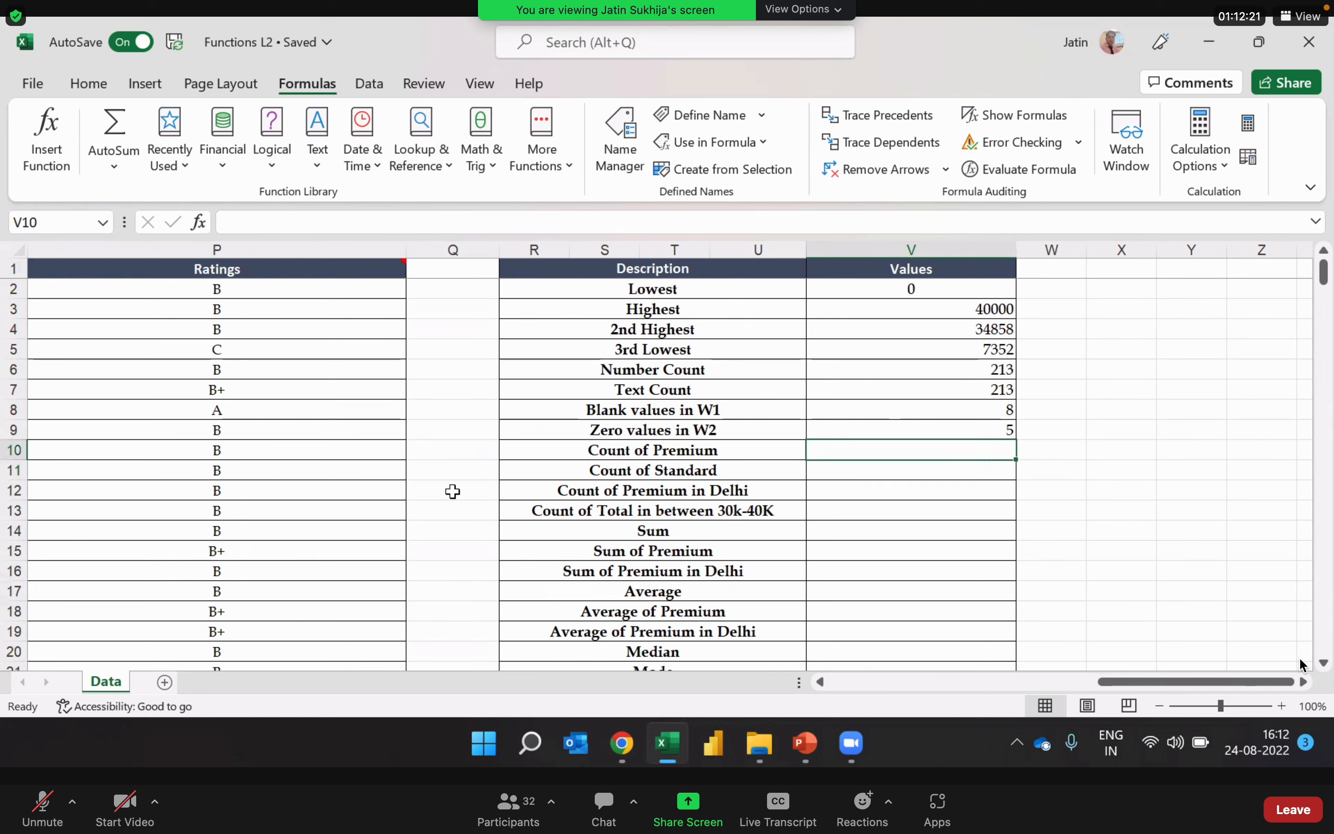
key("Left")
key("Right")
key("Down")
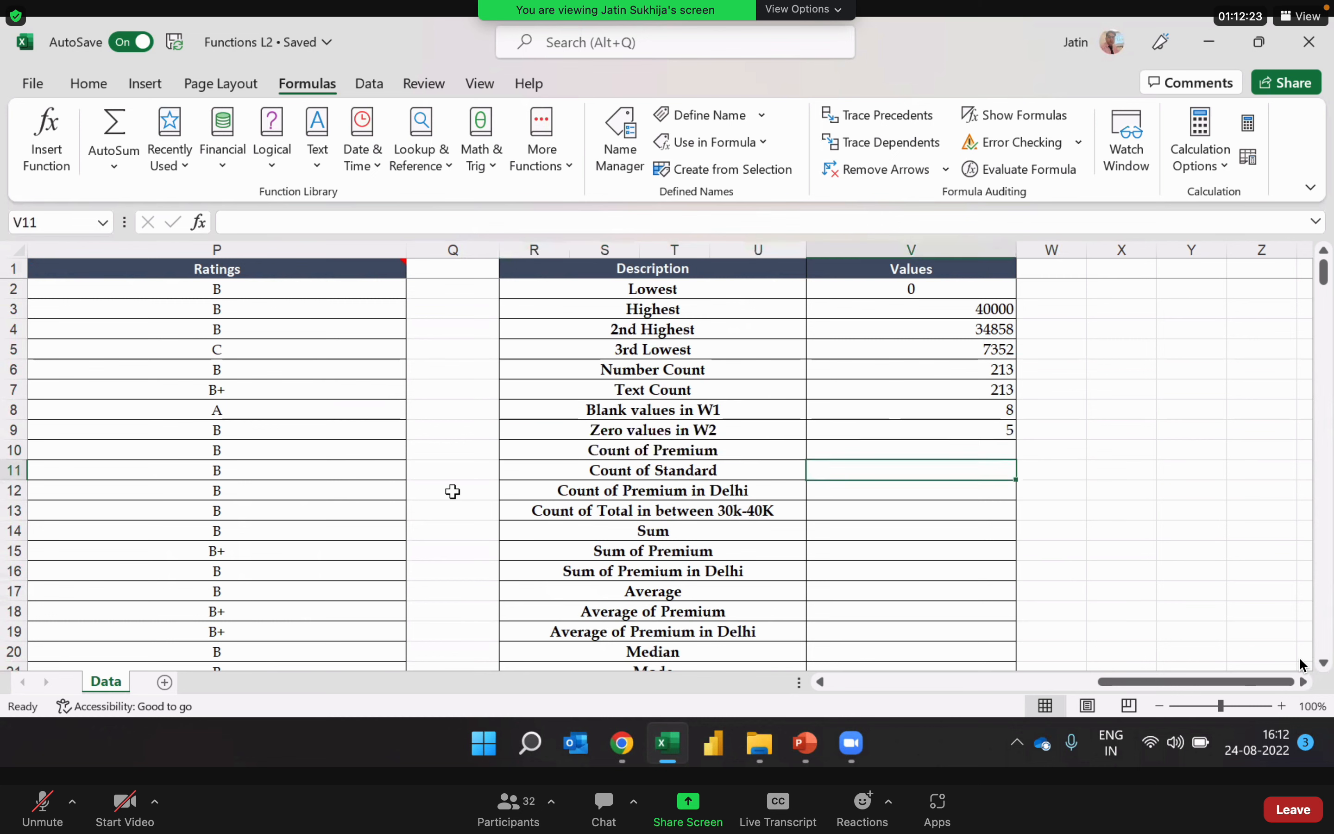
key("Left")
key("Up")
key("Right")
key("Down")
key("Left")
key("Up")
key("Right")
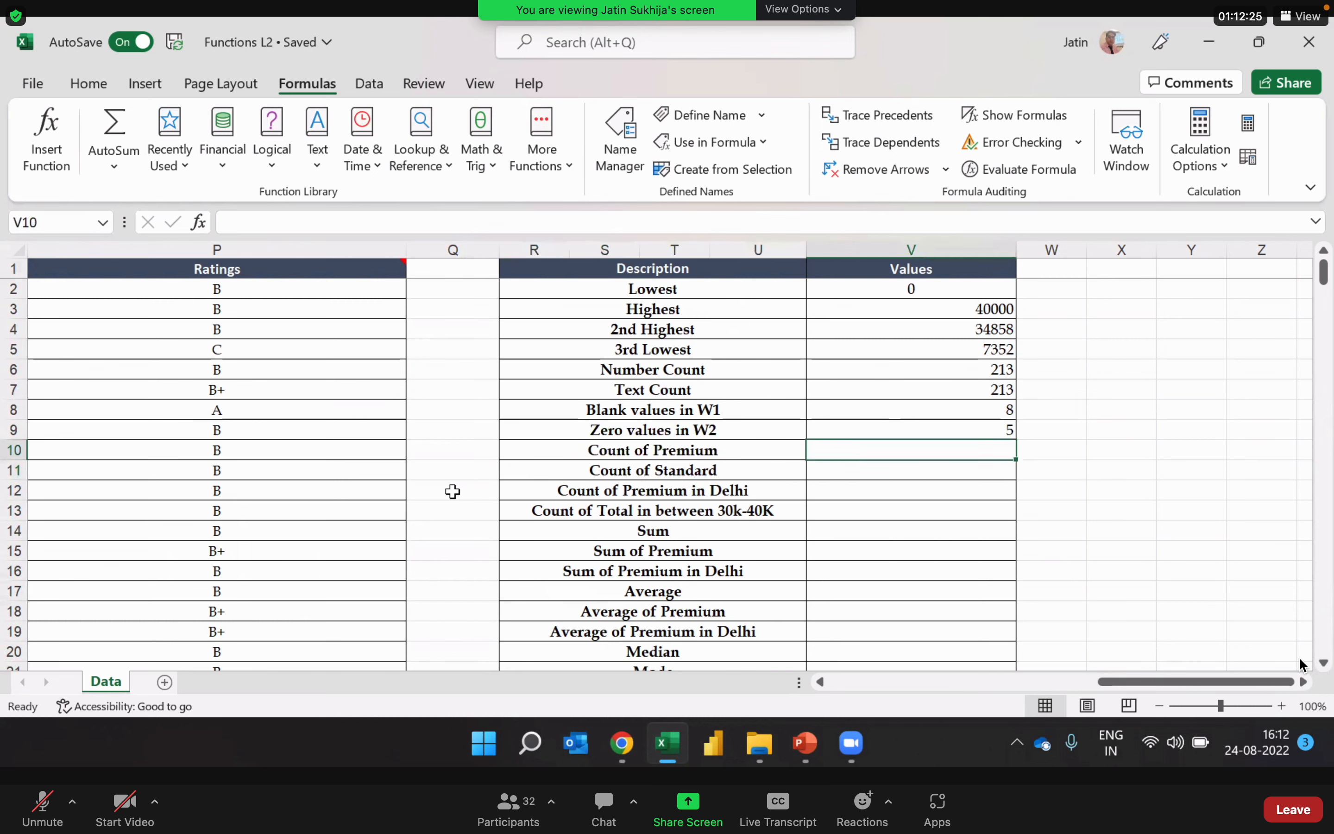
key("Down")
key("Left")
key("Up")
key("Right")
key("Down")
key("Left")
key("Up")
key("Right")
Step: Send "53 premium" and "160 standard" to Everyone in the Zoom meeting chat, and close the chat window
left_click(591, 809)
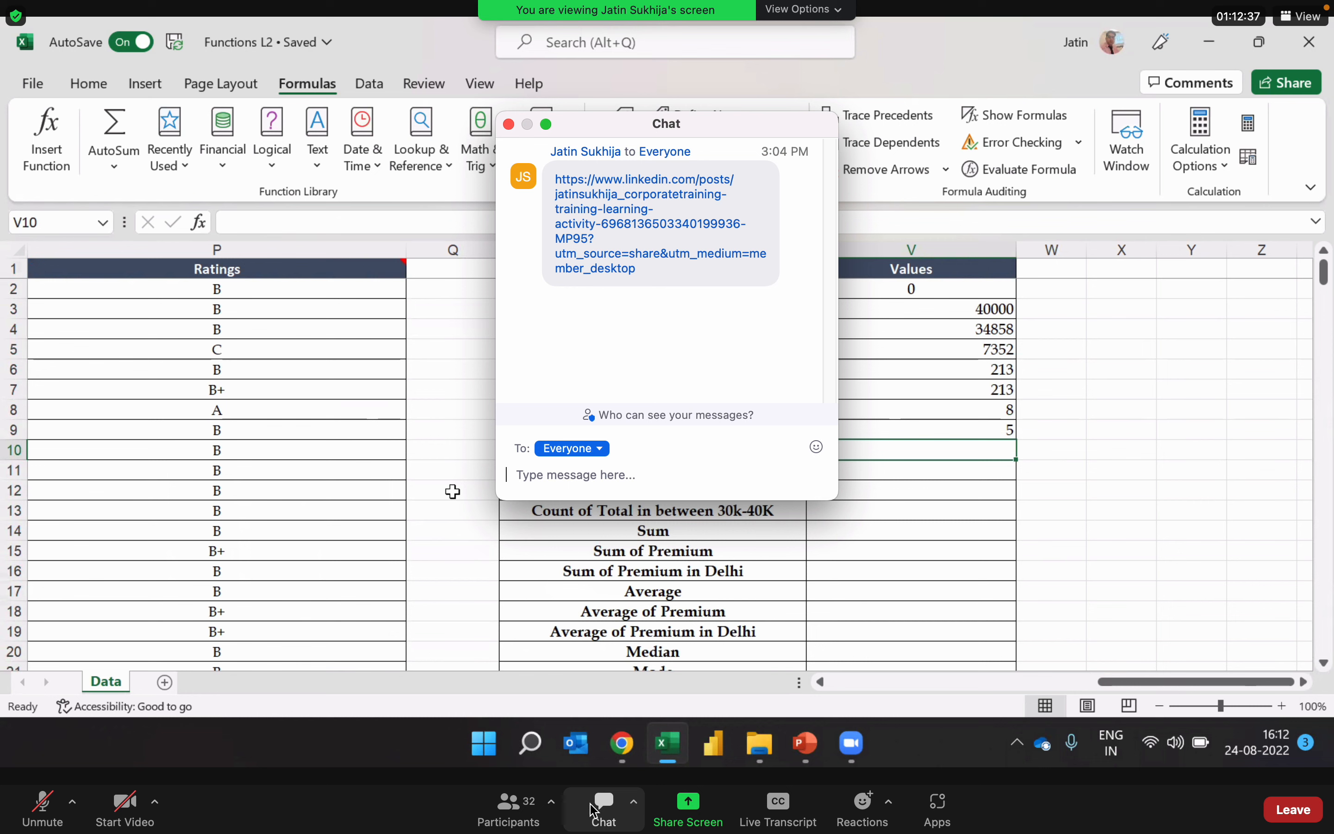
type("53")
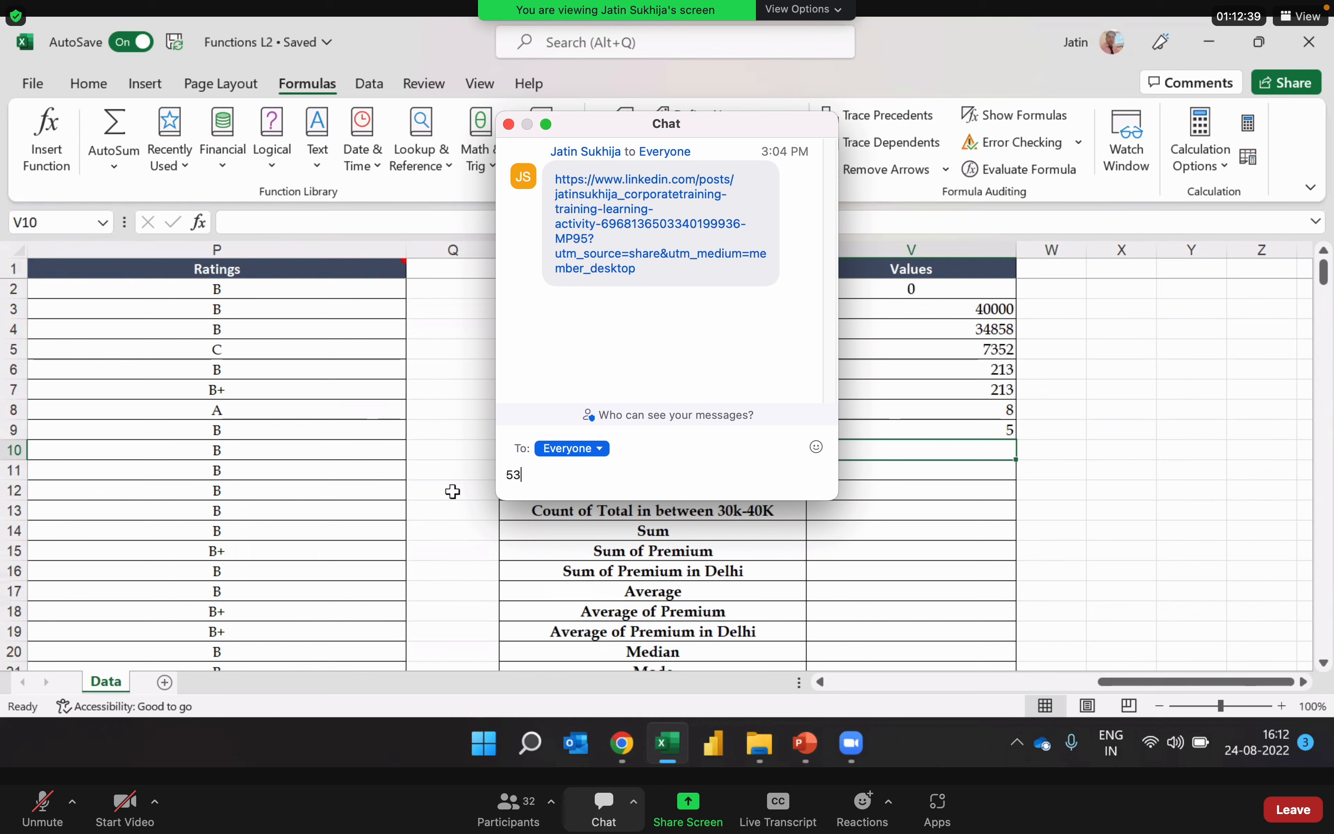
type(" pre")
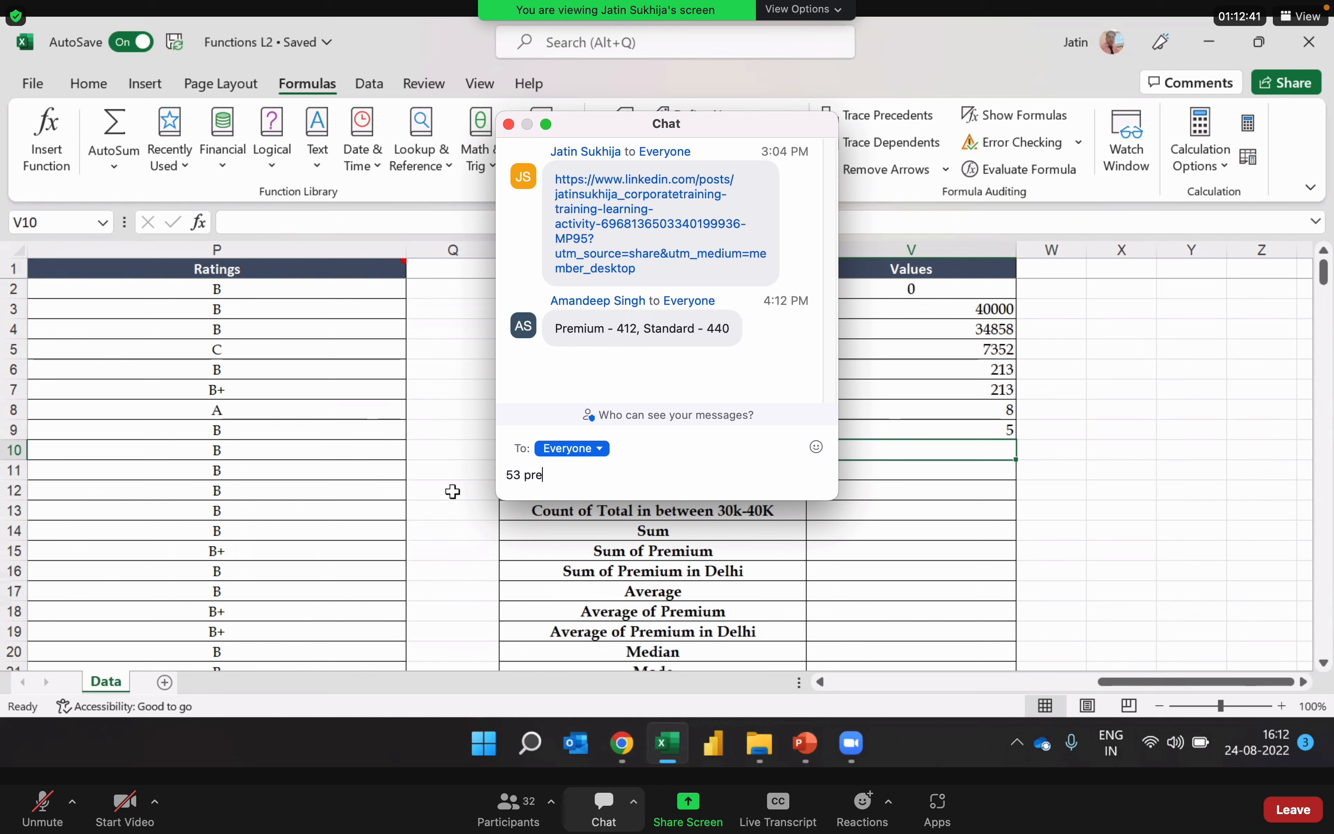
type("mium")
key("Return")
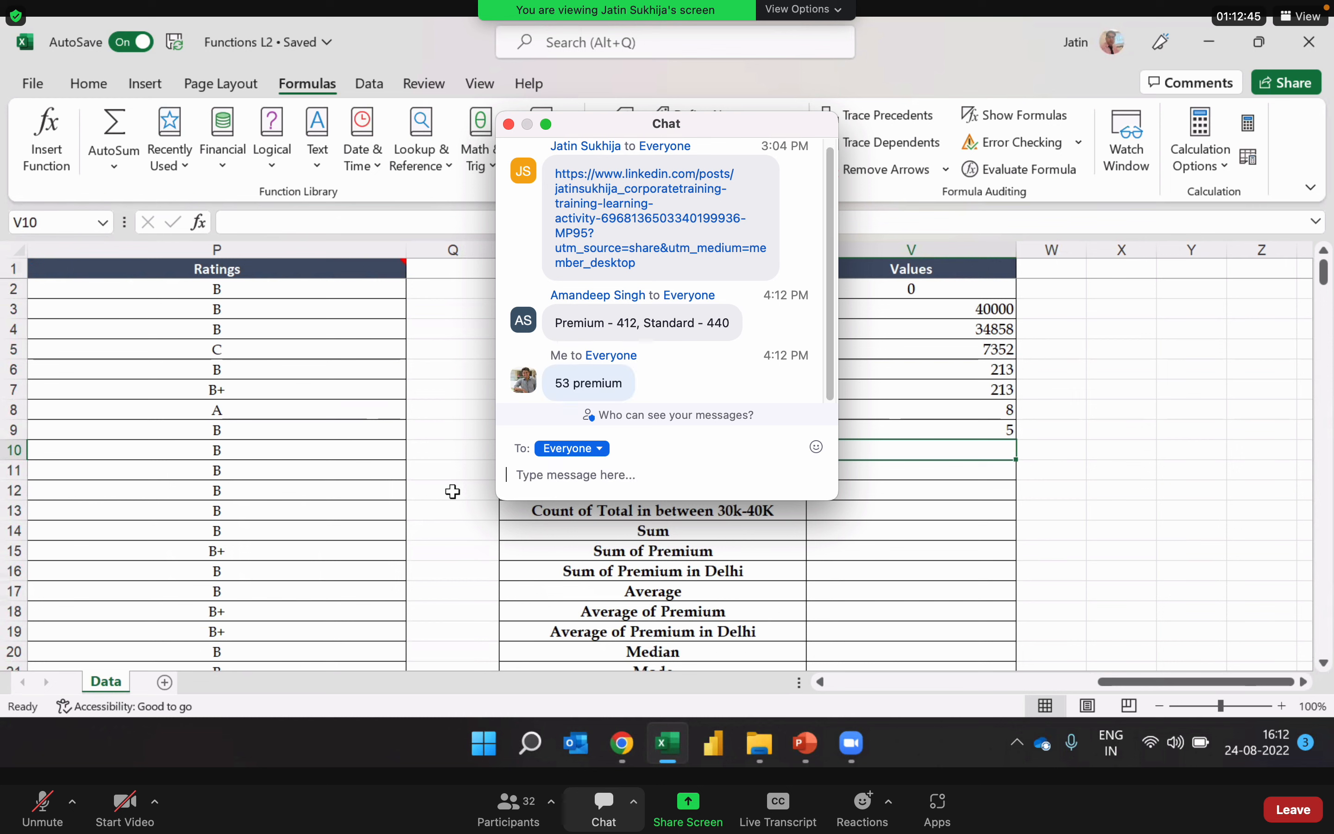
type("160 standard")
key("Return")
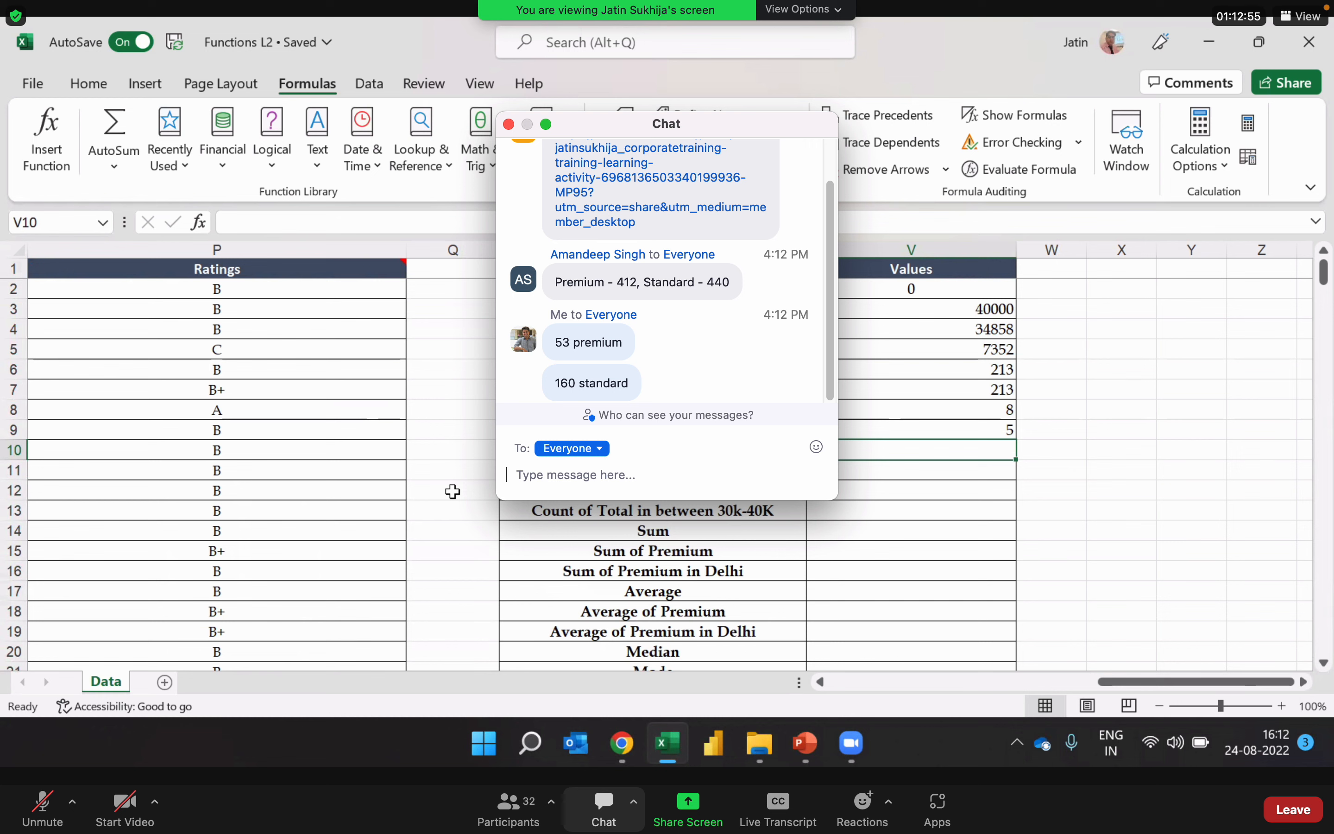
left_click(508, 125)
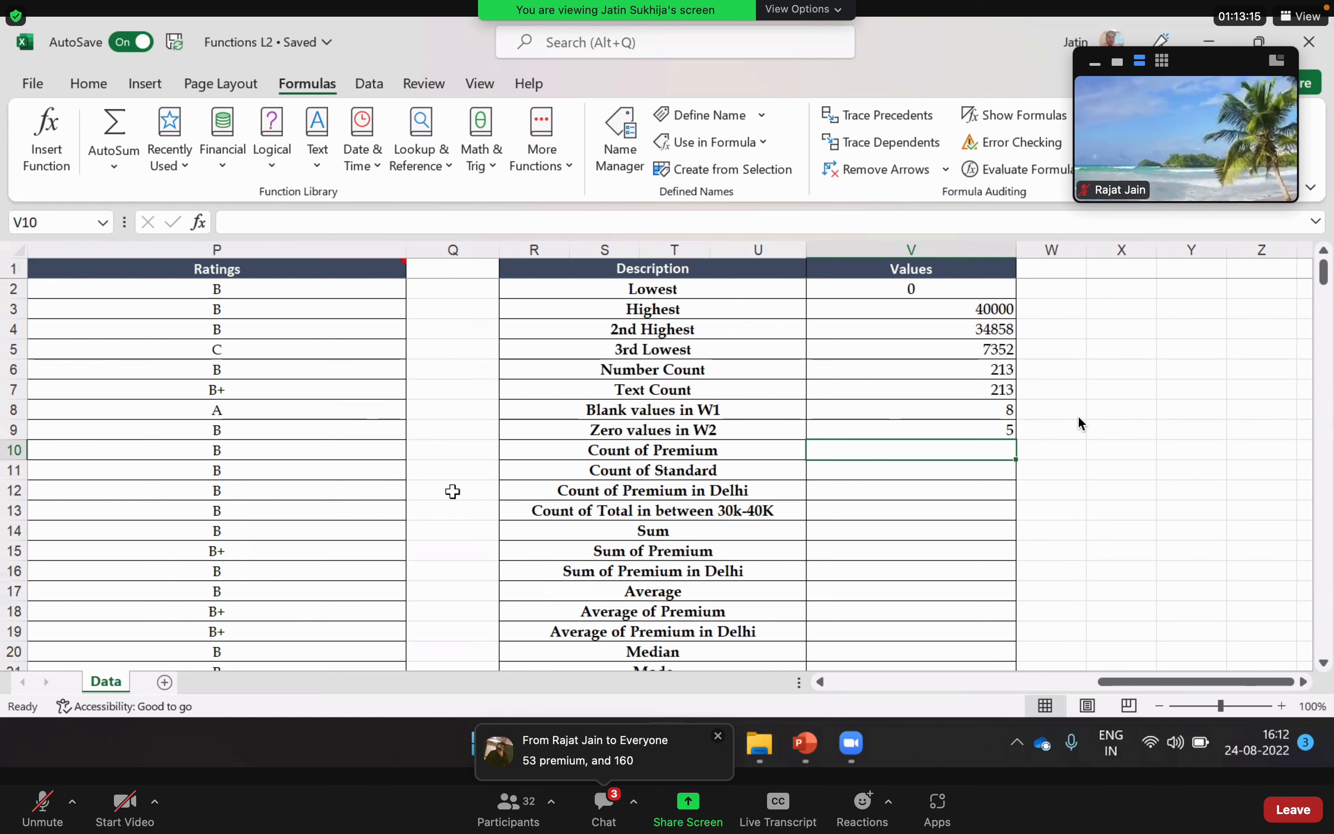
Step: Review the participants' Premium and Standard count answers in the meeting chat and close it
left_click(620, 799)
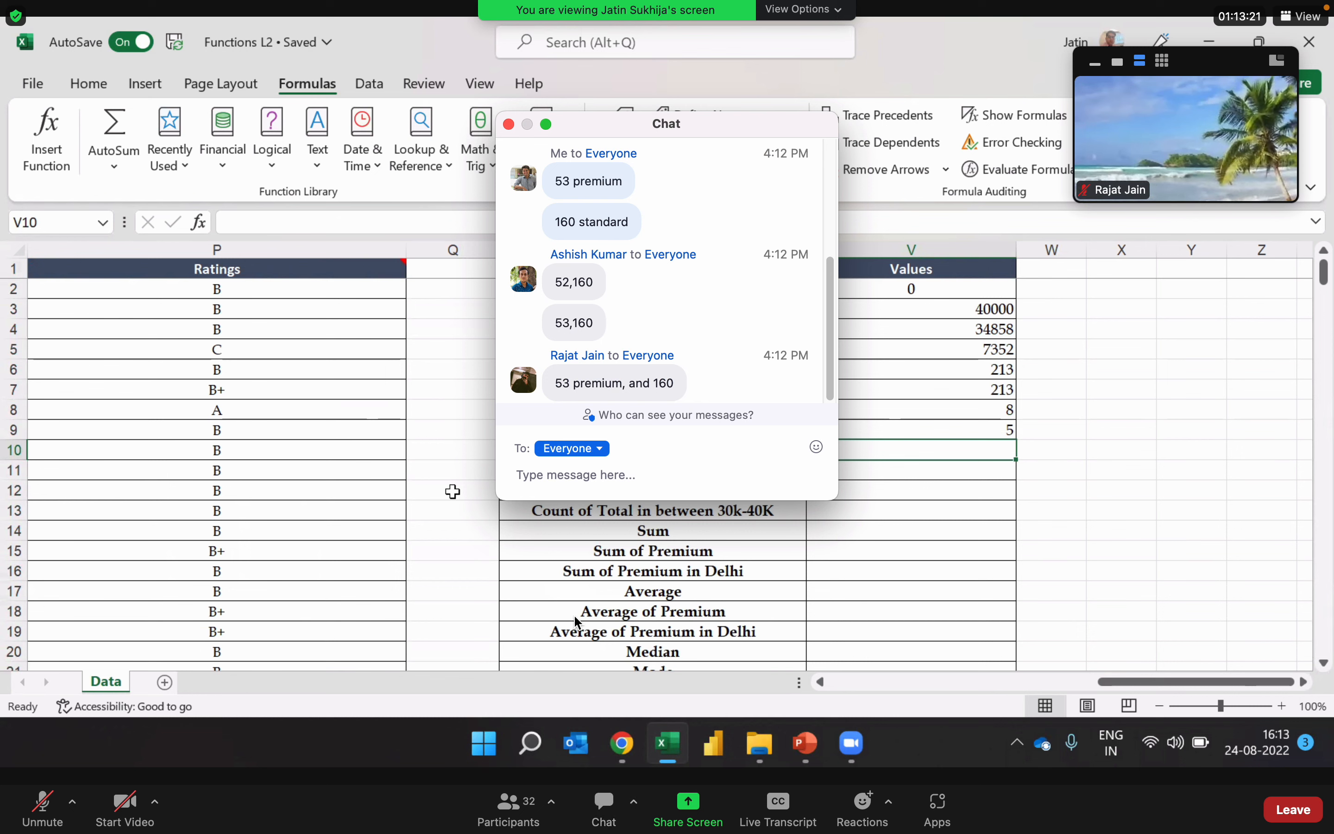
scroll(663, 295, "up", 5)
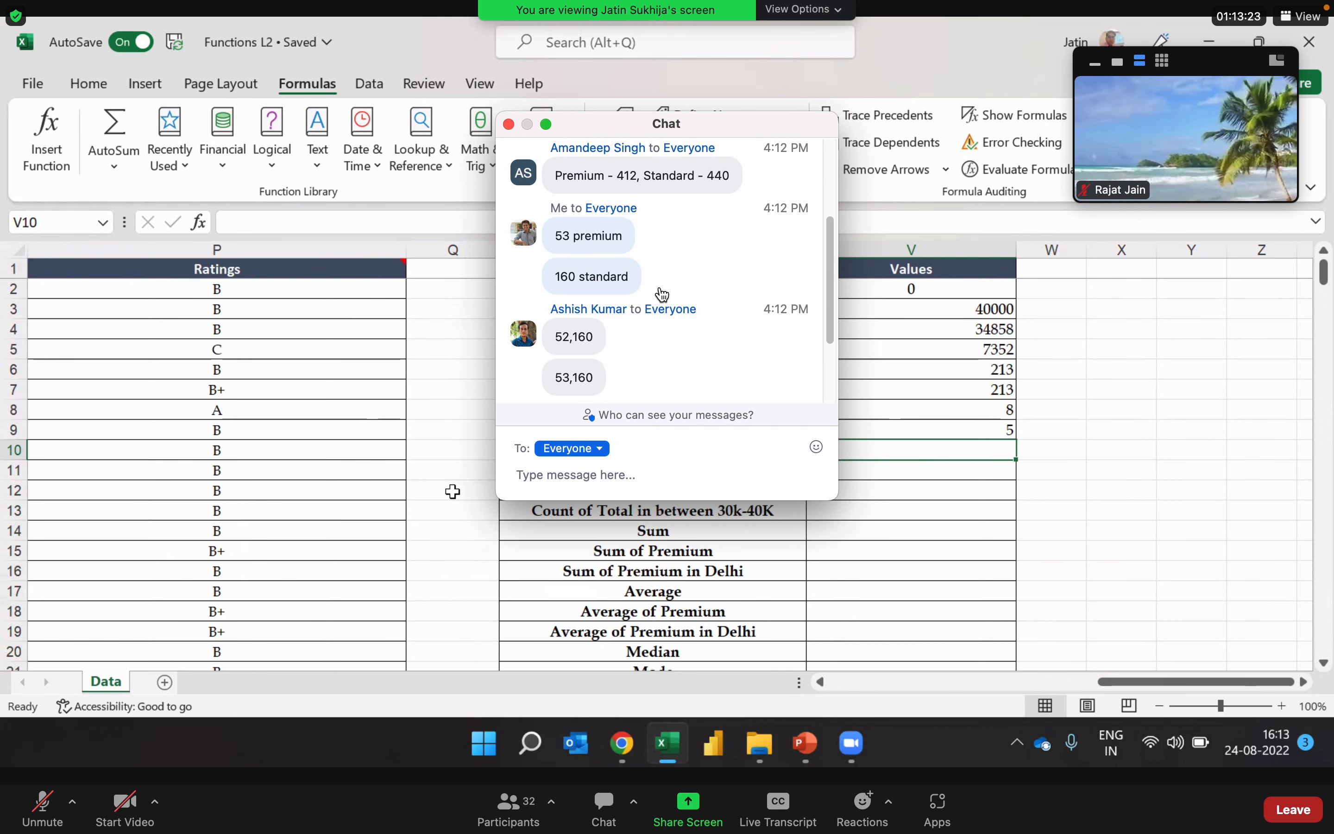
scroll(663, 295, "down", 3)
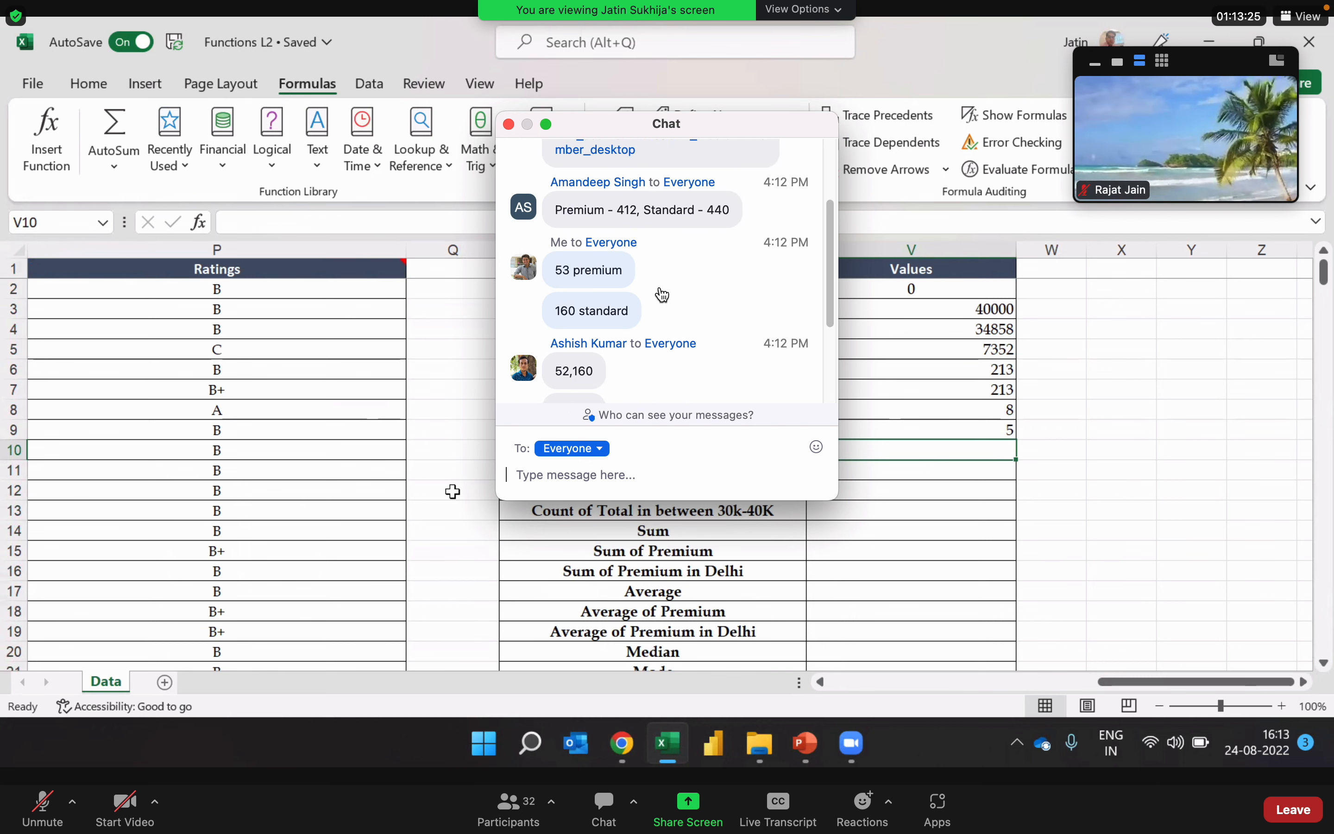
scroll(663, 295, "down", 4)
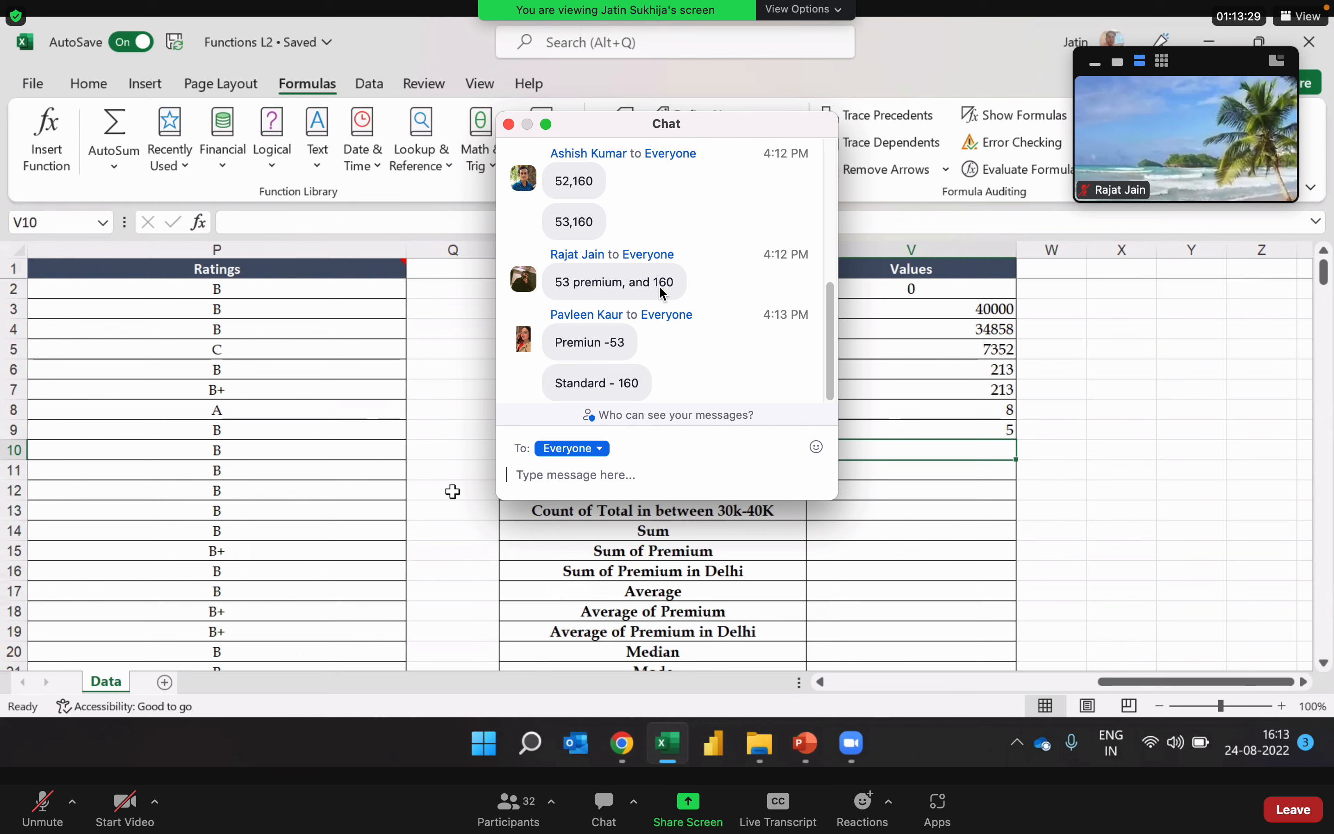
scroll(663, 293, "up", 2)
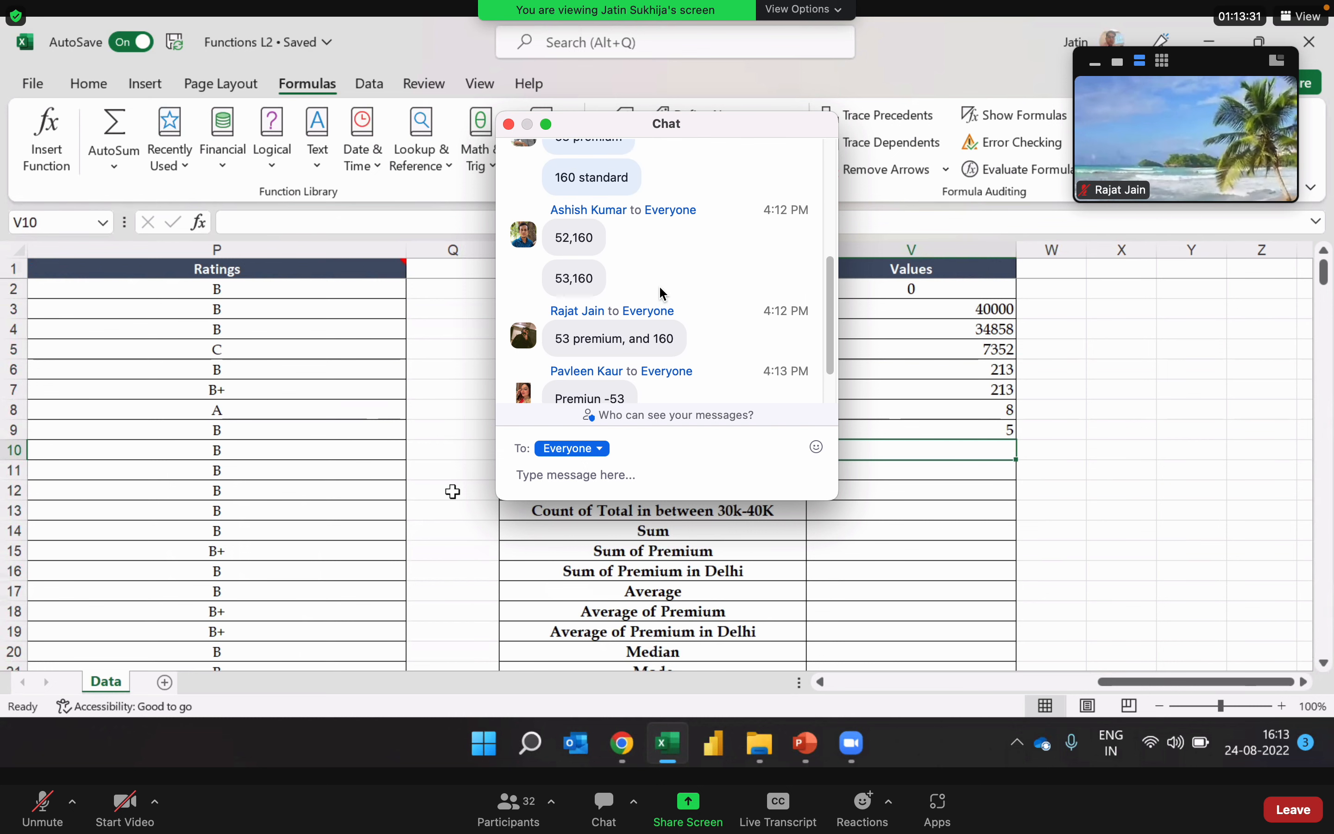
scroll(661, 293, "up", 1)
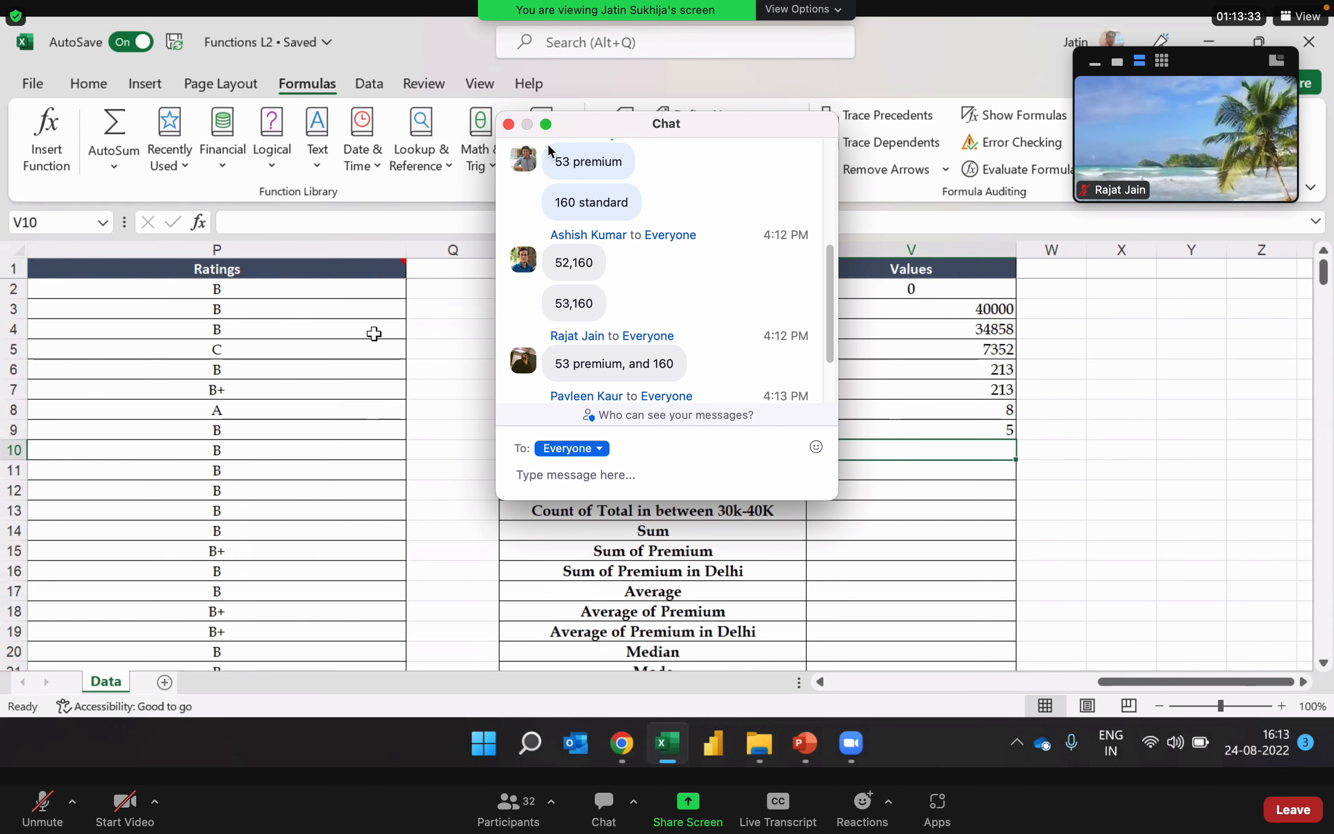
left_click(509, 124)
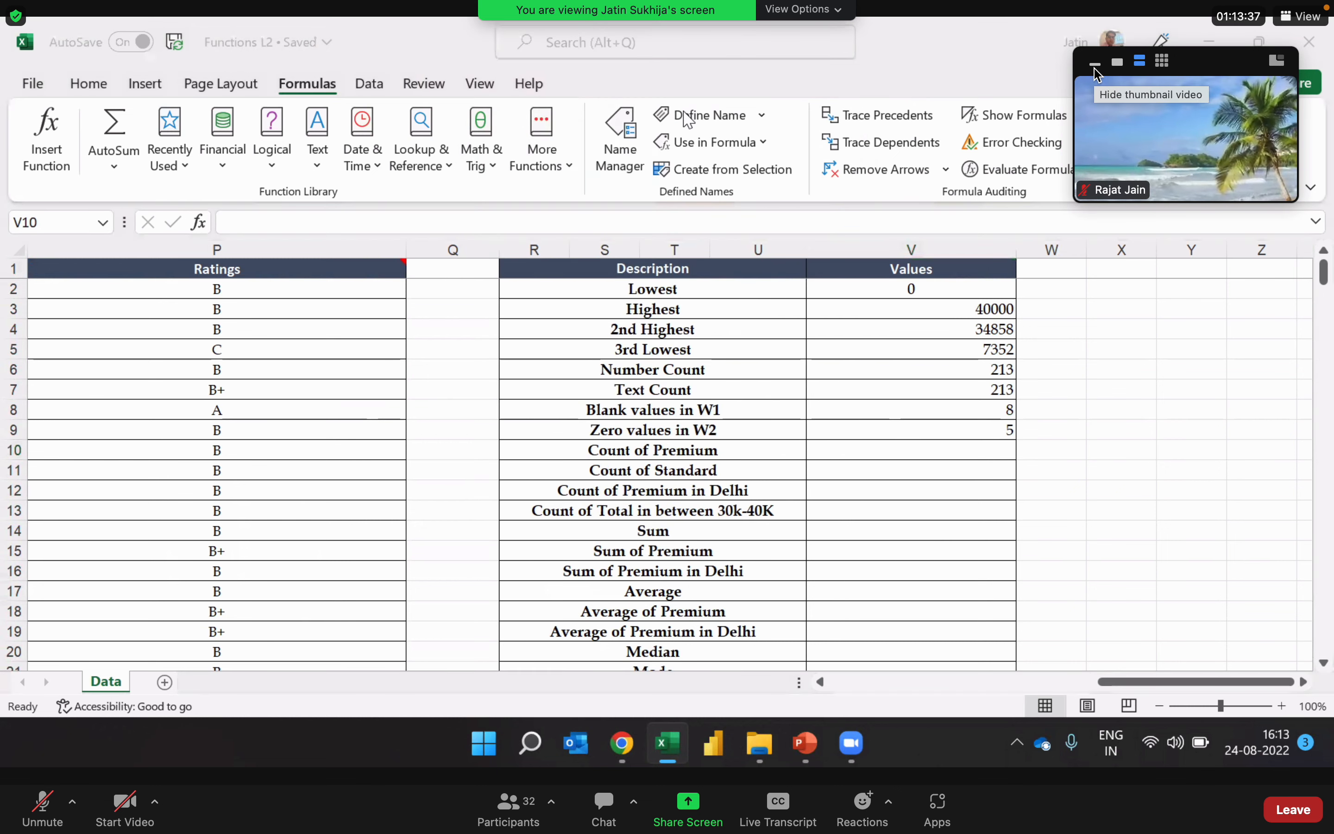
Step: Hide the meeting's thumbnail video and shift its floating panel closer to the screen edge
left_click(1096, 69)
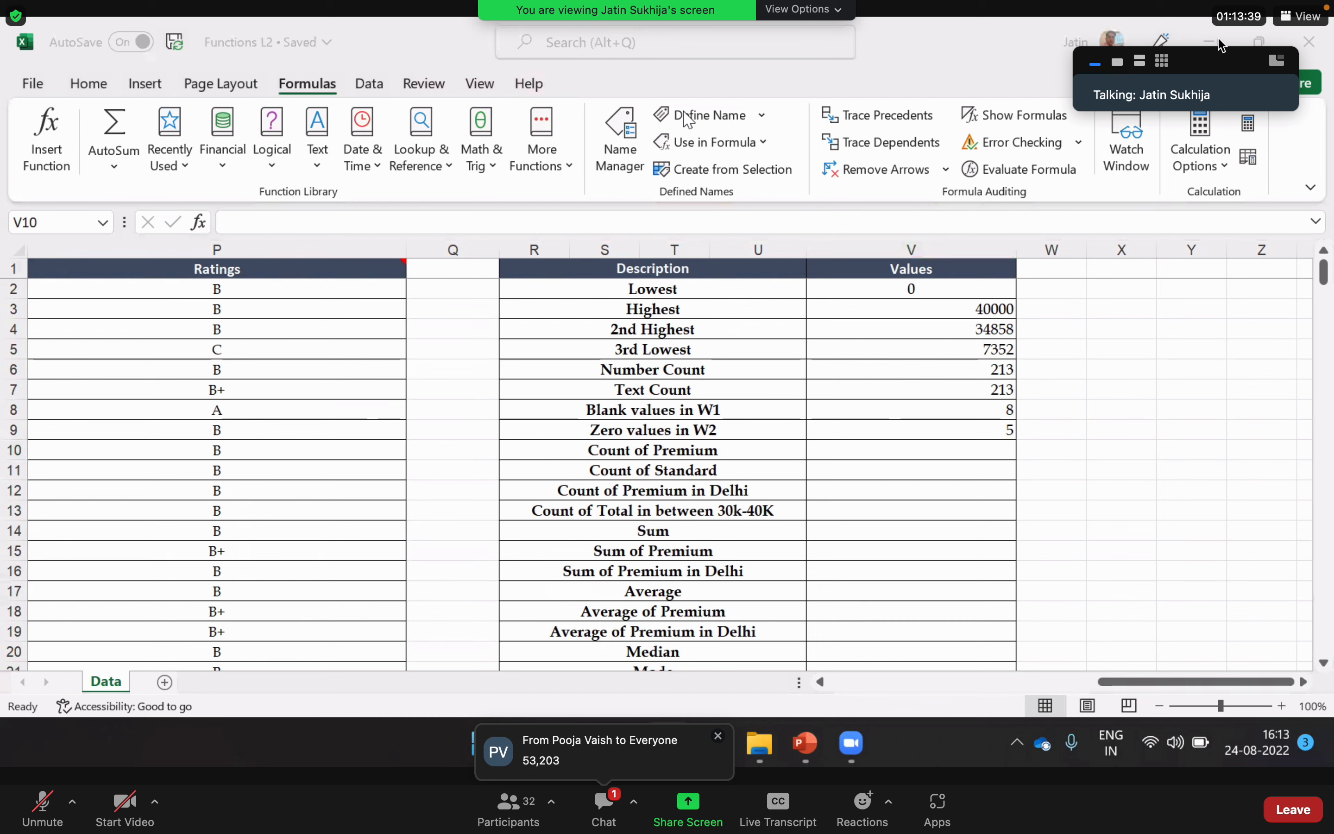
left_click_drag(1224, 60, 1258, 65)
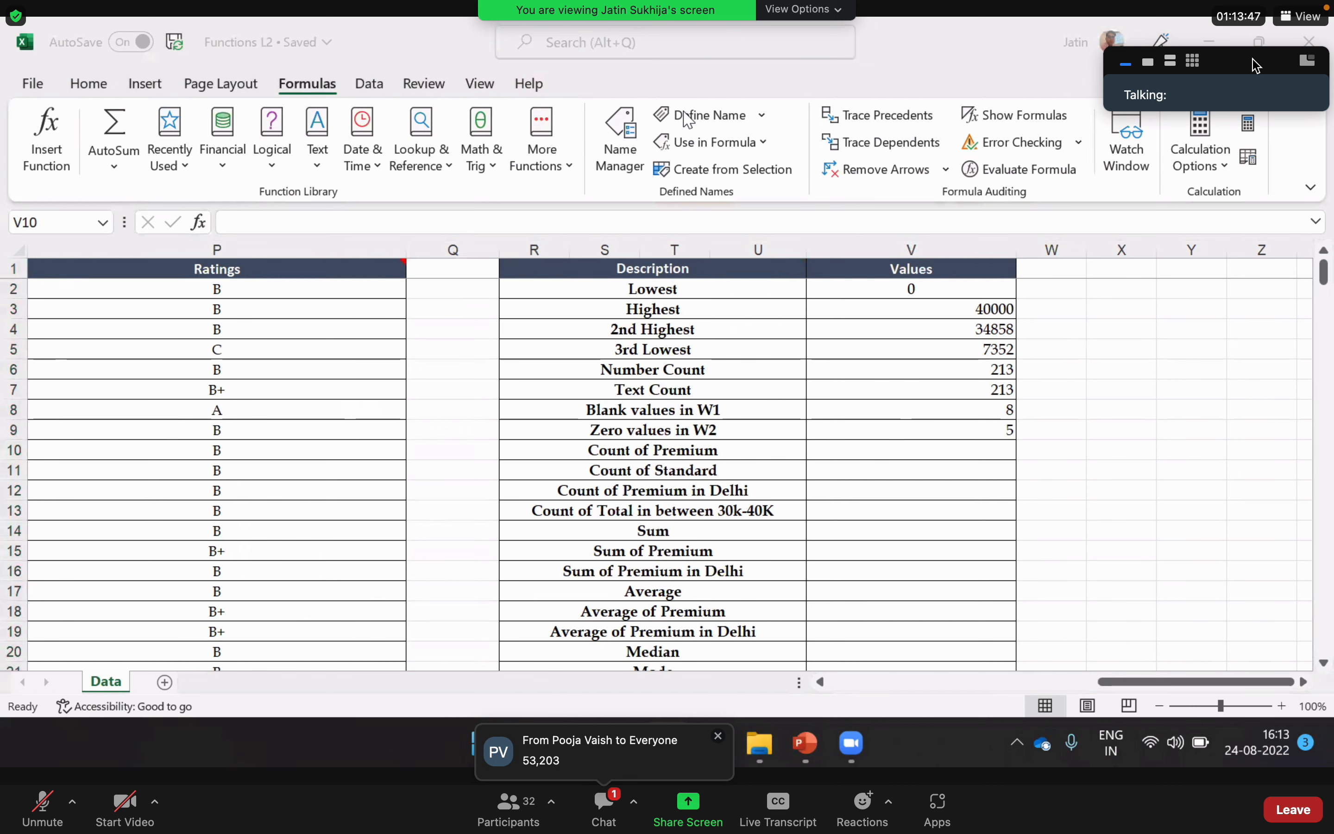
Step: Enter =COUNTIF(K:K,"Premium") in V10 for Count of Premium, taking the whole Status 1 column as the range
left_click(890, 449)
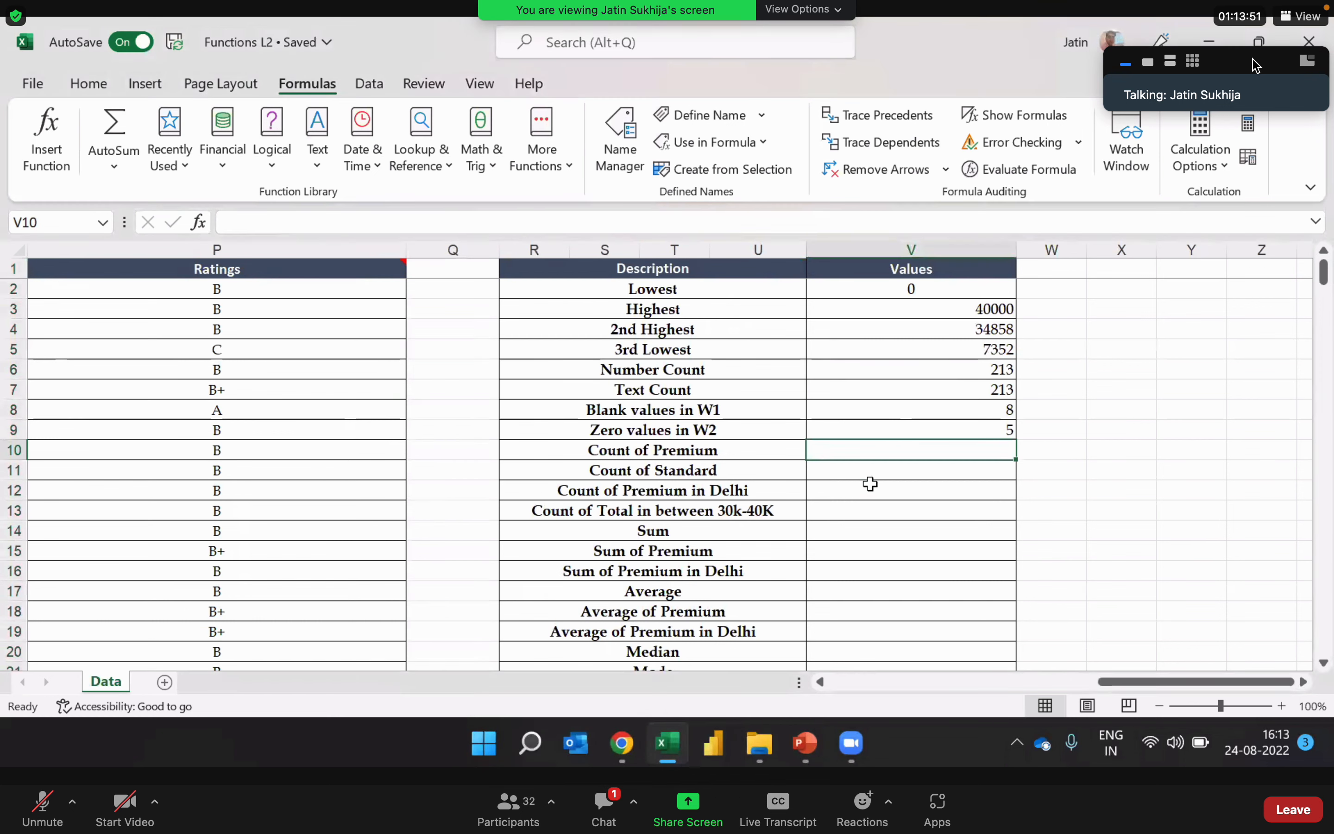
type("=countif")
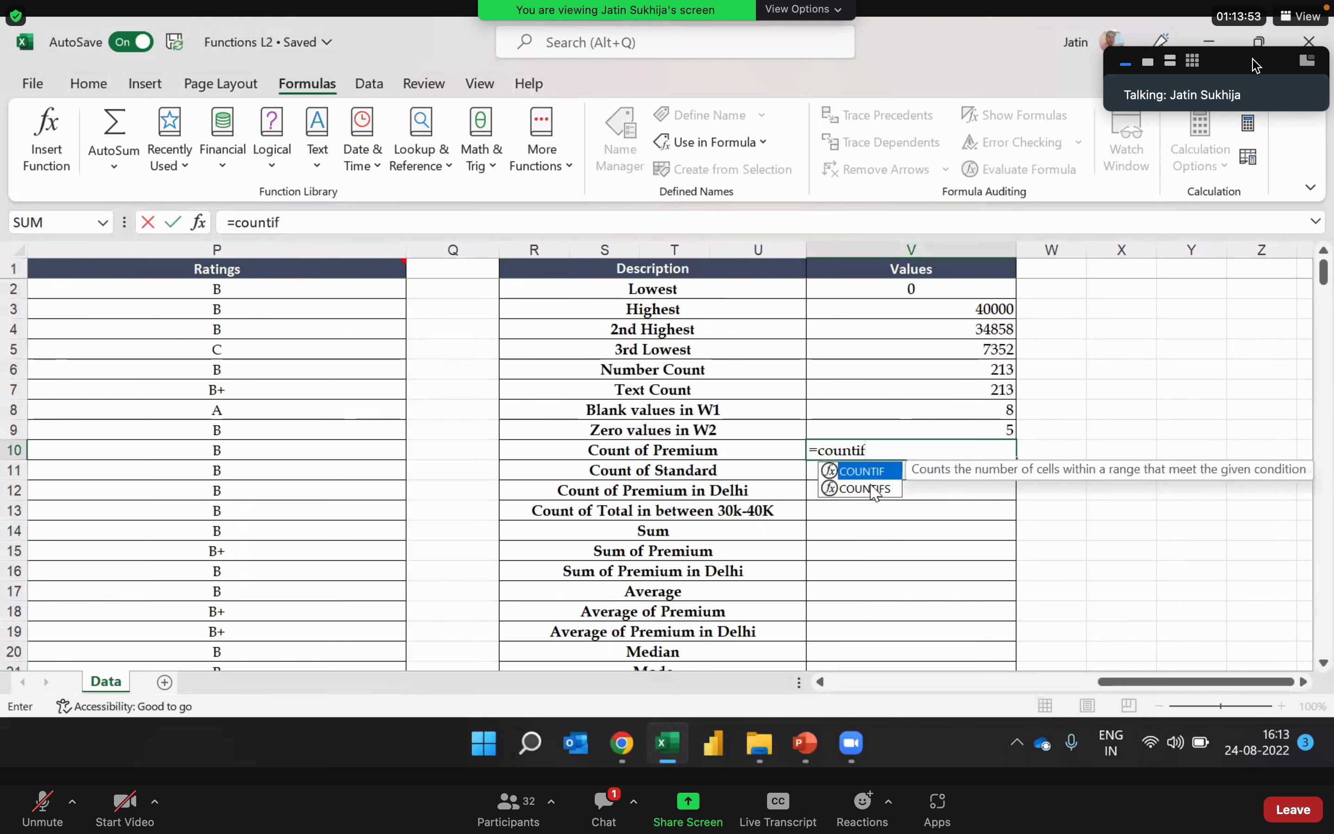
key("Tab")
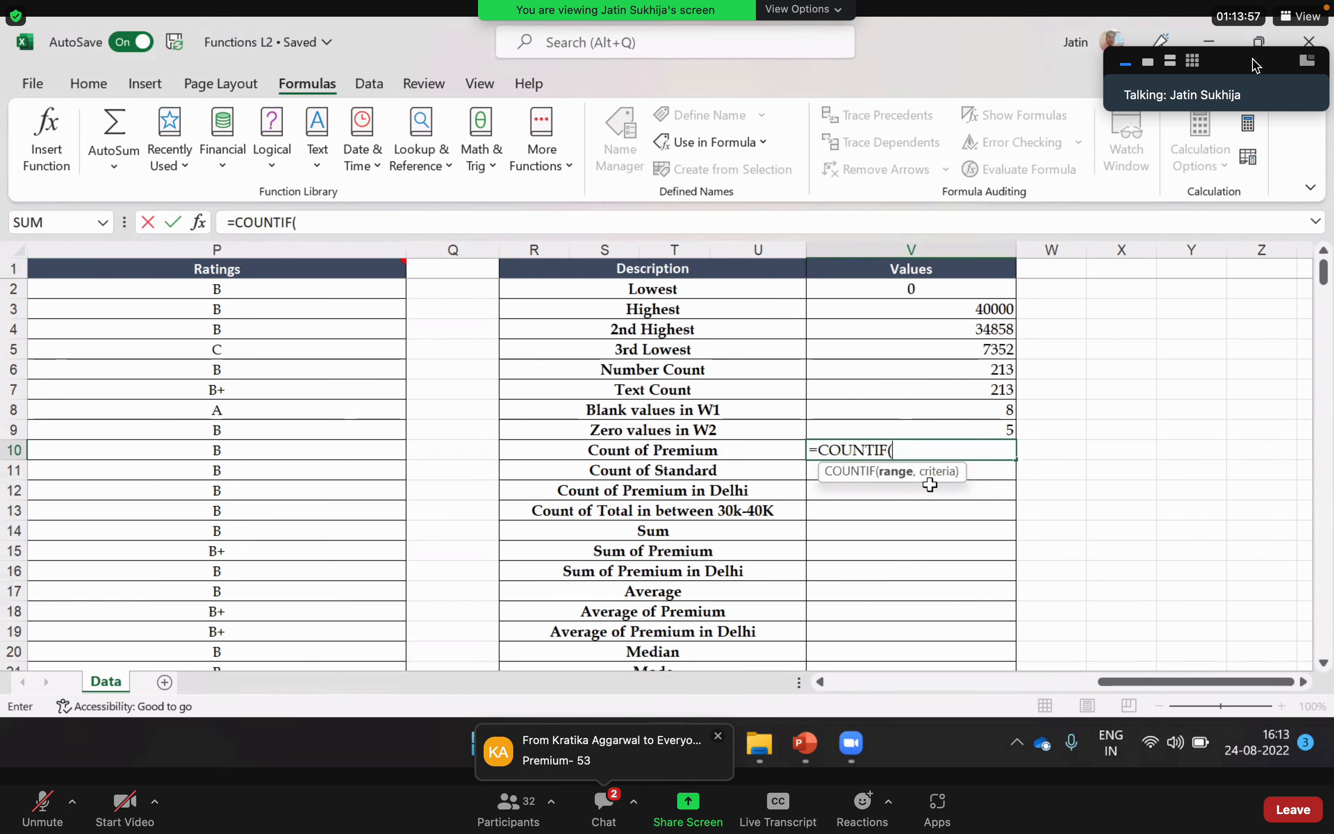
left_click_drag(1110, 689, 1032, 690)
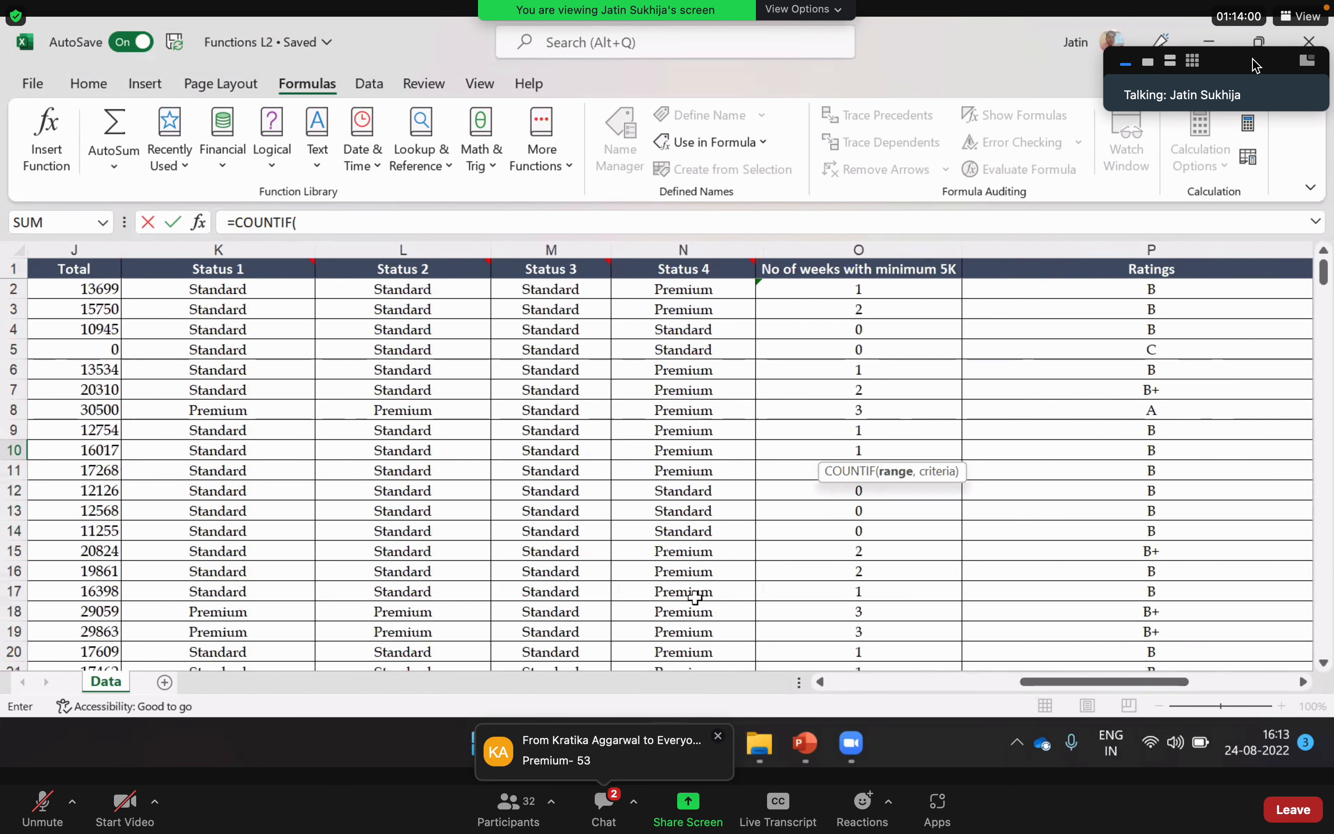
left_click(218, 250)
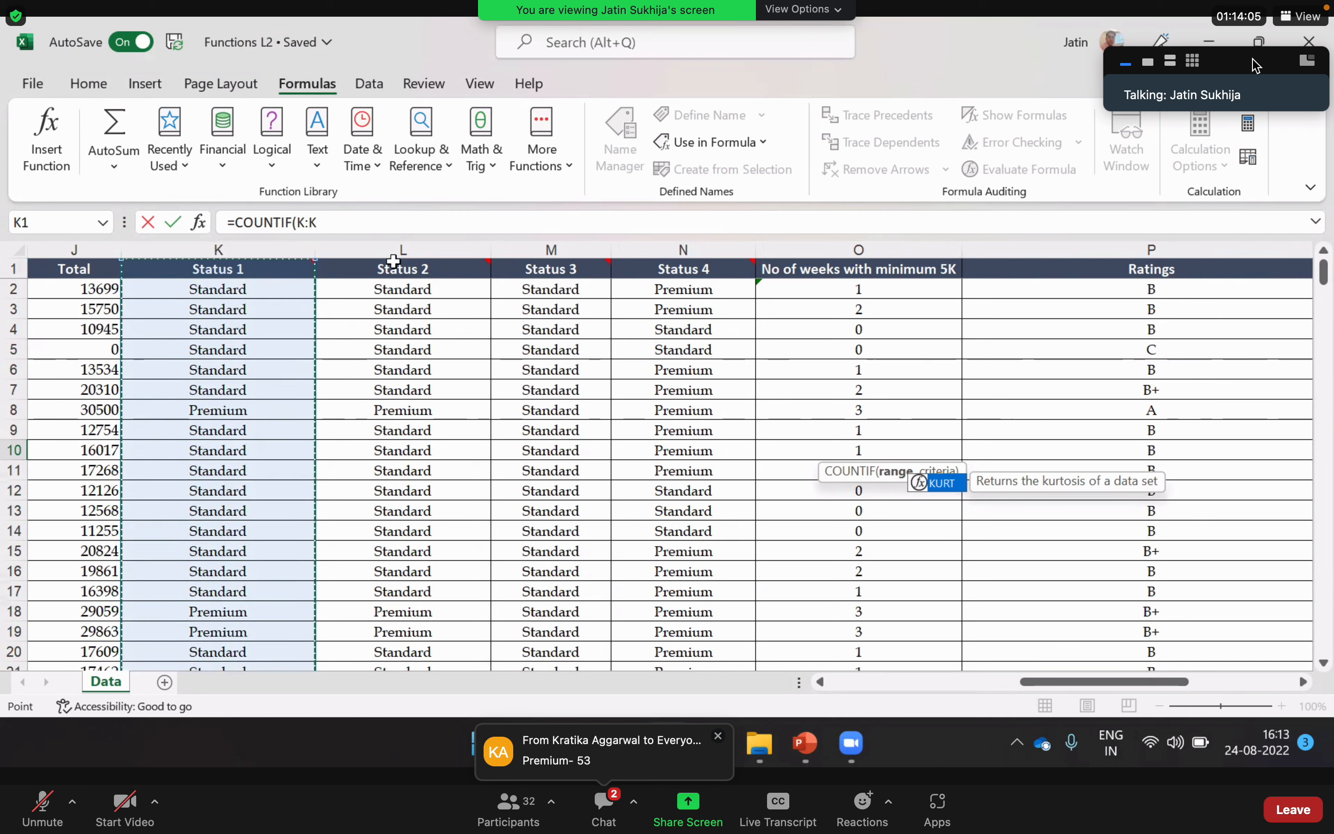
left_click(374, 223)
type(",")
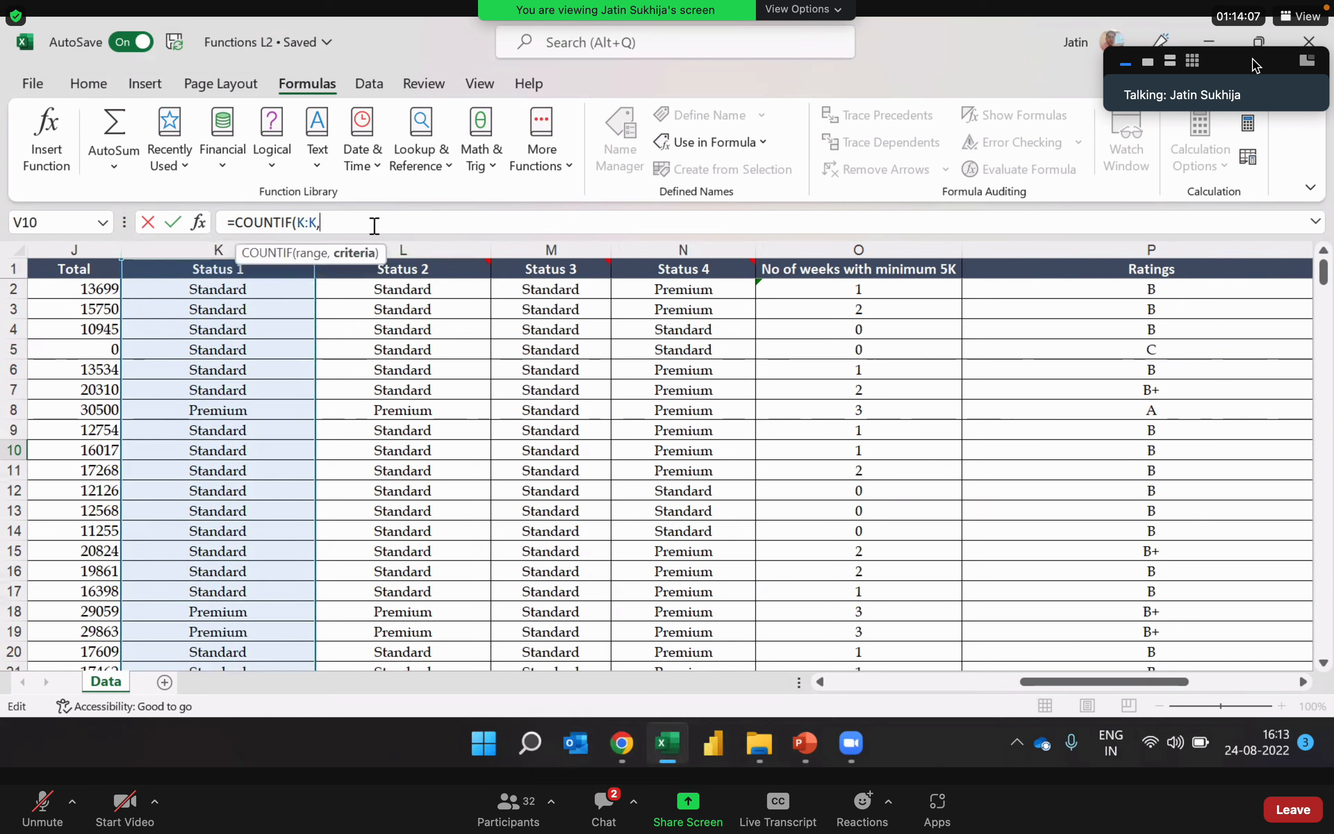
type("\"Premium\"")
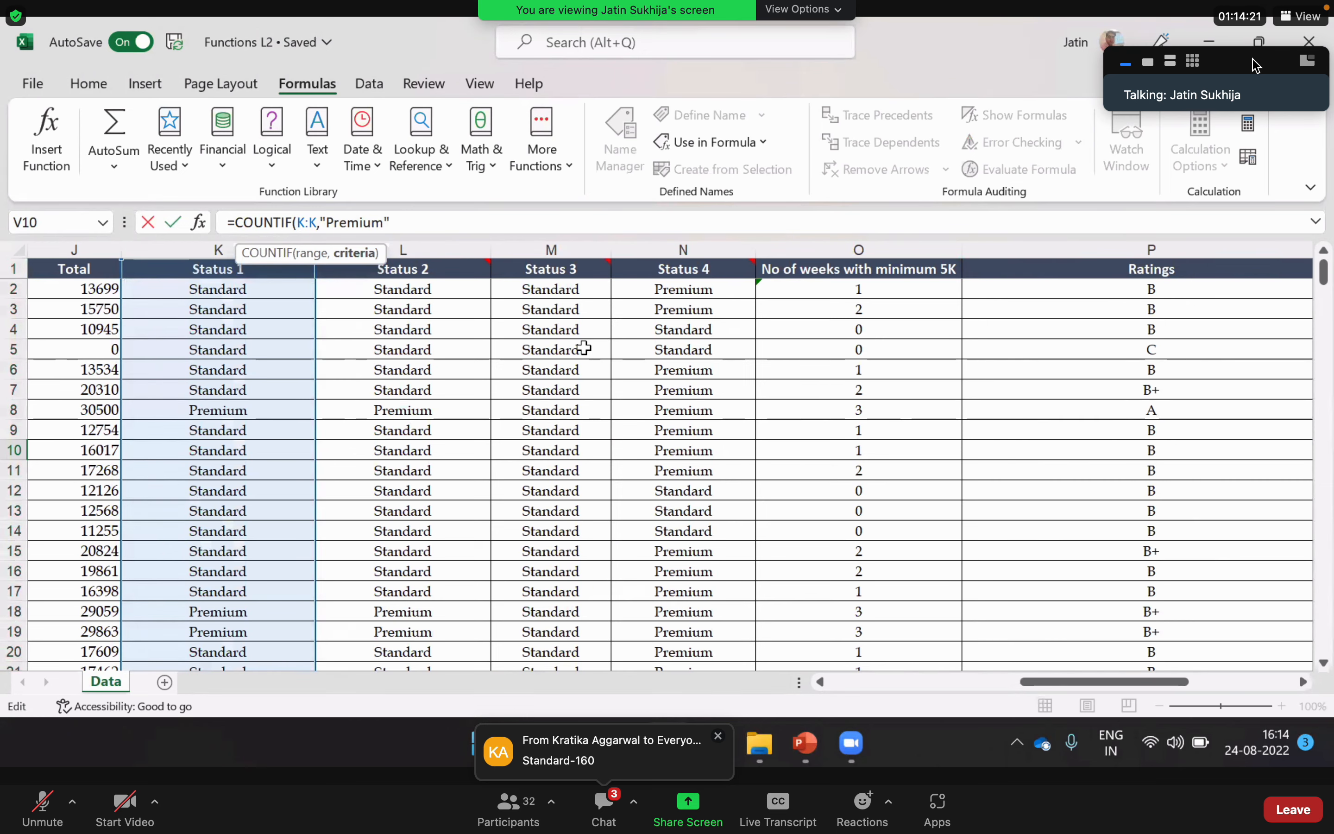
key("ctrl+Return")
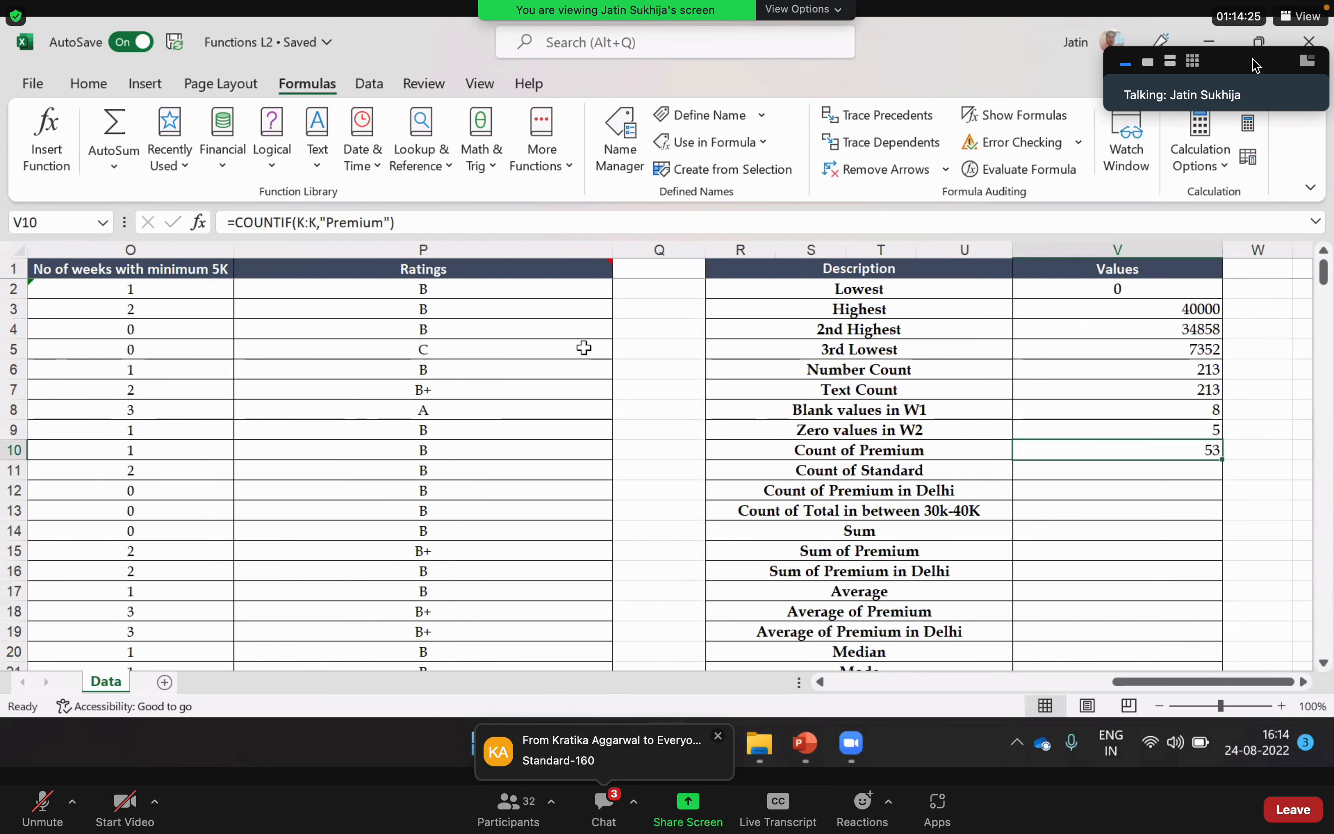
Step: Enter =COUNTIF(K:K,"Standard") in V11 for Count of Standard, taking the whole Status 1 column as the range
key("Down")
type("=co")
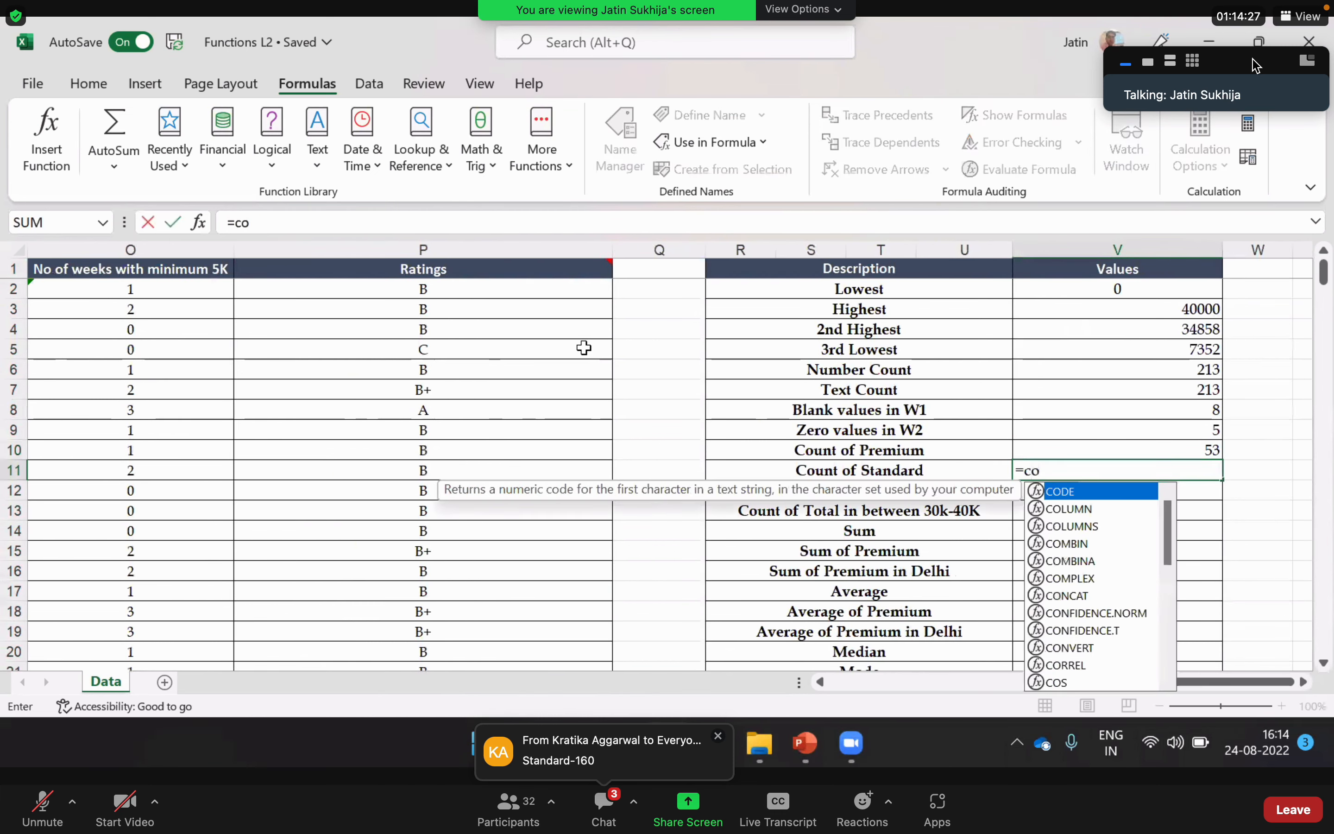
type("untif")
key("Tab")
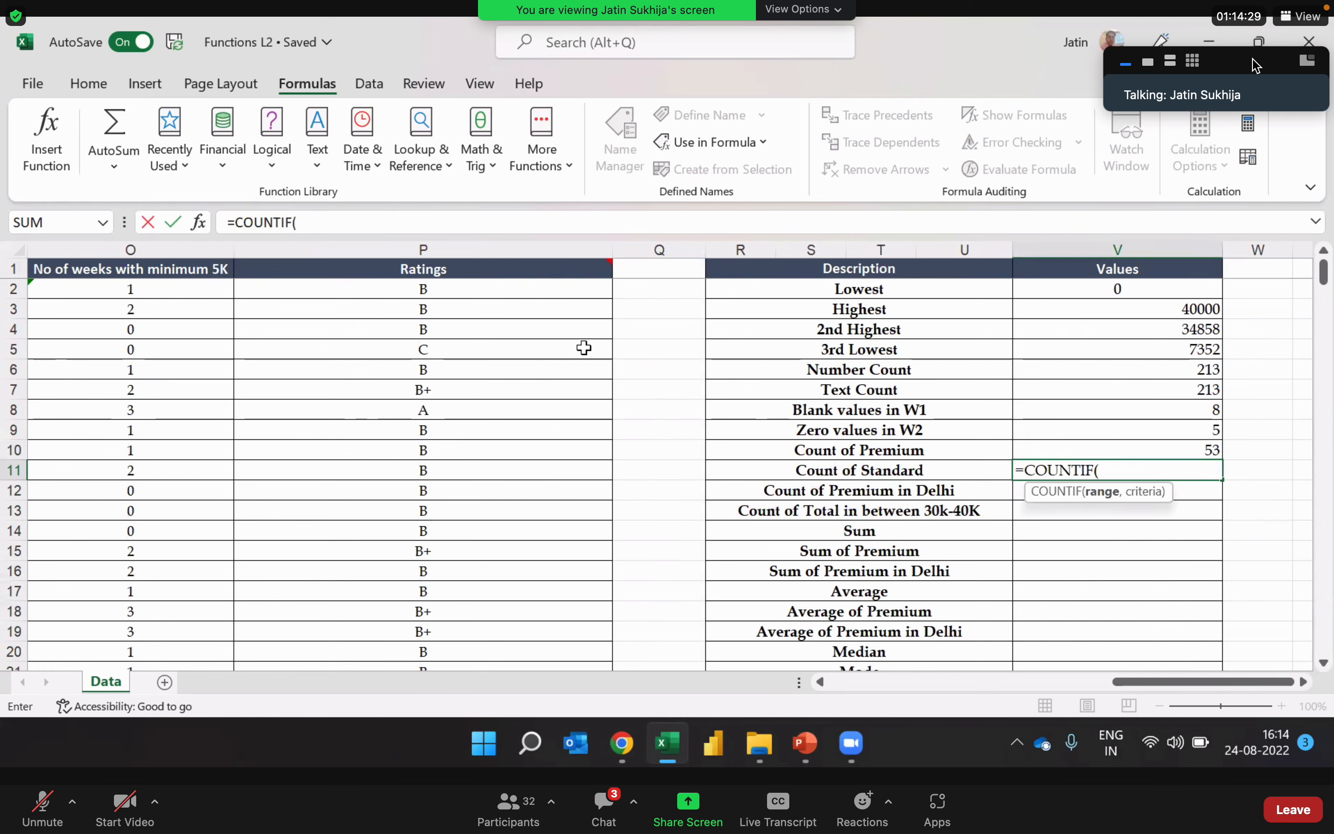
key("Left")
key("Left")
key("Left")
key("Left")
key("Left")
key("Left")
key("Left")
key("Left")
key("Left")
key("Left")
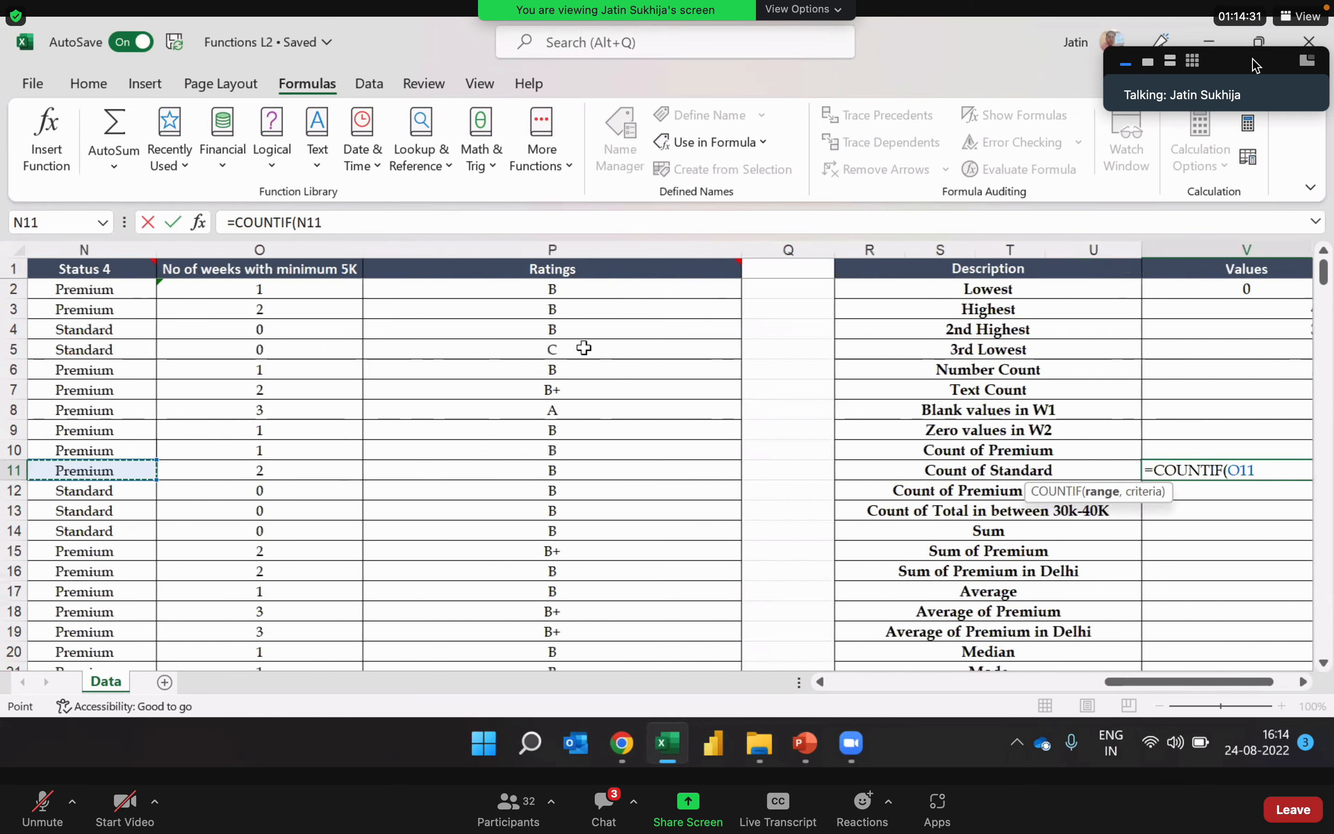
key("Right")
key("Right")
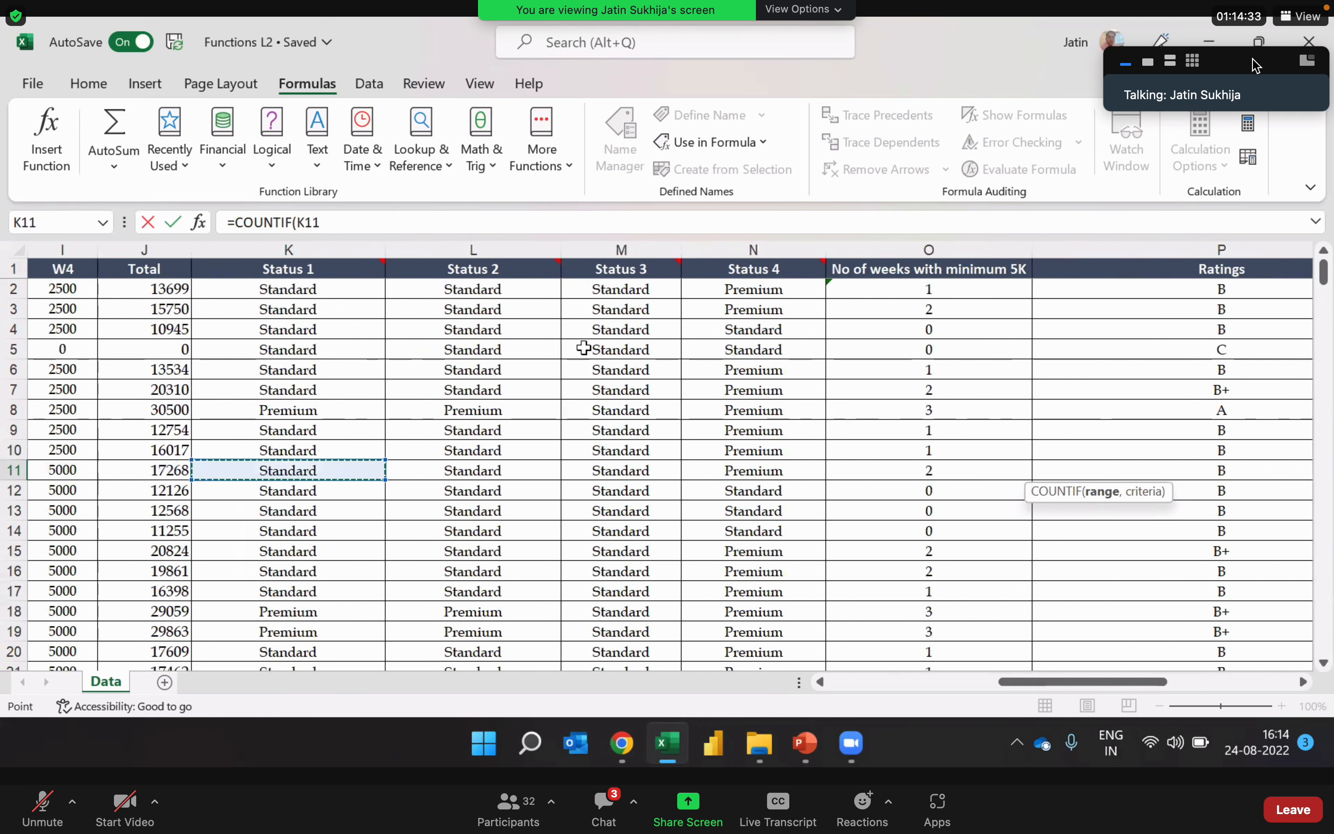
left_click(314, 243)
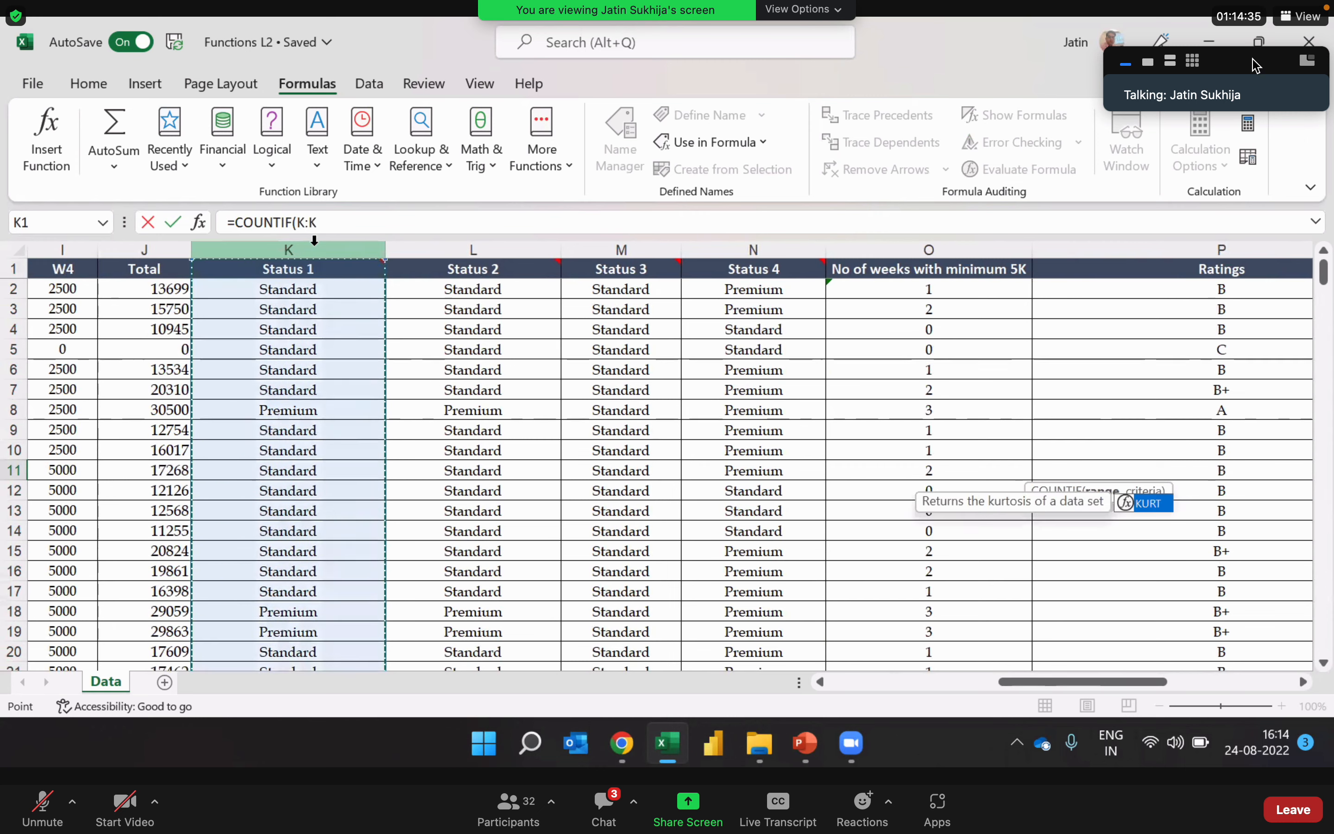
type(",")
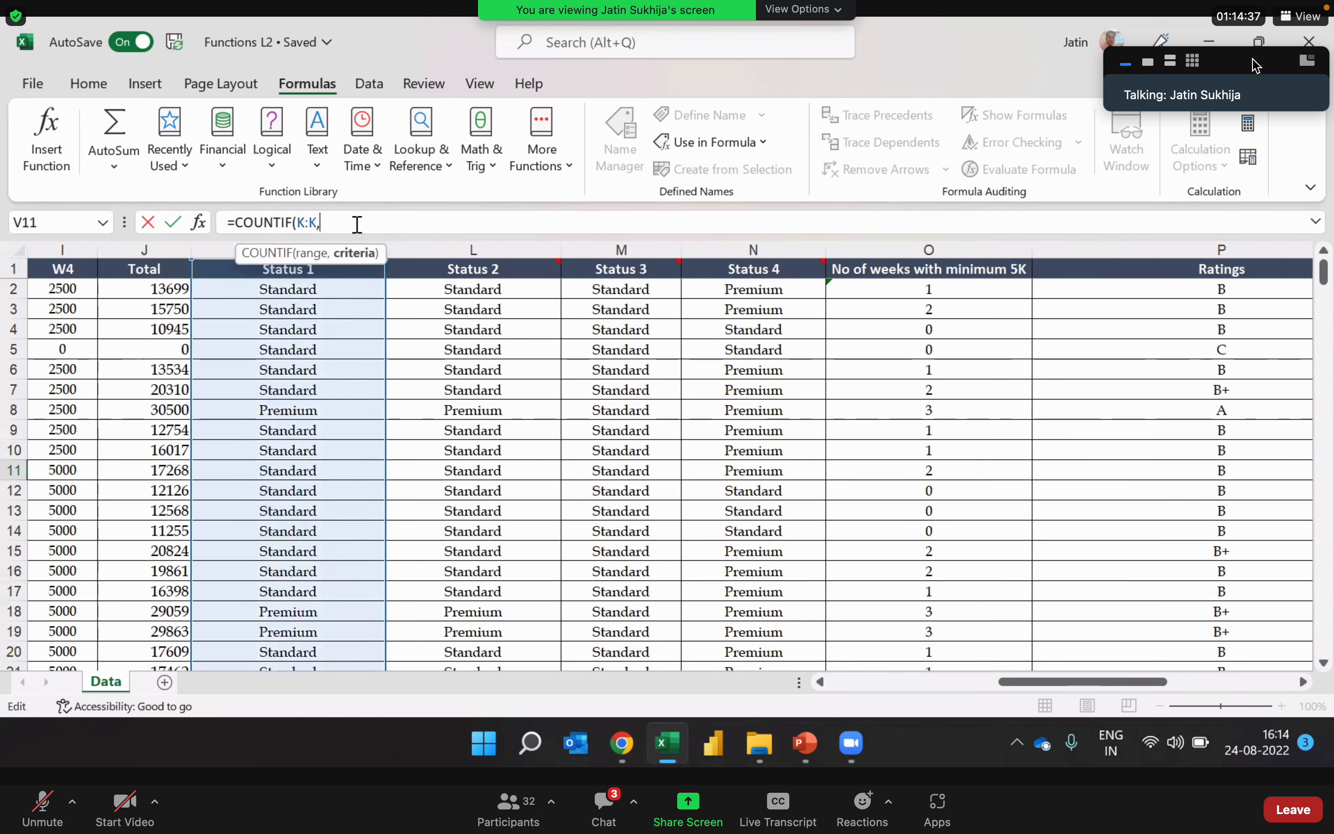
type("\"Standard\")")
key("Return")
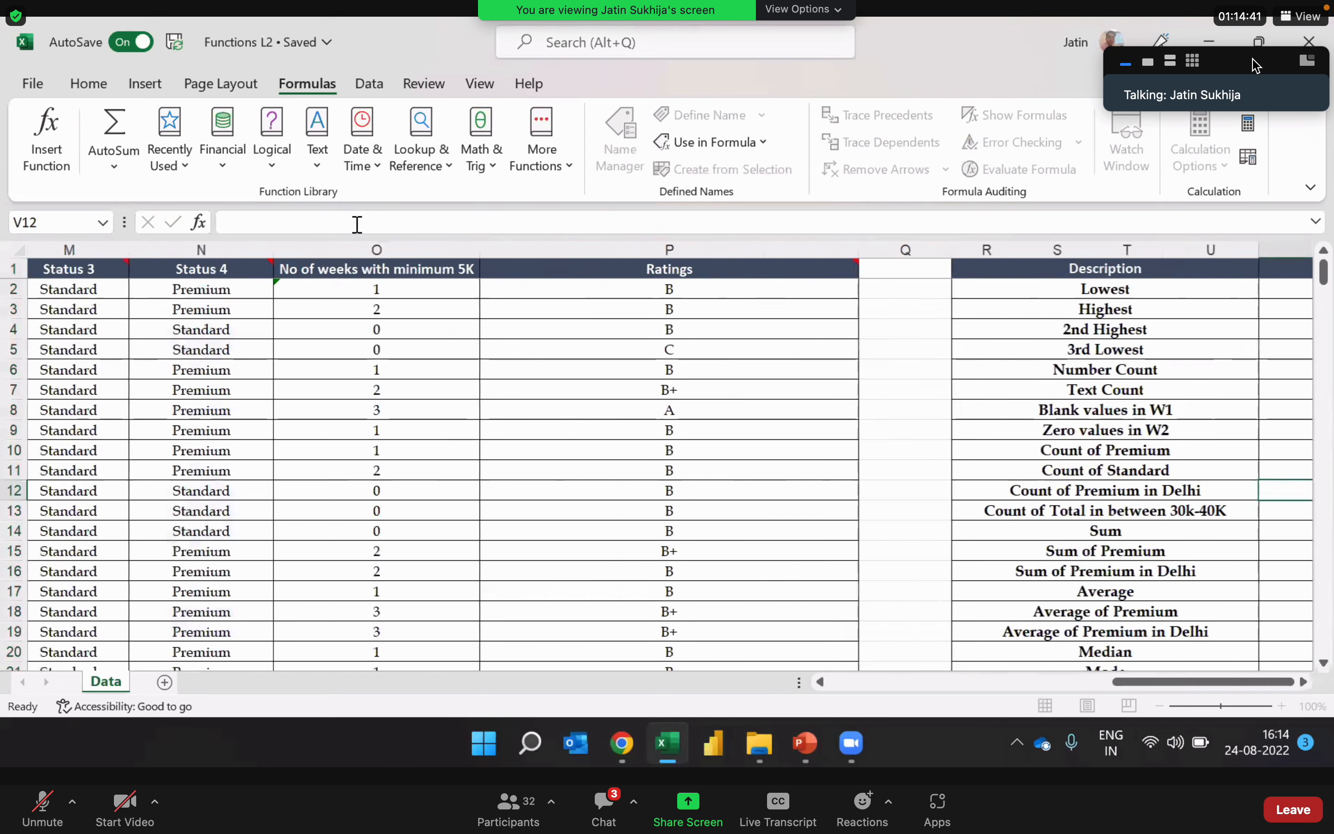
key("Up")
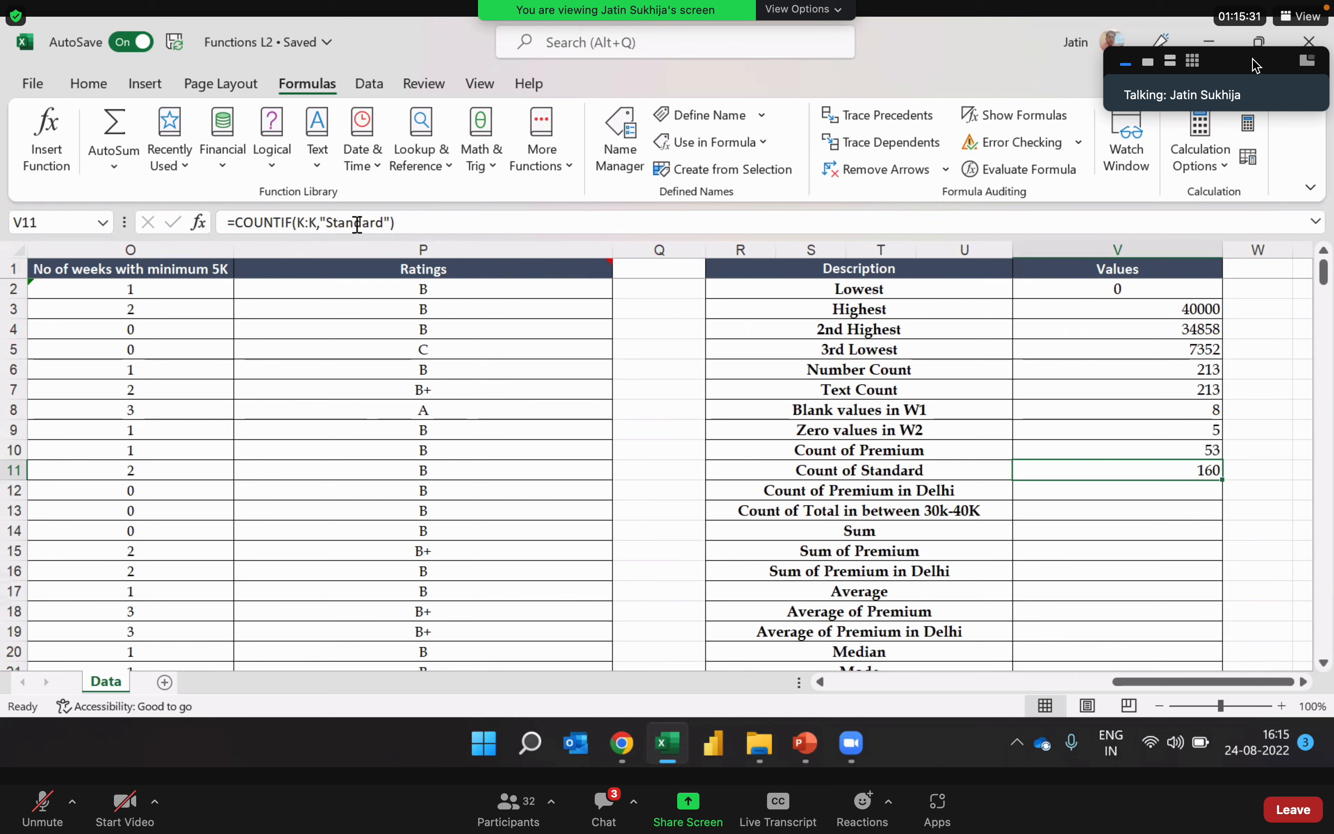
Step: Review the Count of Premium formula in V10 against the empty Count of Premium in Delhi cell V12
key("Down")
key("Up")
key("Up")
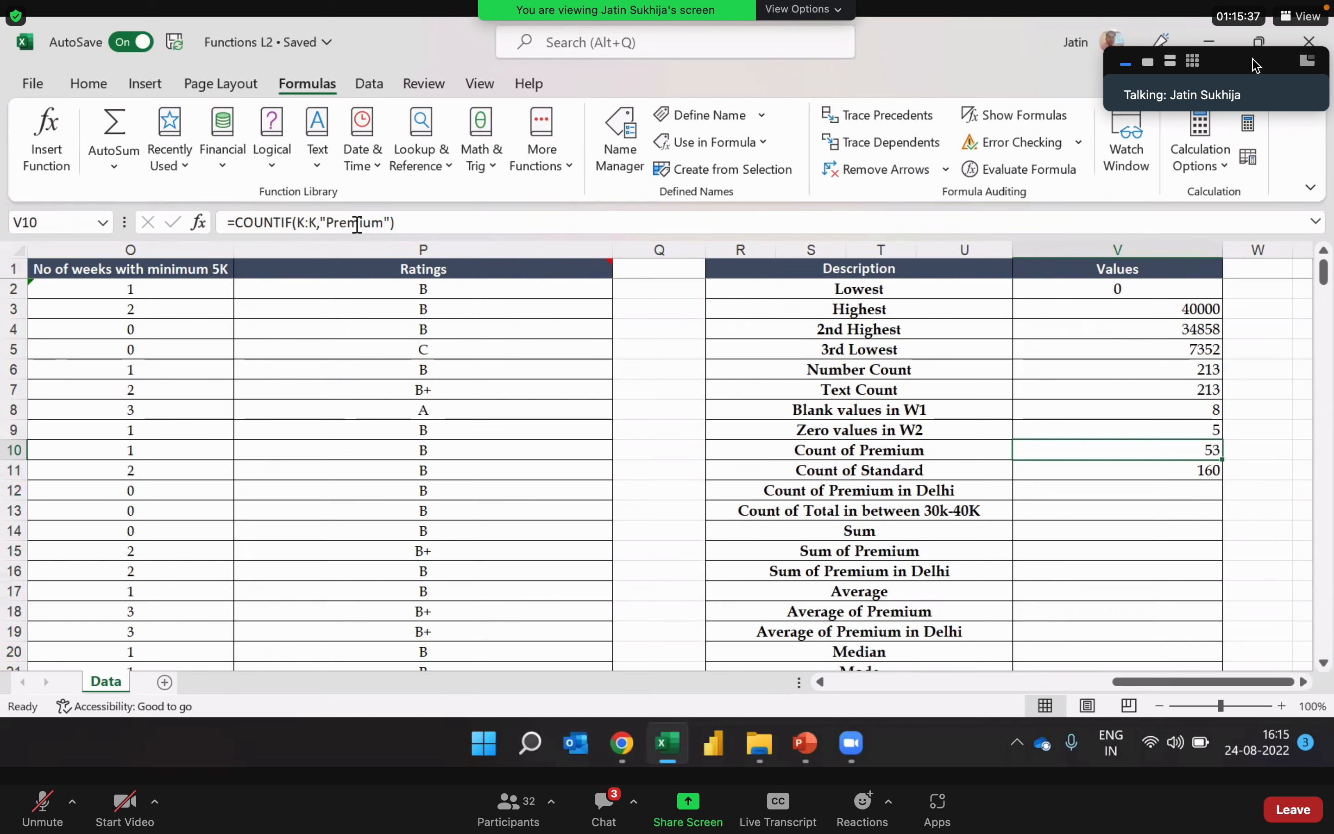
key("Left")
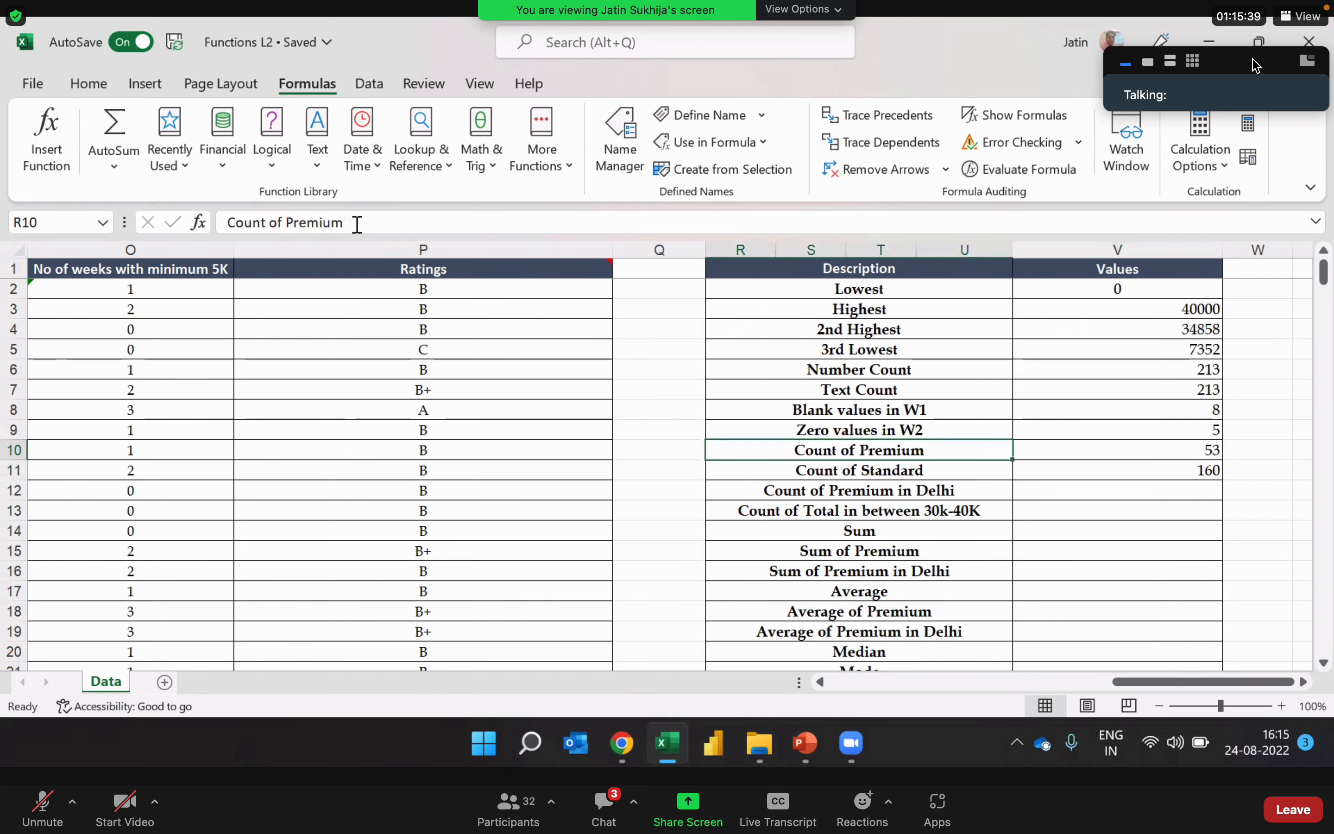
key("Right")
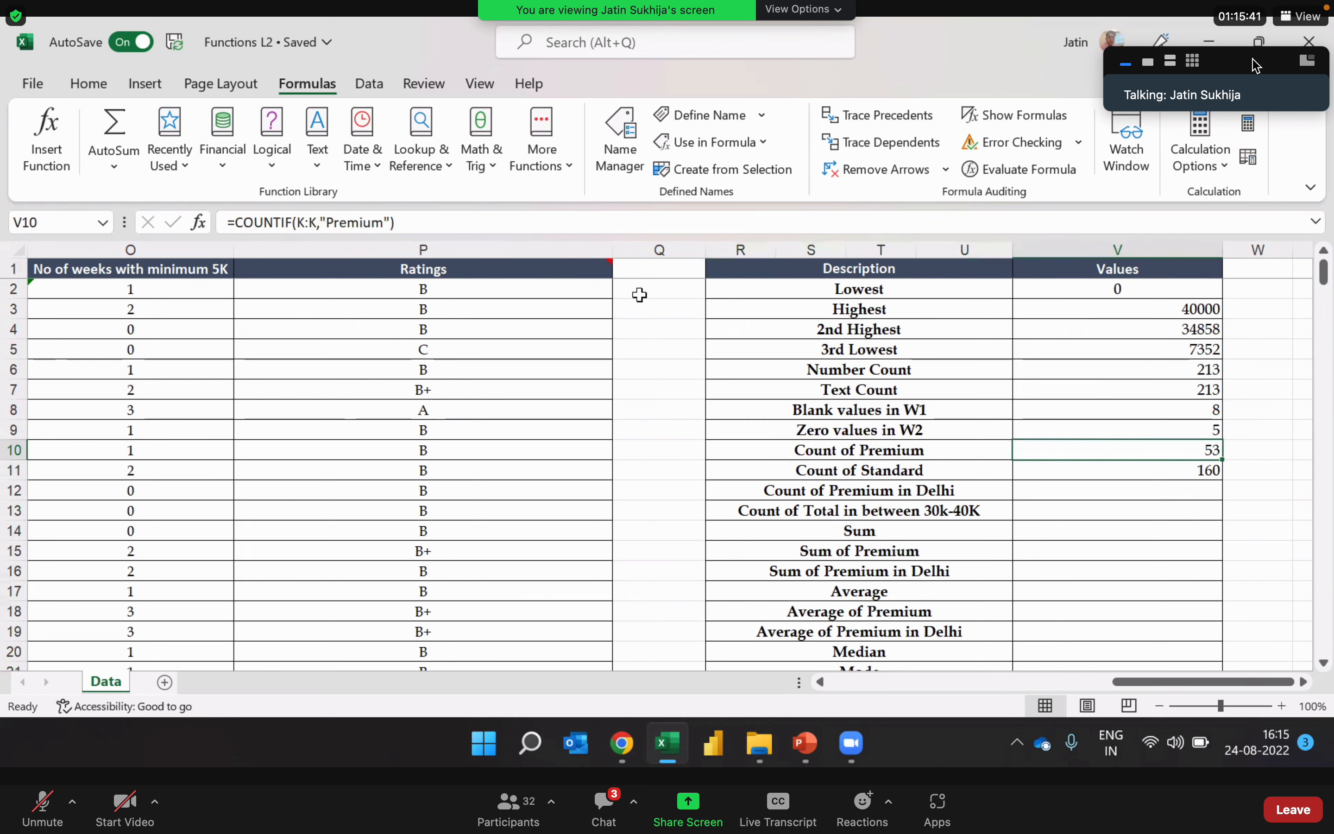
left_click(1050, 496)
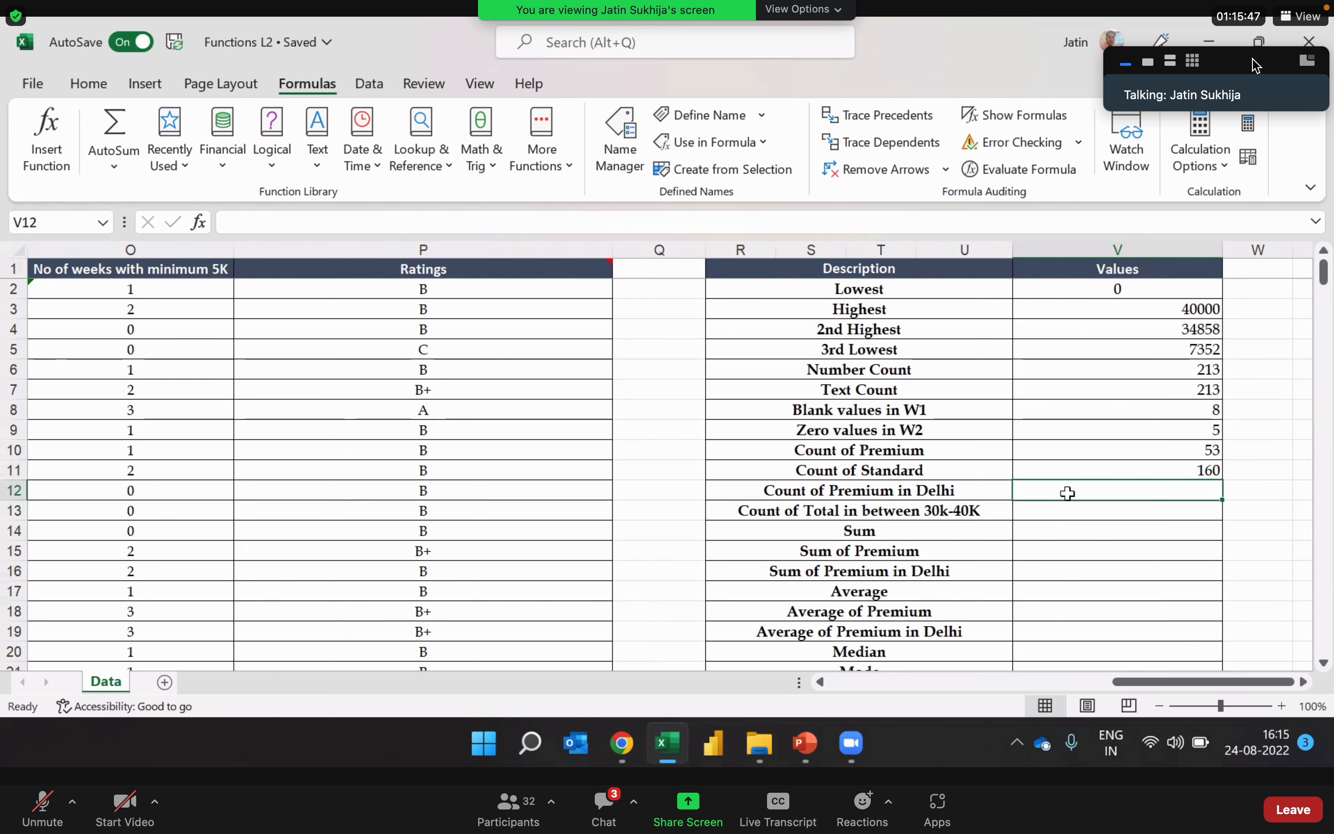
left_click(1063, 448)
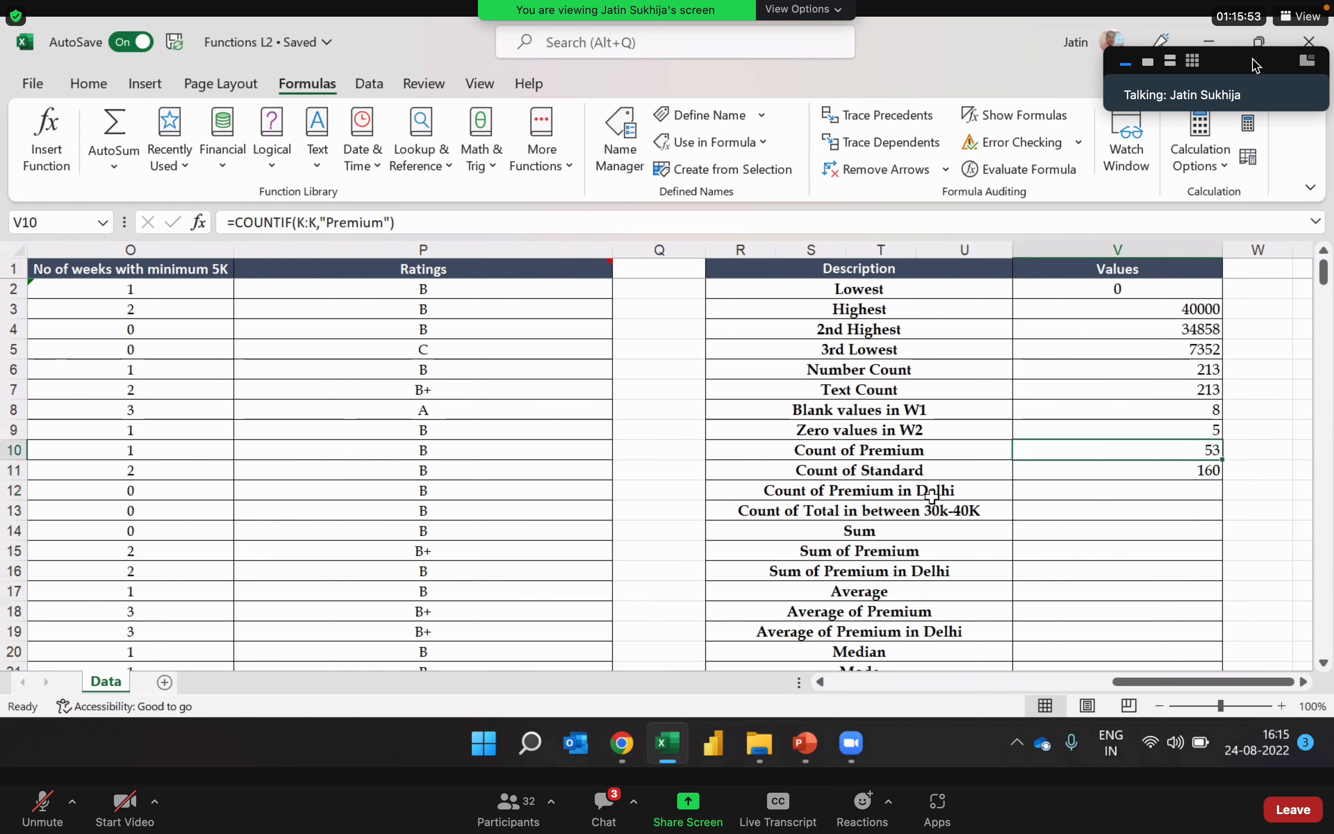
left_click(1073, 495)
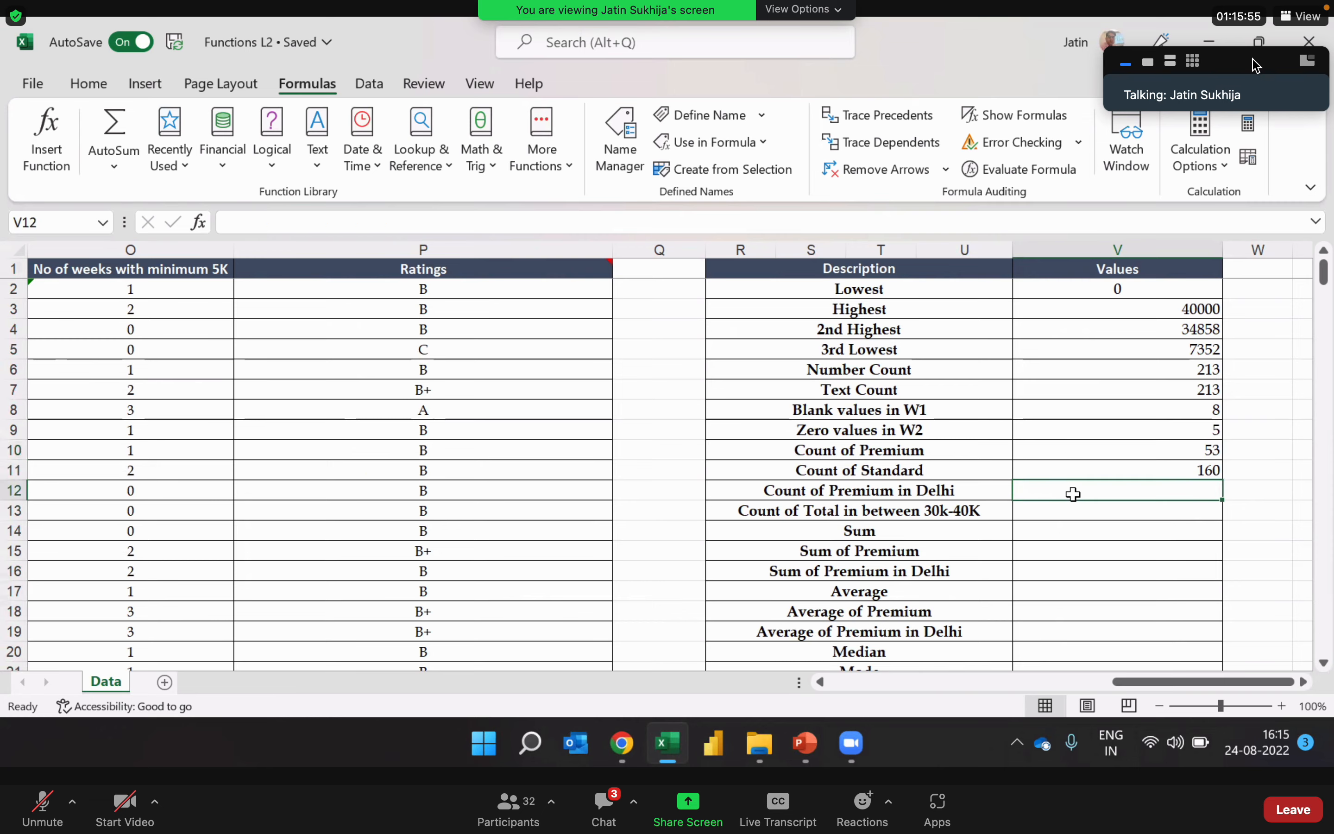
Step: Examine the Status 1 and Locations columns as the two criteria ranges for counting Premium in Delhi
key("Left")
key("Left")
key("Left")
key("Left")
key("Left")
key("Left")
key("Left")
key("Left")
key("Left")
key("Left")
key("Left")
key("Left")
key("Left")
key("Left")
key("Left")
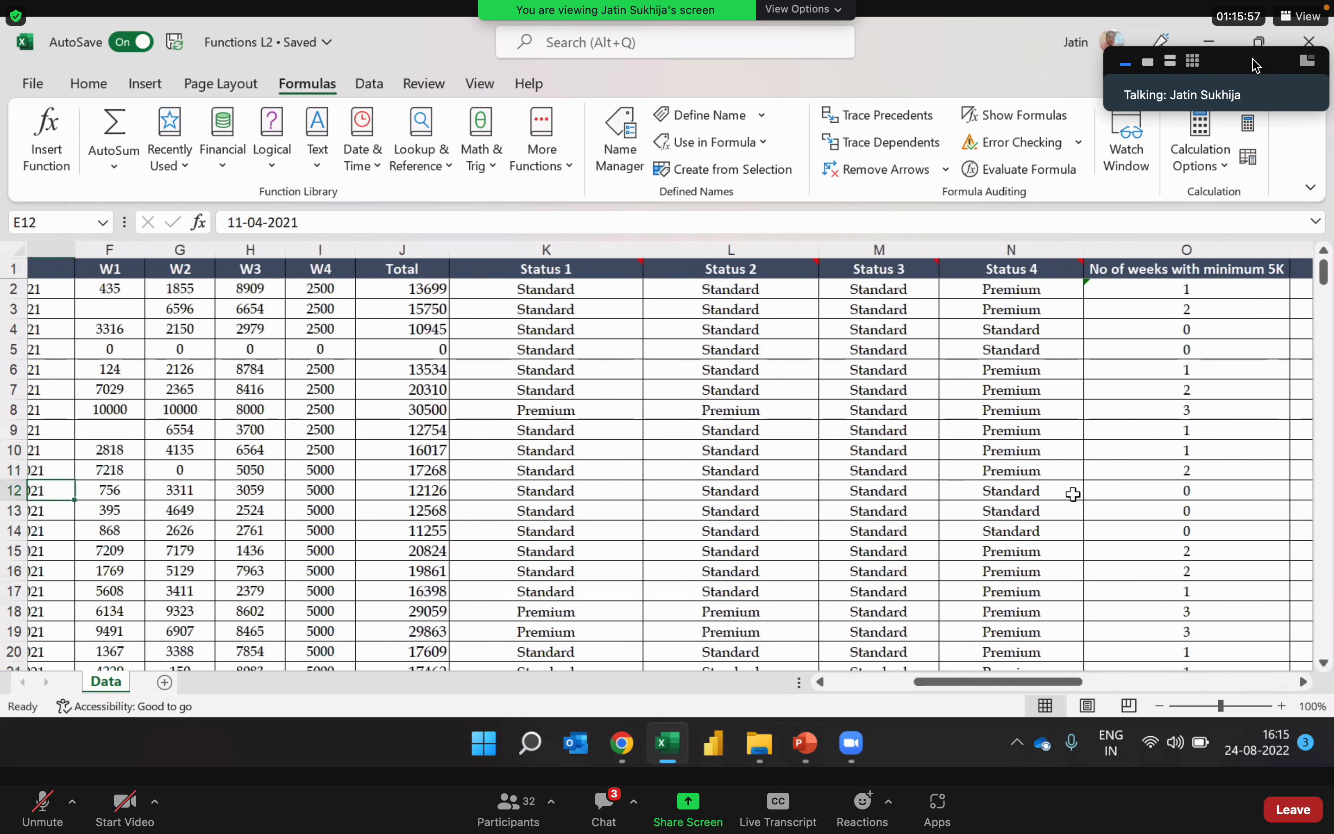
key("Left")
key("Left")
key("Left")
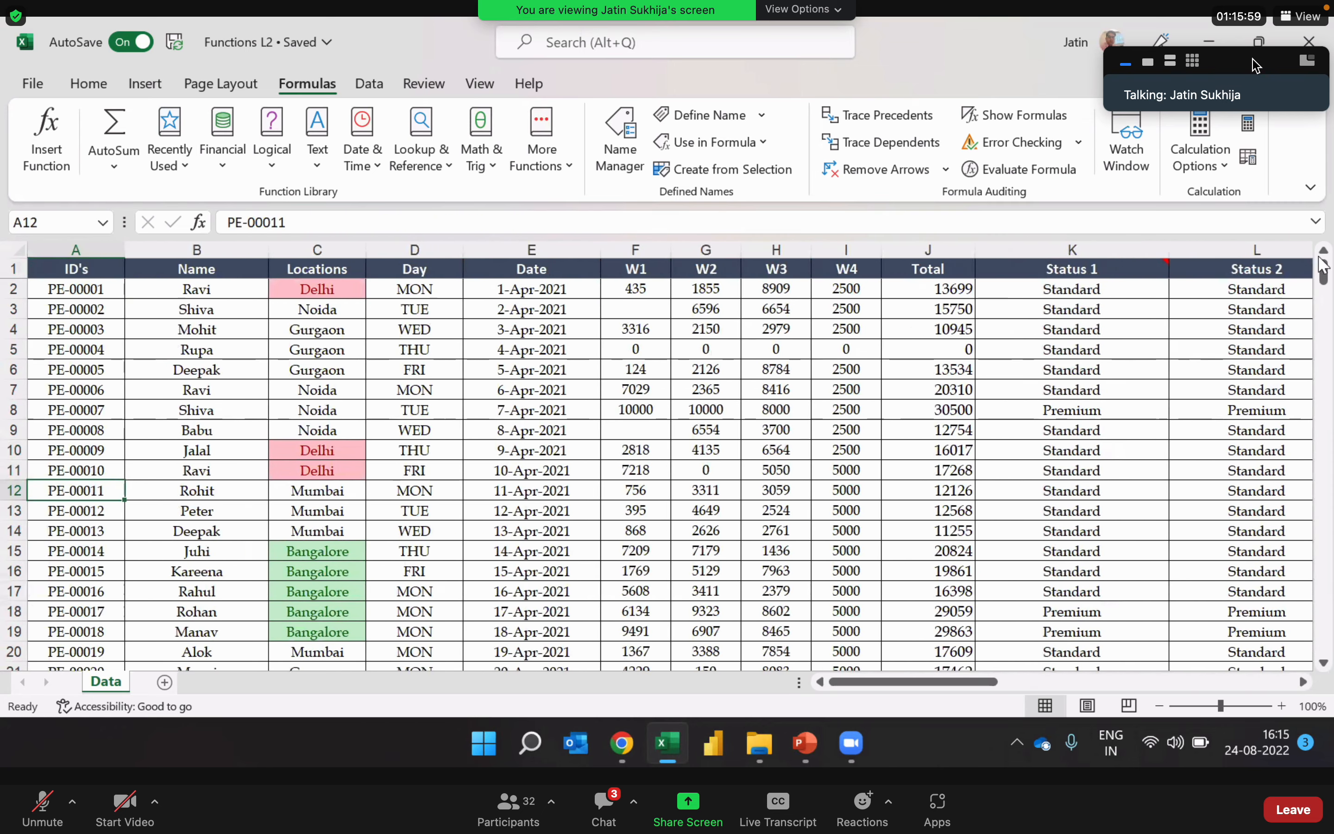
left_click(1099, 243)
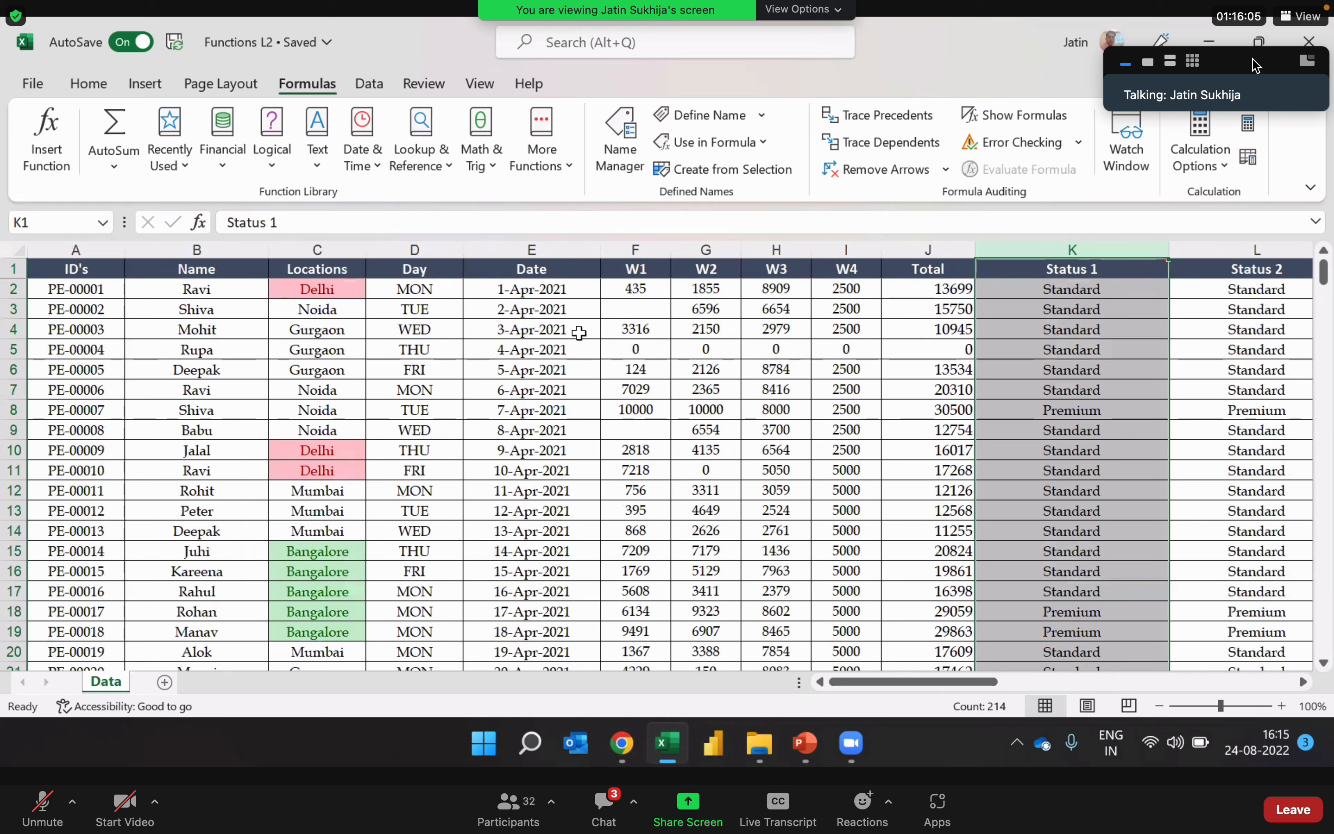
left_click(343, 246, "ctrl")
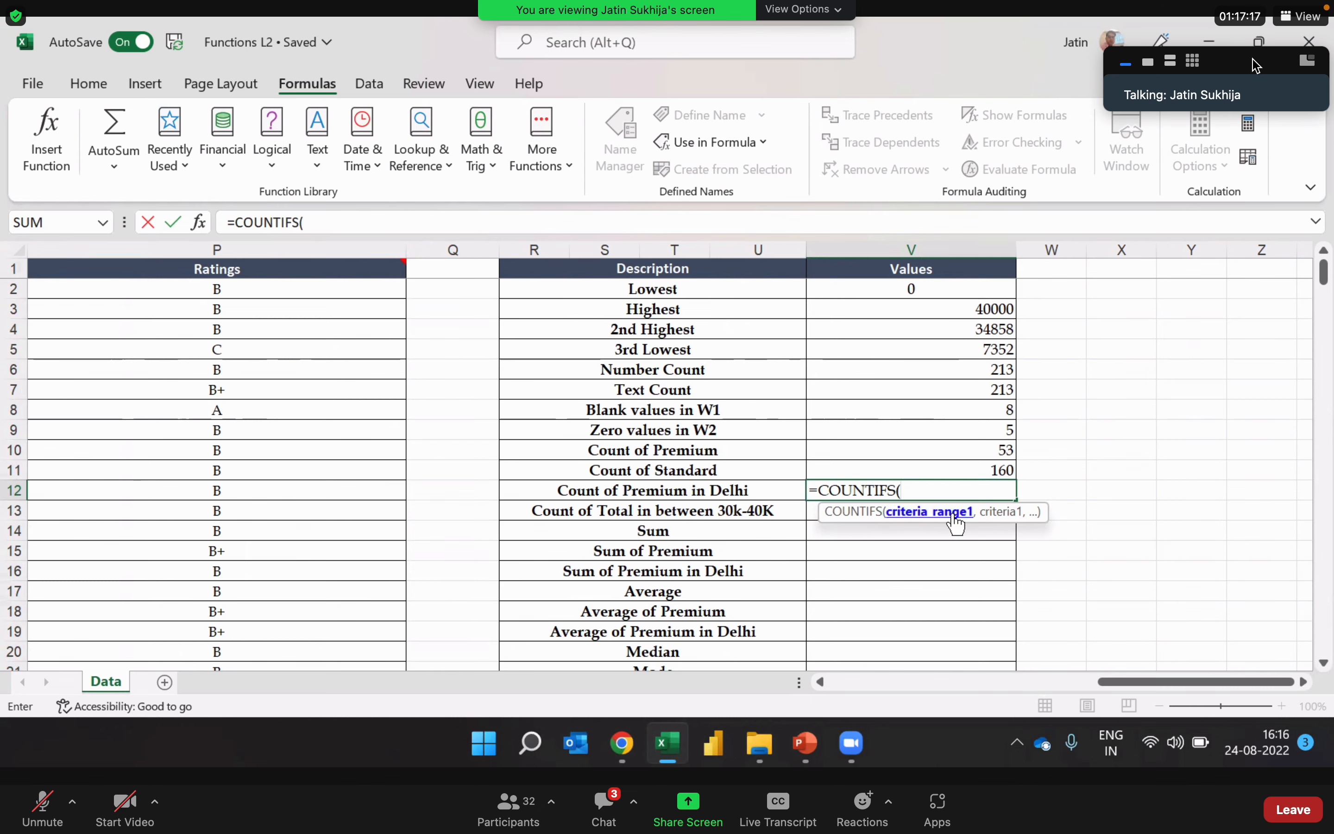
Step: Set the first condition of the COUNTIFS formula in V12 to the Status 1 column K:K with criterion "Premium"
left_click(821, 682)
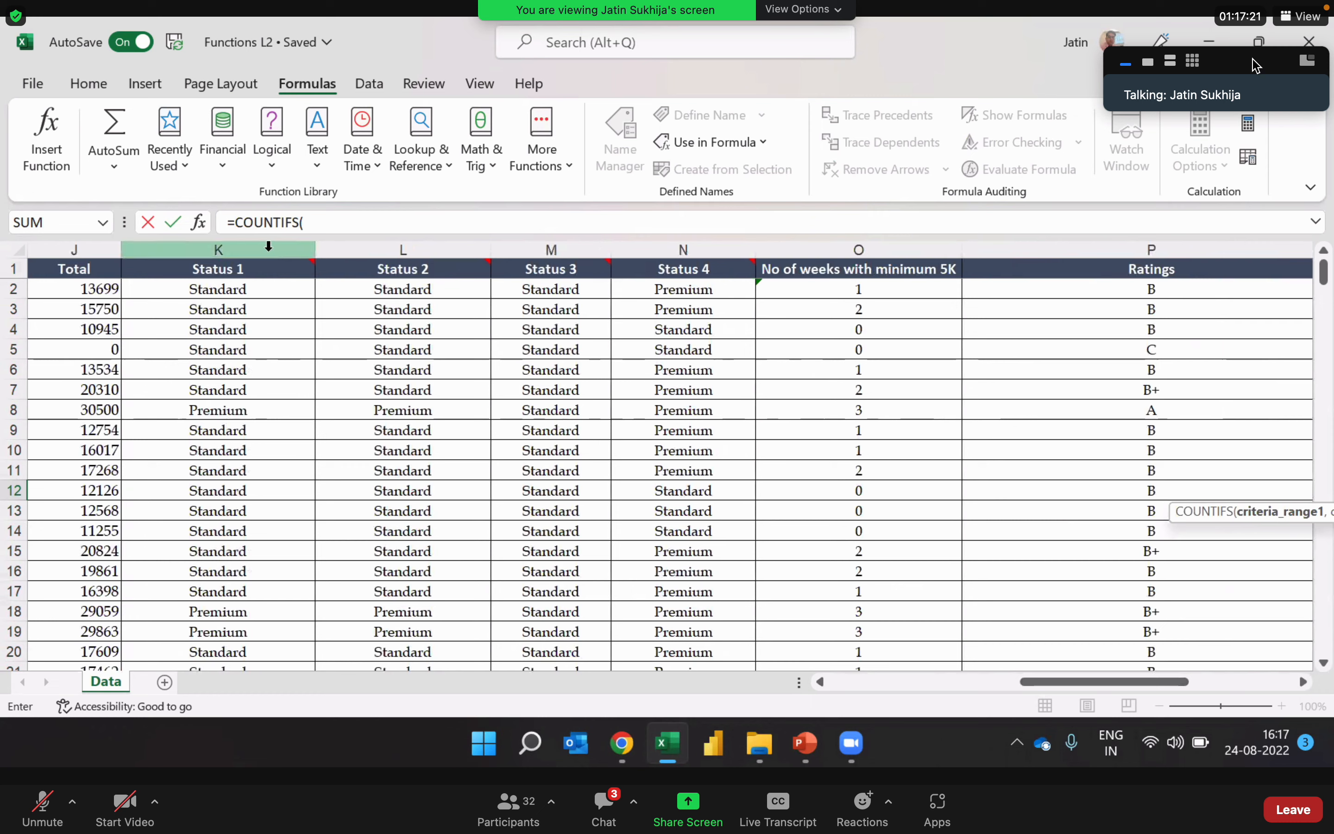
left_click(219, 249)
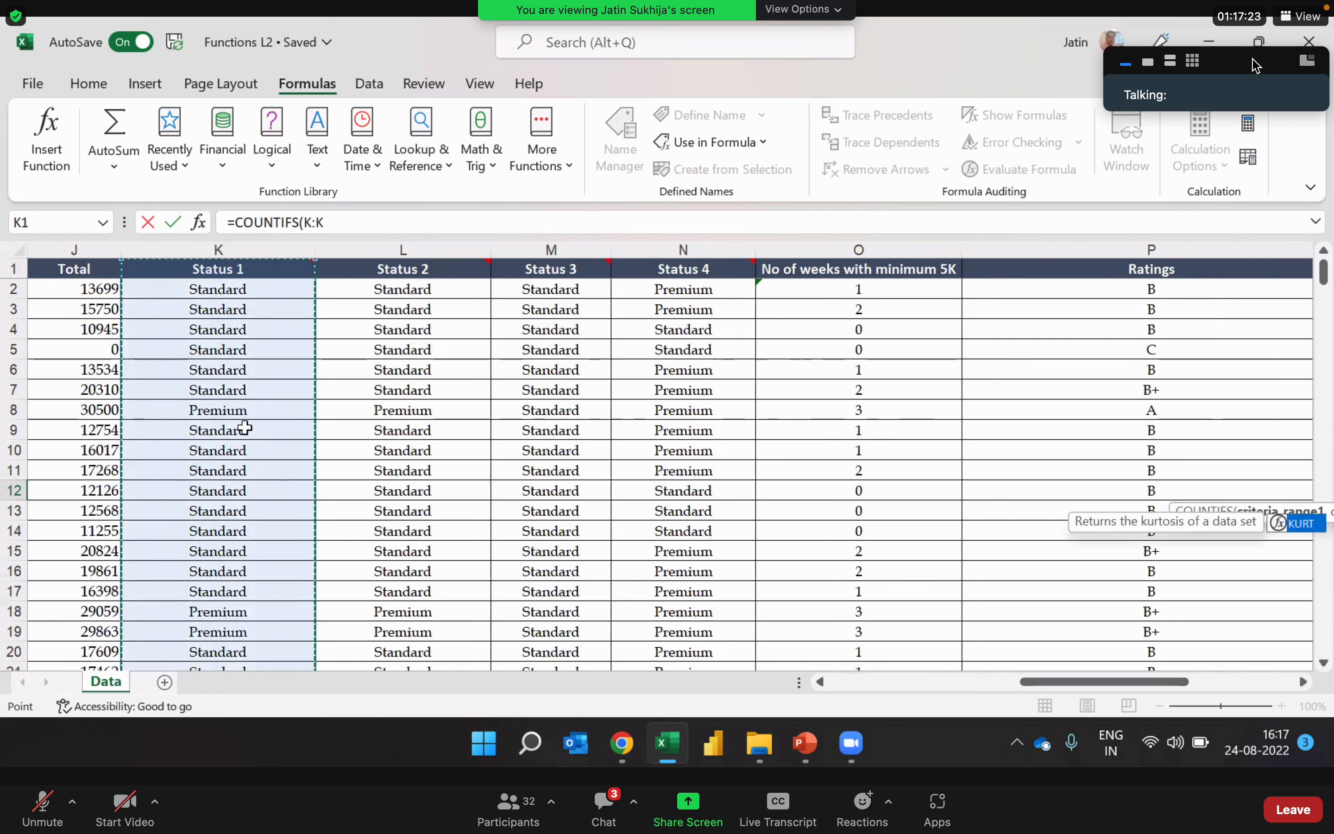
type(",\"")
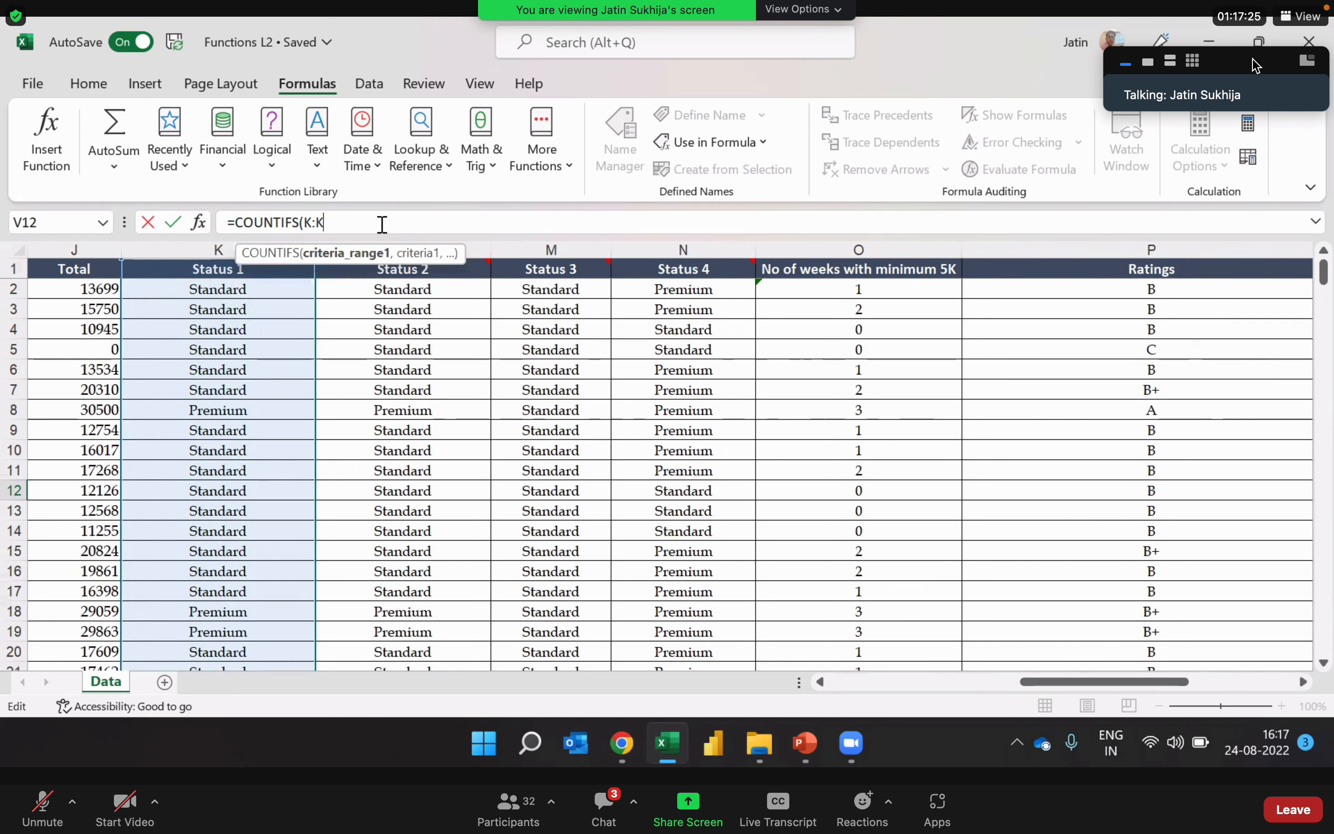
type("P")
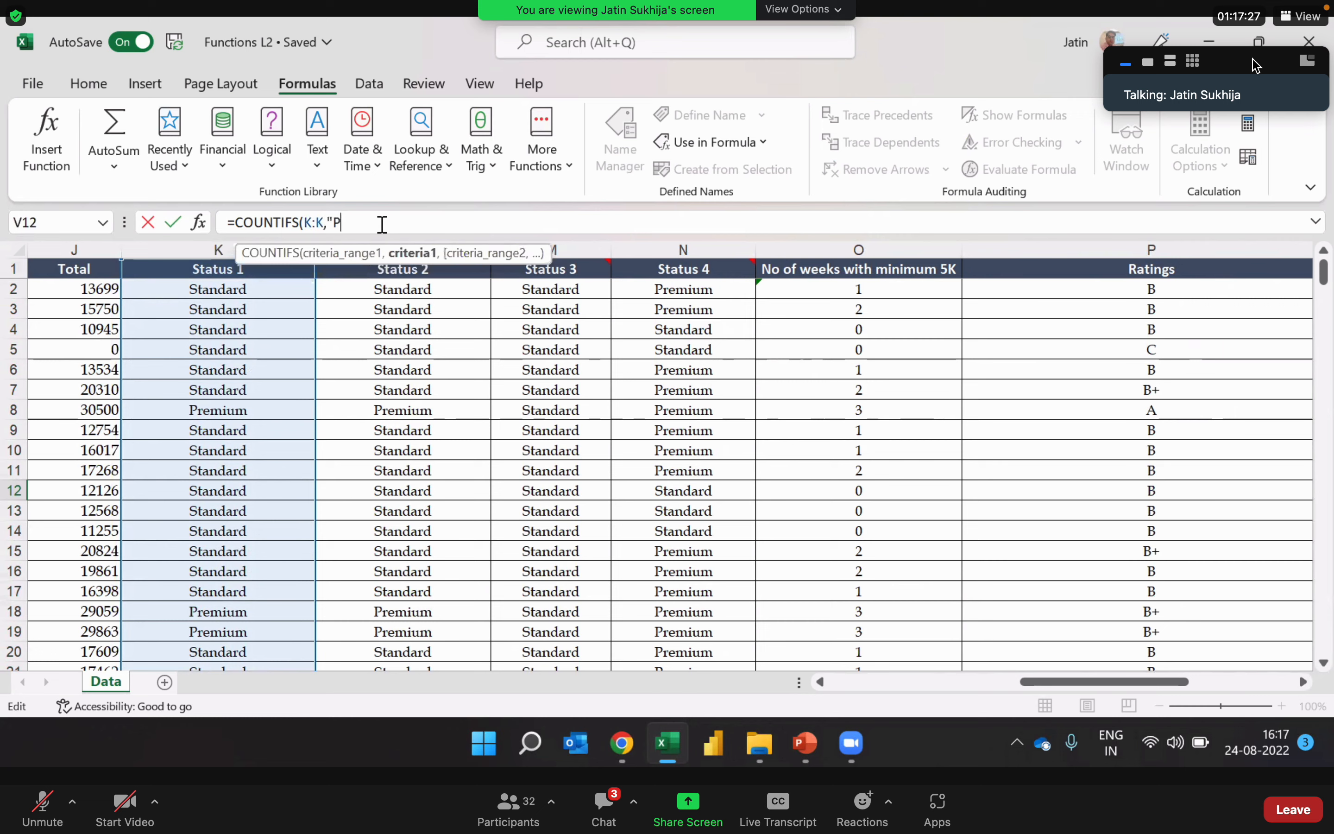
type("remium")
type(",")
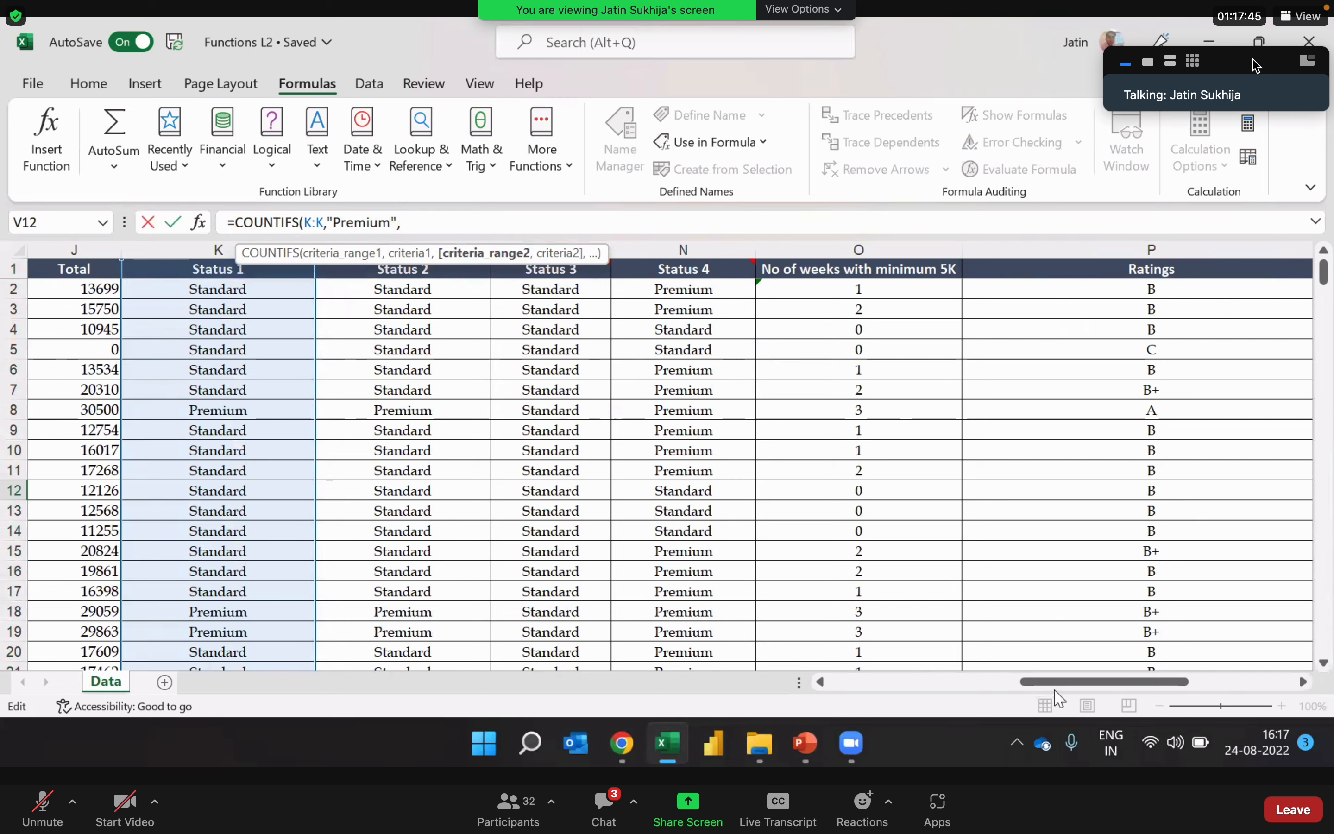
Step: Add the Locations column C:C with criterion "Delhi" as the second condition and complete the COUNTIFS formula in V12
left_click_drag(1056, 689, 897, 704)
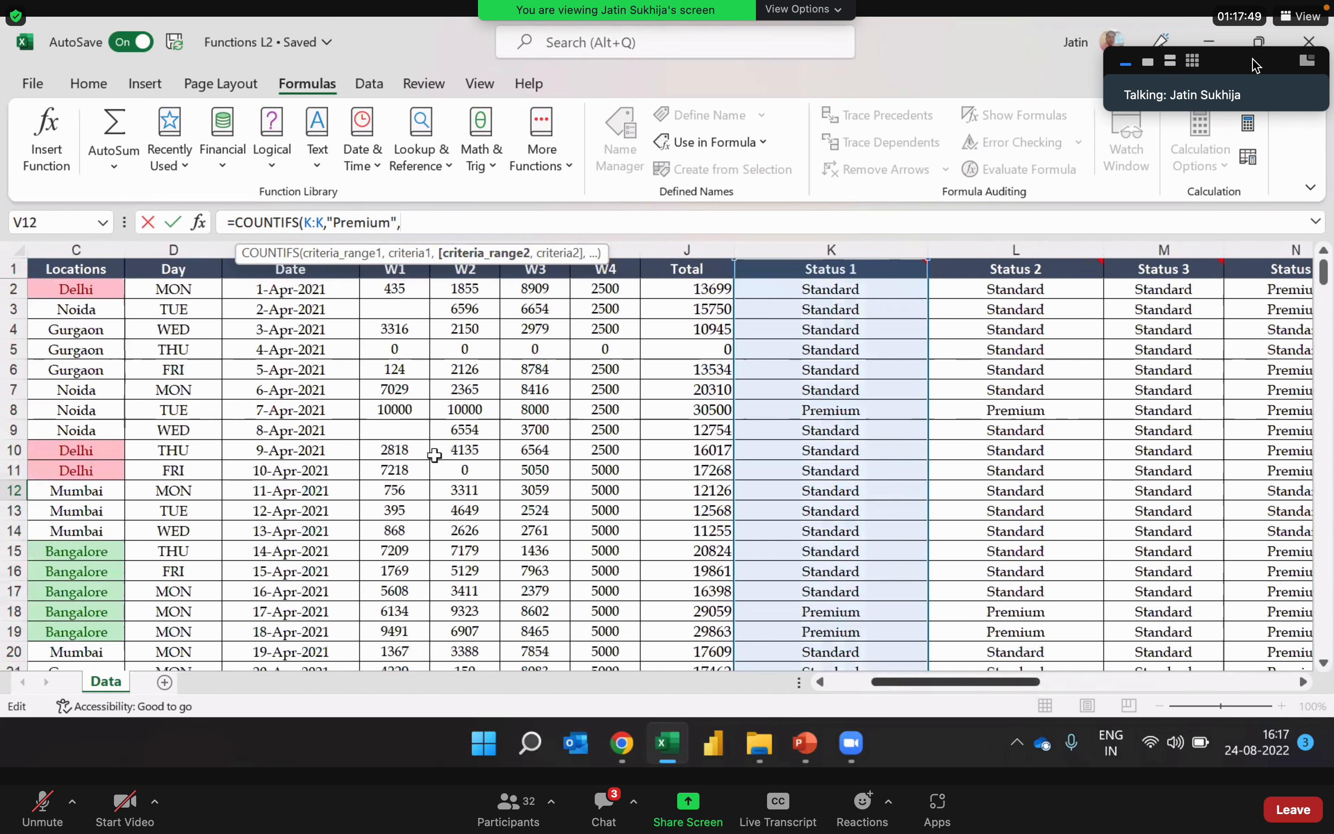
left_click(97, 249)
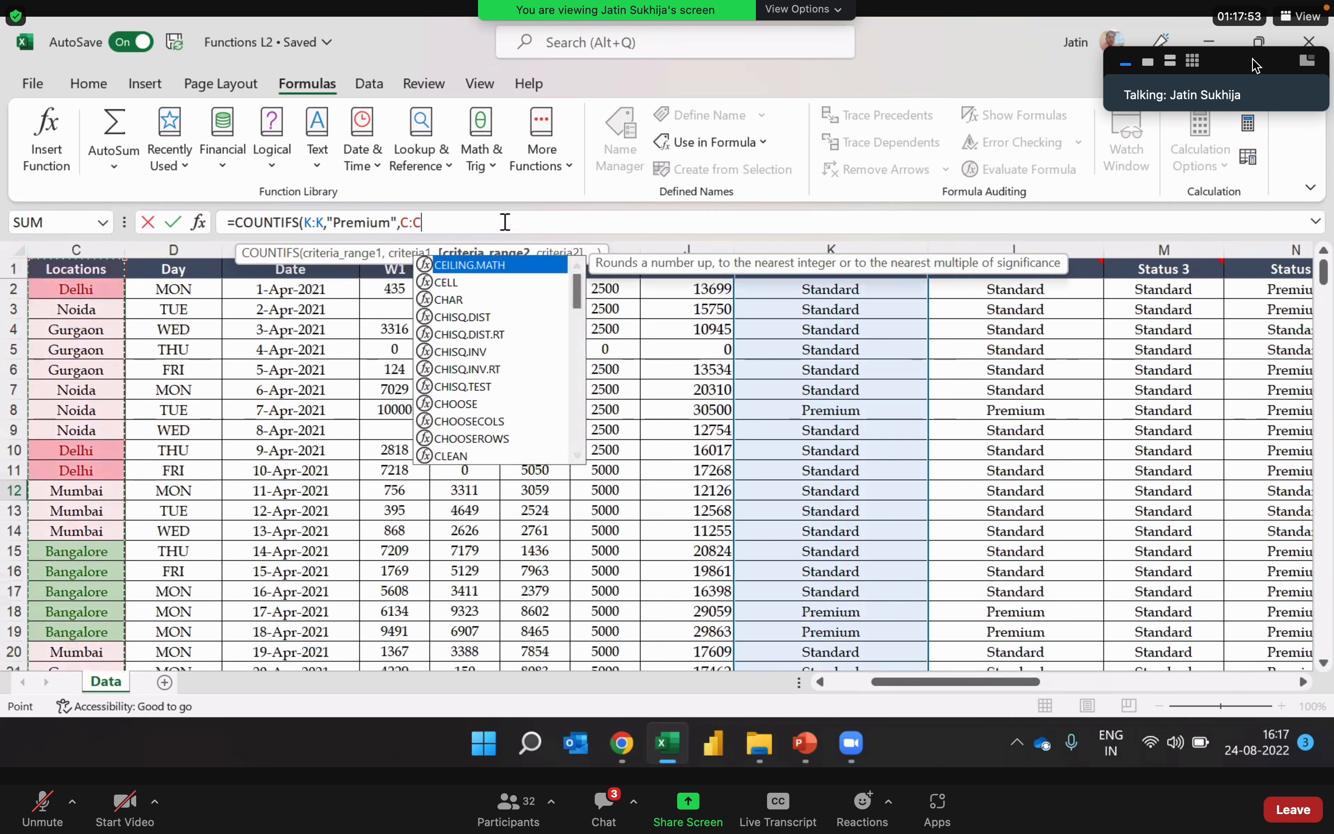
type(",\"De")
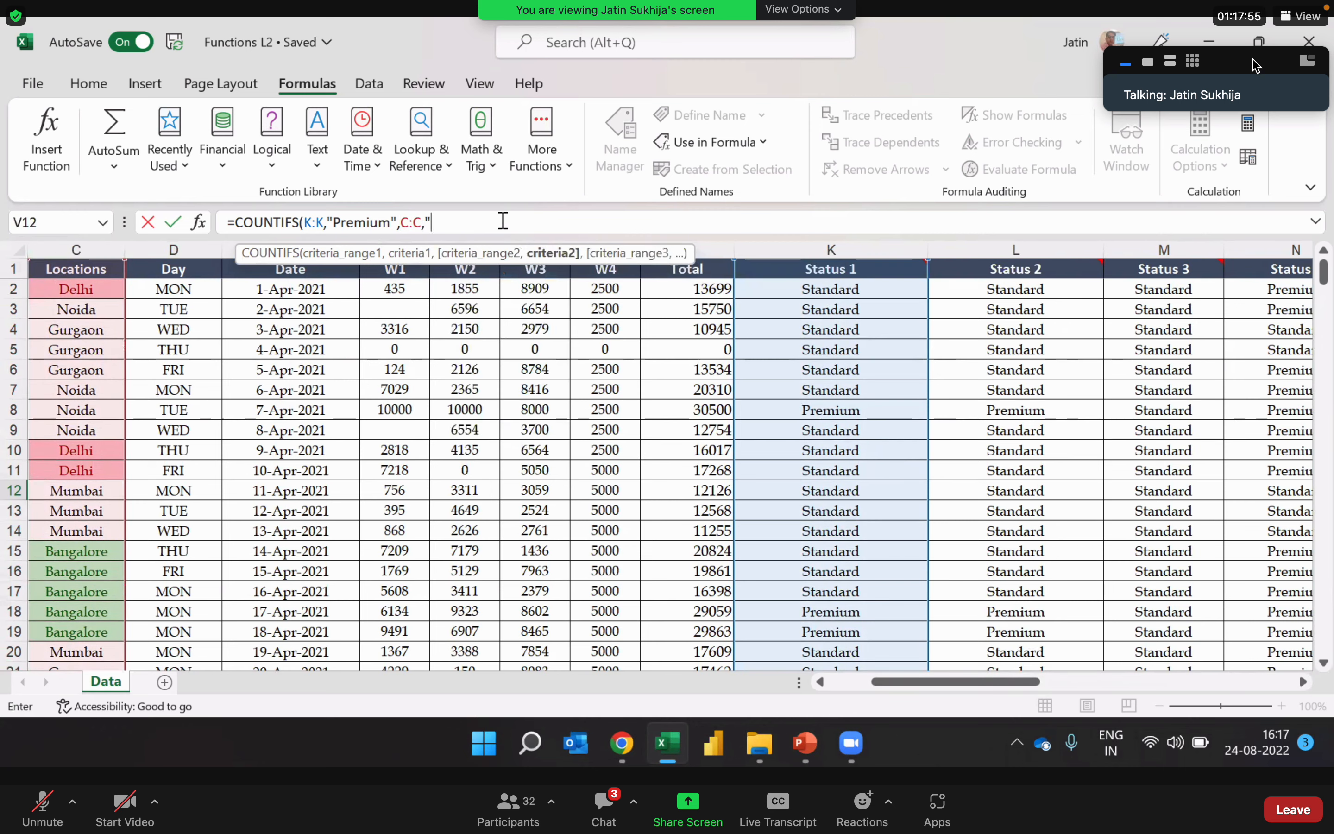
type("lhi\"")
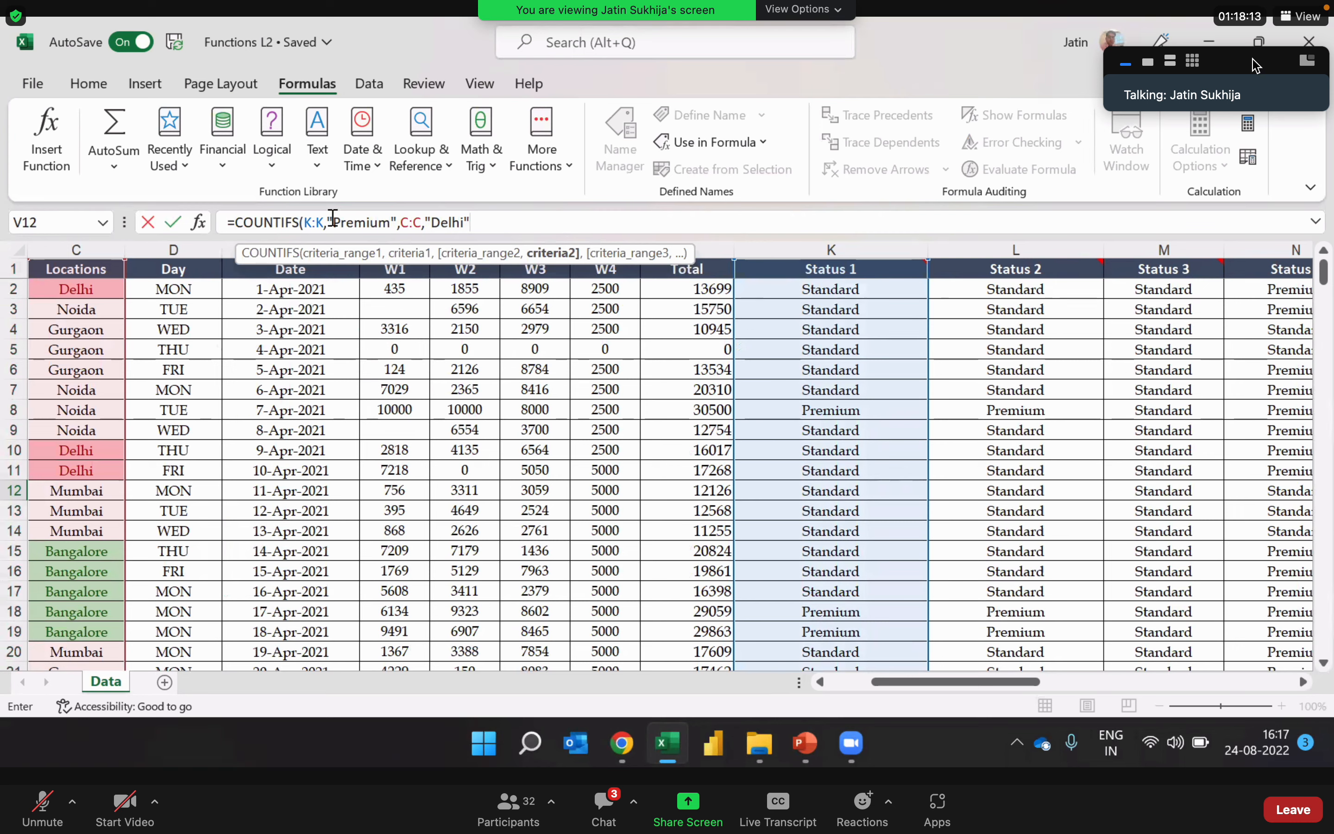
left_click(500, 220)
type(")")
key("Return")
key("Up")
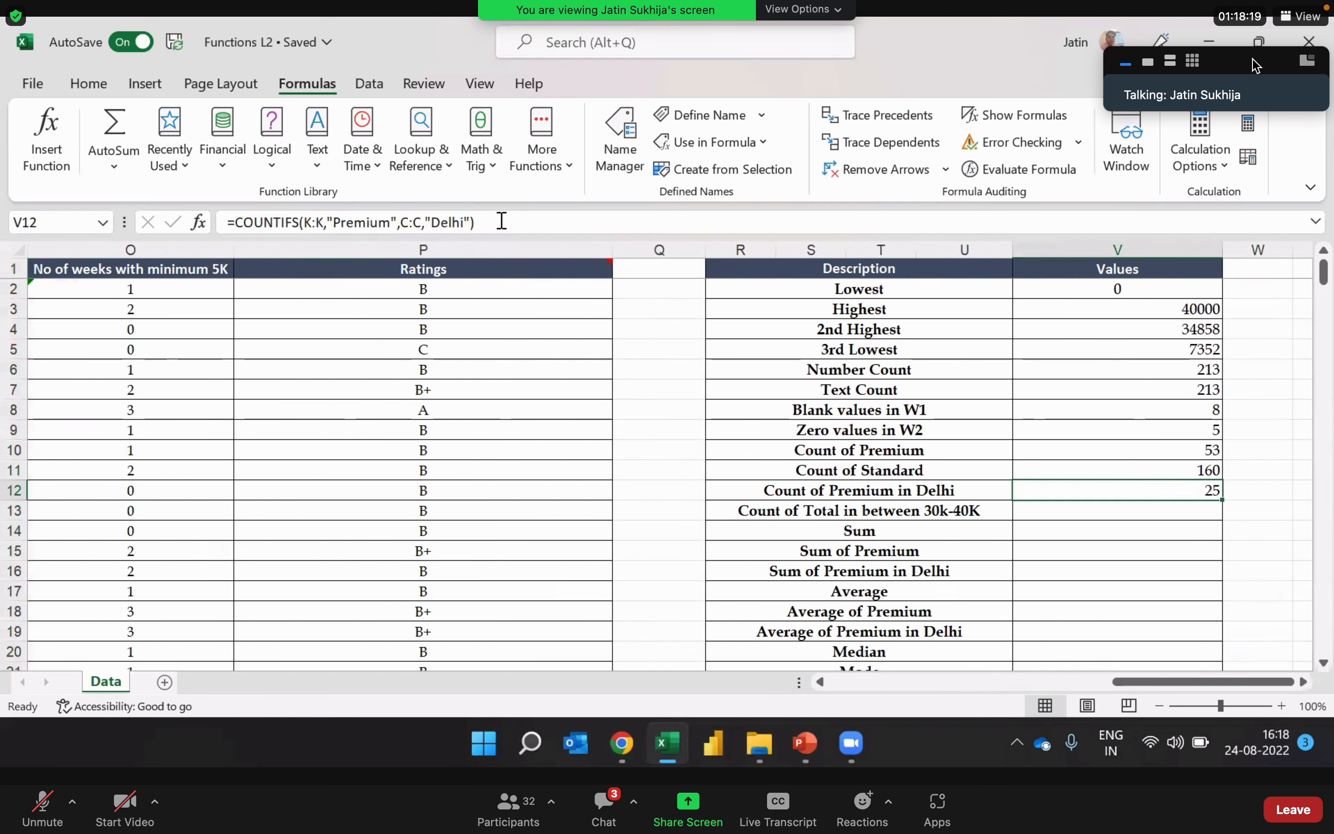
Step: Review the Count of Premium formula in V10 and open the Count of Premium in Delhi formula in V12
left_click(1107, 454)
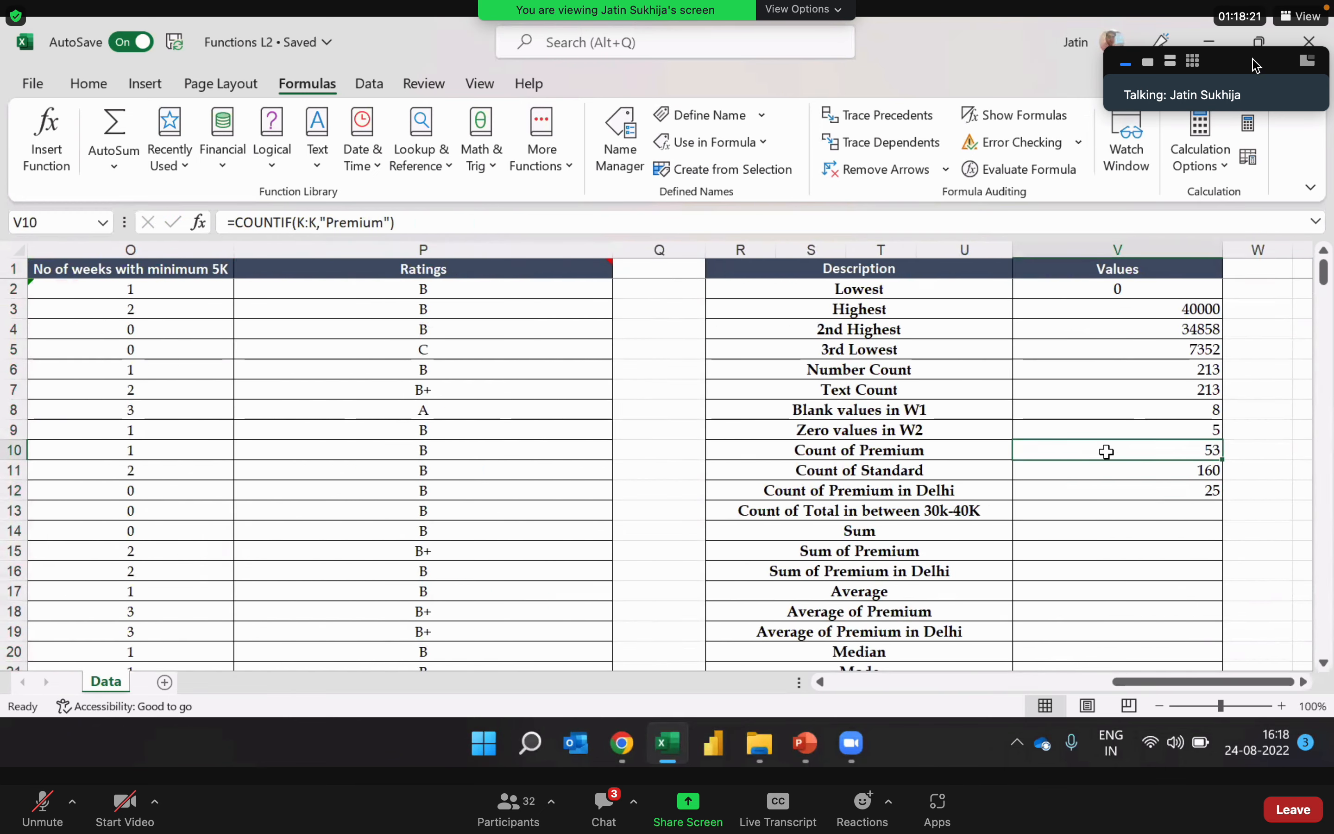
double_click(1136, 492)
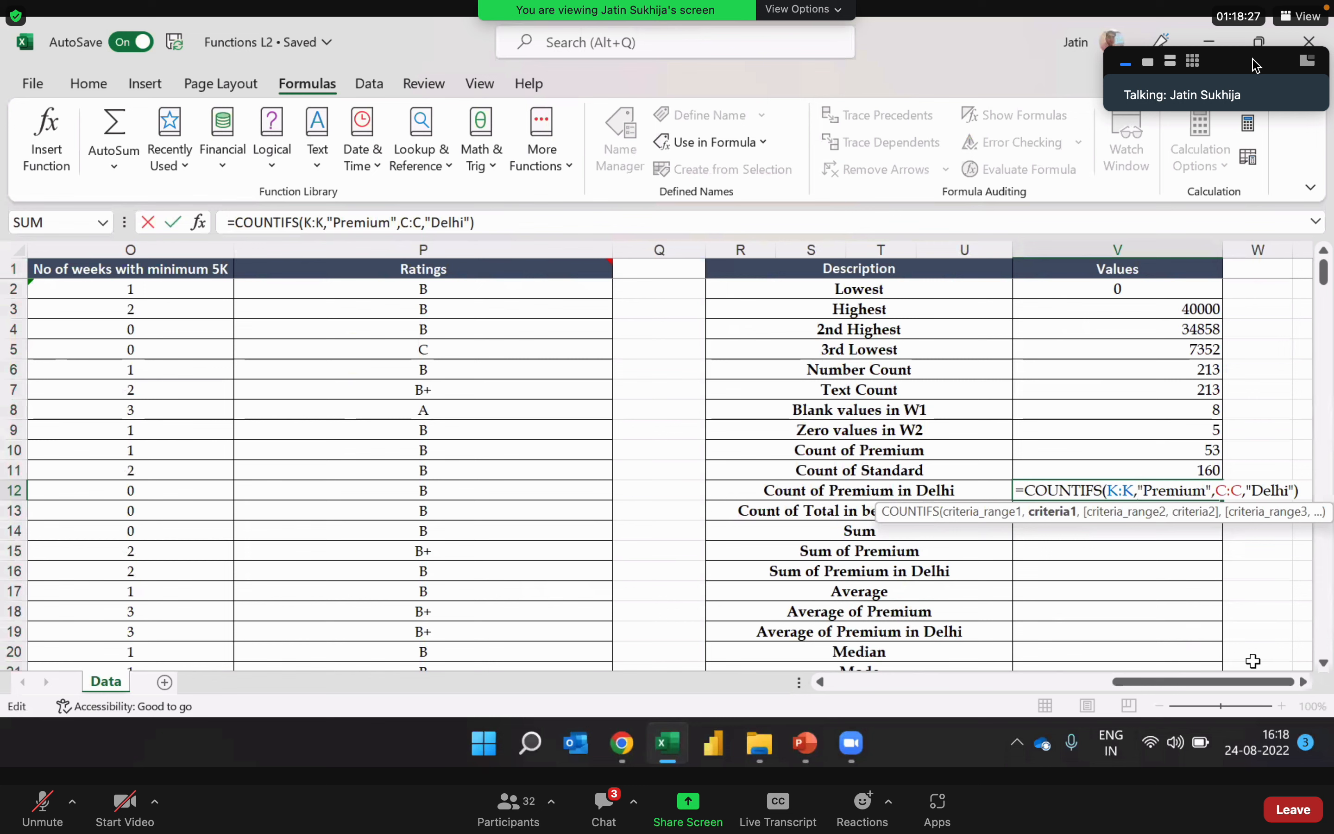
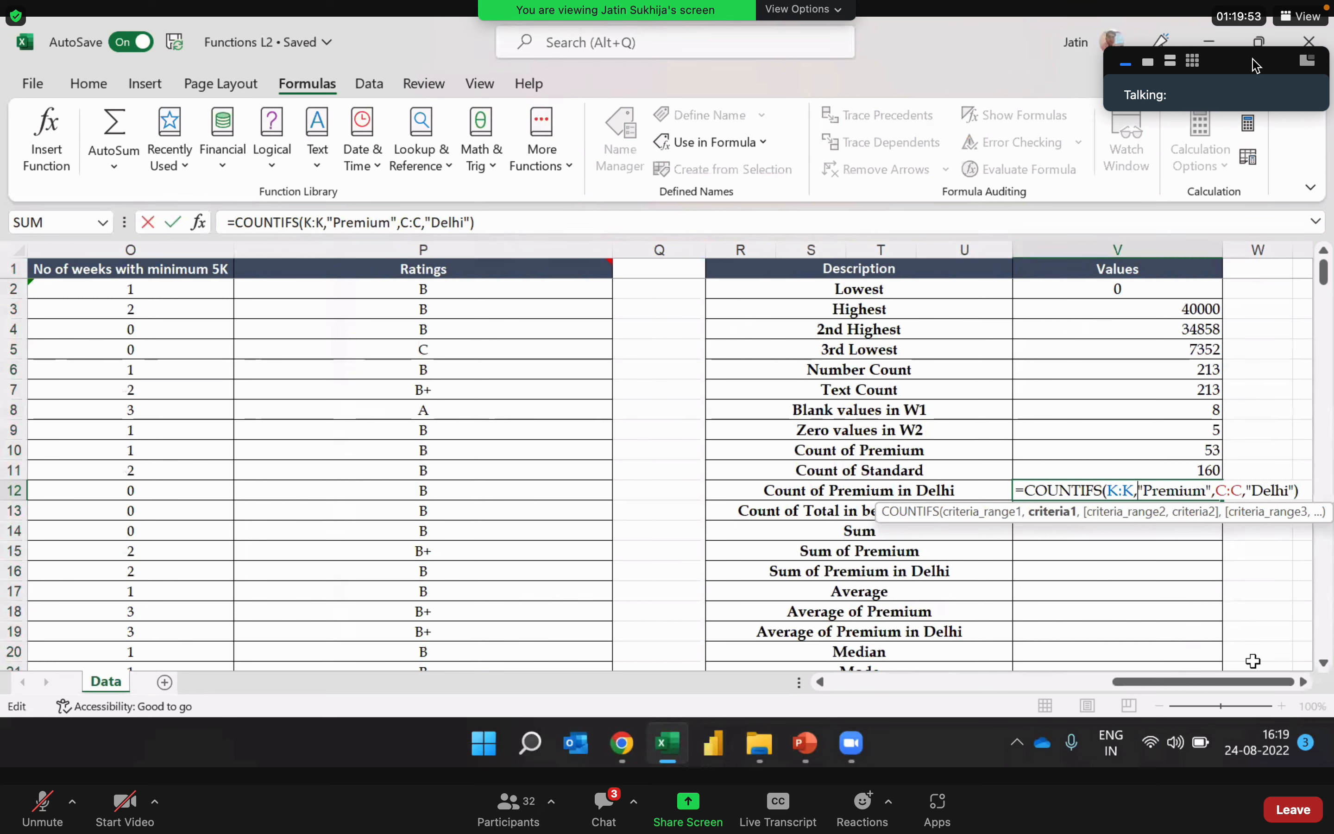
Step: Close the V12 formula and examine the Total column as the criteria range for counting totals between 30k and 40K
key("Return")
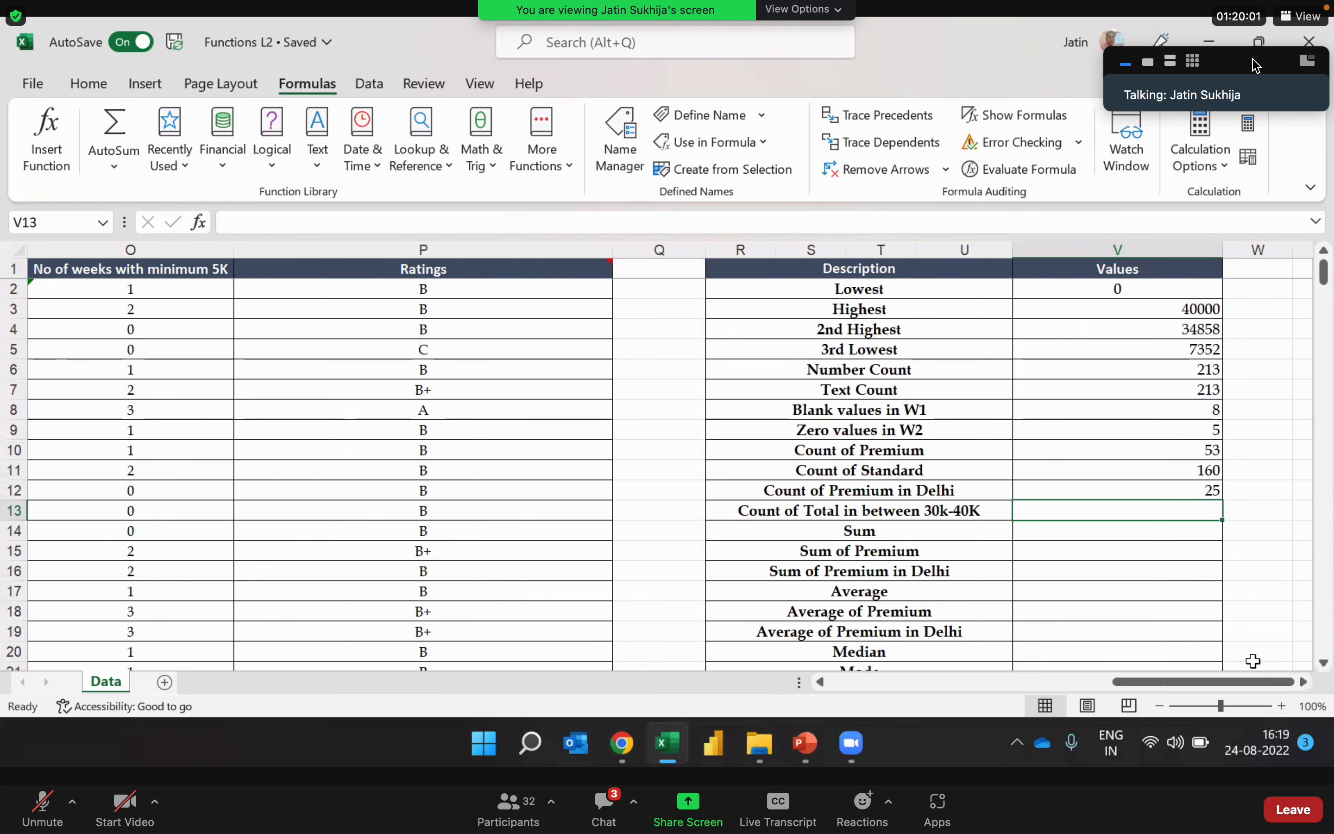
key("Left")
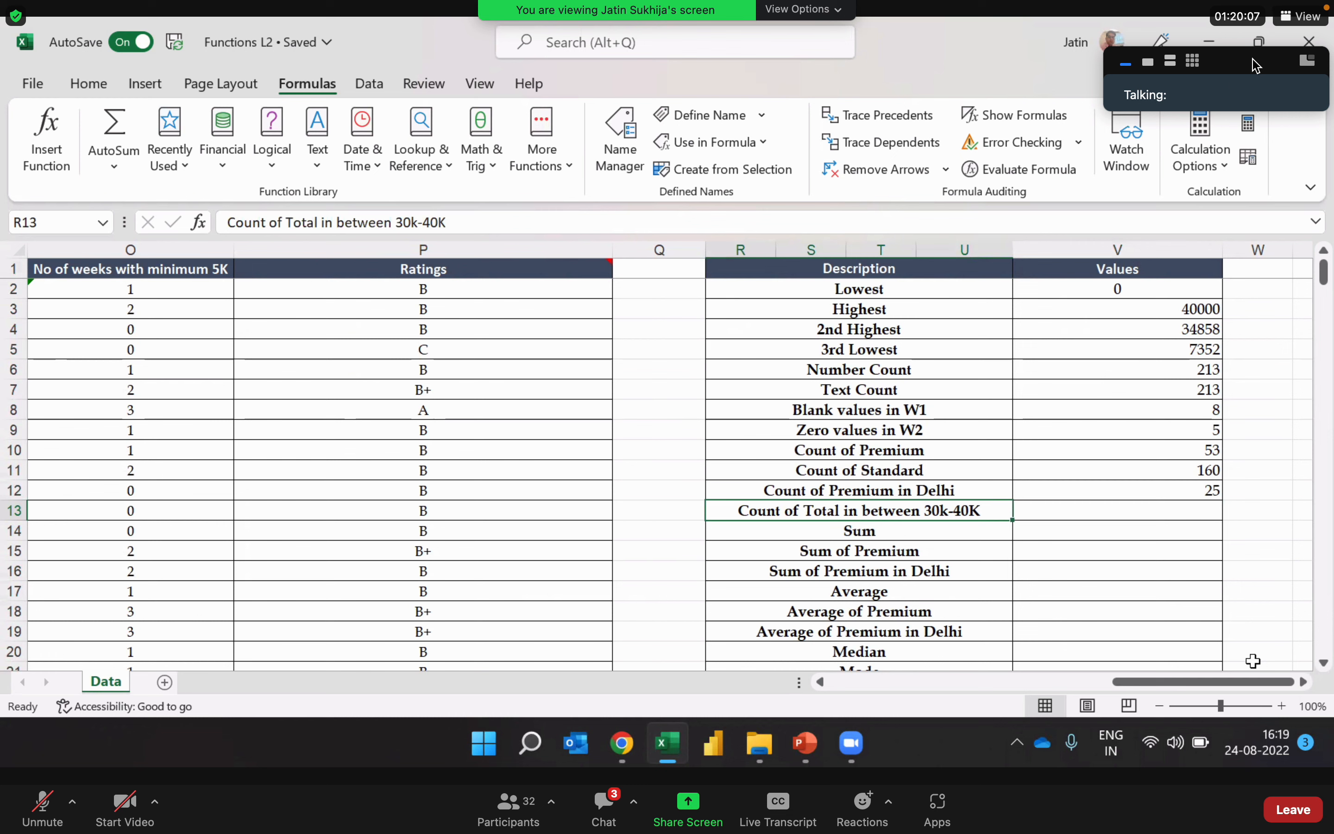
key("Right")
key("Left")
key("Left")
key("Left")
key("Left")
key("Left")
key("Left")
key("Left")
key("Left")
key("Left")
key("Left")
key("Left")
key("Left")
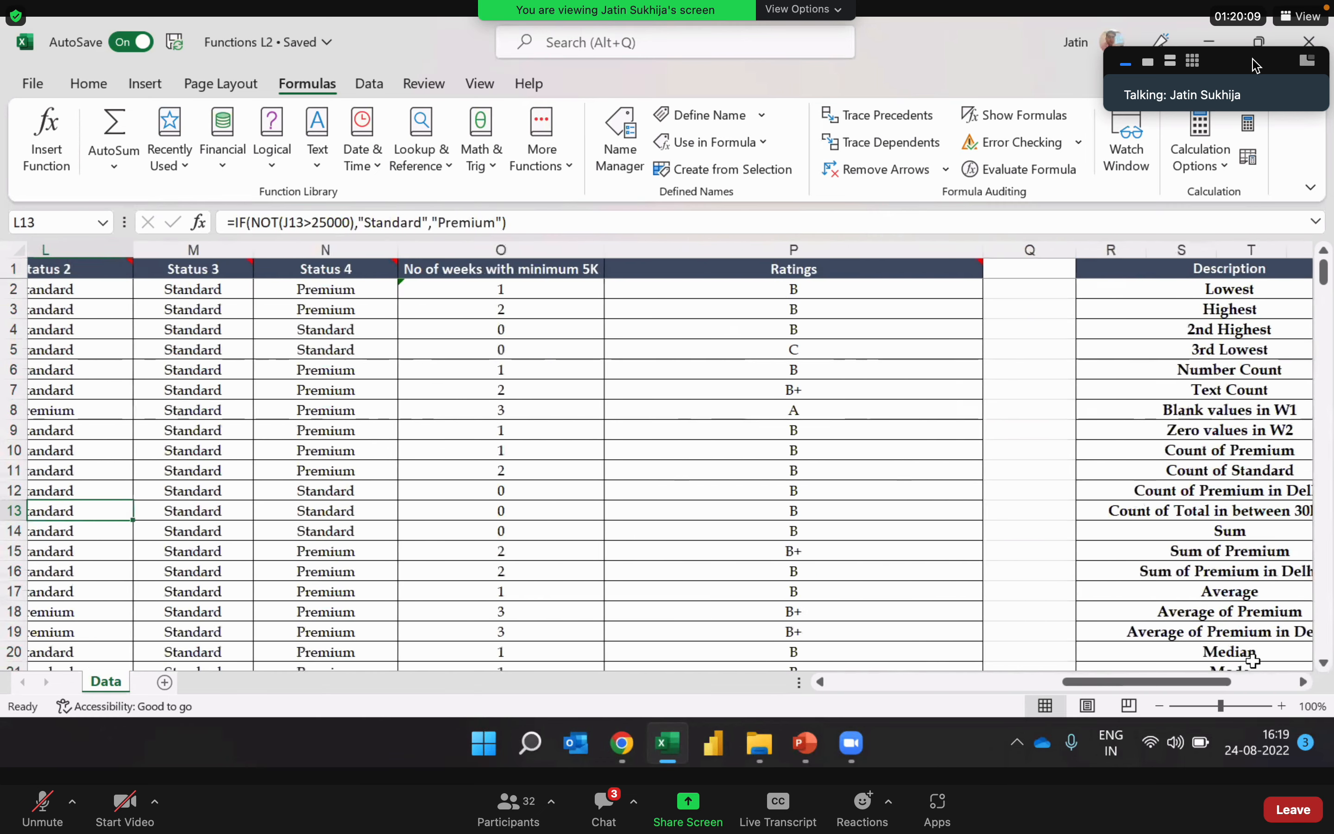
key("Left")
key("Right")
key("Right")
key("Right")
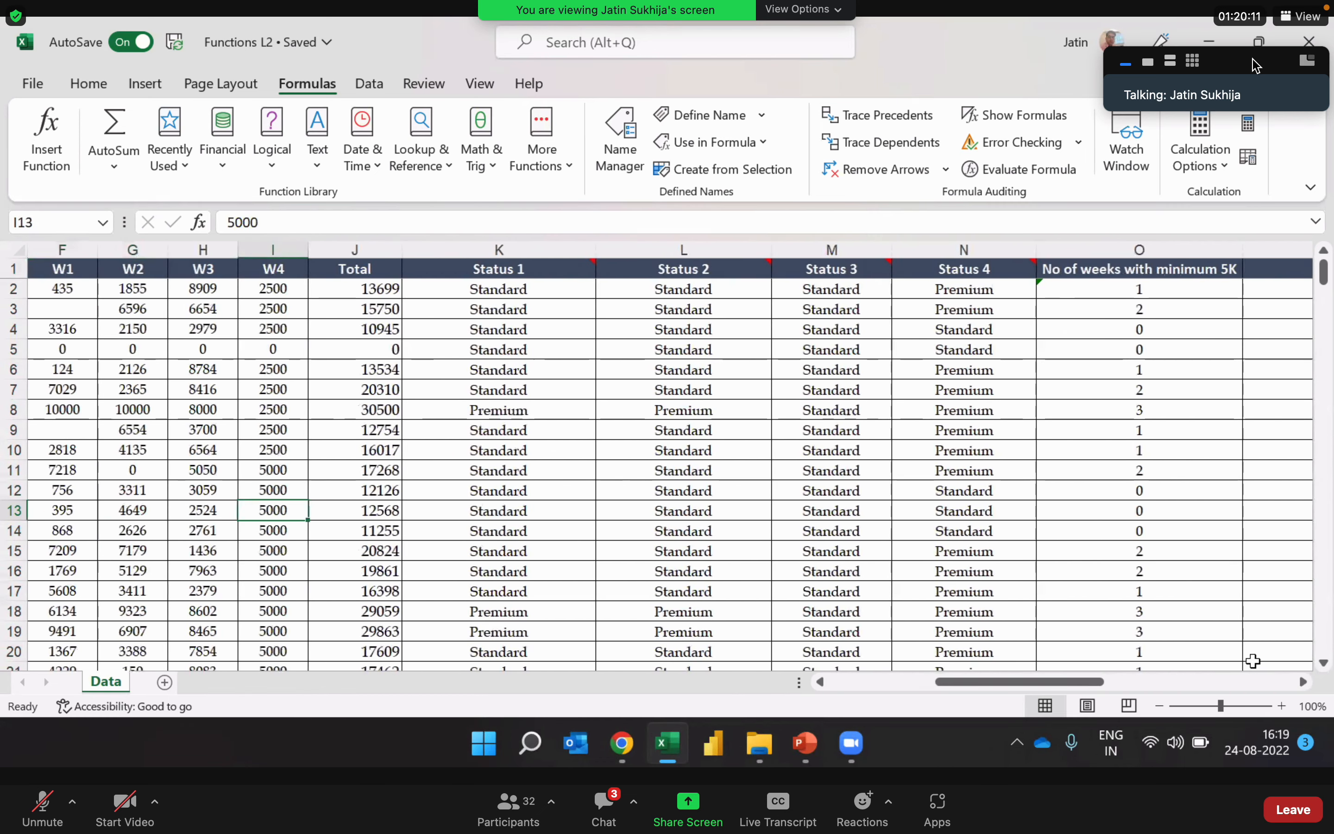
key("Right")
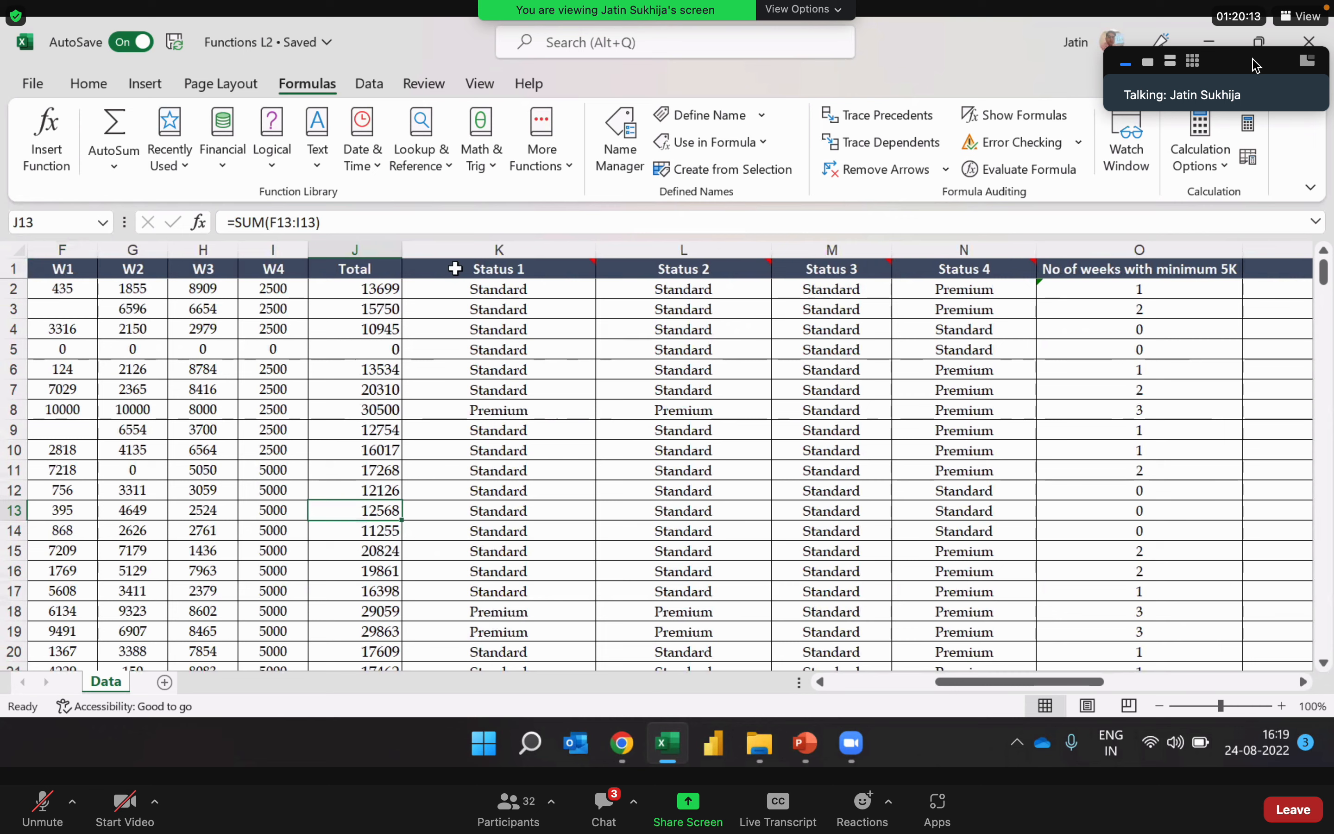
left_click(380, 249)
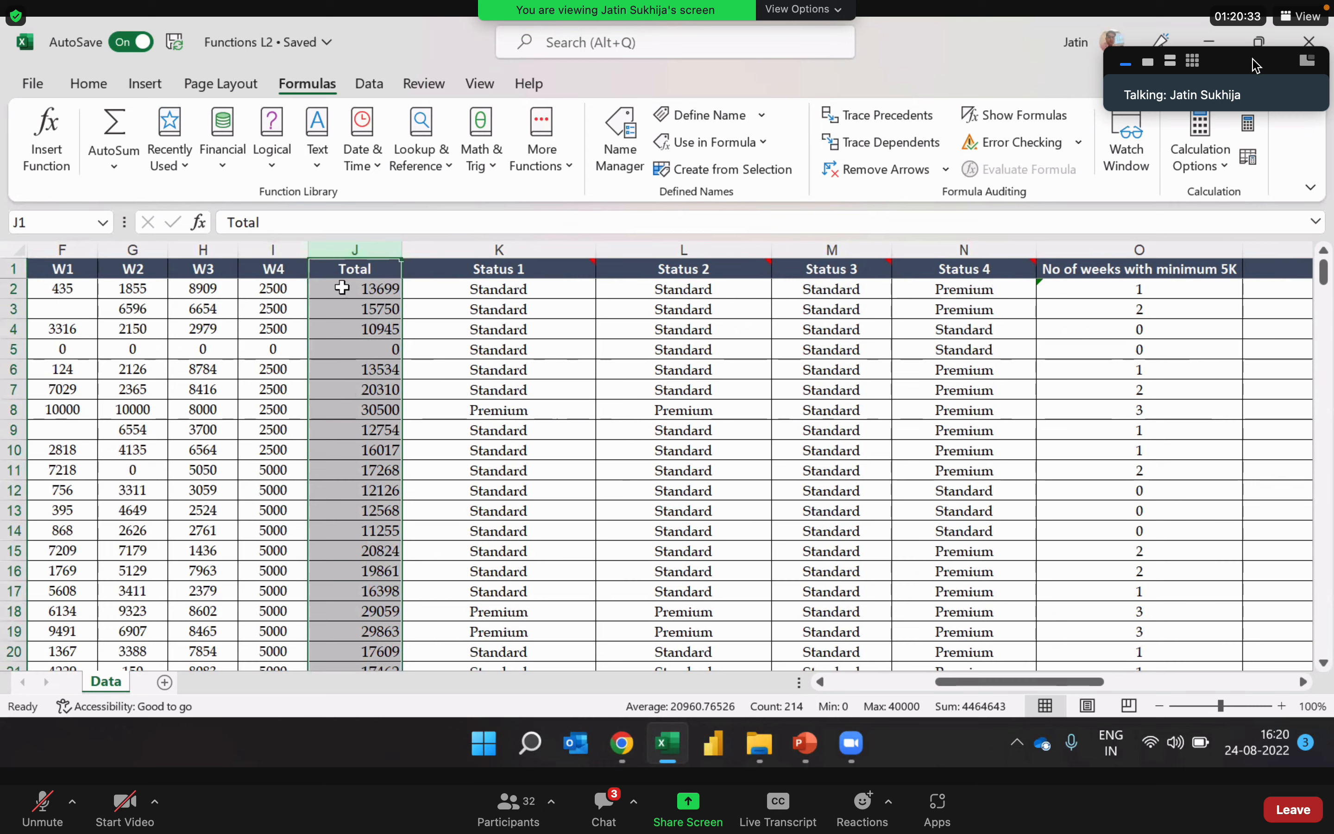
left_click(340, 349)
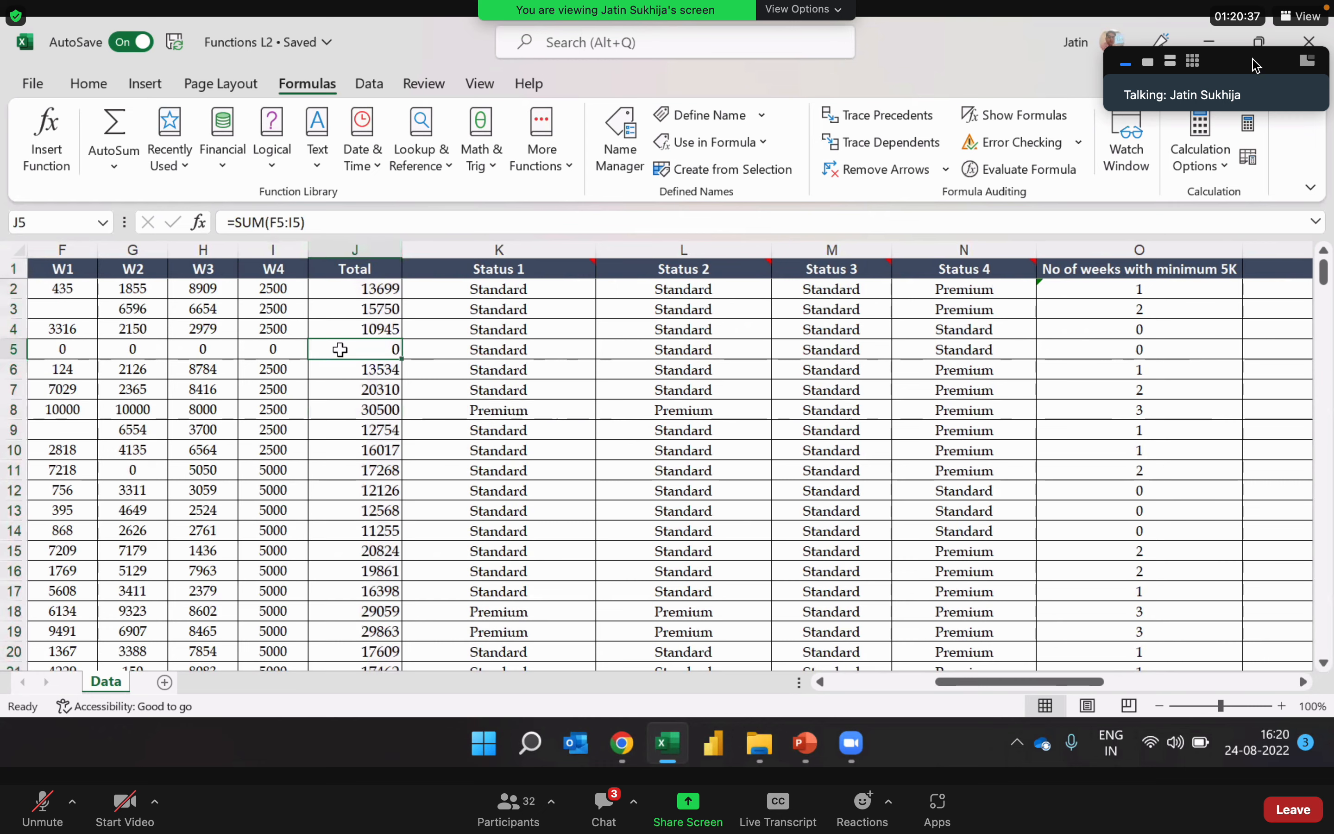
Step: Begin a COUNTIFS formula in V13 with the Total column J:J as the first criteria range
key("Right")
key("Right")
key("Right")
key("Right")
key("Right")
key("Right")
key("Right")
key("Right")
key("Right")
key("Down")
key("Down")
key("Down")
key("Down")
key("Down")
key("Down")
key("Down")
key("Down")
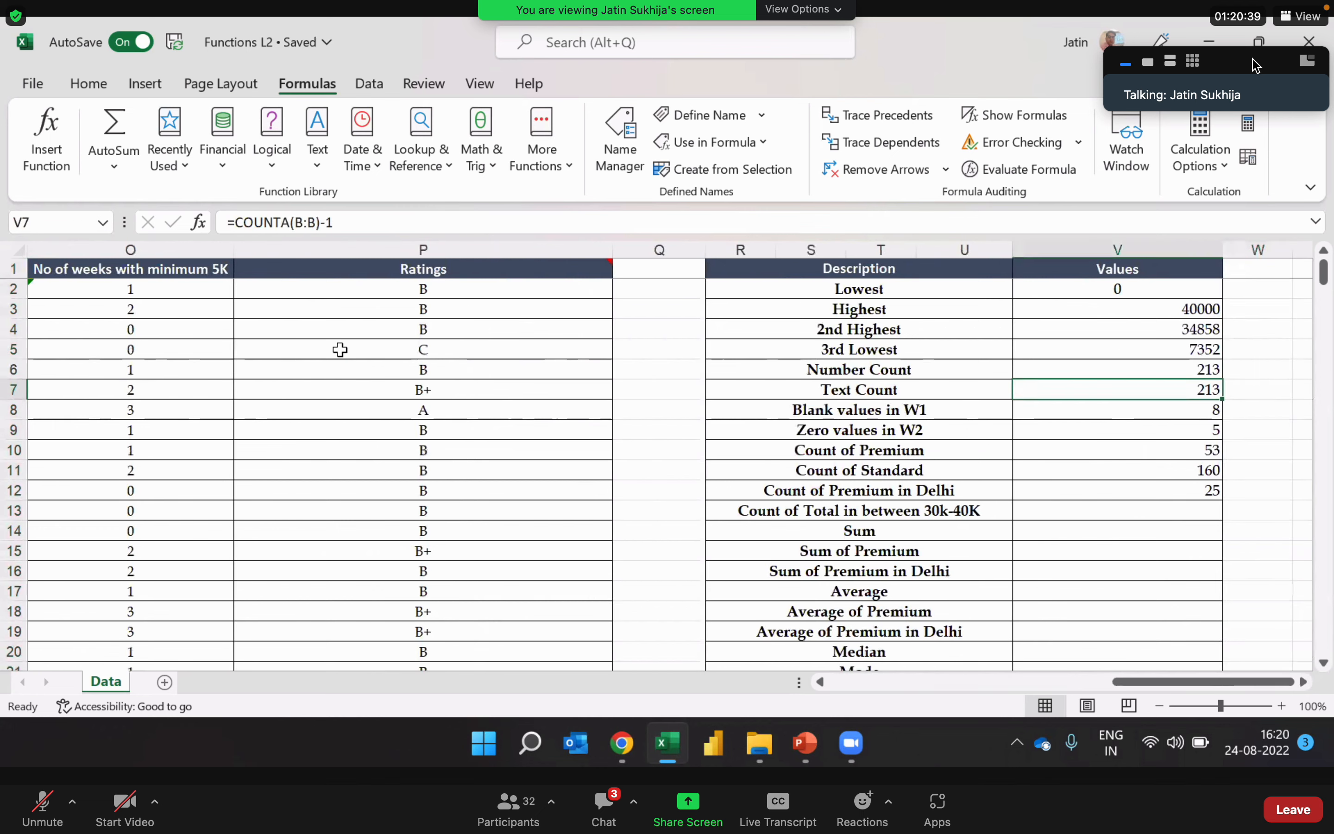
key("Left")
key("Right")
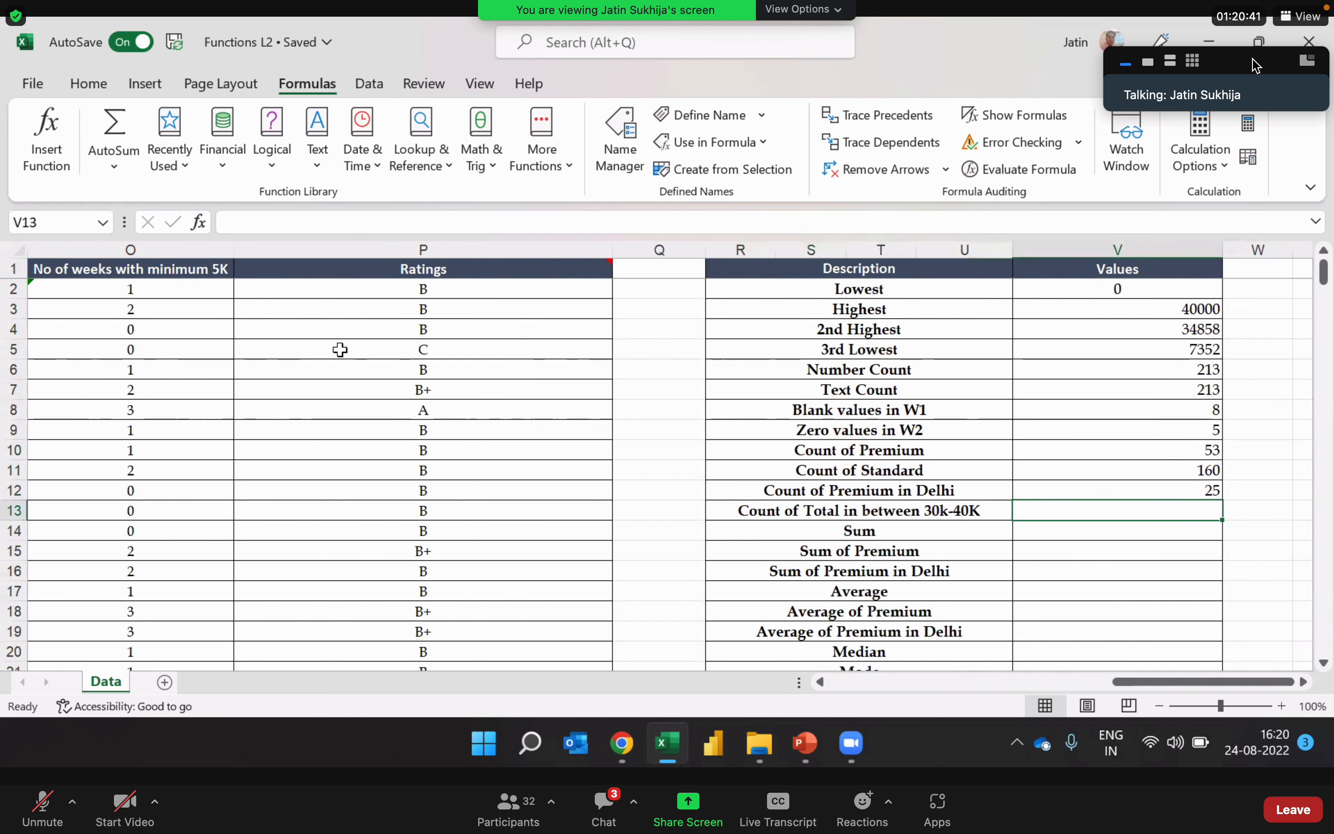
type("=countifs")
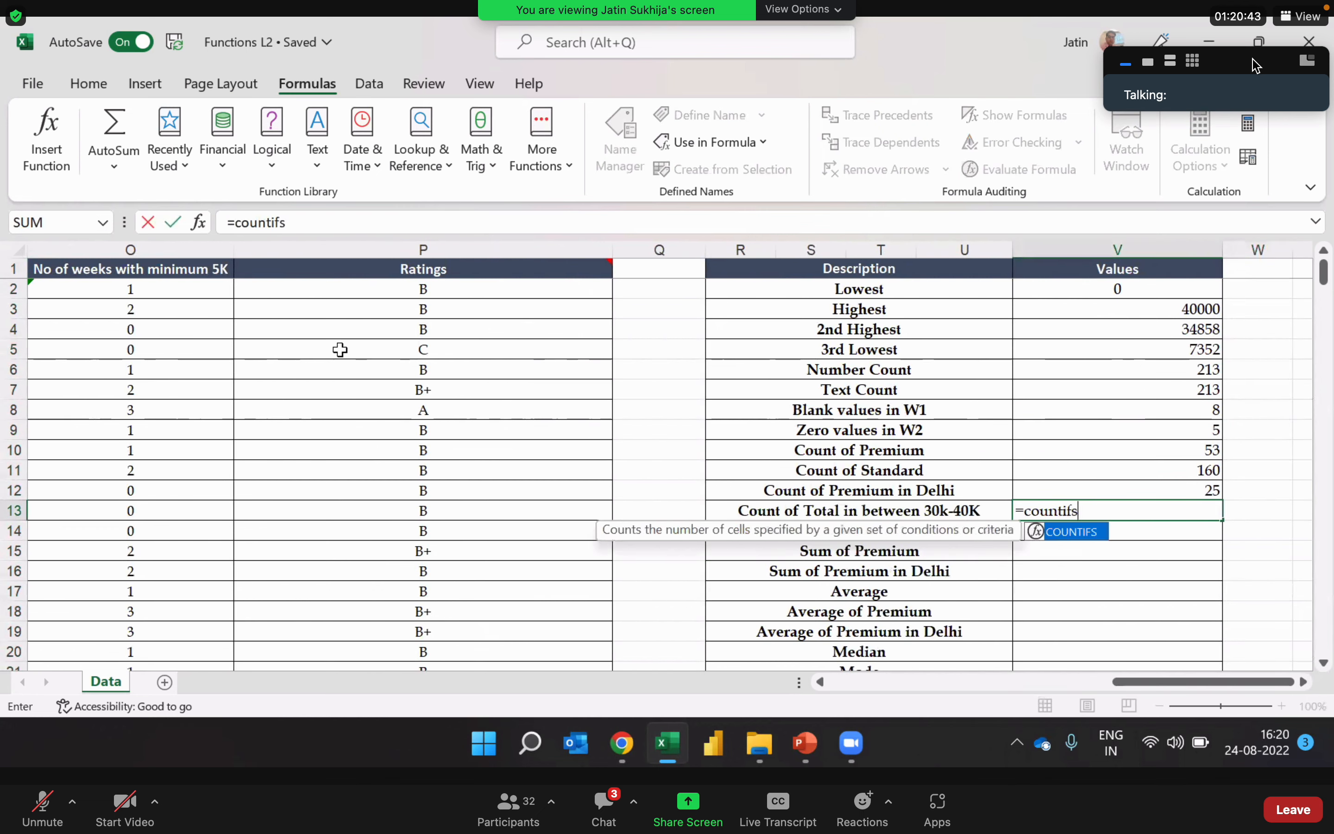
key("Tab")
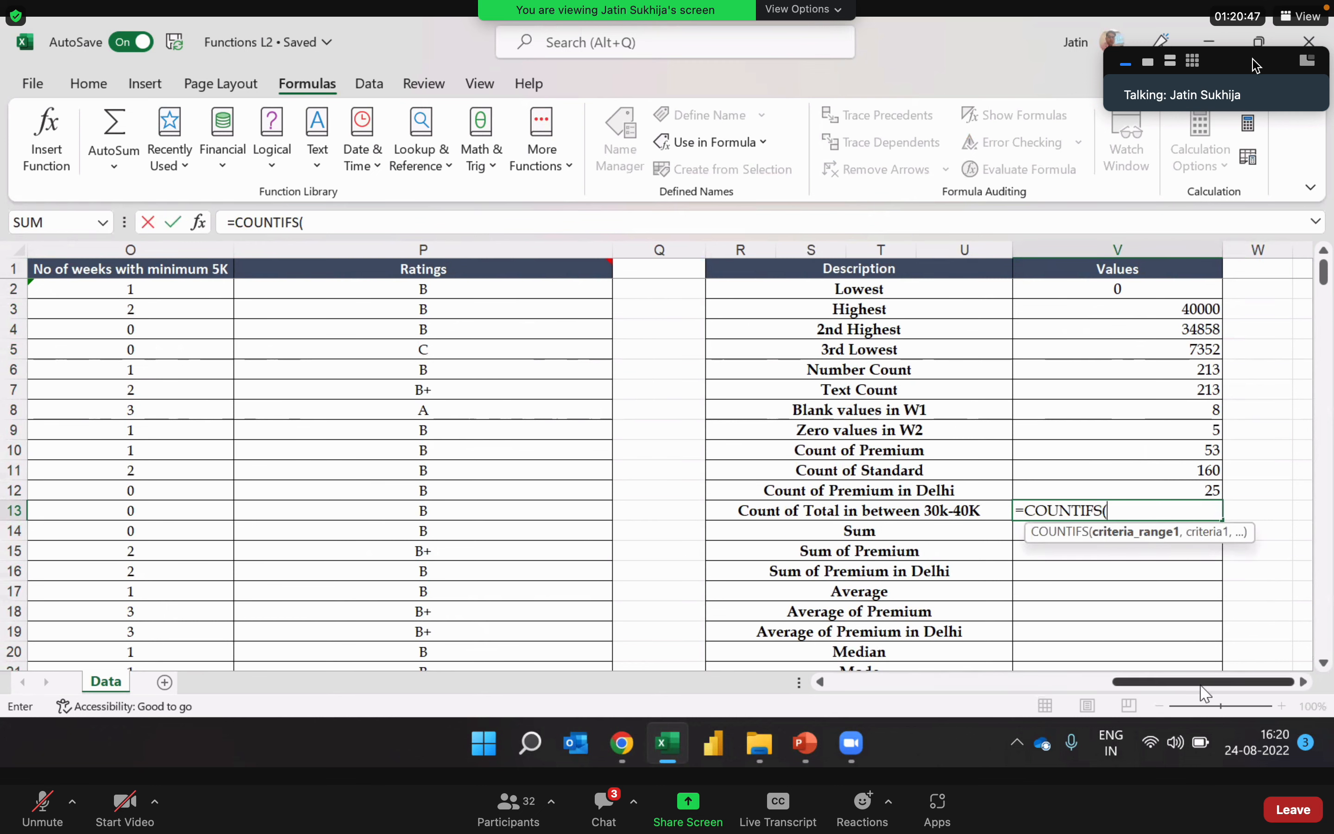
left_click_drag(1195, 687, 1100, 685)
left_click(83, 251)
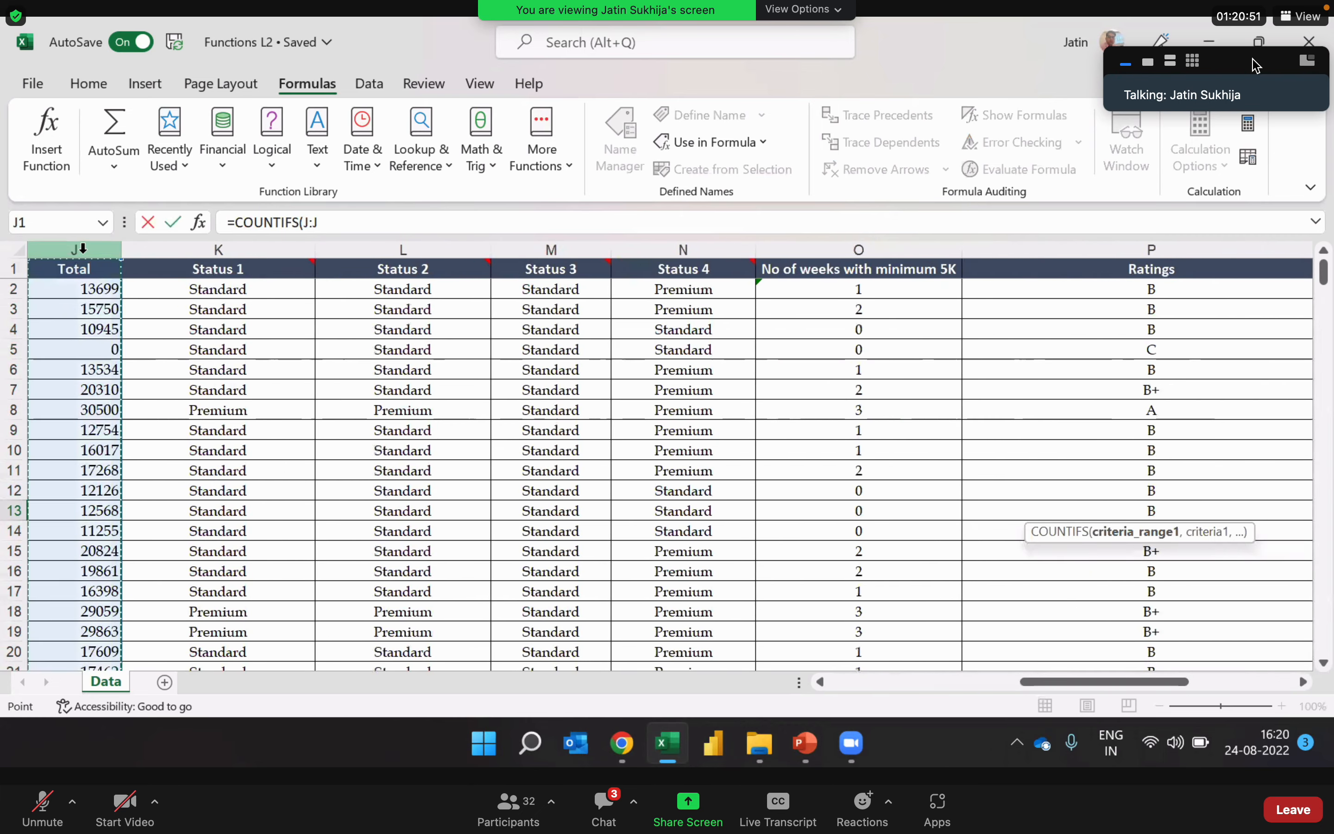
Step: Set the first criterion of the COUNTIFS formula in V13 to ">30000"
left_click(346, 222)
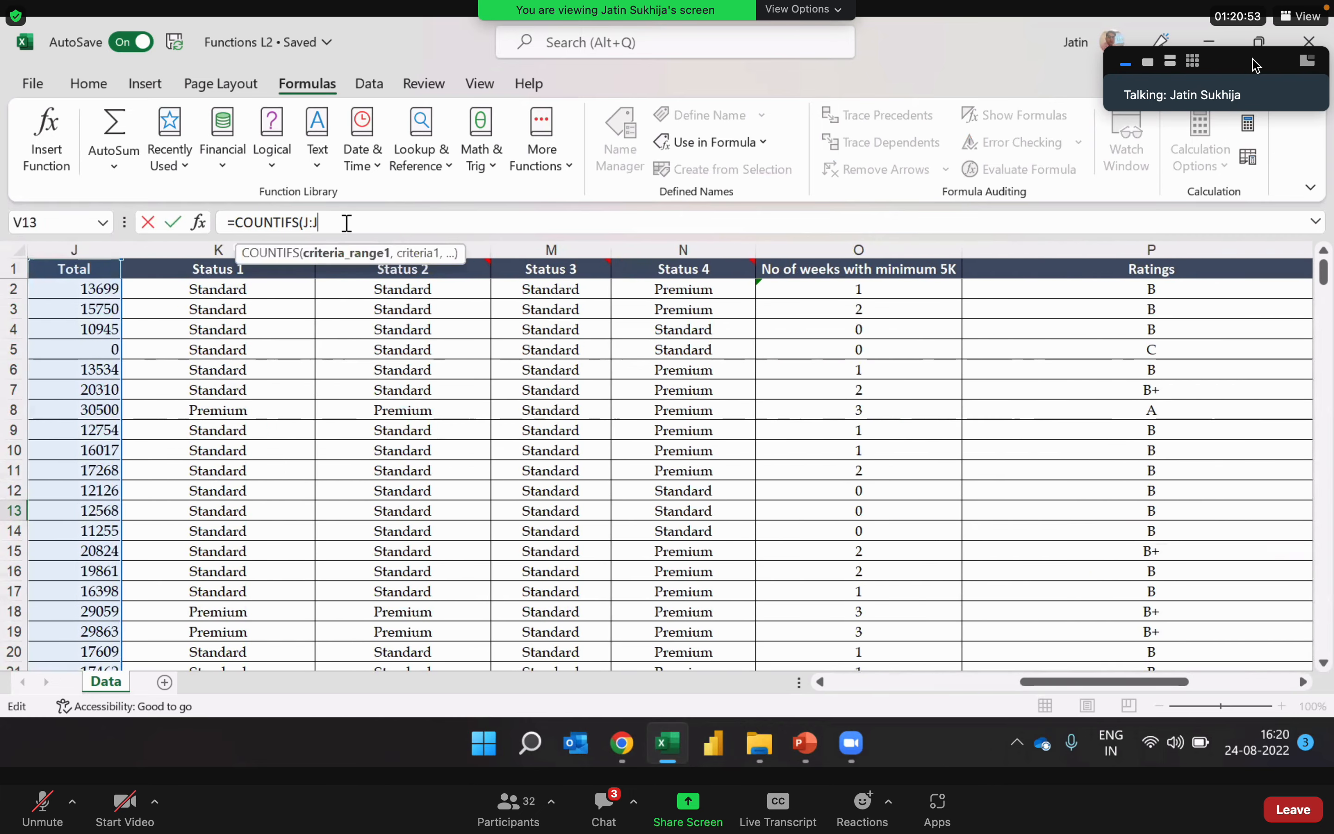
type(",")
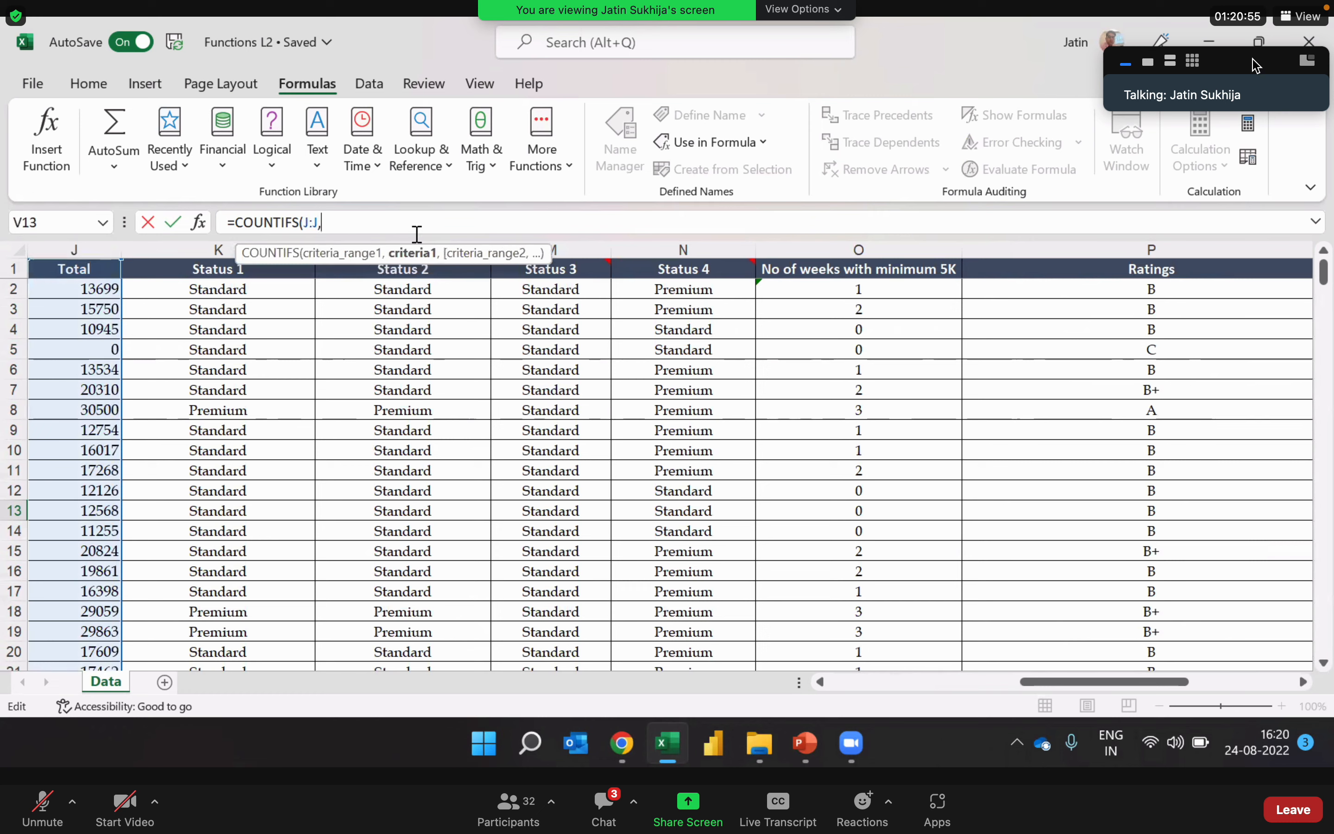
type("\">3000")
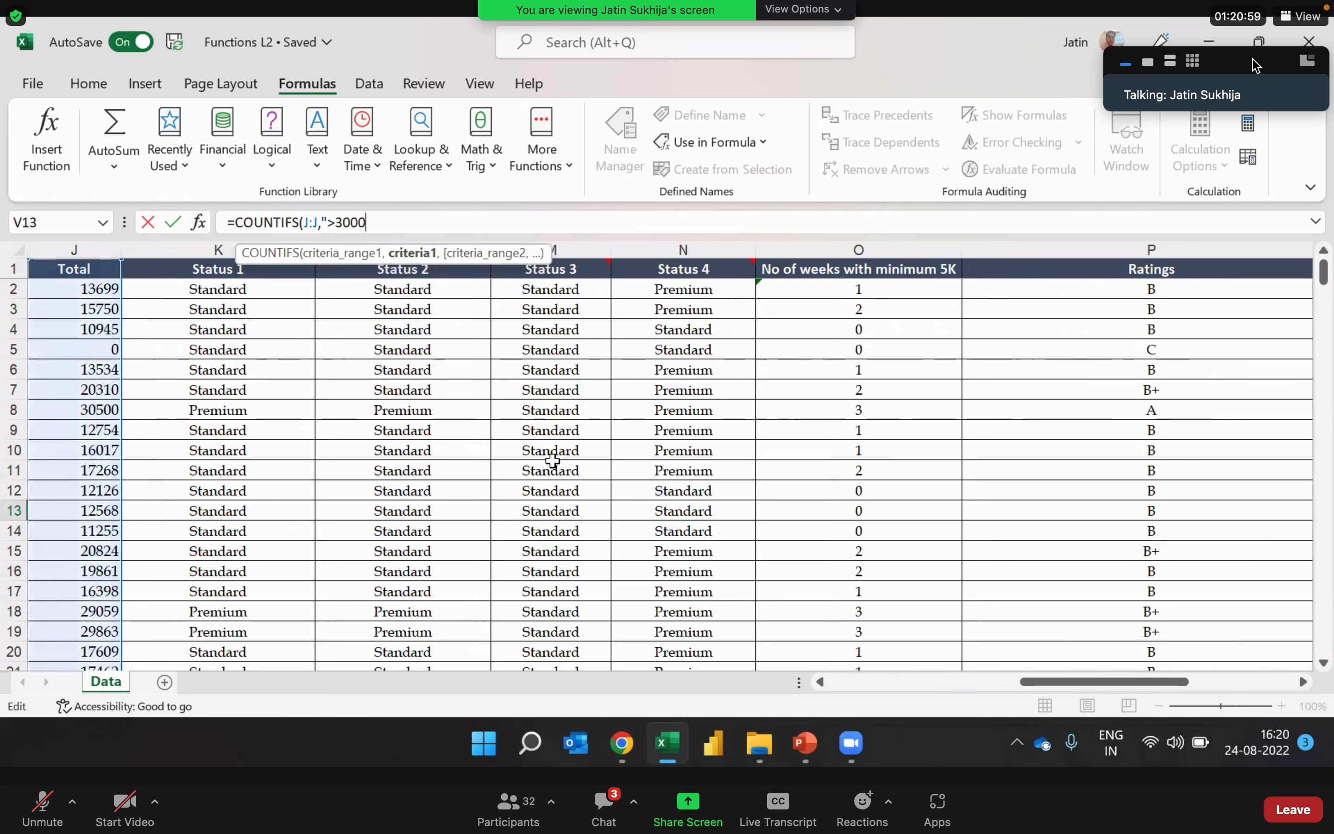
type("0\"")
type(",")
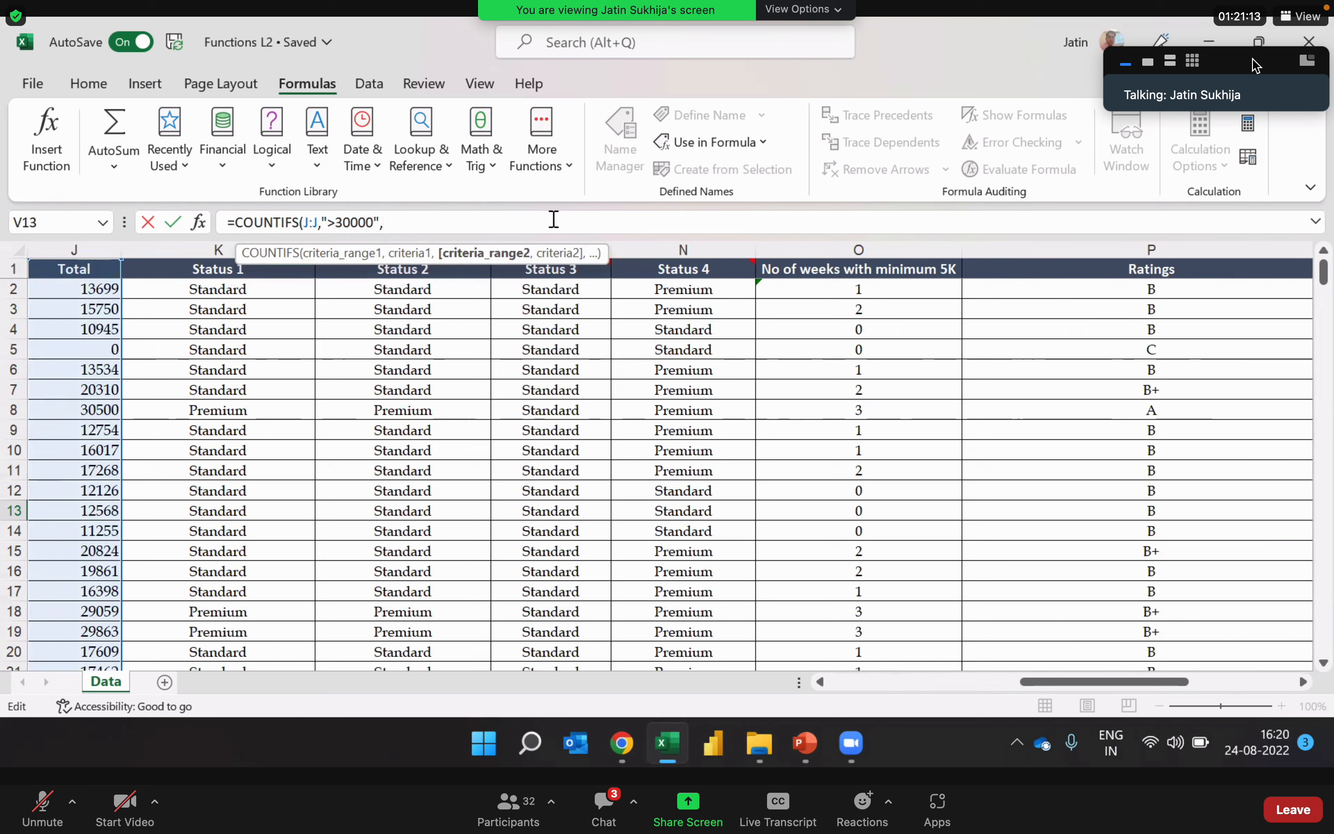
Step: Add the Total column J:J with criterion "<40000" as the second condition and complete the COUNTIFS formula in V13
left_click(90, 248)
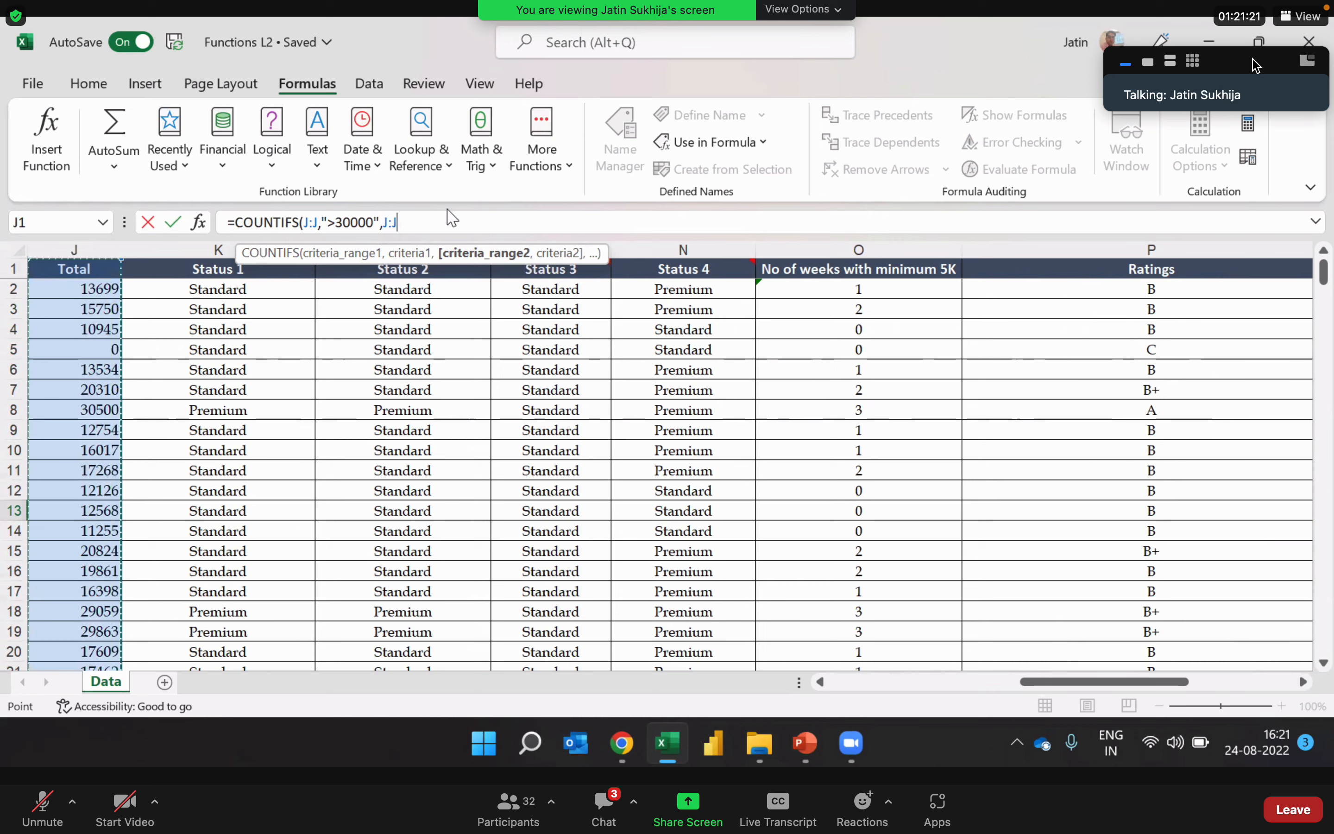
type(",\"<4")
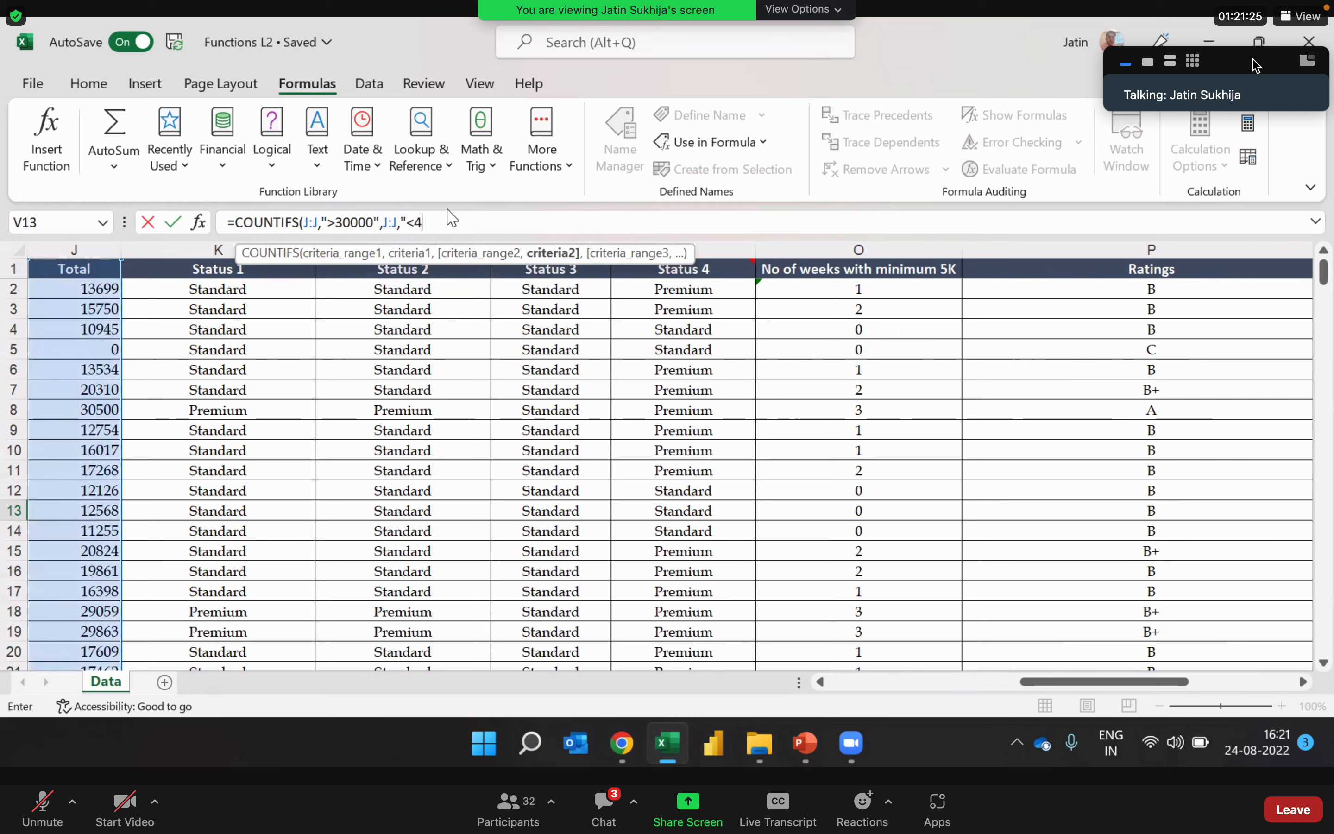
type("0000")
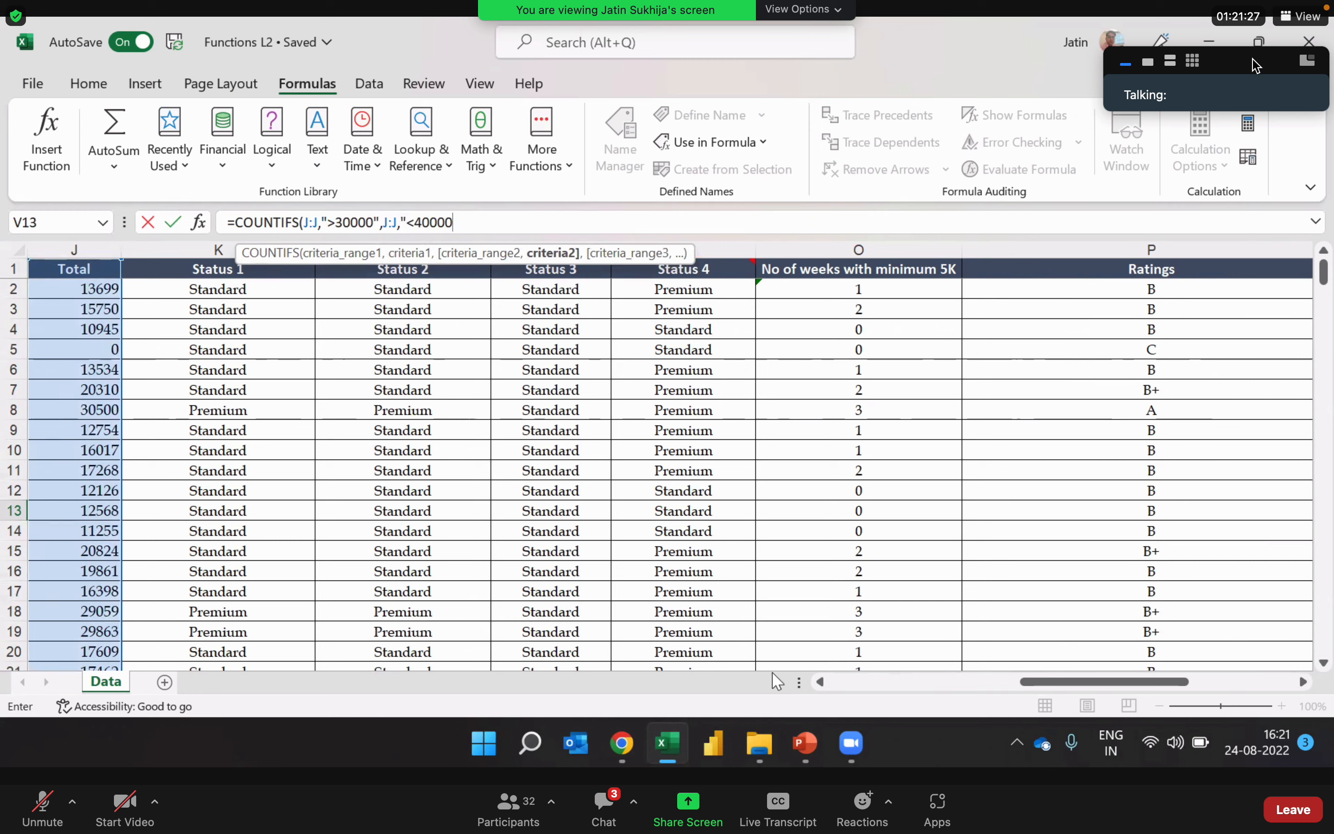
type("\"")
key("Return")
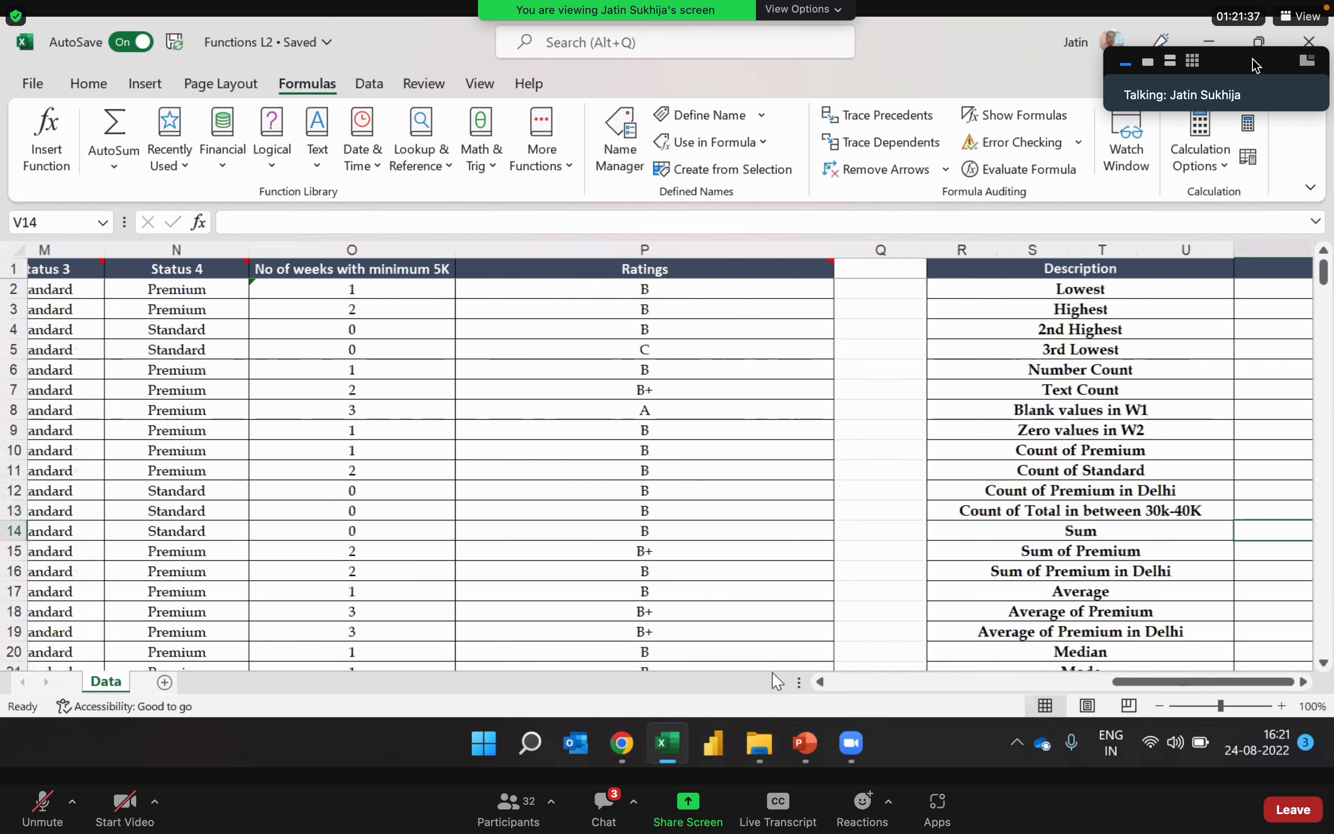
Step: Change the first criterion in the V13 COUNTIFS formula to ">=30000" and review the edited formula
key("Up")
scroll(777, 681, "right", 2)
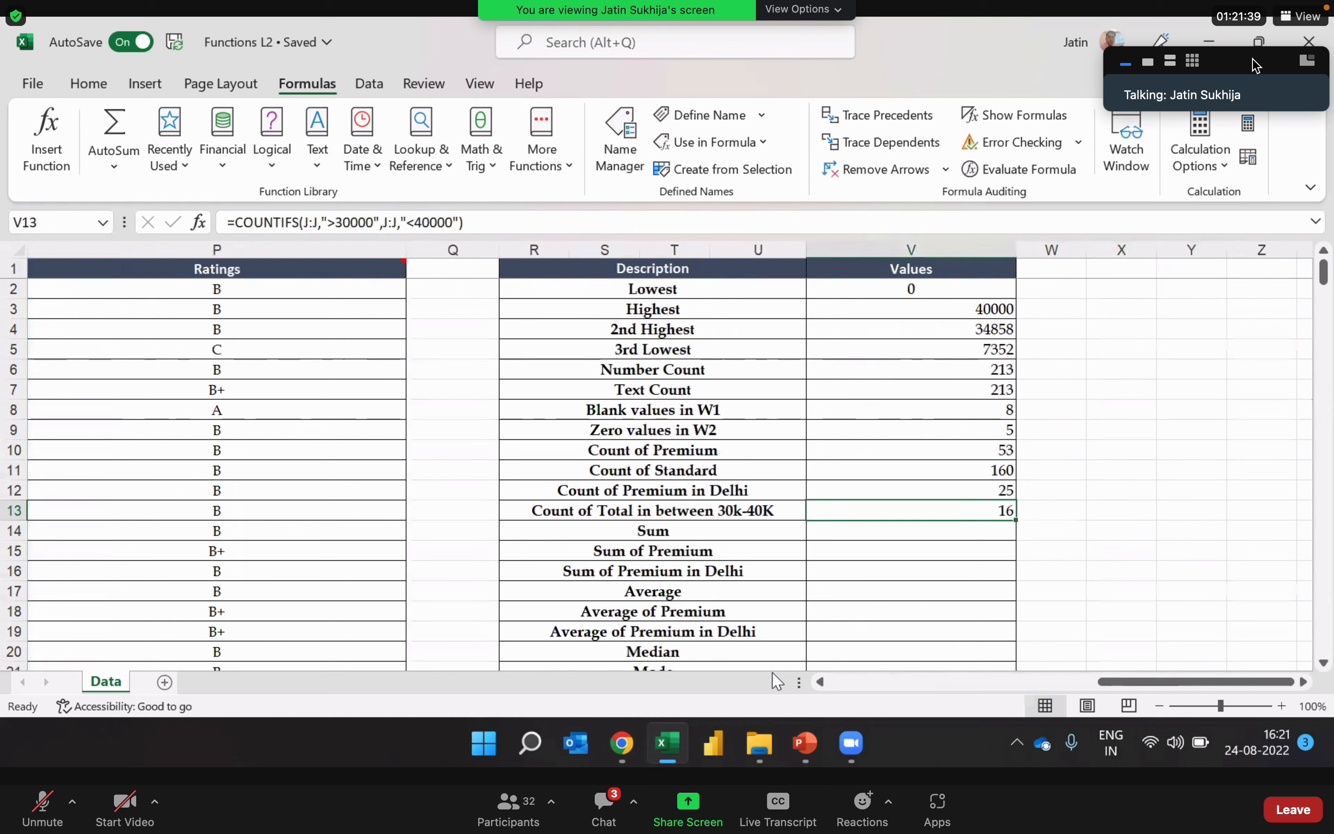
double_click(973, 515)
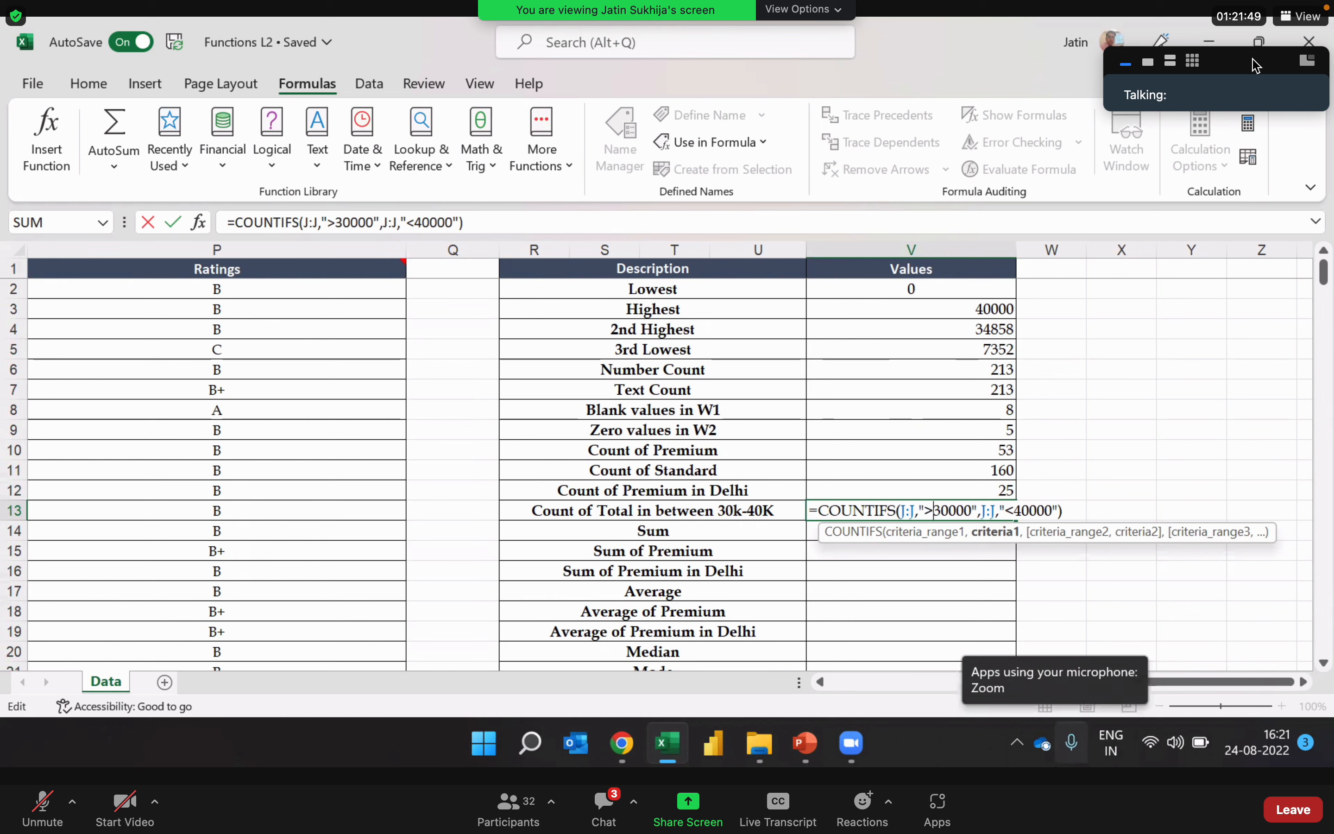
type("=")
key("Return")
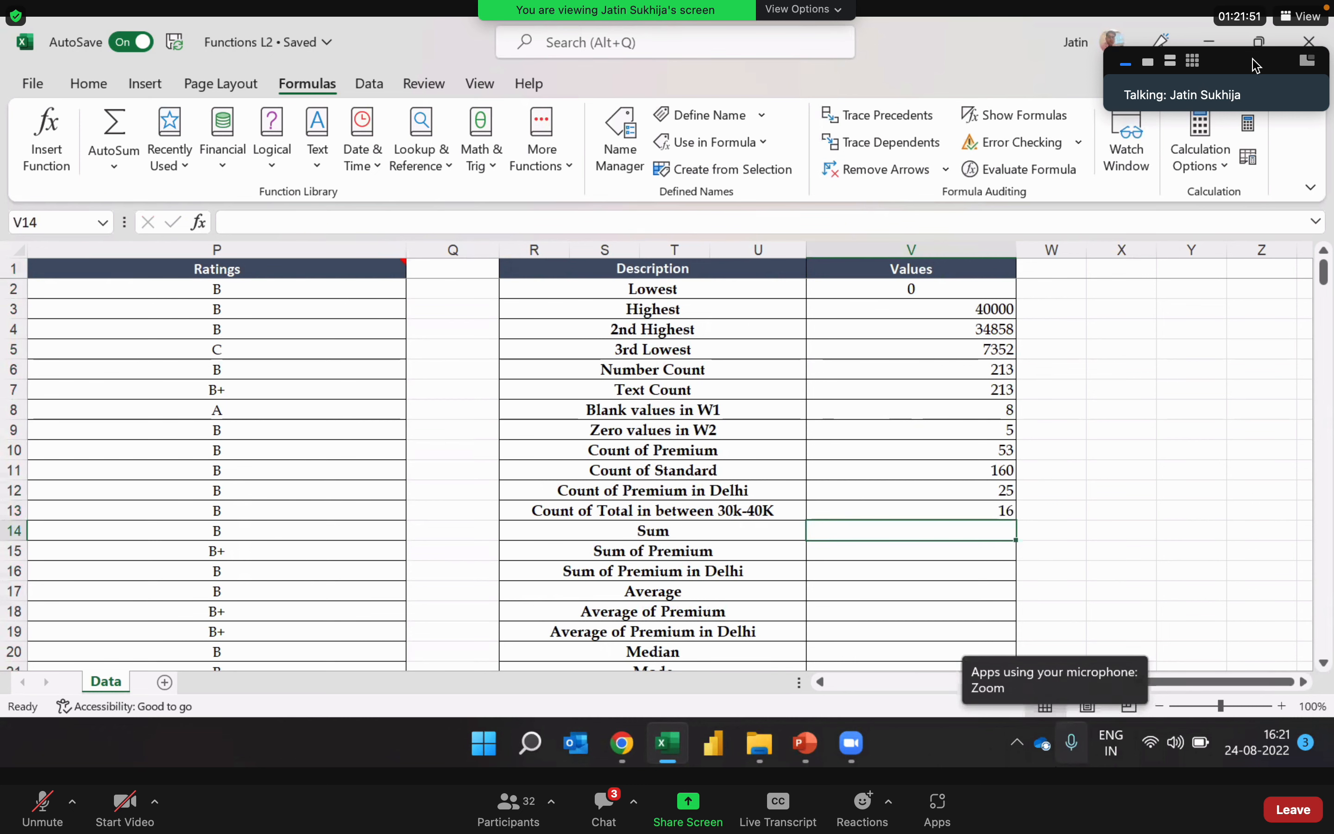
key("Up")
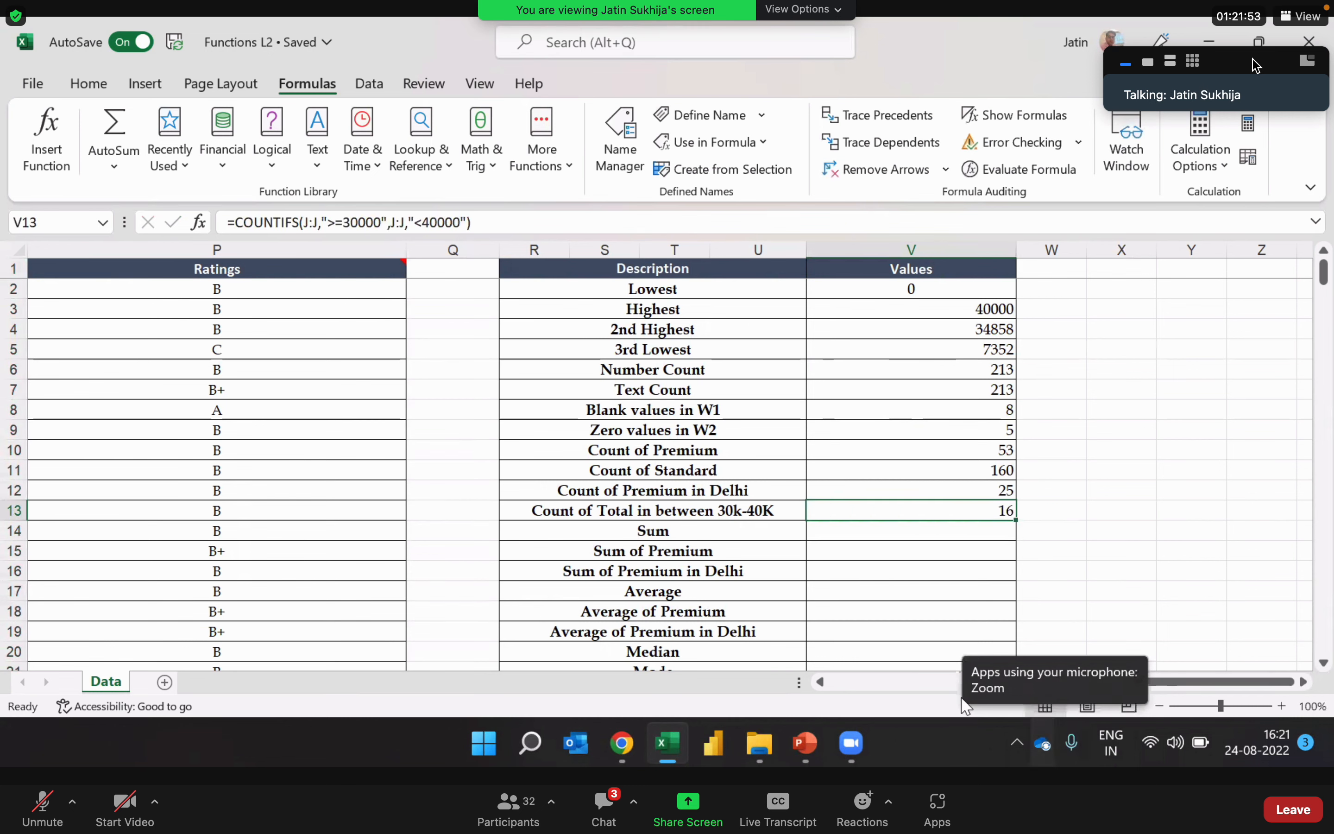
double_click(948, 510)
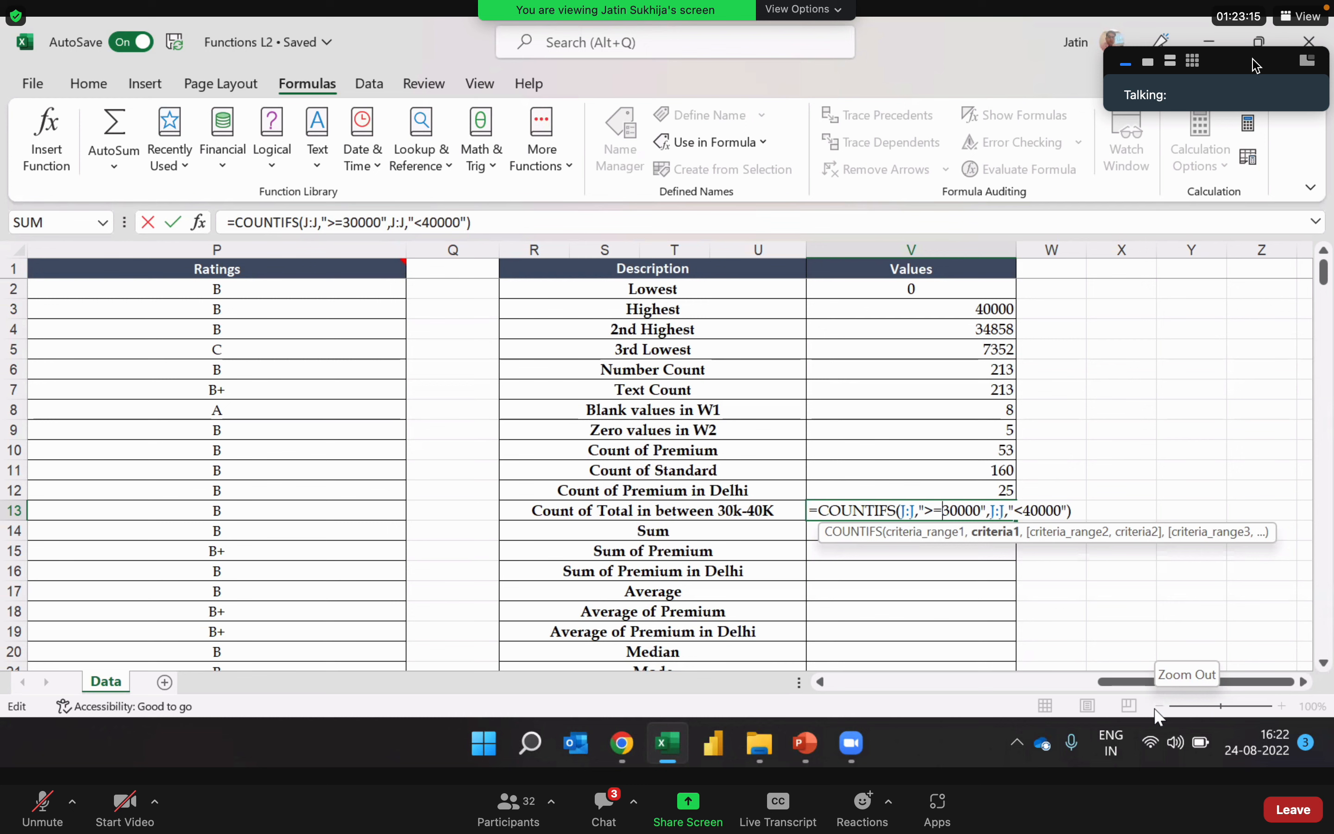
key("Return")
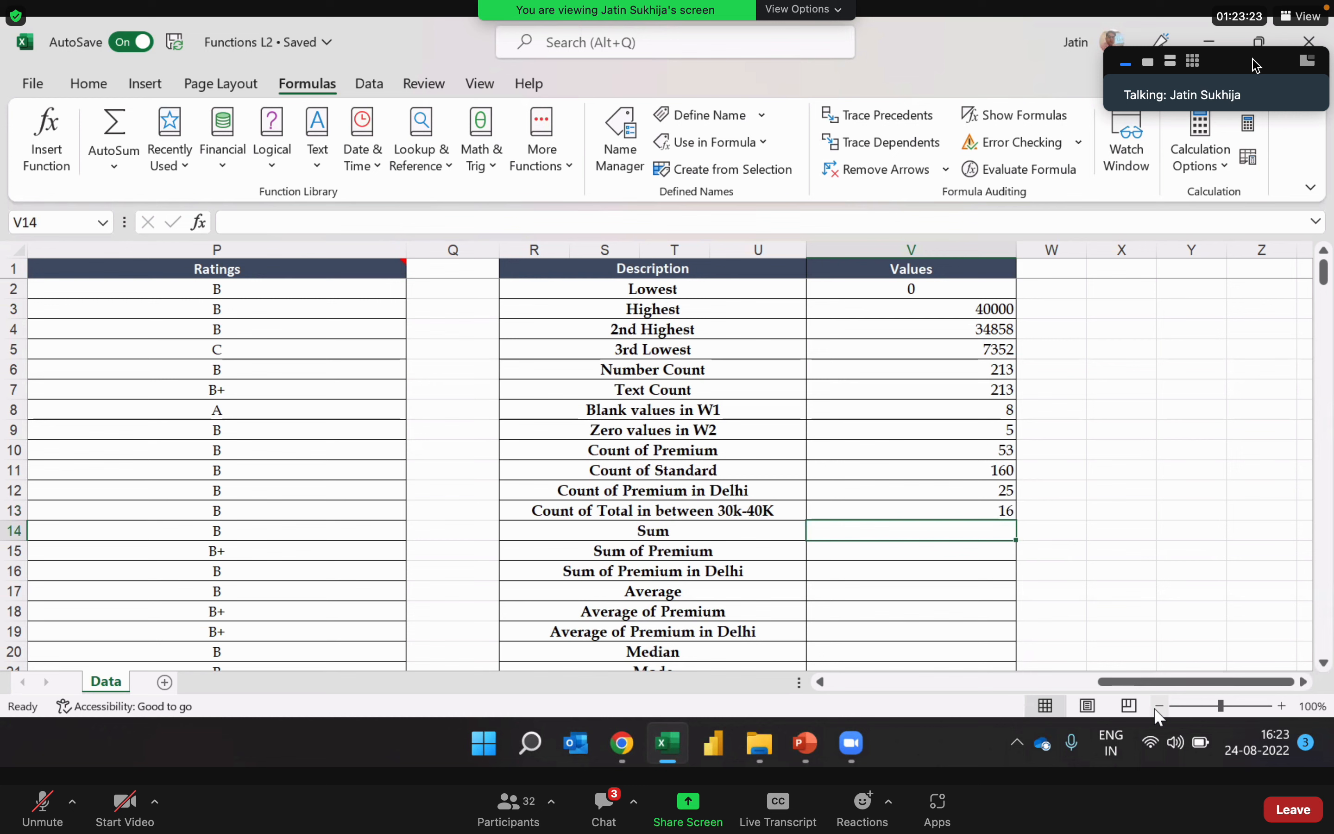
Step: Examine the Total column as the range for the Sum row of the summary table
key("Left")
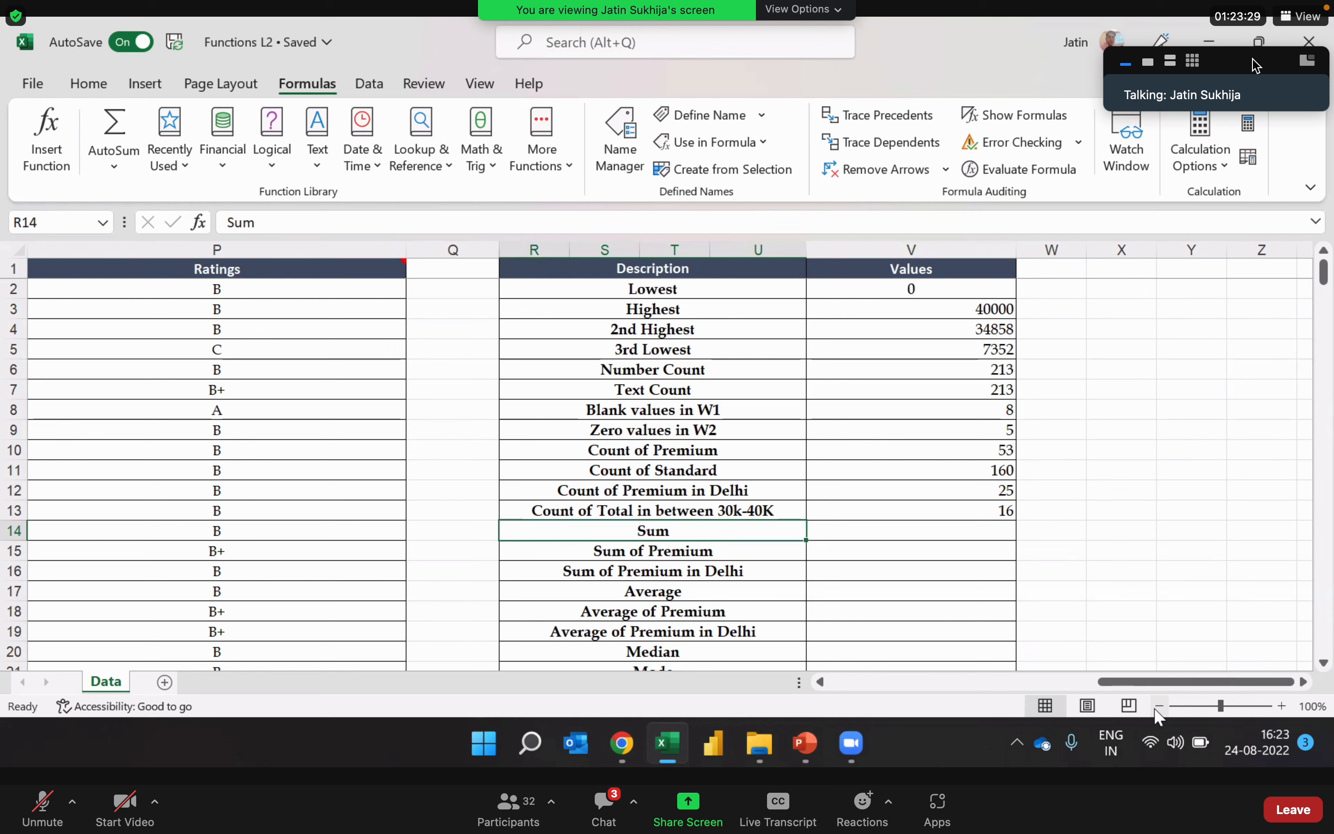
key("Right")
key("Left")
key("Left")
key("Left")
key("Left")
key("Left")
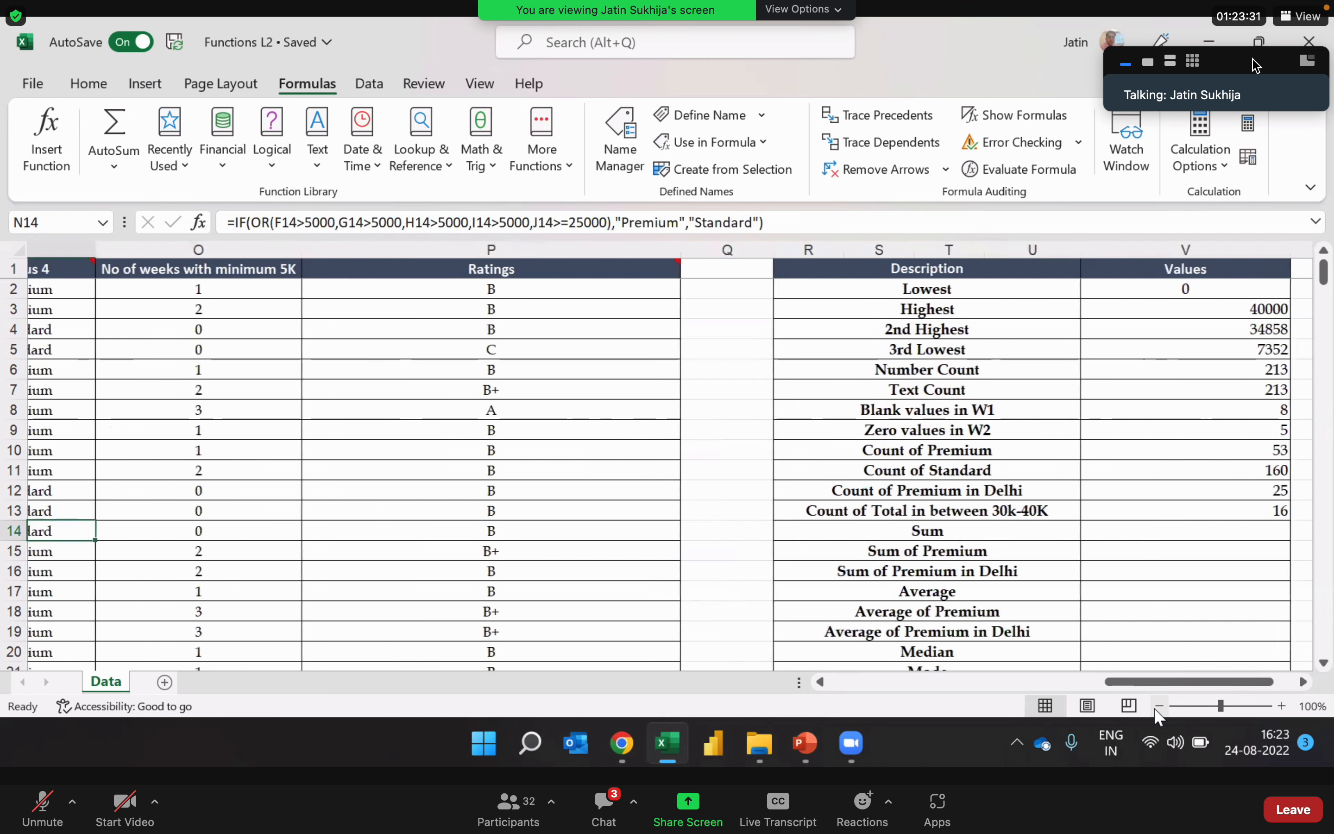
key("Left")
key("Left")
key("Left")
key("Left")
key("Left")
key("Left")
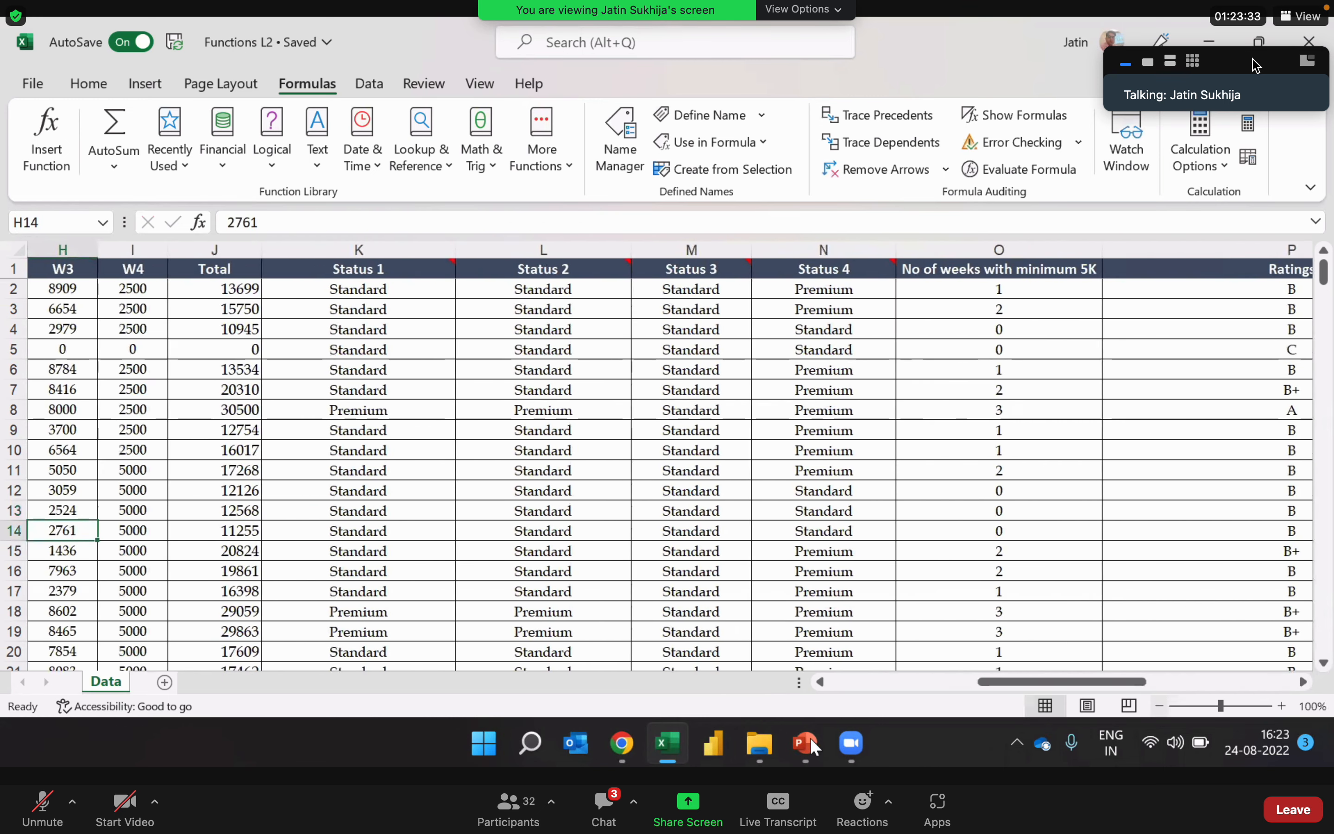
left_click(237, 249)
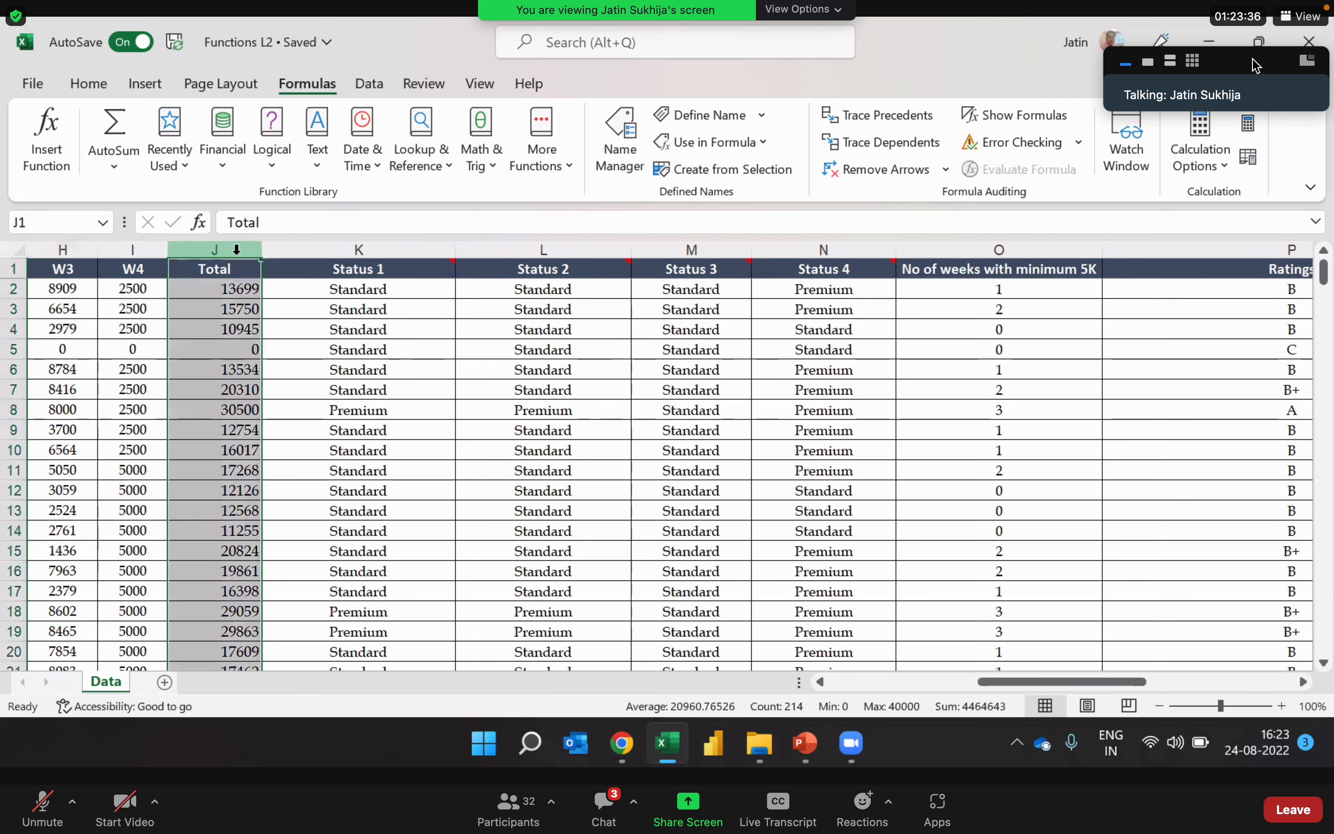
left_click(224, 448)
Step: Start a SUM formula in V14, the Values cell of the Sum row in the summary table
key("ctrl+Right")
key("ctrl+Right")
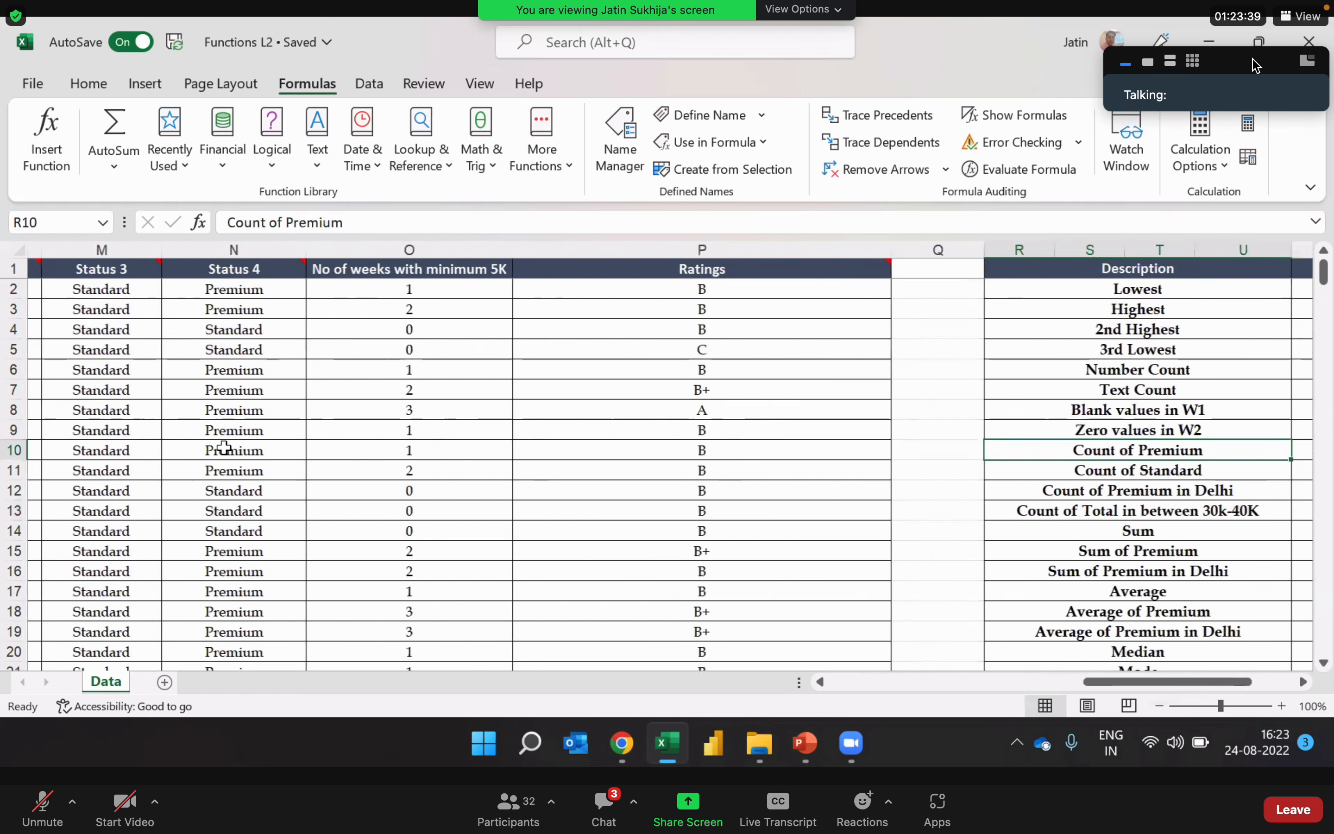
key("Right")
key("Right")
key("Right")
key("Left")
key("Left")
key("Down")
key("Down")
key("Down")
key("Down")
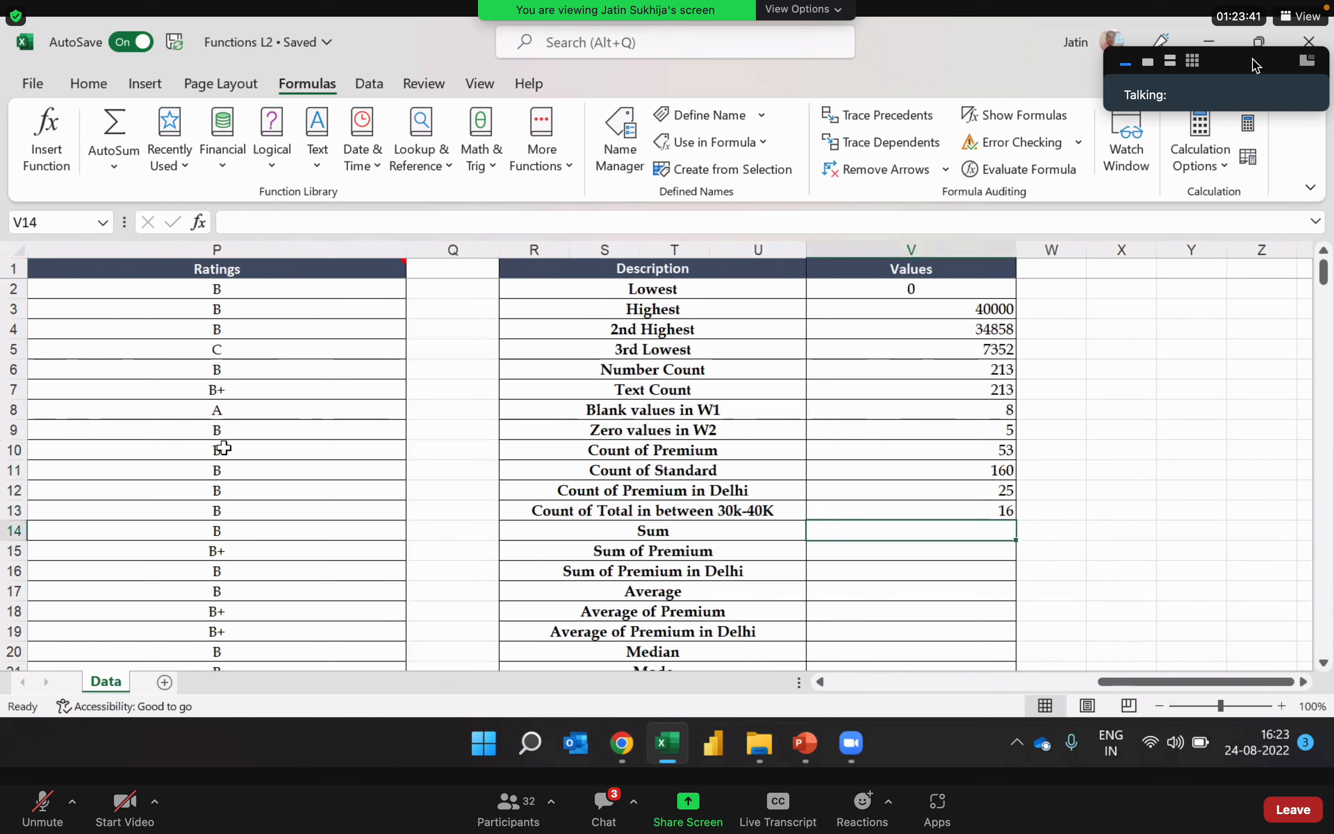
key("Left")
key("Right")
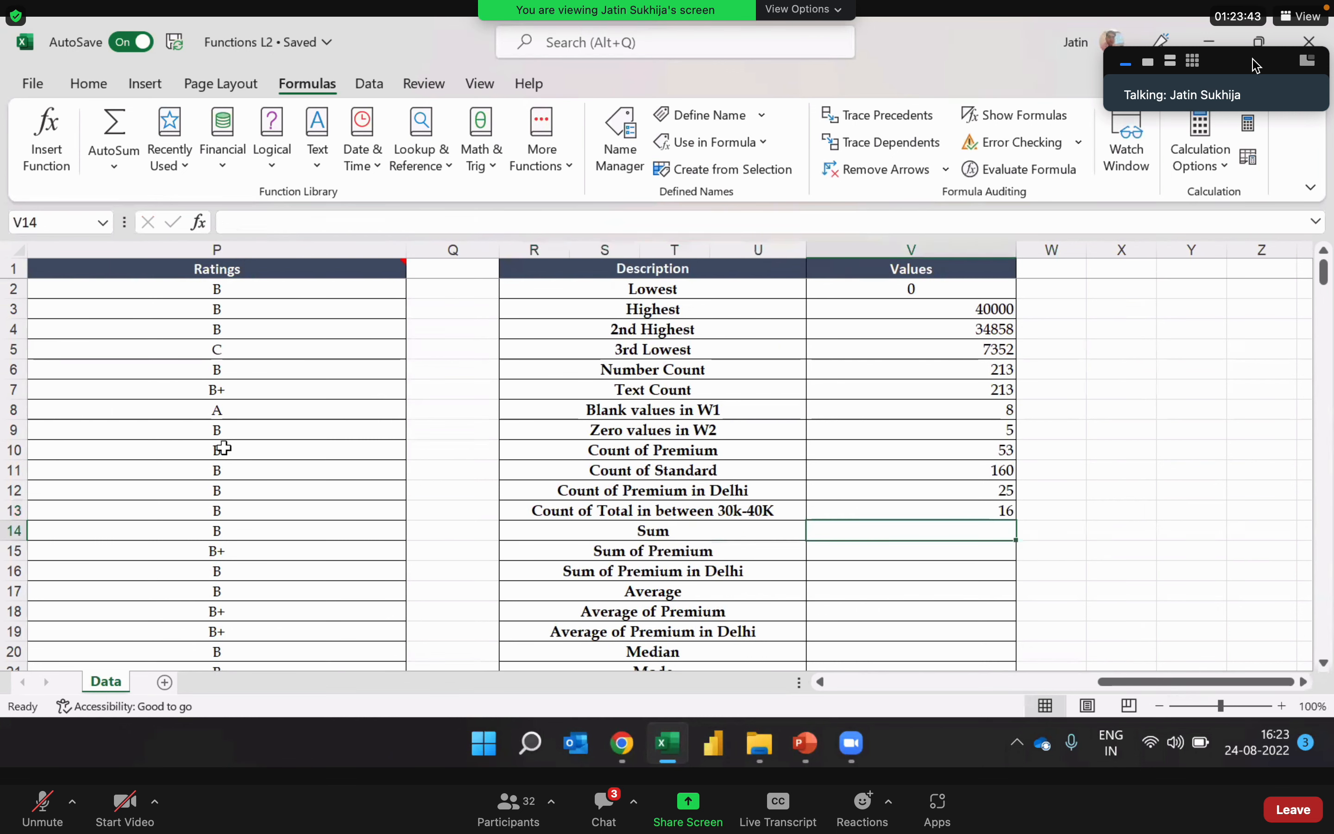
type("=s")
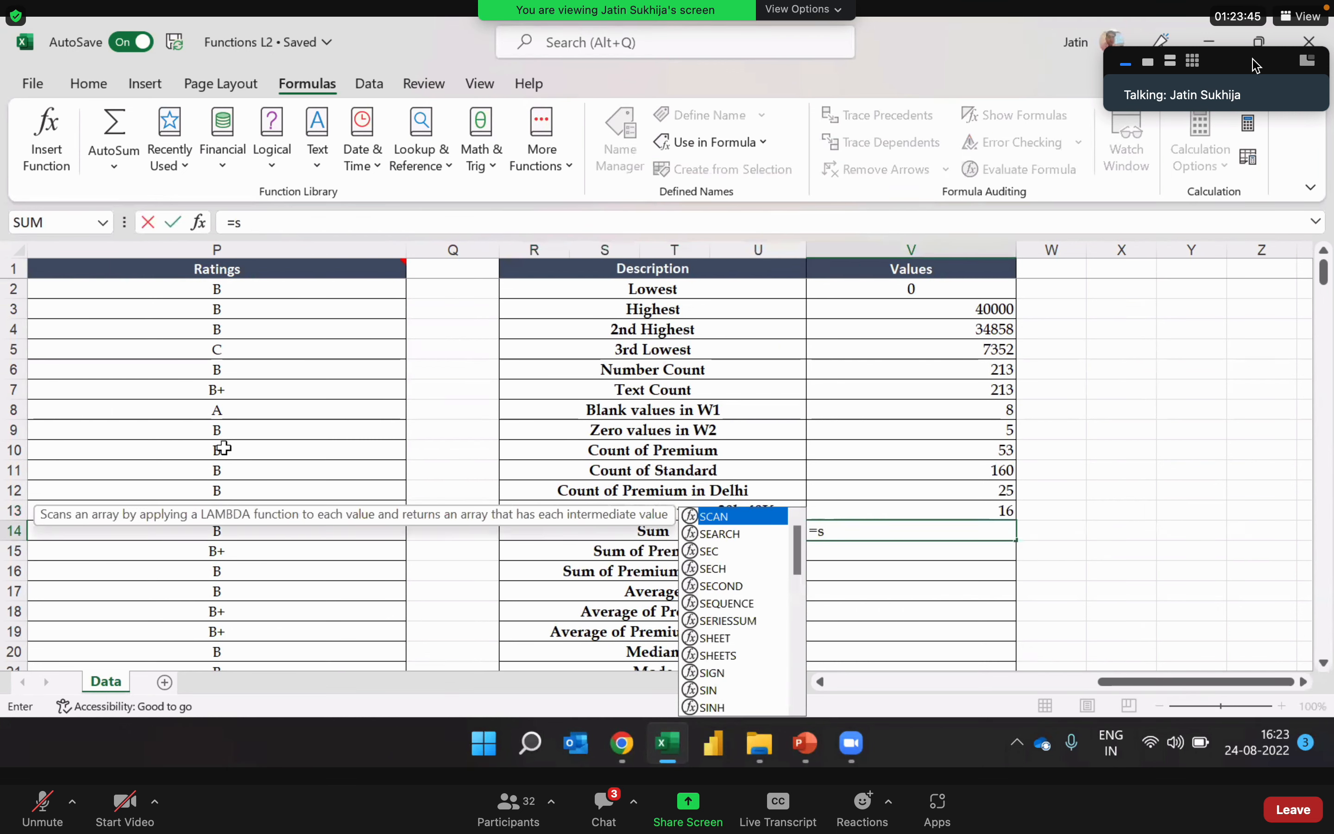
type("um")
key("Tab")
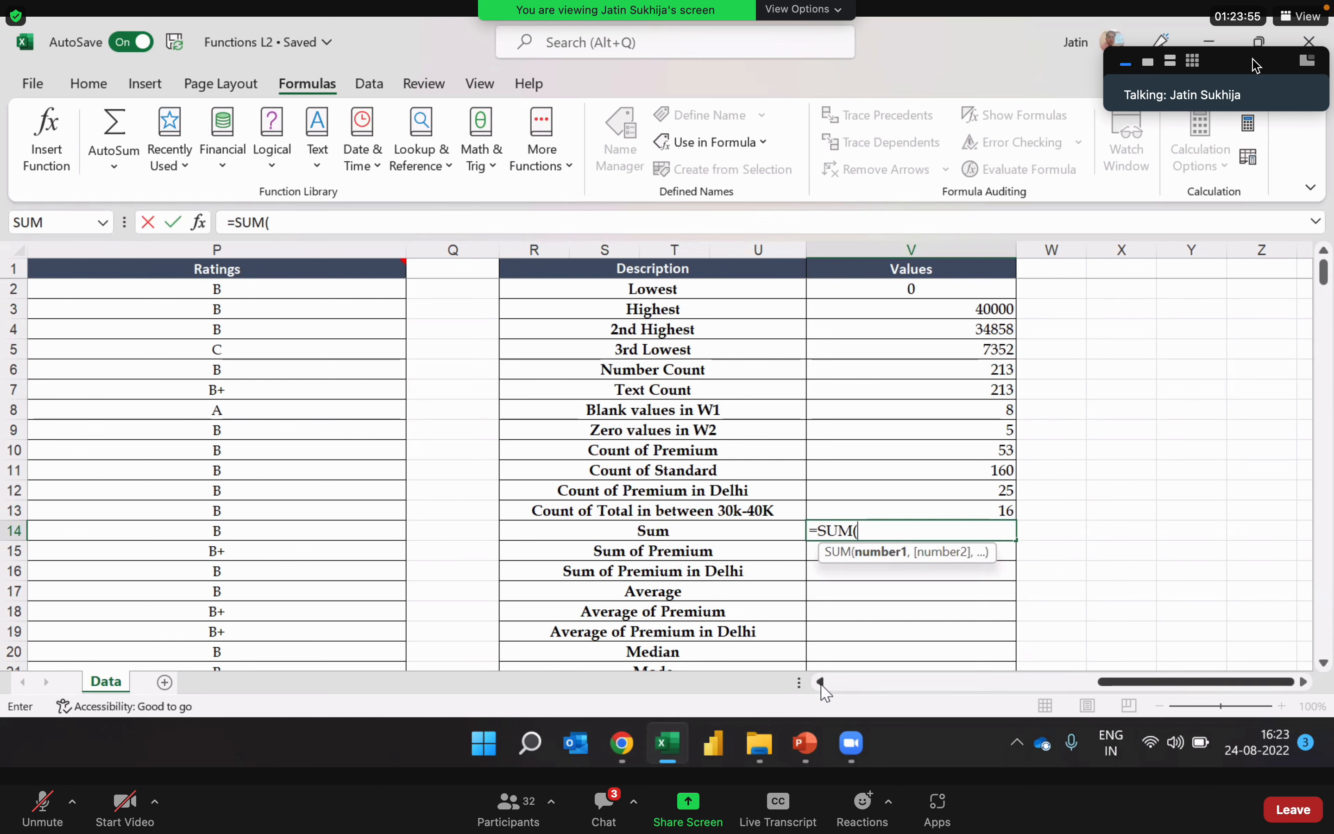
Step: Use the Total column J:J as the SUM range and complete the formula in V14
scroll(821, 683, "left", 6)
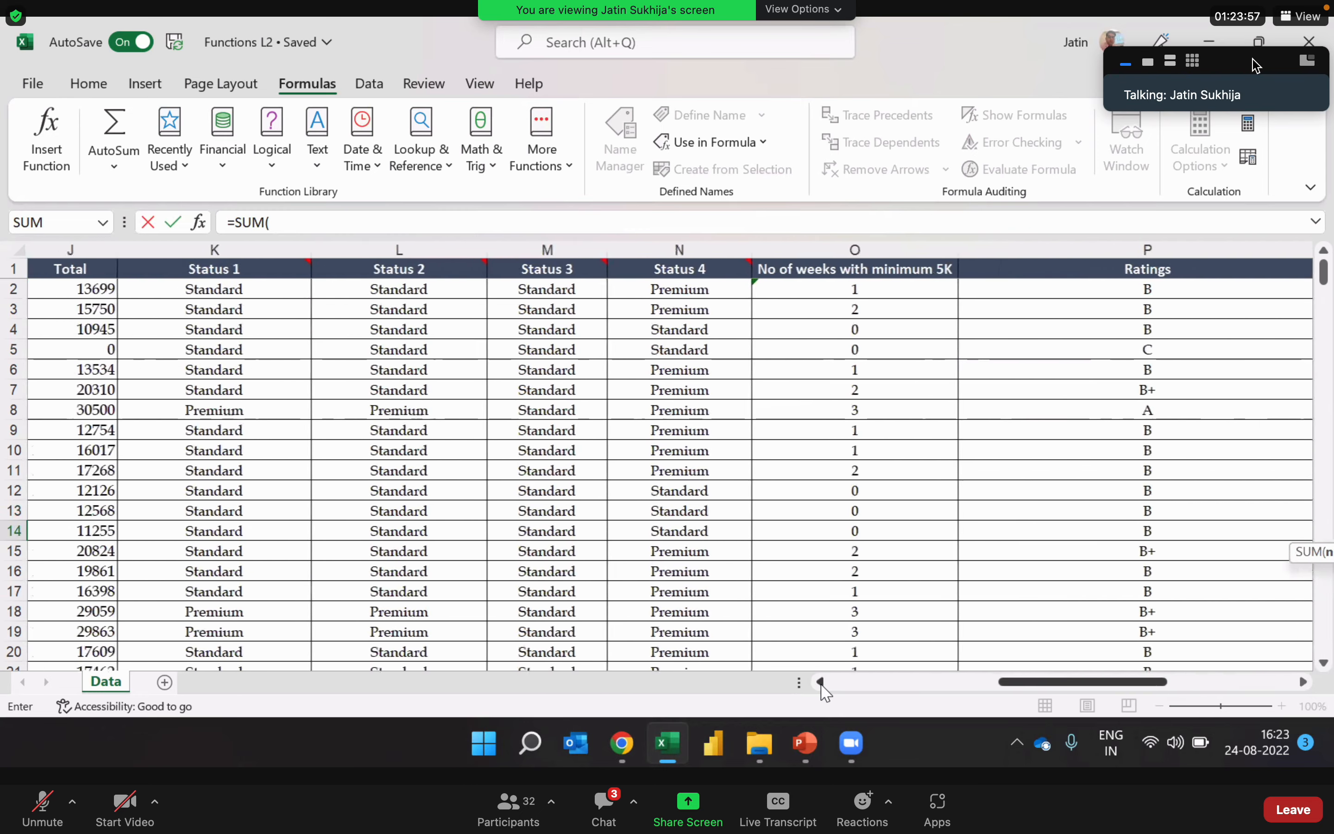
scroll(821, 683, "left", 1)
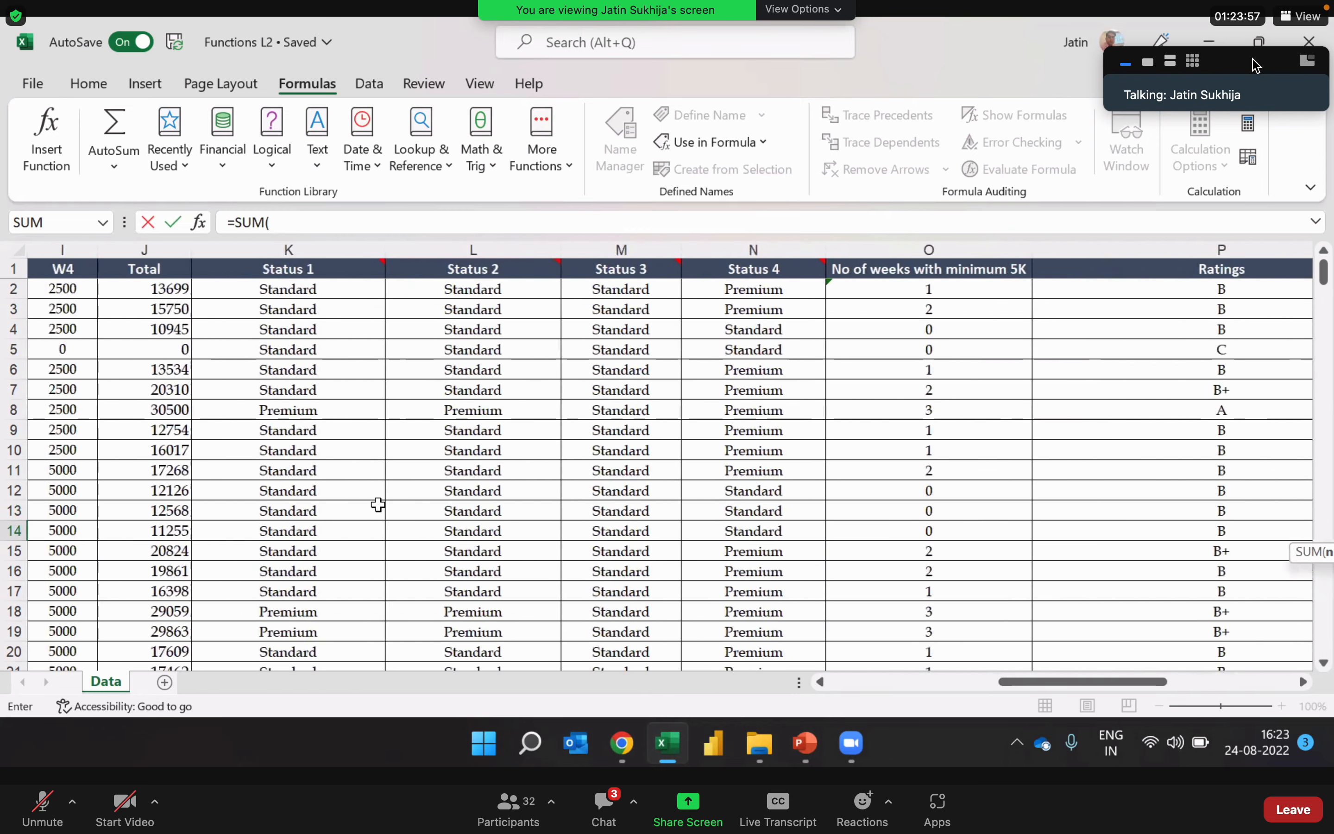
left_click(138, 249)
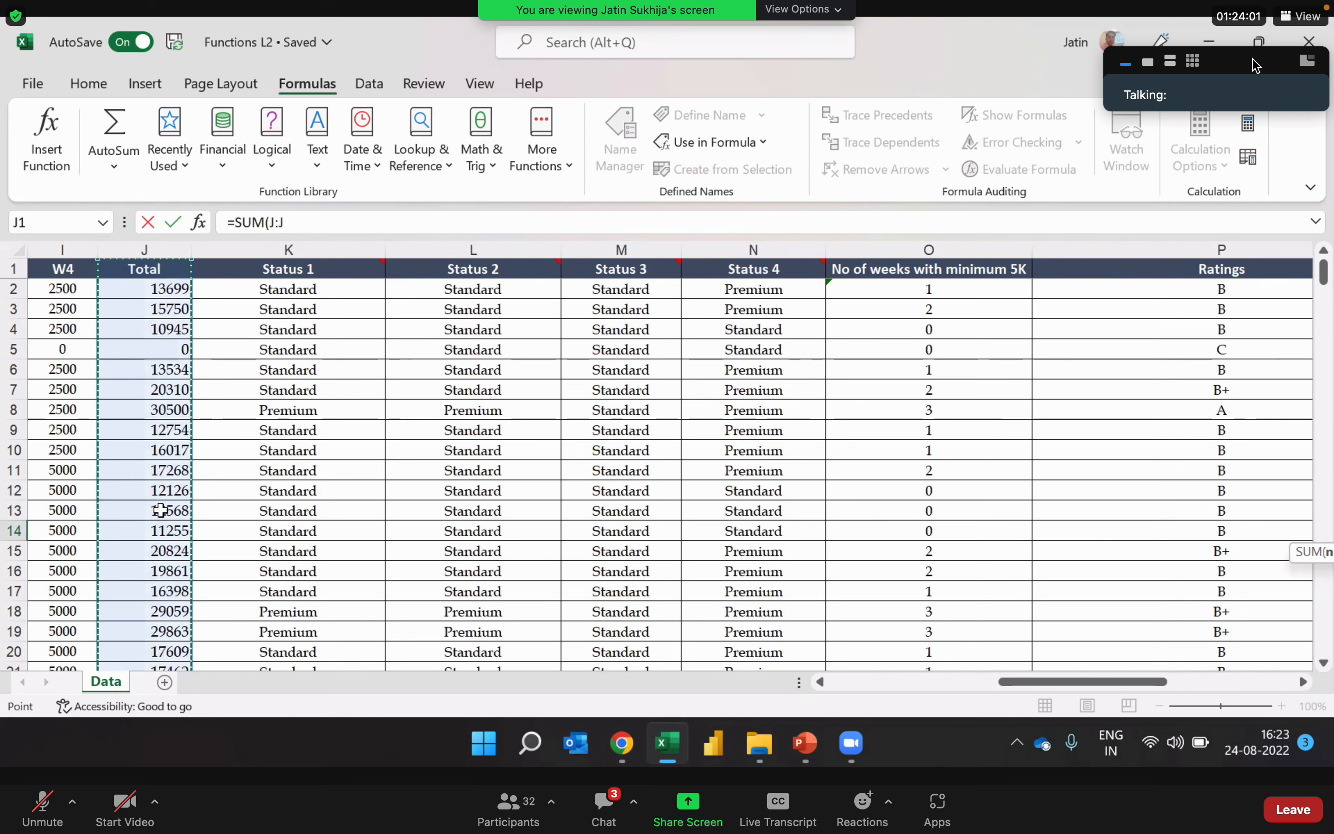
left_click(349, 227)
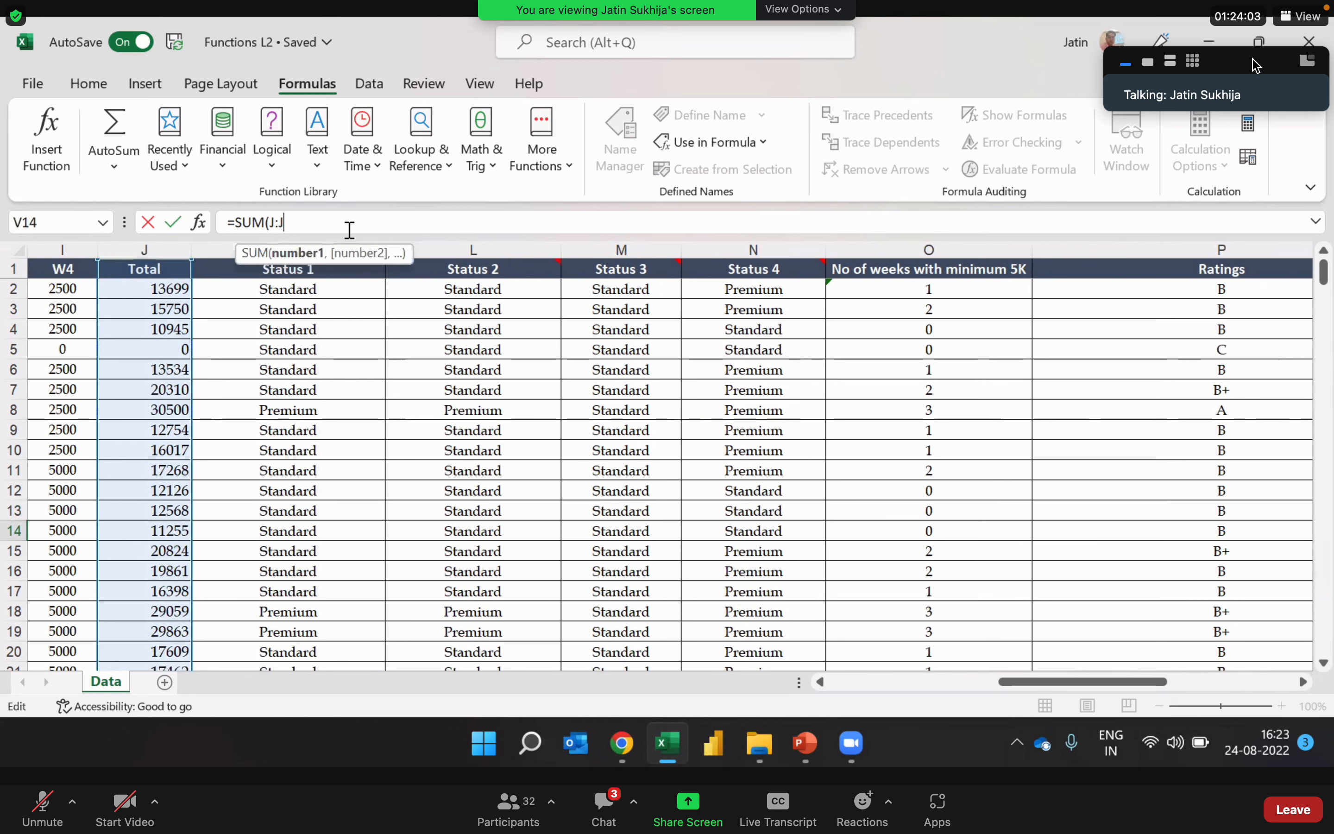
key("ctrl+Return")
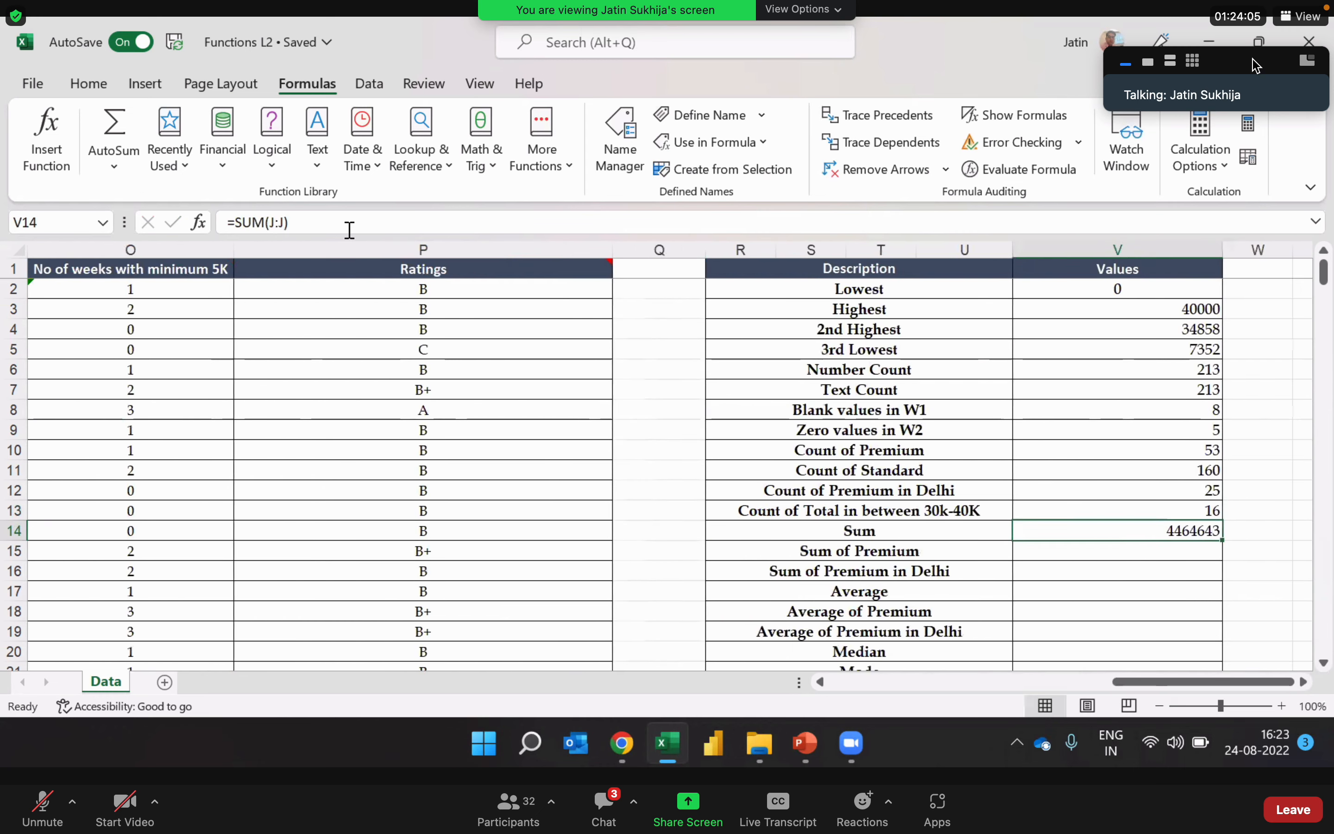
Step: Review the SUM formula in V14 without changing it
key("Right")
key("Right")
key("Left")
key("Left")
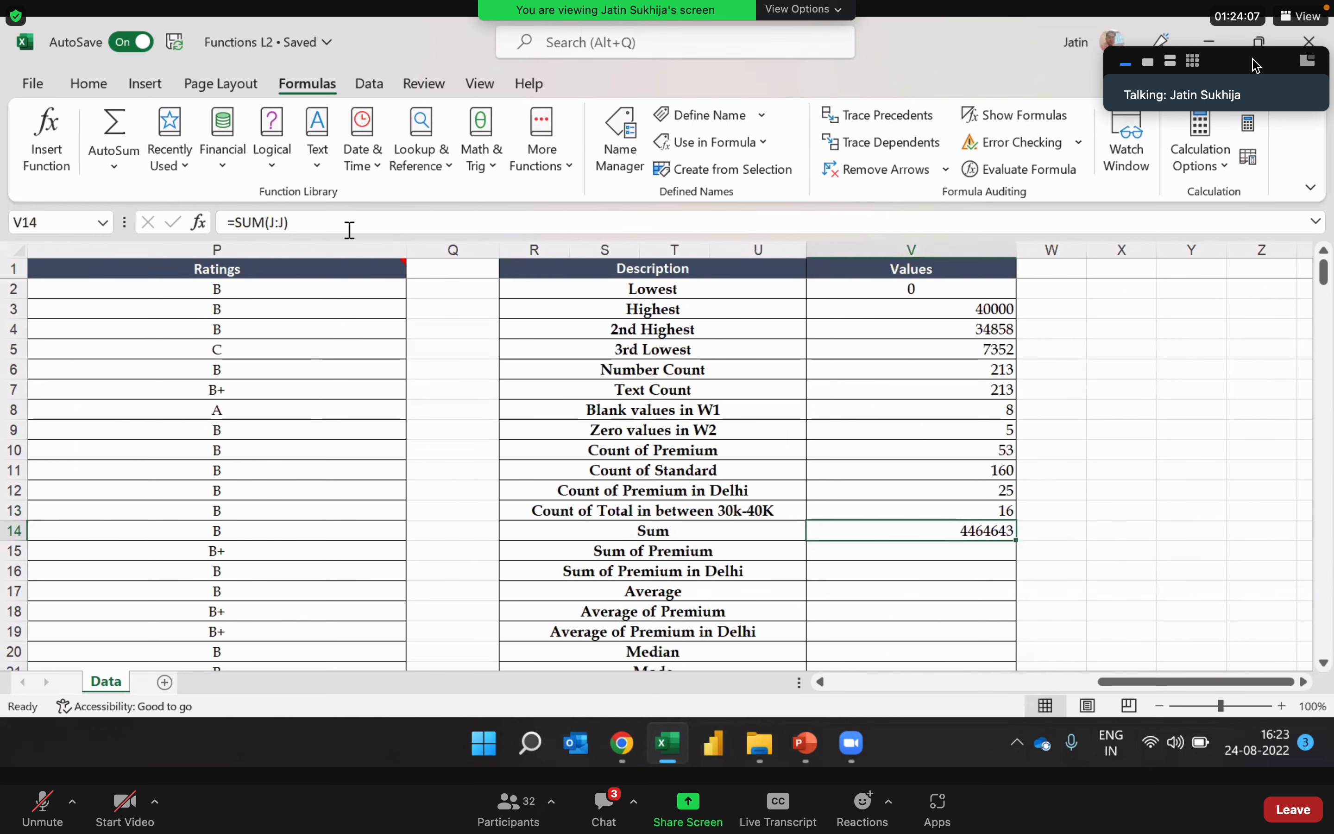
double_click(898, 532)
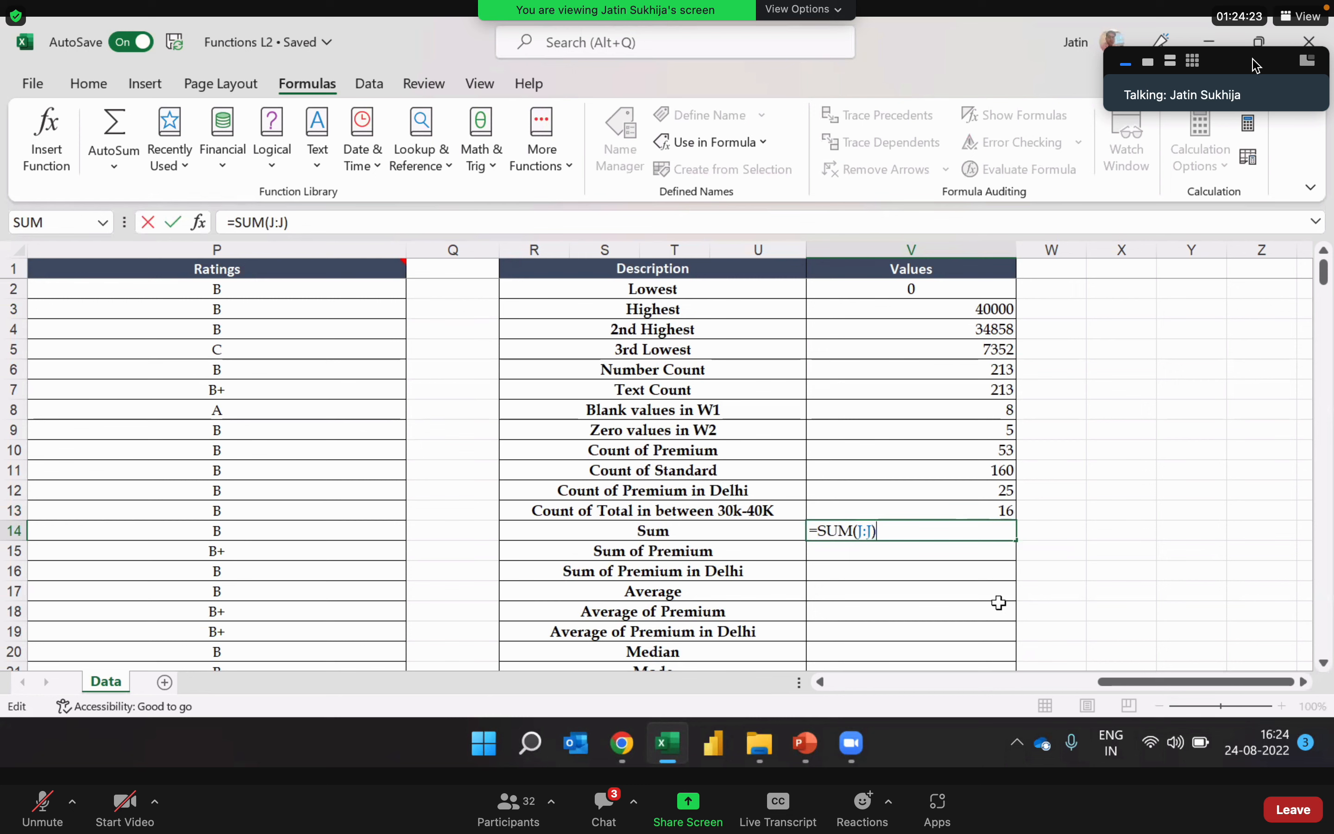
key("Return")
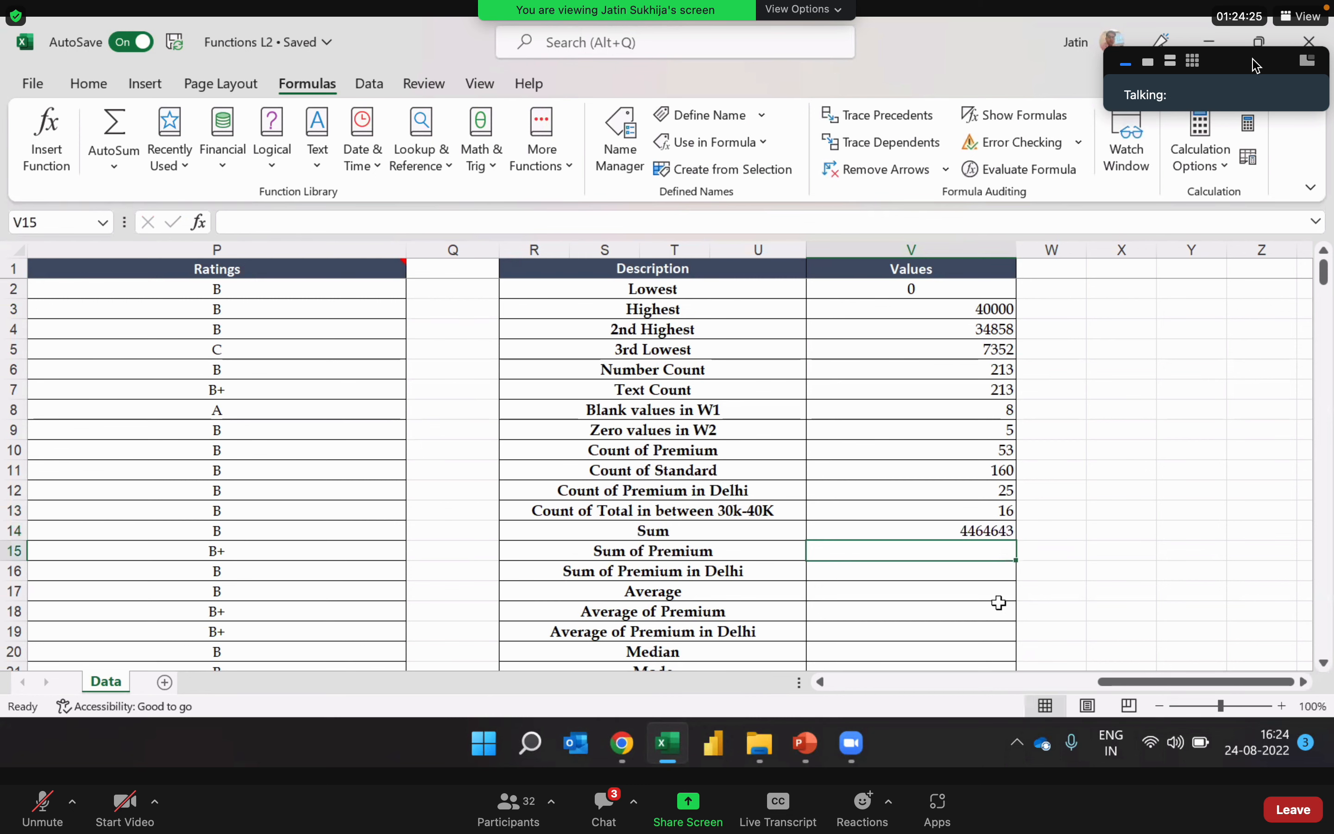
Step: Examine the Total and Status 1 columns as the data needed for the Sum of Premium row
key("Left")
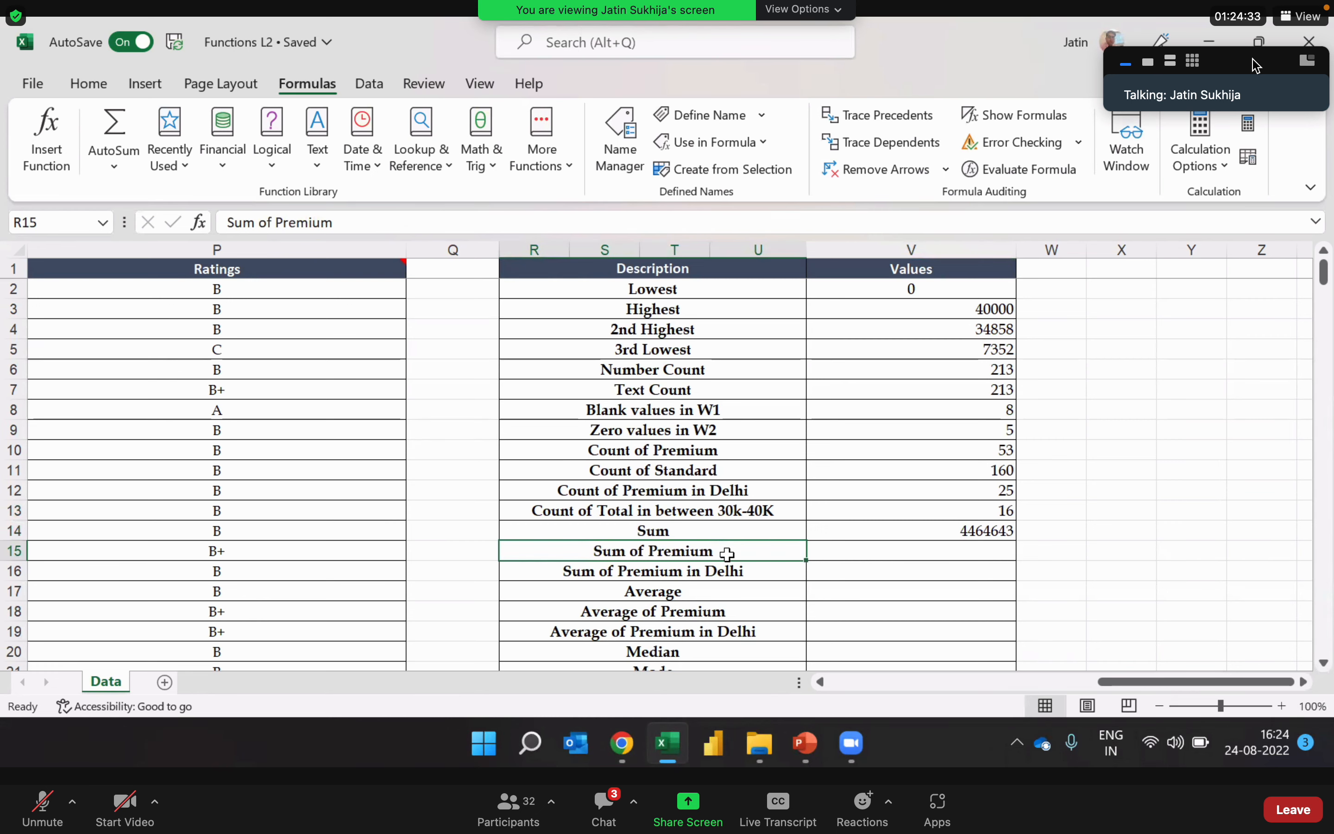
key("Left")
key("Left")
key("Left")
key("Left")
key("Left")
key("Left")
key("Left")
key("Left")
key("Left")
key("Left")
key("Left")
key("Left")
key("Left")
key("Left")
key("Left")
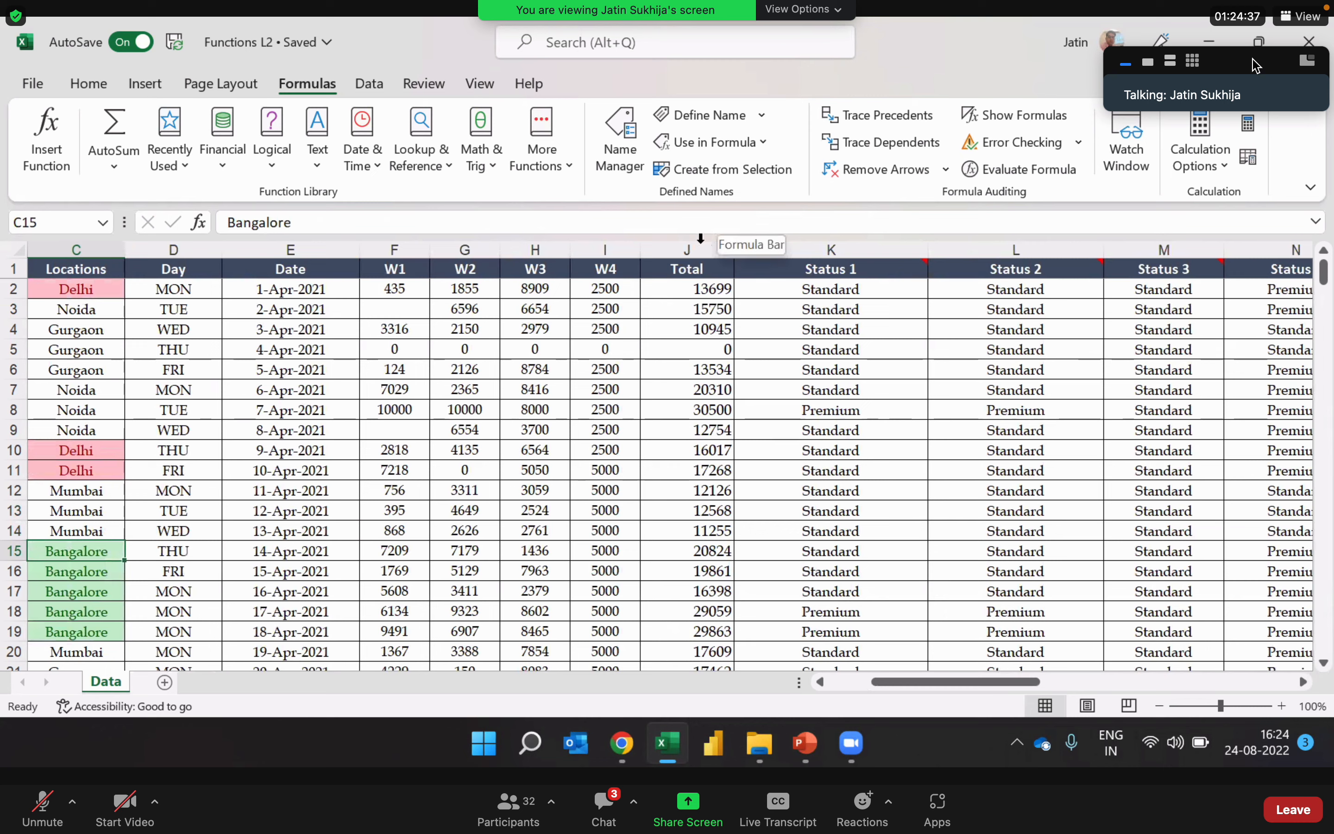
left_click(700, 249)
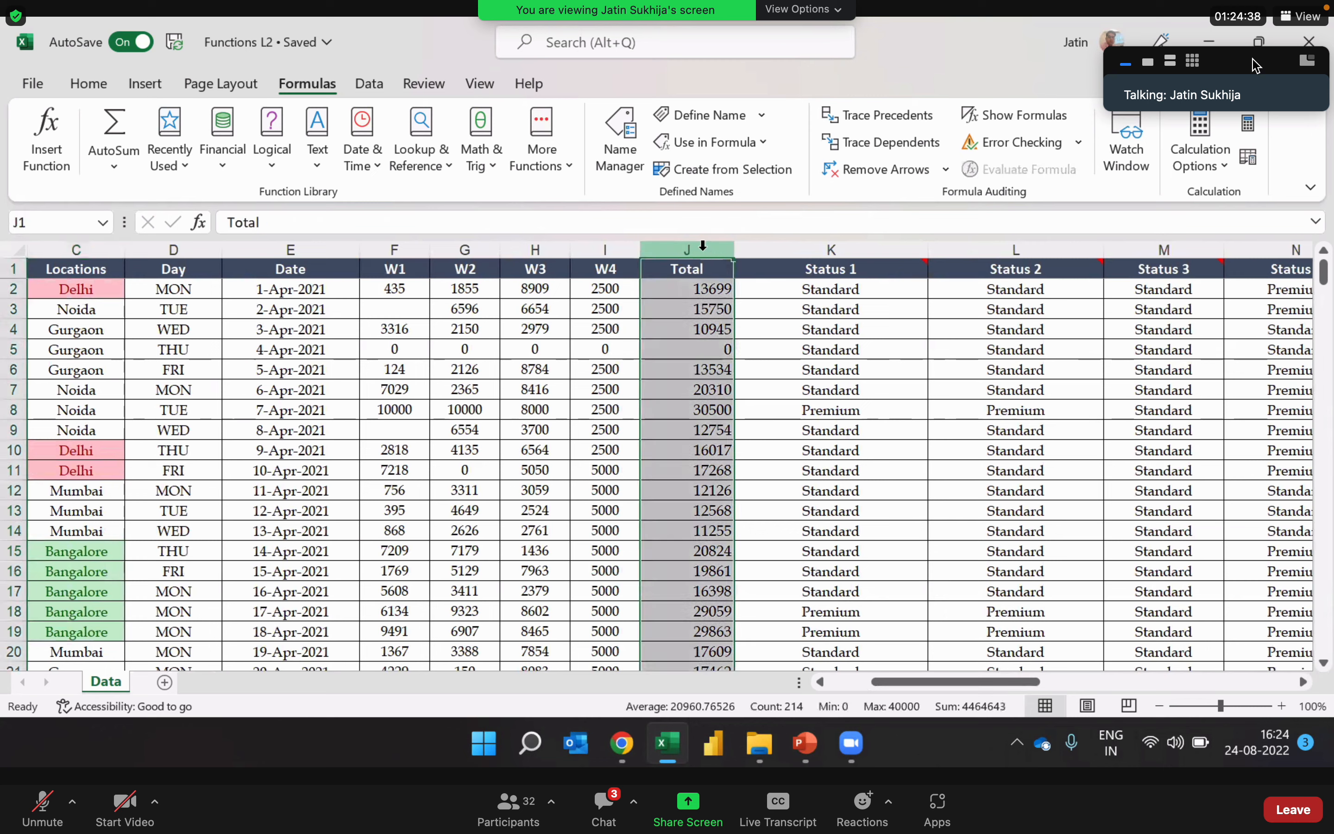
left_click(894, 248, "ctrl")
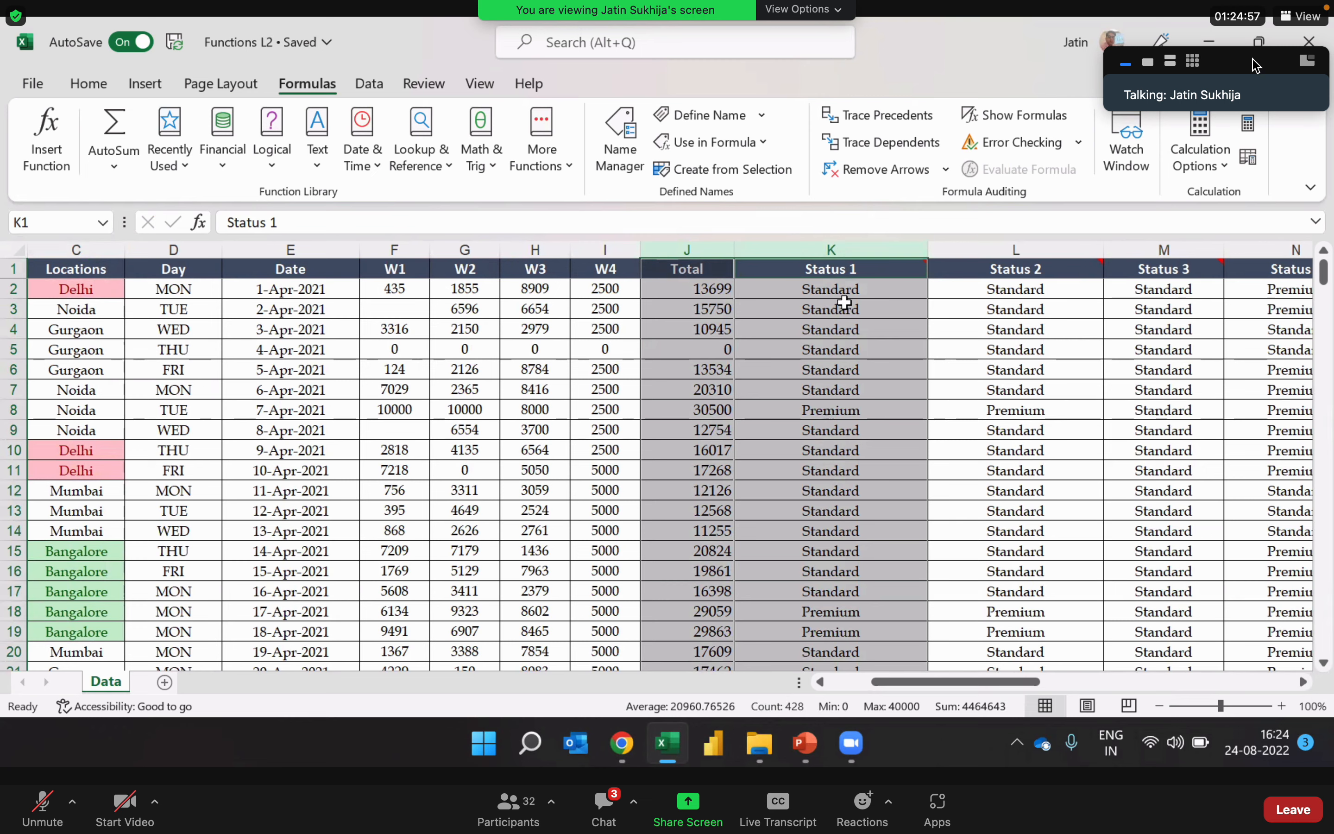
left_click(716, 298)
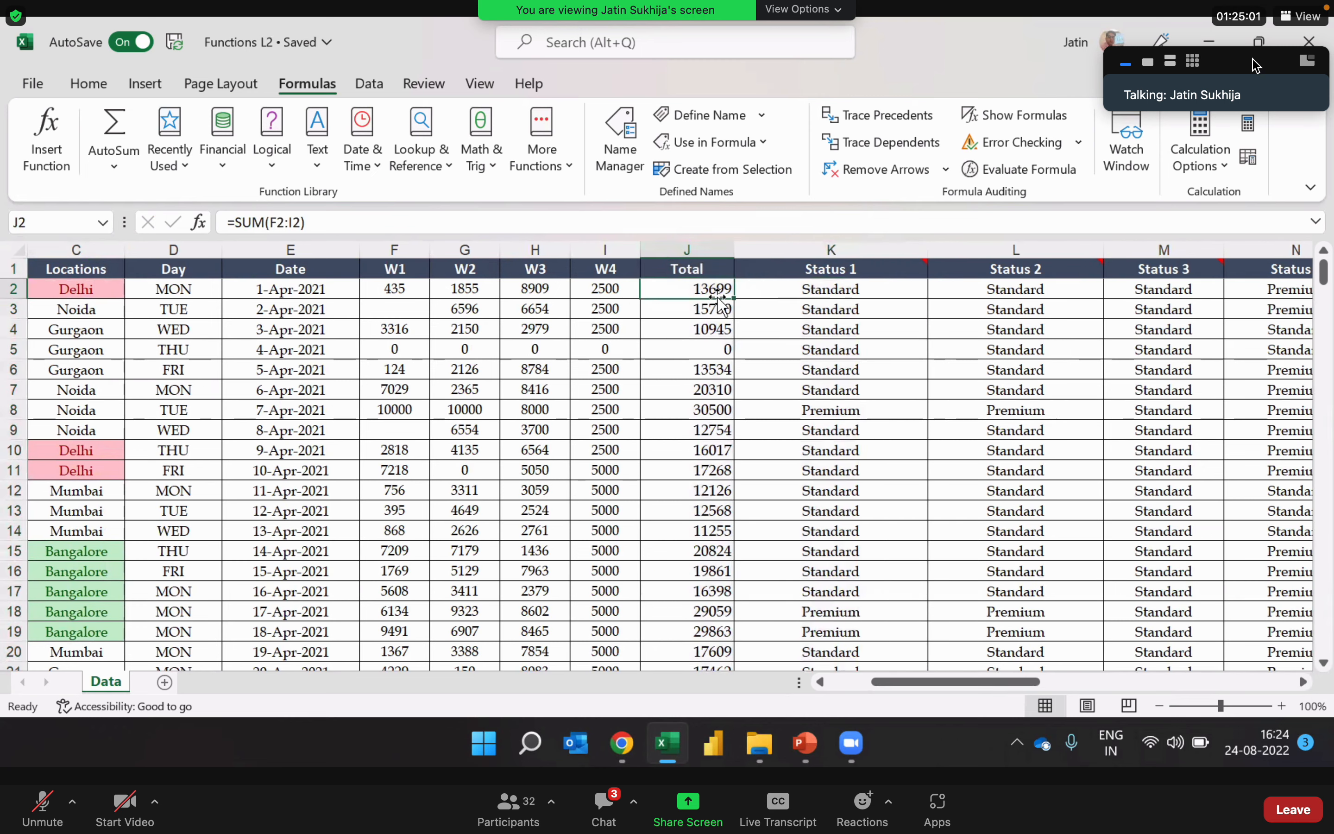
Step: Start a SUMIF formula in V15 for the Sum of Premium row
key("Right")
key("Right")
key("Right")
key("Right")
key("Right")
key("Right")
key("Right")
key("Right")
key("Right")
key("Right")
key("Right")
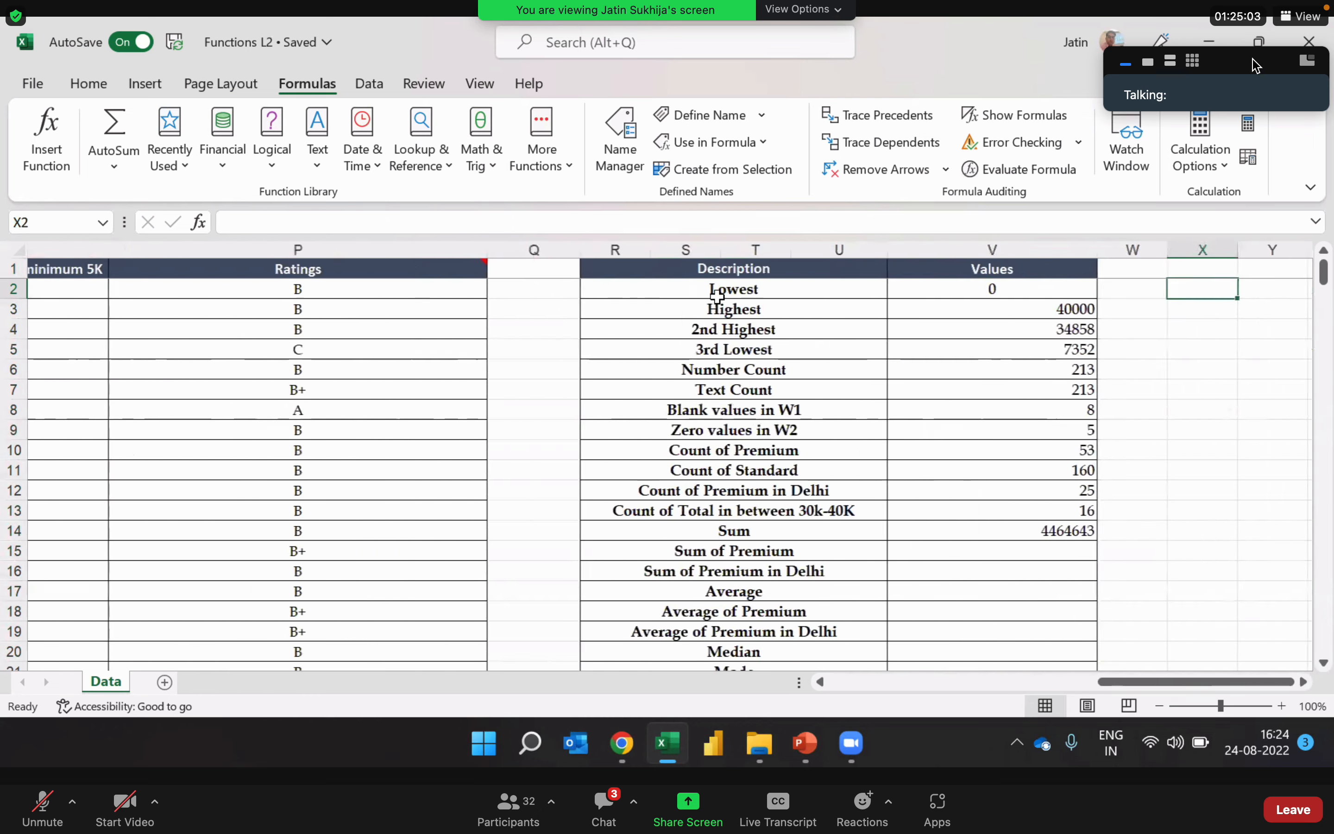
key("Left")
key("Left")
key("Down")
key("Down")
key("Down")
key("Down")
key("Down")
key("Down")
key("Down")
key("Down")
key("Down")
key("Down")
key("Down")
key("Down")
key("Down")
key("Down")
key("Down")
key("Down")
key("Down")
key("Down")
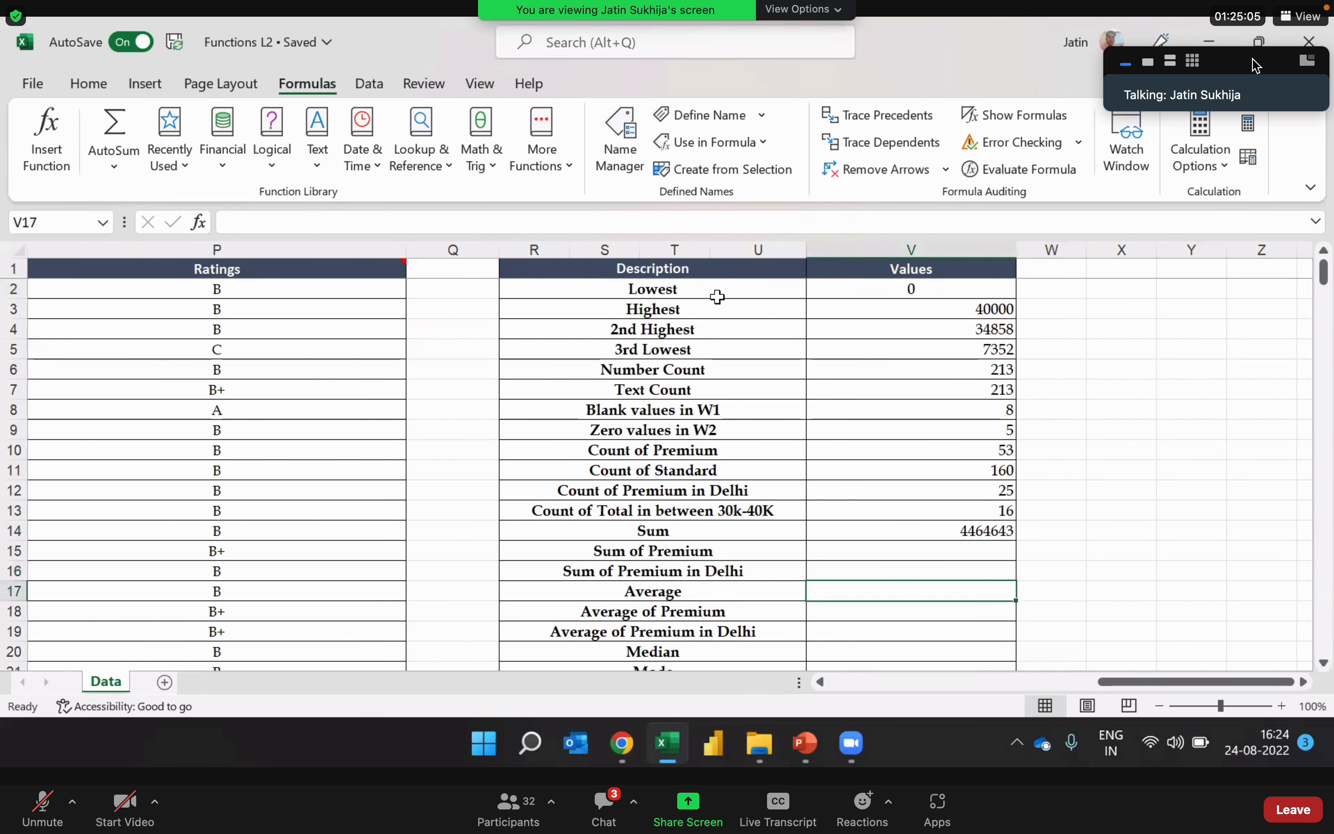
key("Down")
key("Down")
key("Down")
key("Up")
key("Up")
key("Up")
key("Up")
key("Up")
key("Up")
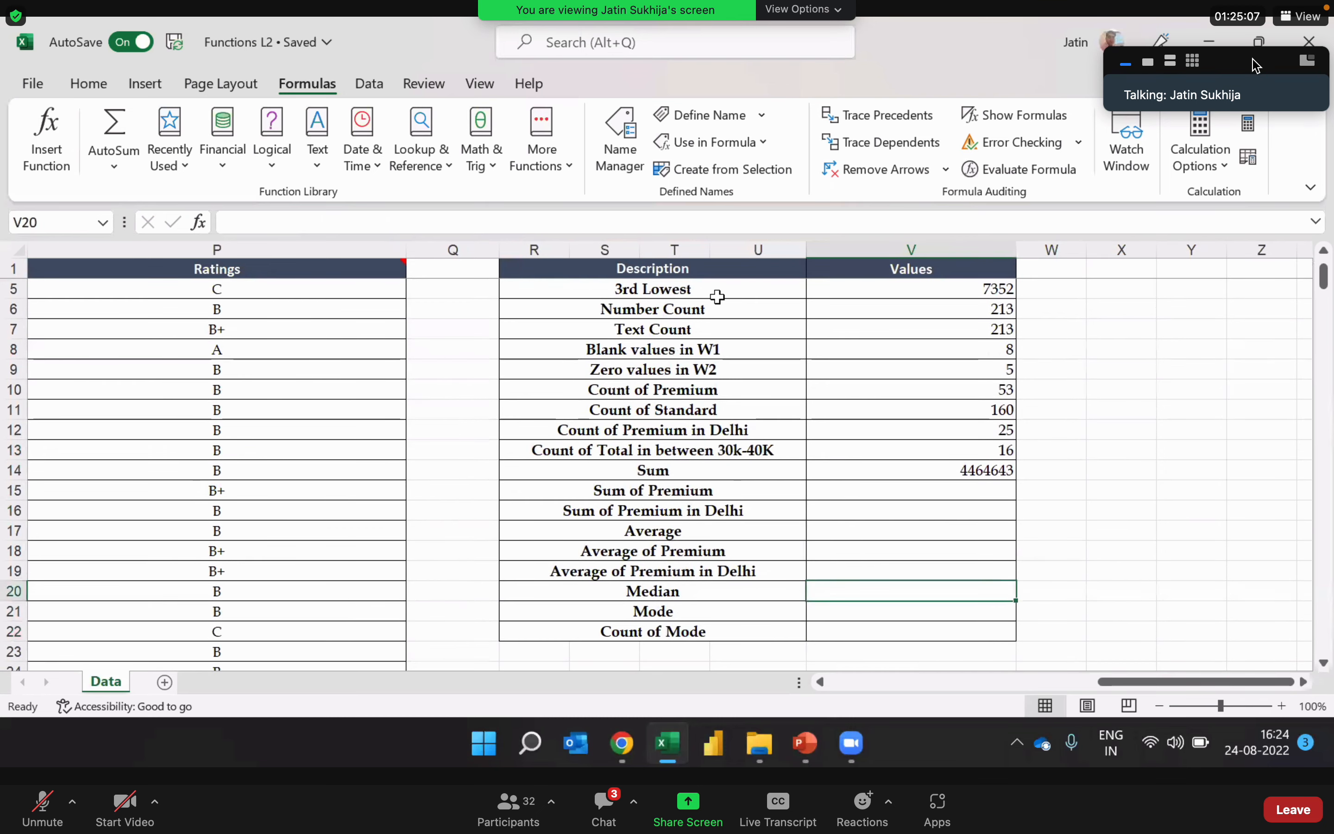
key("Up")
key("Up")
type("=")
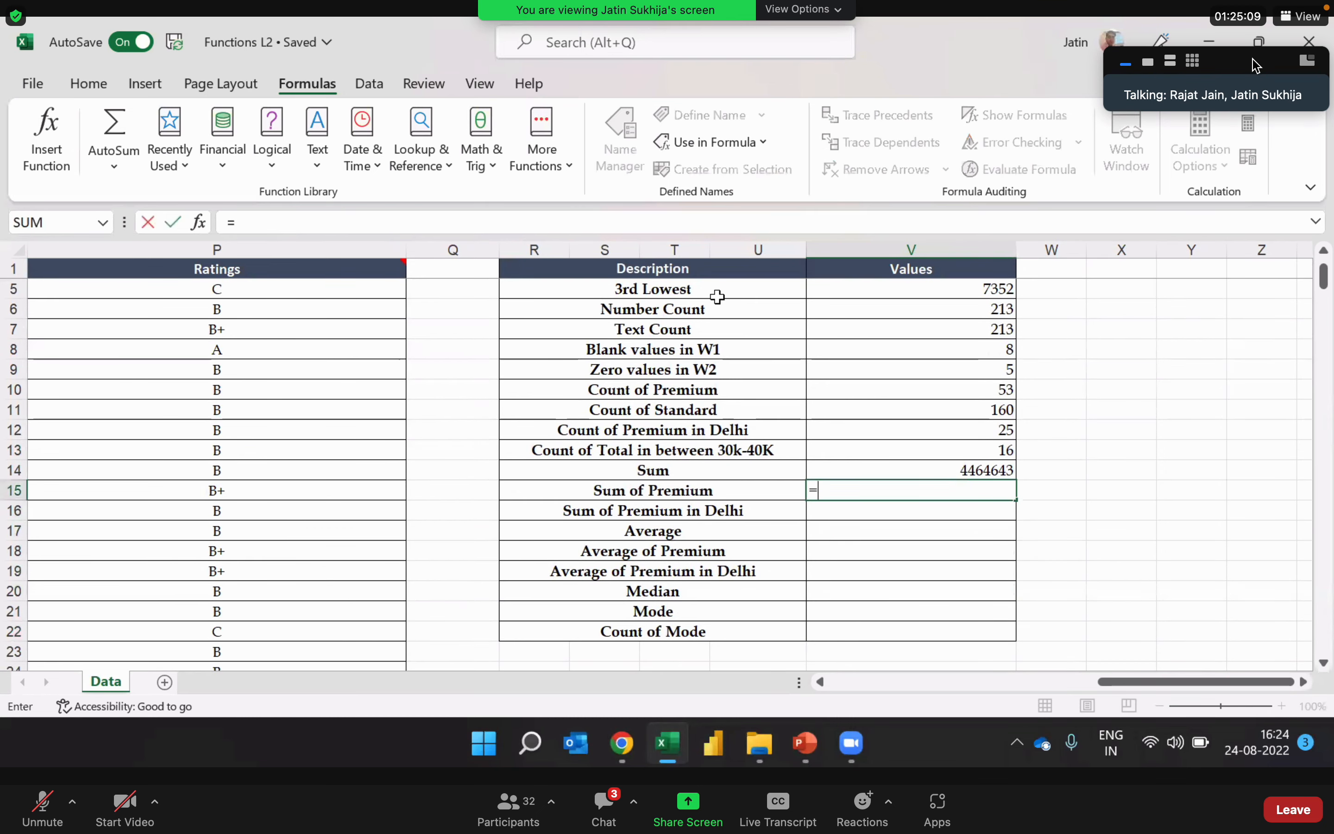
type("sumif")
key("Tab")
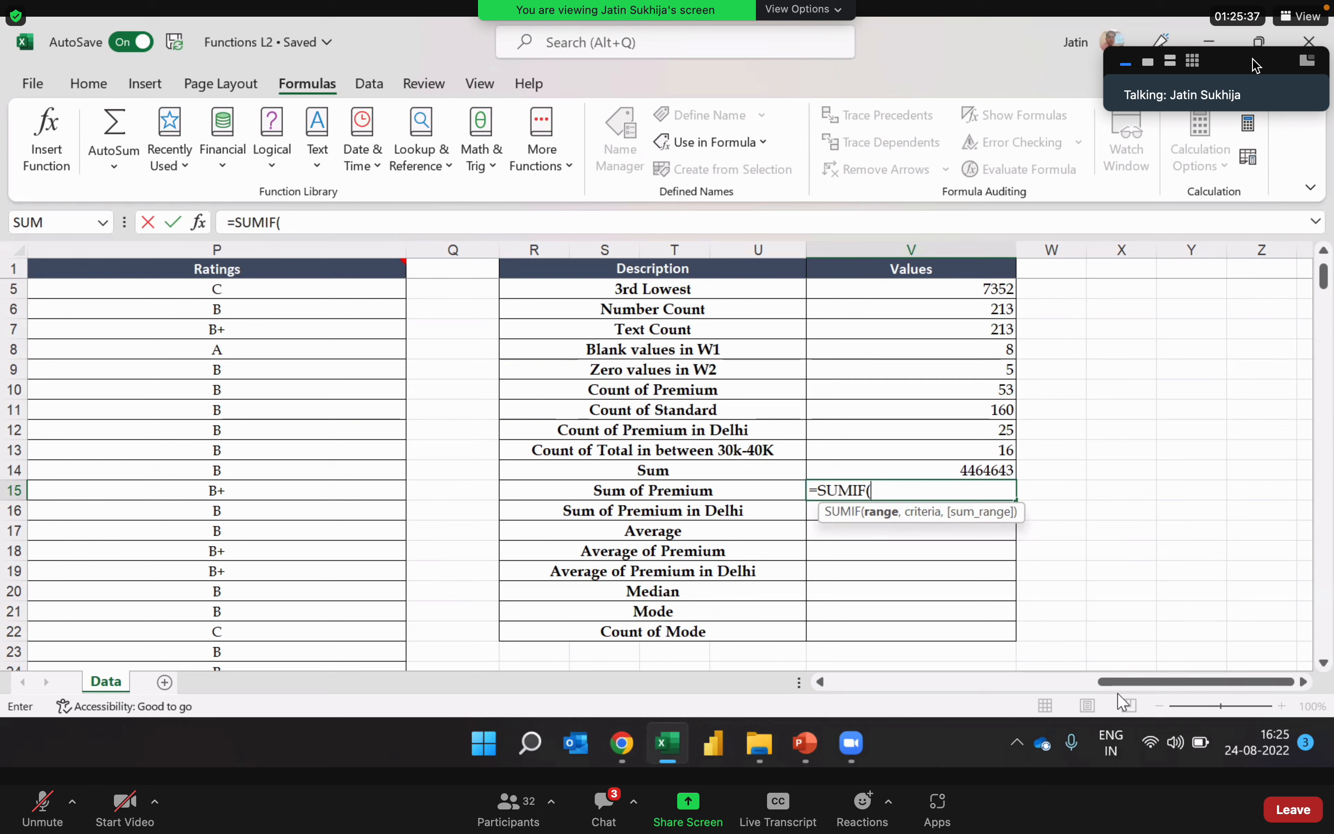
Step: Set the Status 1 column K:K as the SUMIF range with "Premium" as the criterion
left_click_drag(1125, 683, 998, 721)
left_click(393, 251)
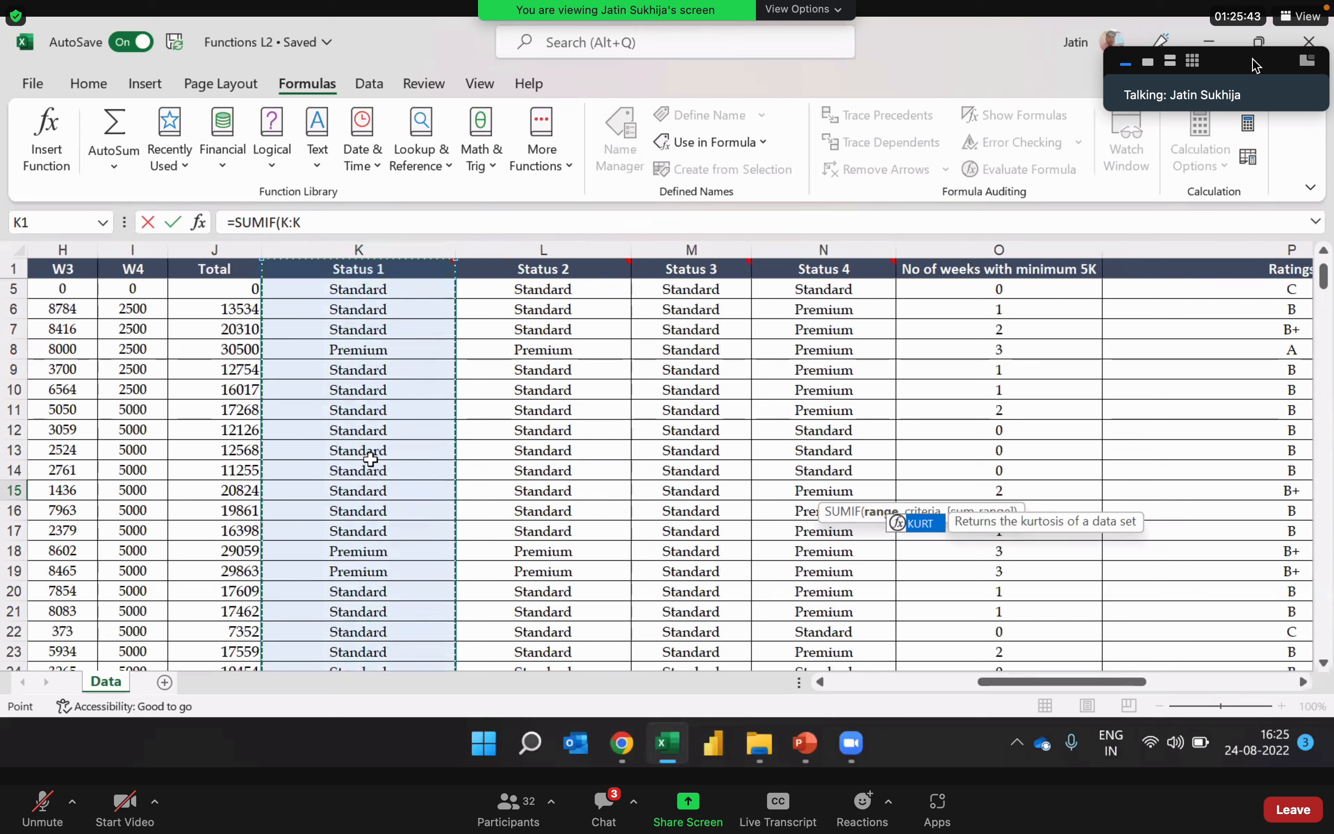
left_click(359, 232)
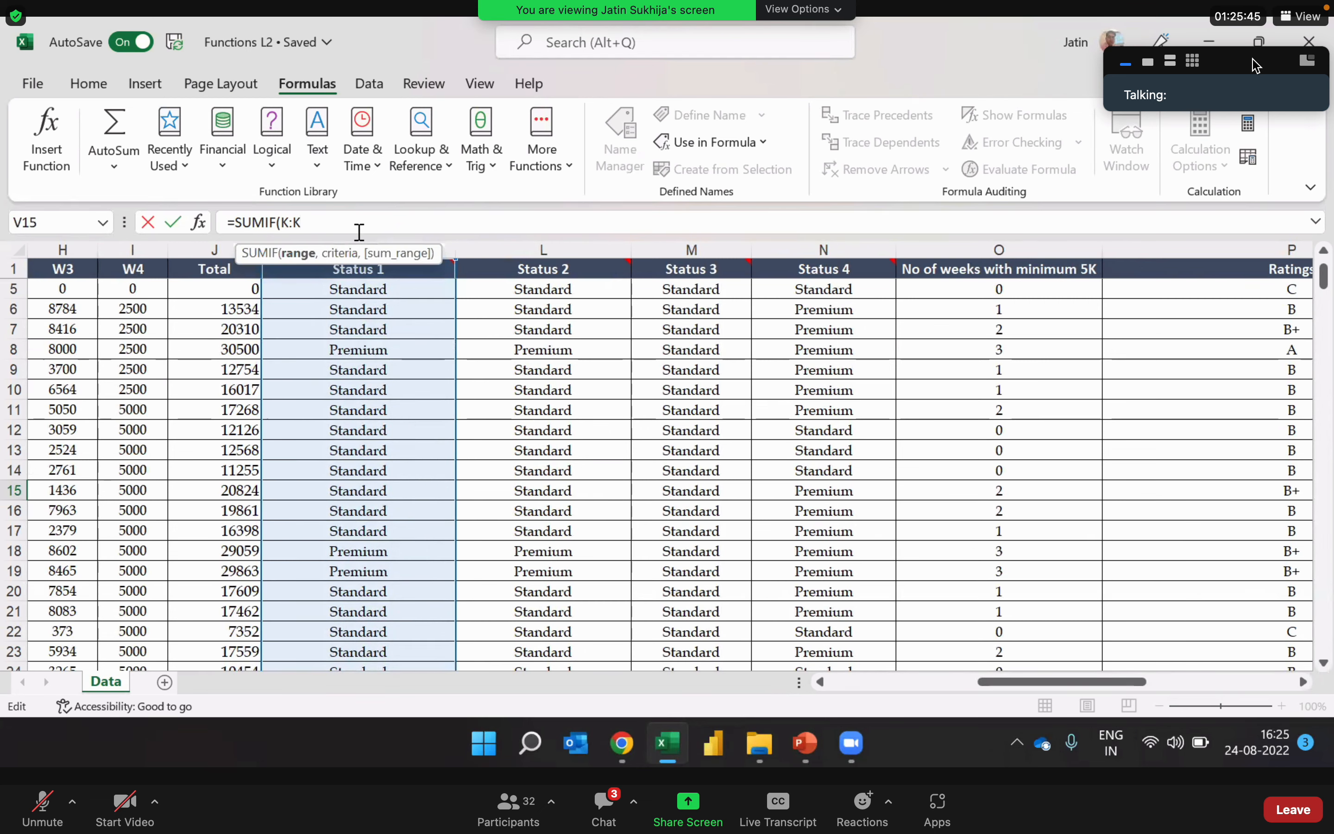
type(",")
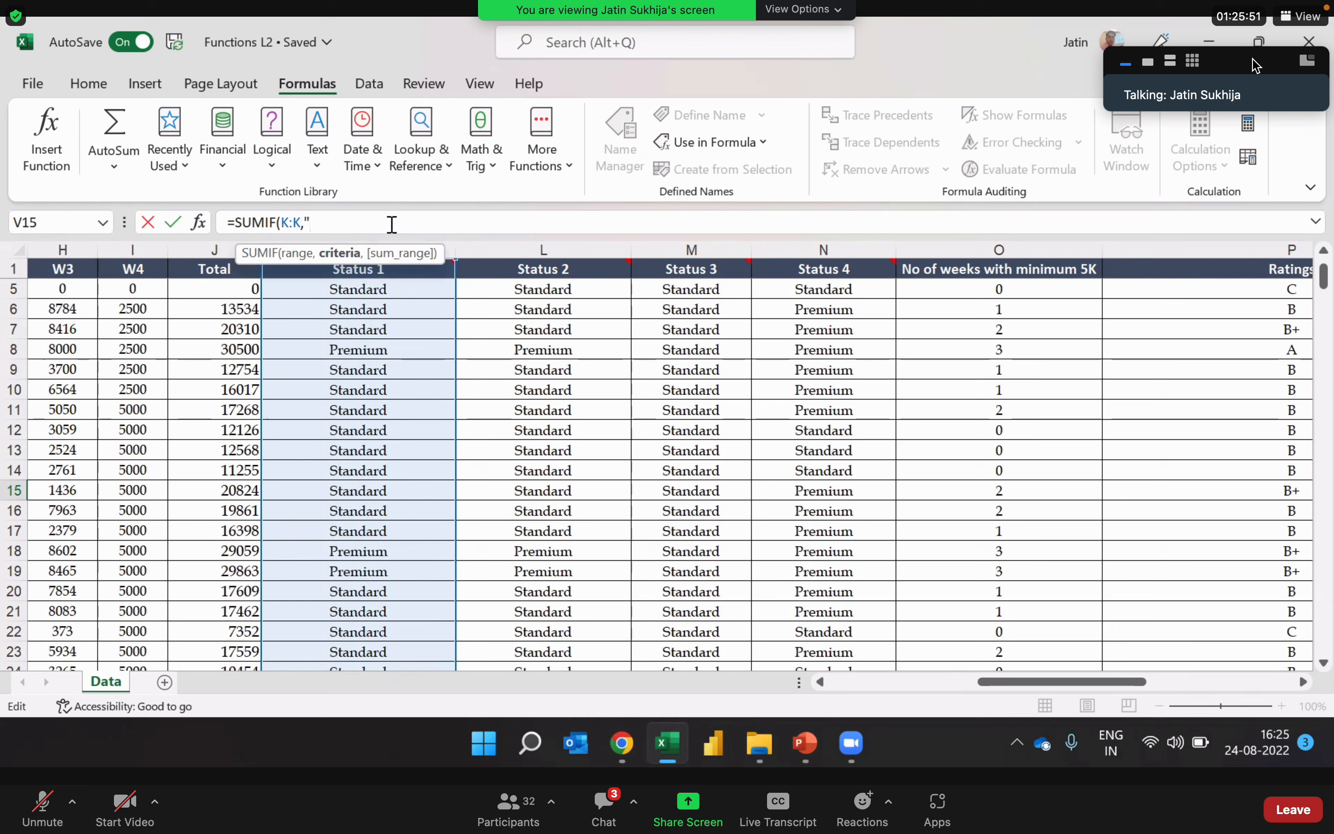
type("\"Premium\"")
type(",")
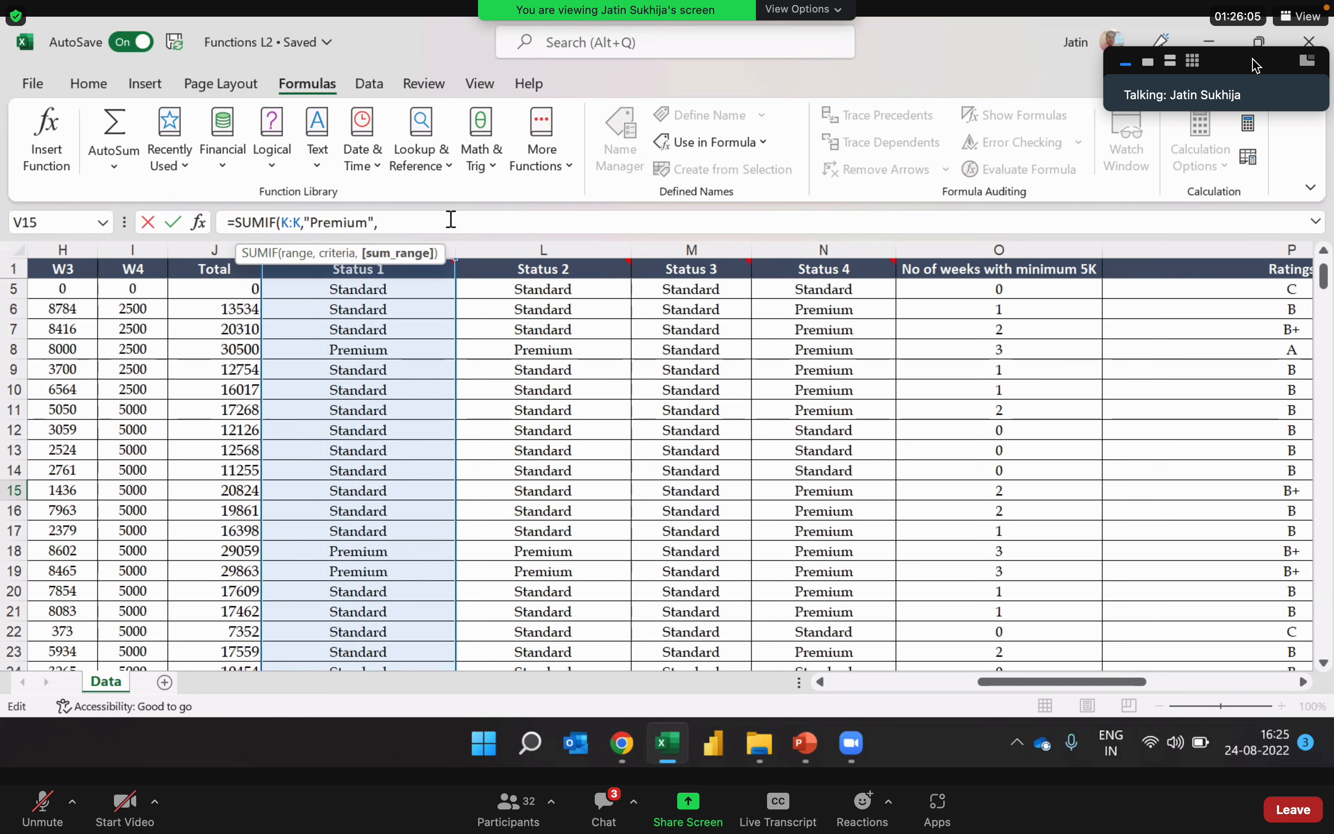
Step: Add the Total column J:J as the sum range and complete the SUMIF formula in V15
left_click(220, 242)
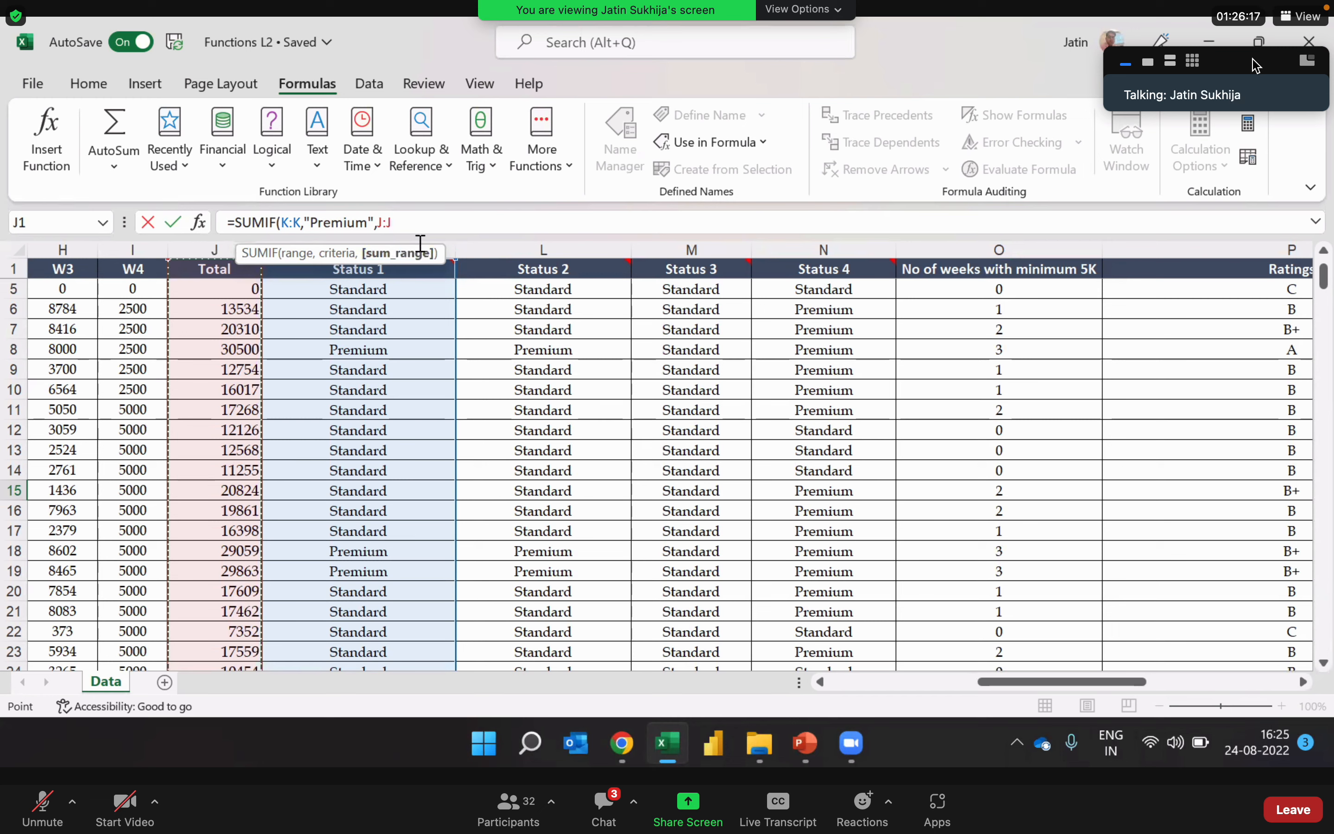
key("Return")
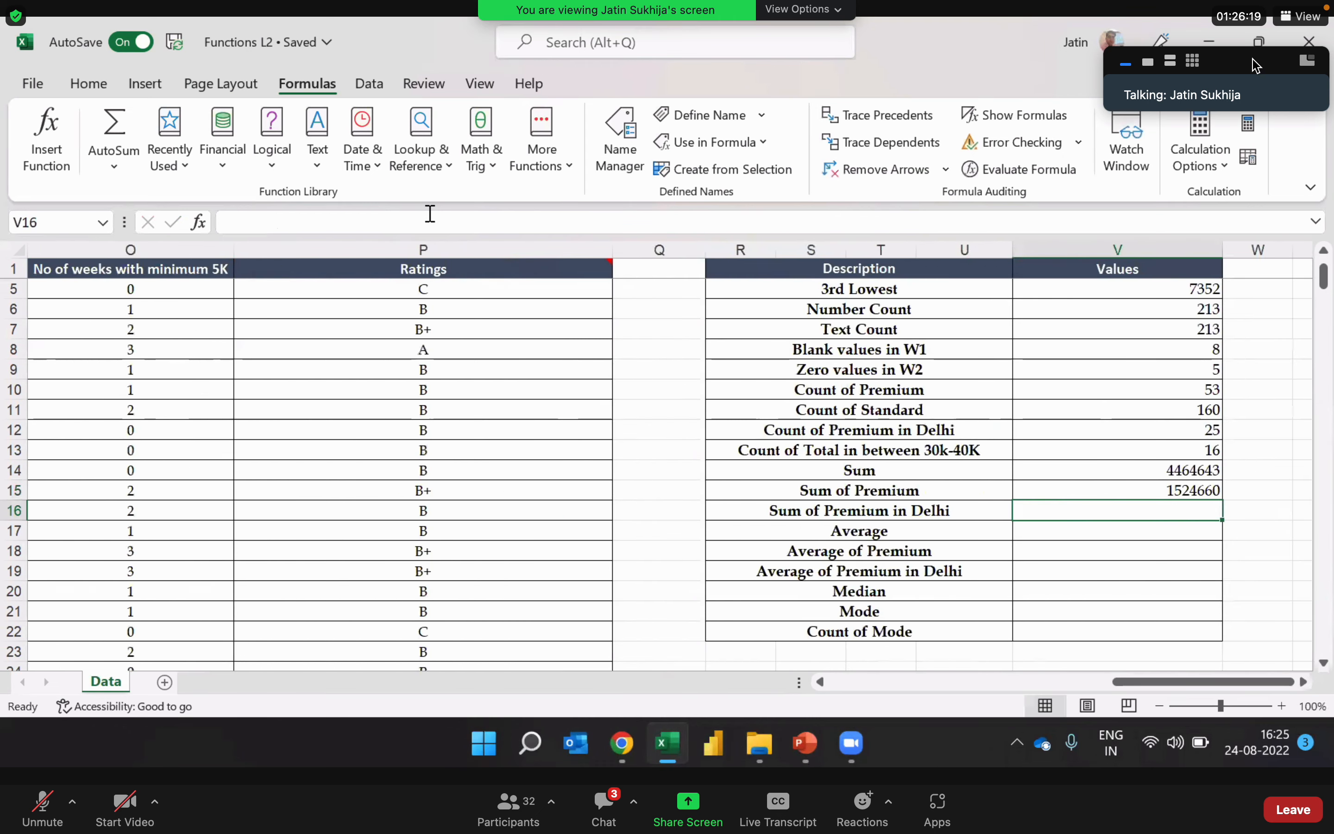
key("Up")
key("Right")
key("Right")
key("Left")
key("Left")
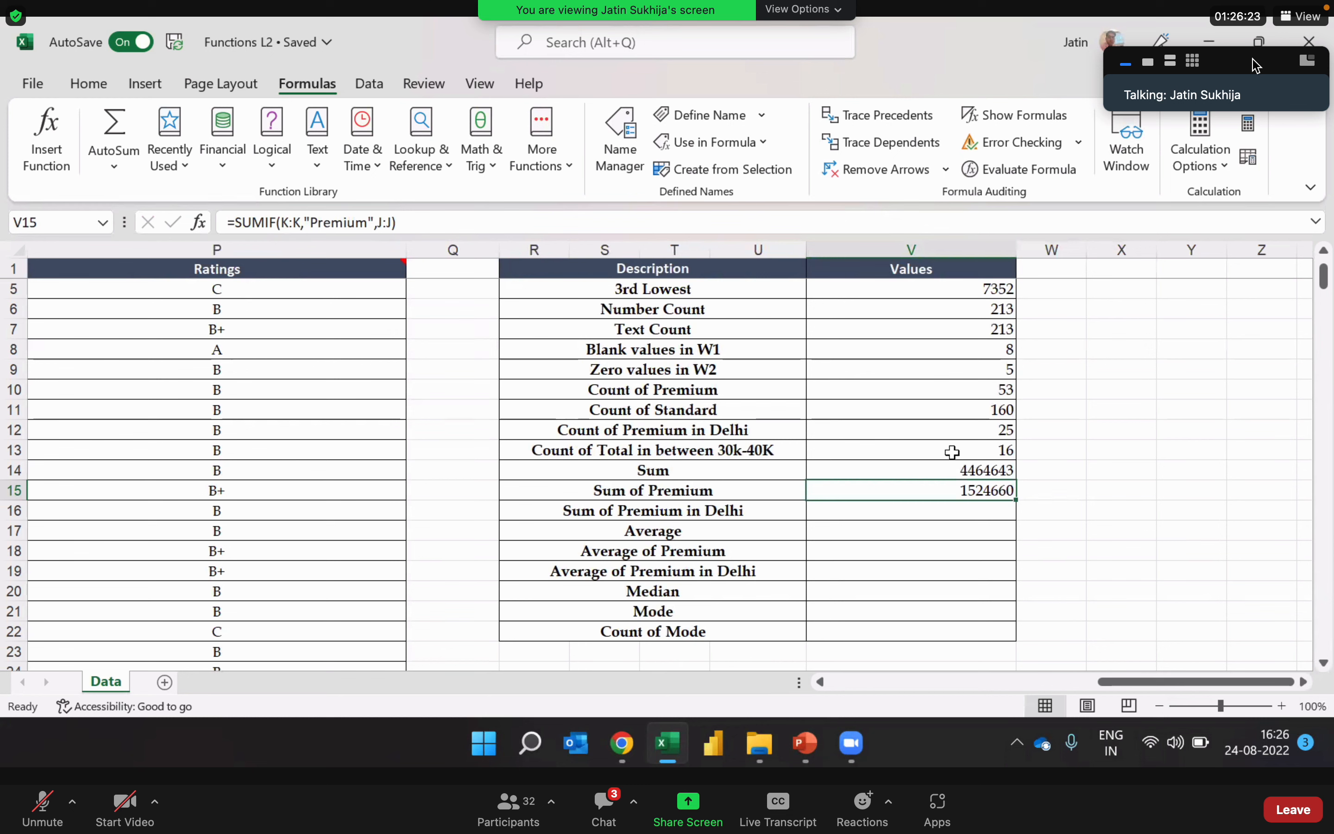
Step: Review the SUMIF formula in V15 and the SUM cell V14, and select V16 for Sum of Premium in Delhi
double_click(925, 492)
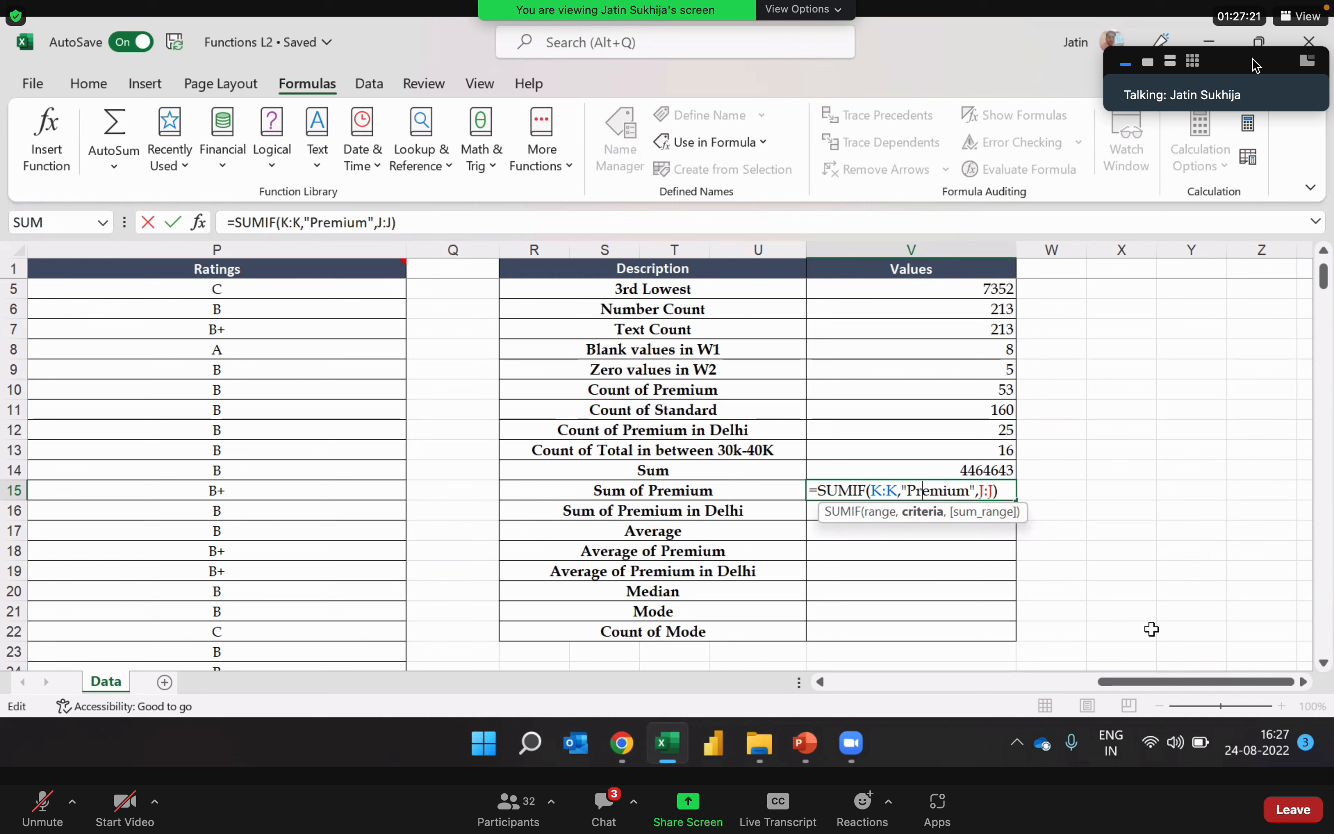
key("Return")
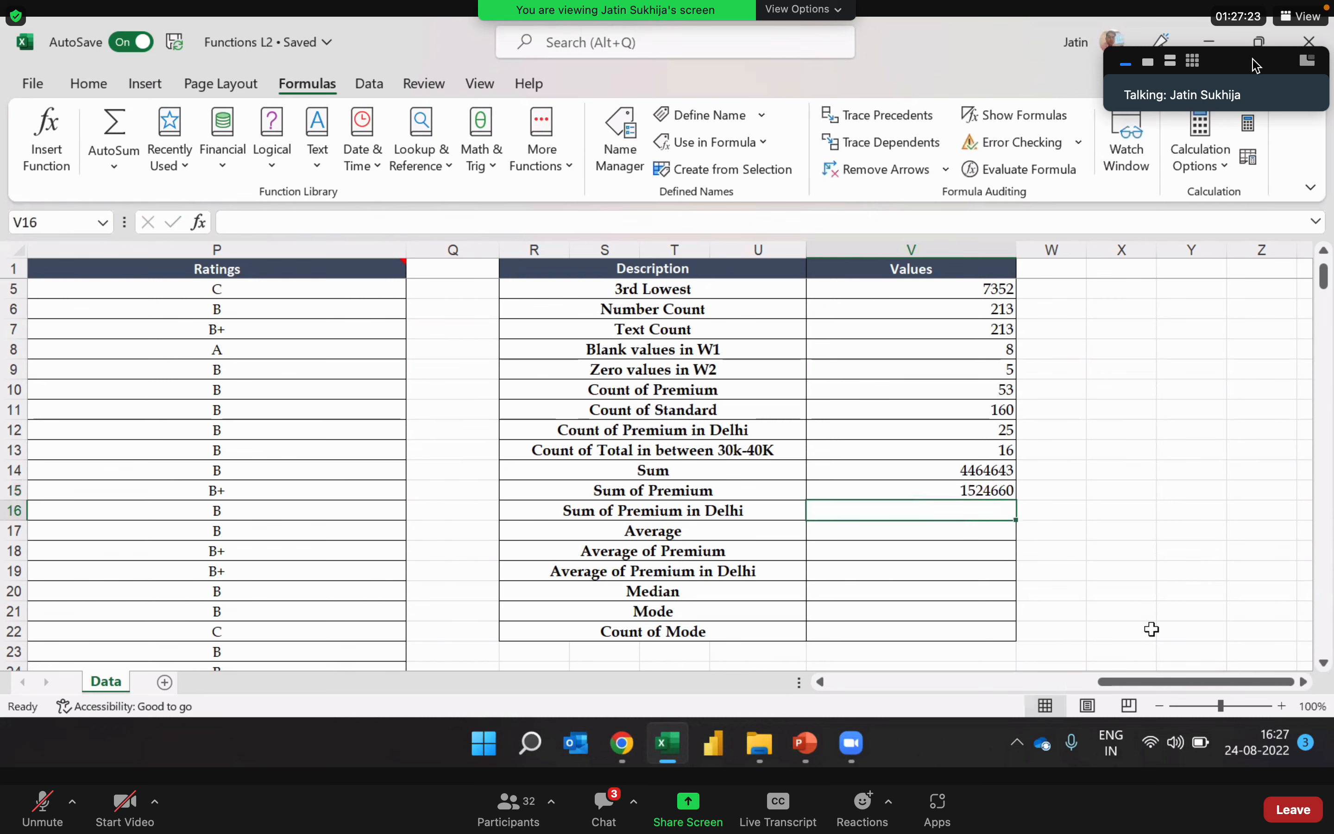
key("Up")
key("Up")
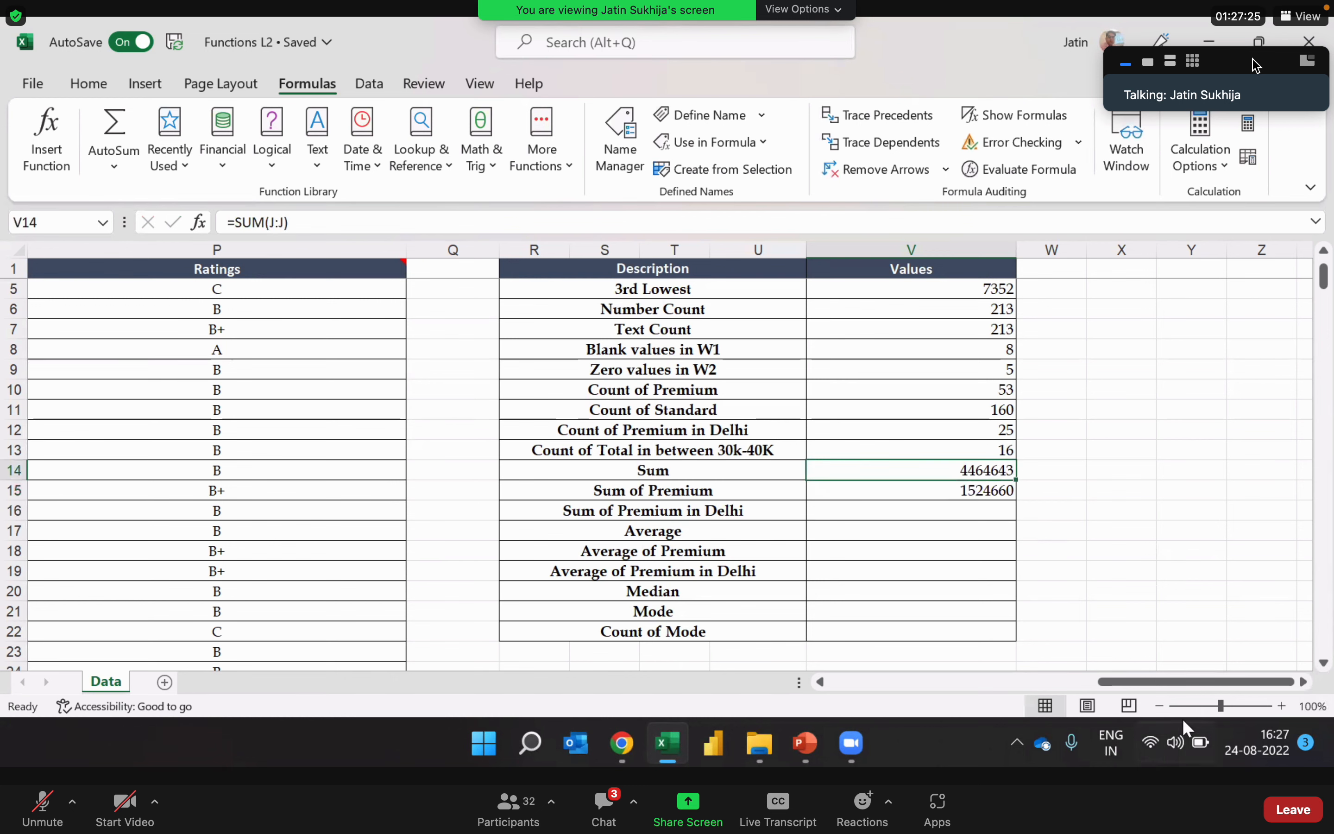
left_click(917, 496)
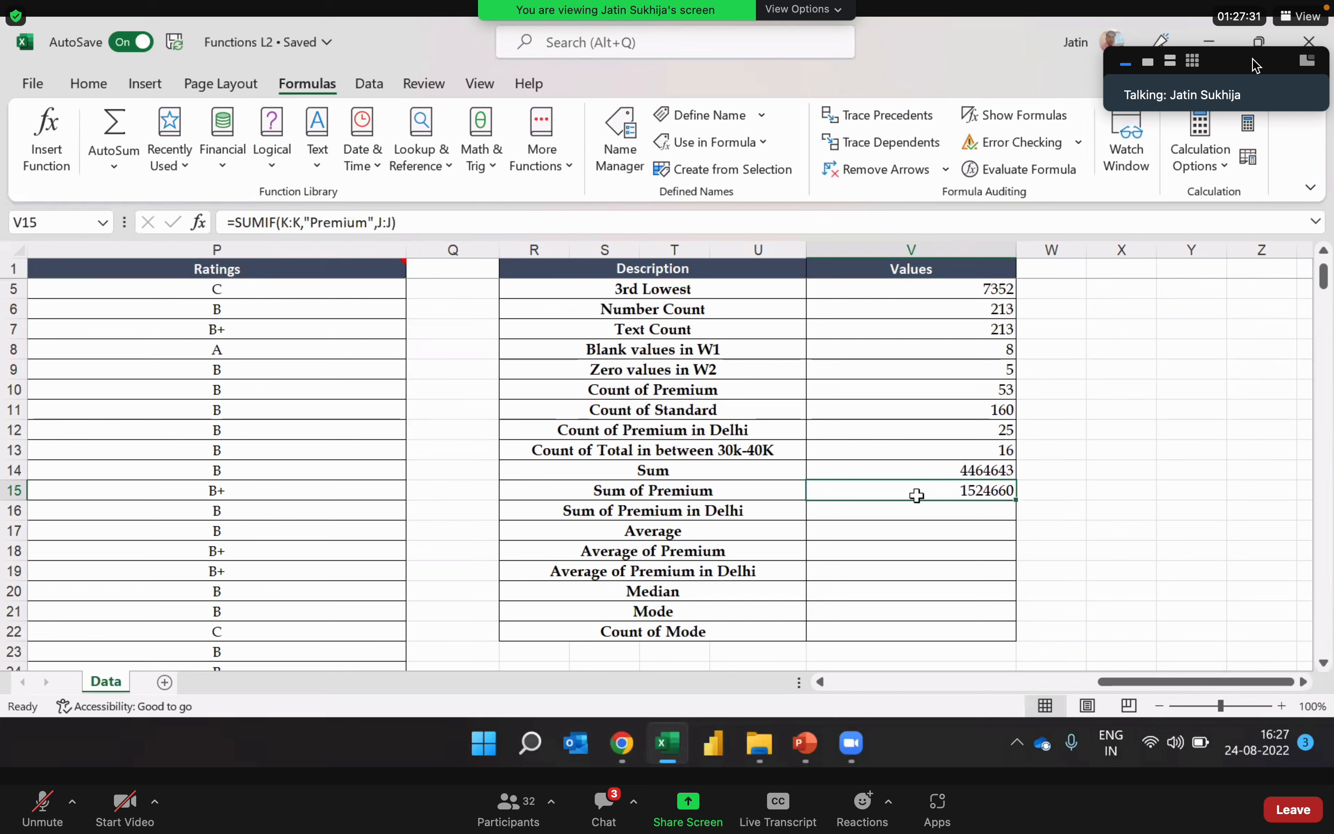
left_click(891, 514)
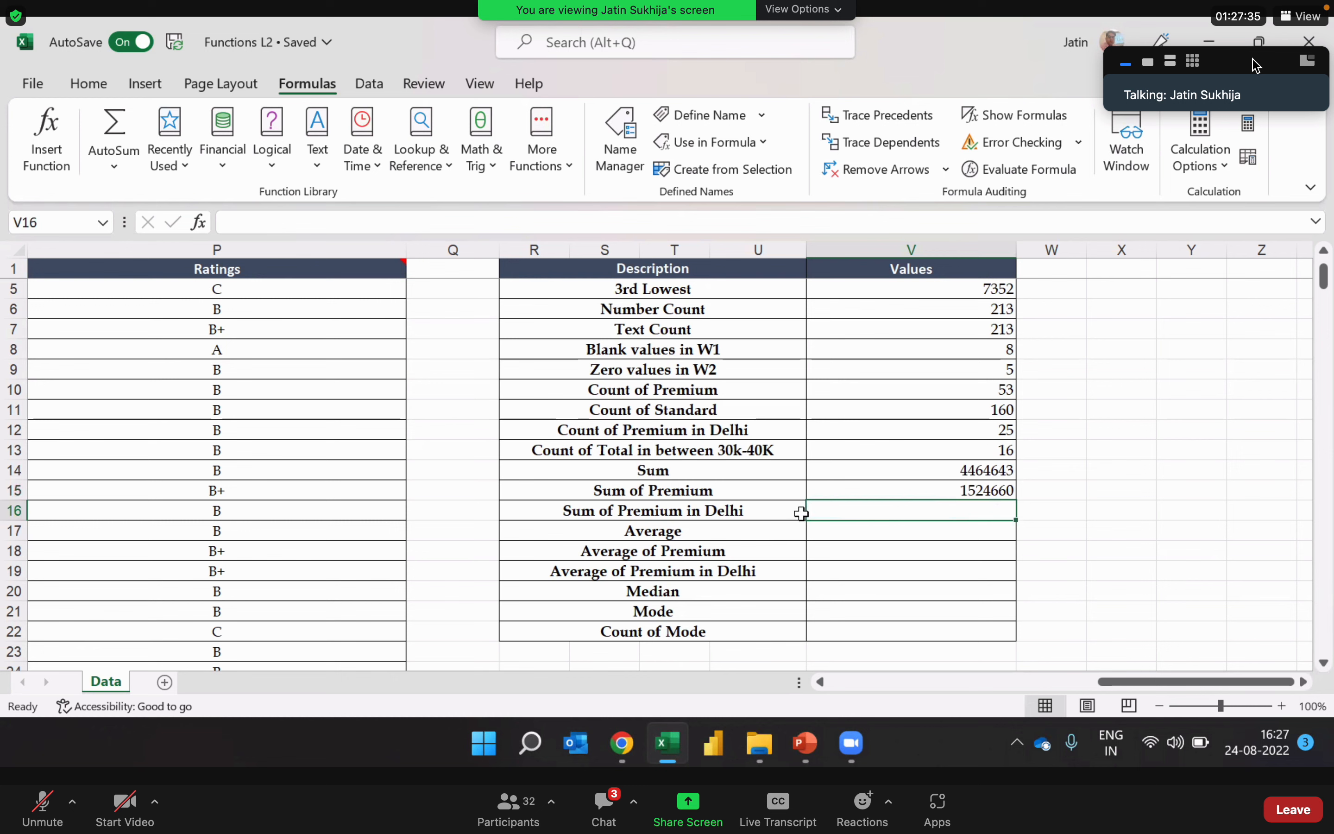
Step: Examine the Total, Status 1 and Locations columns needed for the Sum of Premium in Delhi calculation
left_click(726, 517)
key("Left")
key("Left")
key("Left")
key("Left")
key("Left")
key("Left")
key("Left")
key("Left")
key("Left")
key("Left")
key("Left")
key("Left")
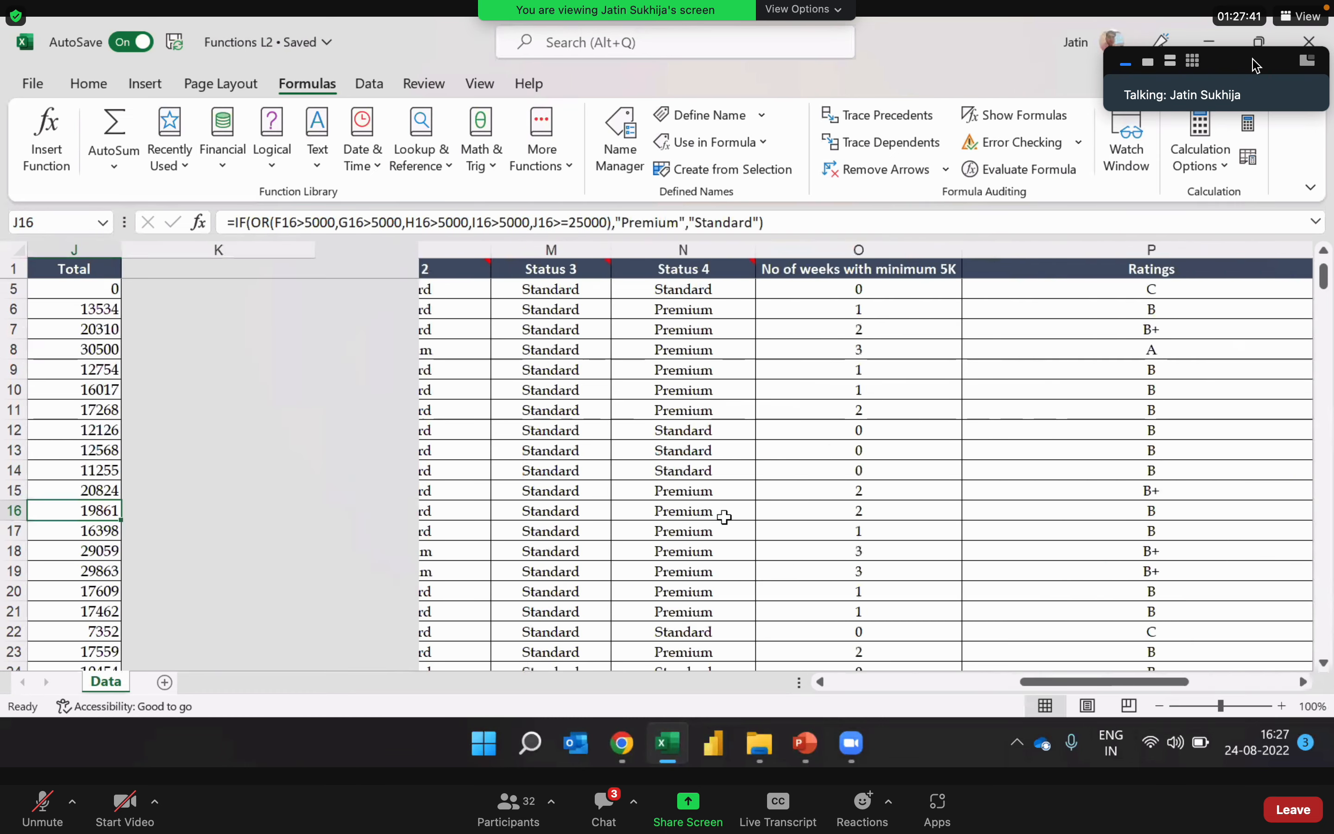
key("Left")
key("Left")
key("Left")
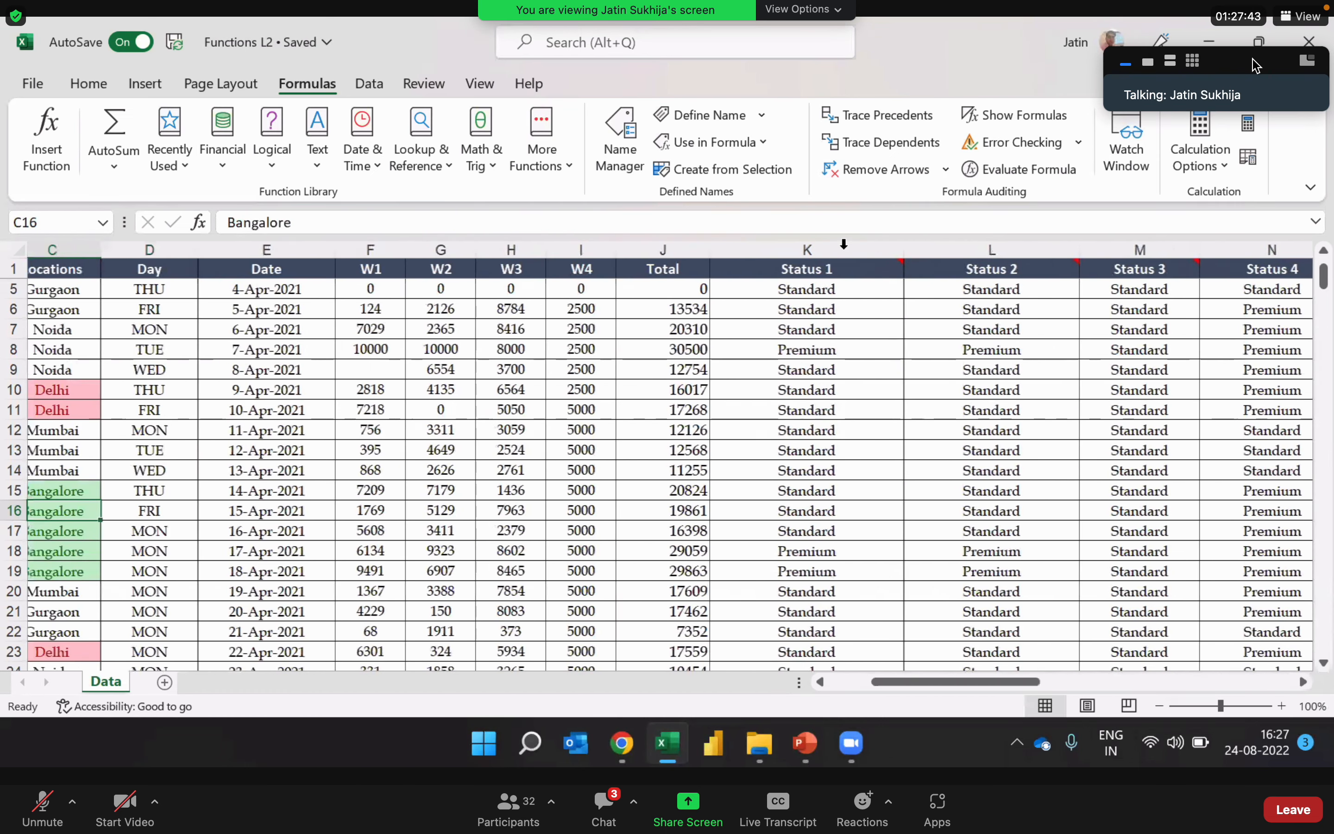
key("Left")
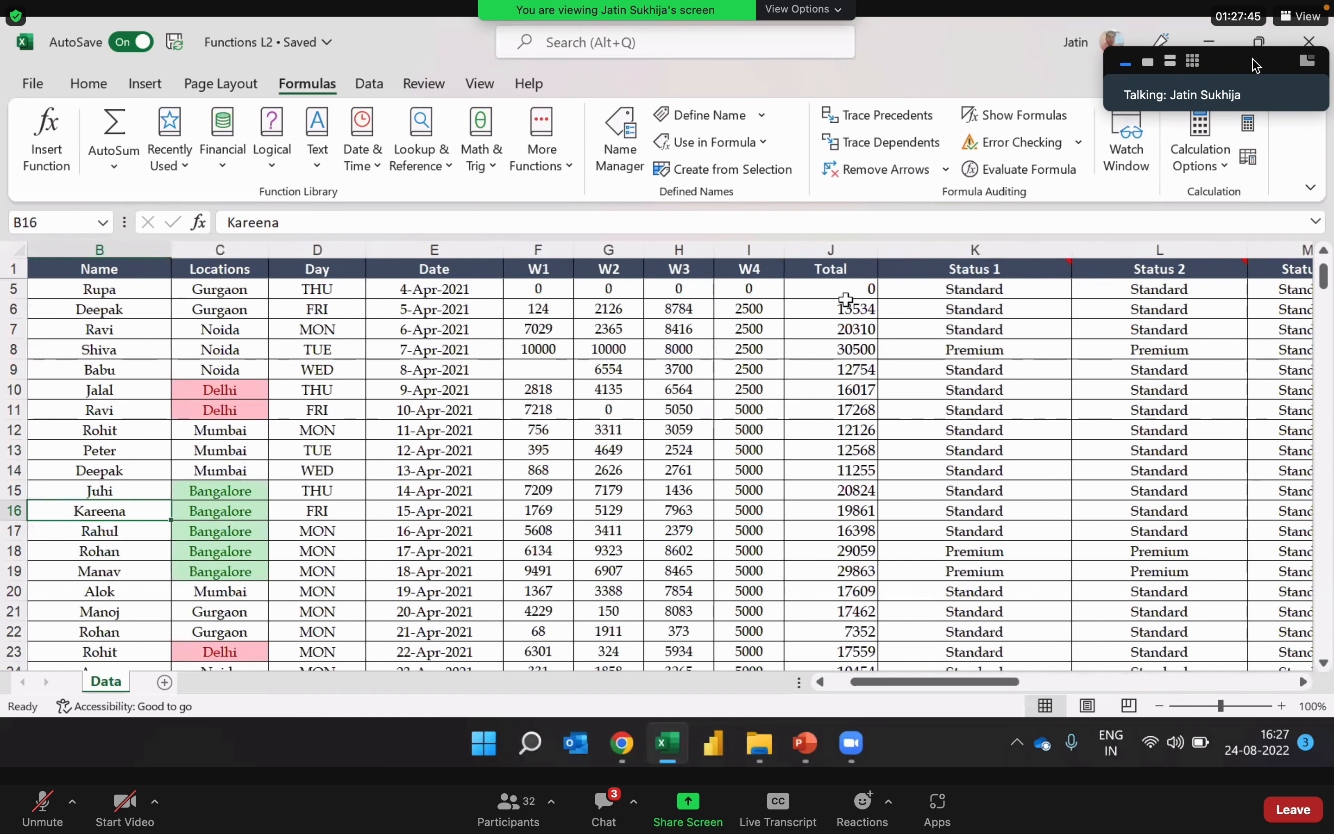
left_click_drag(845, 249, 847, 284)
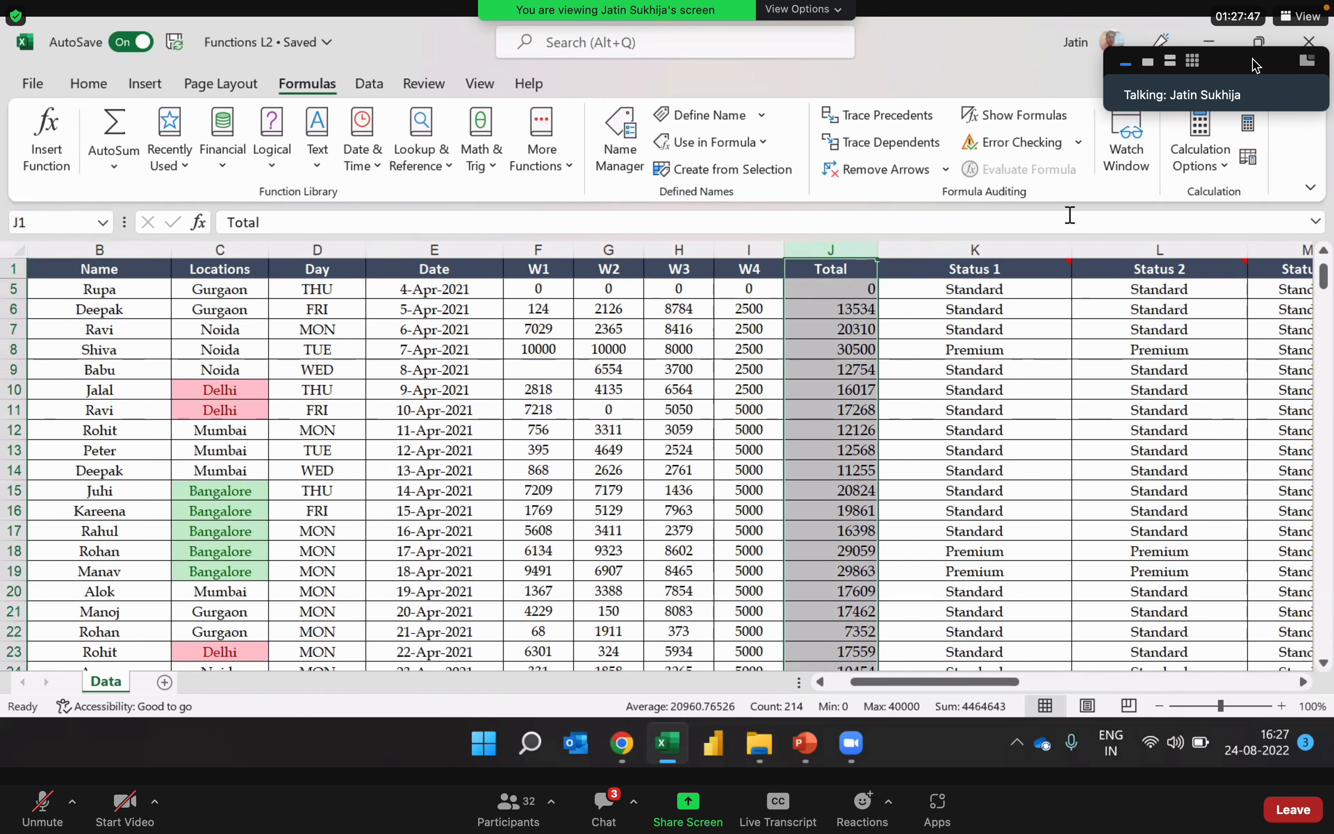
left_click(966, 249, "ctrl")
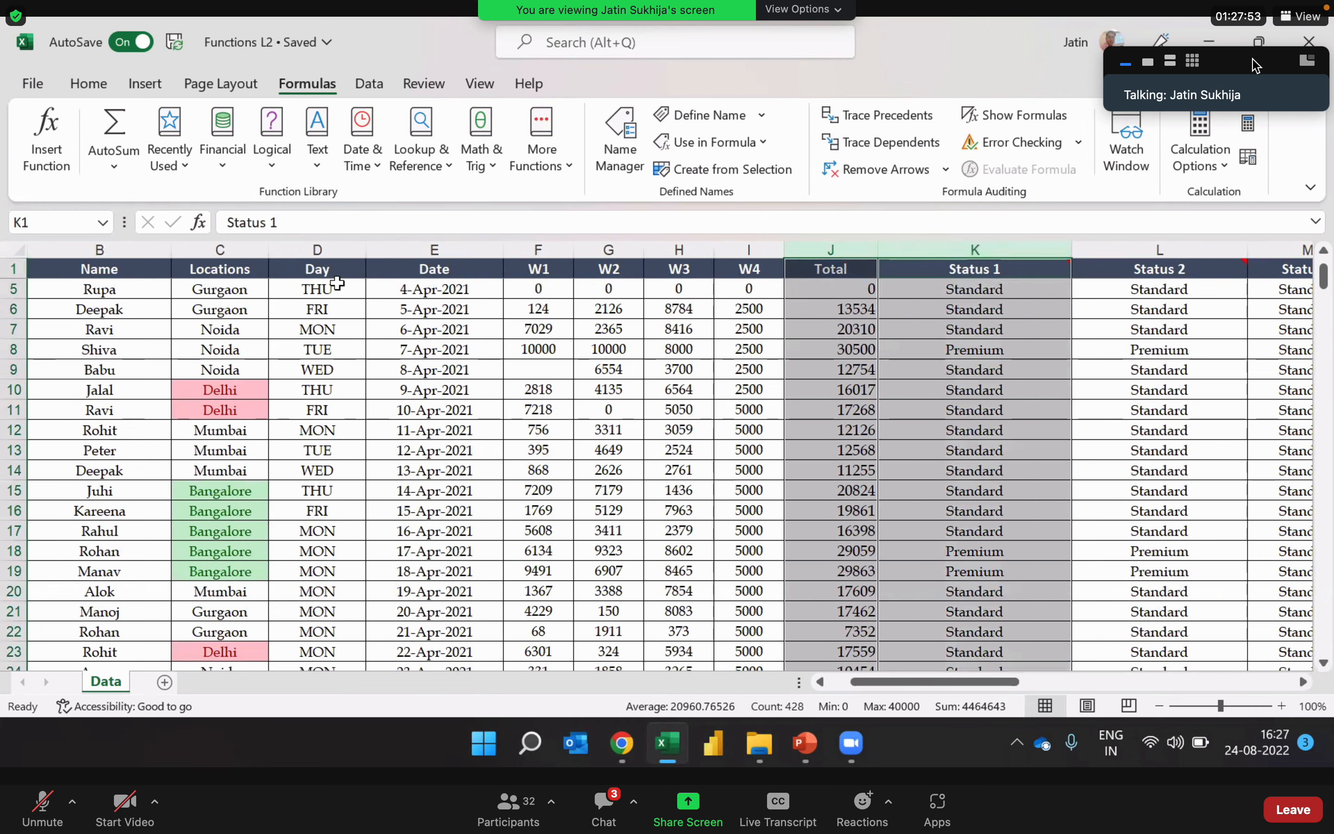
left_click(235, 249, "ctrl")
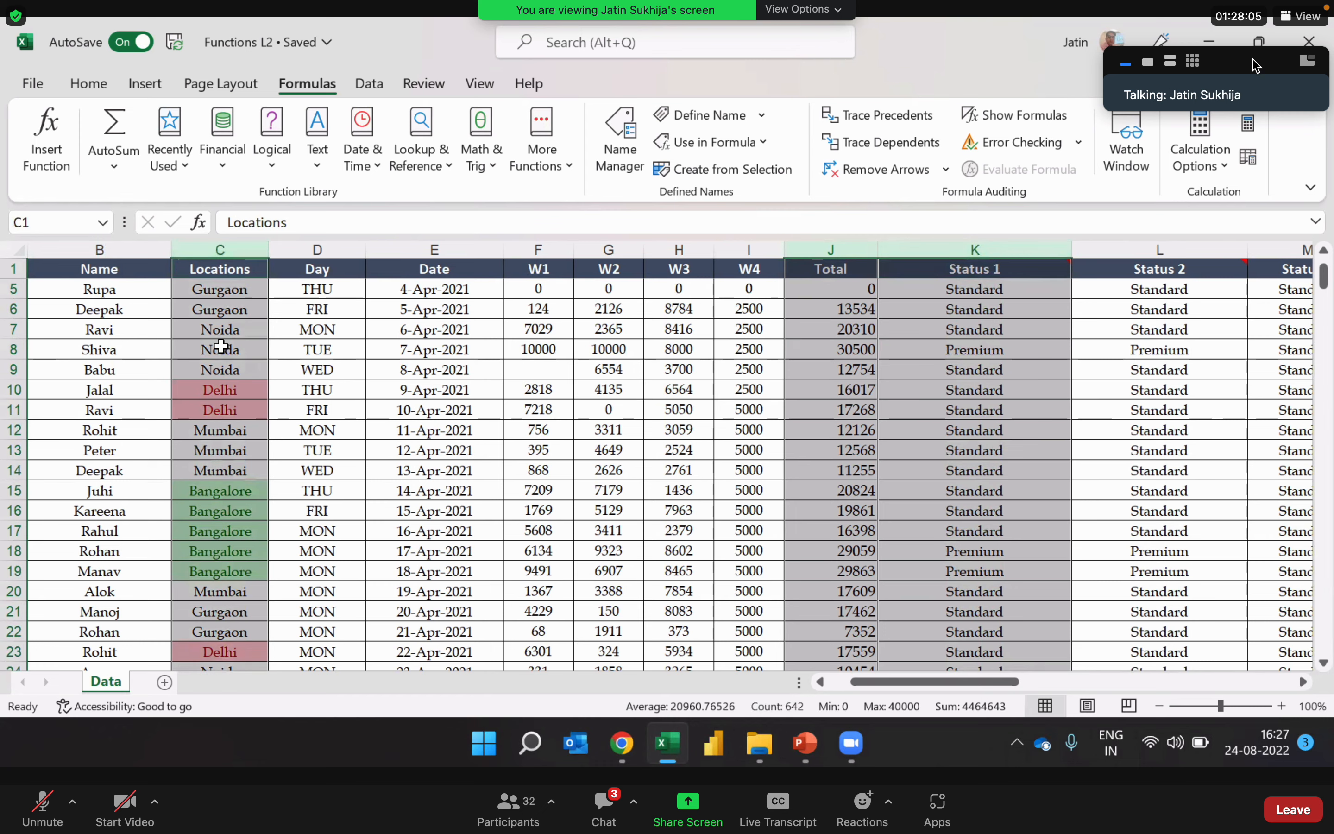
Step: Start a SUMIFS formula in V16 for the Sum of Premium in Delhi row
left_click(1012, 396)
key("Right")
key("Right")
key("Right")
key("Right")
key("Right")
key("Right")
key("Right")
key("Right")
key("Right")
key("Right")
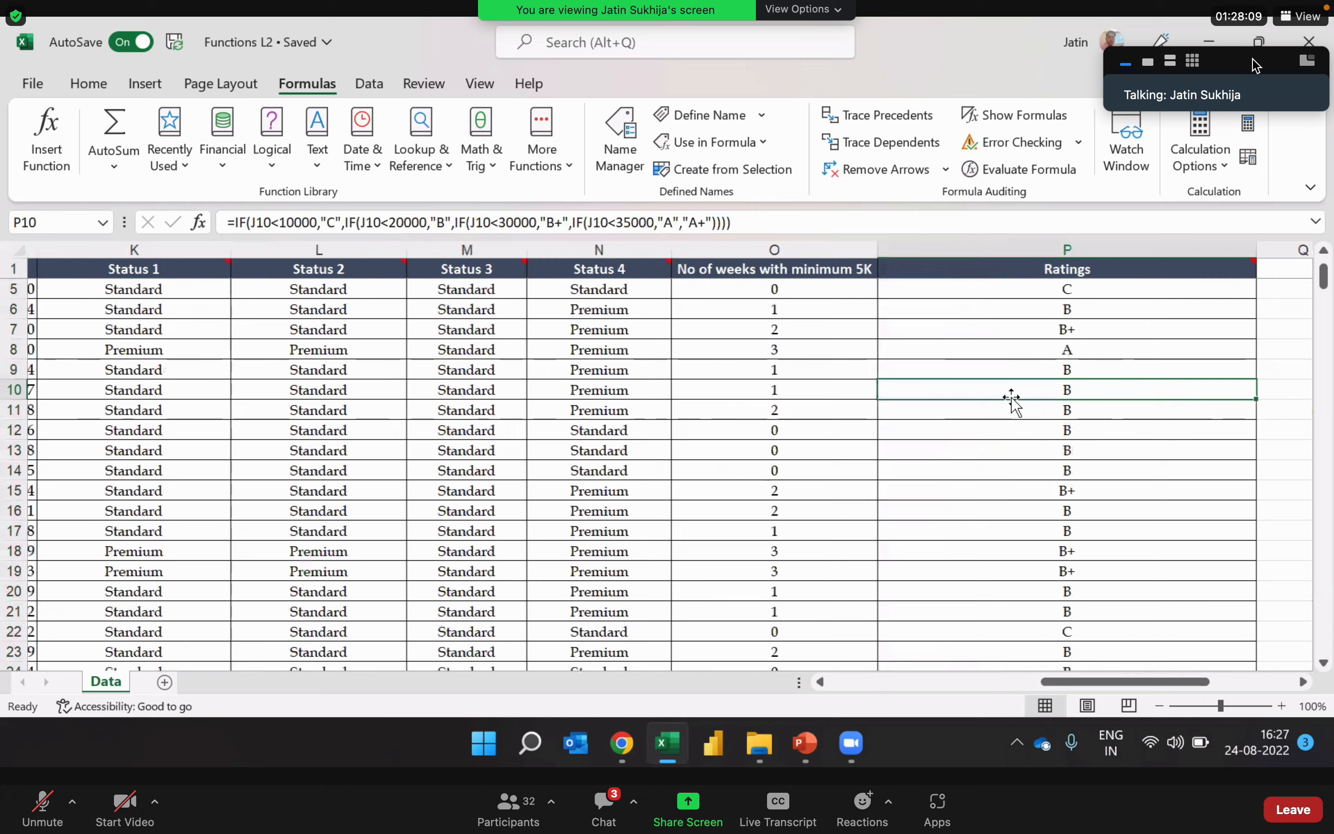
key("Left")
key("Left")
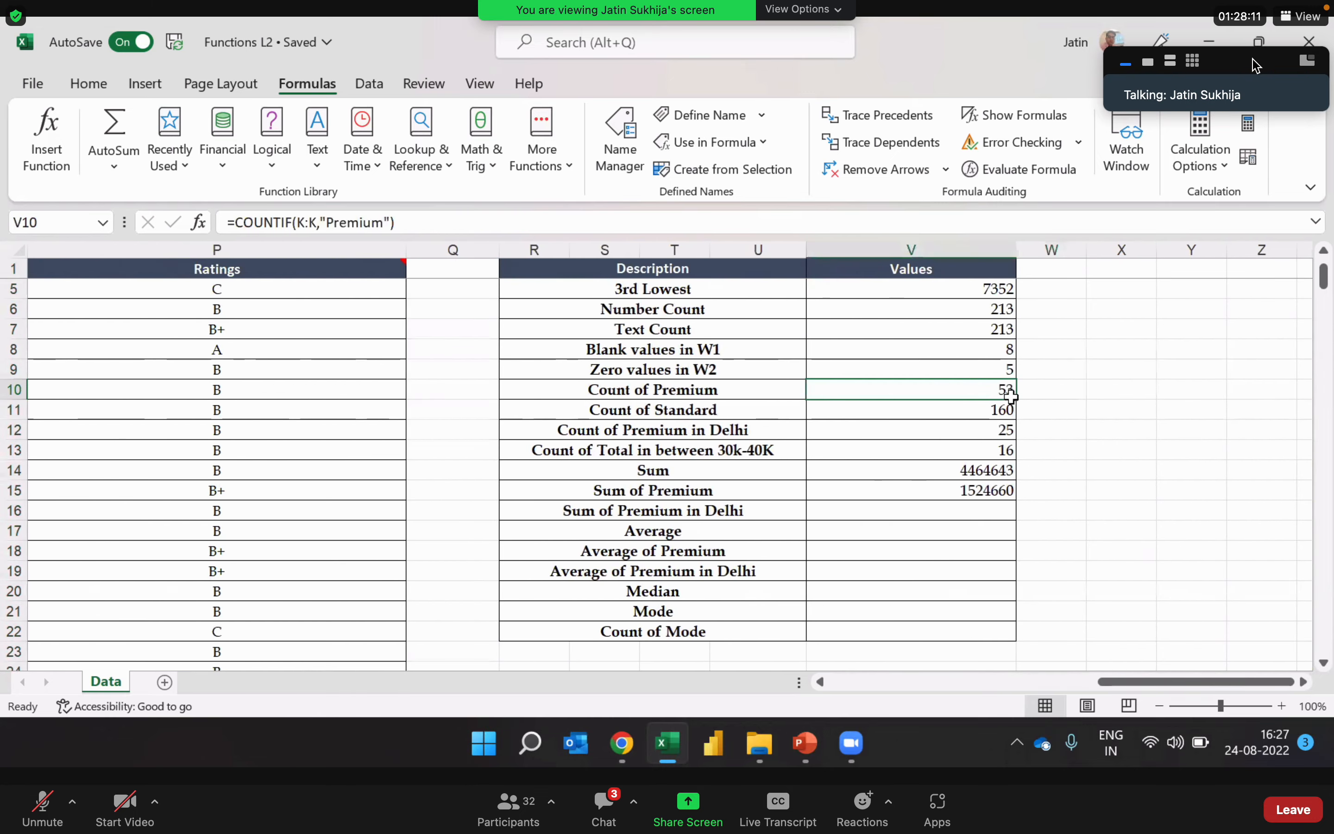
key("Down")
key("Down")
key("Down")
key("Down")
key("Down")
key("Down")
type("=sumif")
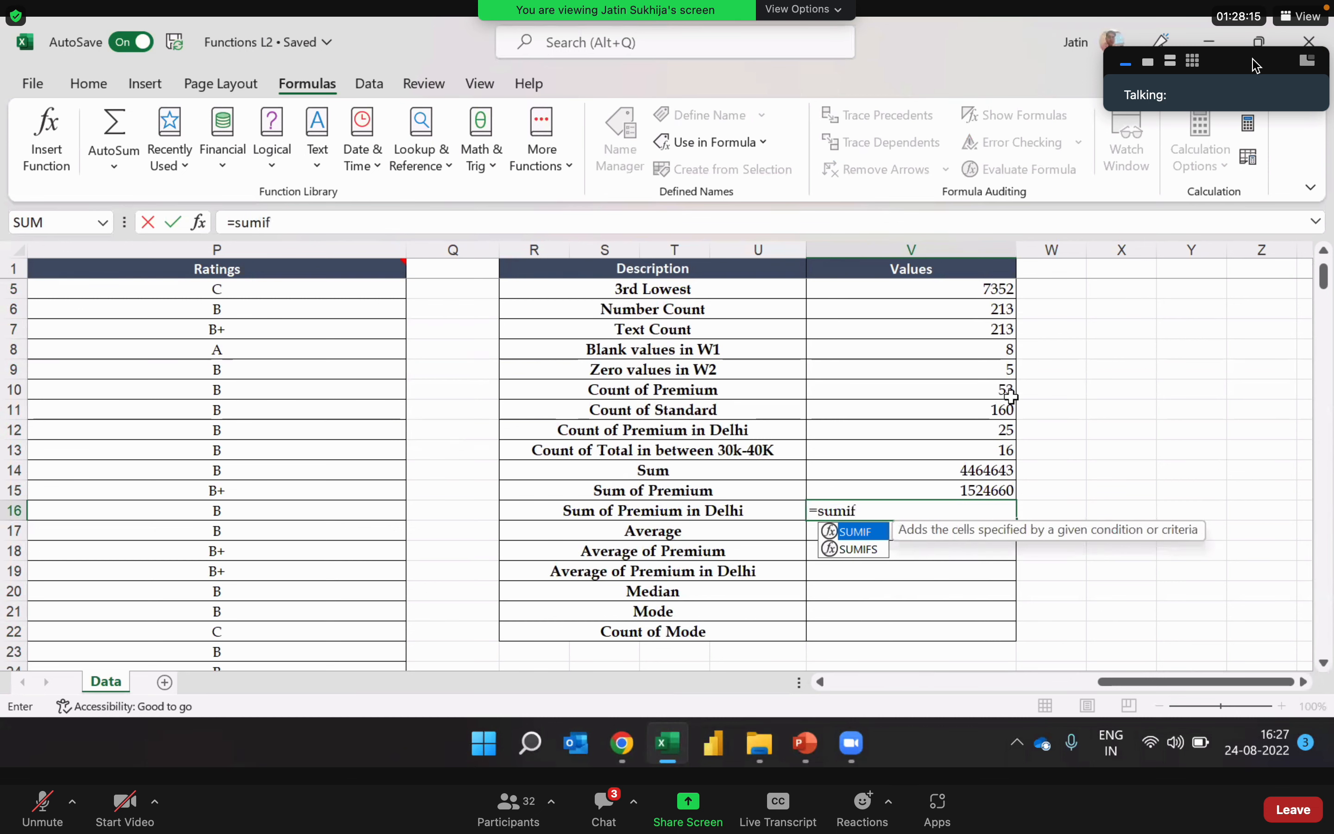
left_click(879, 548)
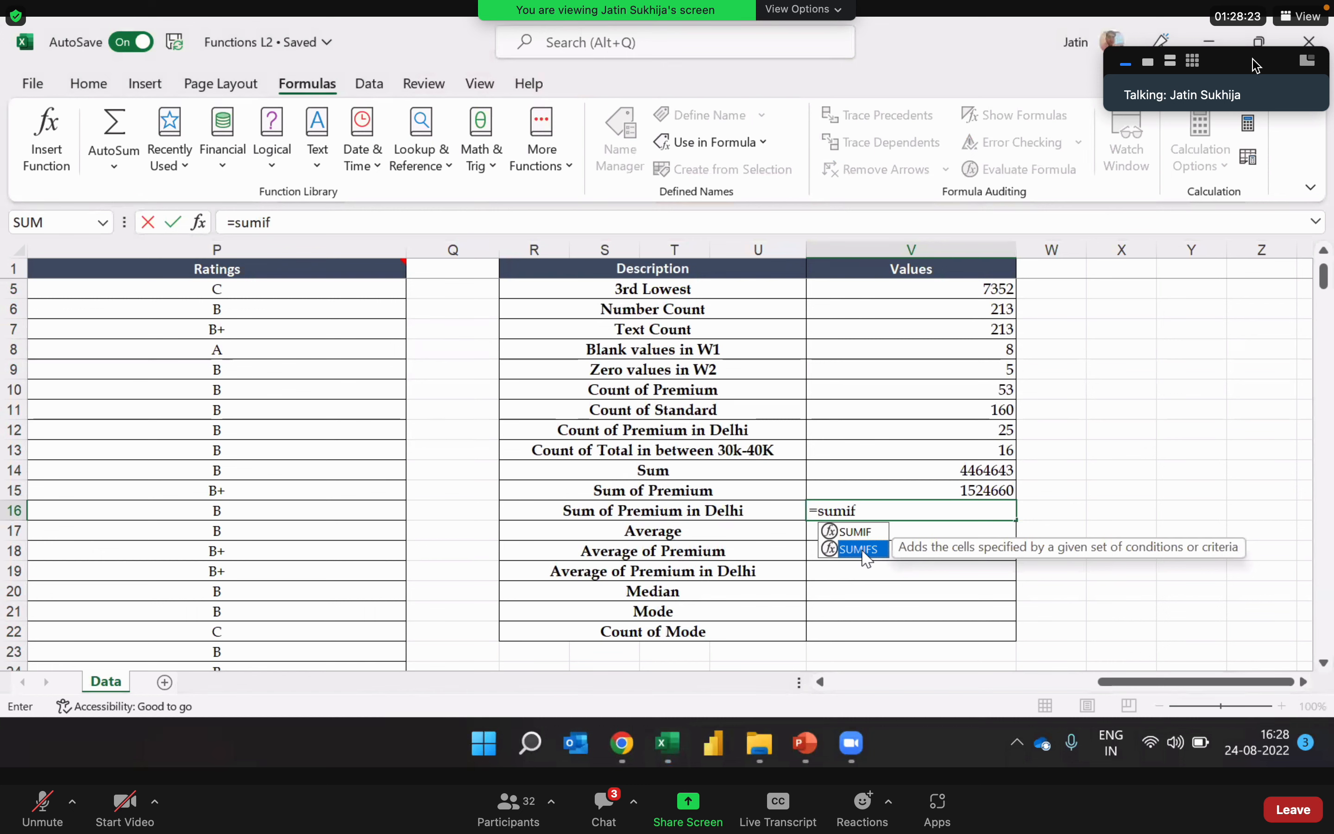
double_click(864, 549)
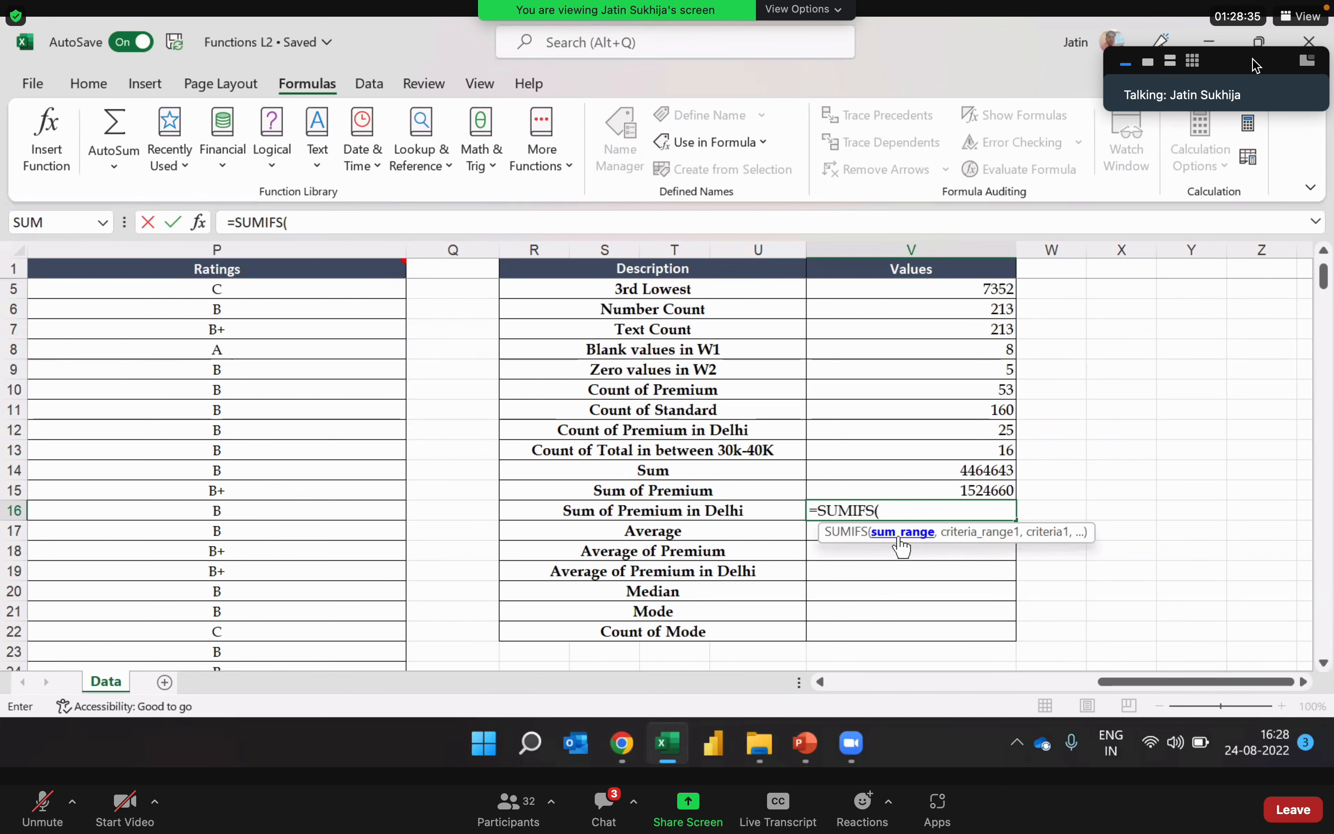
Step: Set the Total column J:J as the sum range of the SUMIFS formula
left_click(823, 682)
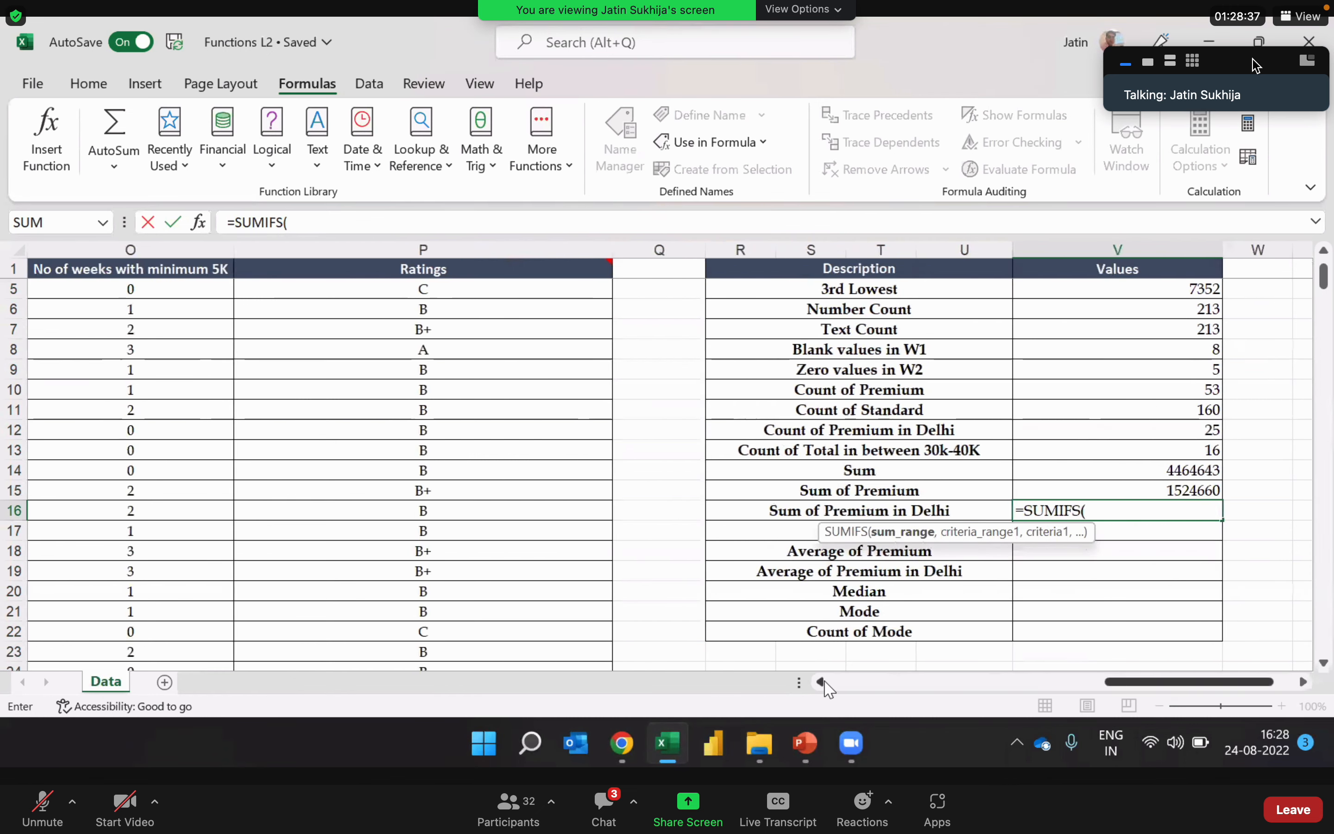
left_click(823, 682)
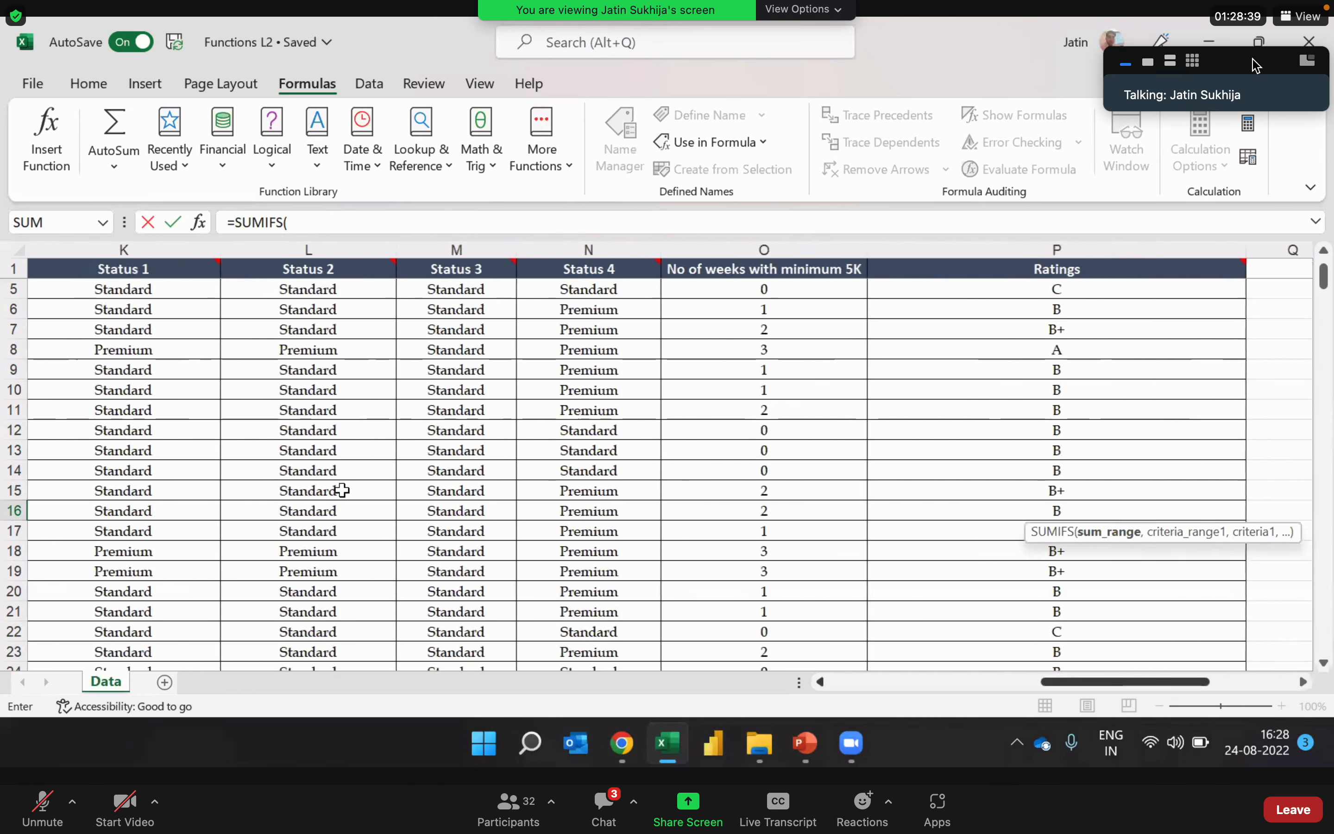
scroll(342, 490, "left", 3)
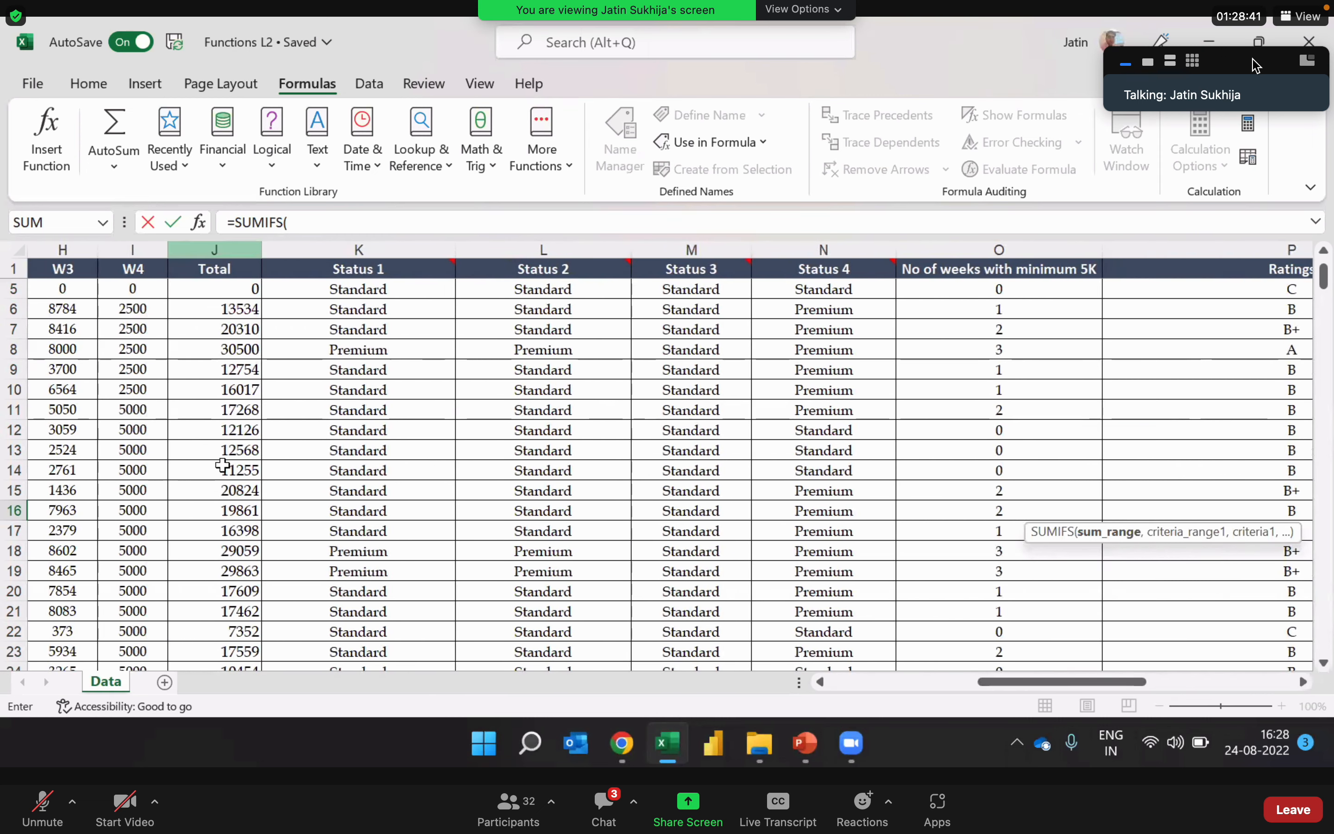
key("ctrl+space")
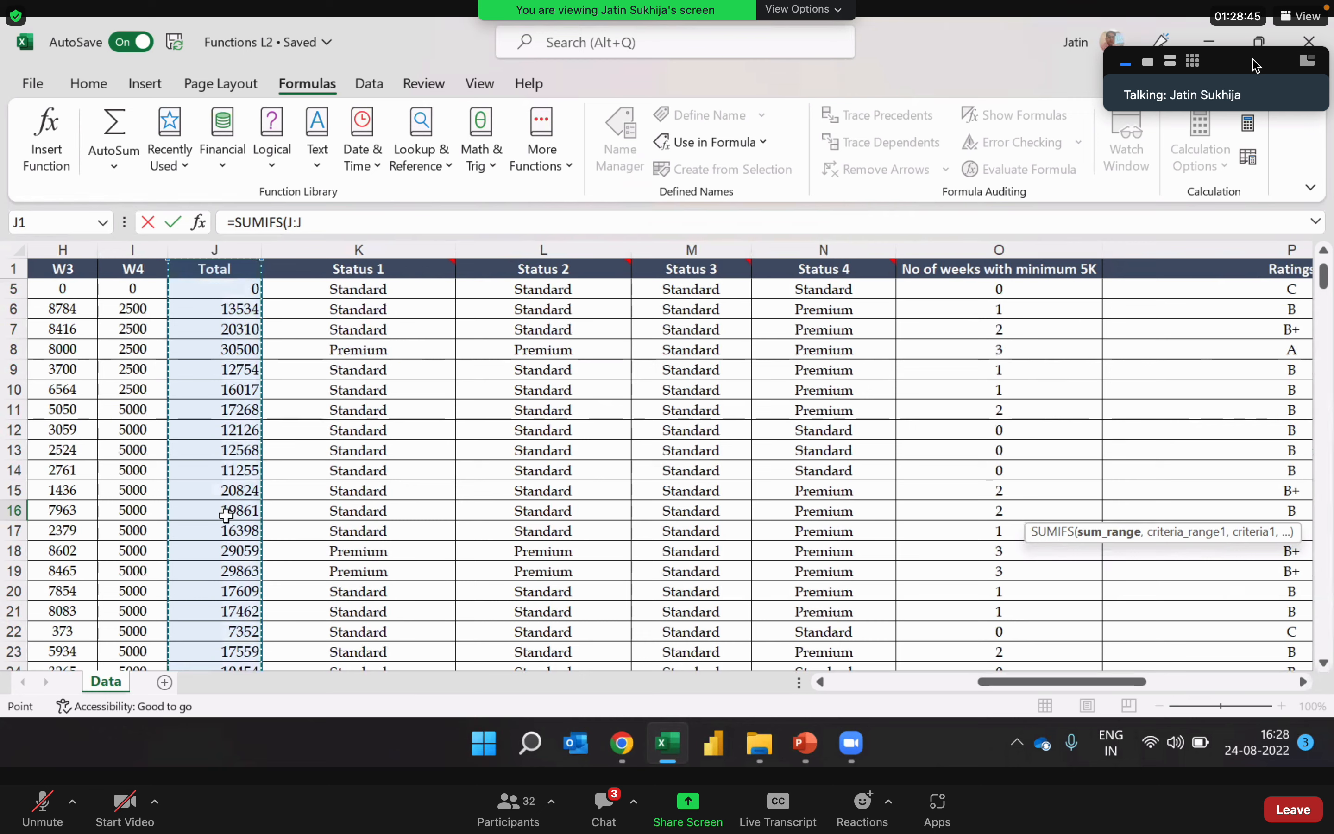
left_click(321, 233)
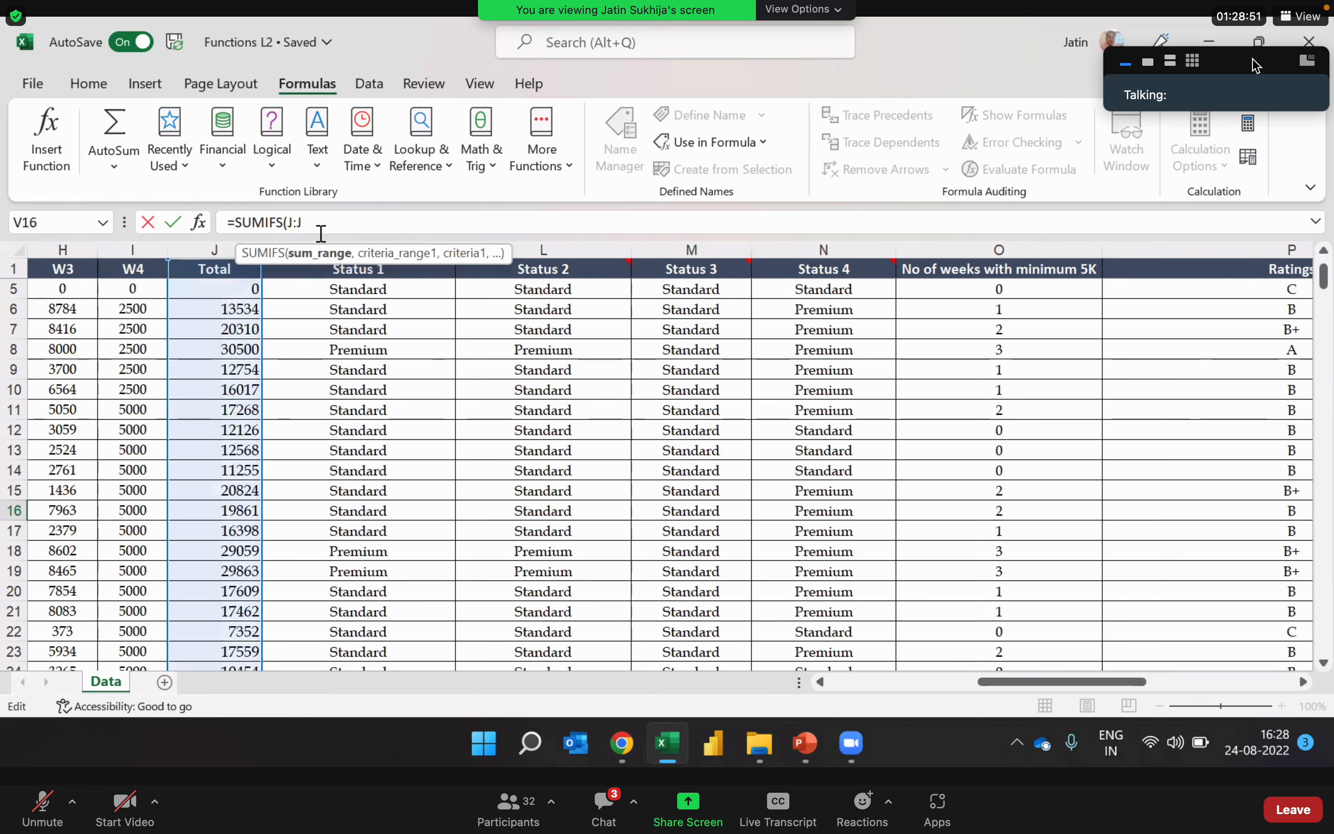
type(",")
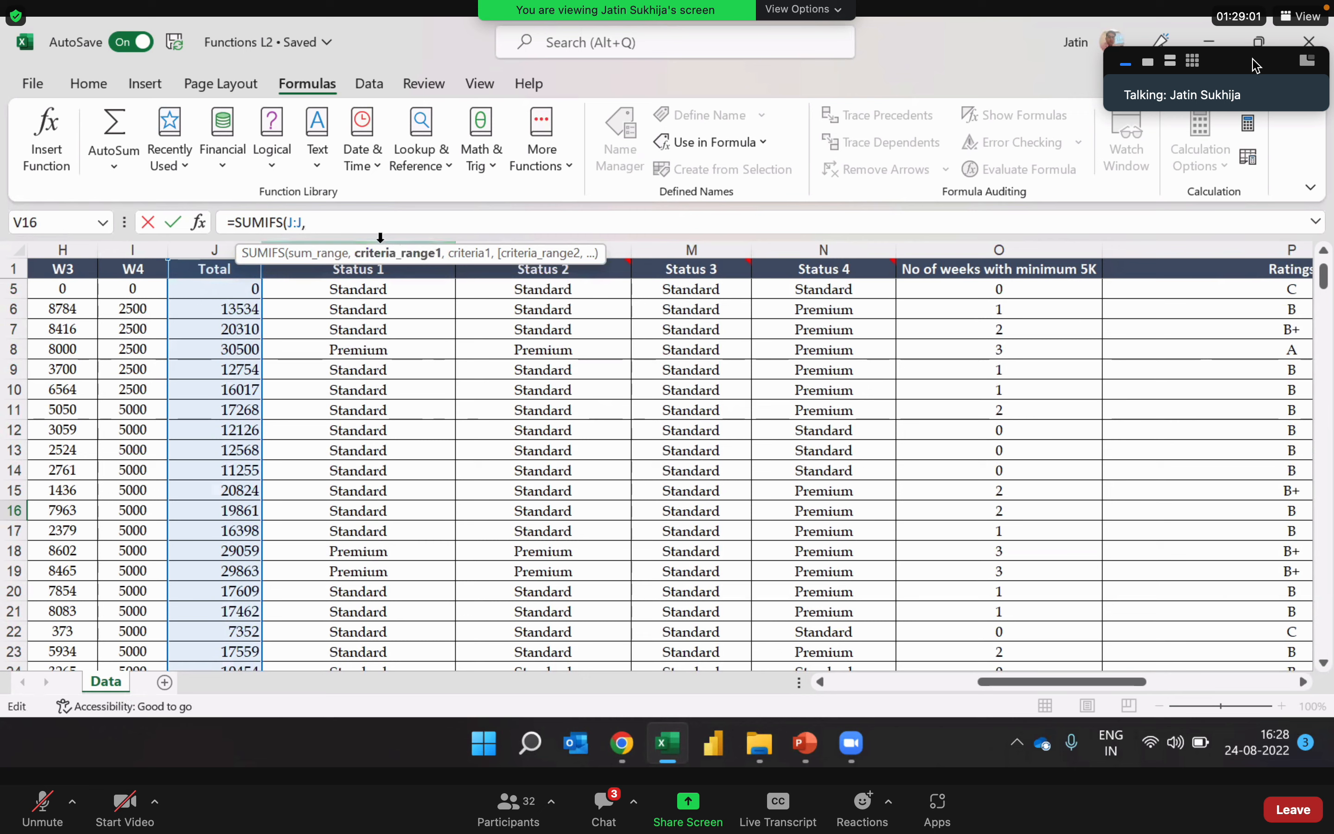
Step: Add the Status 1 column K:K as the first criteria range with "Premium" as its criterion
type("K:K")
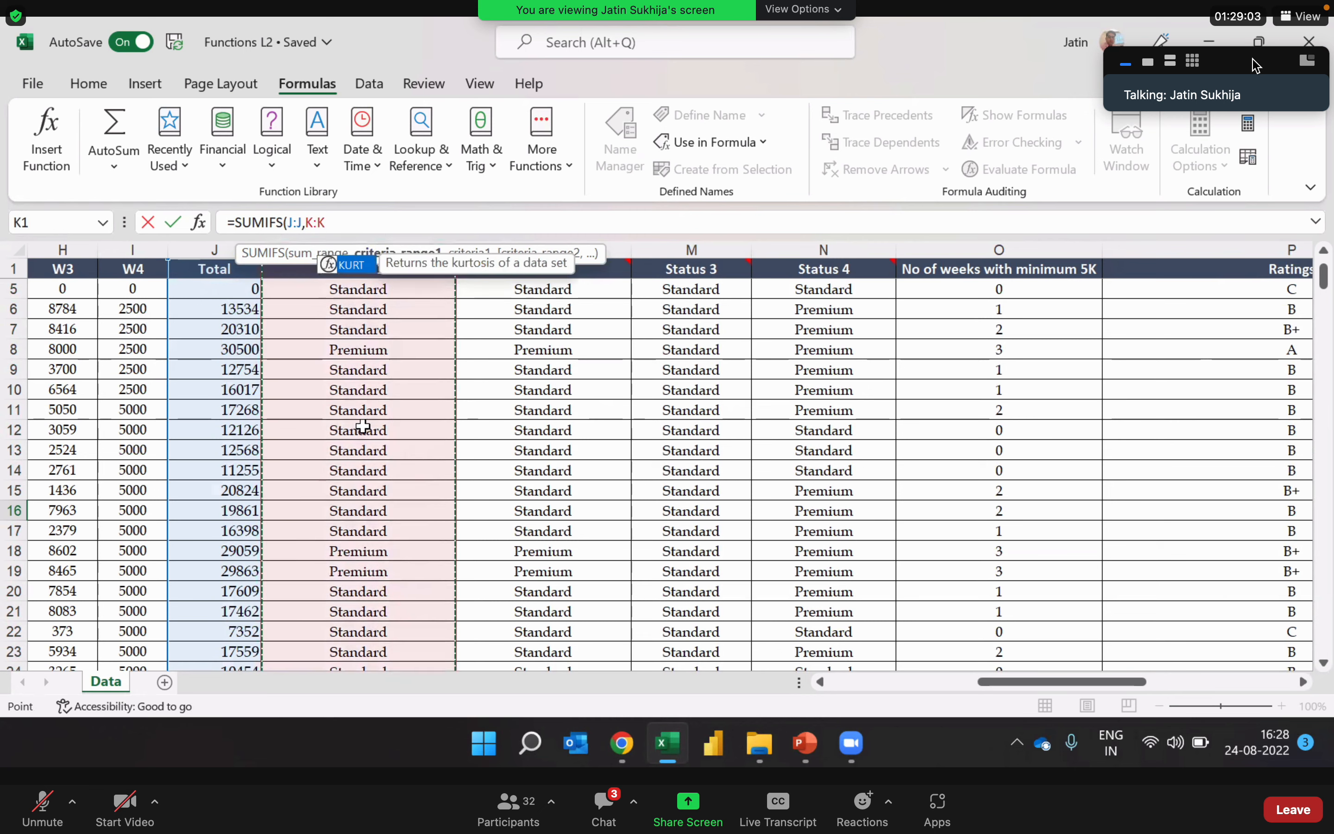
type(",")
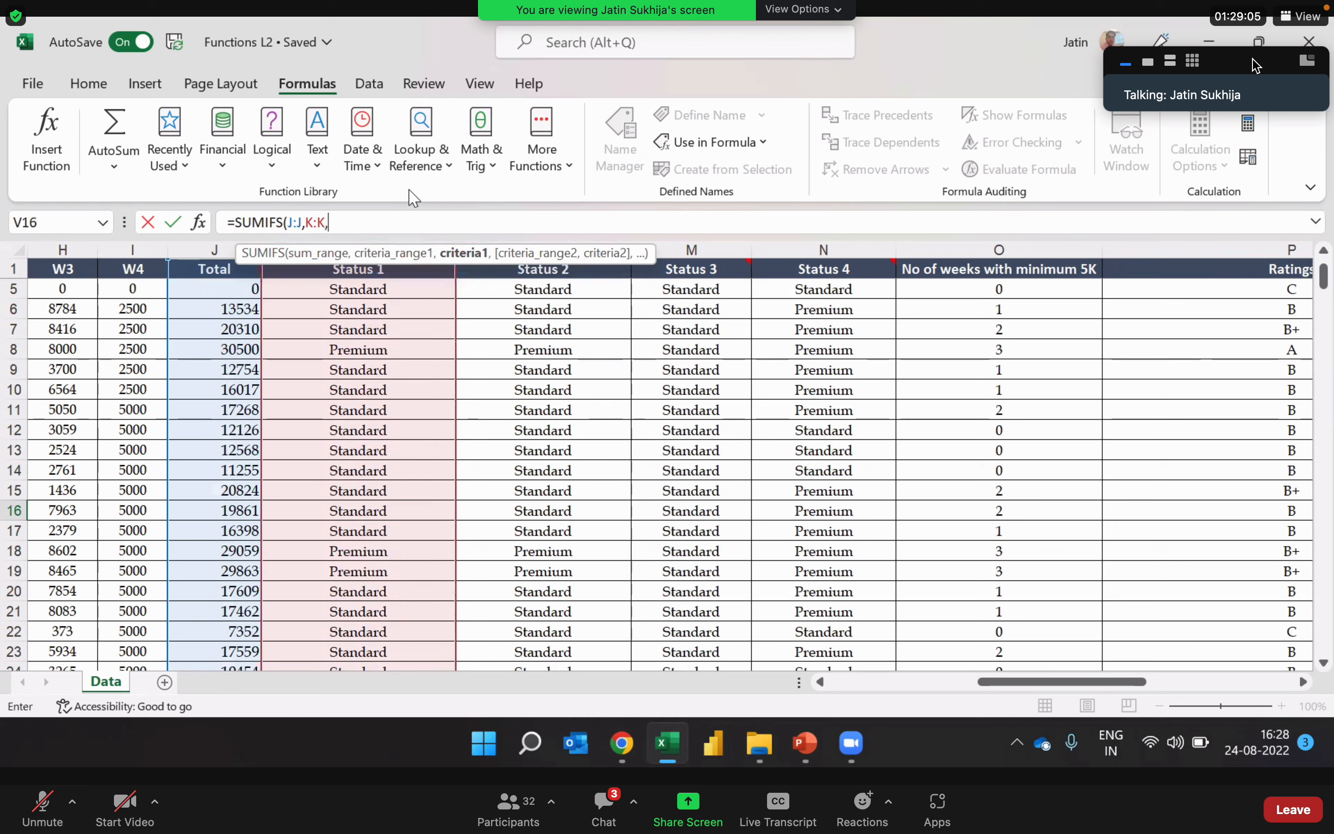
type("\"Premium")
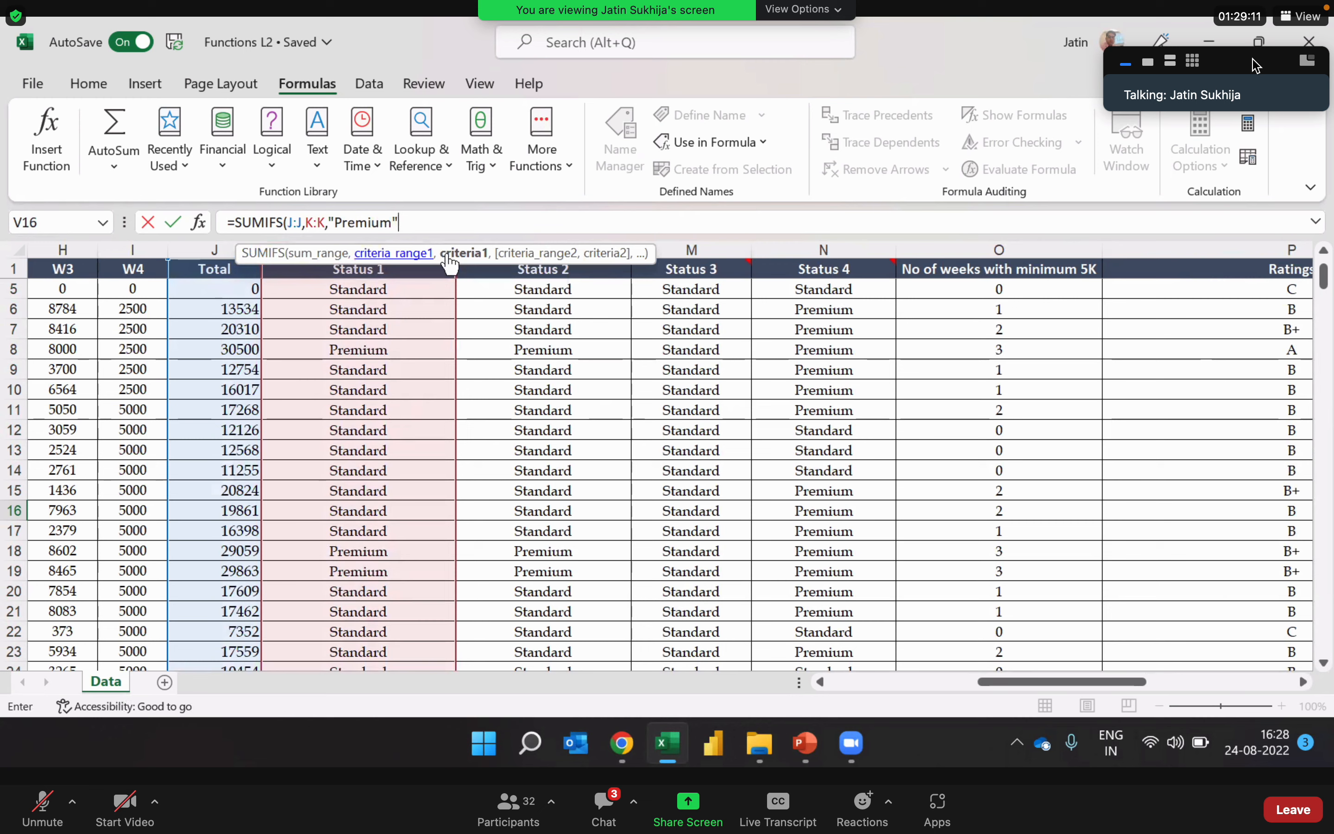
left_click(440, 227)
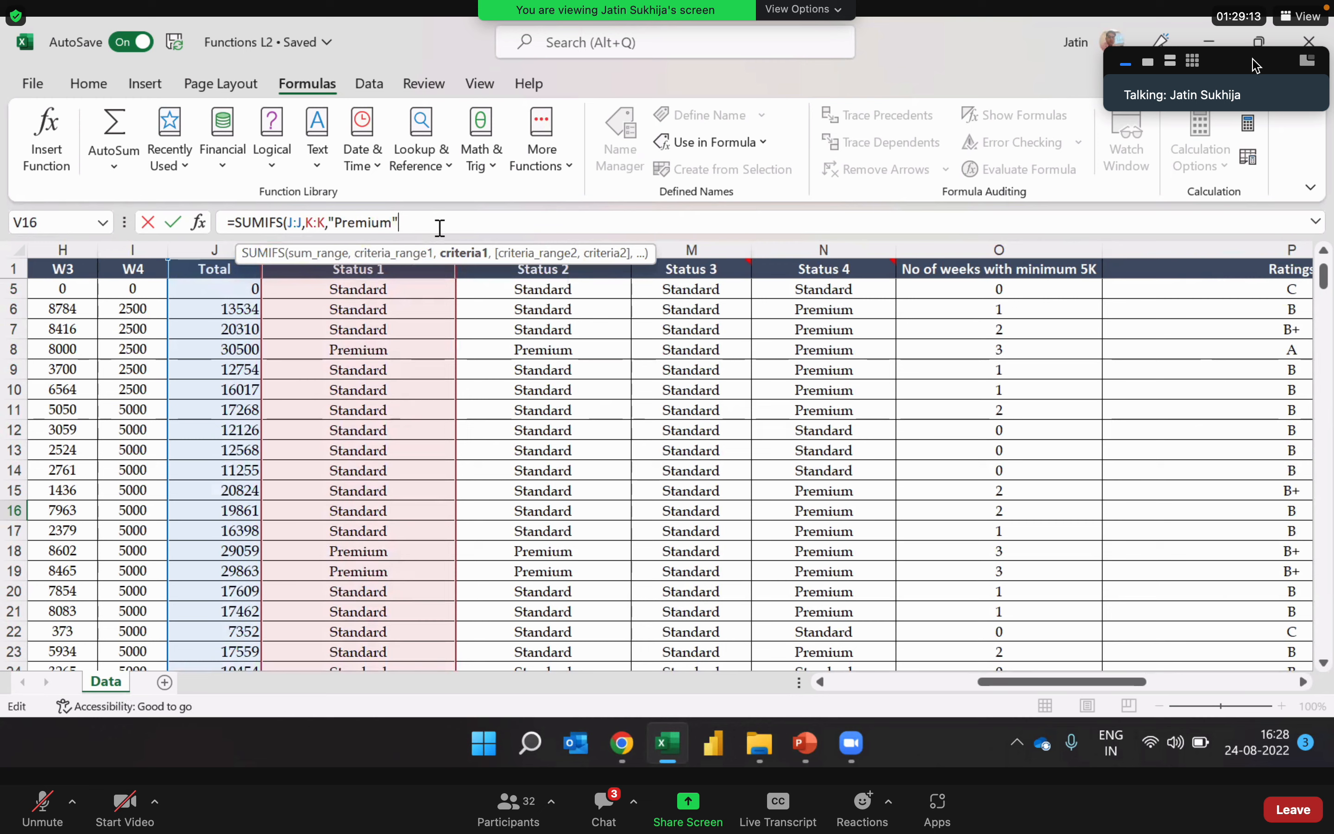
type(",")
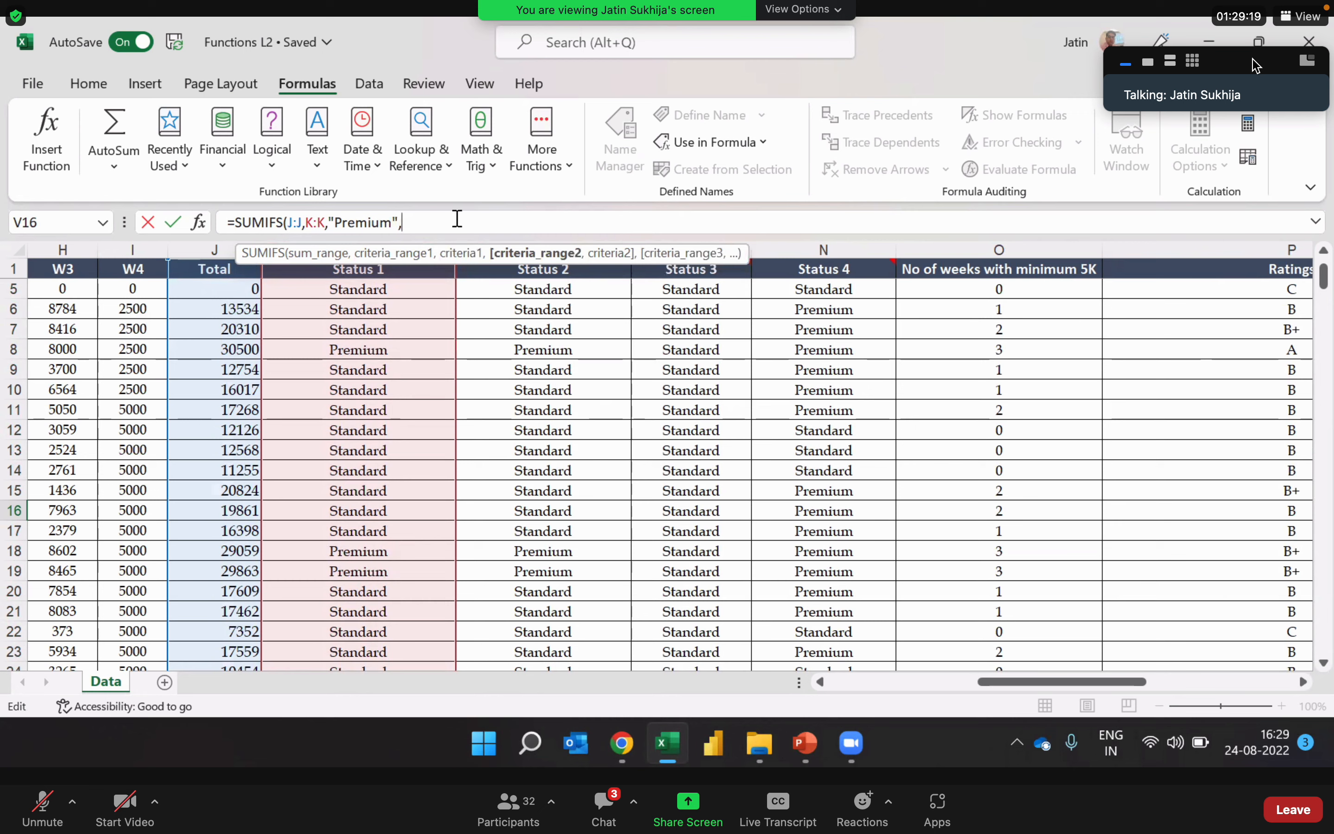
Step: Add the Locations column C:C as the second criteria range with "Delhi" as its criterion and complete the SUMIFS formula in V16
left_click_drag(1050, 681, 890, 704)
left_click(220, 250)
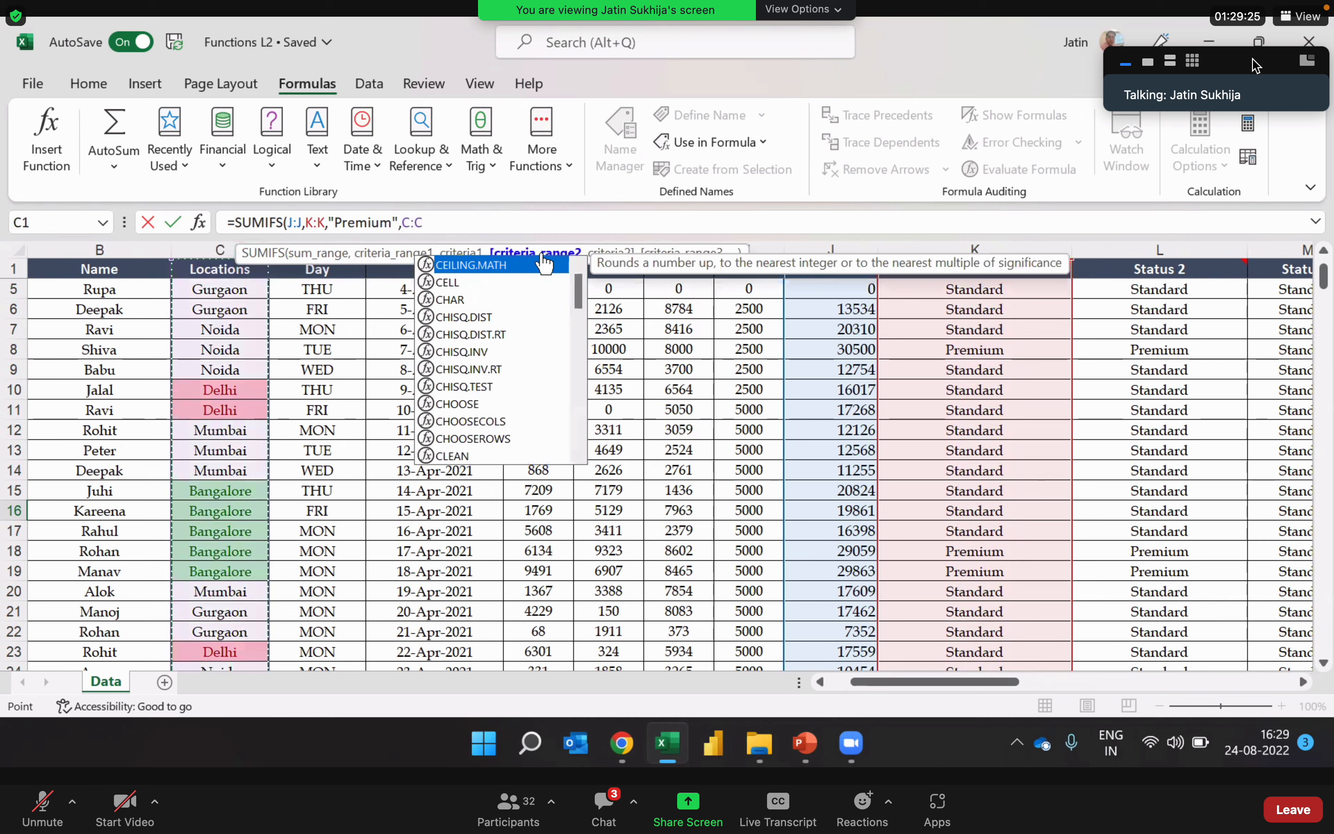
type(",\"Del")
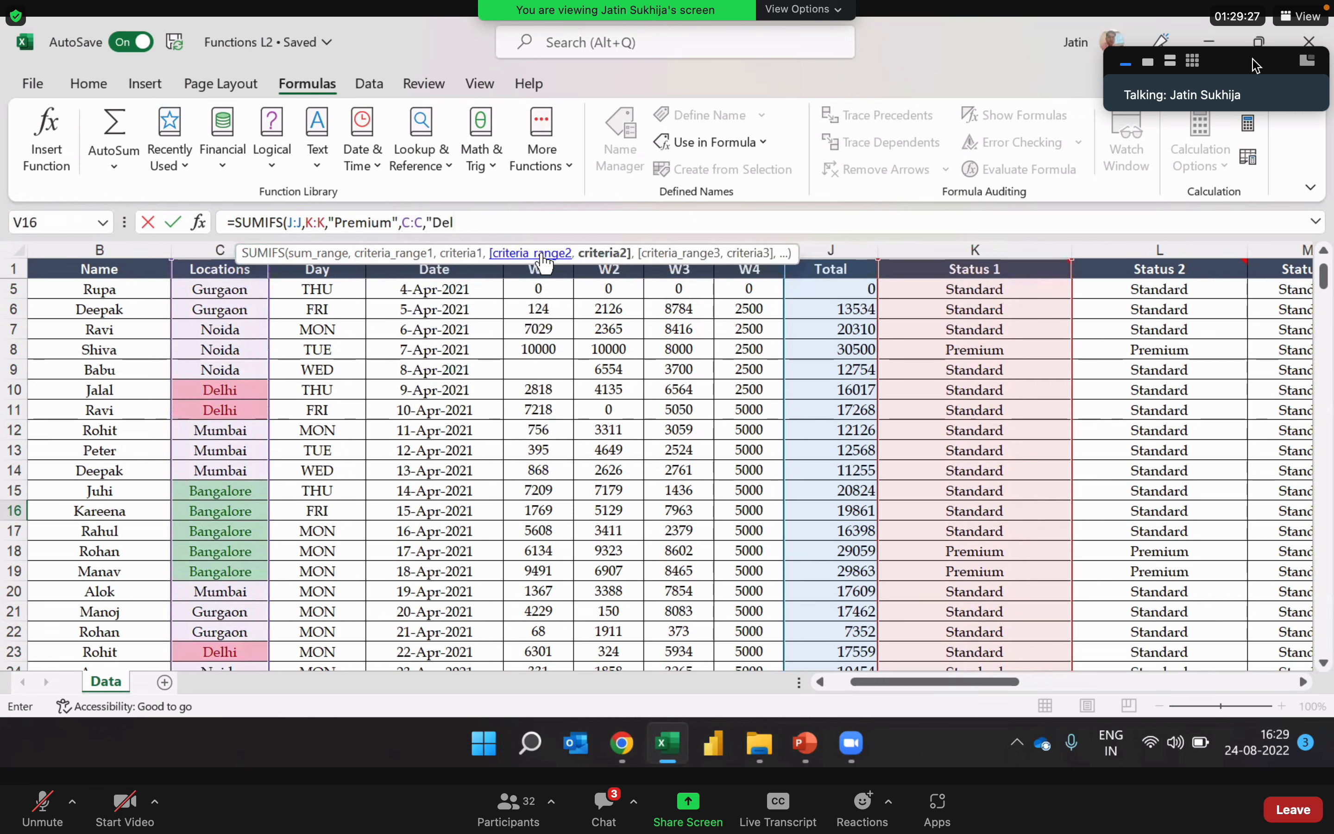
type("hi\"")
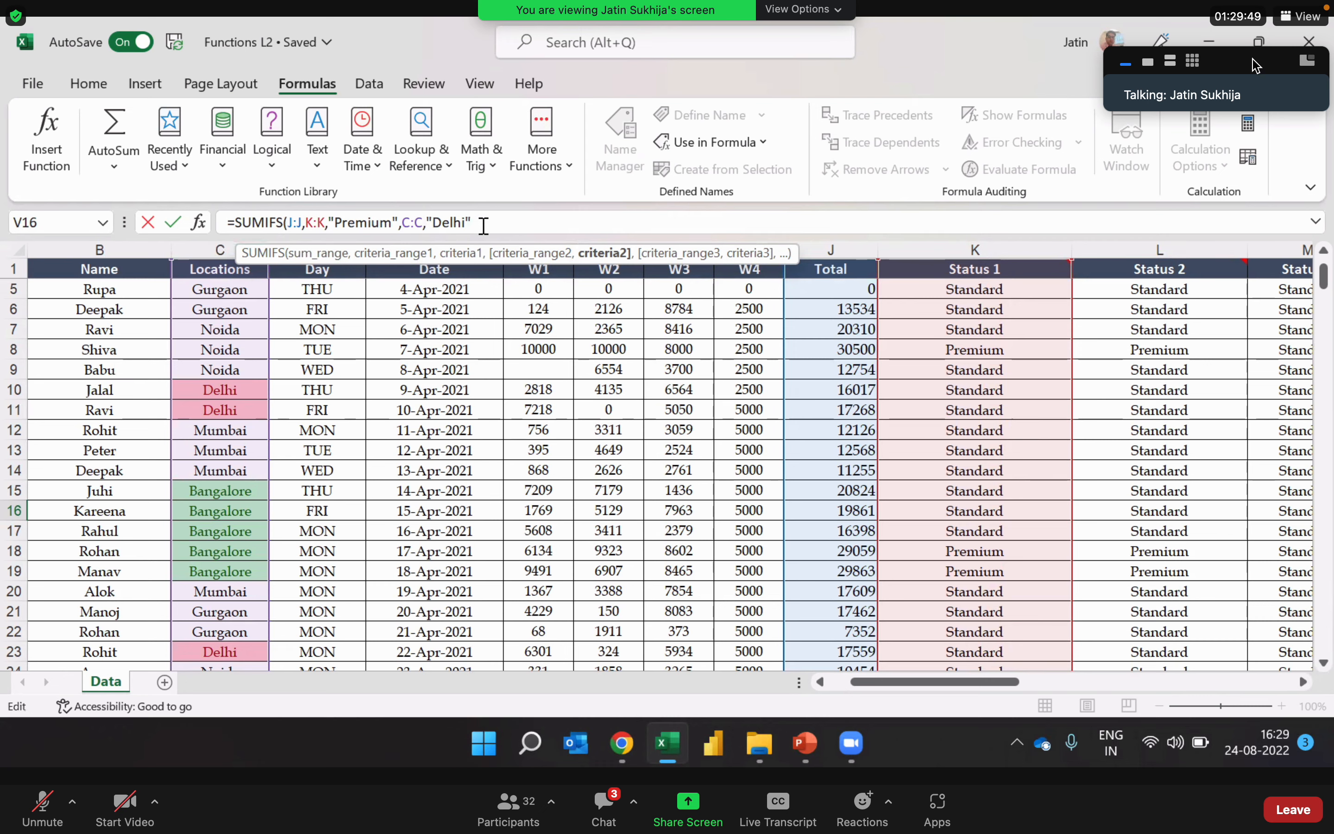
type(")")
key("Return")
key("Up")
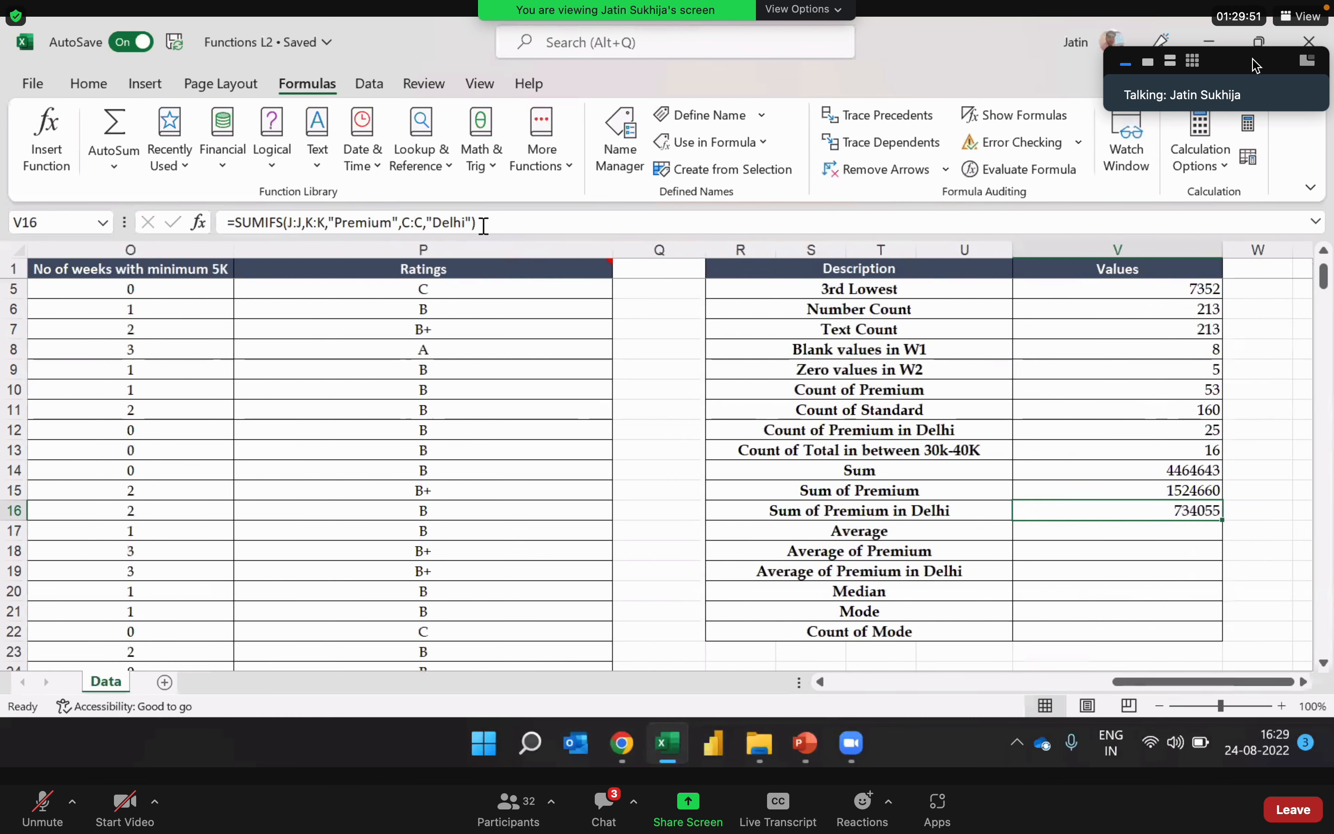
Step: Review the arguments of the SUMIFS formula in V16 and select V17 for the Average row
key("Right")
key("Right")
key("Left")
key("Left")
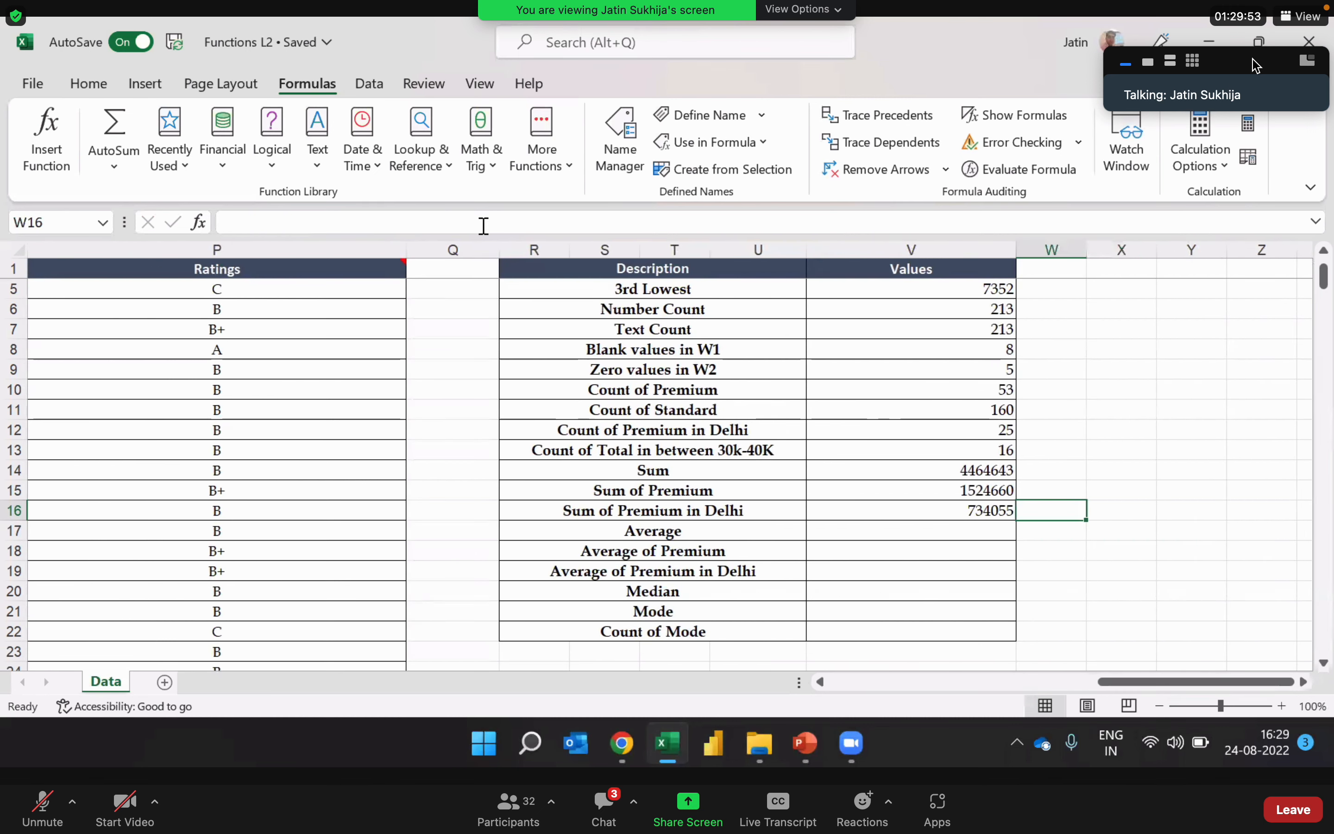
double_click(909, 509)
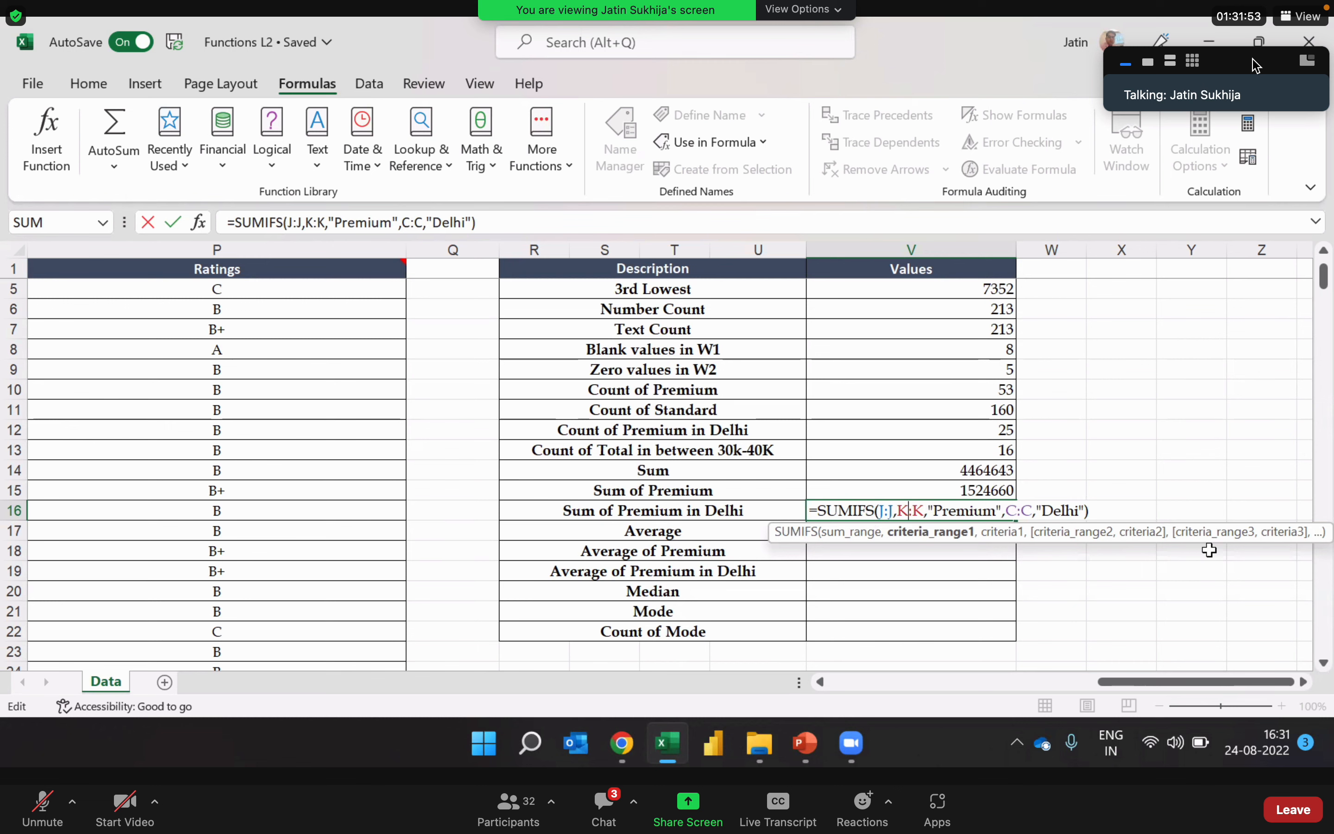
key("Return")
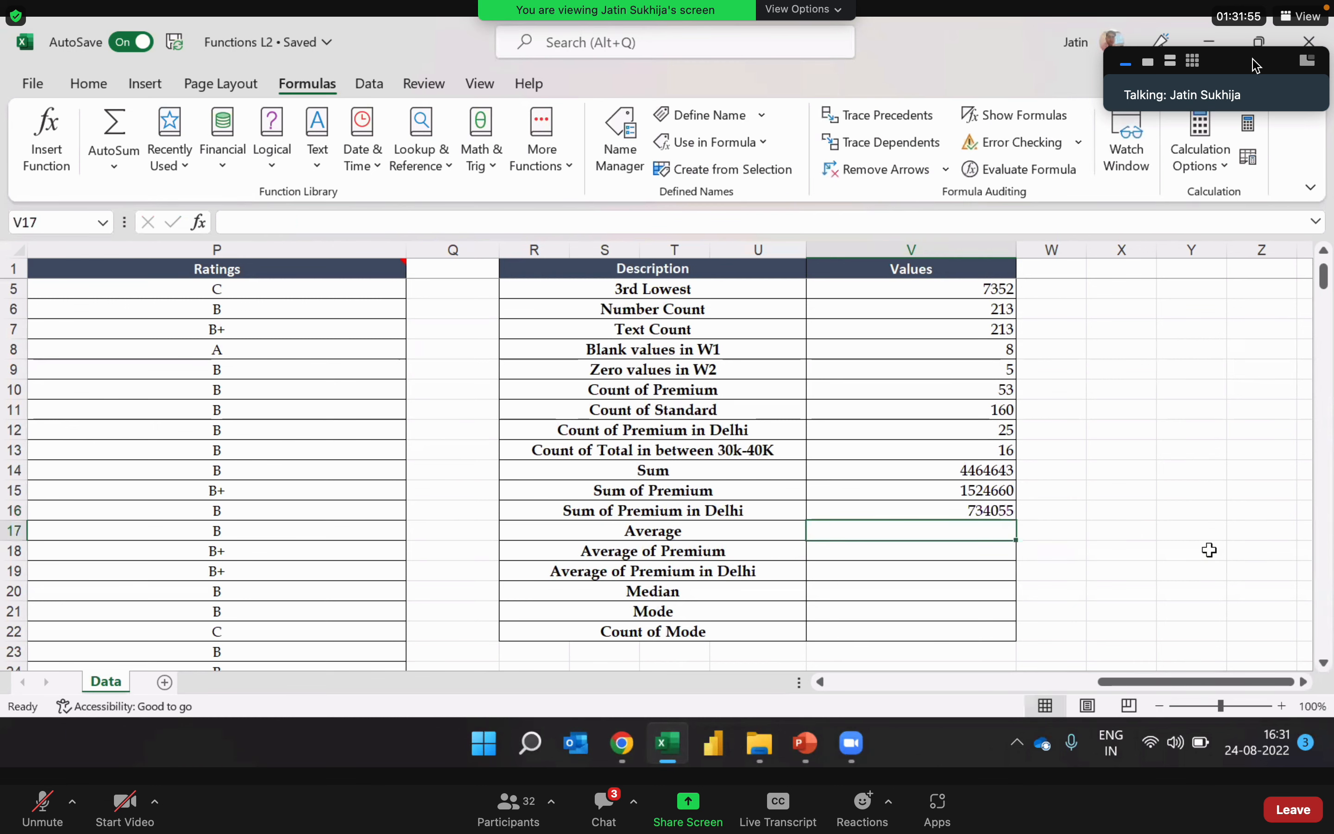
key("Left")
key("Right")
key("Left")
key("Right")
key("Left")
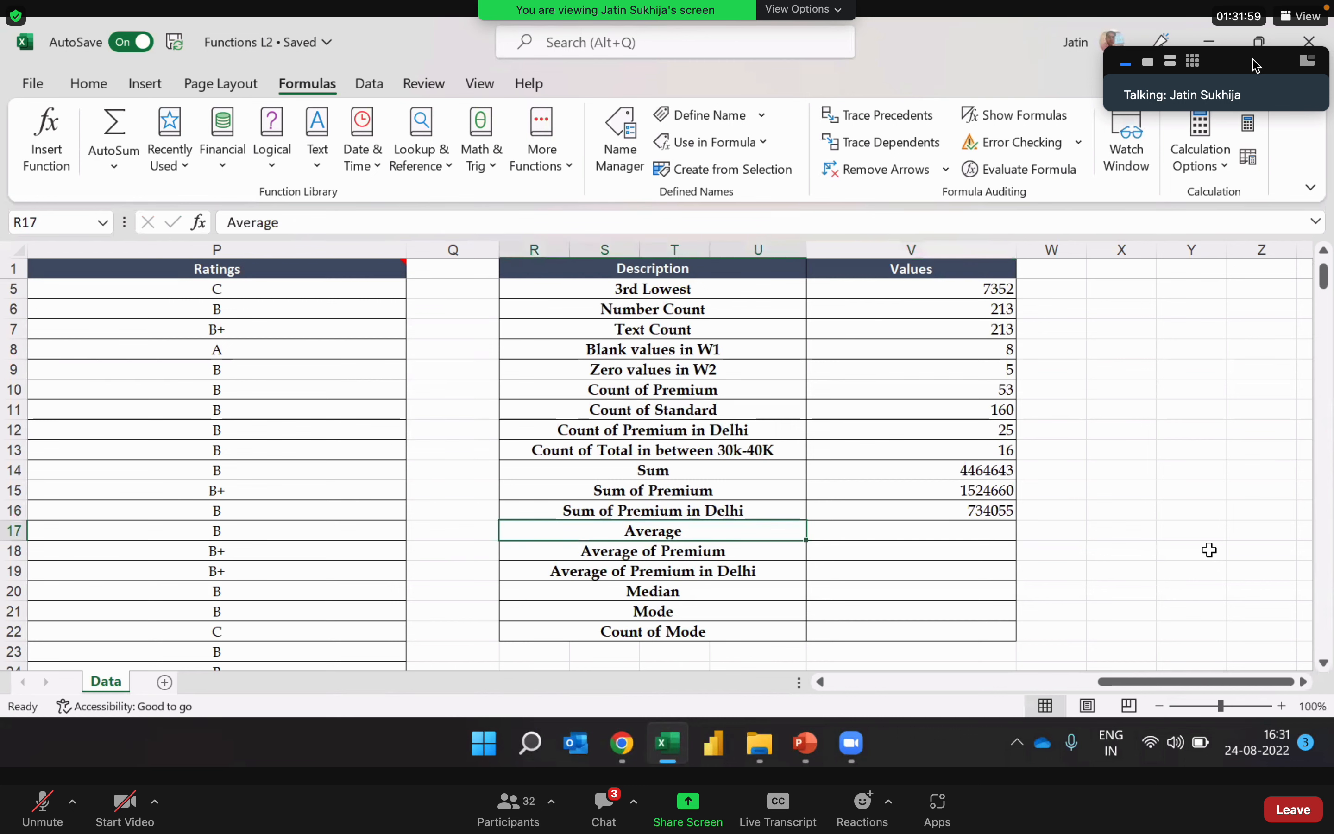
key("Right")
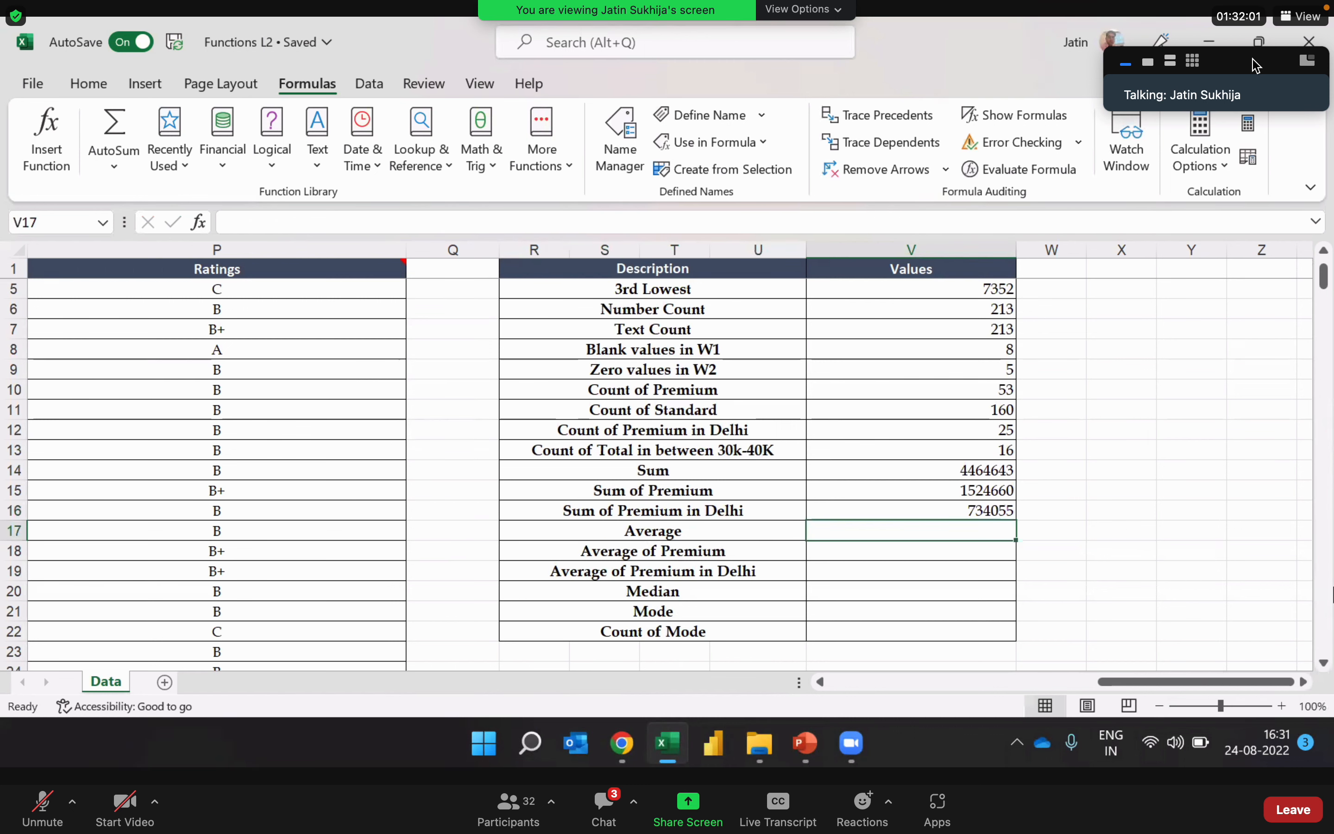
Step: Examine the Total column J as the source data for the Average row
key("Left")
key("Left")
key("Left")
key("Left")
key("Left")
key("Left")
key("Left")
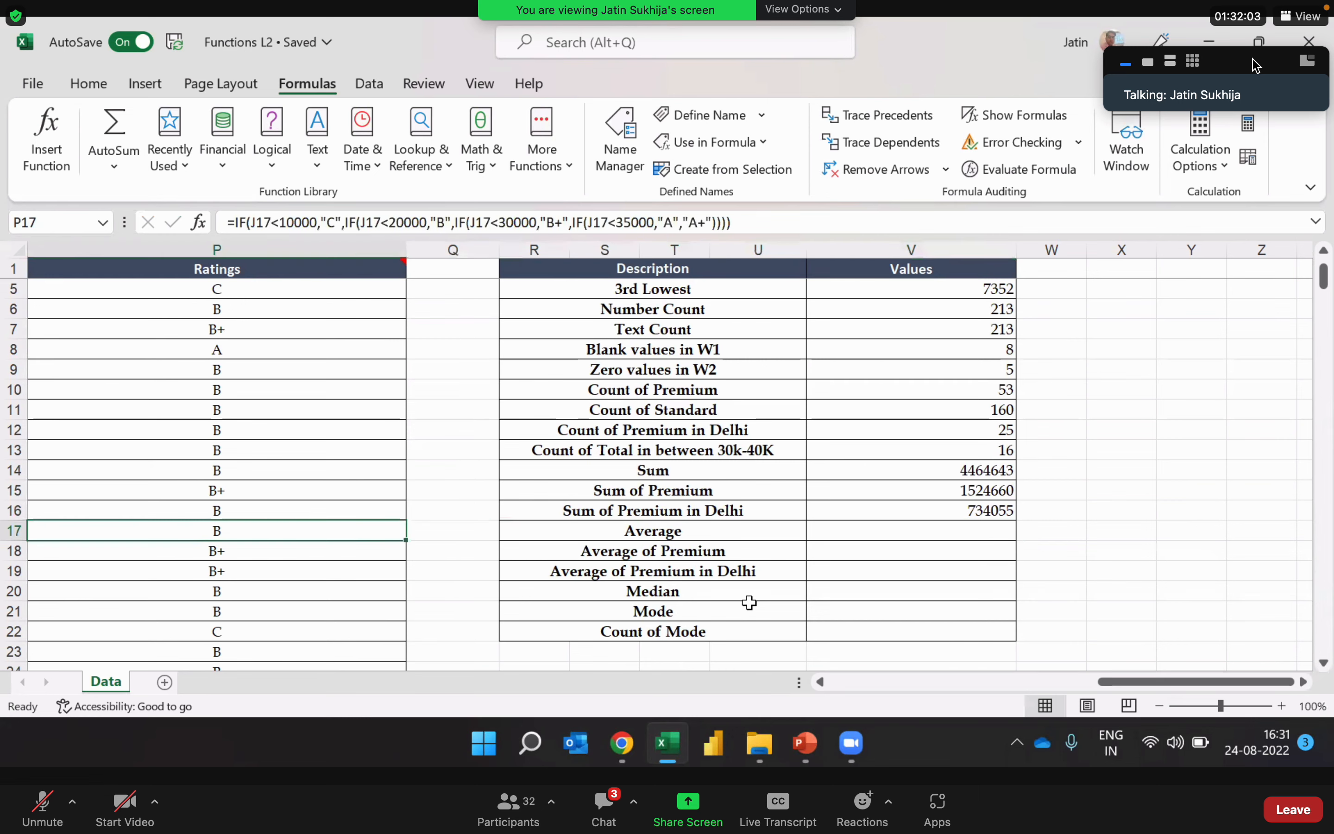
key("Left")
key("Left")
key("Left")
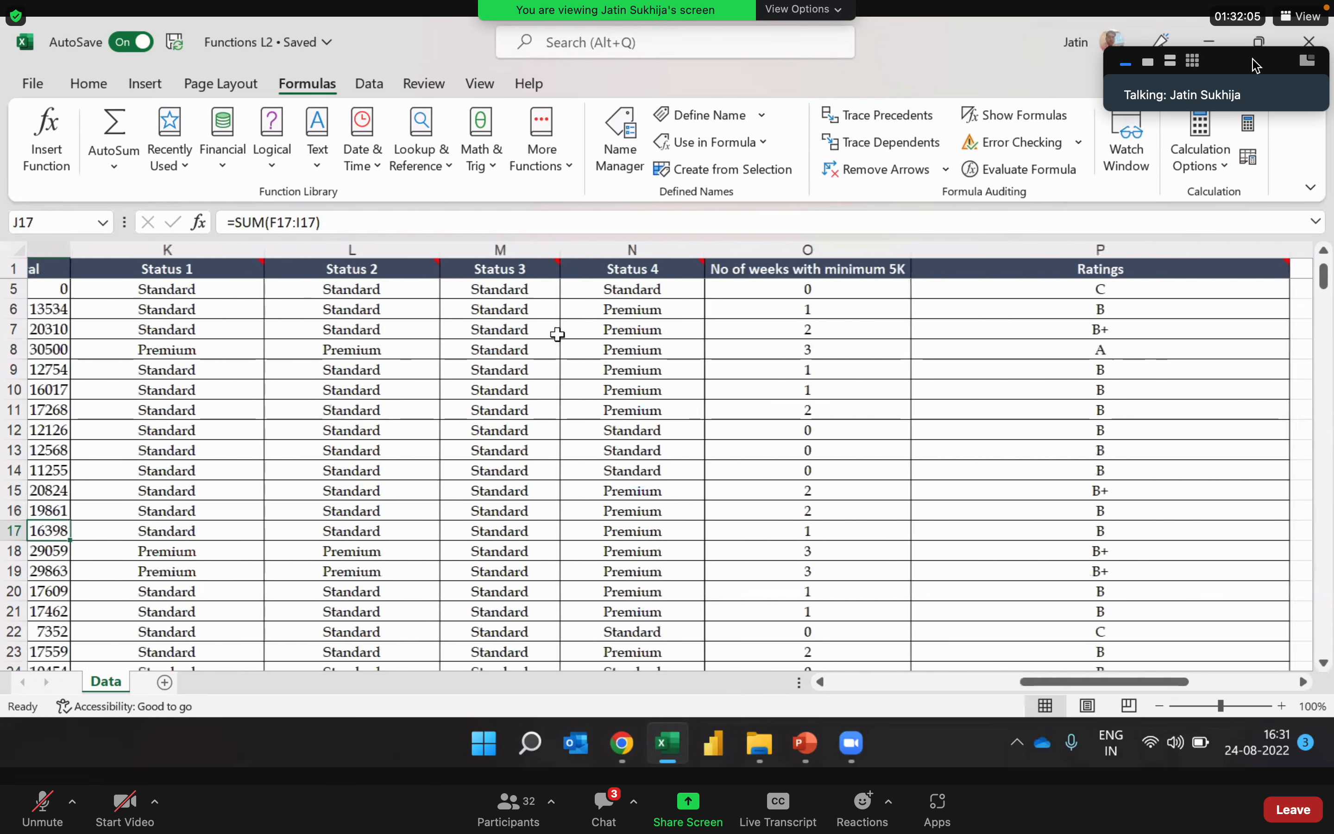
left_click(159, 251)
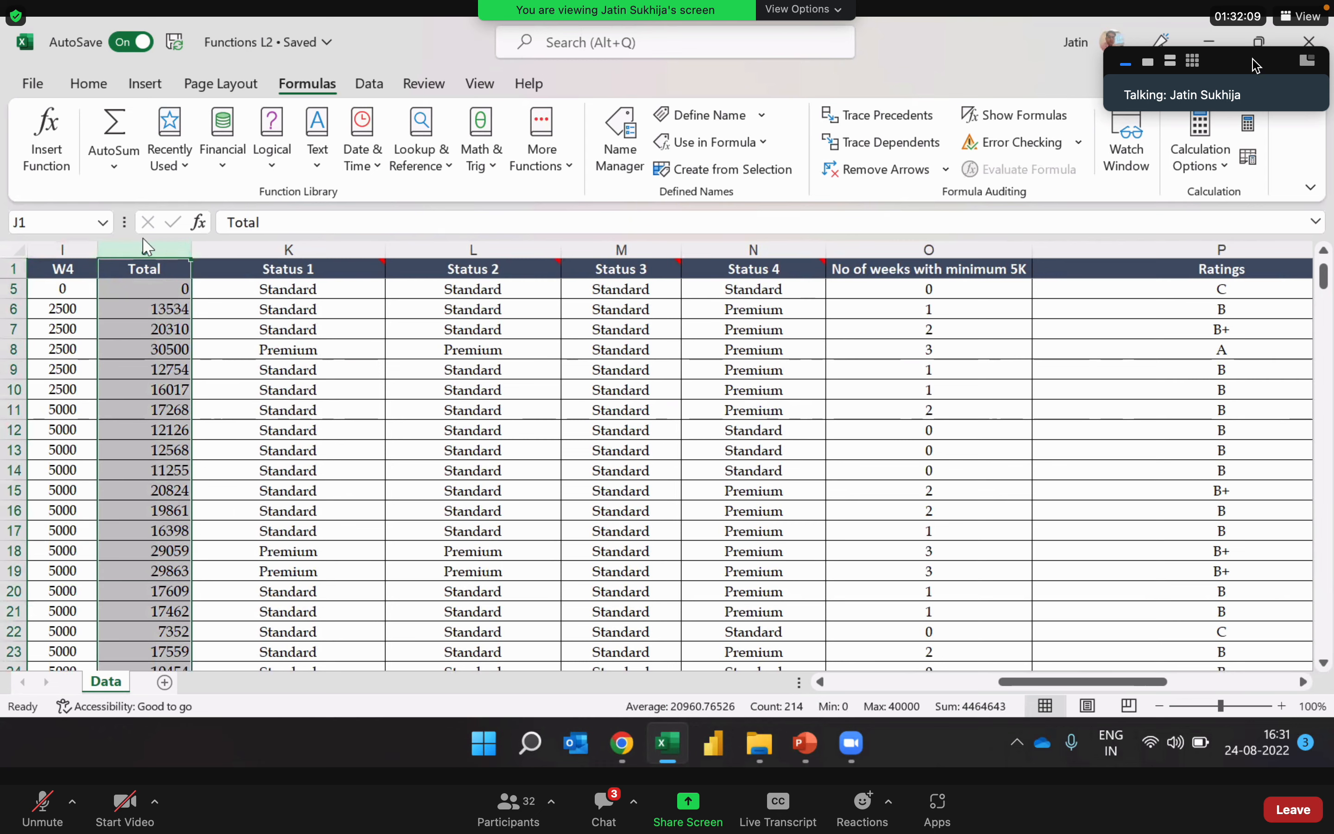
left_click(1150, 535)
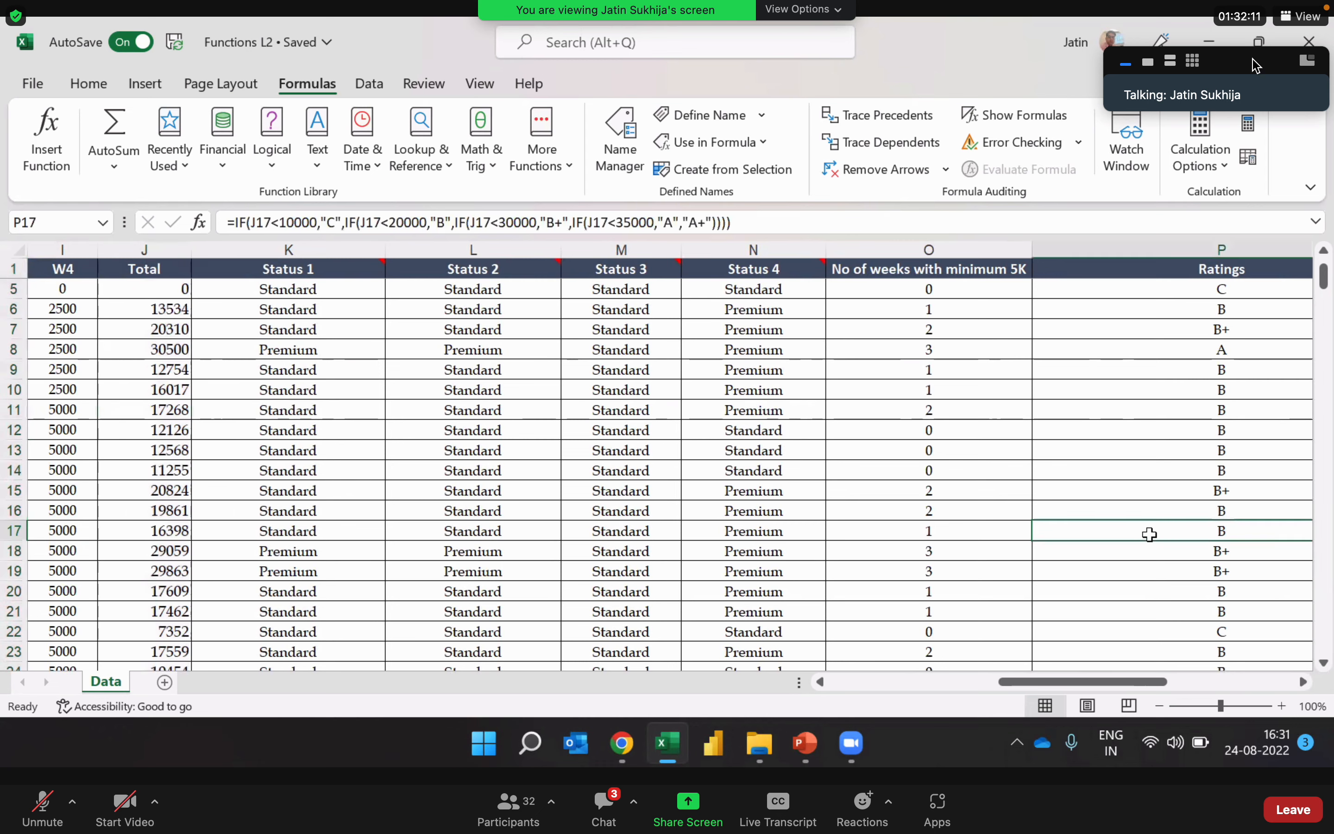
Step: Examine the Average of Premium row in the summary table against the source data columns
key("Right")
key("Right")
key("Right")
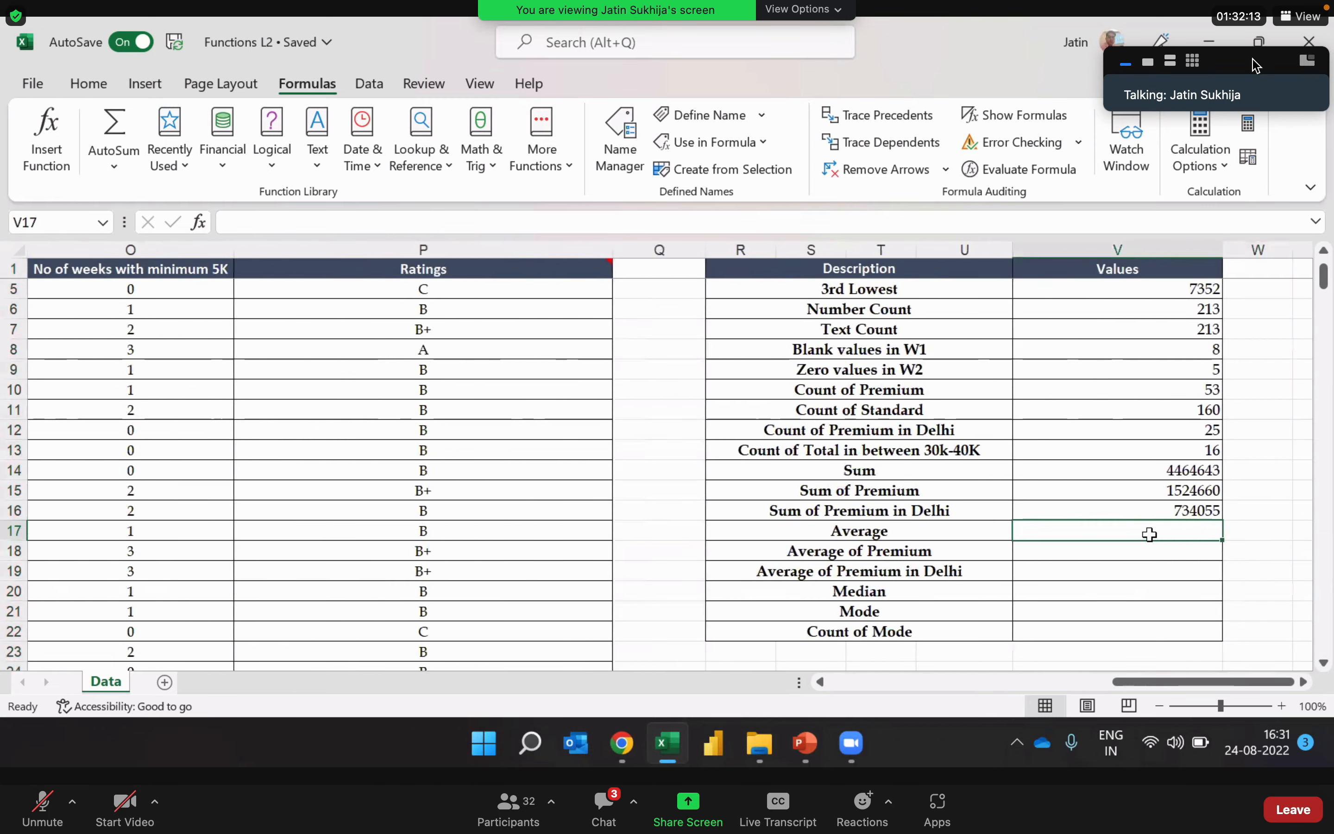
left_click(968, 551)
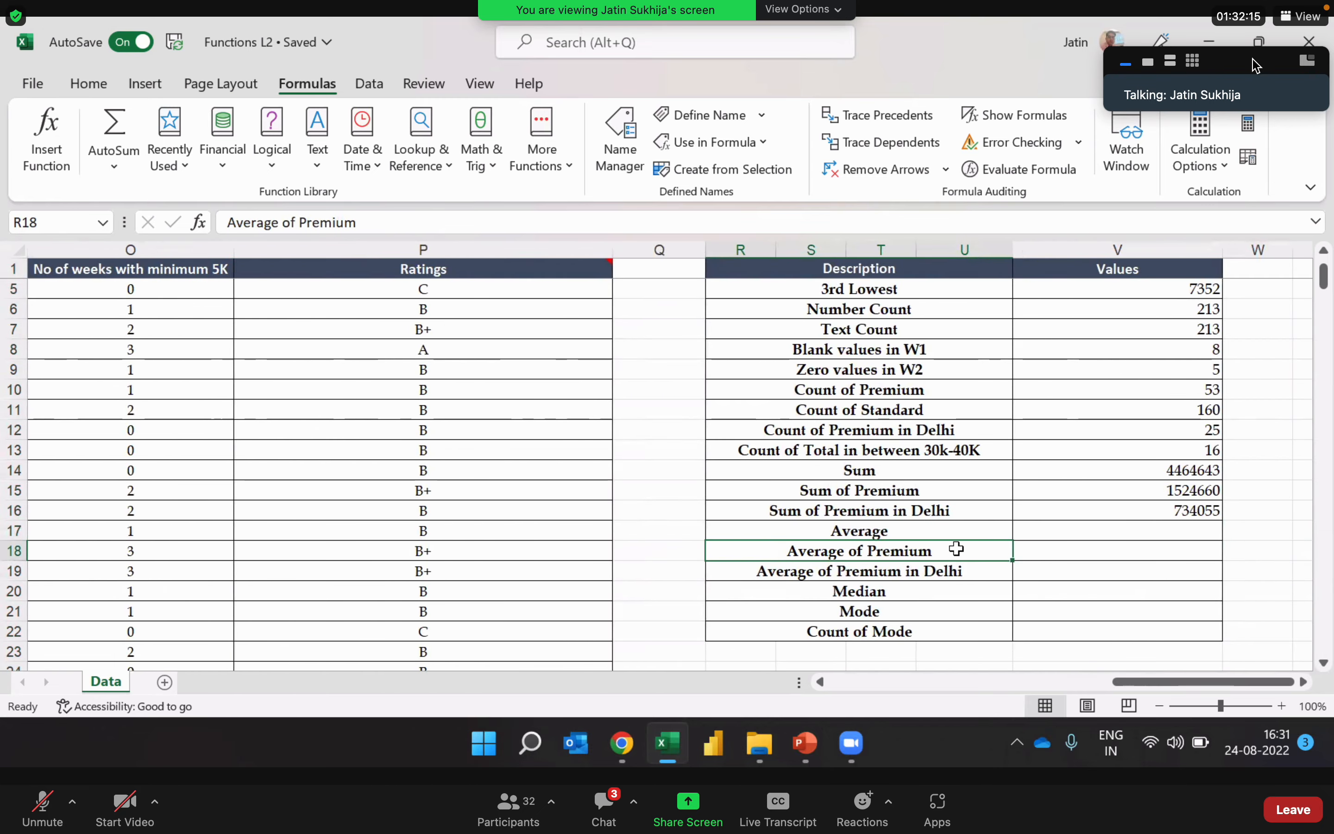
key("Left")
key("Left")
key("Left")
key("Left")
key("Left")
key("Left")
key("Left")
key("Left")
key("Left")
key("Left")
Step: Open the meeting chat in Zoom, select the Total column J in the shared sheet and show the newest chat messages
left_click(606, 811)
key("Left")
key("Left")
key("Left")
key("Left")
key("Left")
key("Left")
key("Left")
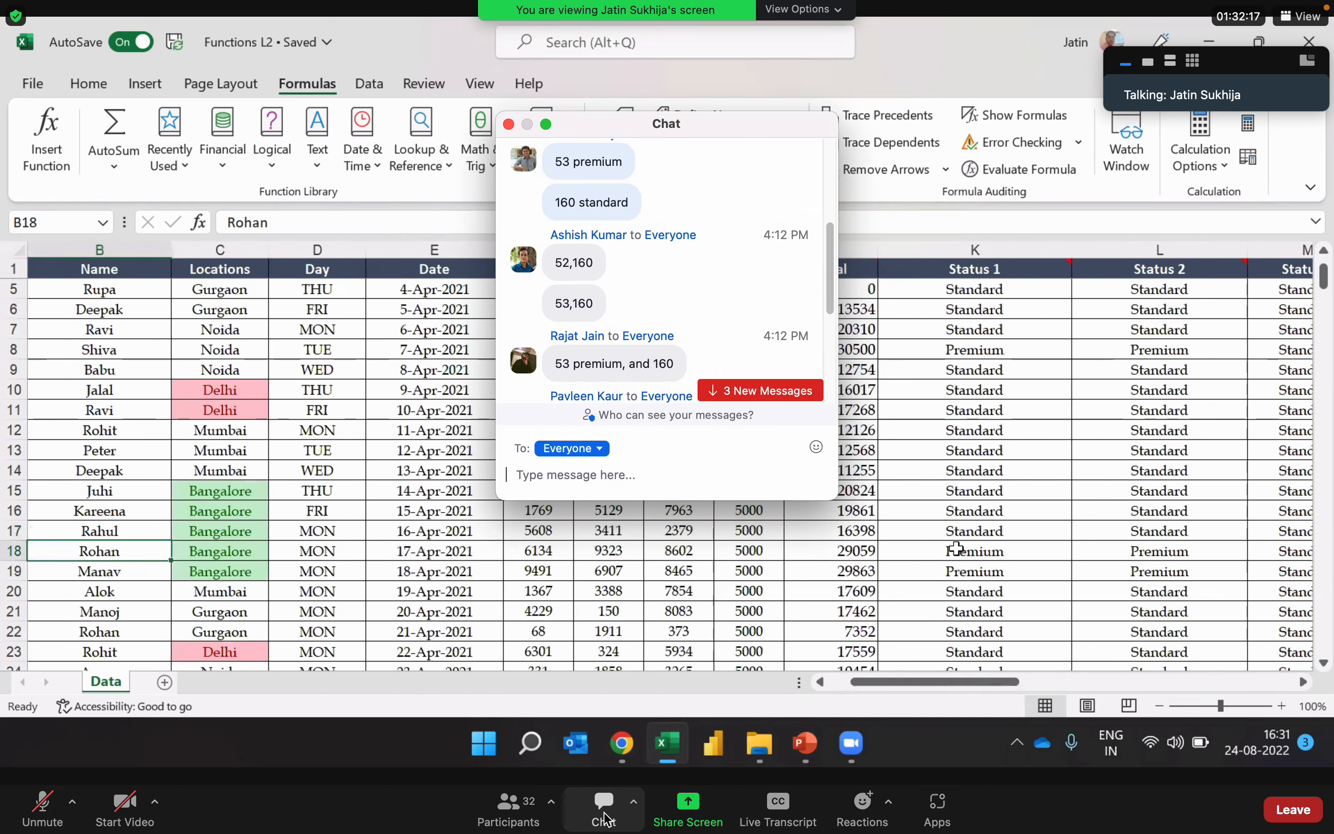
key("Right")
key("Right")
key("Right")
key("Right")
key("Right")
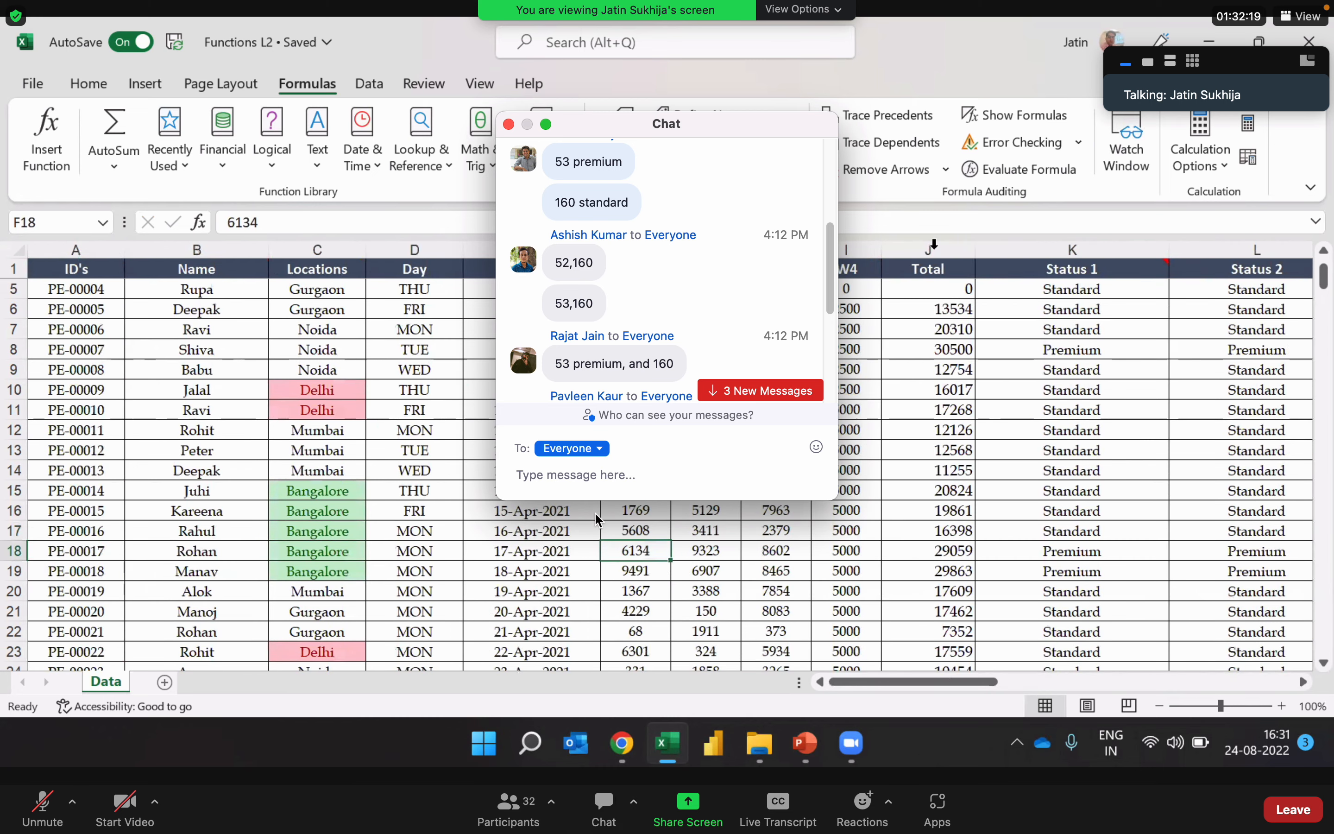
left_click(931, 249)
left_click(727, 392)
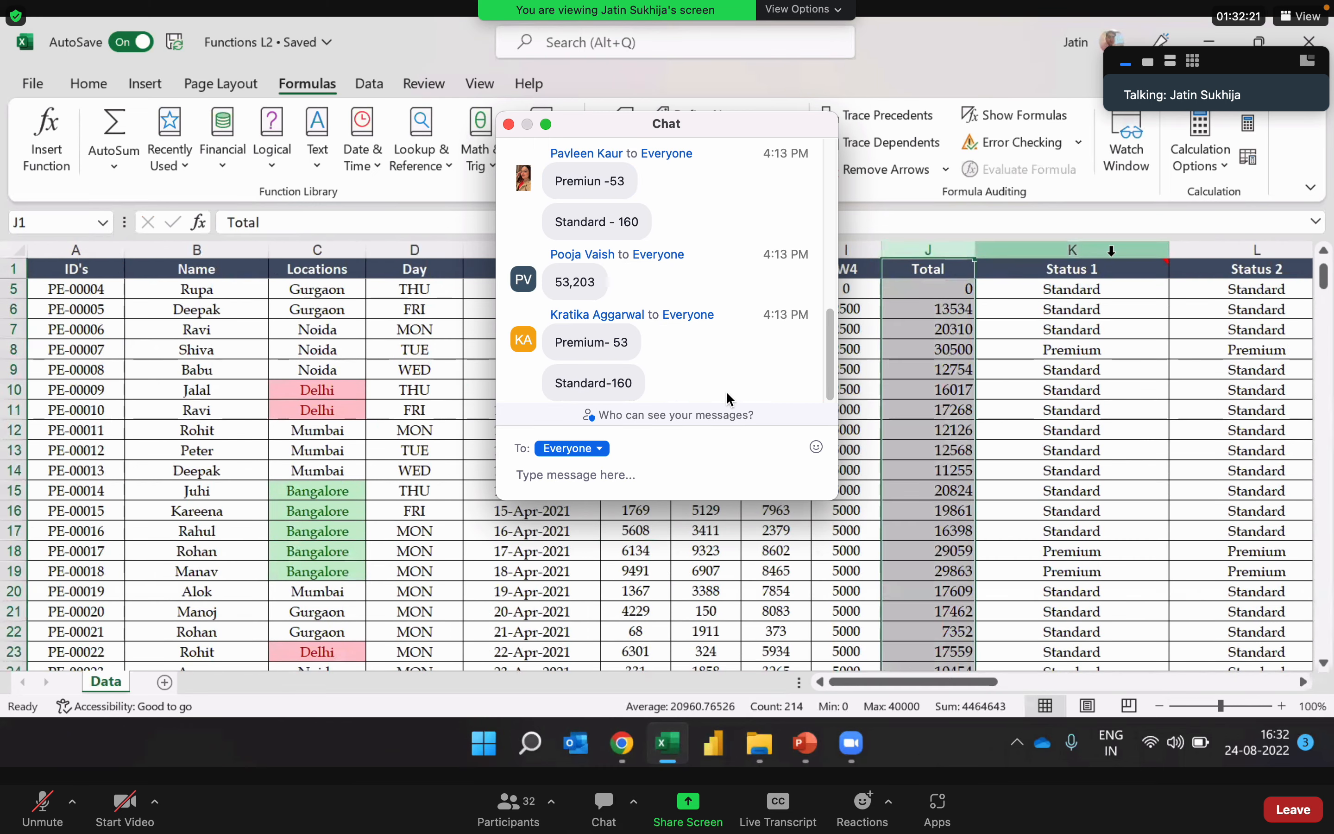
Step: Send the message "average-20960.76" to Everyone in the meeting chat and close the chat
left_click(638, 475)
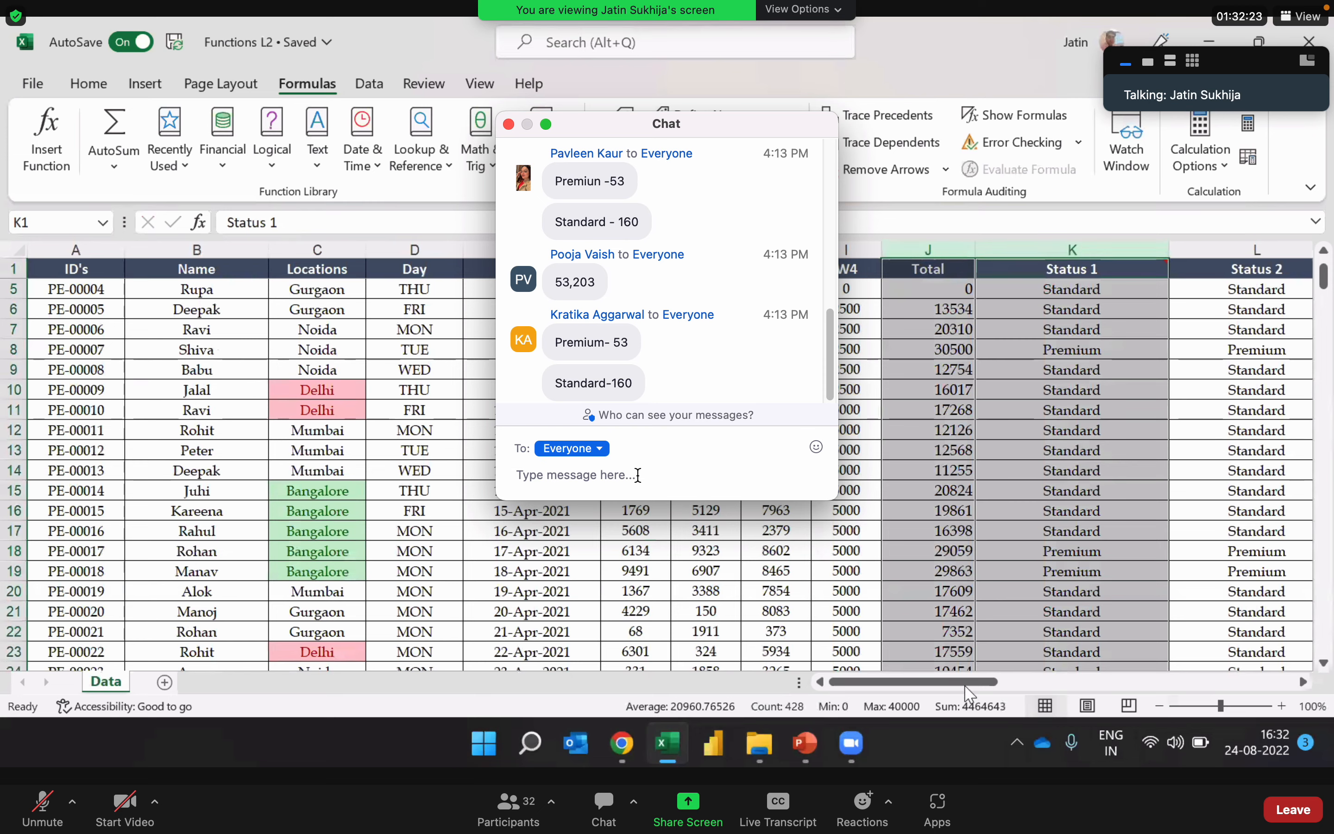
type("avera")
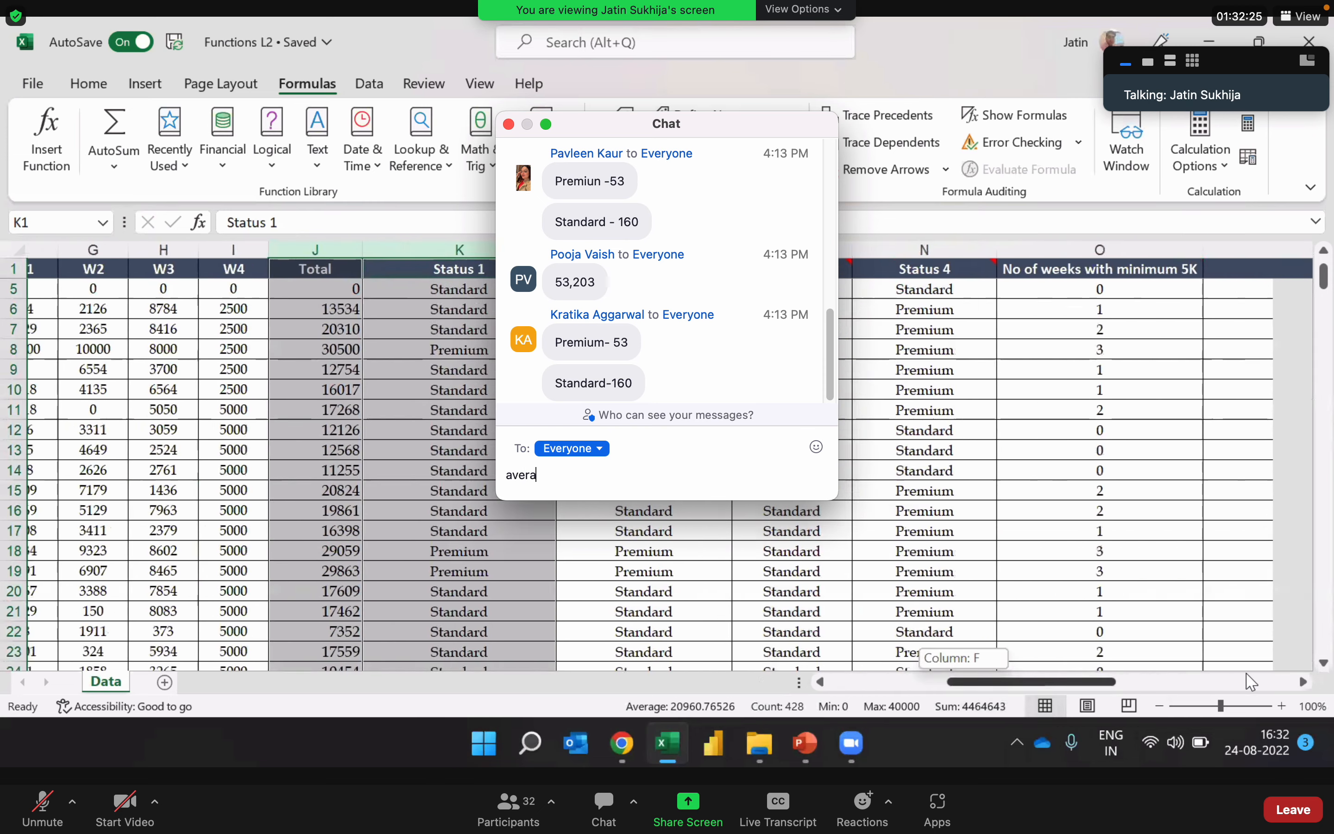
type("ge")
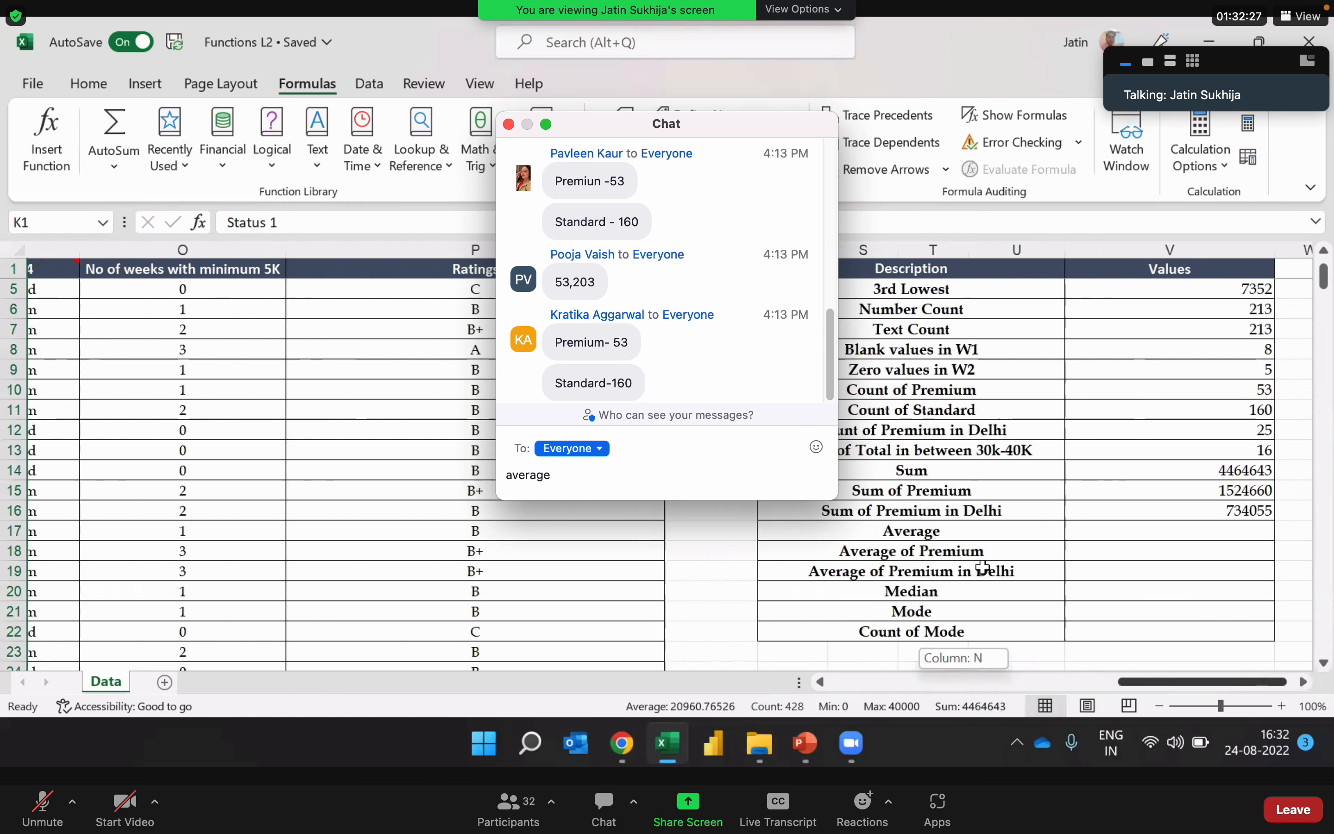
type("-")
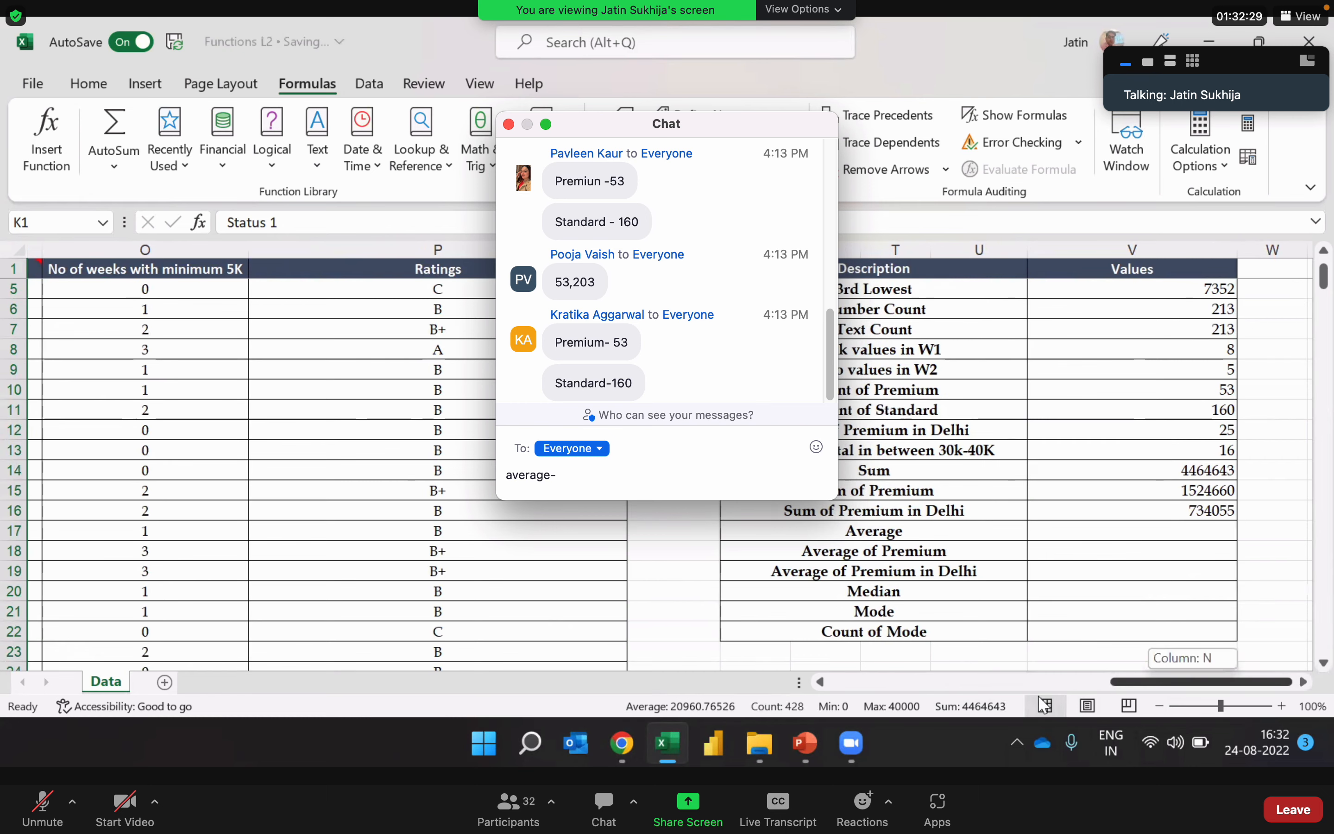
type("209")
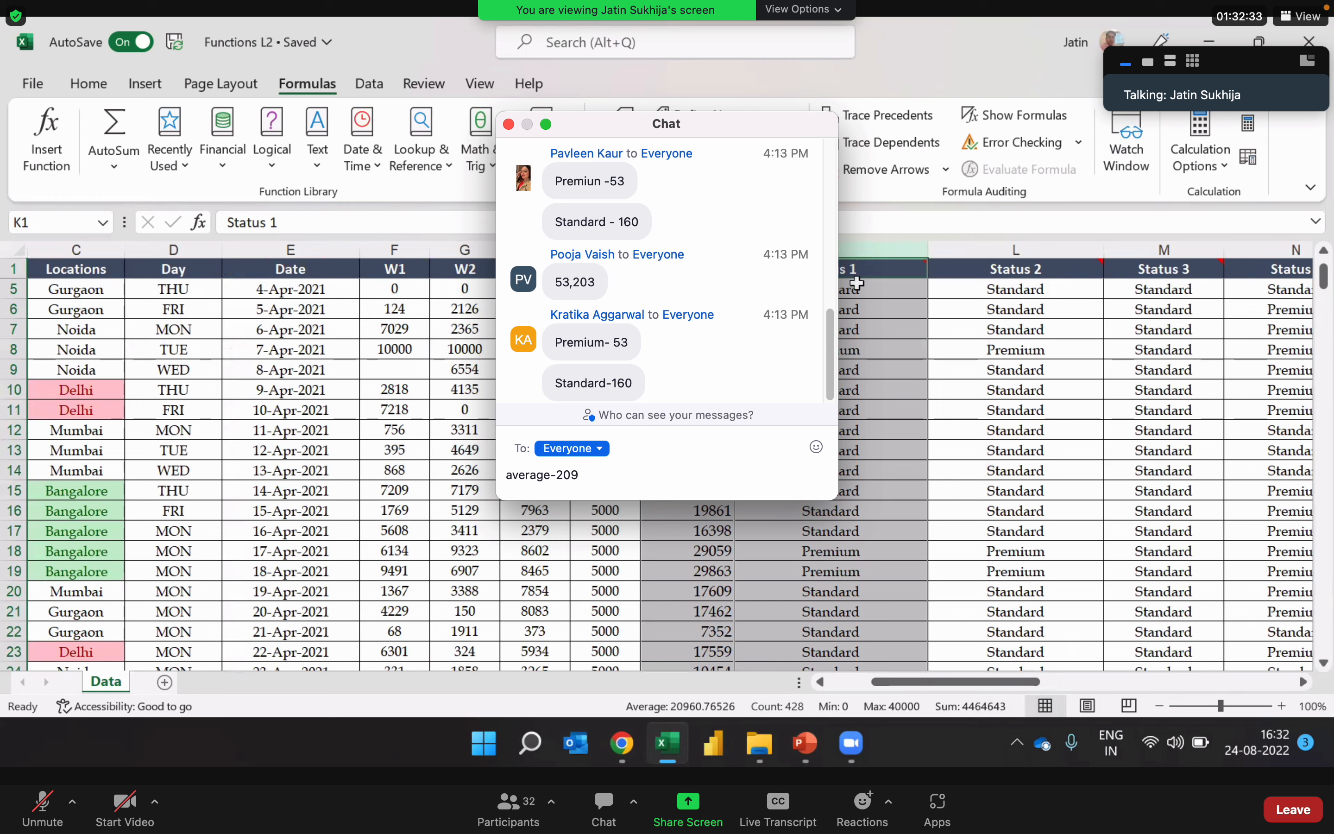
type("60")
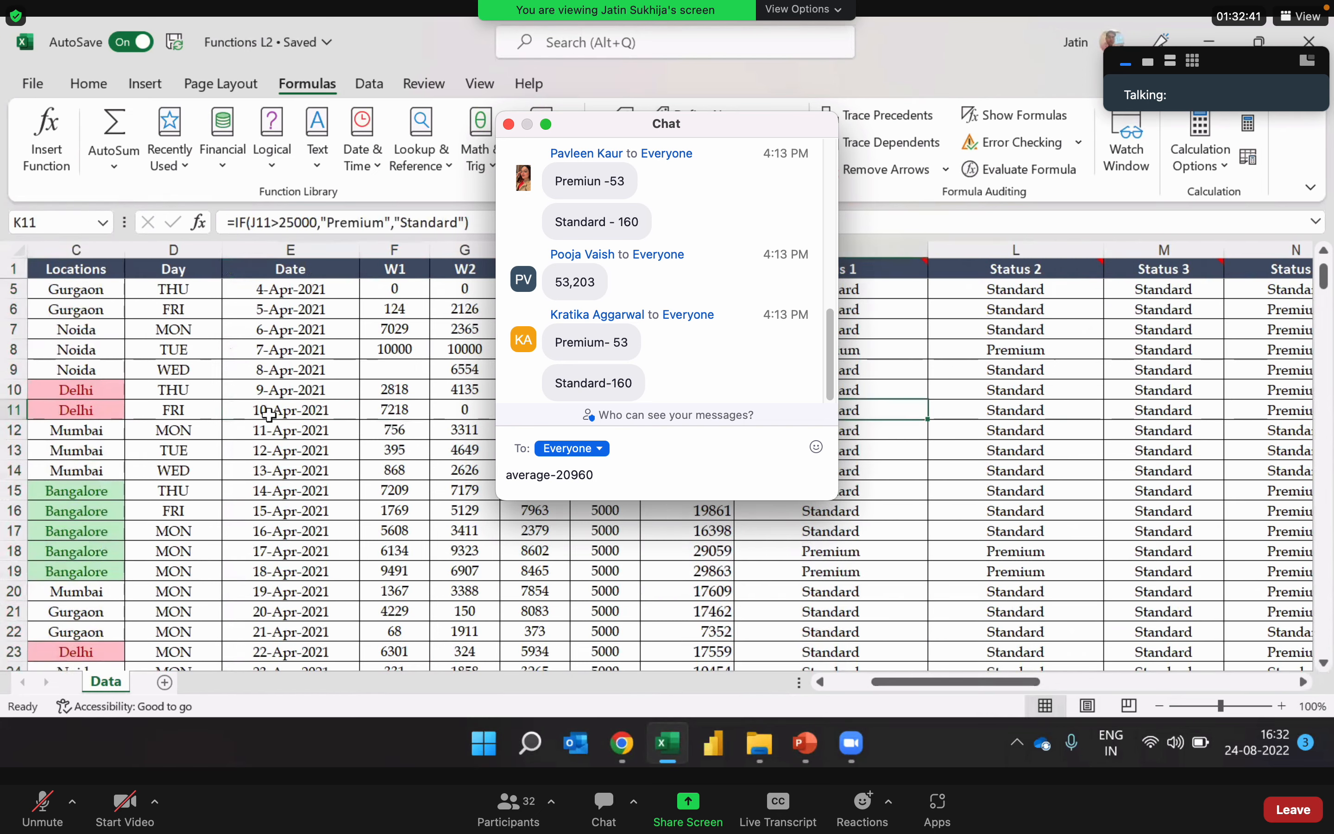
type(".76")
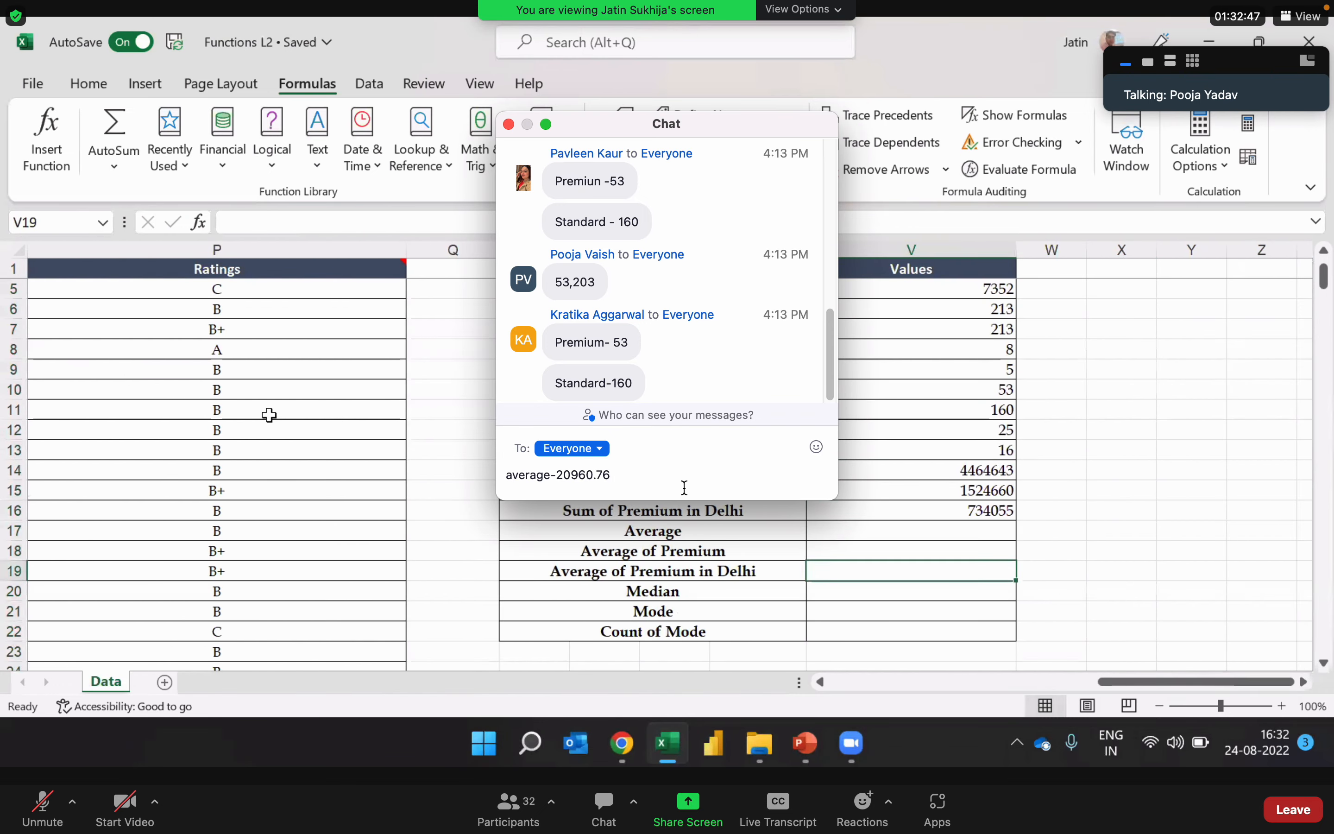
key("Return")
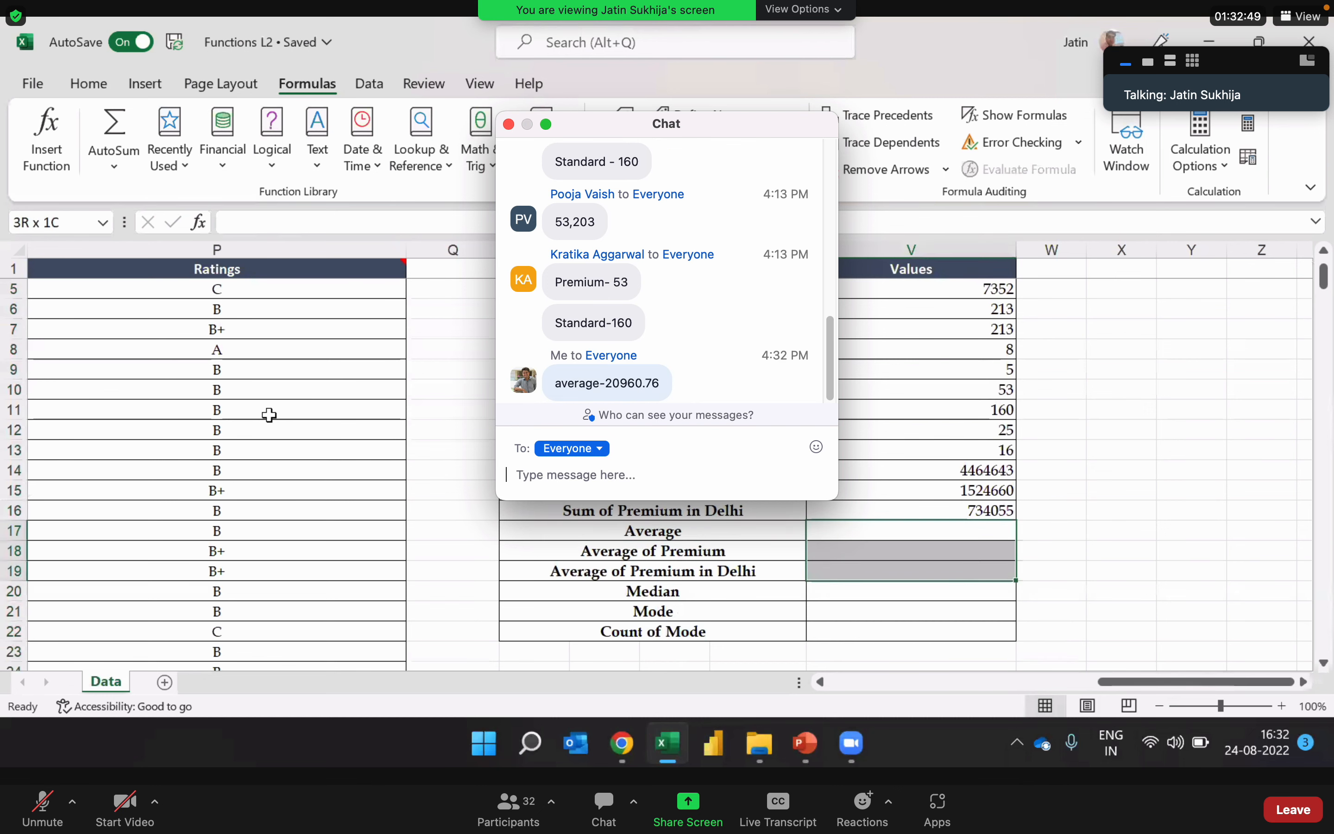
left_click(509, 124)
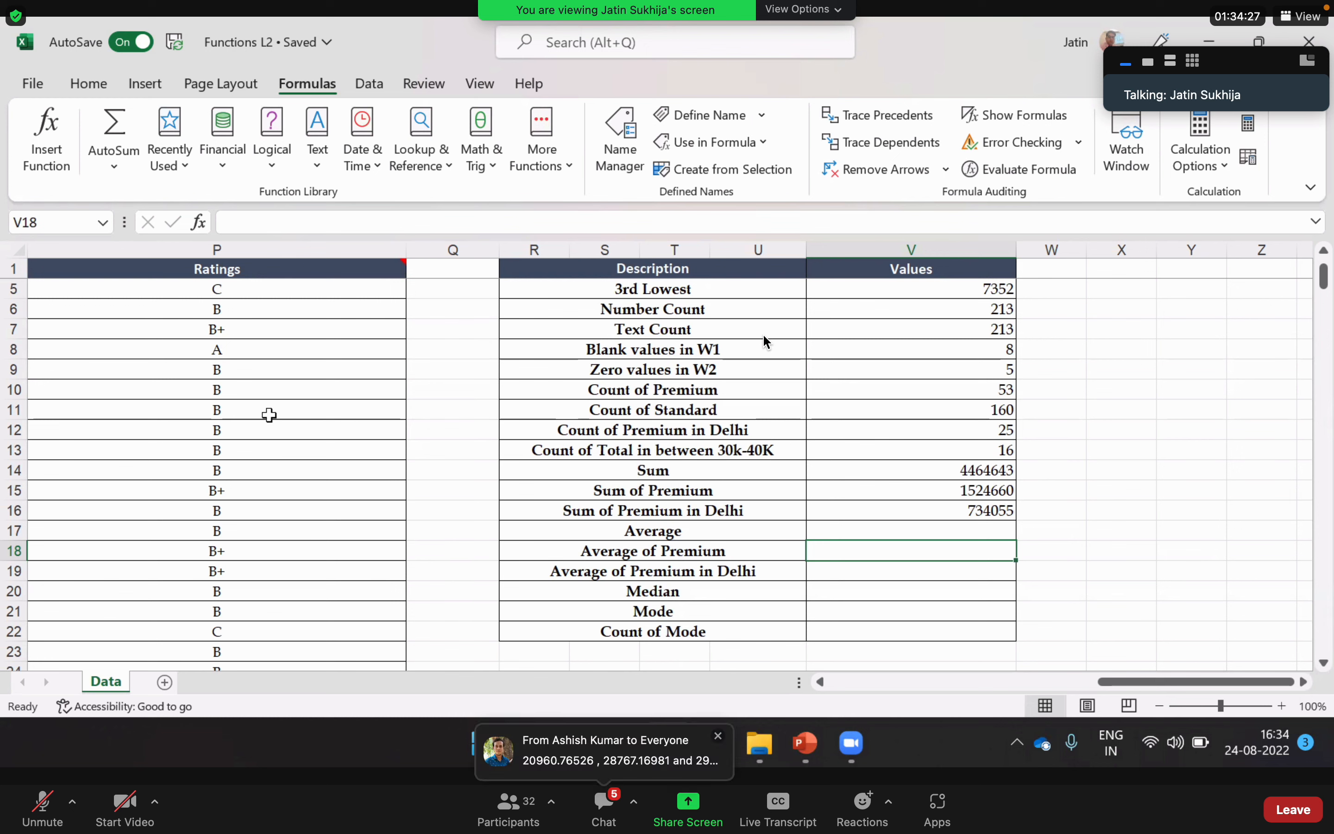
key("Up")
type("=aveg")
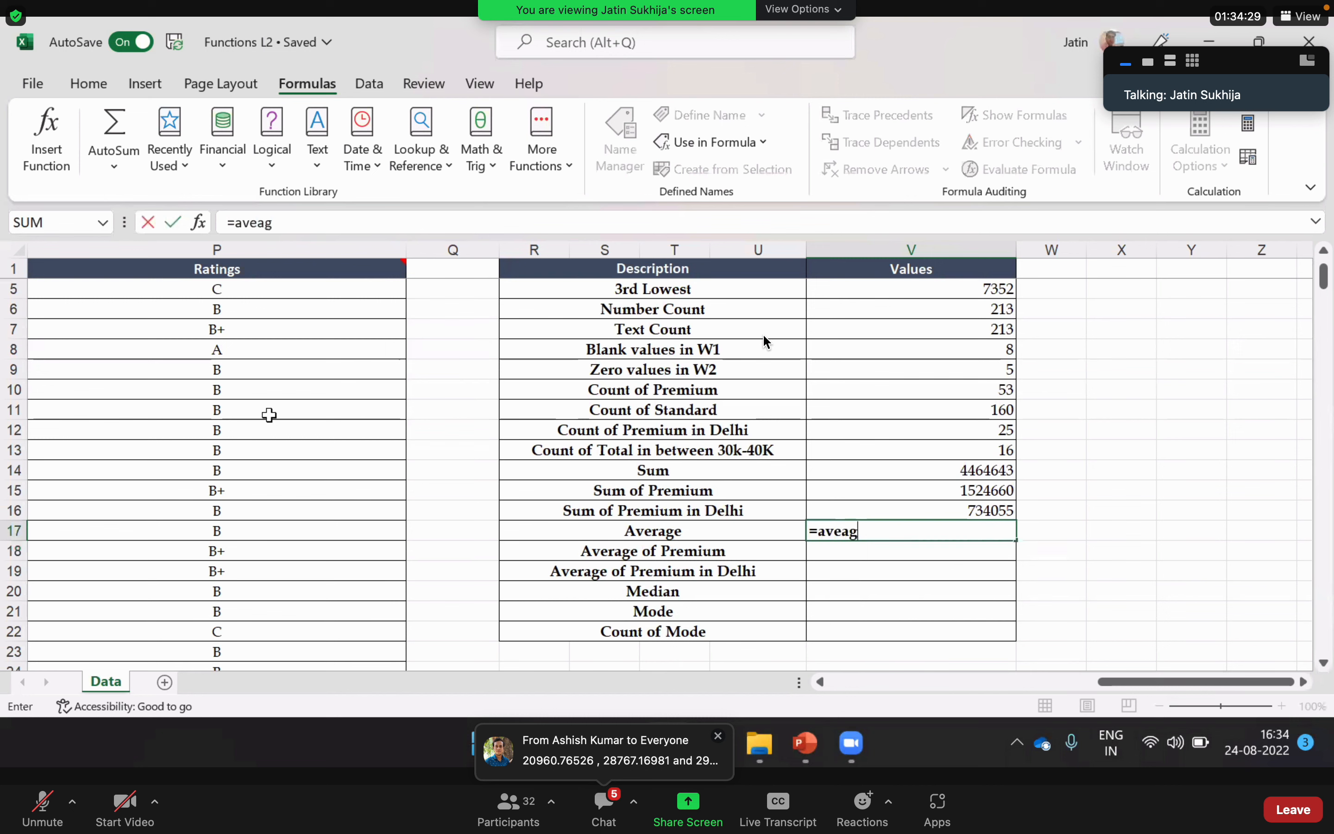
key("BackSpace")
type("re")
key("Tab")
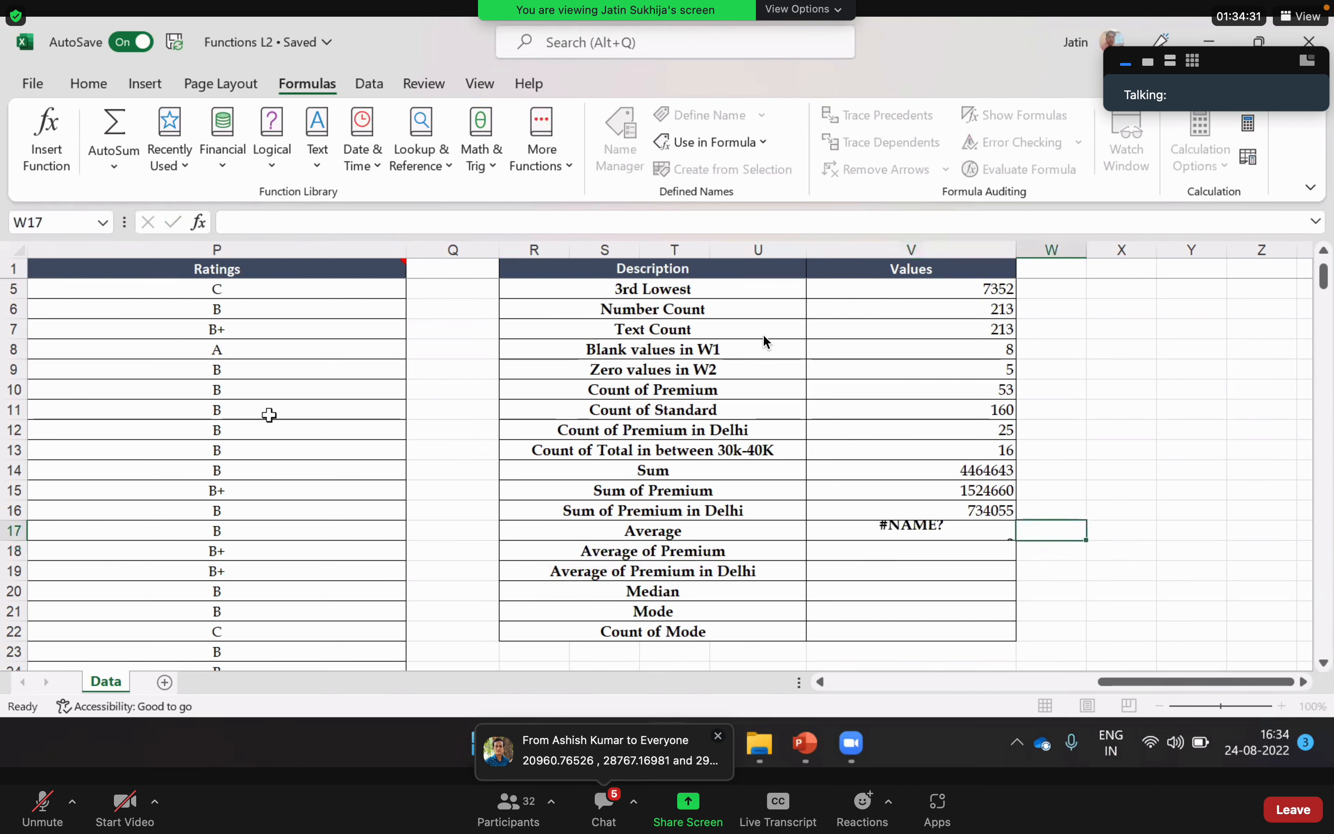
Step: Enter an AVERAGE formula in V17 over the entire Total column J:J
key("Left")
type("=aver")
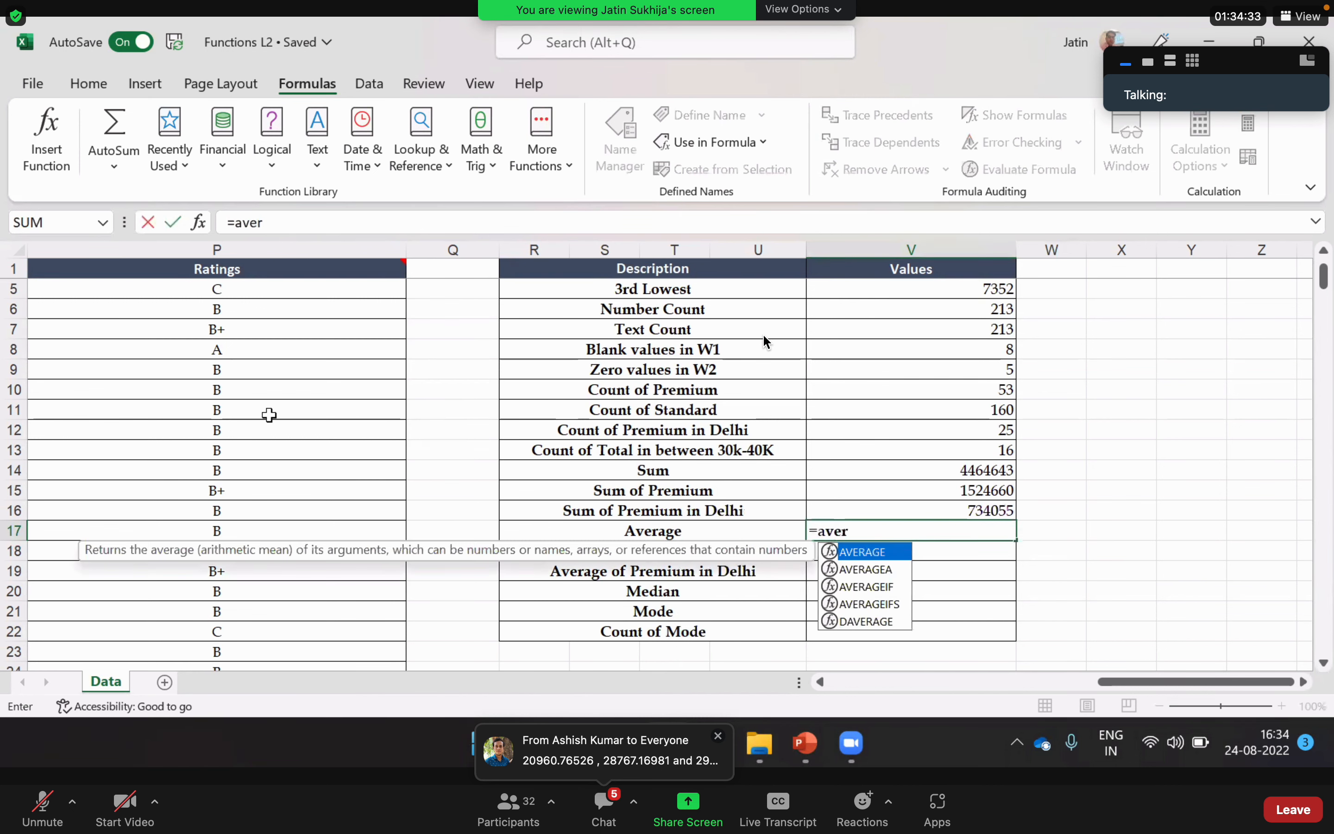
key("Tab")
key("Left")
key("Left")
key("Left")
key("Left")
key("Left")
key("Left")
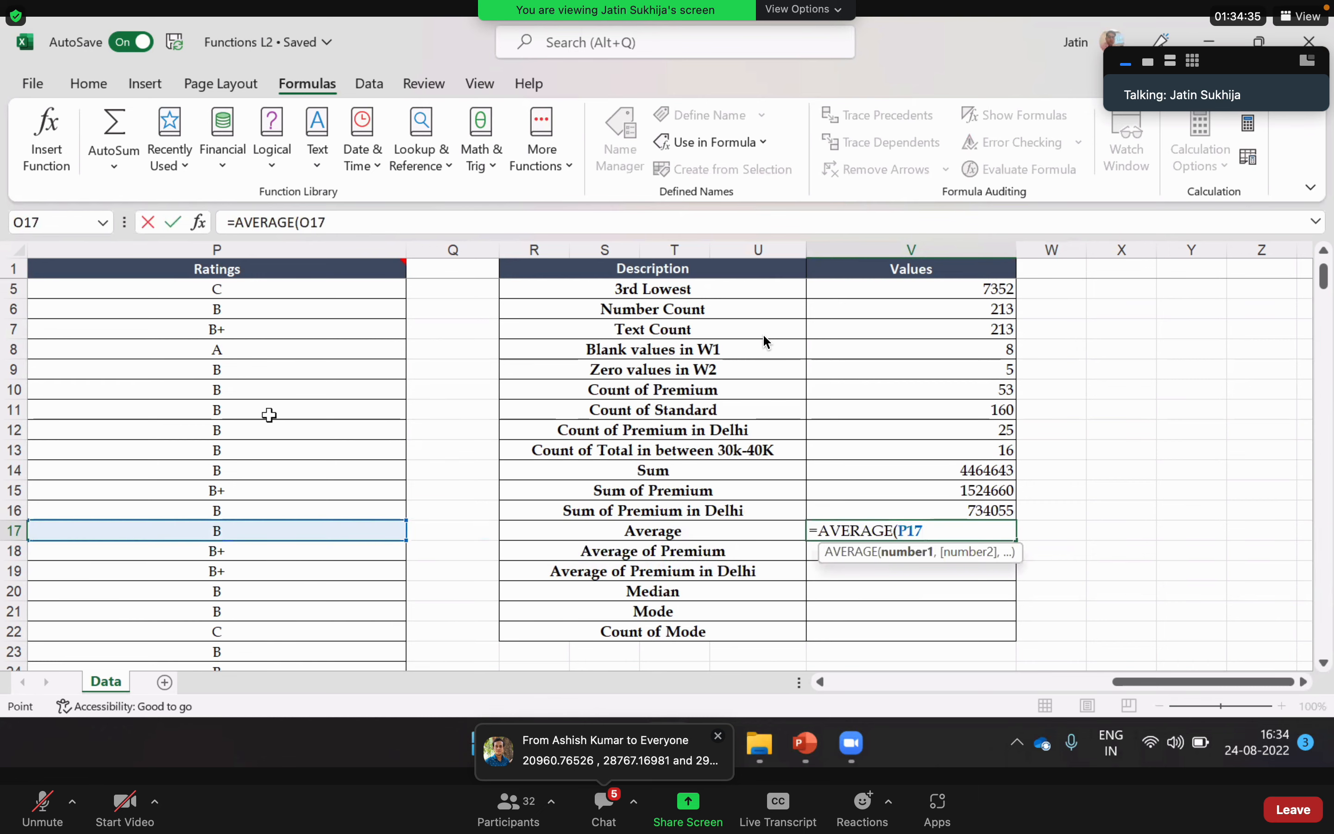
key("Left")
key("Left")
key("Left")
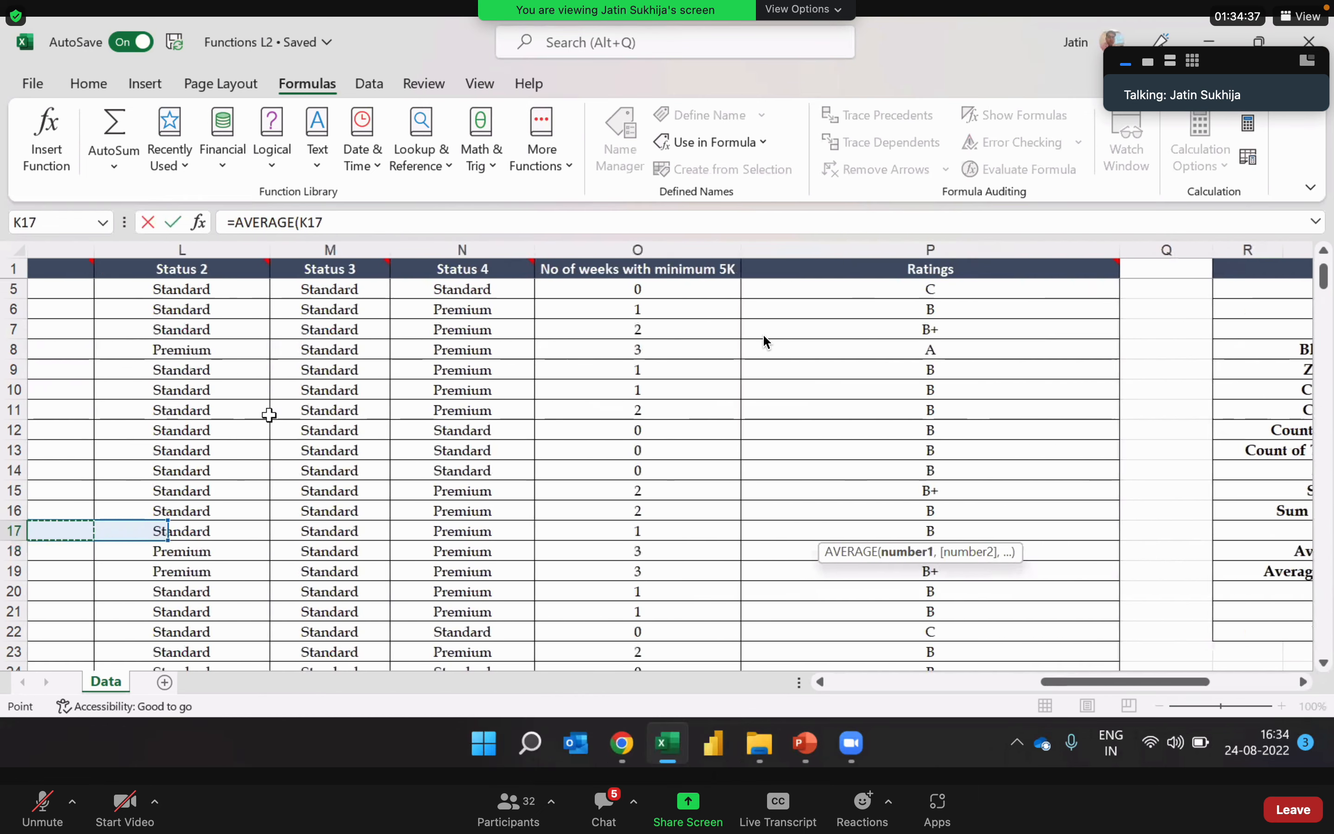
key("Left")
key("Left")
key("Left")
key("Left")
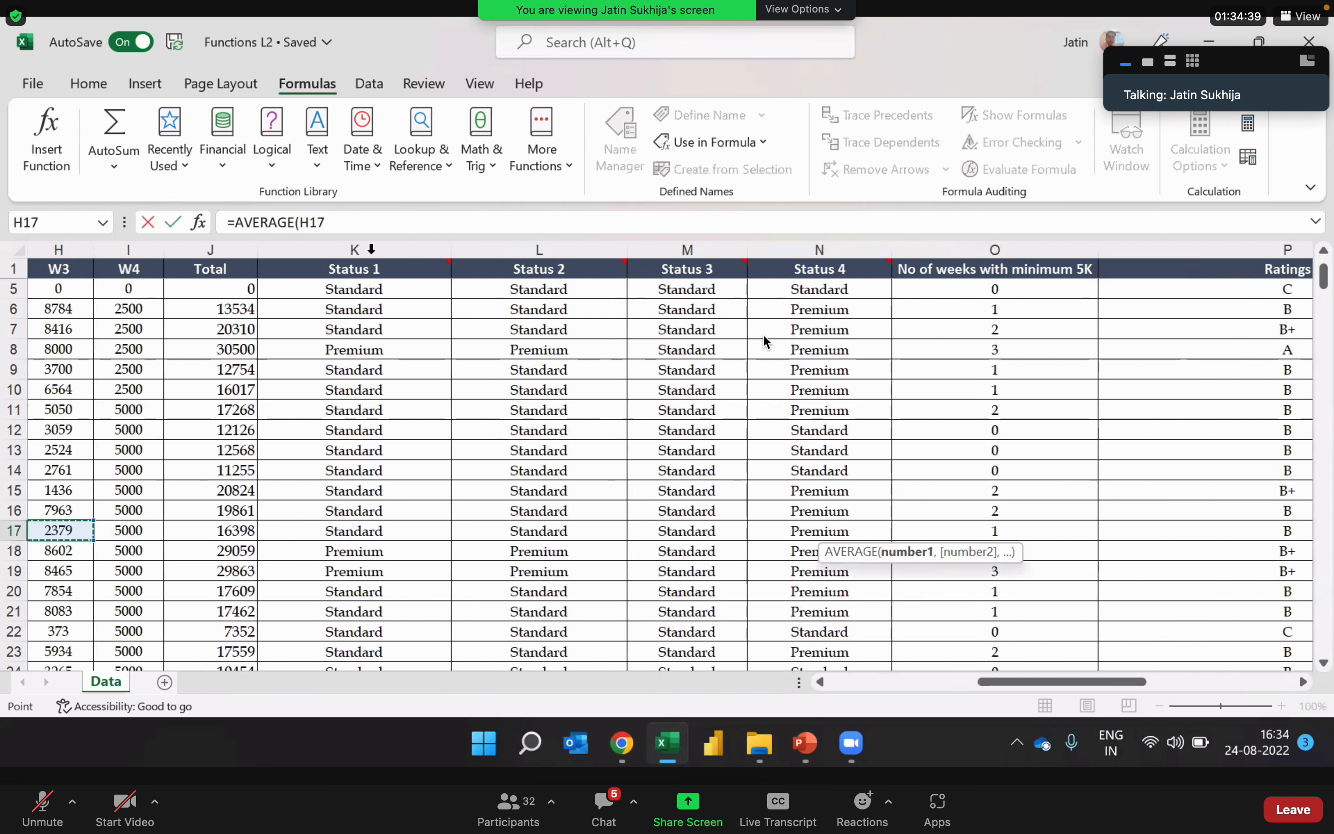
key("Right")
key("Right")
key("Right")
key("Right")
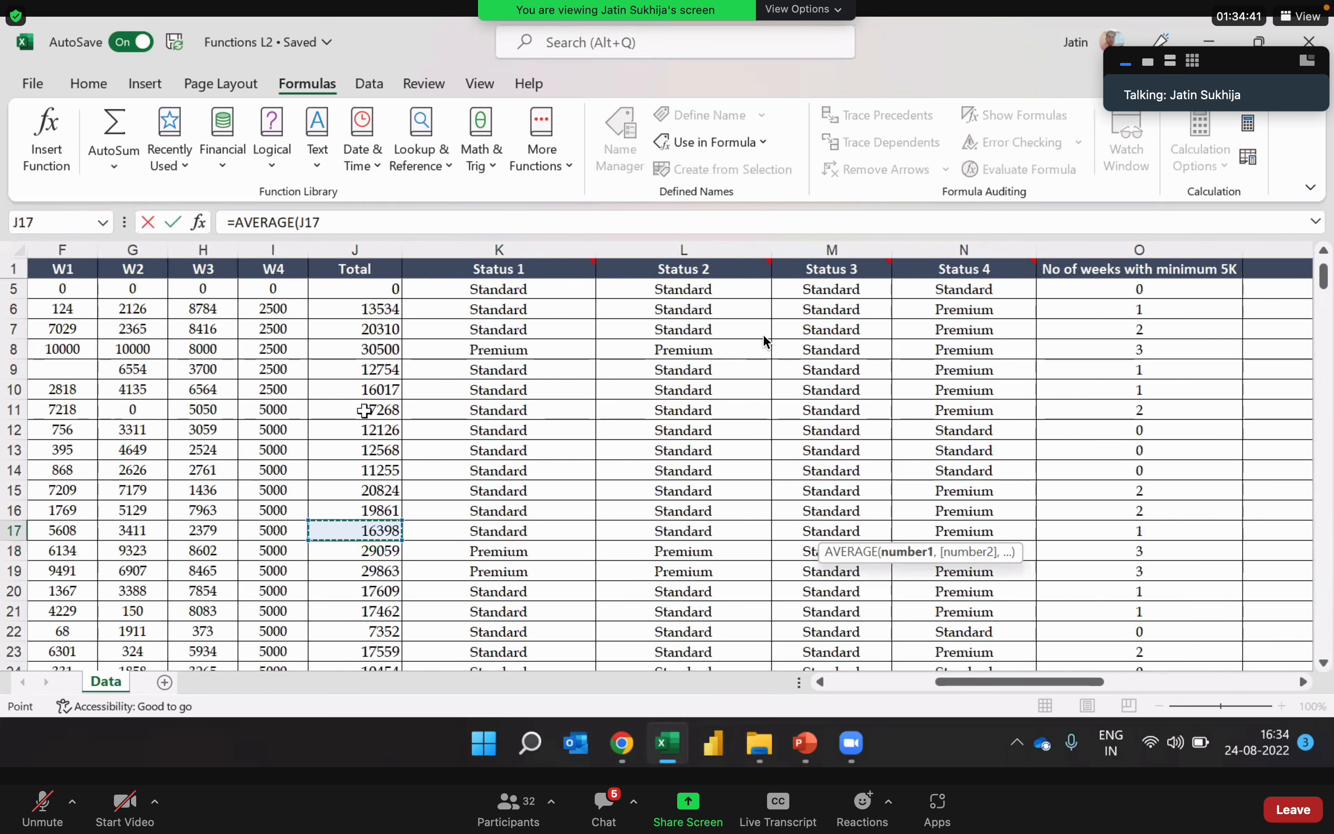
key("ctrl+space")
key("Return")
key("Up")
scroll(364, 410, "right", 1)
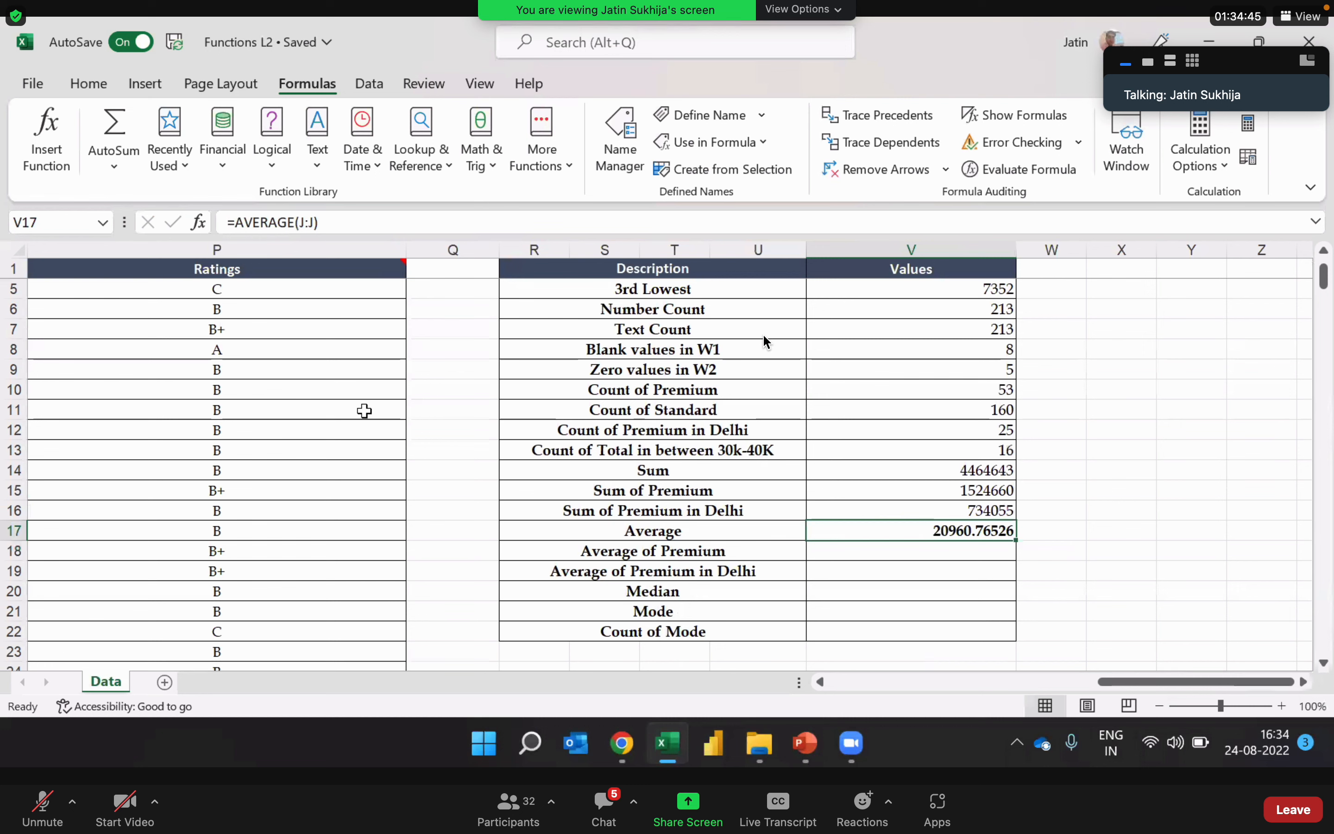
Step: Start an AVERAGEIF formula in V18 for Average of Premium with the Status 1 column K:K as its range
key("Down")
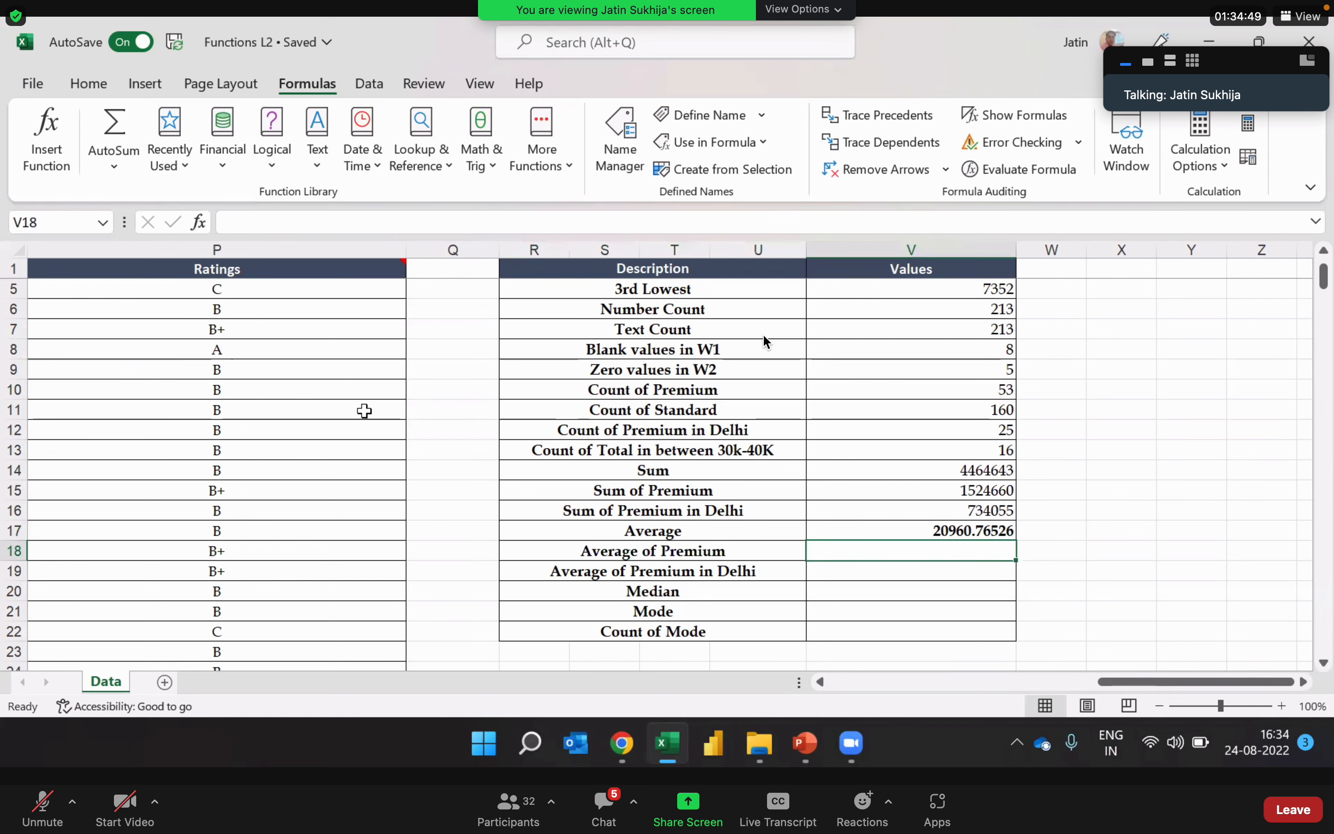
type("=avea")
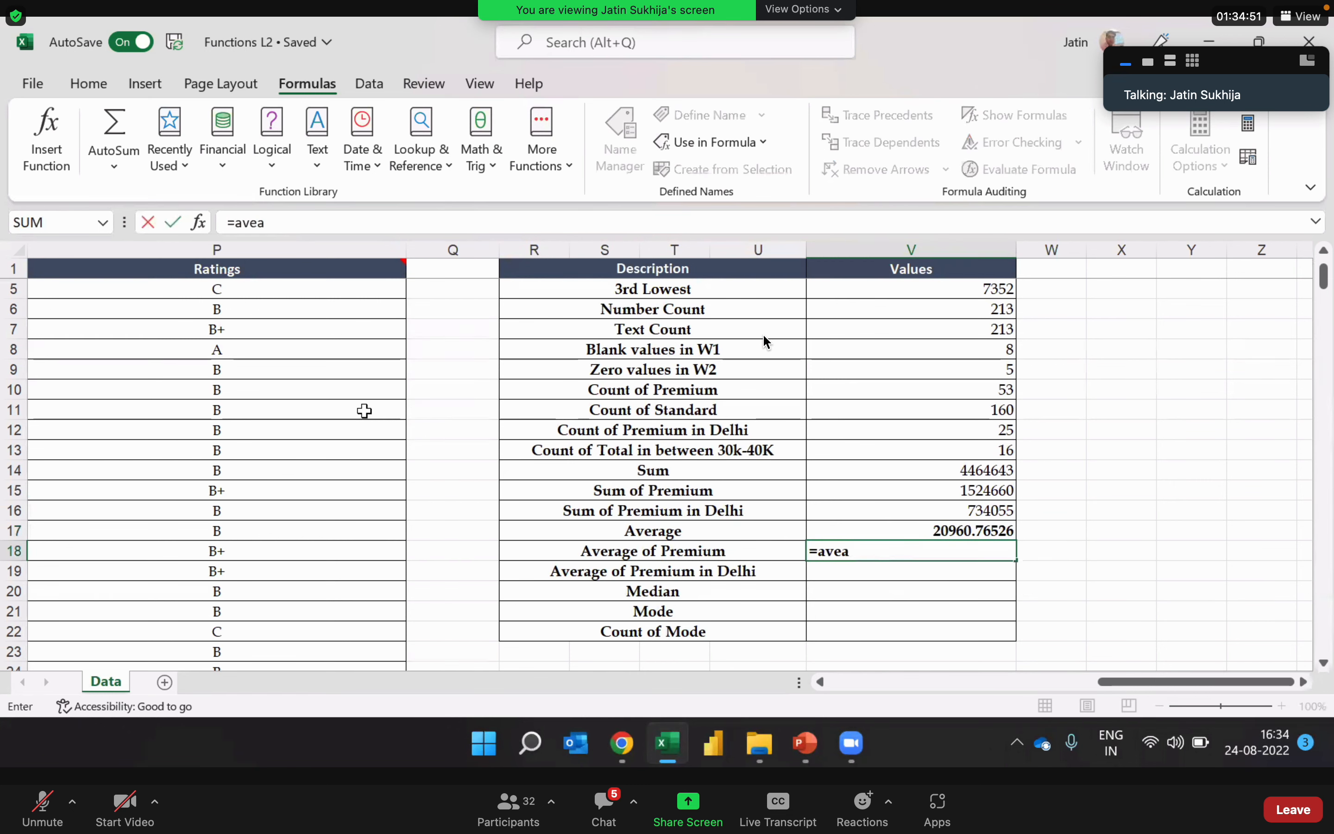
key("BackSpace")
type("reag")
key("BackSpace")
key("BackSpace")
key("BackSpace")
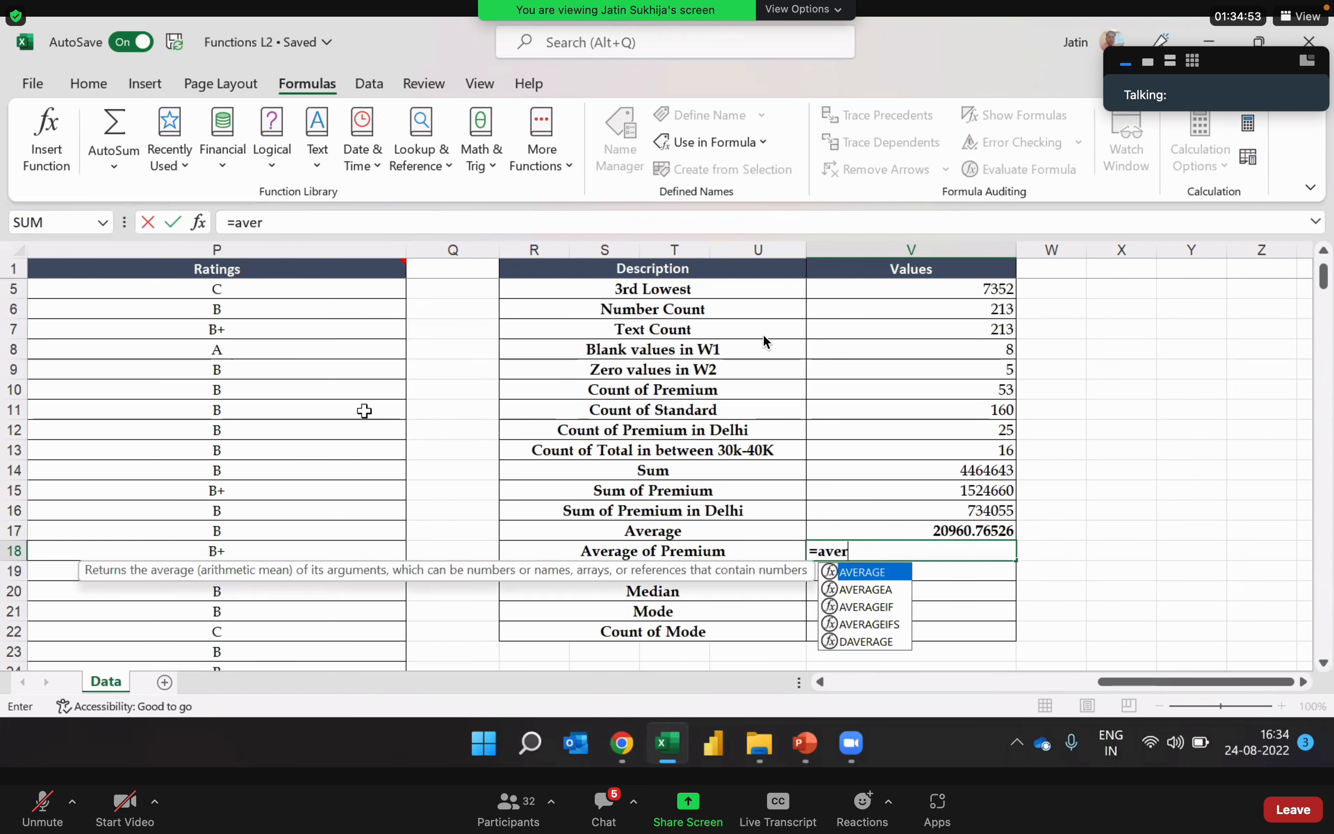
key("Down")
key("Down")
key("Tab")
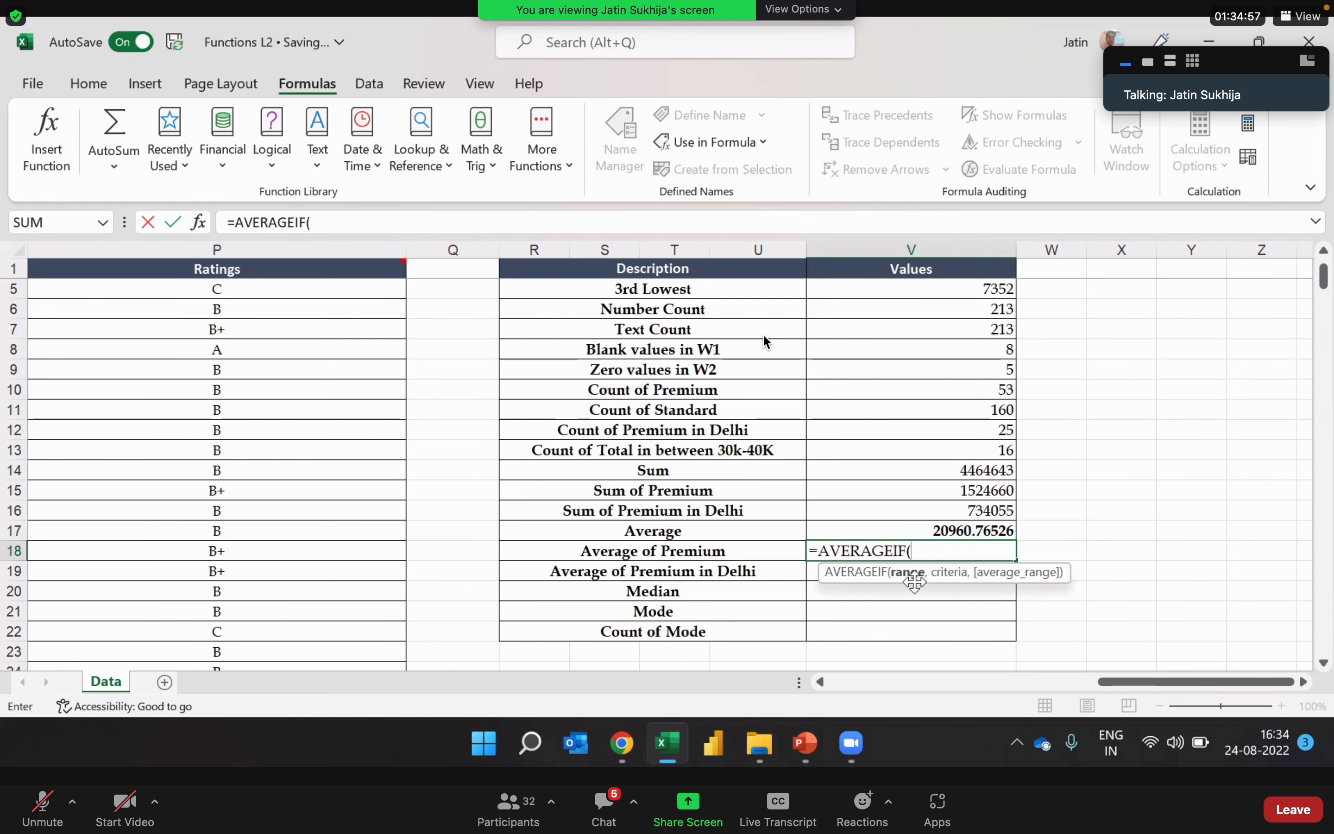
left_click_drag(1108, 687, 1027, 708)
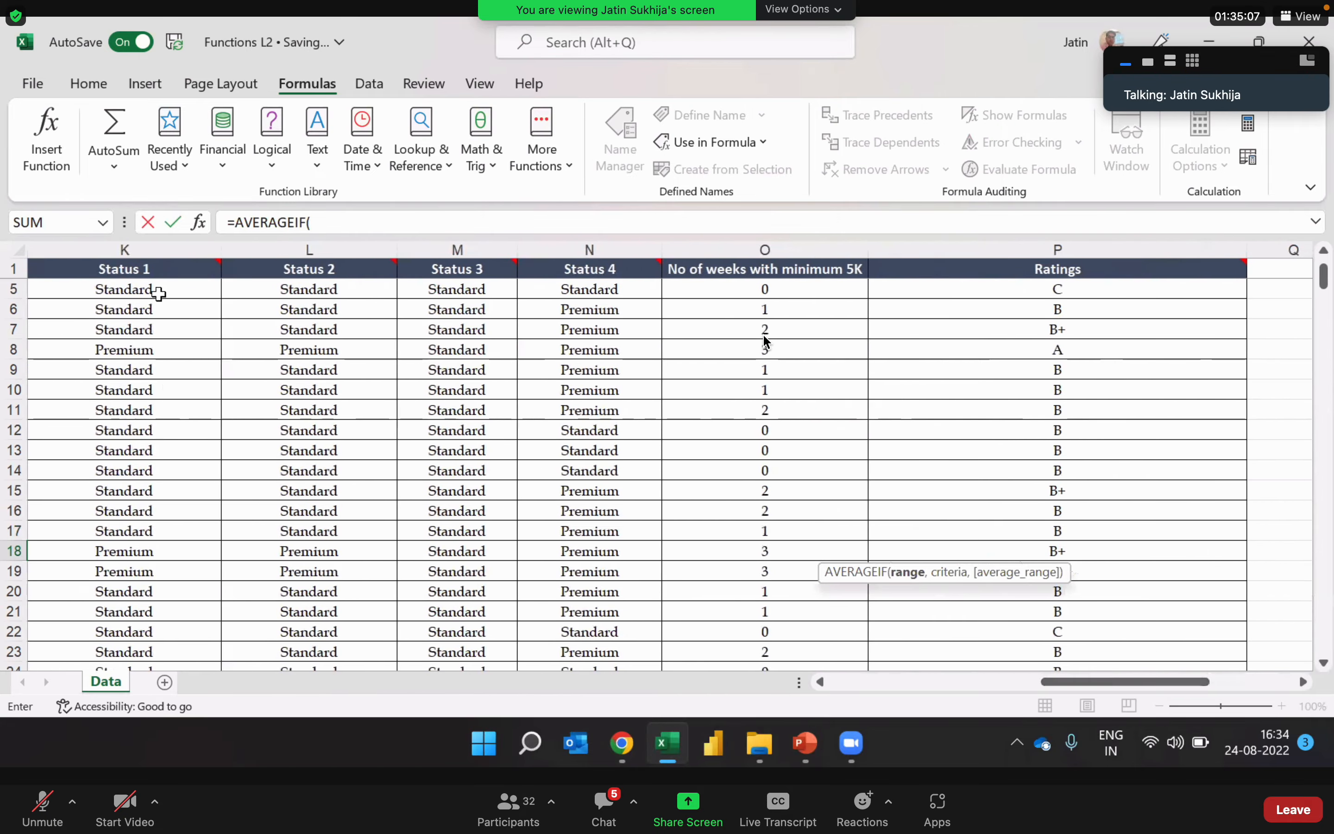
left_click(146, 244)
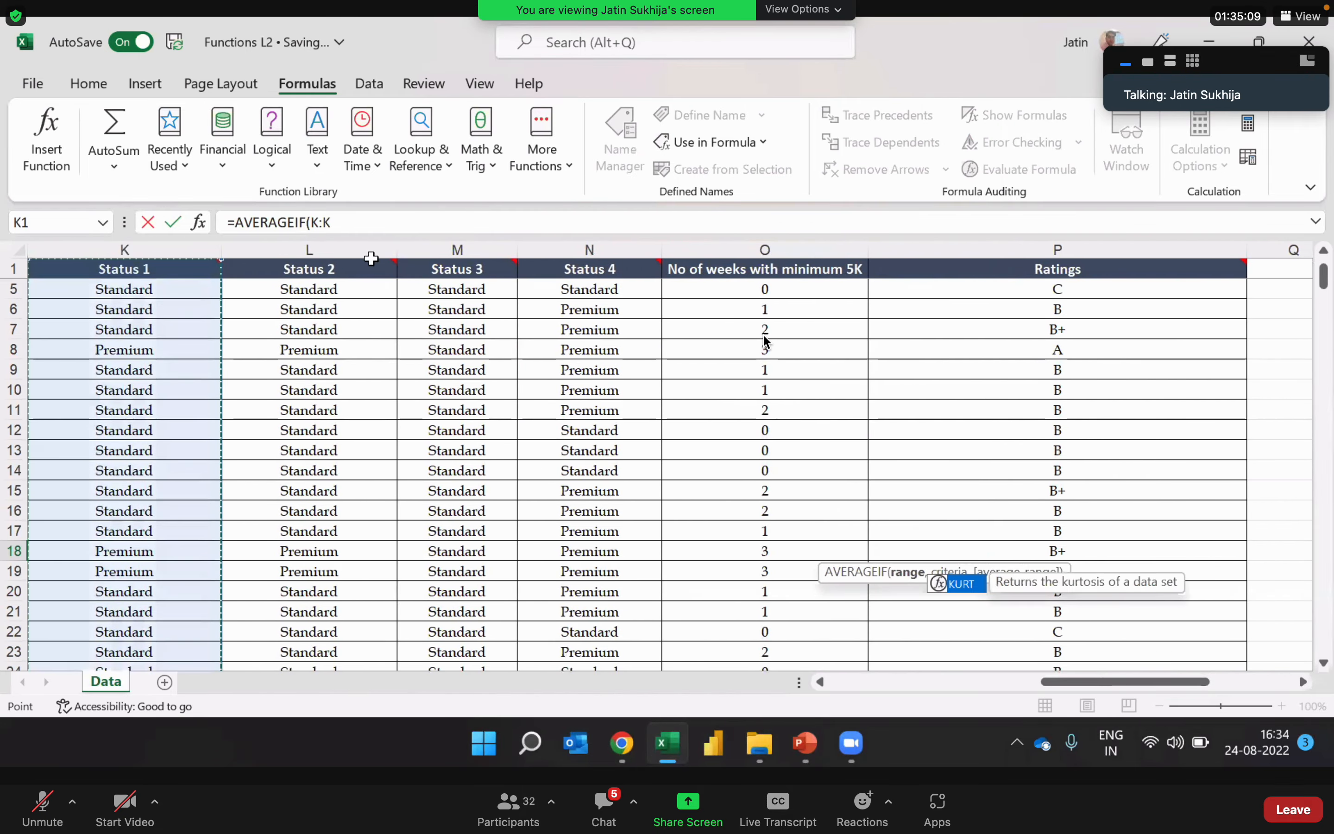
Step: Add "Premium" as the criterion and the Total column J:J as the average range to complete the AVERAGEIF formula in V18
type(",")
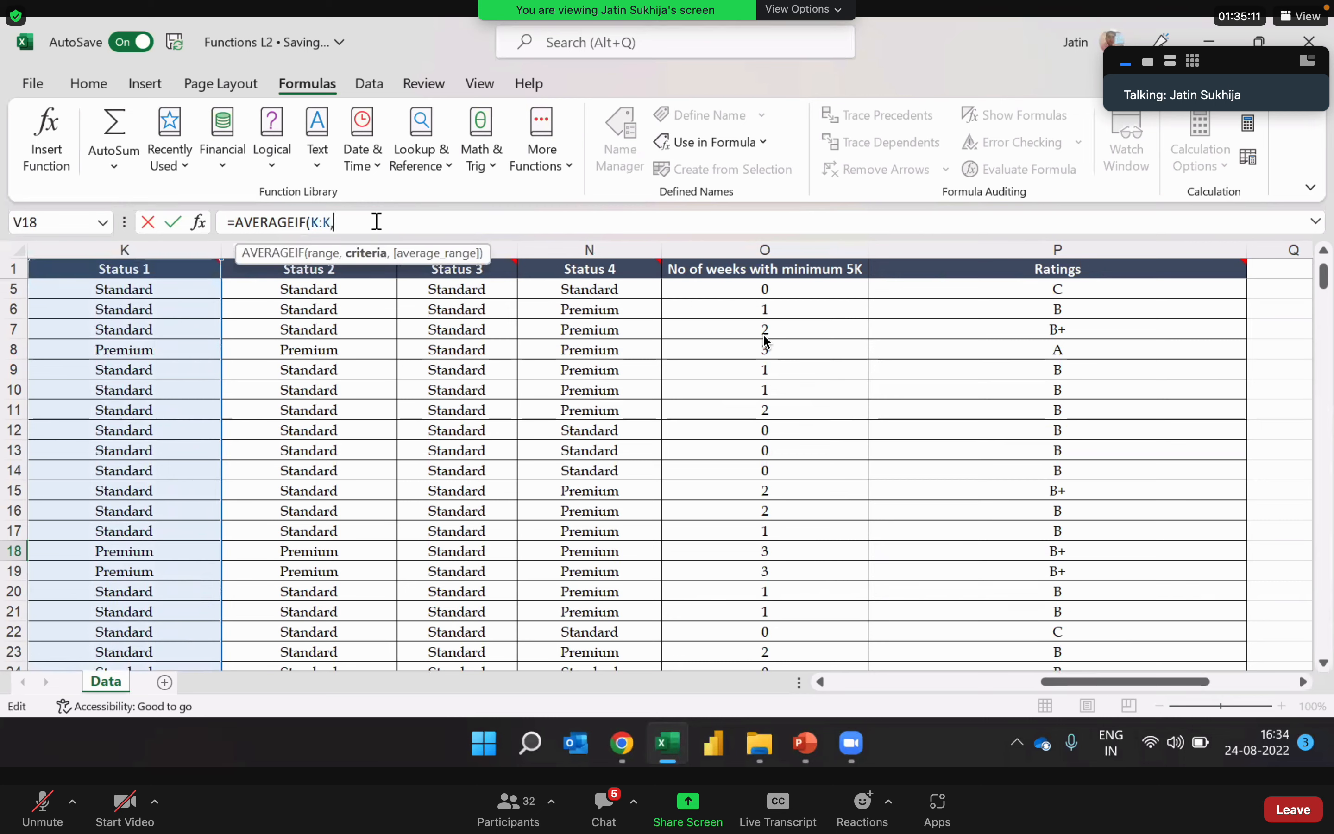
type("\"Premium")
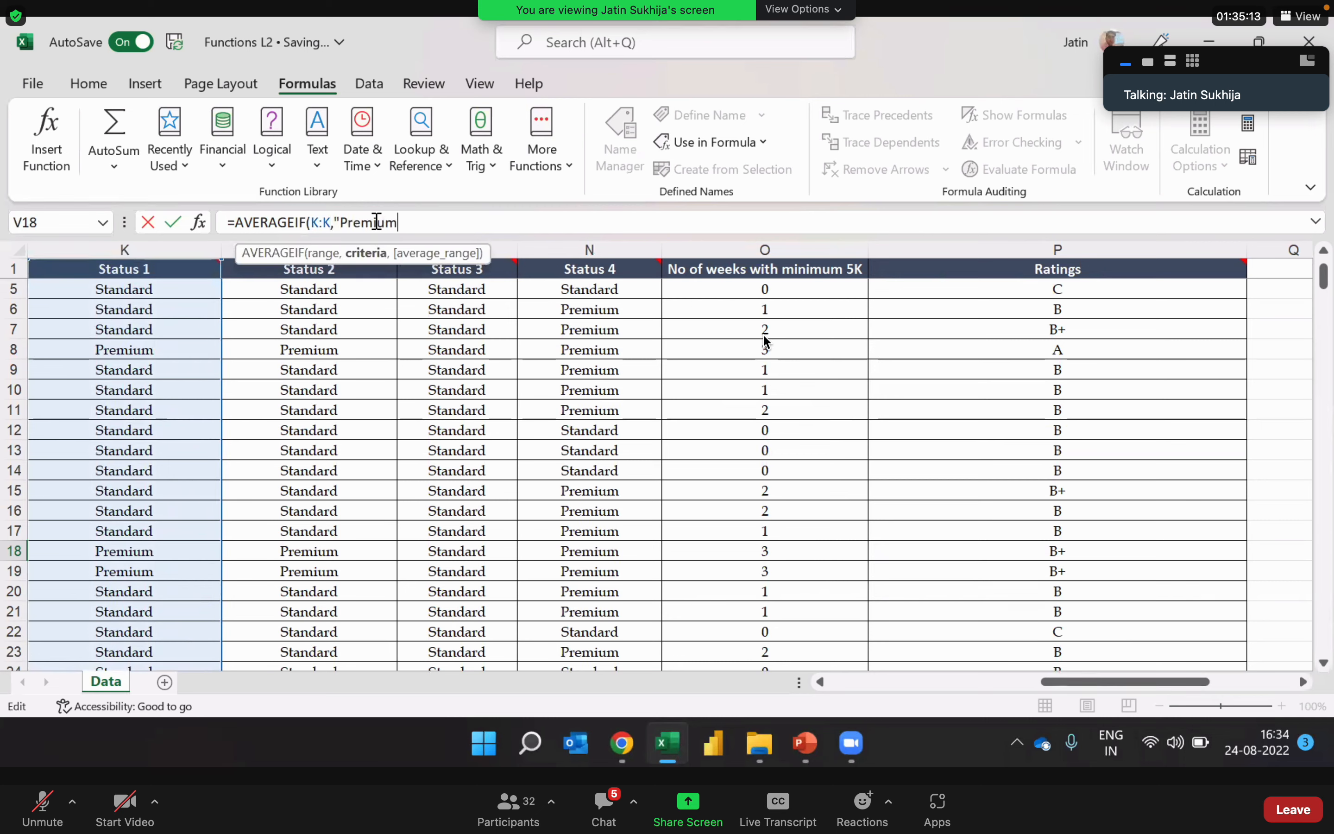
type("\",")
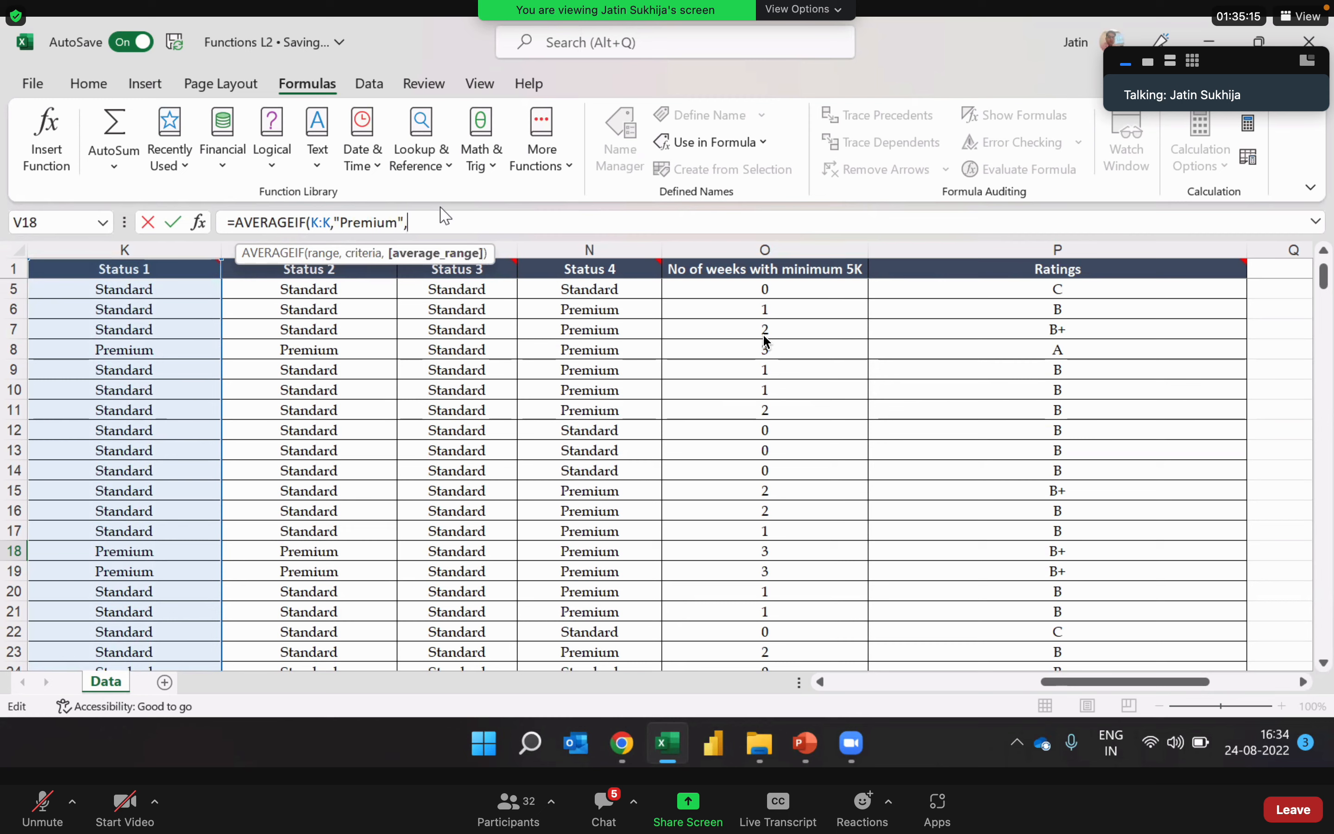
left_click(821, 682)
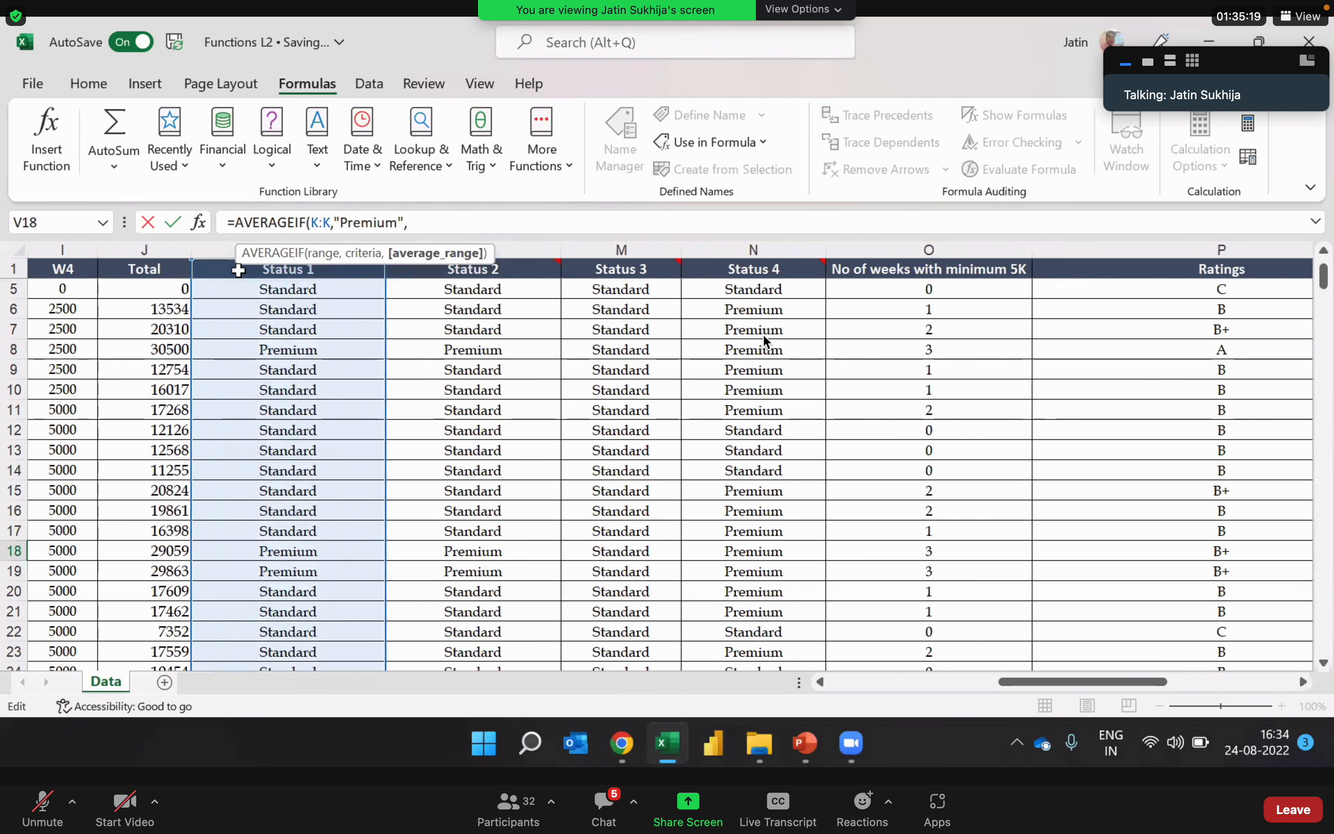
left_click(175, 253)
left_click(175, 252)
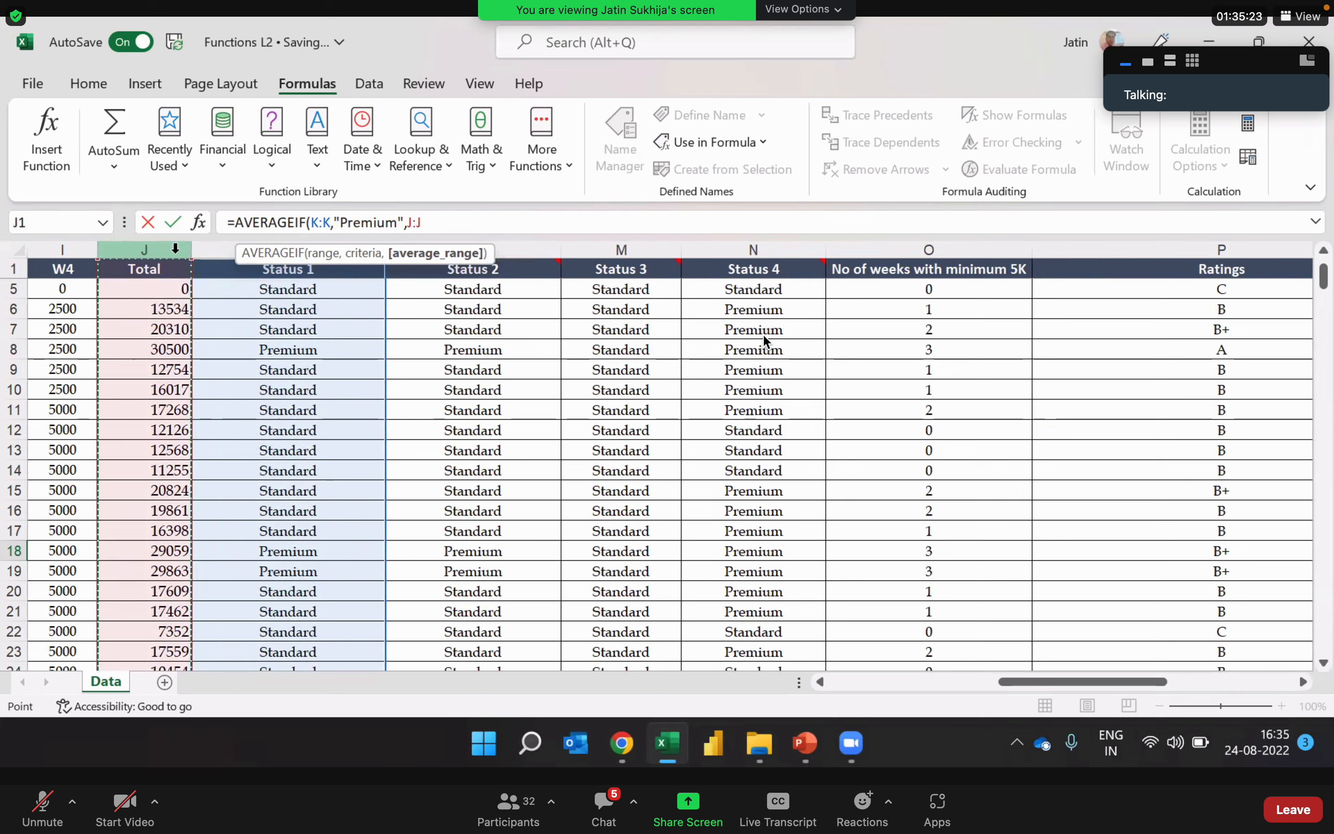
key("ctrl+Return")
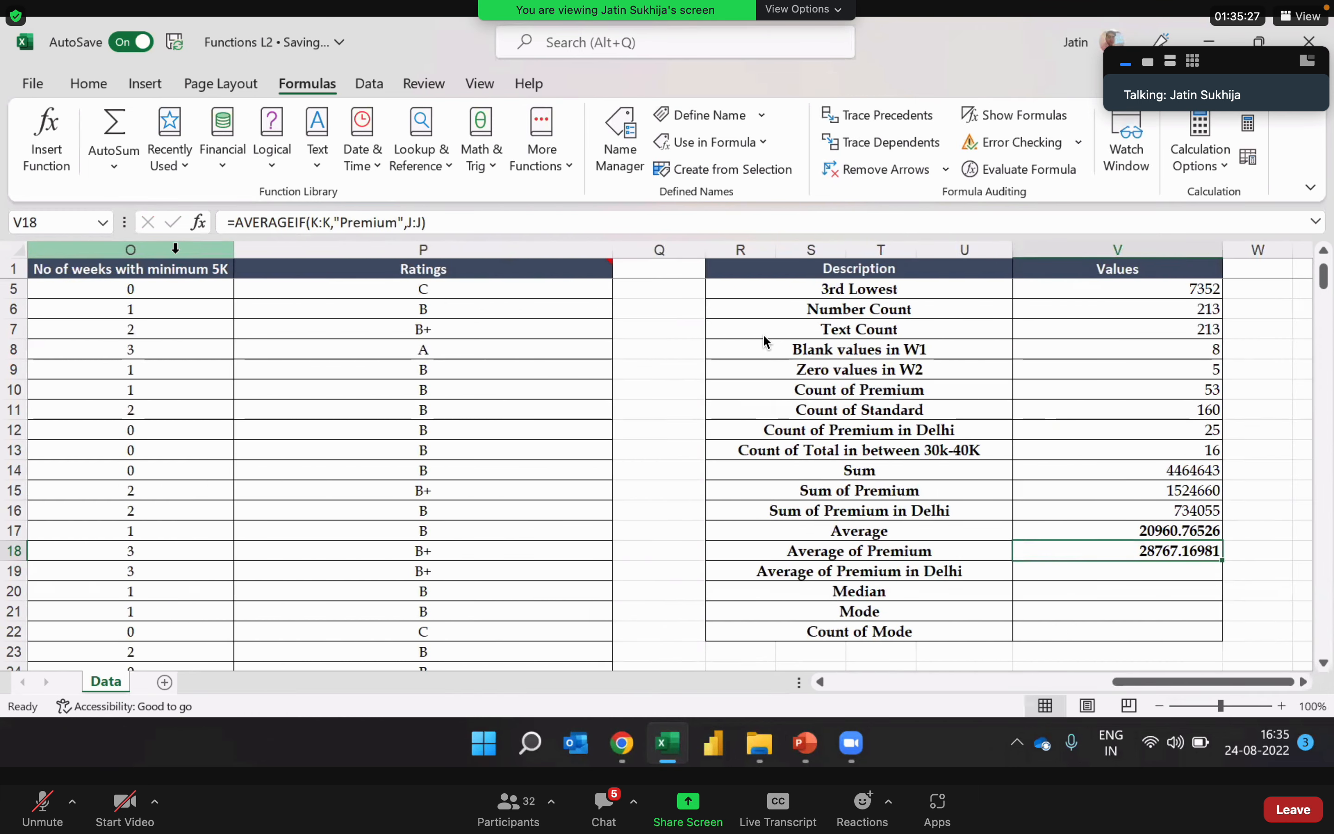
key("Right")
key("Right")
key("Left")
key("Left")
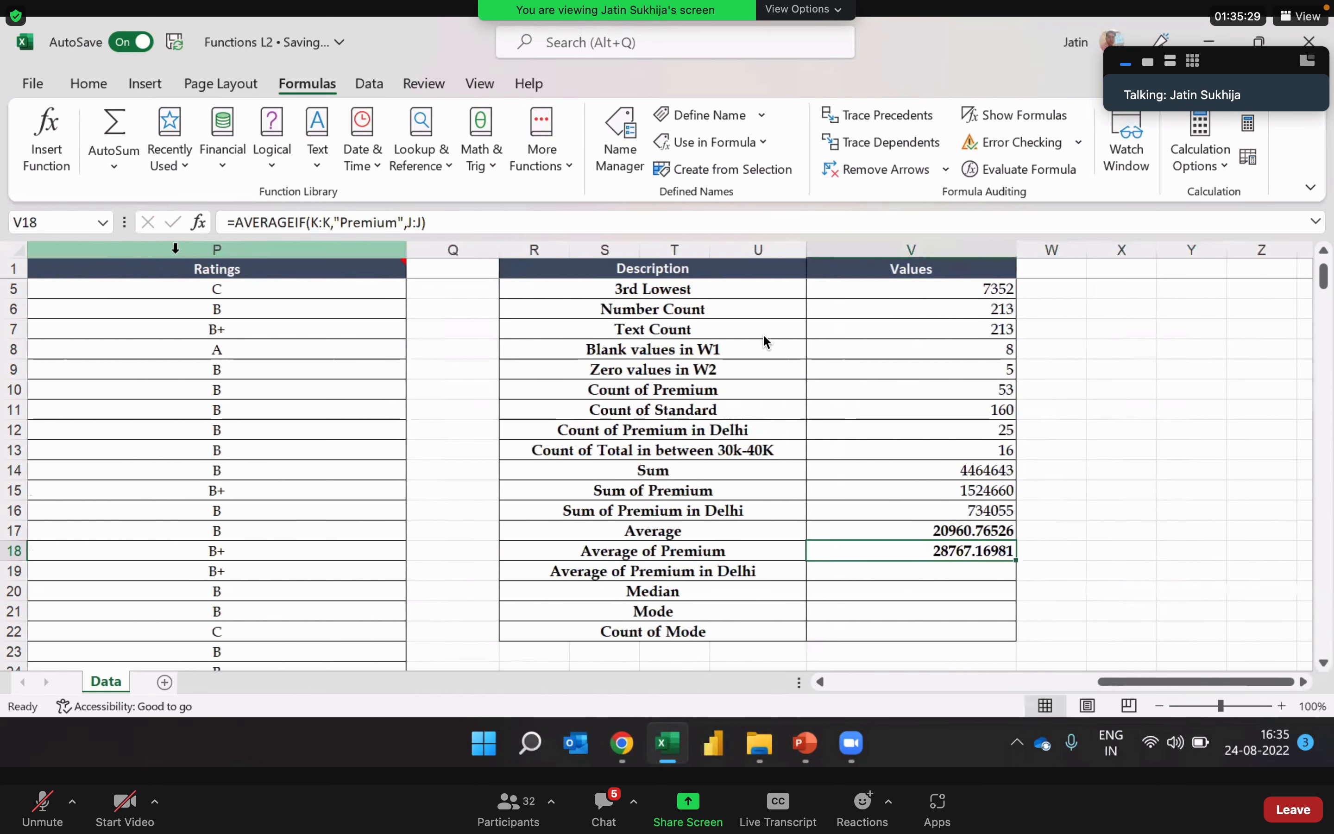
Step: Start an AVERAGEIFS formula in V19 for Average of Premium in Delhi with the Total column J:J as the average range
key("Down")
key("Left")
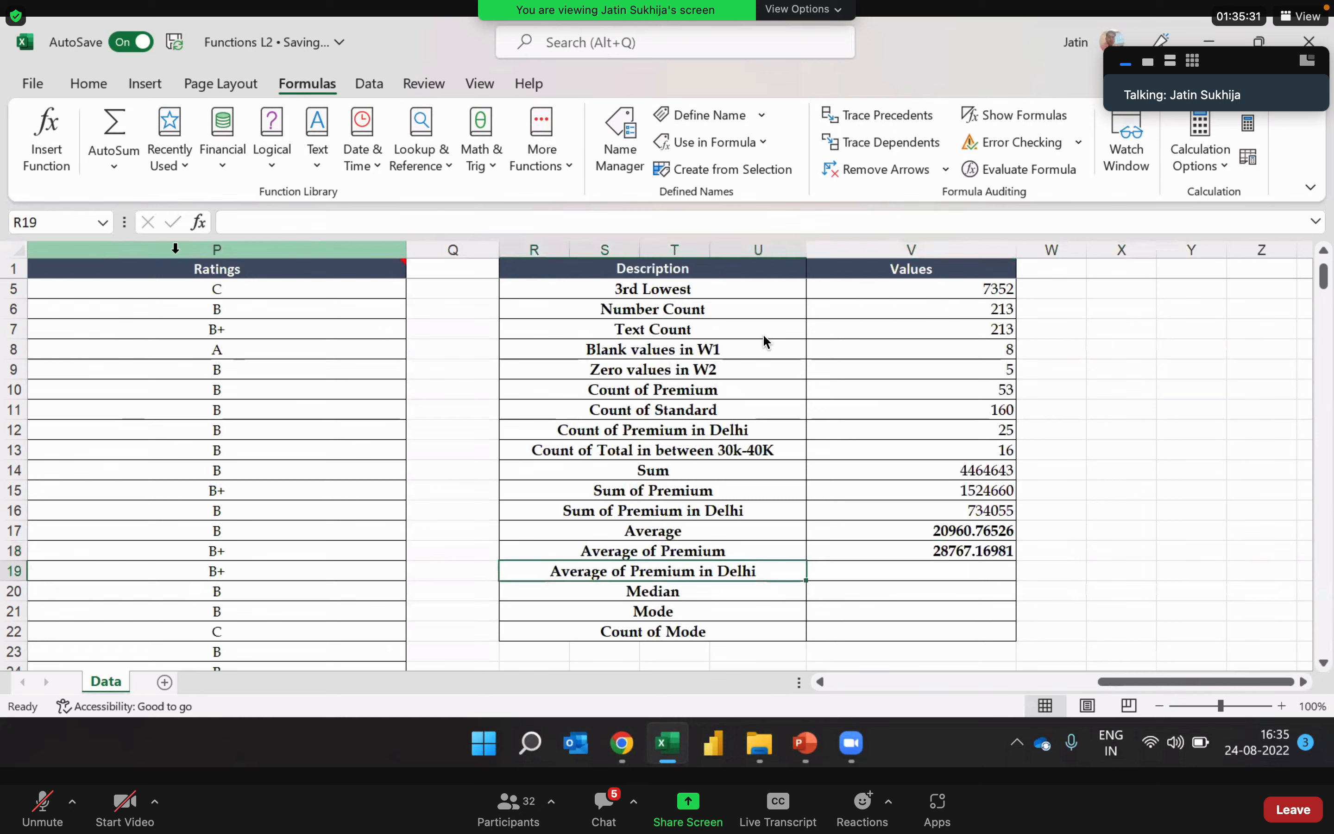
key("Right")
type("=averg")
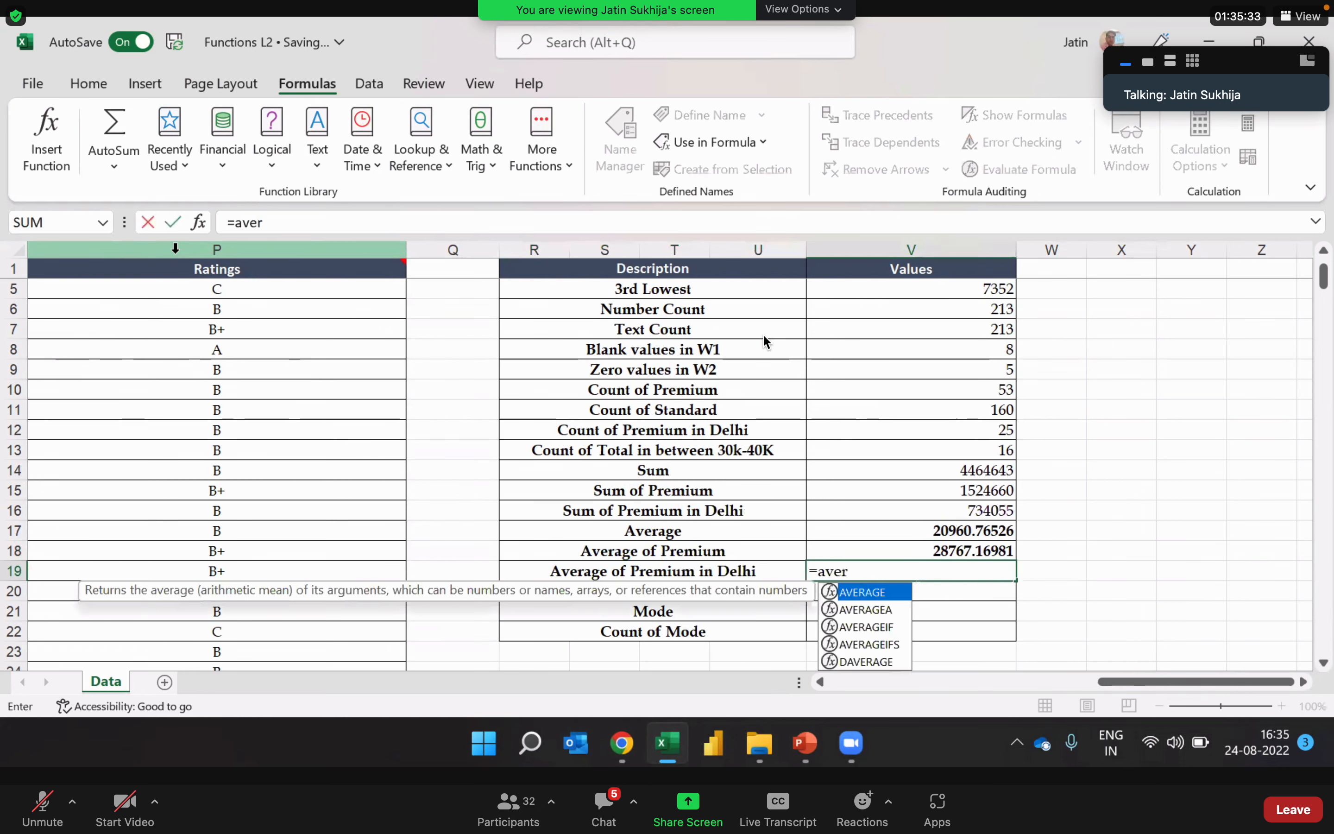
key("BackSpace")
key("Down")
key("Down")
key("Down")
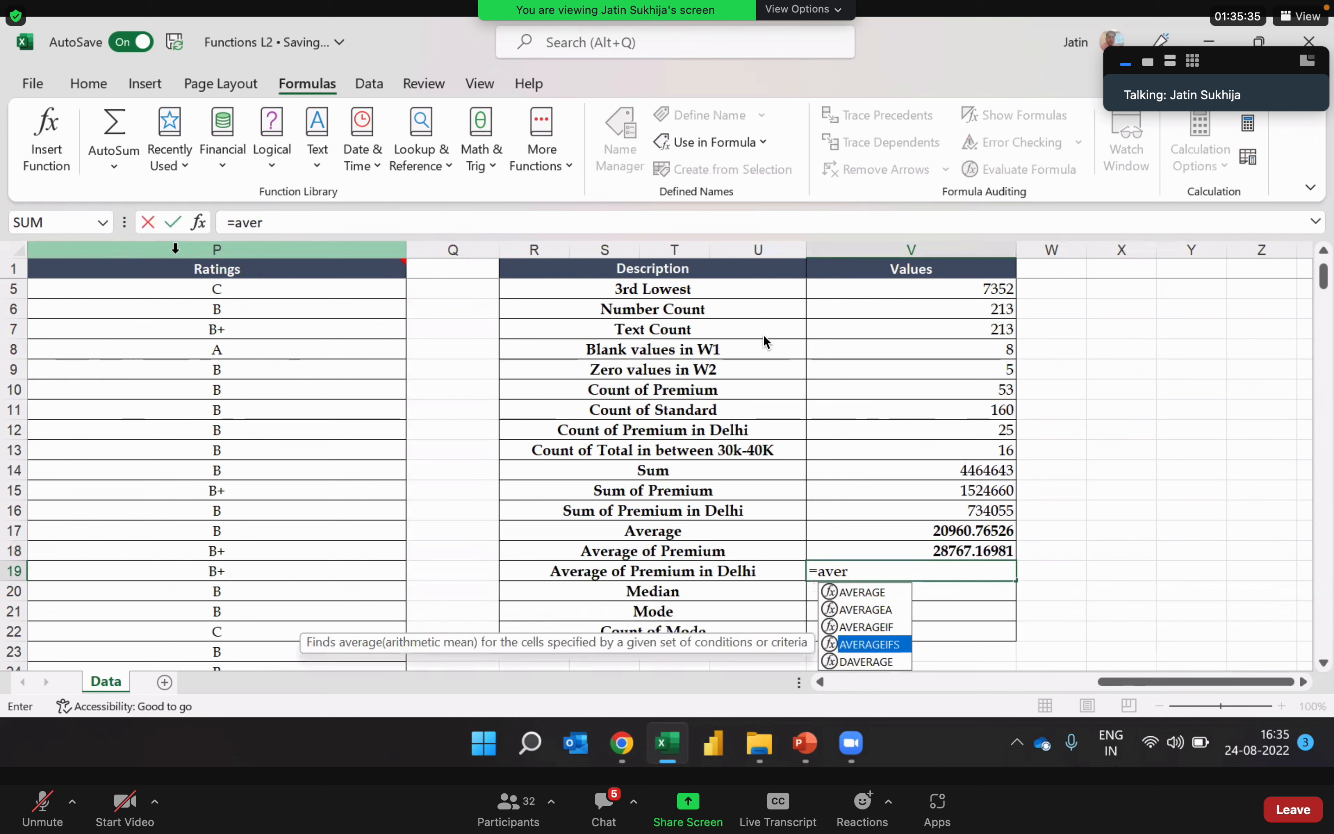
key("Tab")
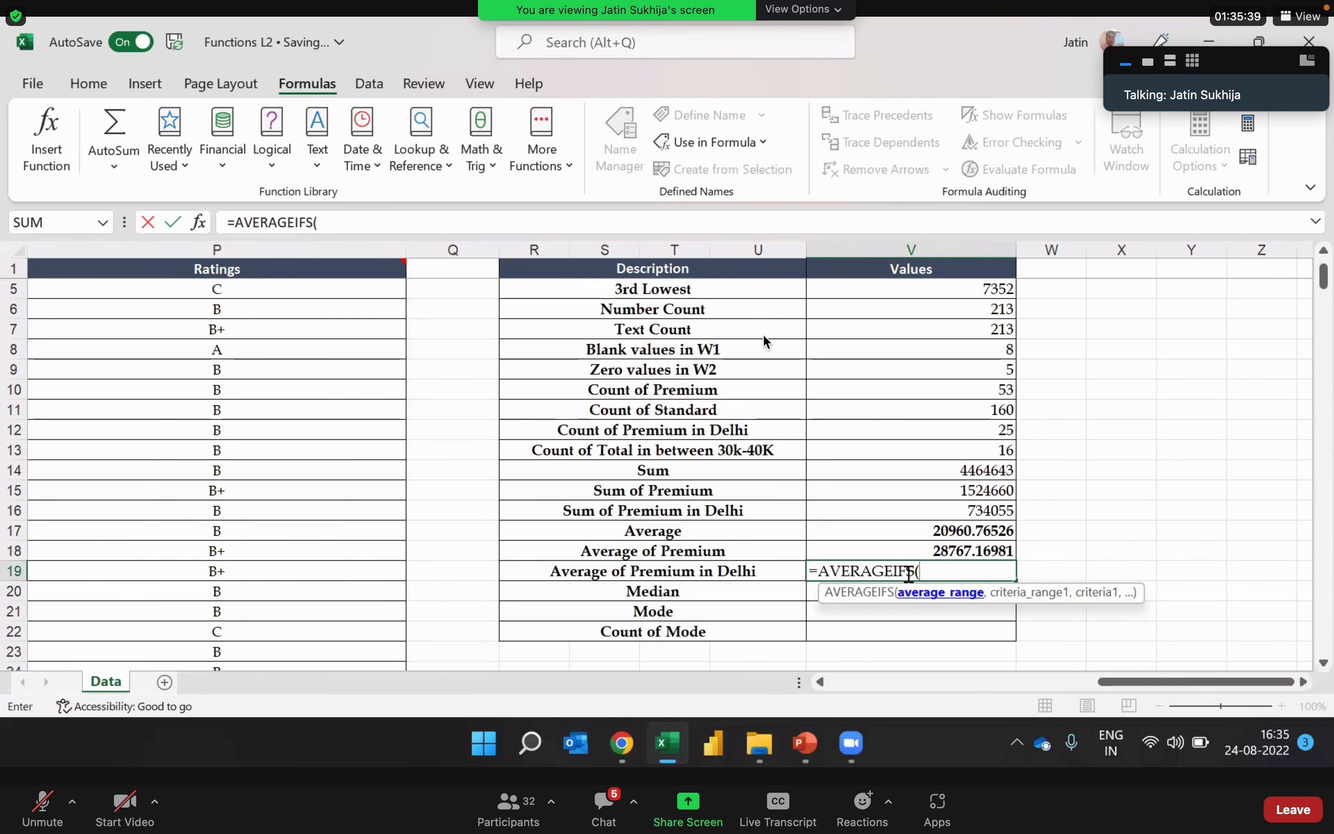
left_click_drag(1147, 686, 1000, 711)
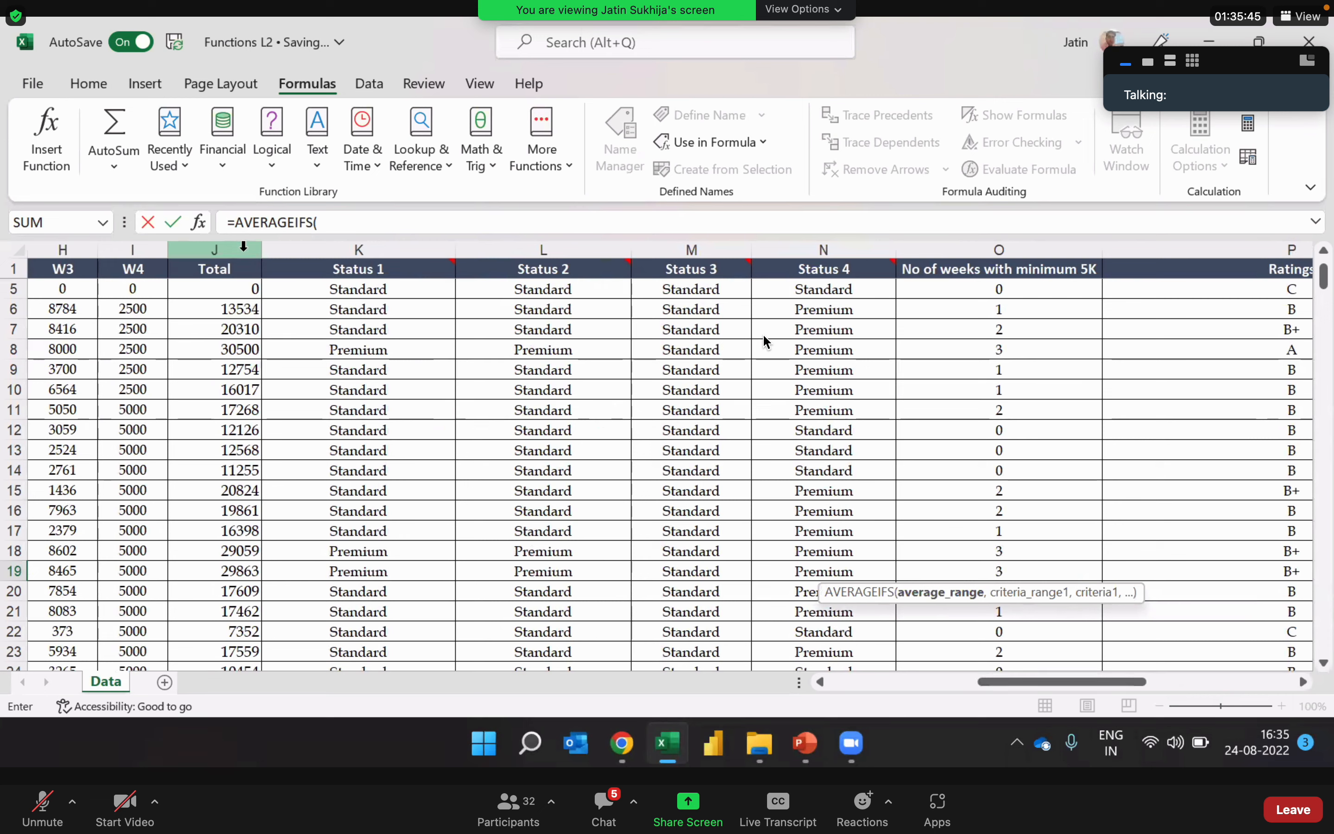
left_click(243, 249)
left_click(383, 222)
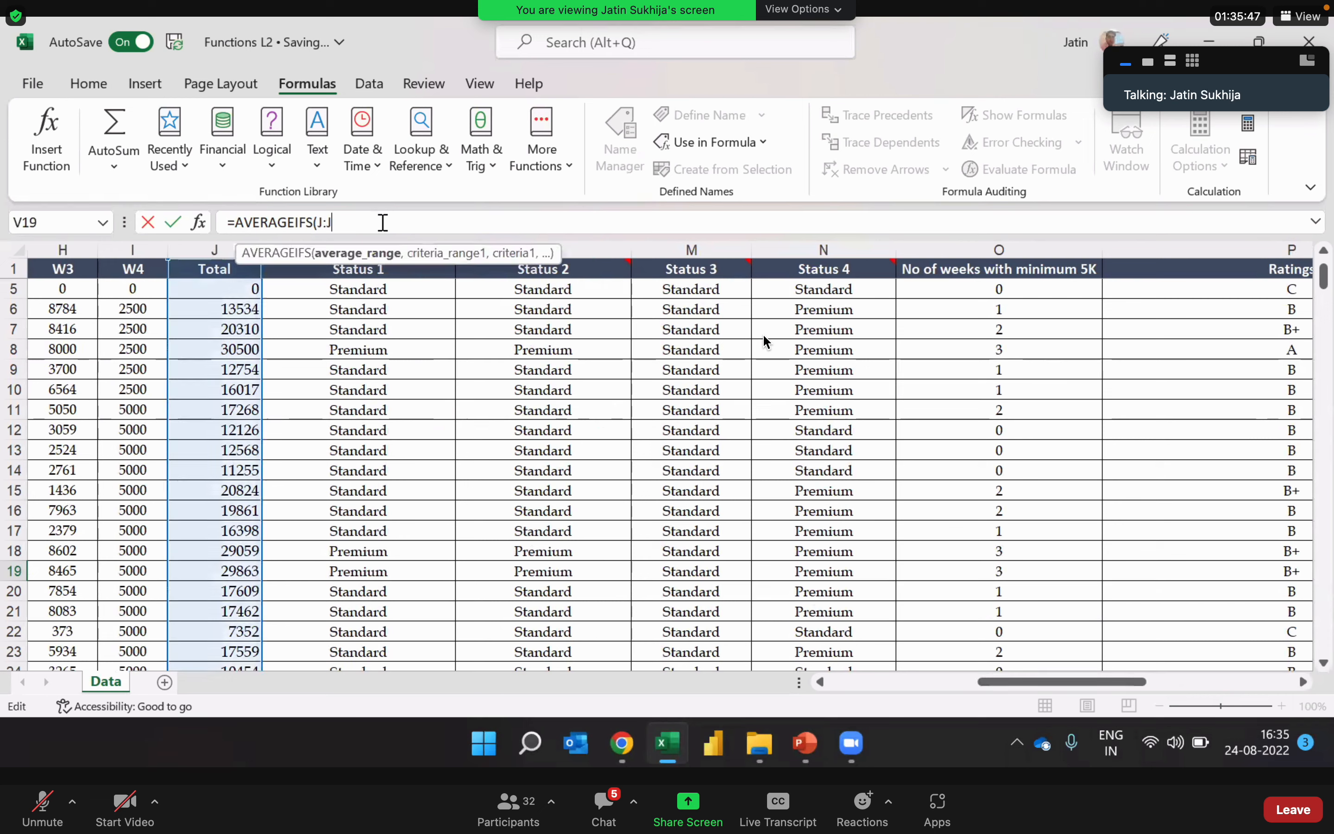
type(",")
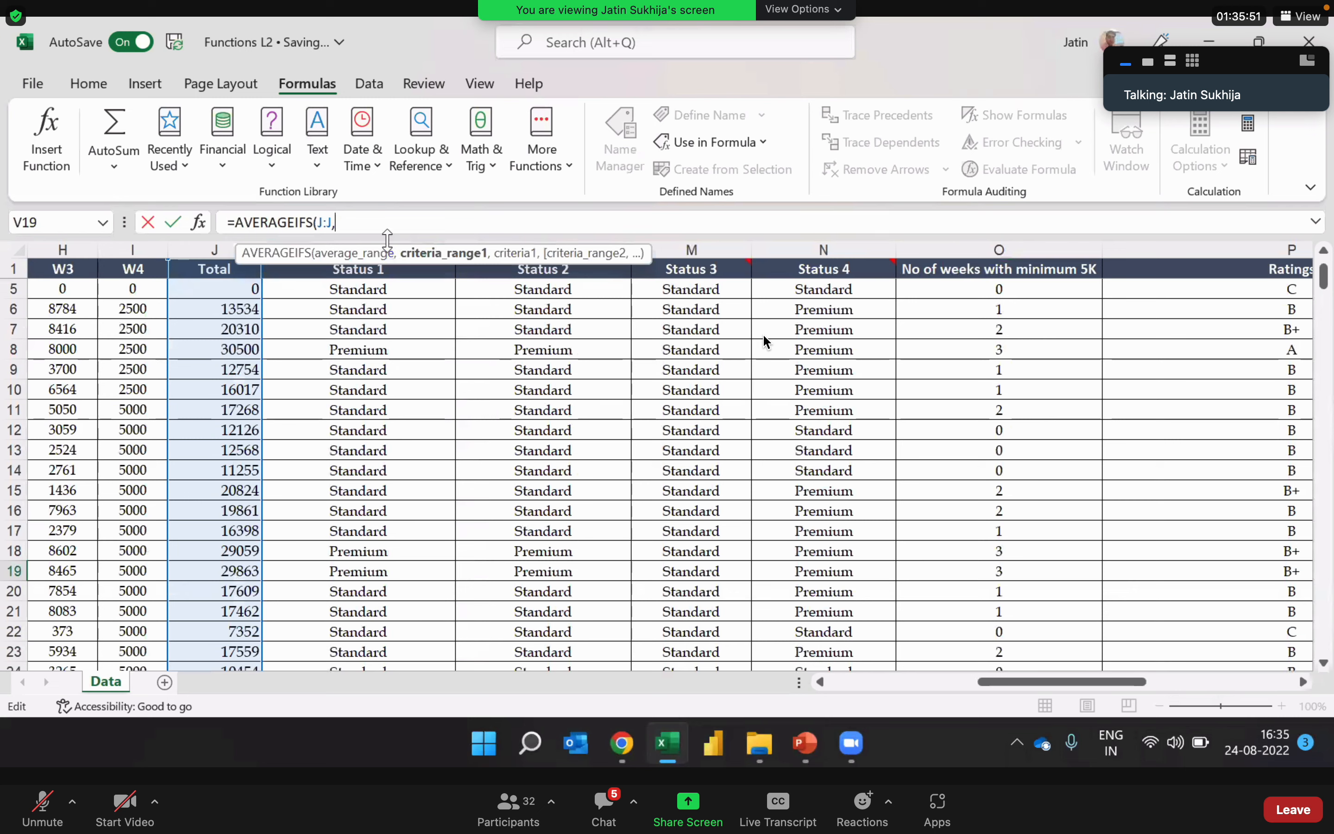
Step: Add the Status 1 column K:K with the criterion "Premium" as the first condition of the AVERAGEIFS formula in V19
left_click(389, 242)
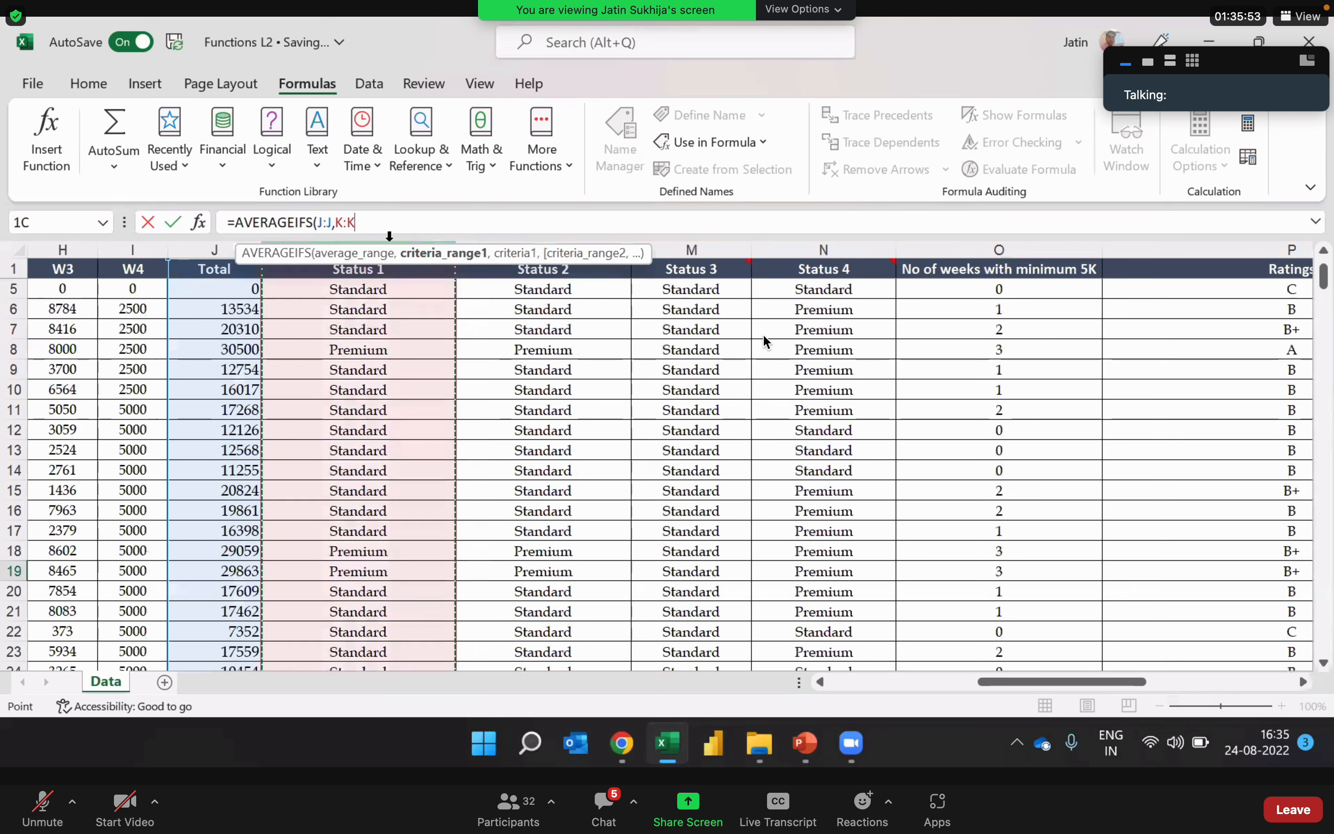
type(",")
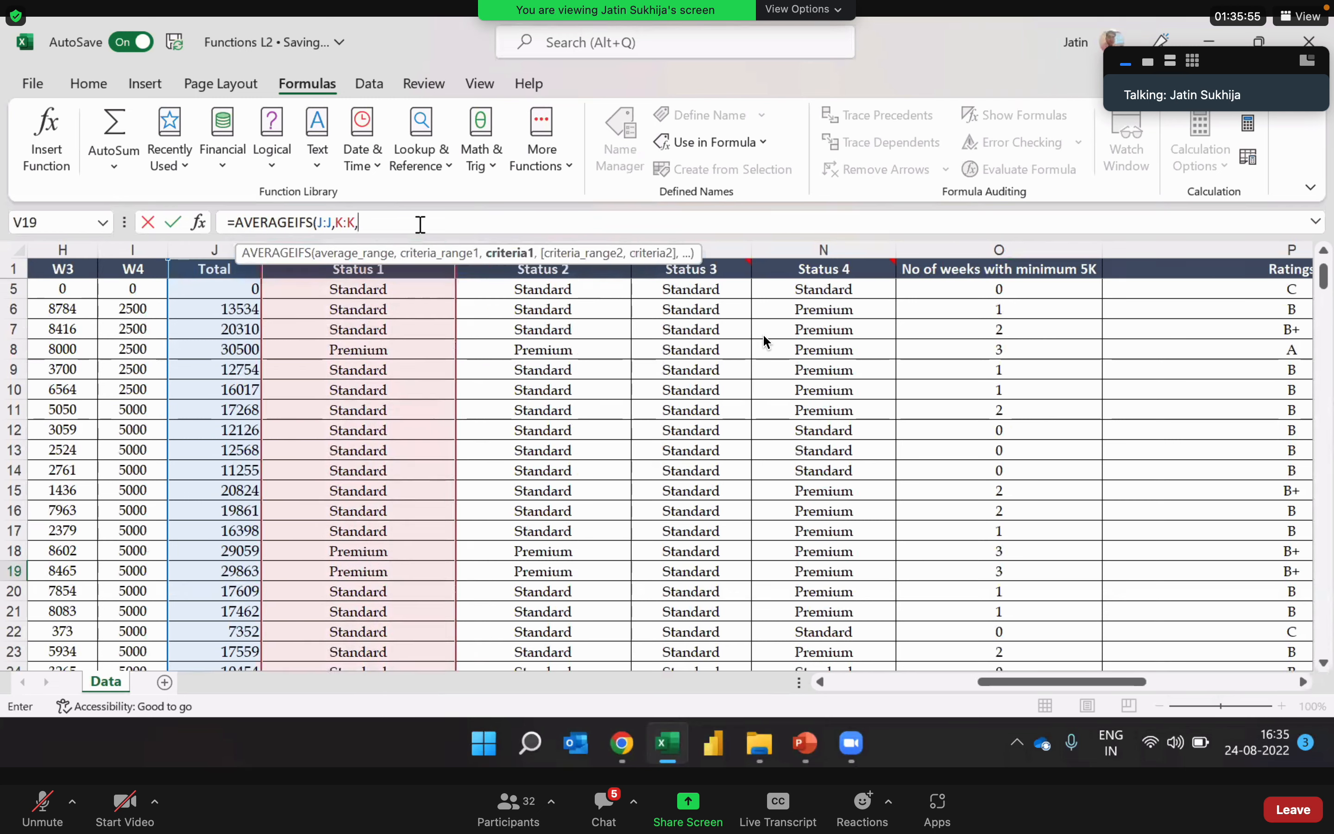
type("\"Premium\"")
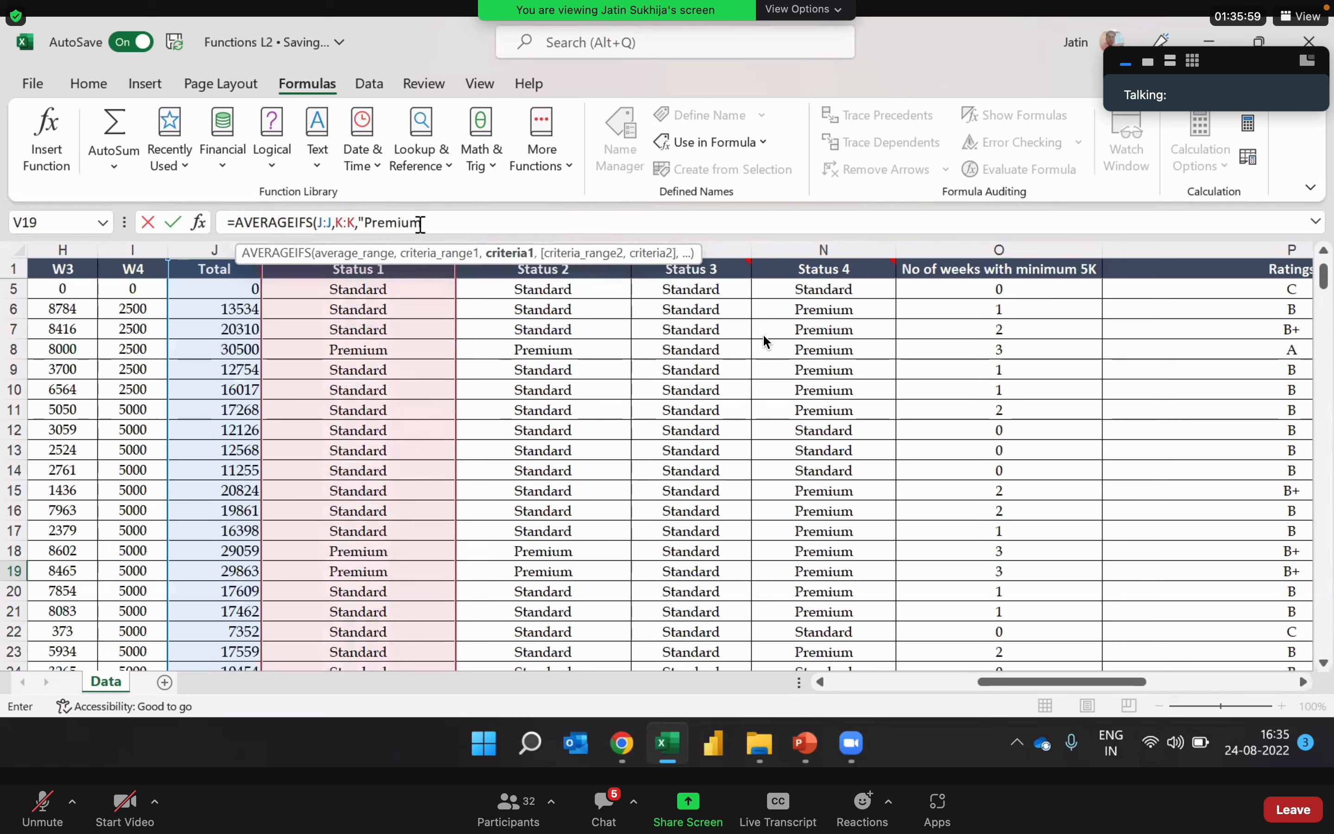
type(",")
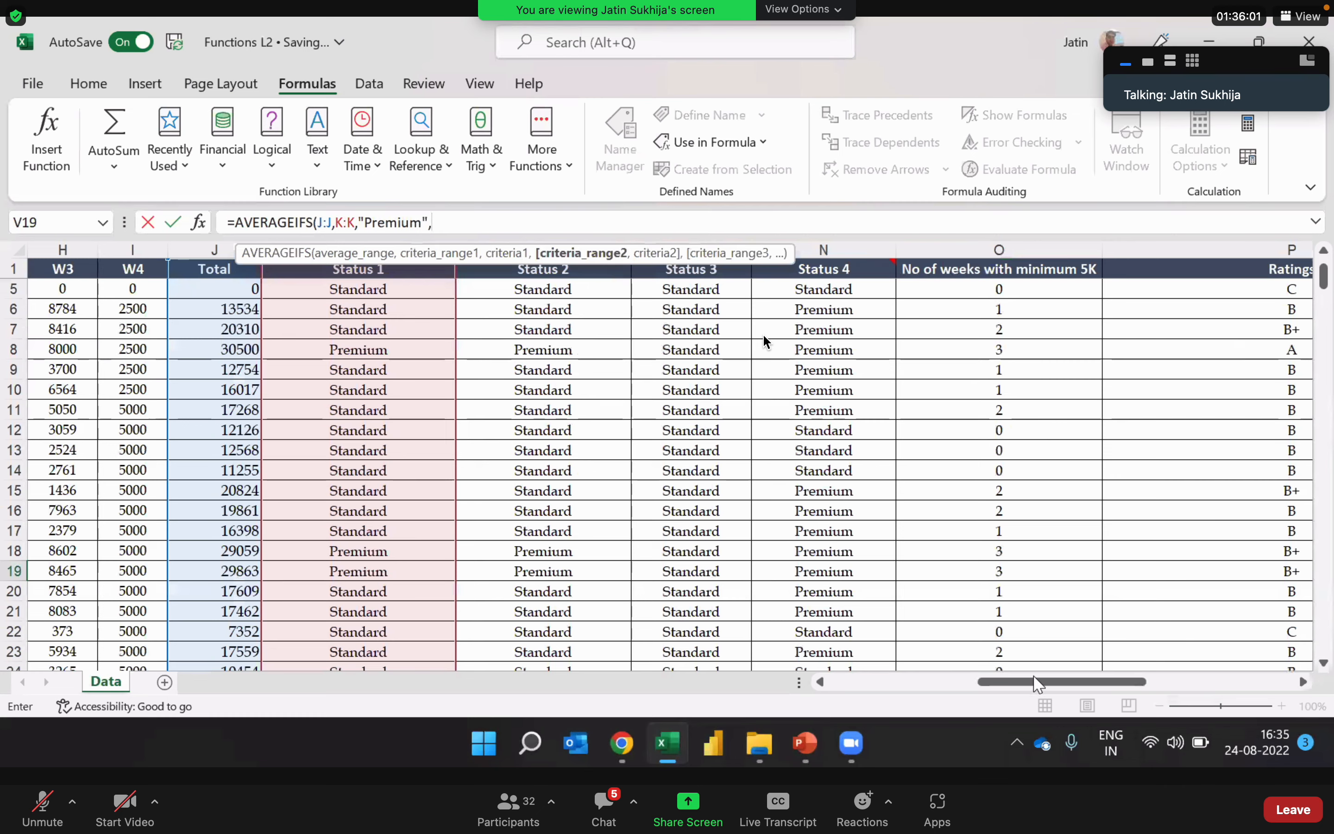
Step: Add the Locations column C:C with the criterion "Delhi" as the second condition and complete the AVERAGEIFS formula in V19
left_click_drag(1036, 685, 920, 690)
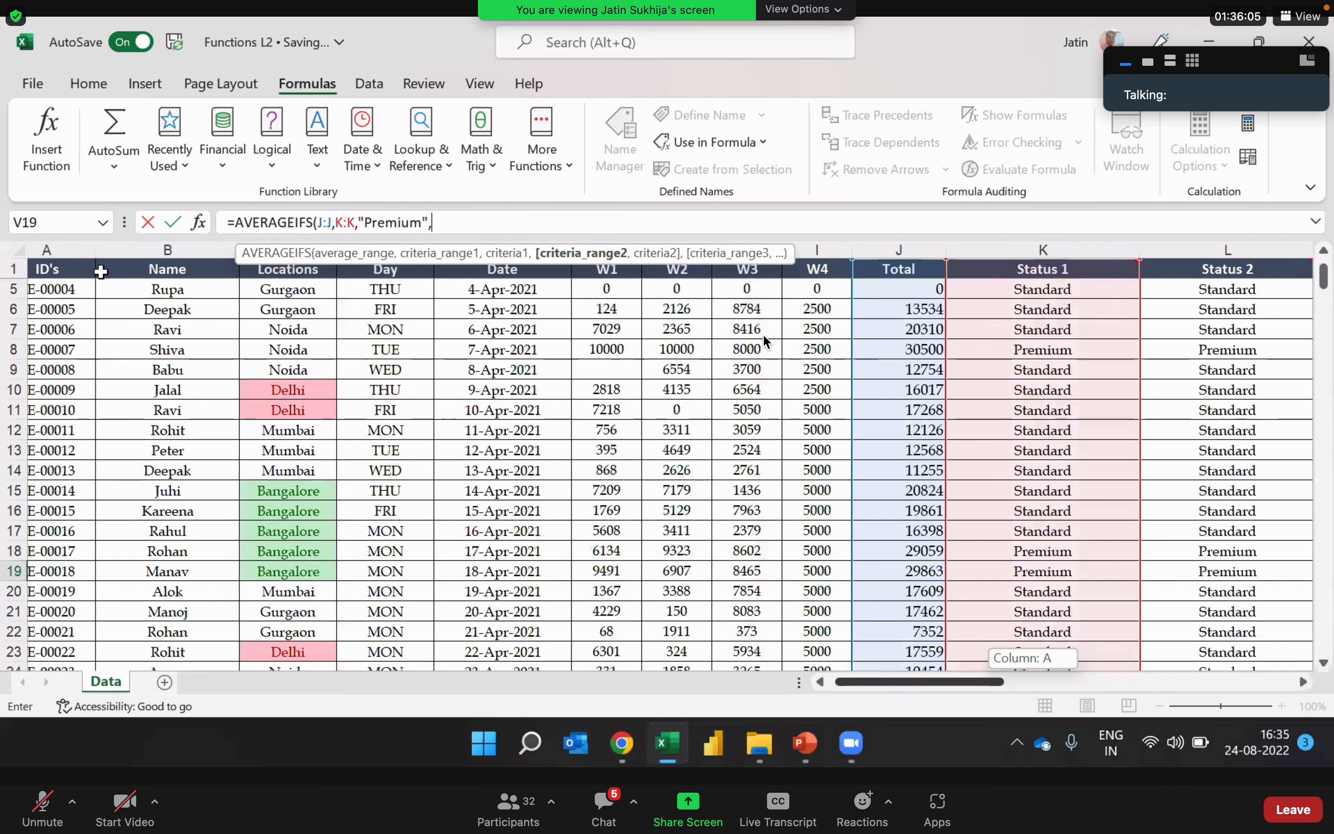
scroll(97, 249, "right", 2)
scroll(606, 230, "left", 1)
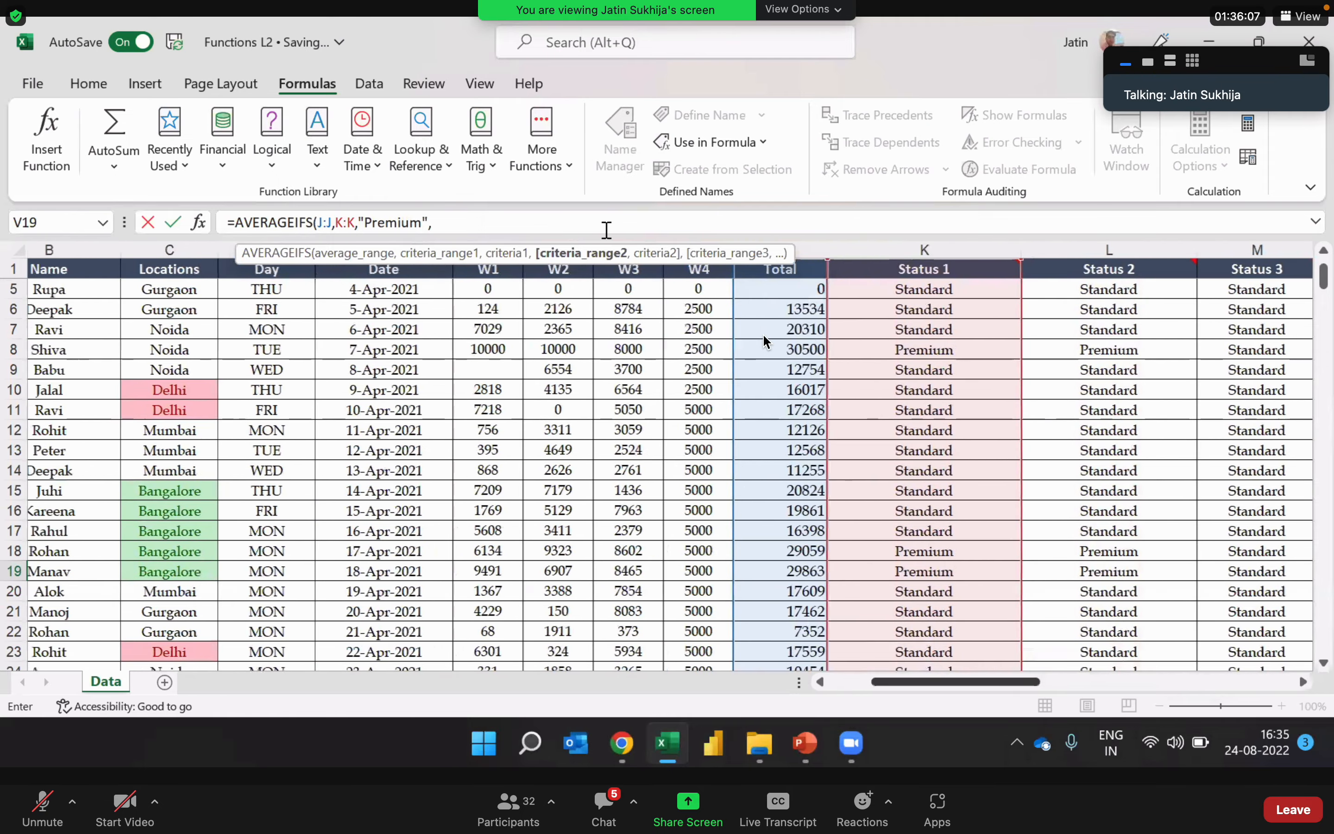
scroll(606, 229, "right", 2)
type("C:C,")
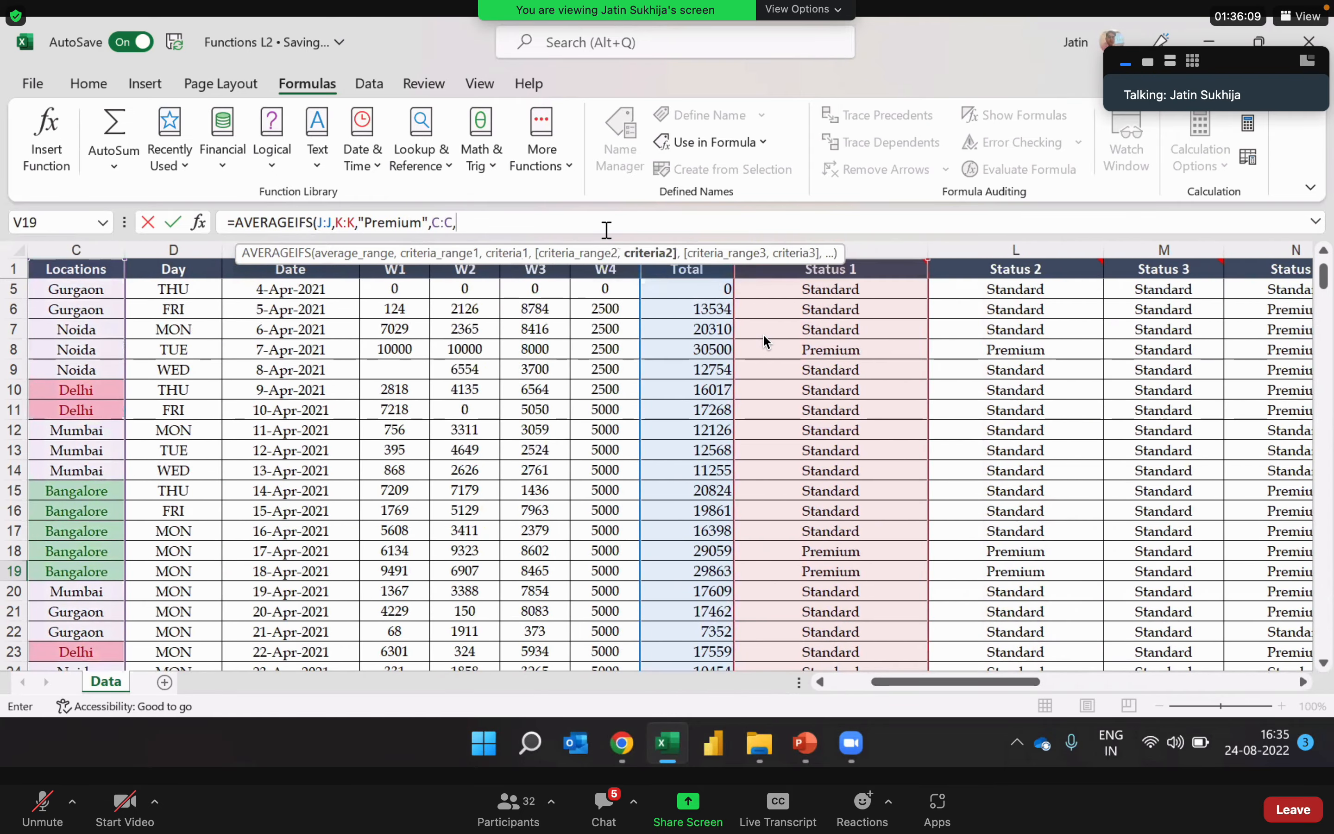
type("\"Delhi\"")
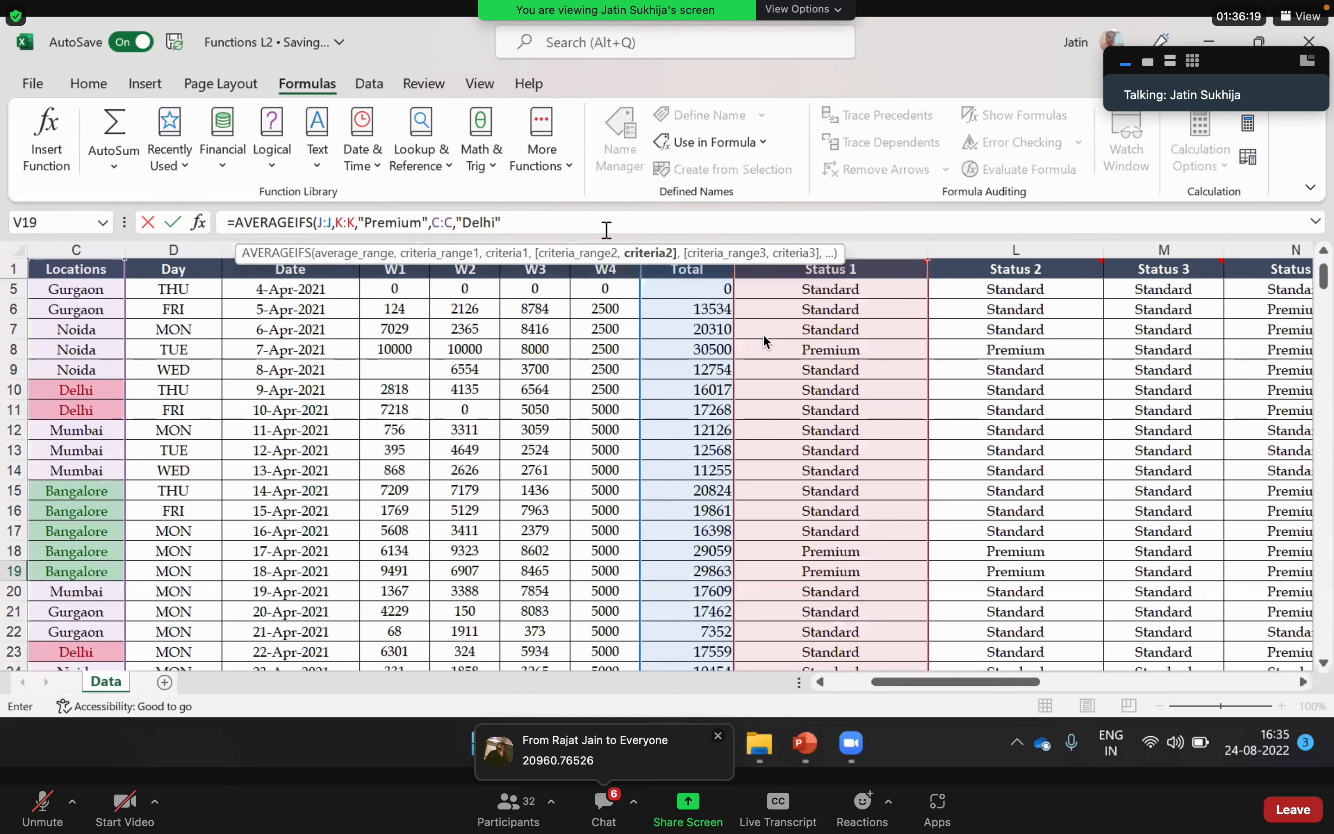
key("Return")
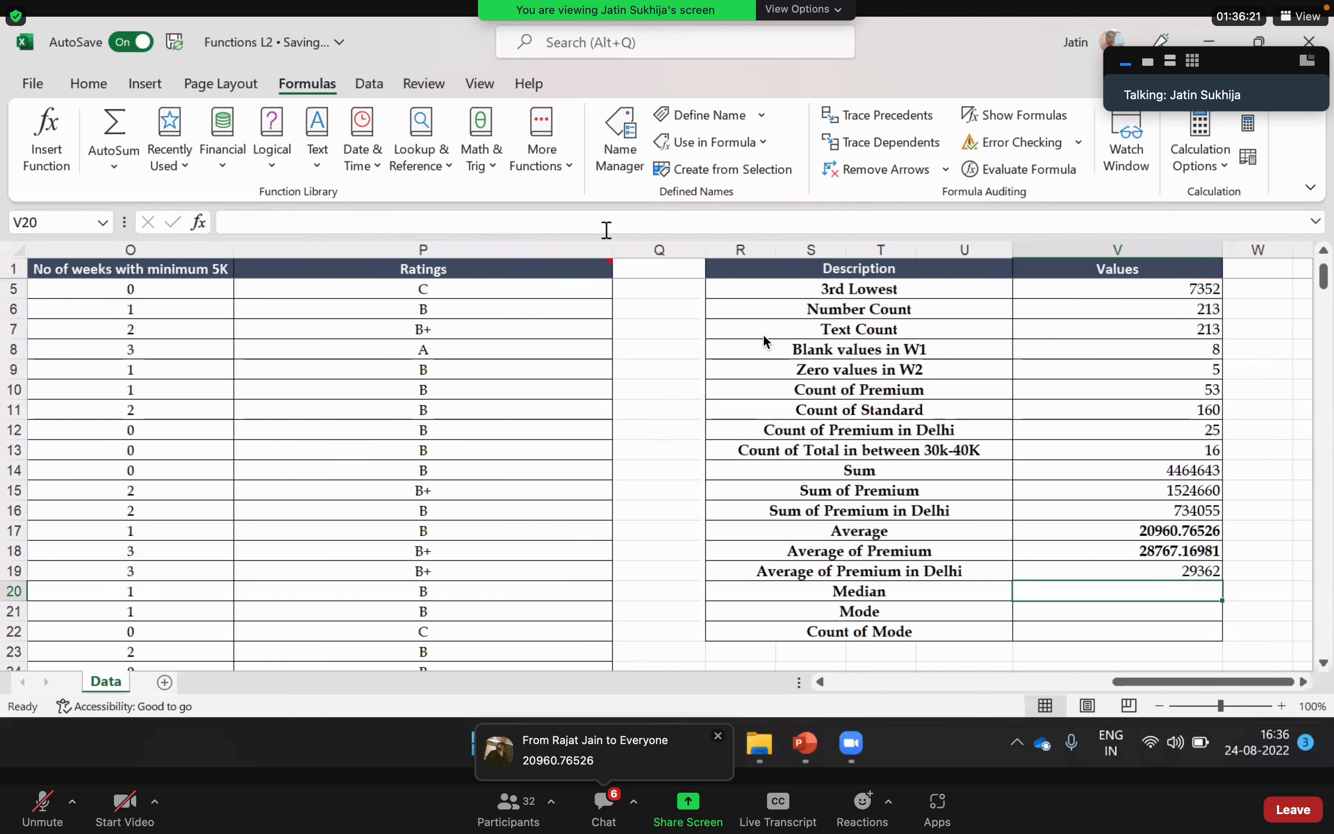
key("Up")
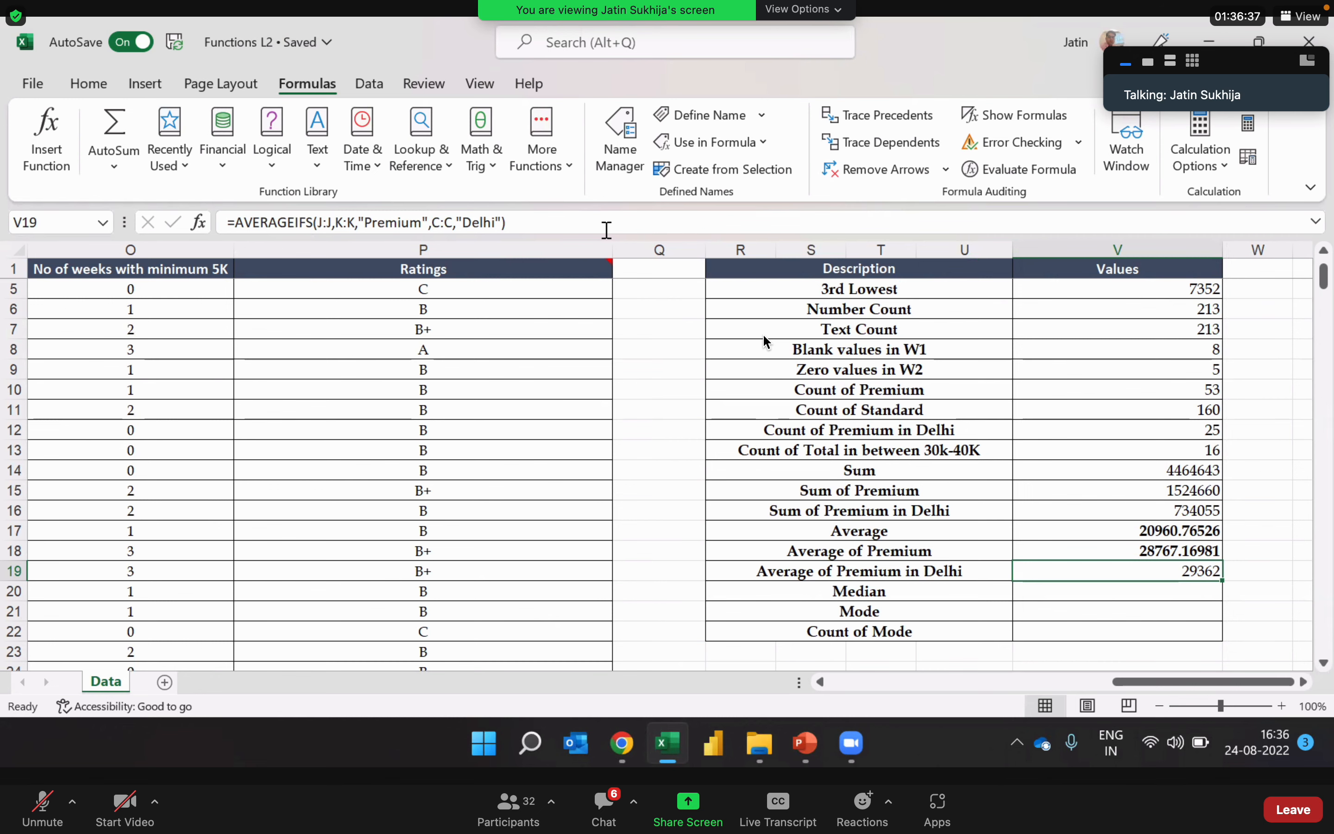
Step: Remove the bold formatting from the Average and Average of Premium values in V17:V18
key("Right")
key("Right")
key("Left")
key("Left")
key("Left")
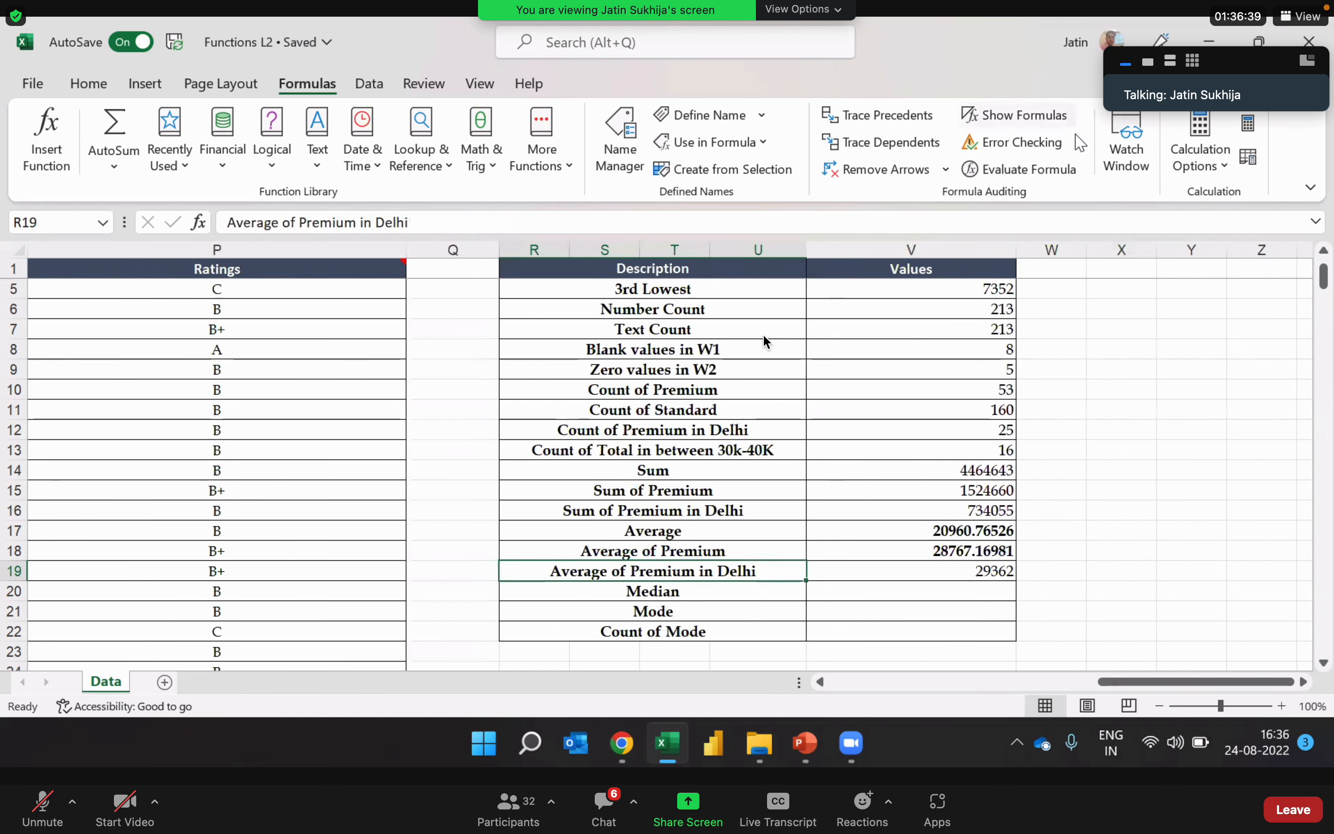
left_click(928, 535)
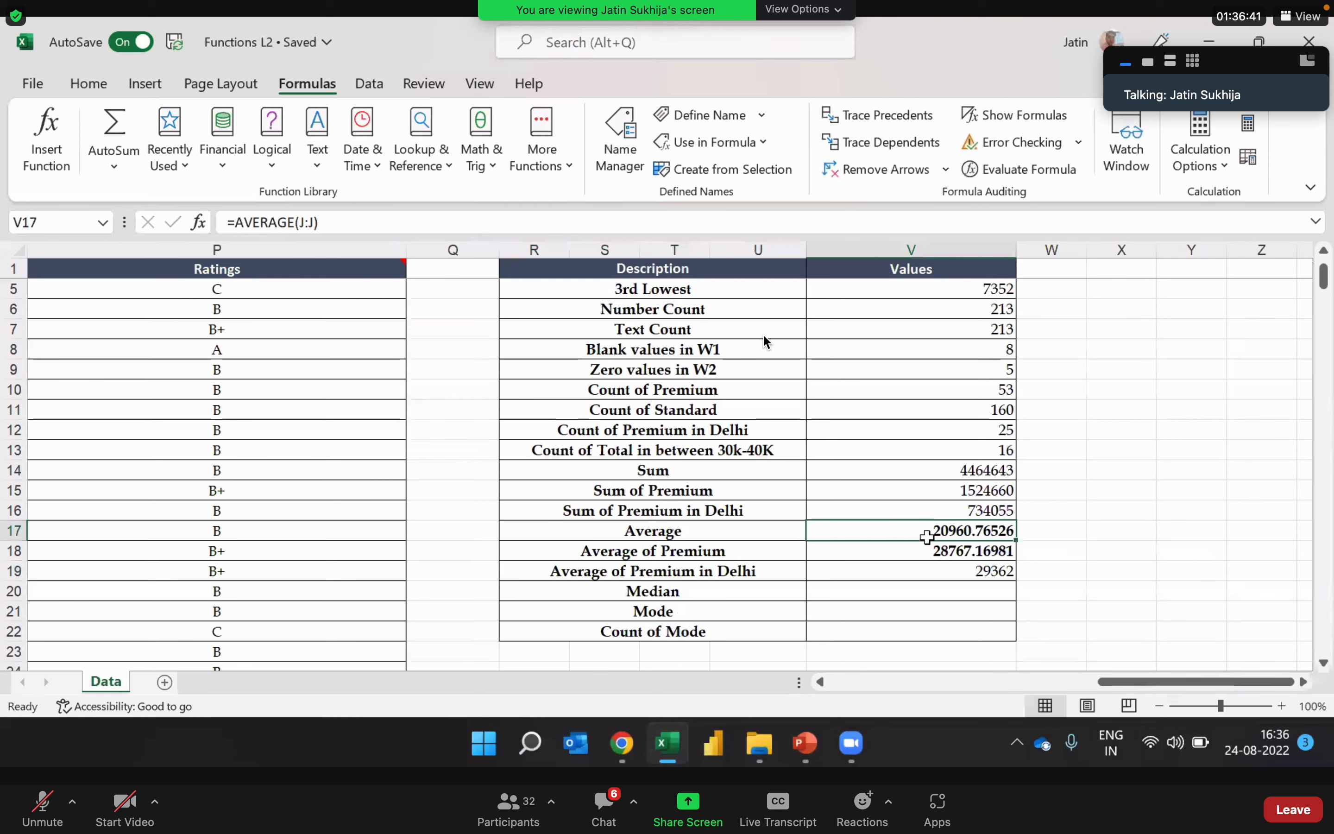
left_click_drag(928, 535, 929, 553)
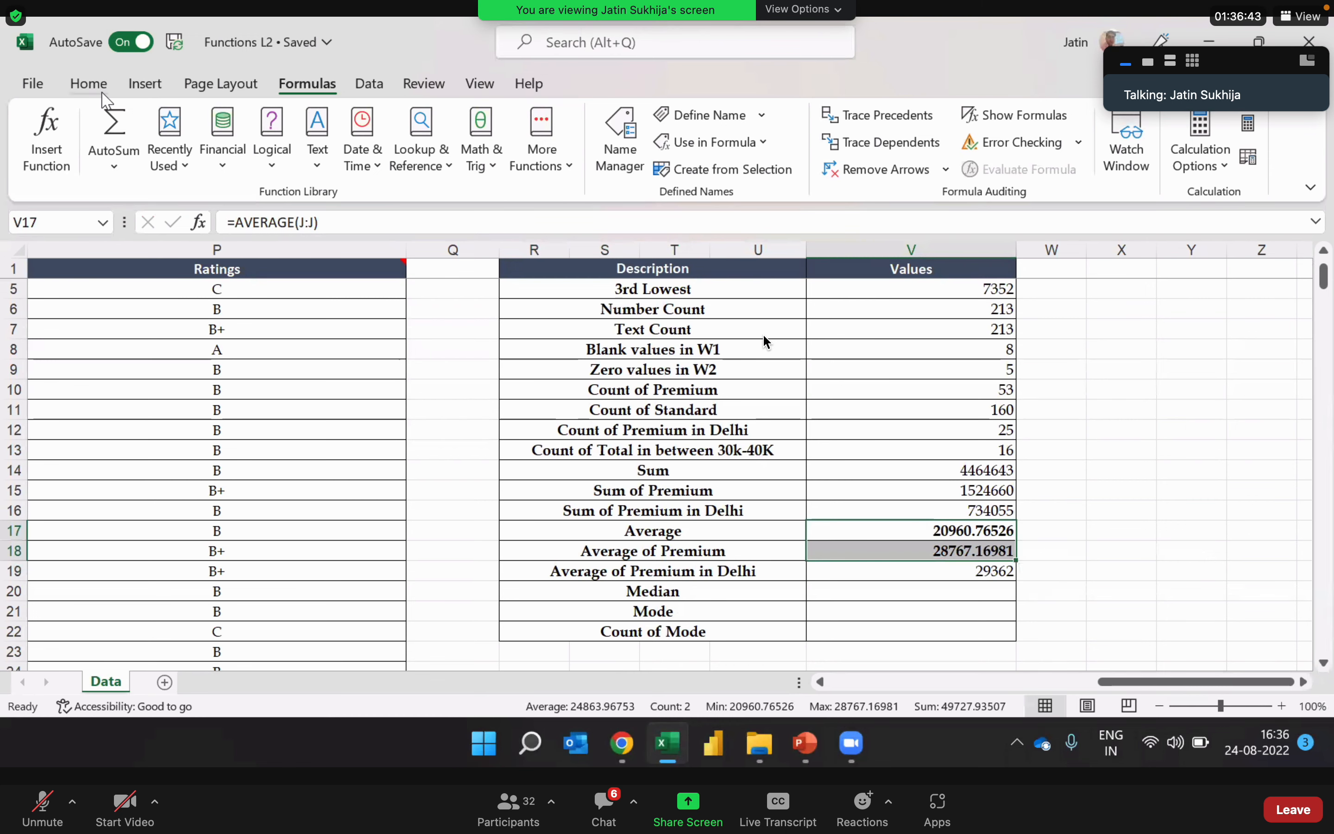
left_click(89, 84)
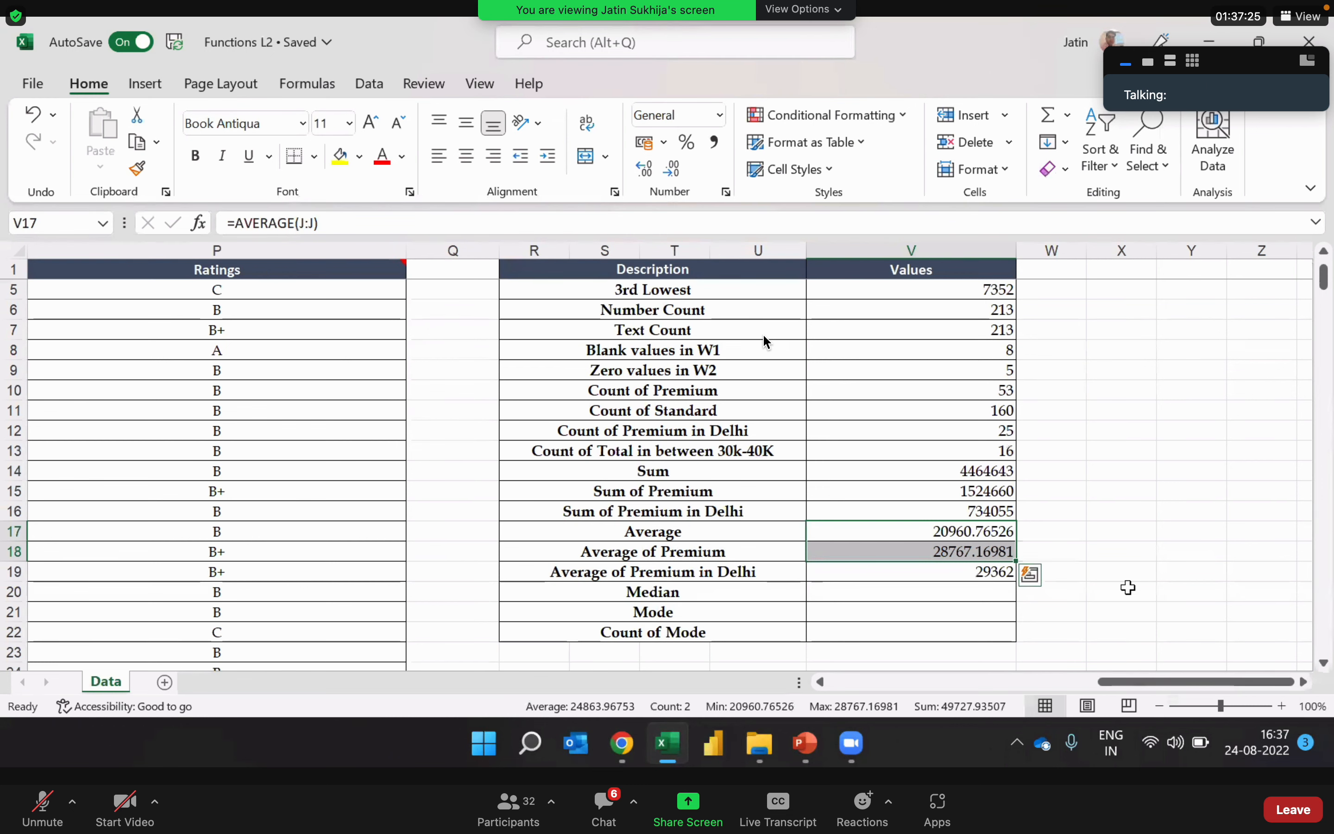
Step: Start a MEDIAN formula in V20 beside the Median description
key("Return")
key("Return")
key("Return")
key("Down")
key("Down")
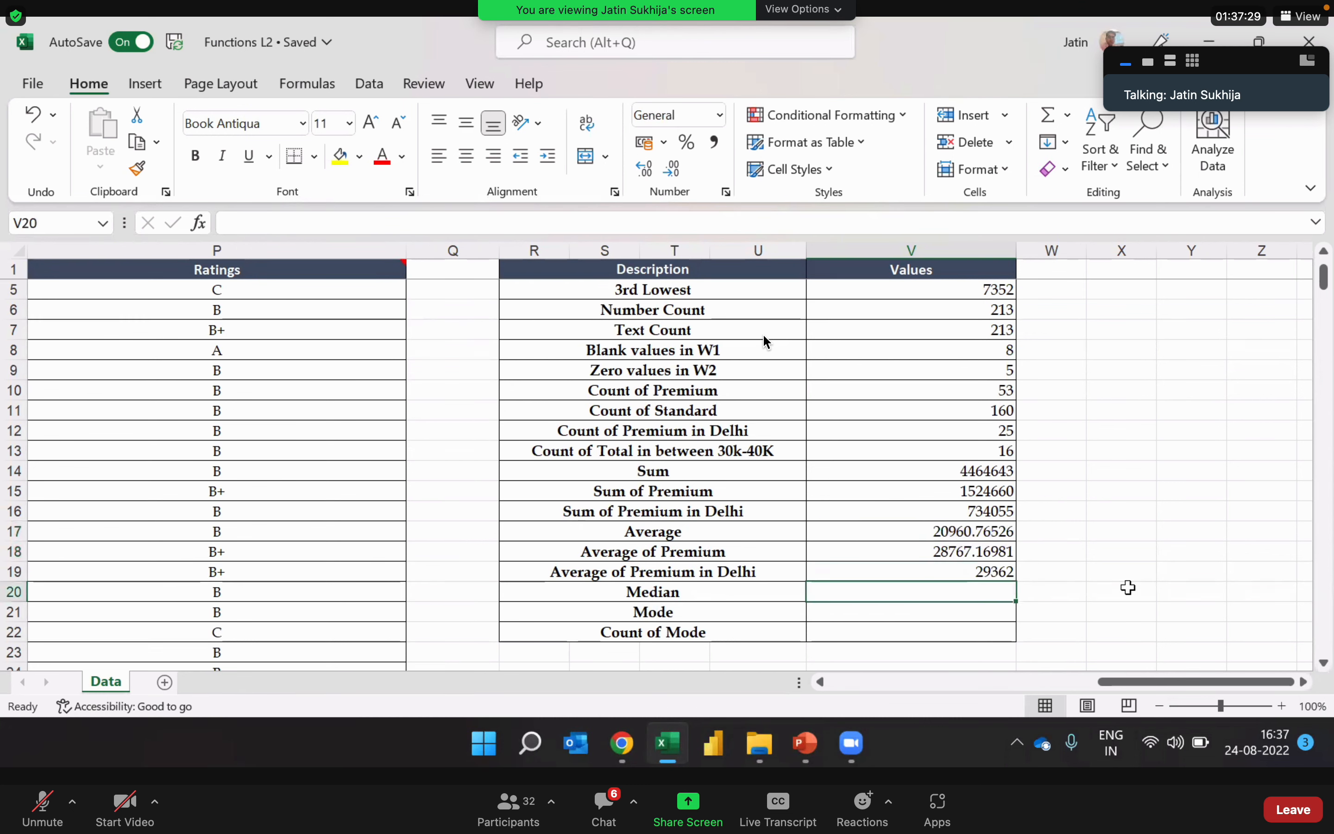
key("Left")
key("Right")
type("=meid")
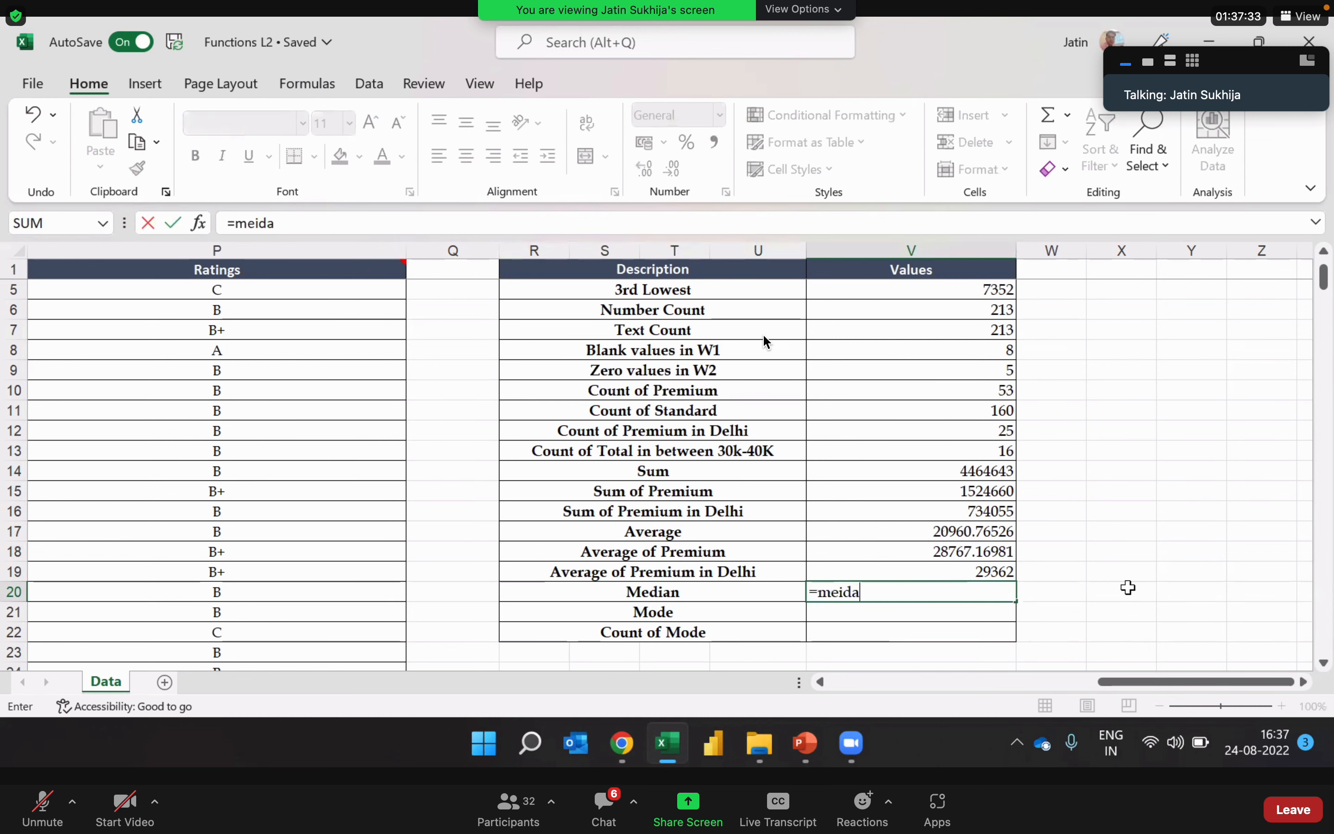
key("BackSpace")
key("BackSpace")
type("dian")
key("Tab")
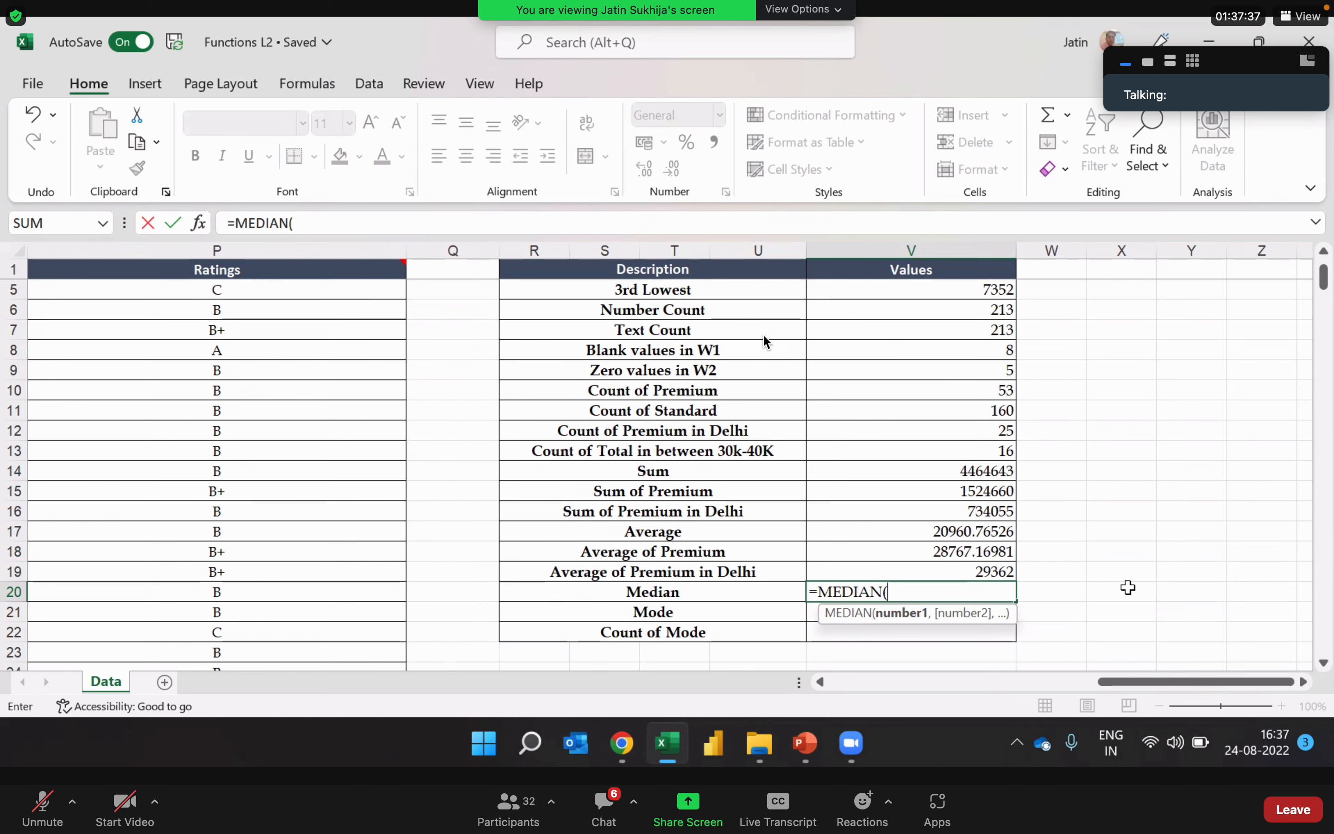
Step: Use the entire Total column J:J as the argument and complete the MEDIAN formula in V20
left_click_drag(1210, 683, 1075, 682)
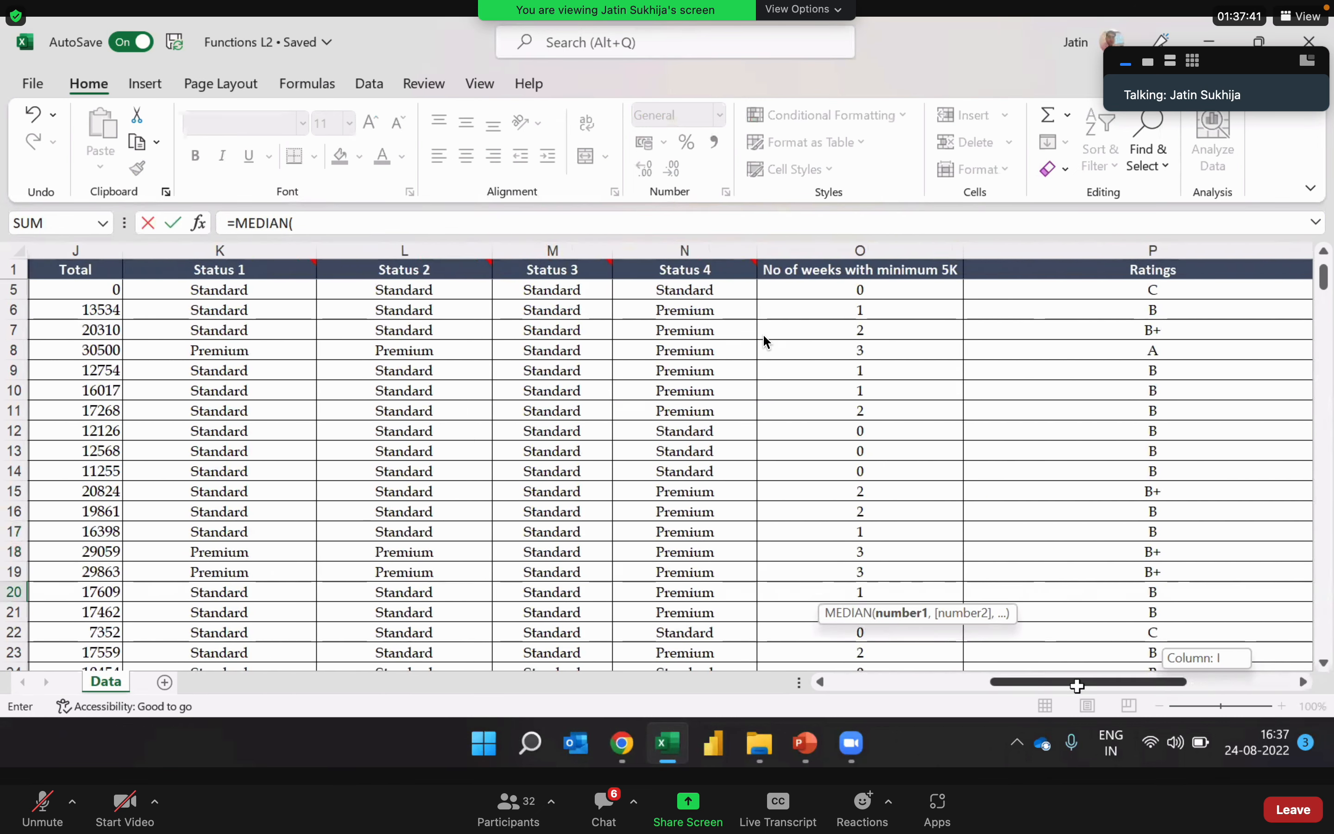
left_click(82, 251)
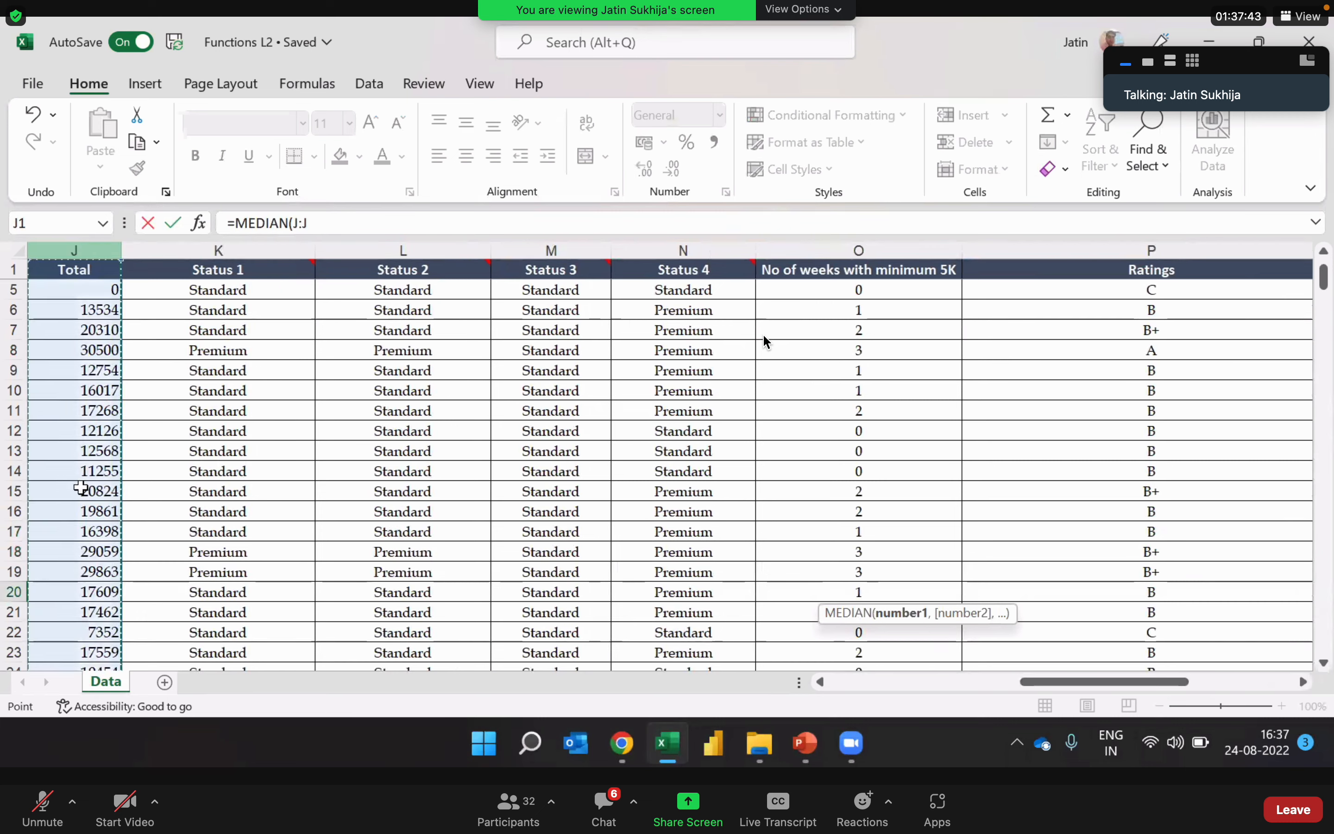
left_click(333, 223)
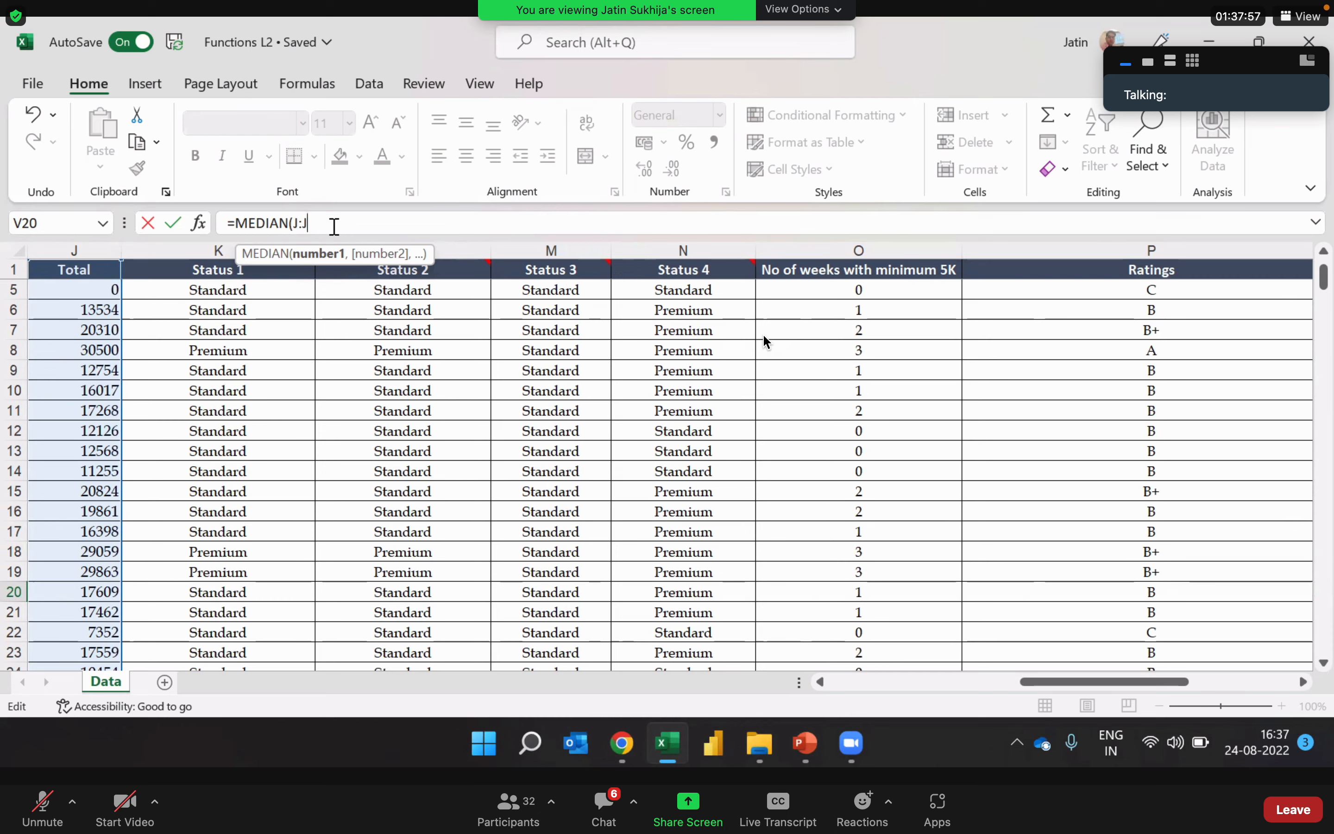
key("Return")
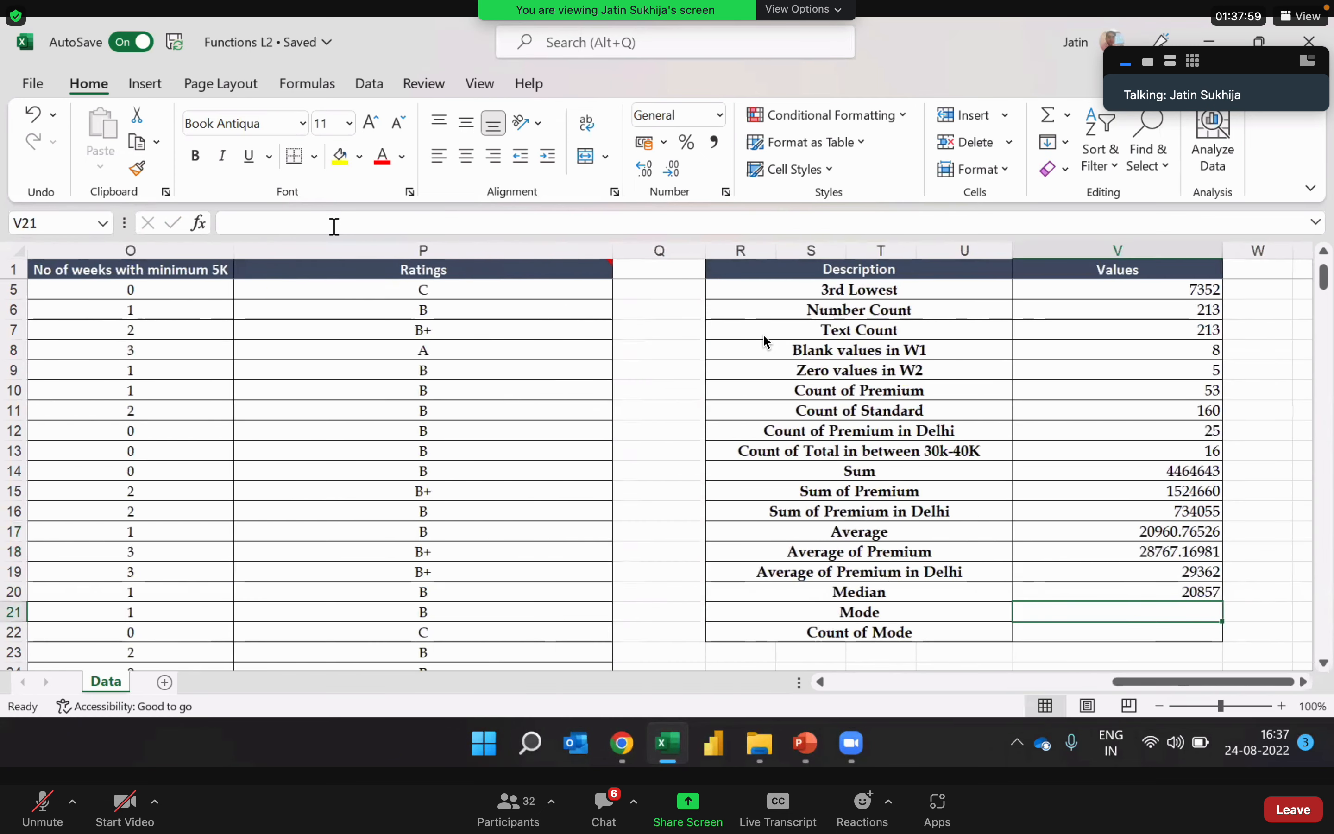
key("Up")
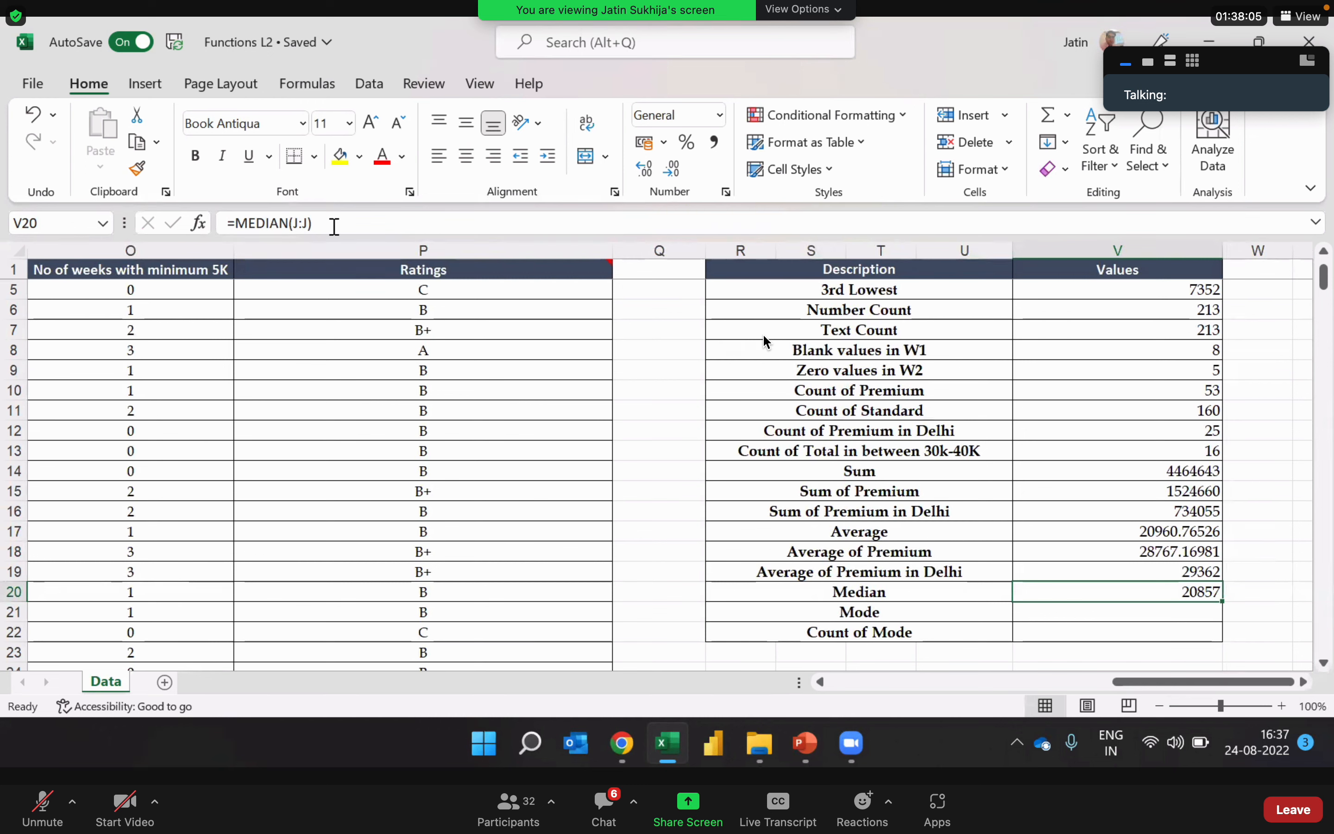
Step: Select all values in the Total column from J2 to J214 to examine the data the median is taken from
key("Left")
key("Left")
key("Left")
key("Left")
key("Left")
key("Left")
key("Left")
key("Left")
key("Left")
key("Left")
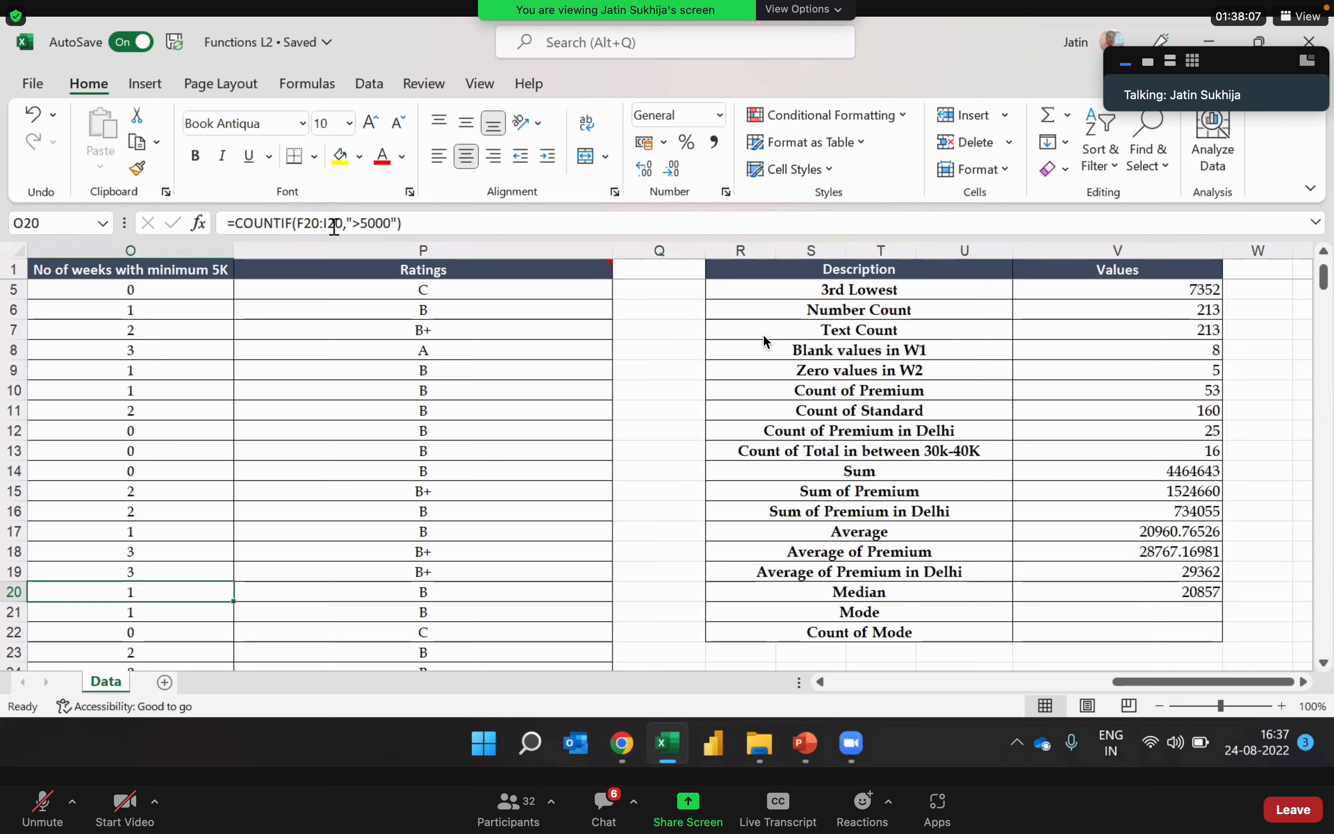
key("Left")
key("Left")
key("Right")
key("Right")
key("Right")
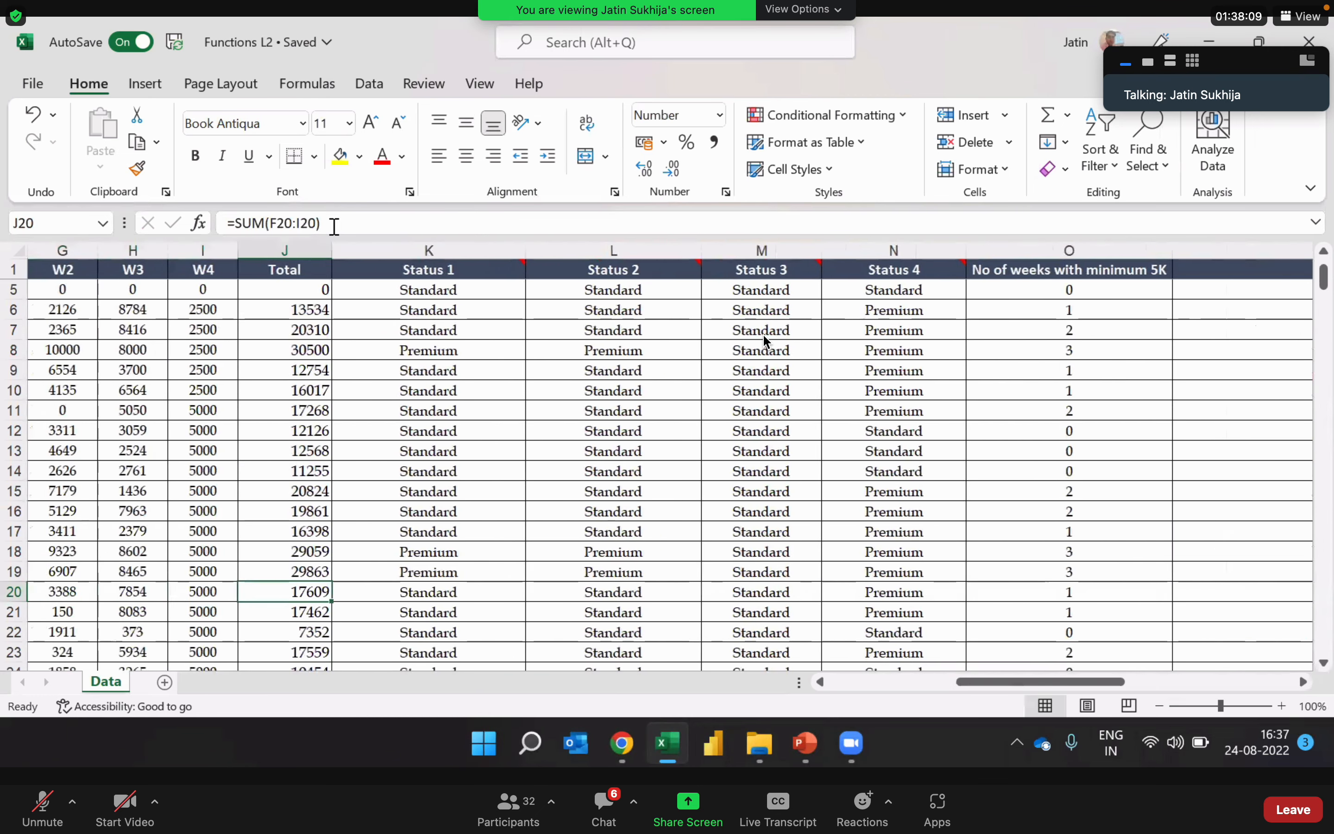
key("ctrl+Up")
key("Down")
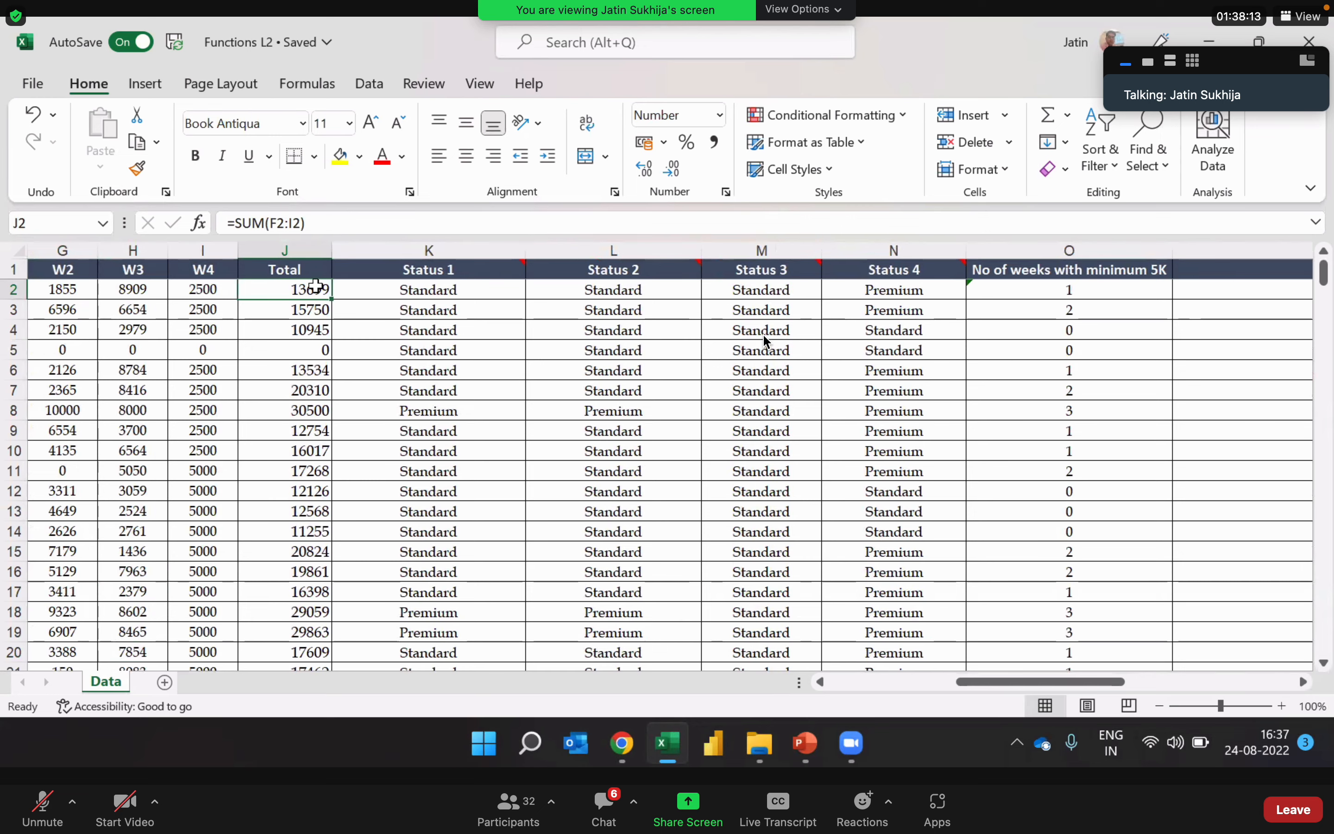
key("ctrl+shift+Down")
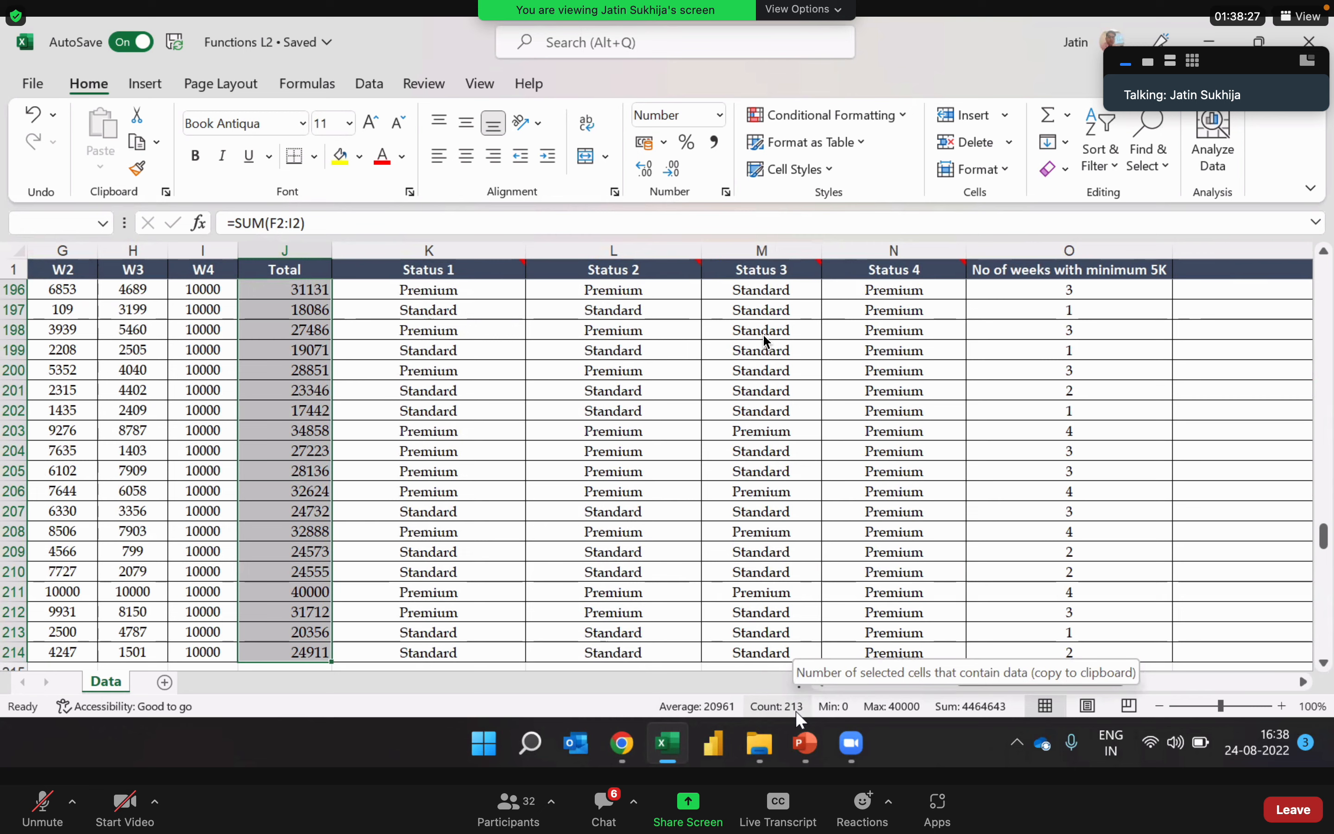
Step: Go back to the Values summary table and look over its last rows, Median, Mode and Count of Mode
left_click(1239, 553)
key("ctrl+Right")
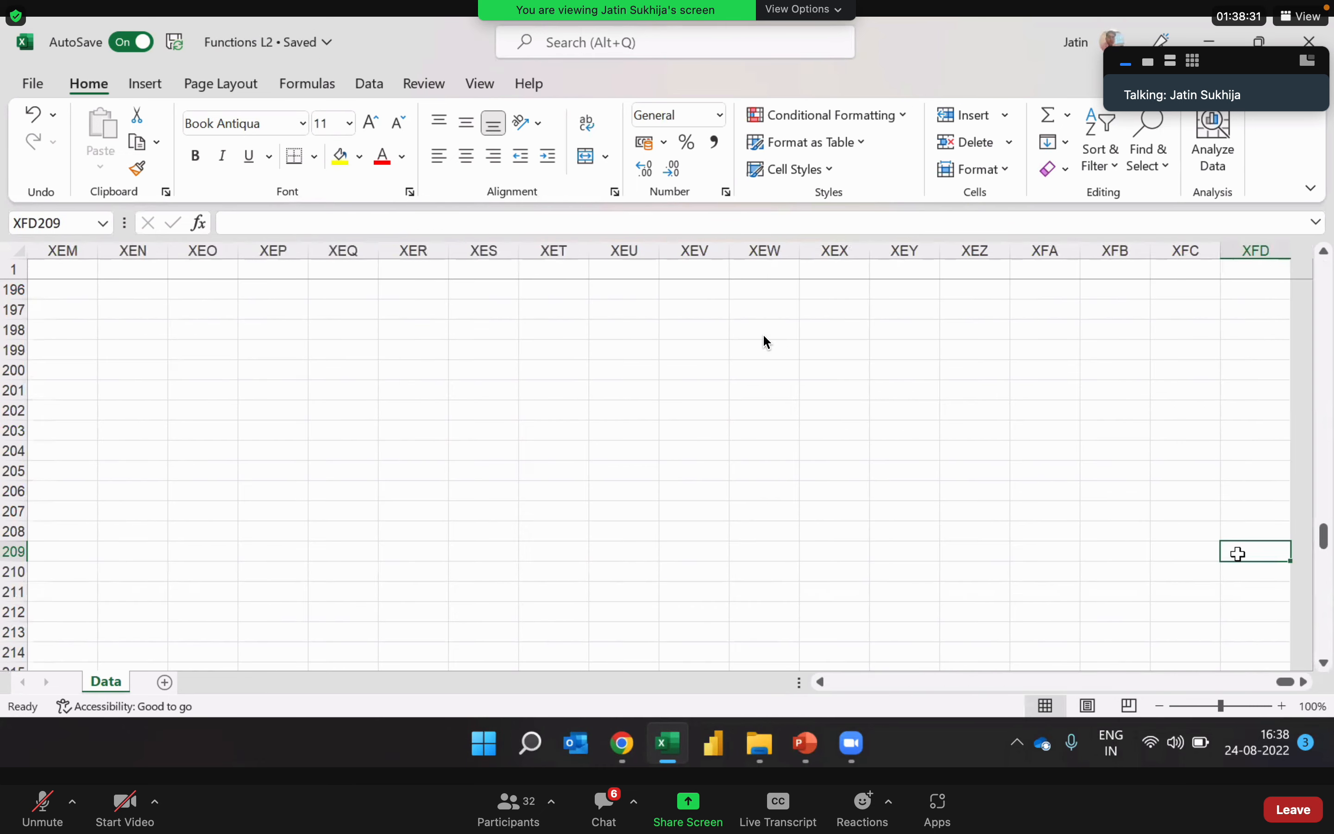
key("Left")
key("ctrl+Left")
key("Left")
key("Right")
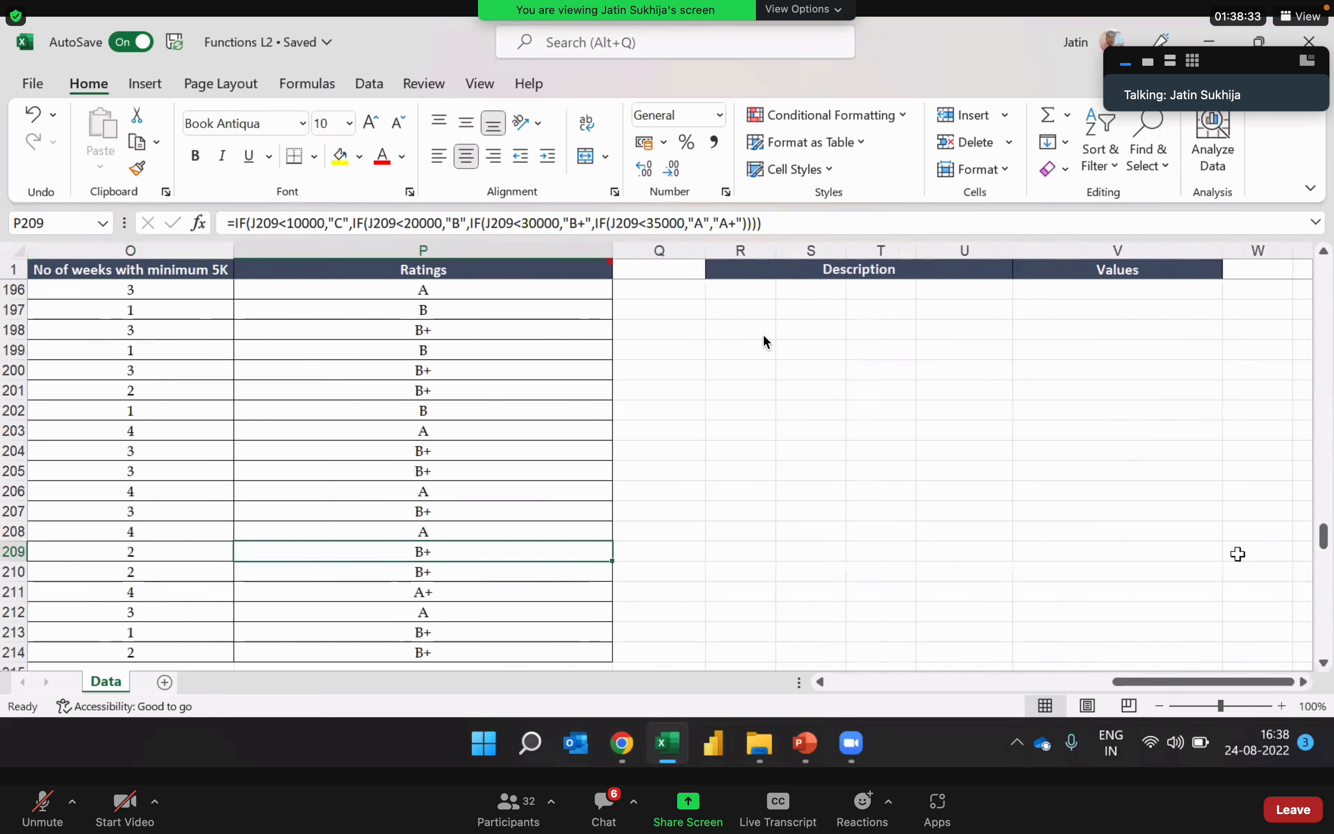
key("ctrl+Up")
key("Right")
key("Right")
key("Right")
key("Down")
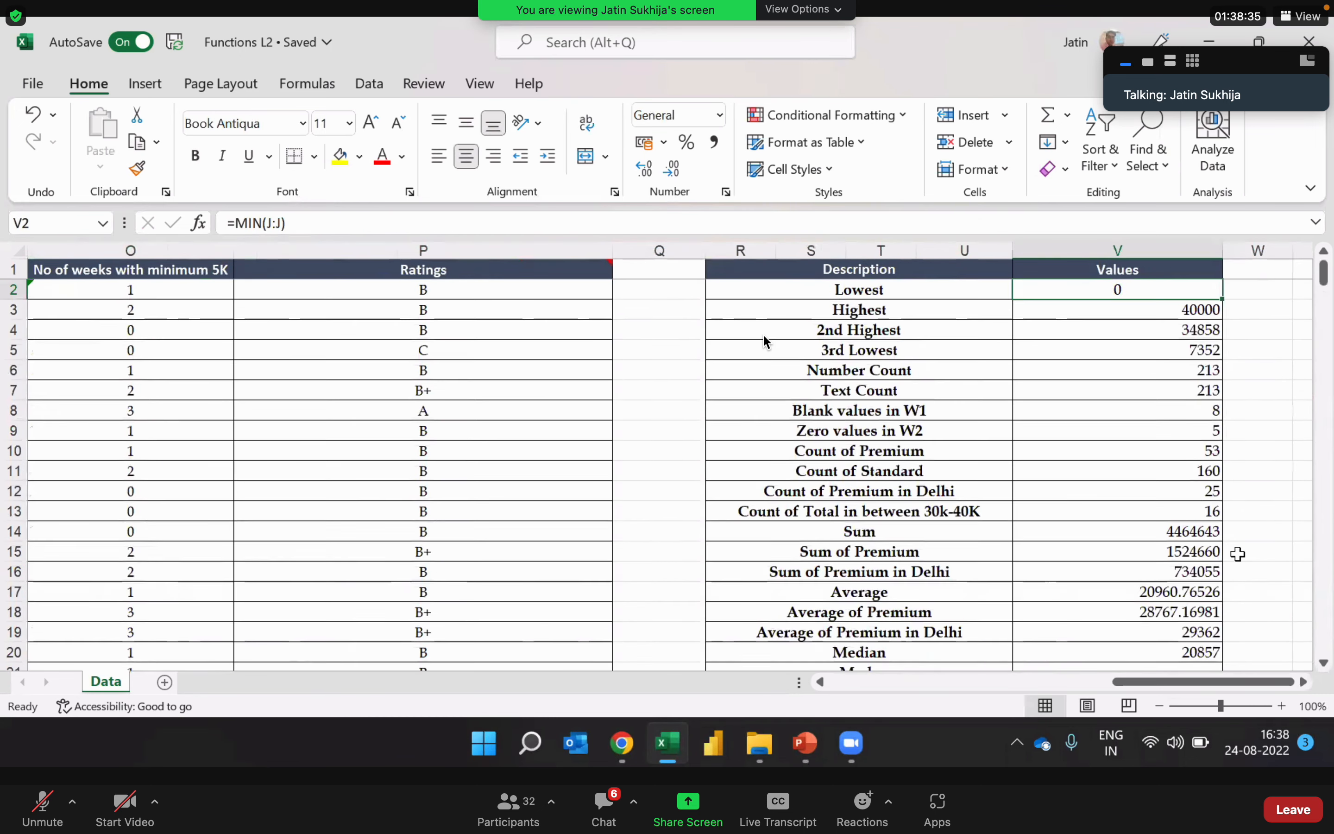
key("Right")
key("ctrl+Down")
key("ctrl+Up")
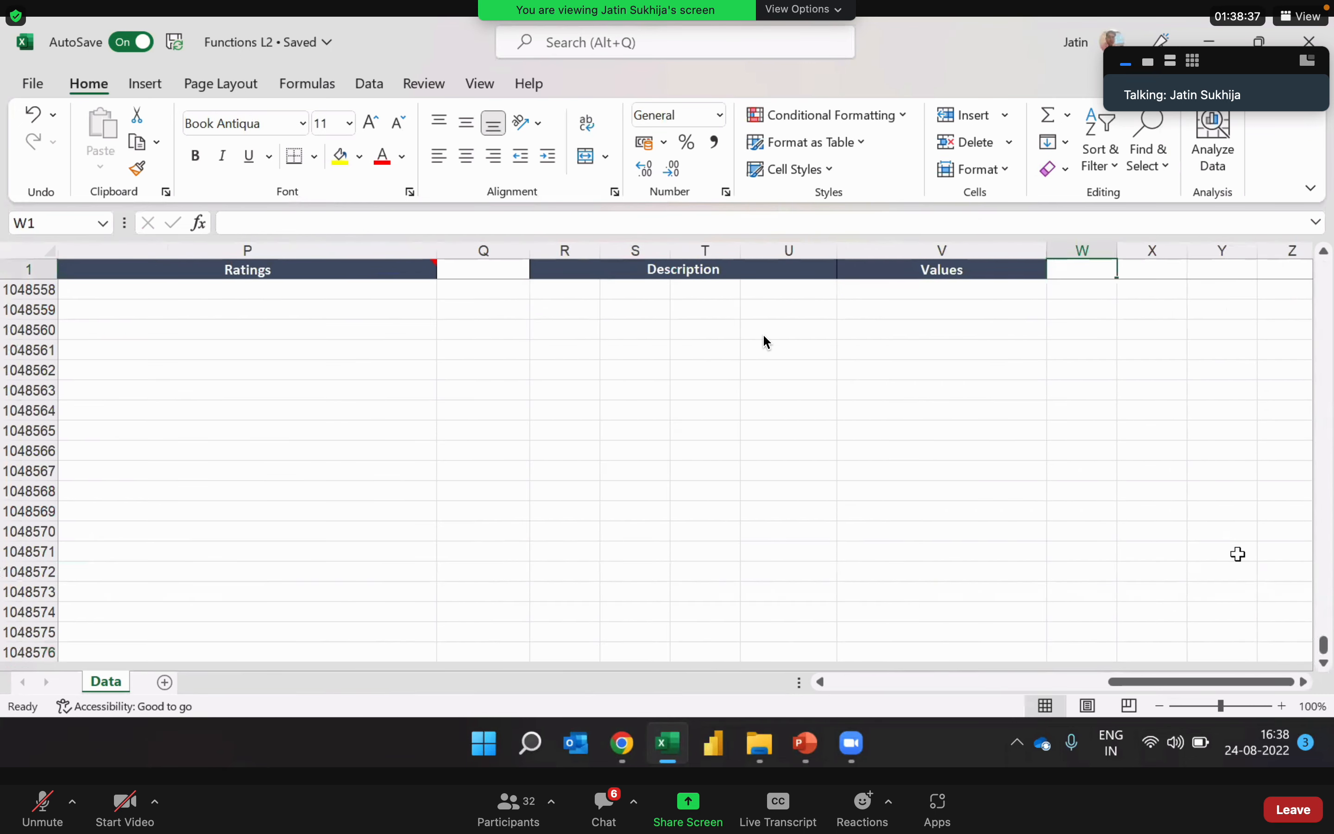
key("Left")
key("Down")
key("Down")
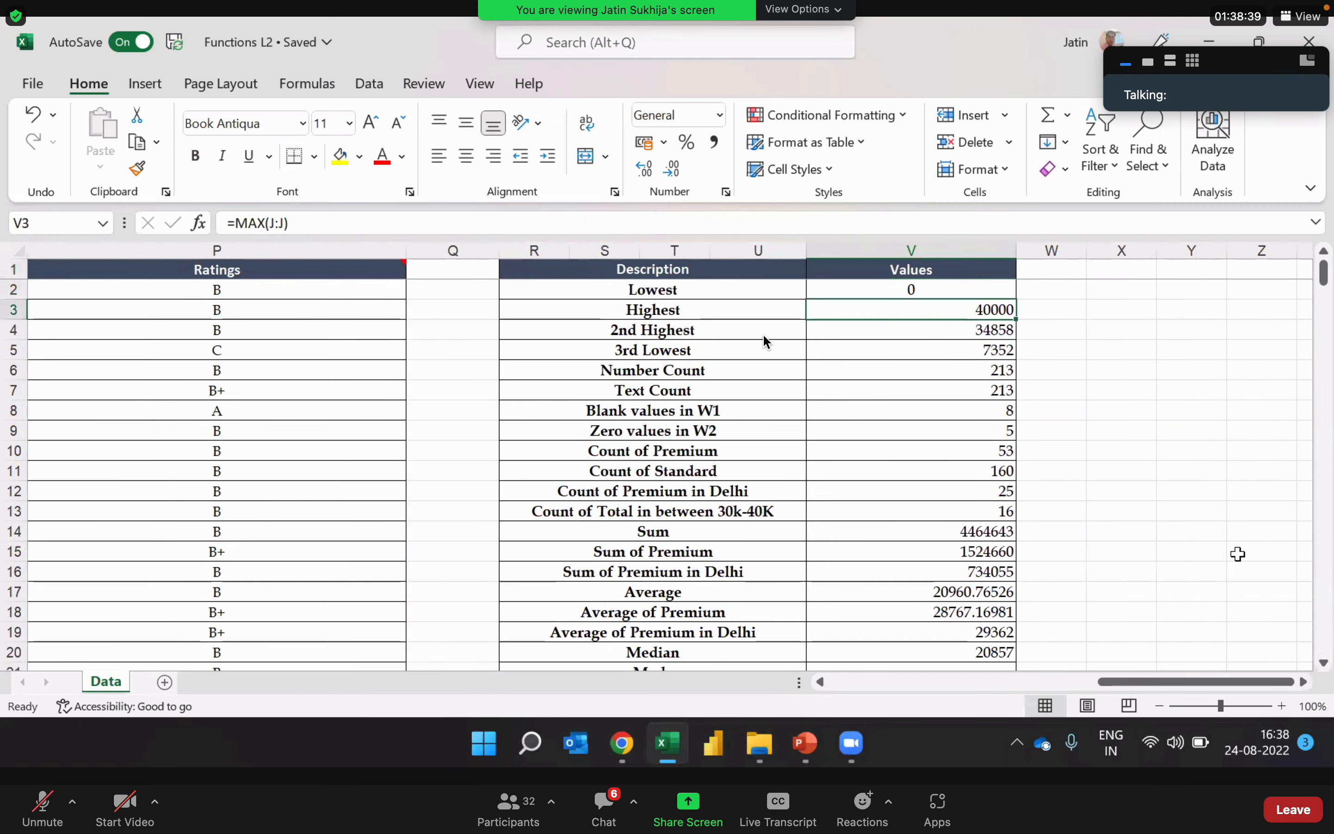
key("ctrl+Down")
key("Down")
key("Down")
key("Down")
key("Up")
key("Up")
key("Up")
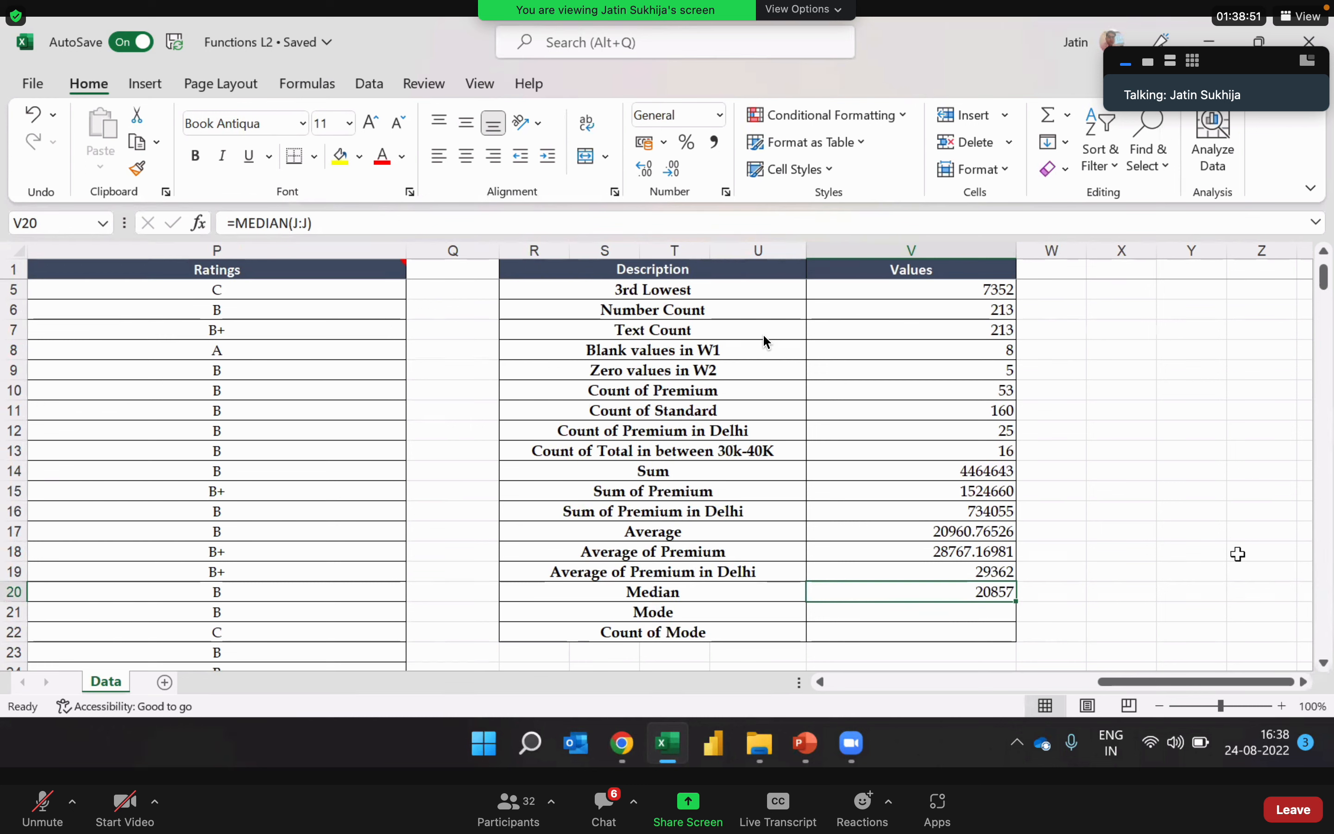
Step: Start a MODE formula in V21 beside the Mode description
key("Down")
type("=")
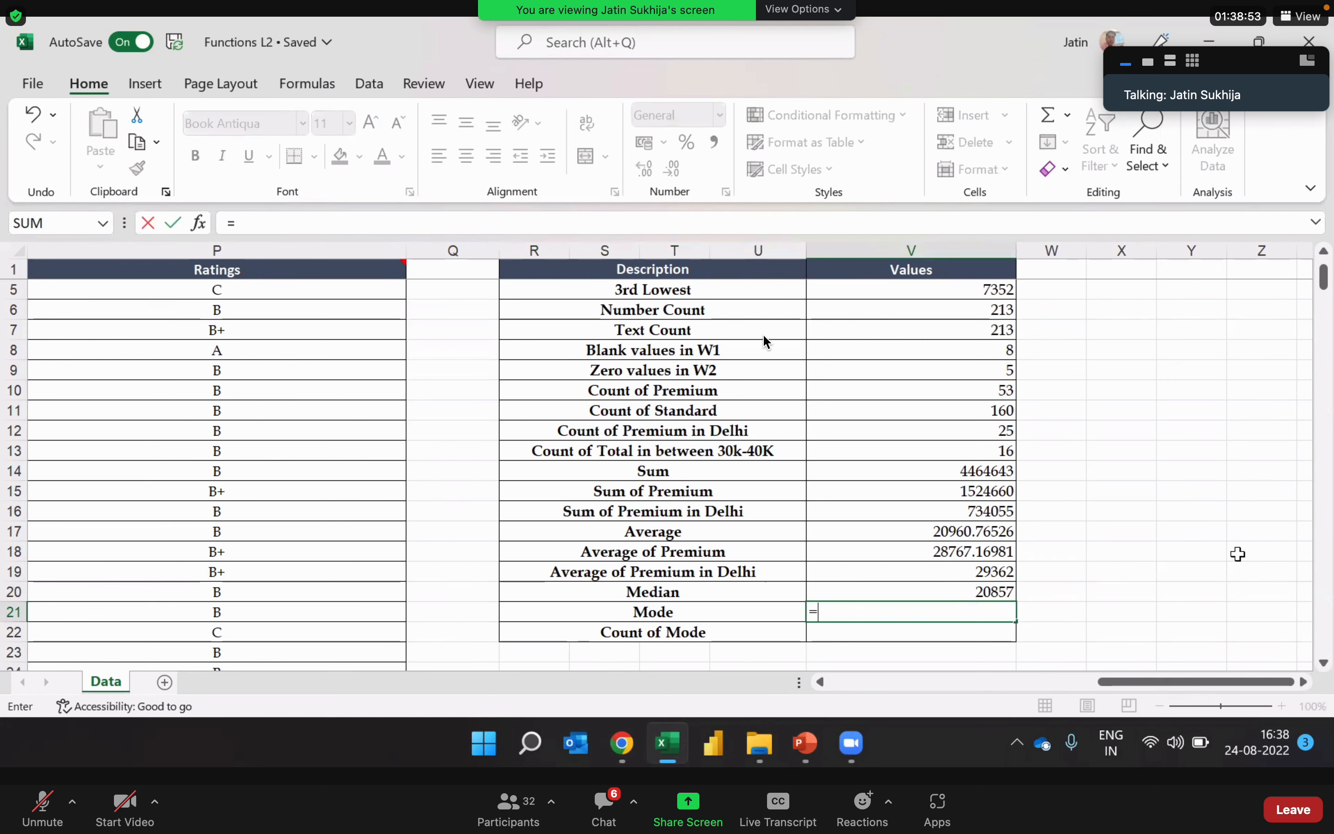
type("mode")
key("Down")
key("Down")
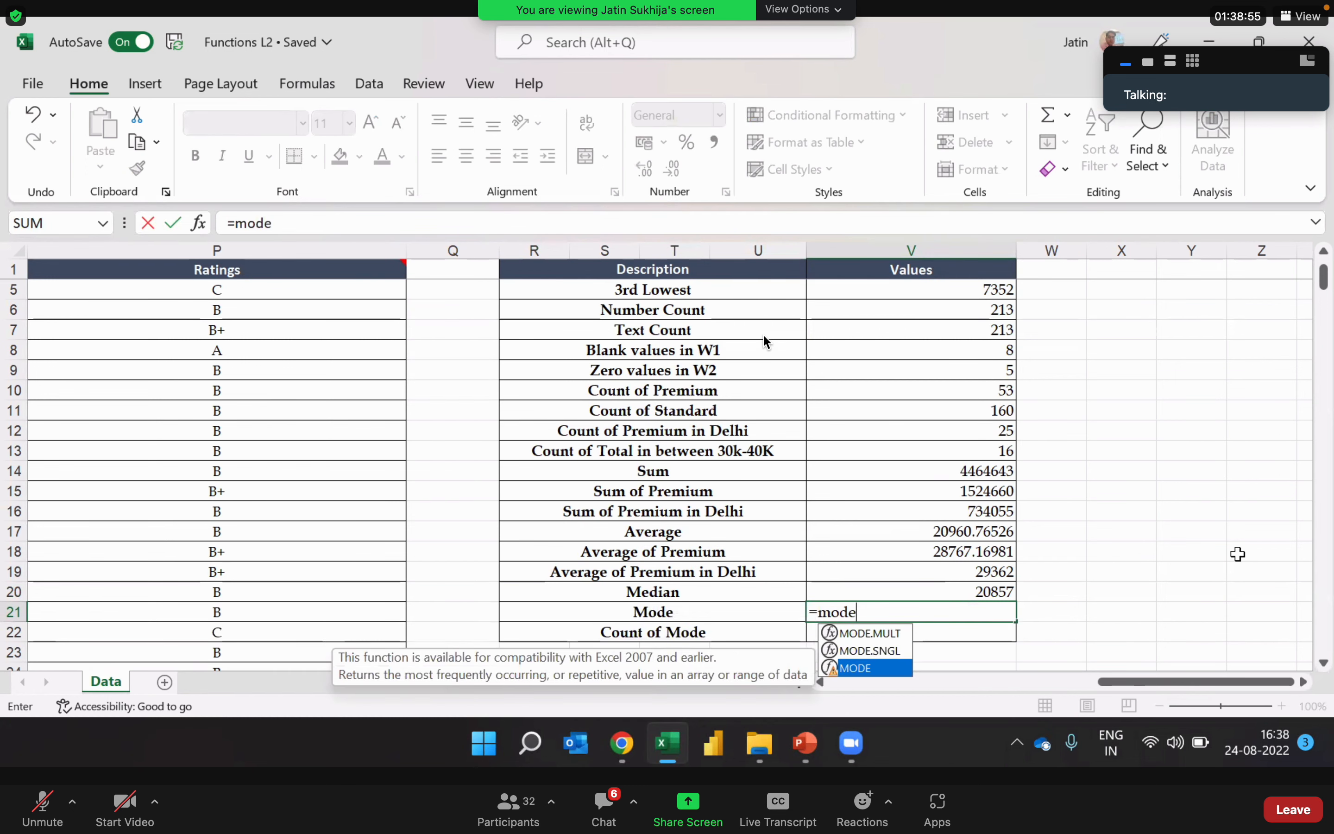
key("Tab")
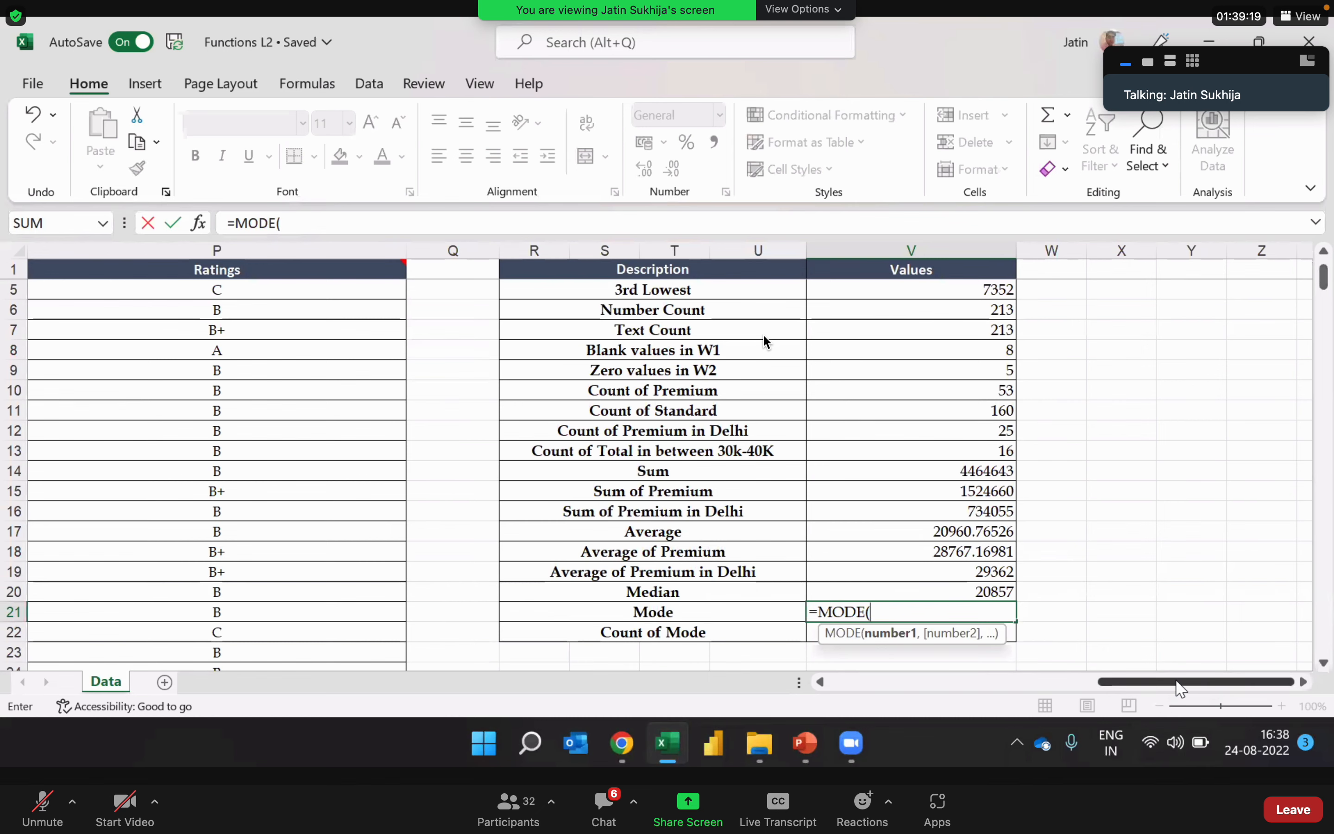
Step: Examine the W4 column across all data rows for repeated values suitable for the mode
left_click_drag(1181, 688, 941, 699)
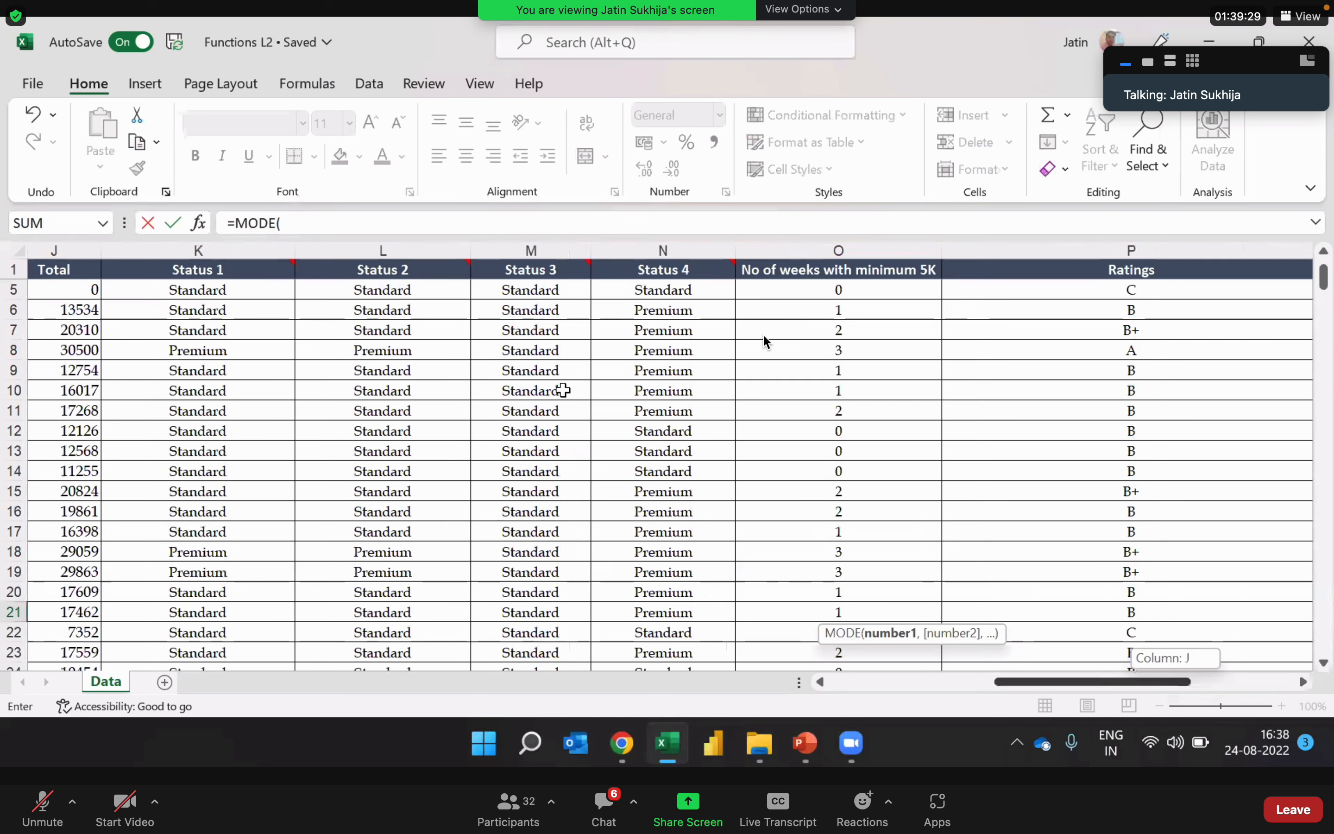
scroll(563, 390, "left", 2)
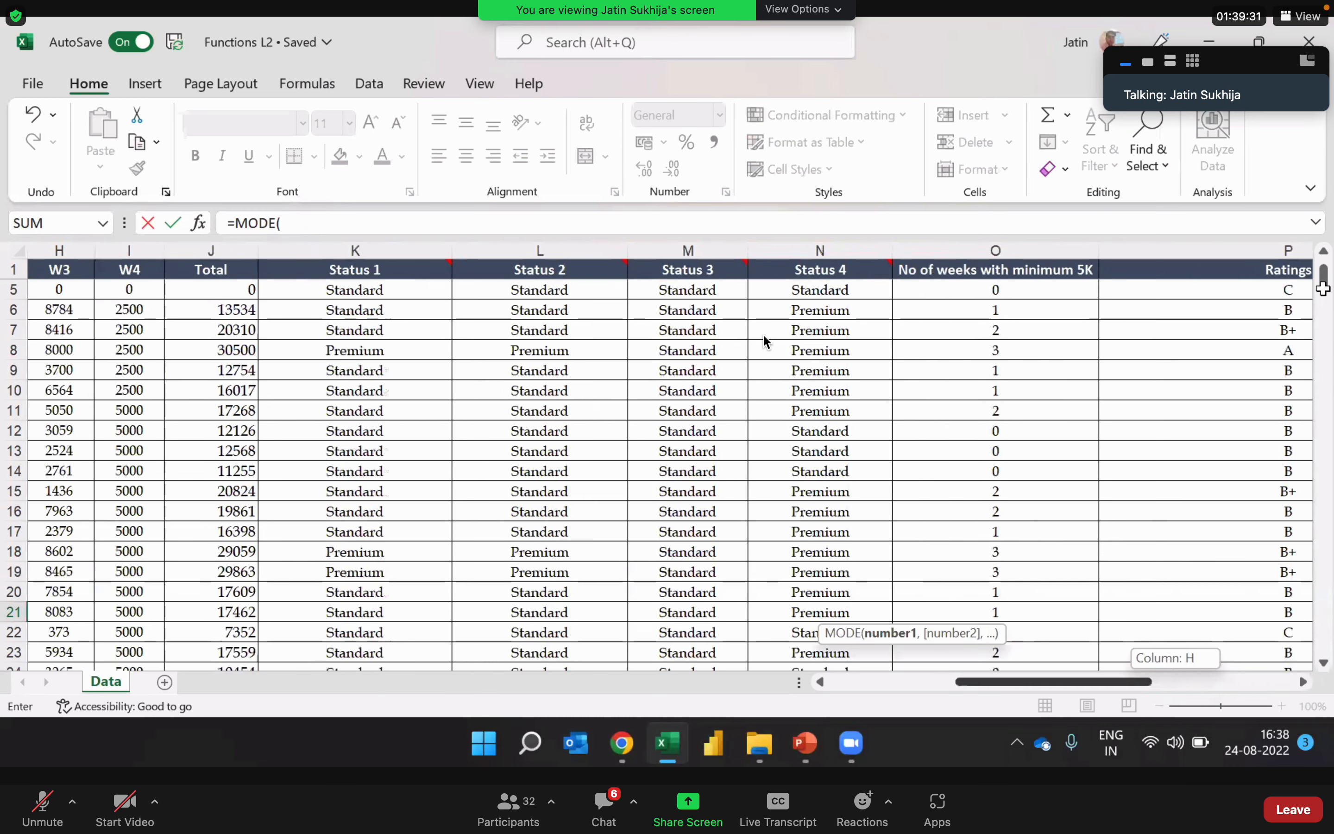
scroll(766, 342, "left", 4)
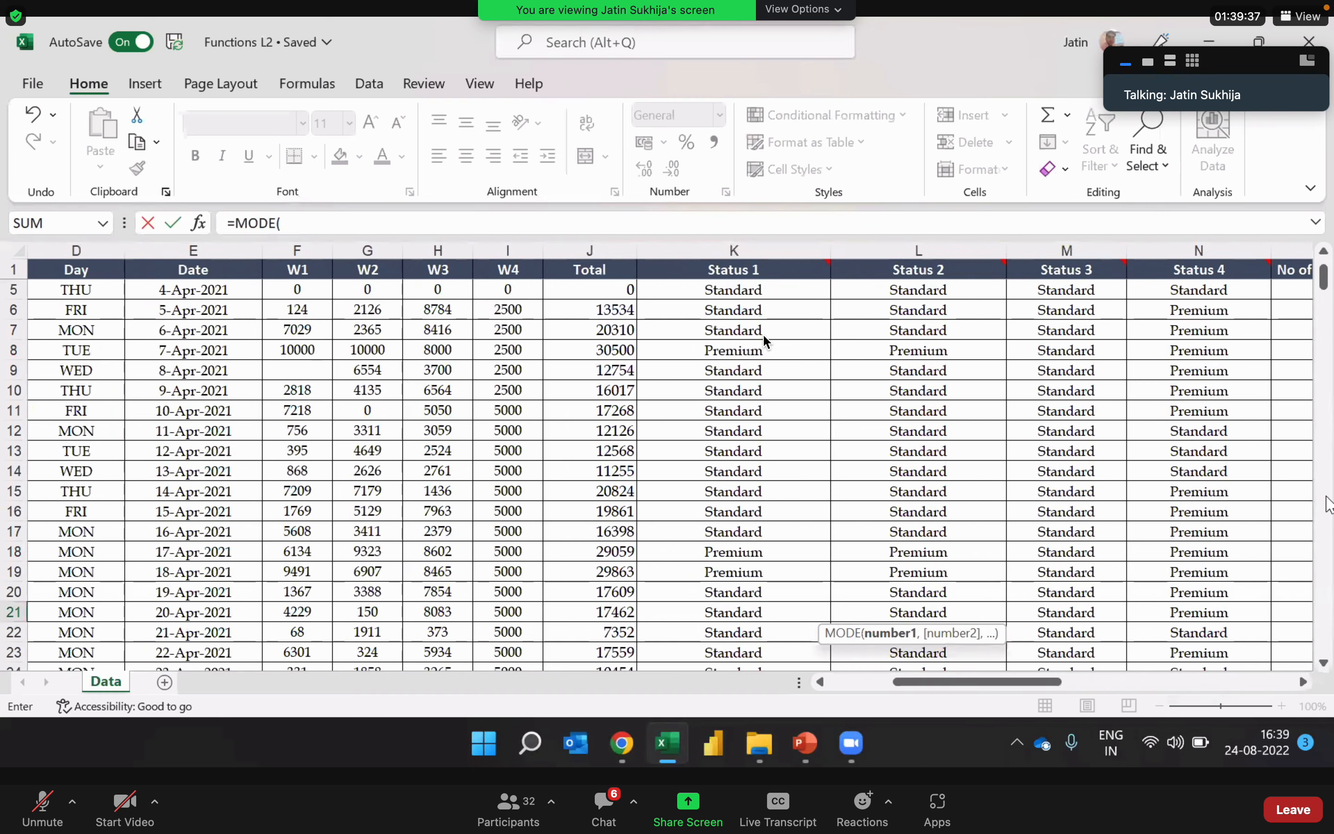
scroll(1328, 504, "down", 1)
scroll(1328, 505, "down", 9)
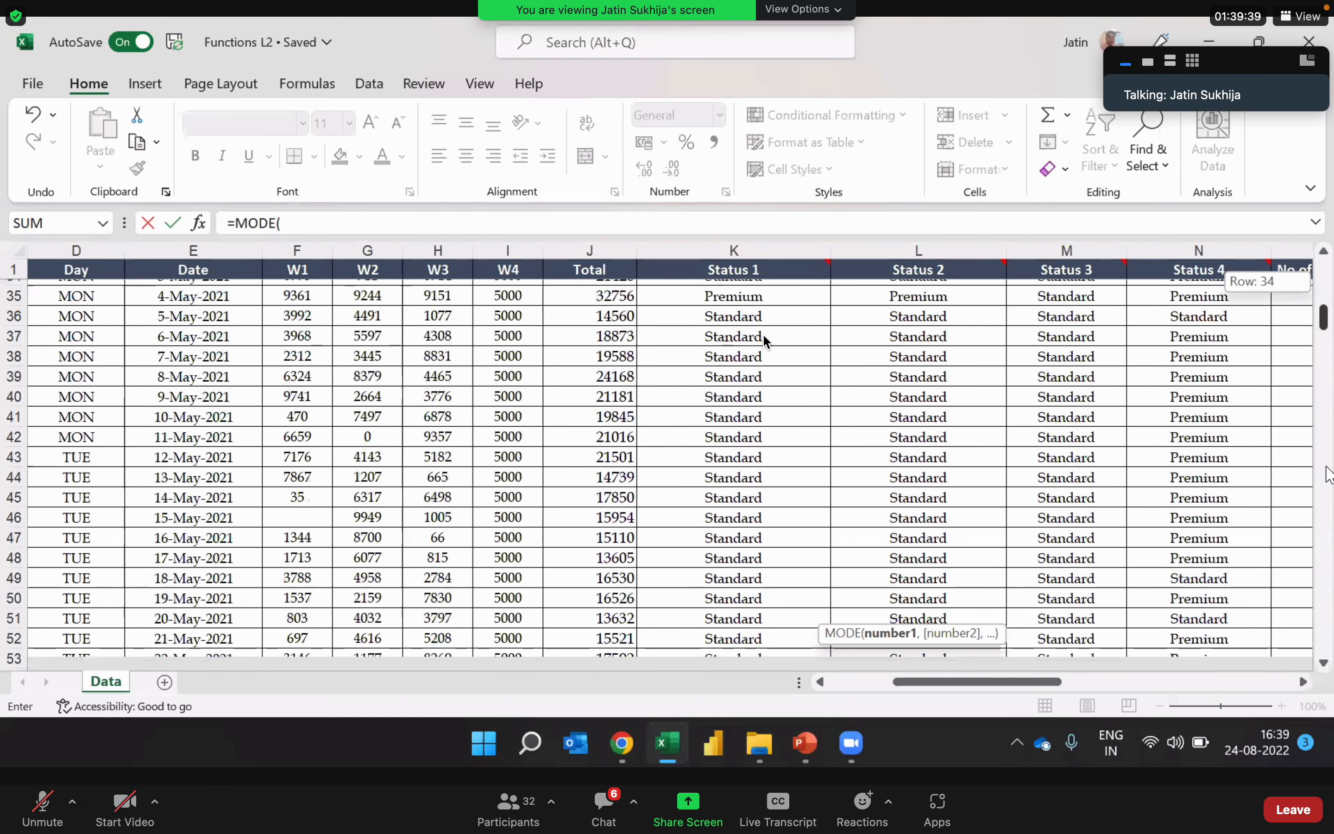
scroll(1328, 472, "down", 13)
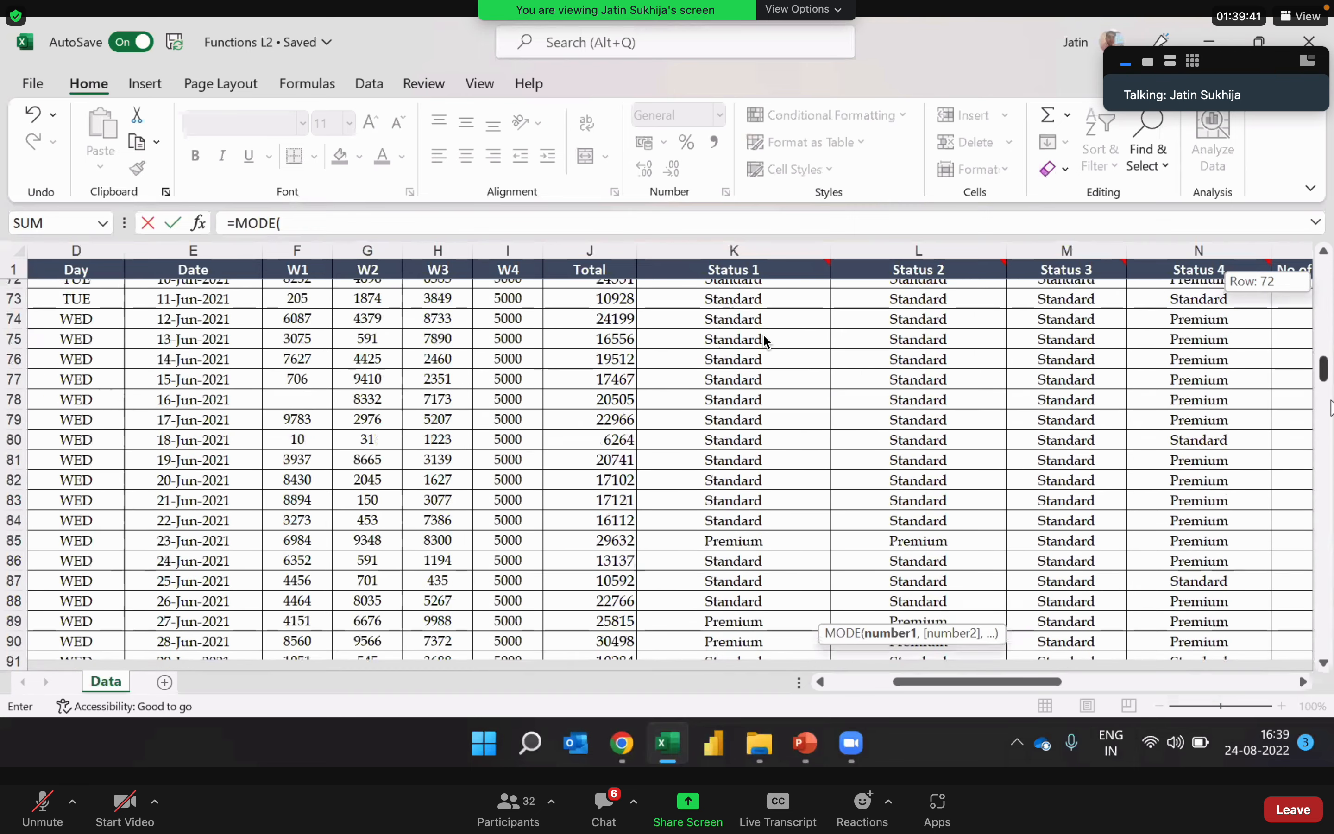
scroll(1329, 394, "down", 15)
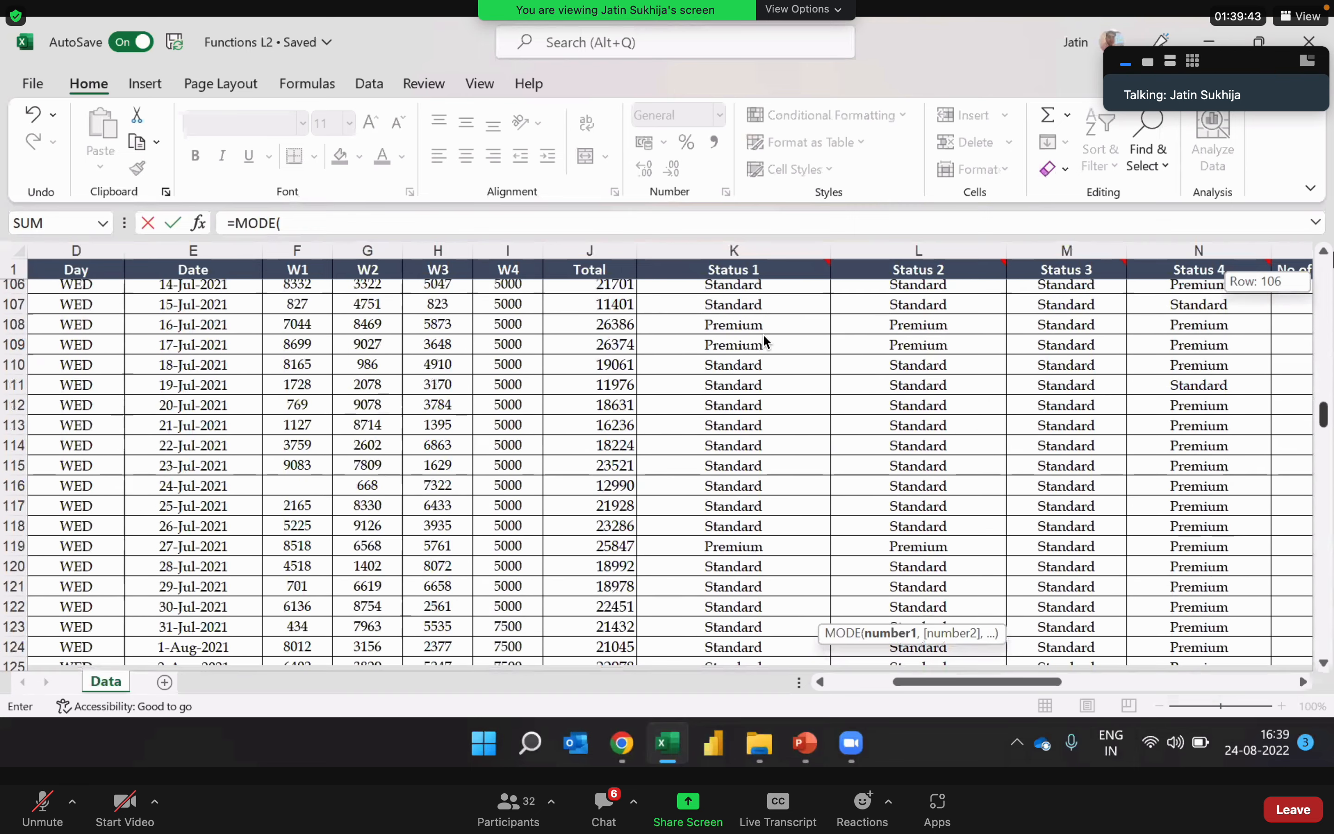
scroll(652, 321, "down", 6)
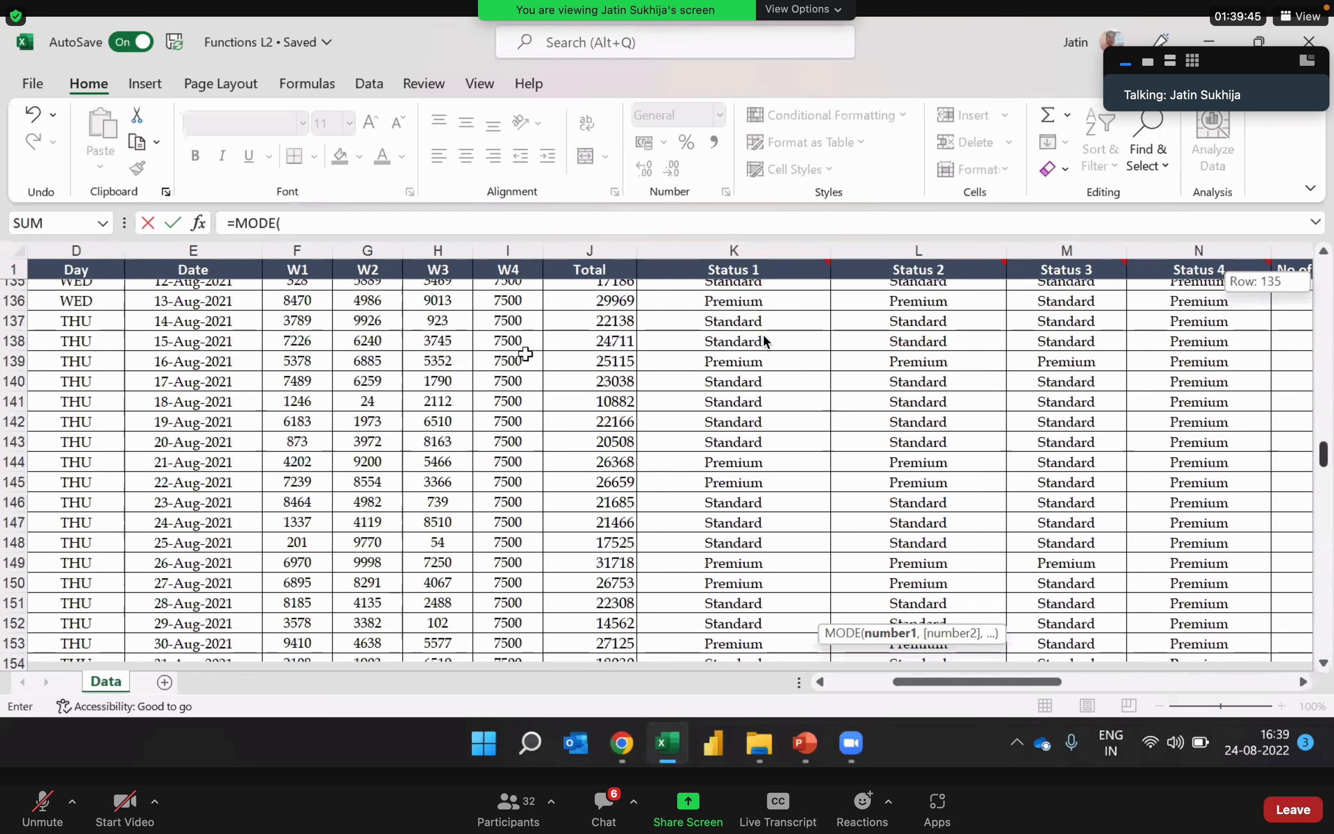
scroll(515, 289, "down", 9)
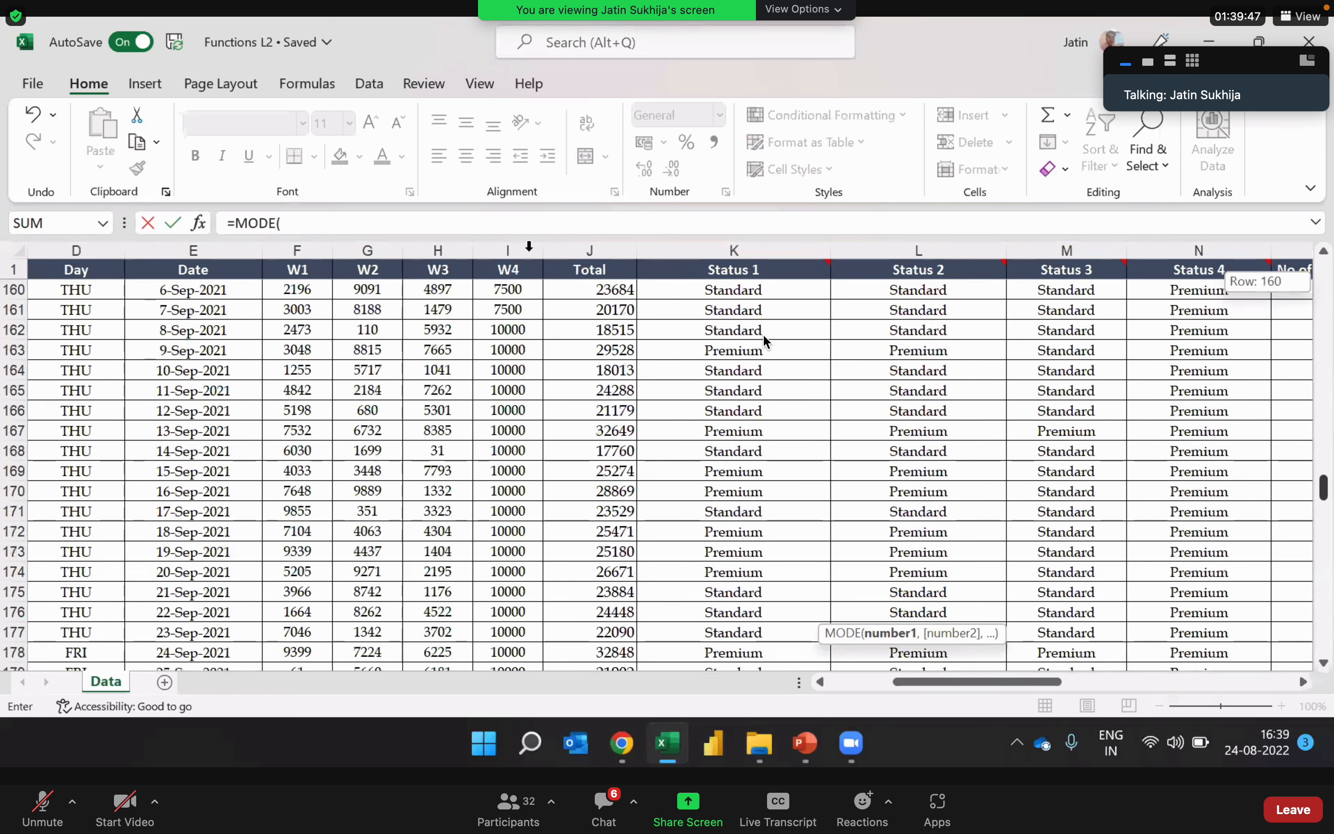
scroll(766, 340, "down", 1)
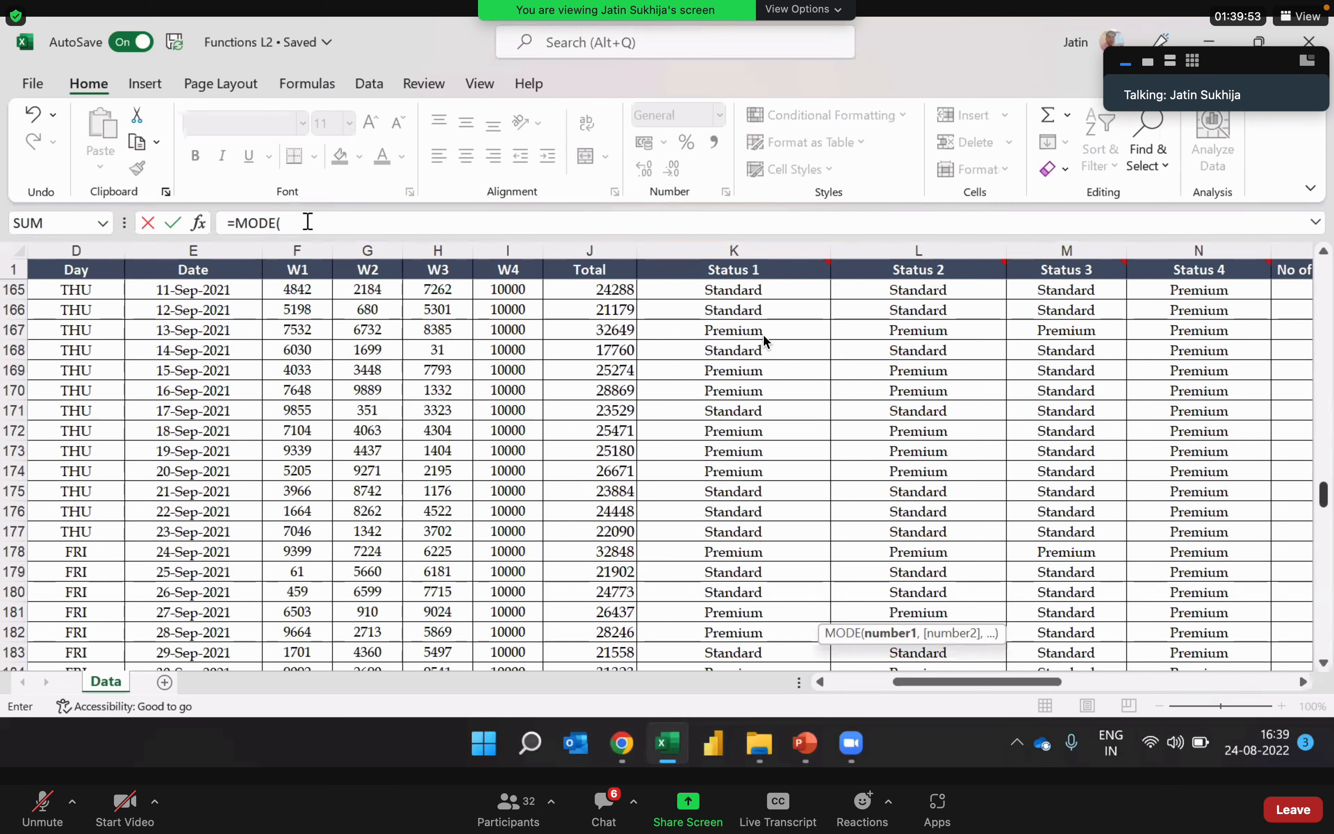
scroll(766, 341, "up", 7)
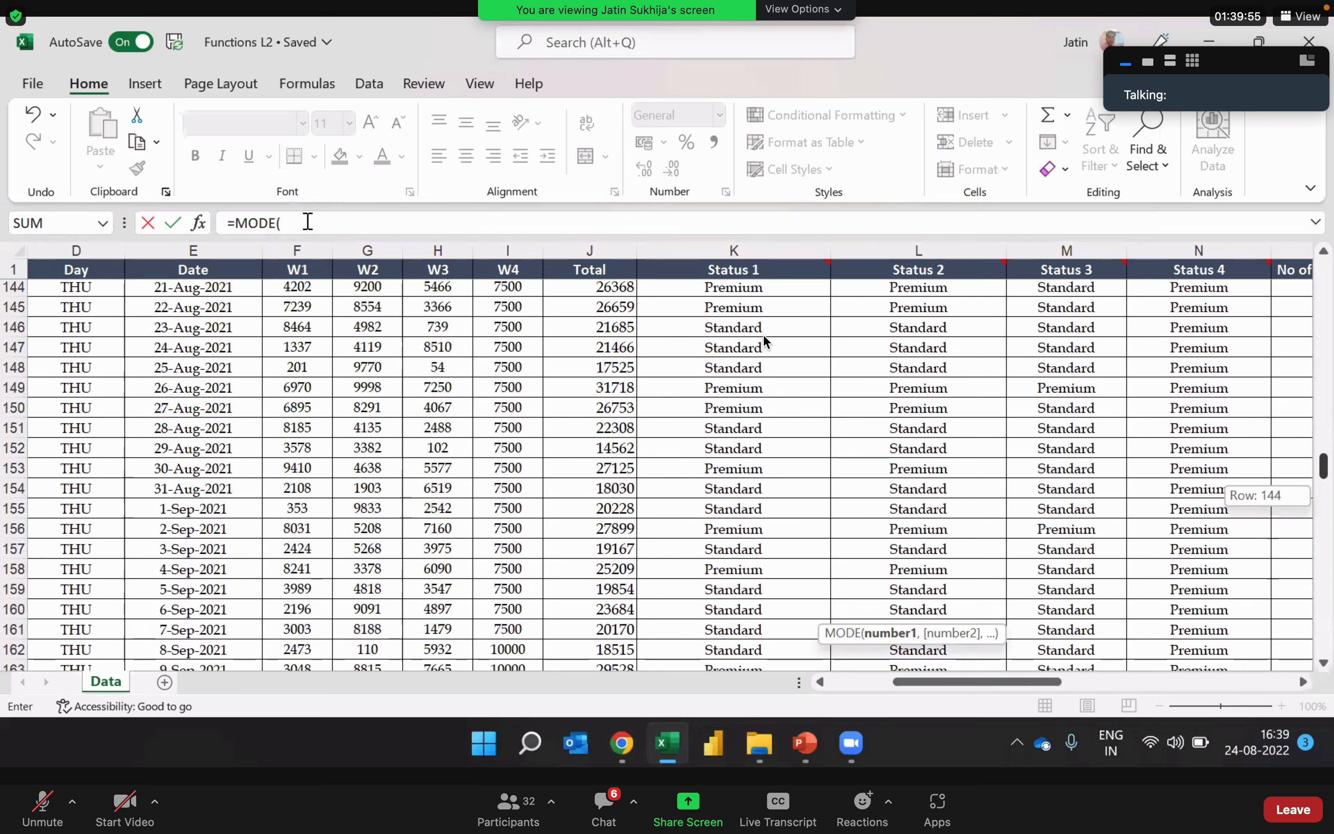
scroll(766, 341, "up", 8)
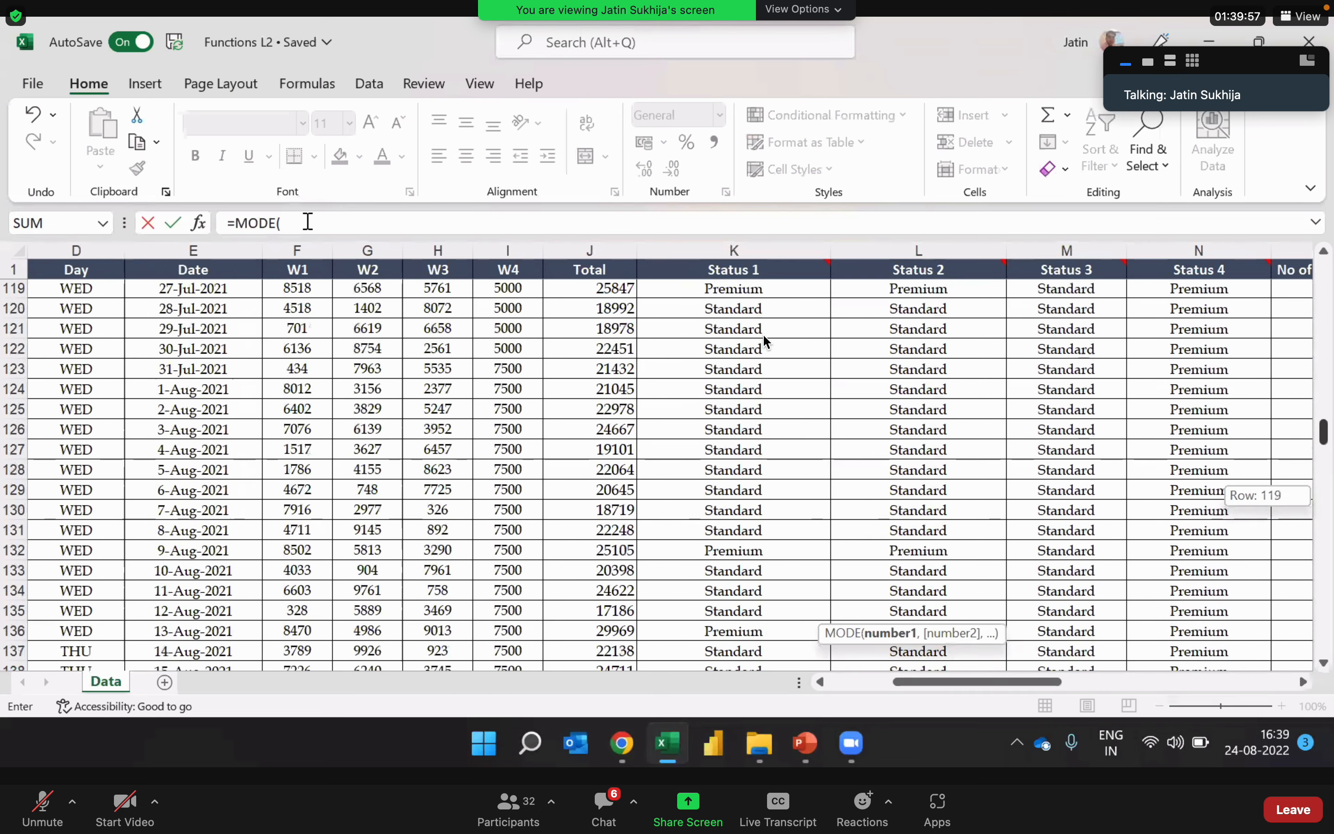
scroll(766, 341, "up", 7)
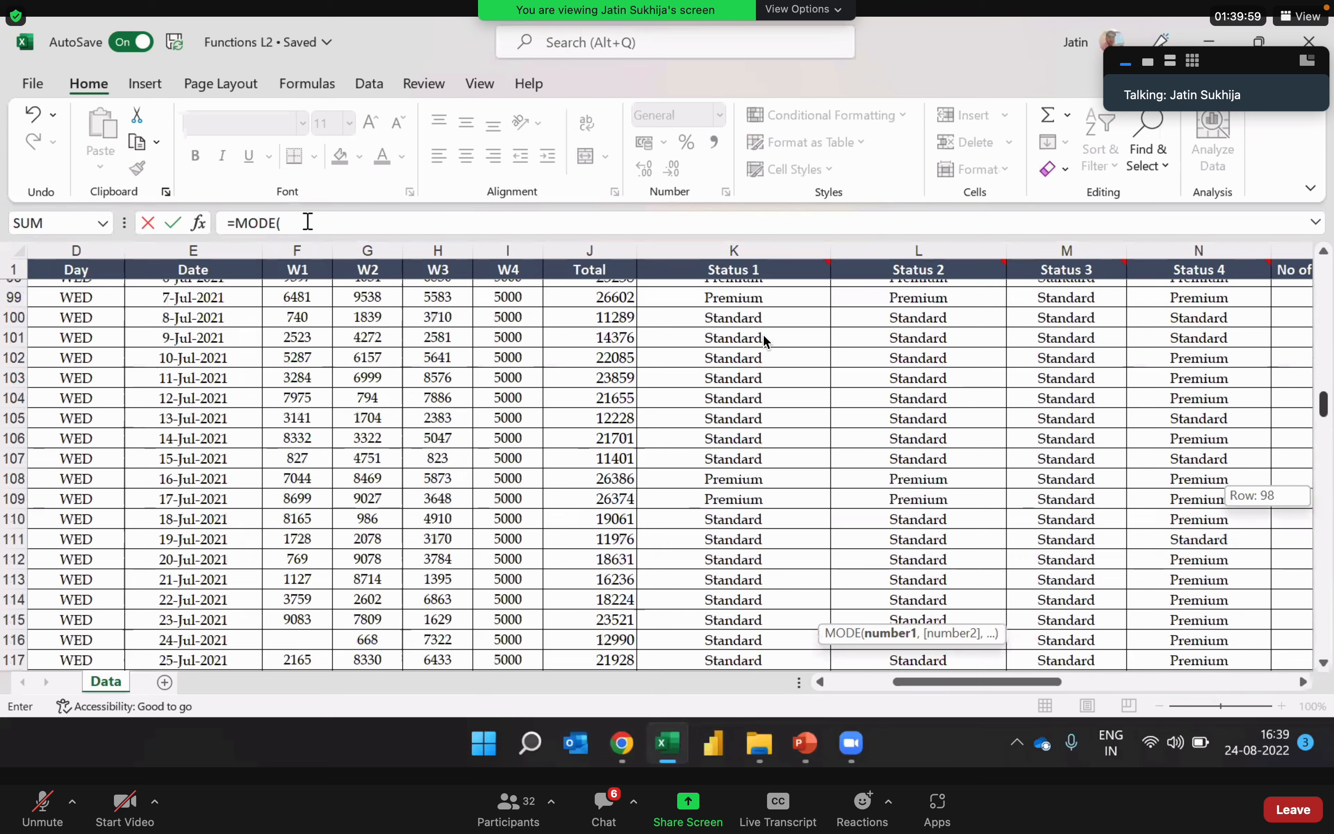
scroll(766, 341, "up", 16)
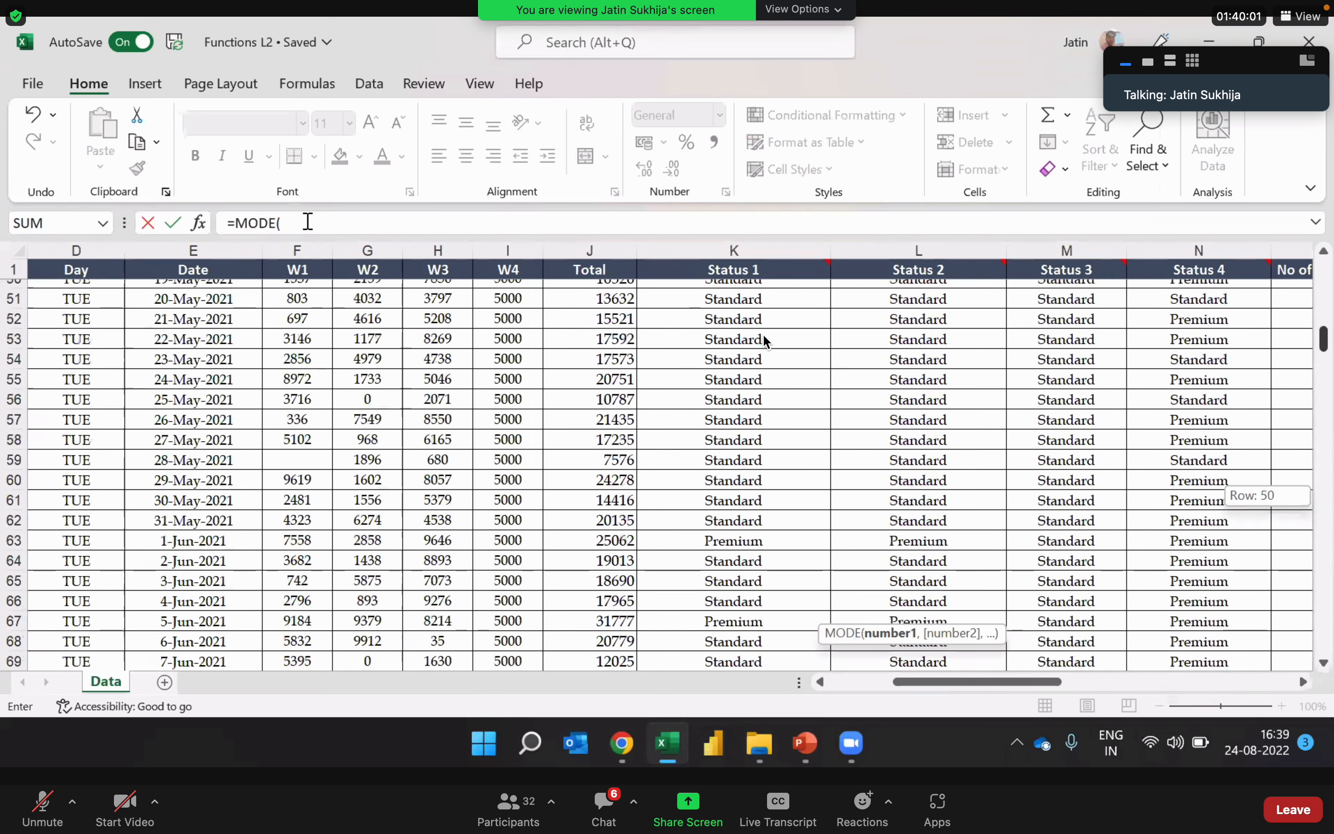
scroll(766, 340, "up", 16)
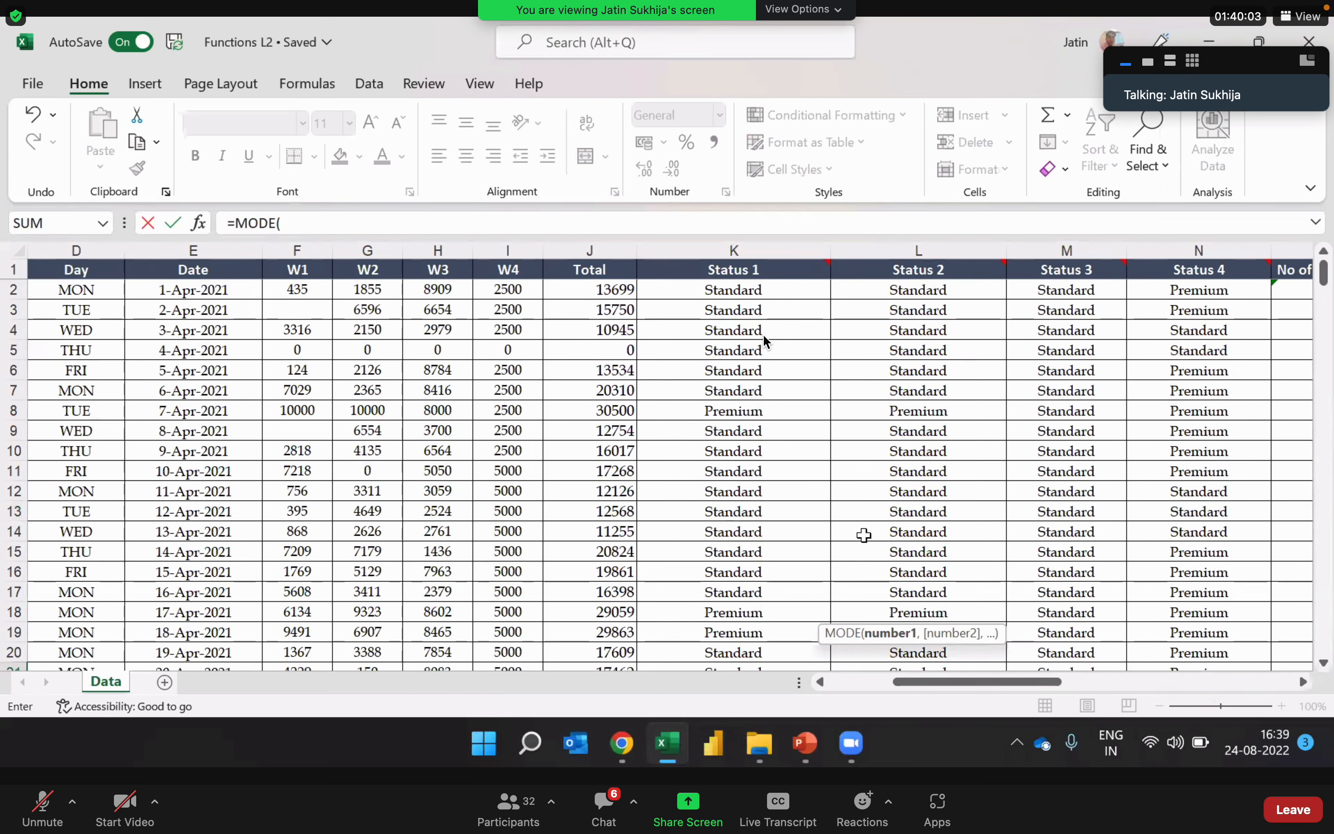
Step: Use the entire W4 column I:I as the argument and complete the MODE formula in V21
left_click(507, 251)
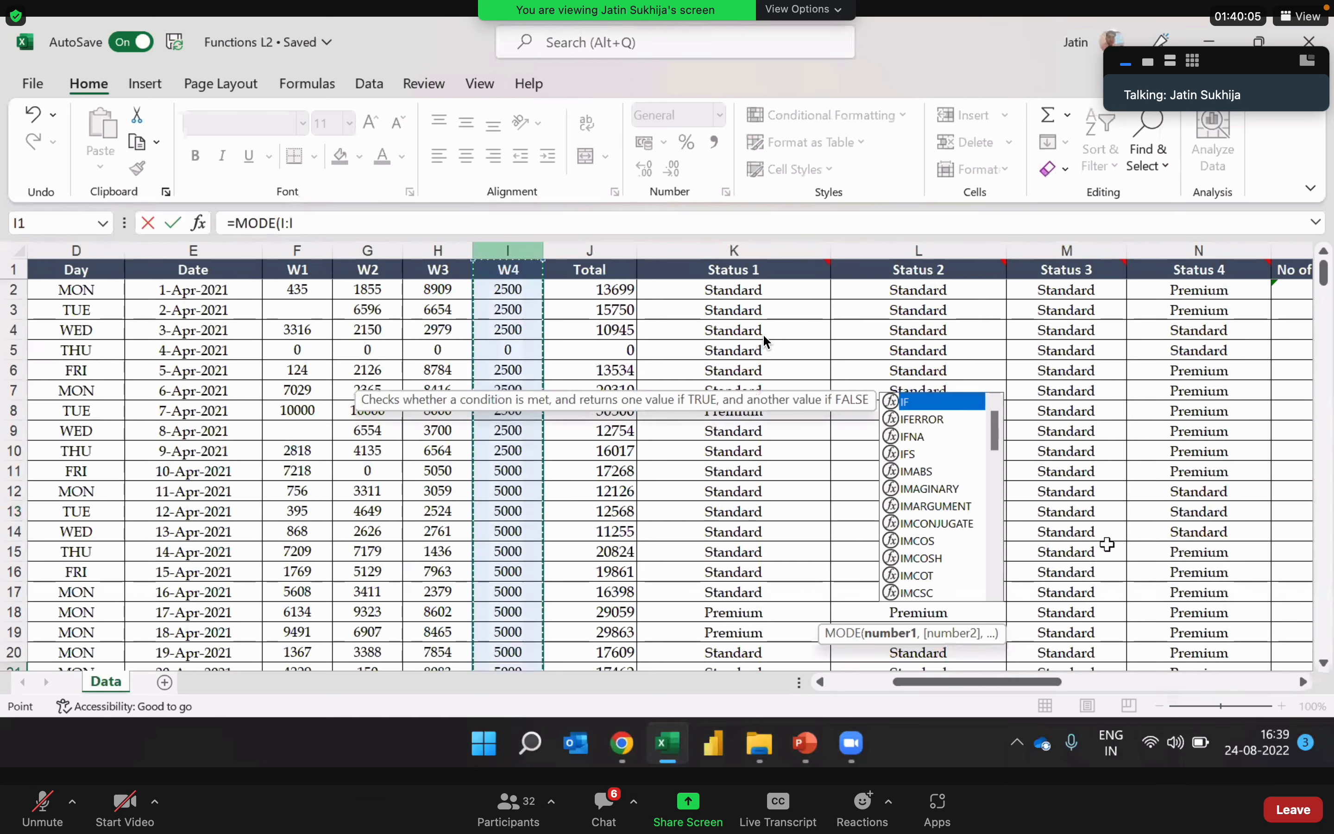
left_click(301, 223)
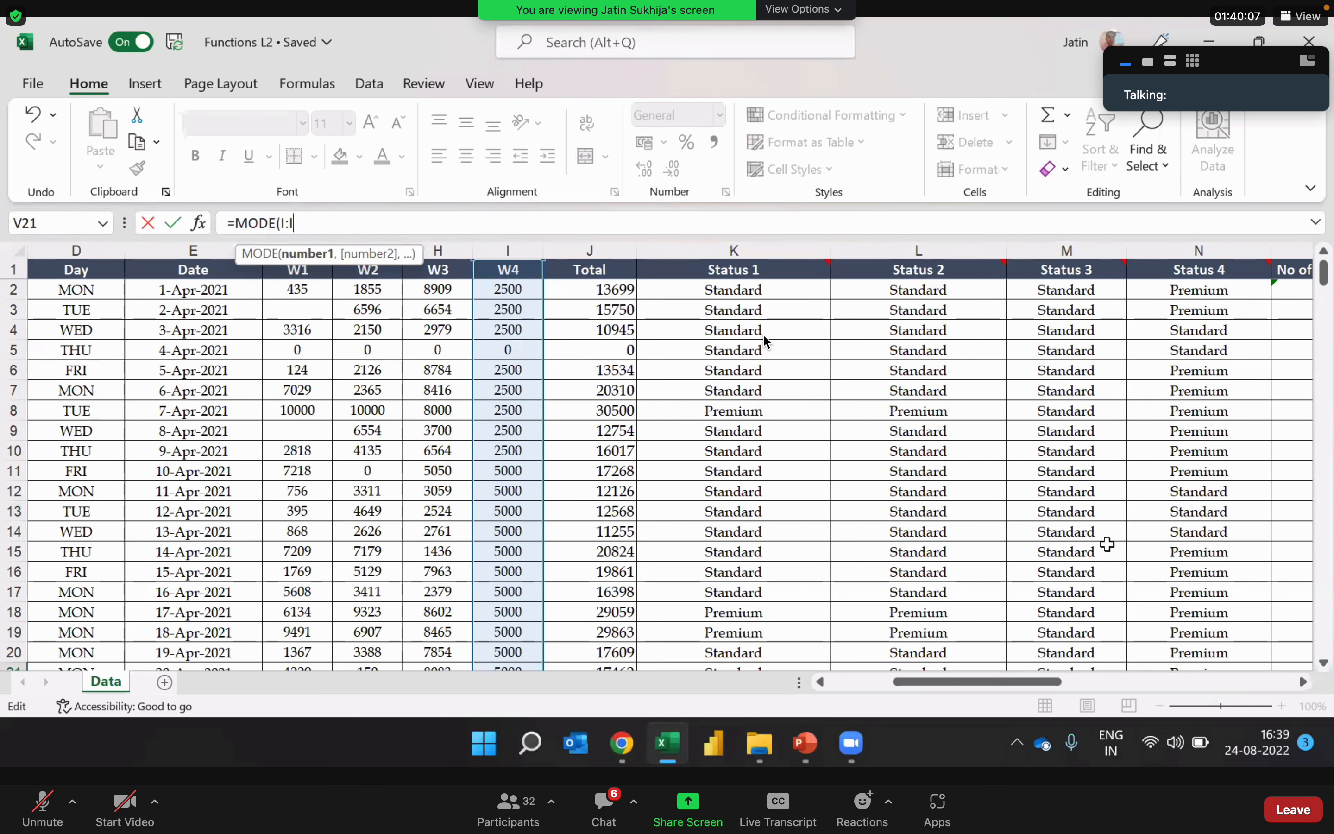
key("Return")
key("Up")
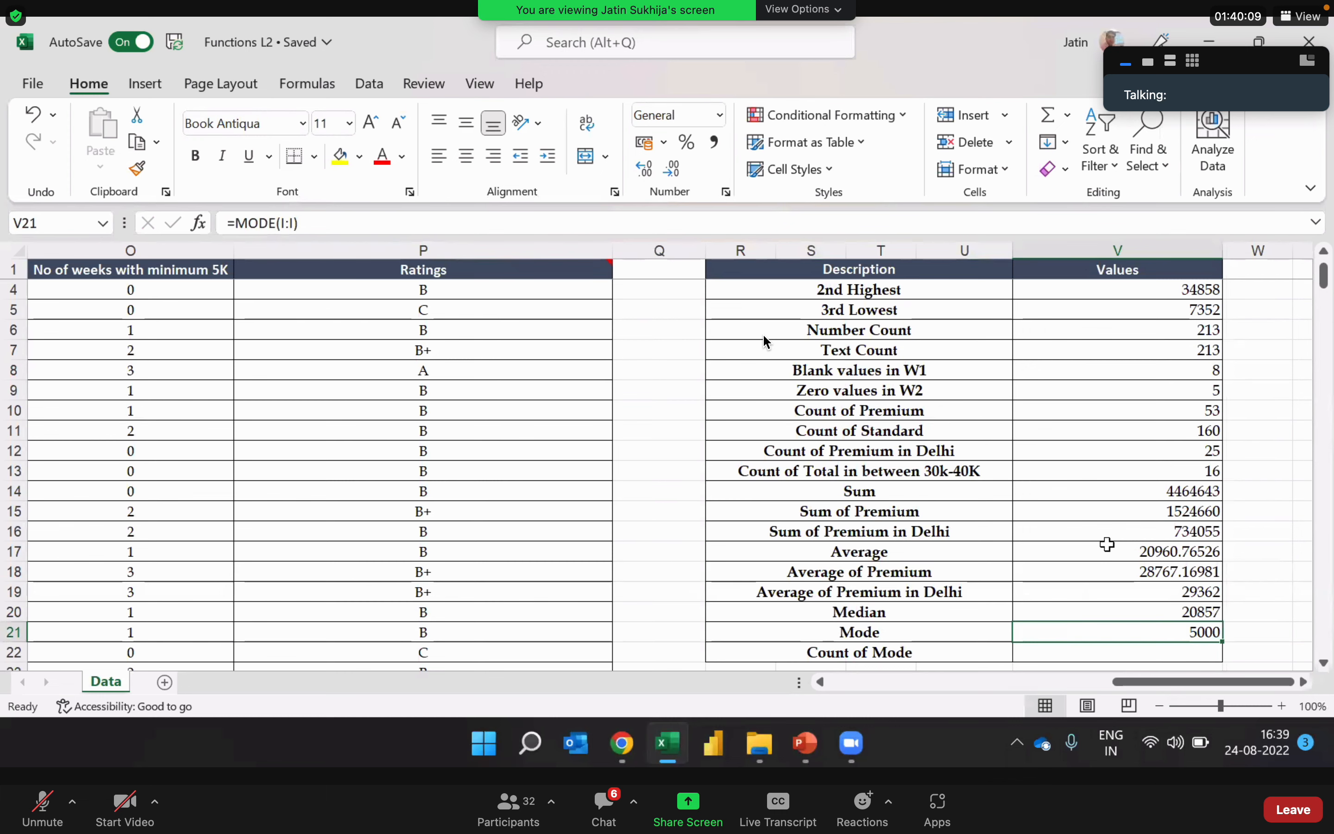
Step: Review the MODE formula in V21 and its argument without changing it
key("Right")
key("Right")
key("Left")
key("Left")
key("Down")
key("Down")
key("Down")
key("Down")
key("Down")
key("Down")
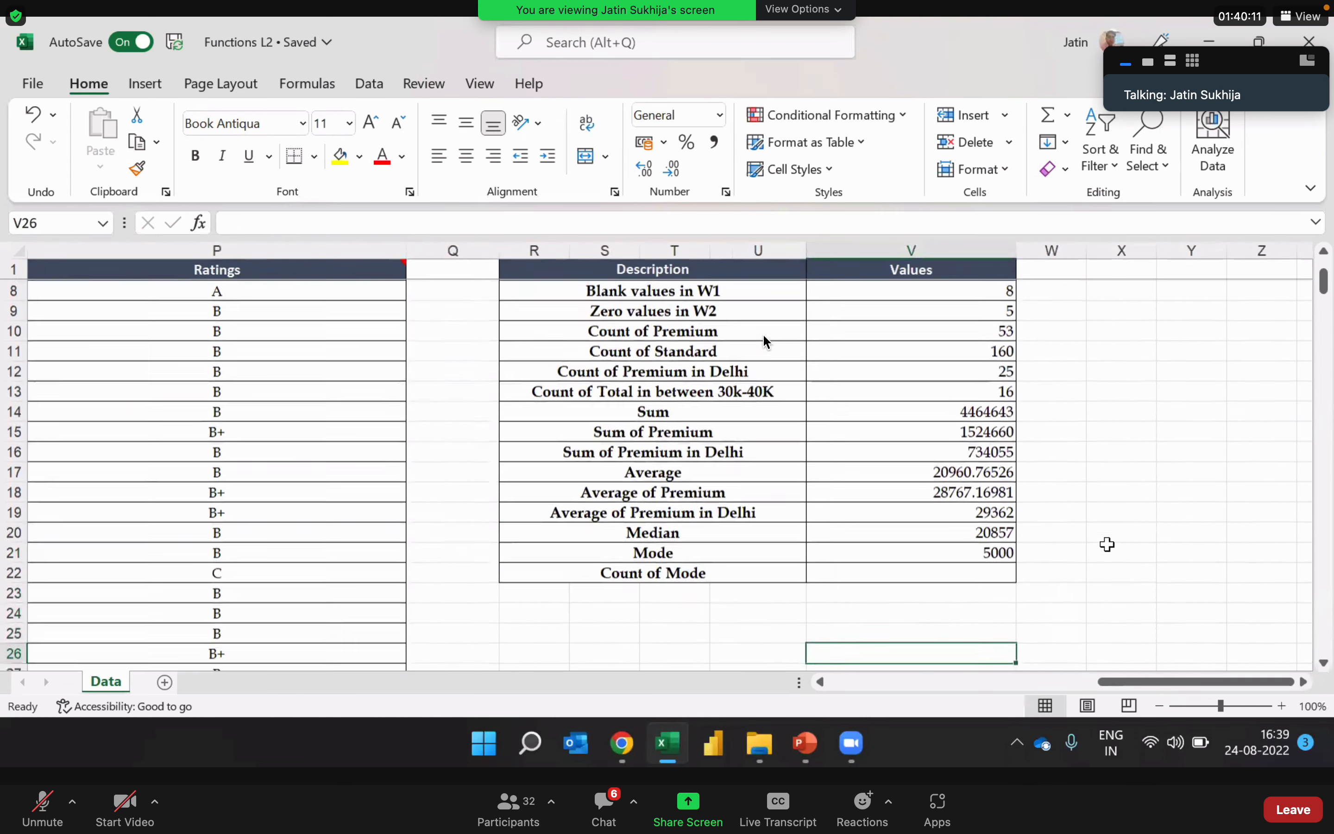
key("Up")
key("Up")
key("Up")
key("Up")
key("Up")
key("Up")
key("F2")
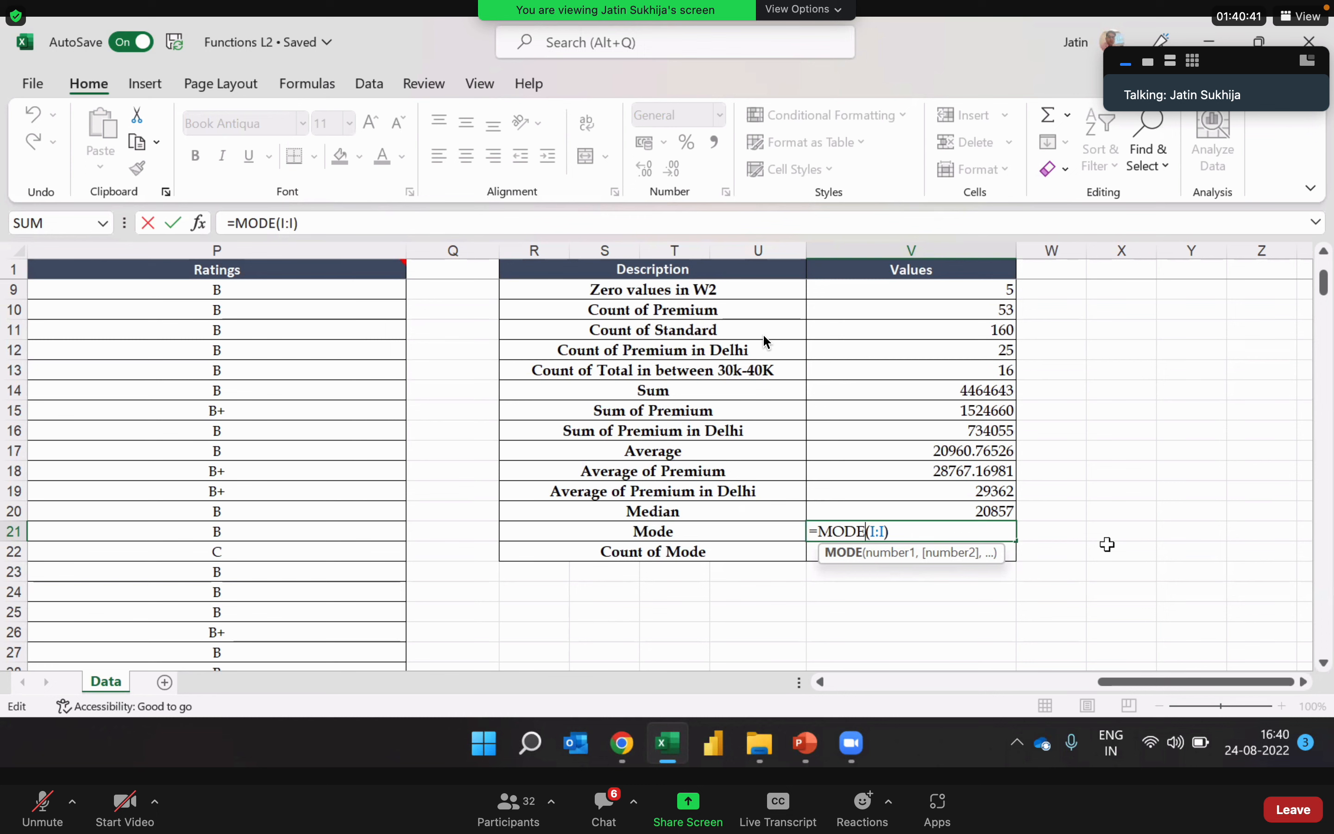
key("Return")
key("Up")
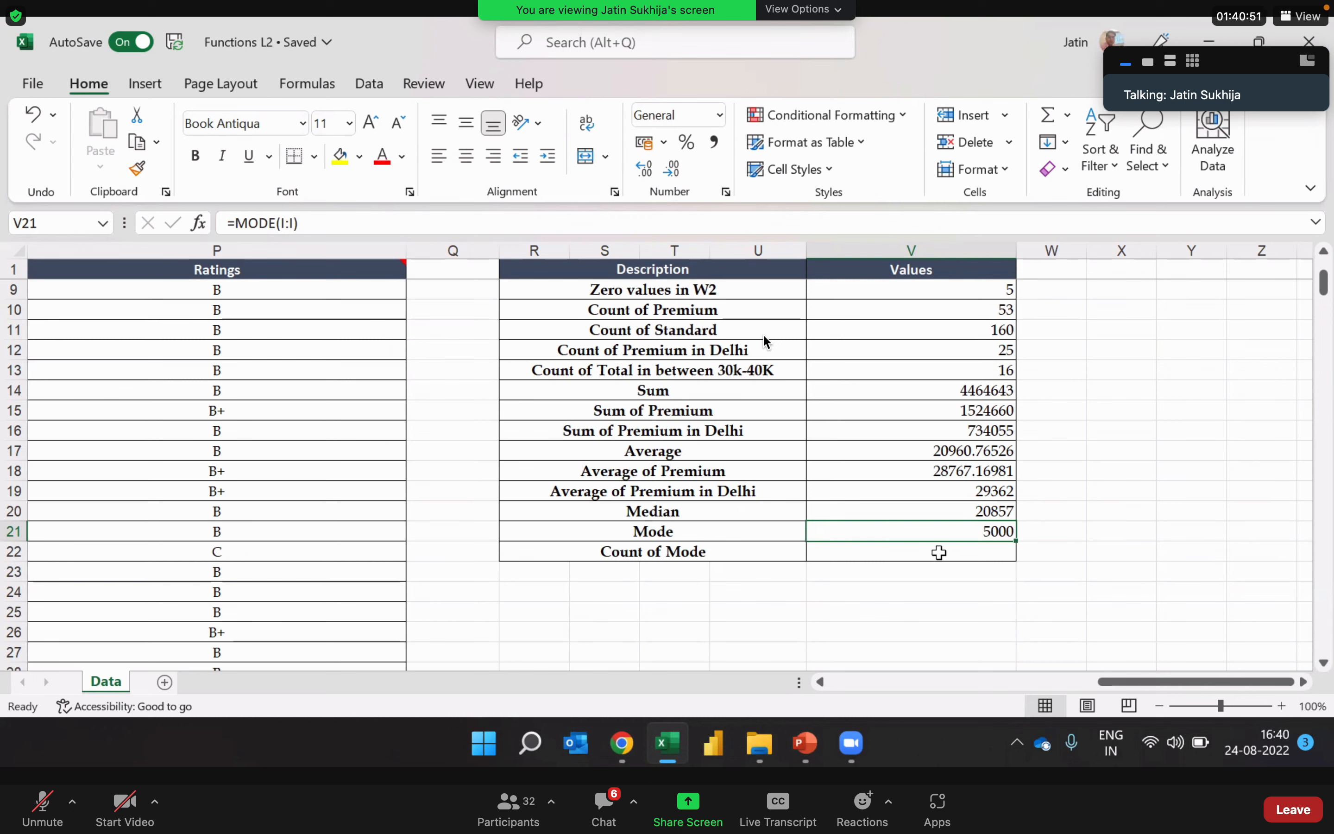
left_click(939, 552)
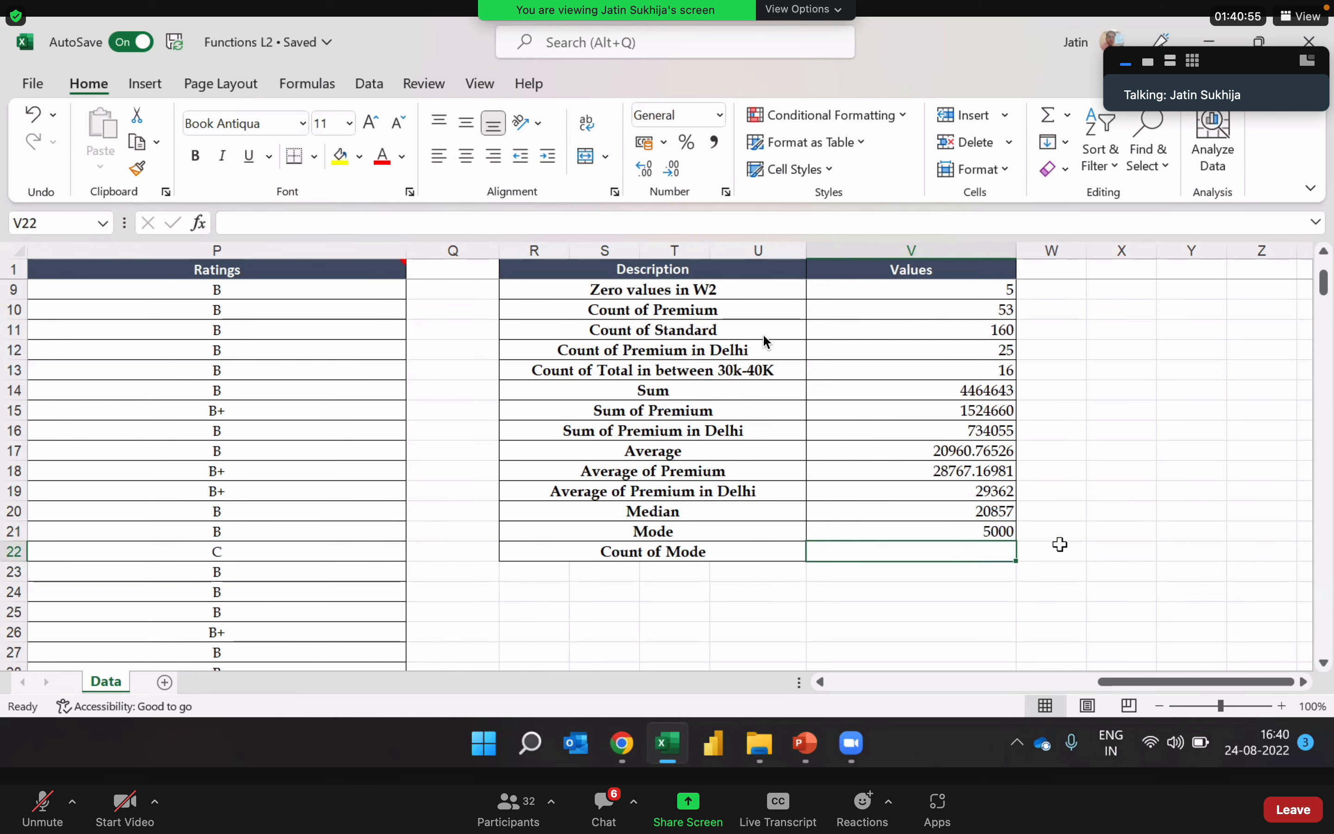
left_click(945, 528)
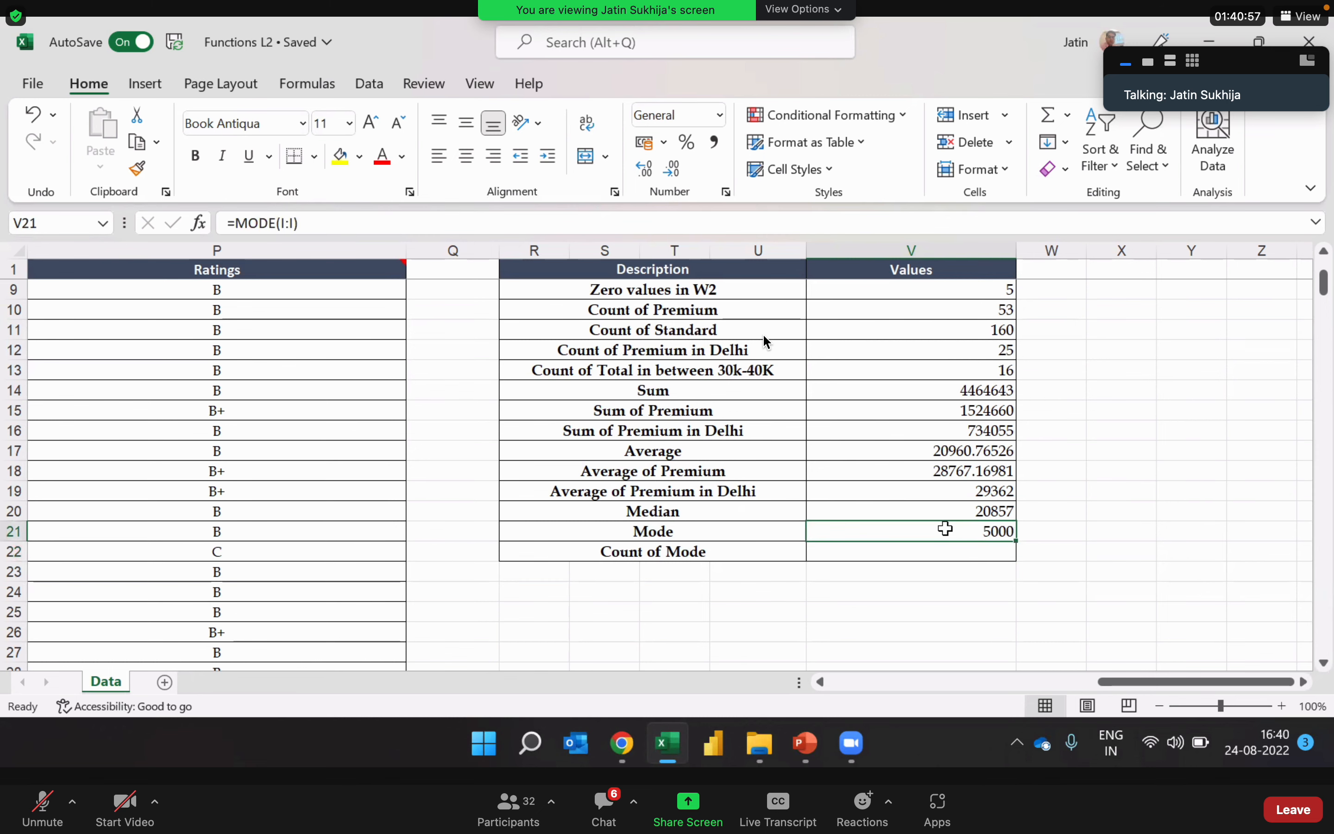
key("Left")
key("Left")
key("Left")
key("Left")
key("Left")
key("Left")
key("Left")
key("Left")
key("Left")
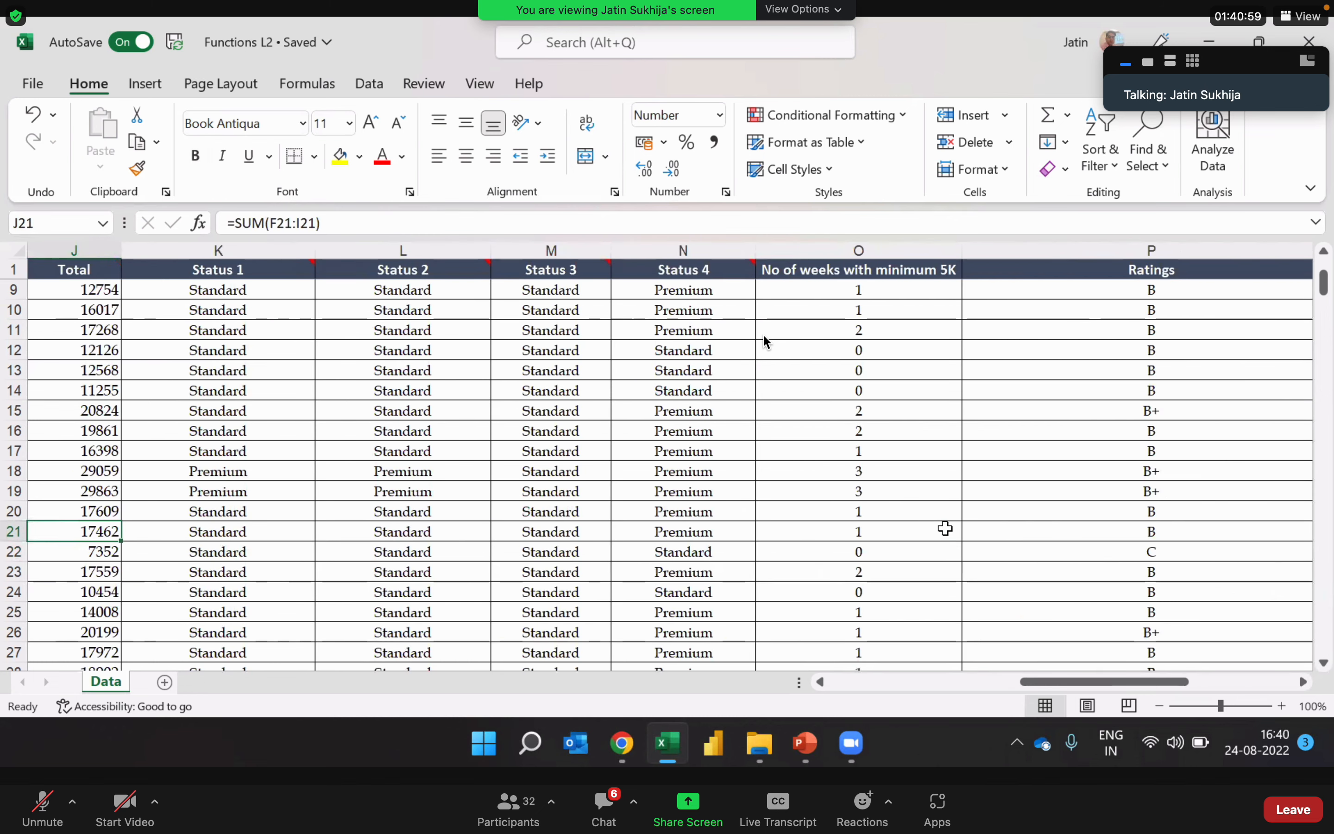
key("Right")
key("Right")
key("Right")
key("Right")
key("Right")
key("Right")
key("Right")
key("Right")
key("Right")
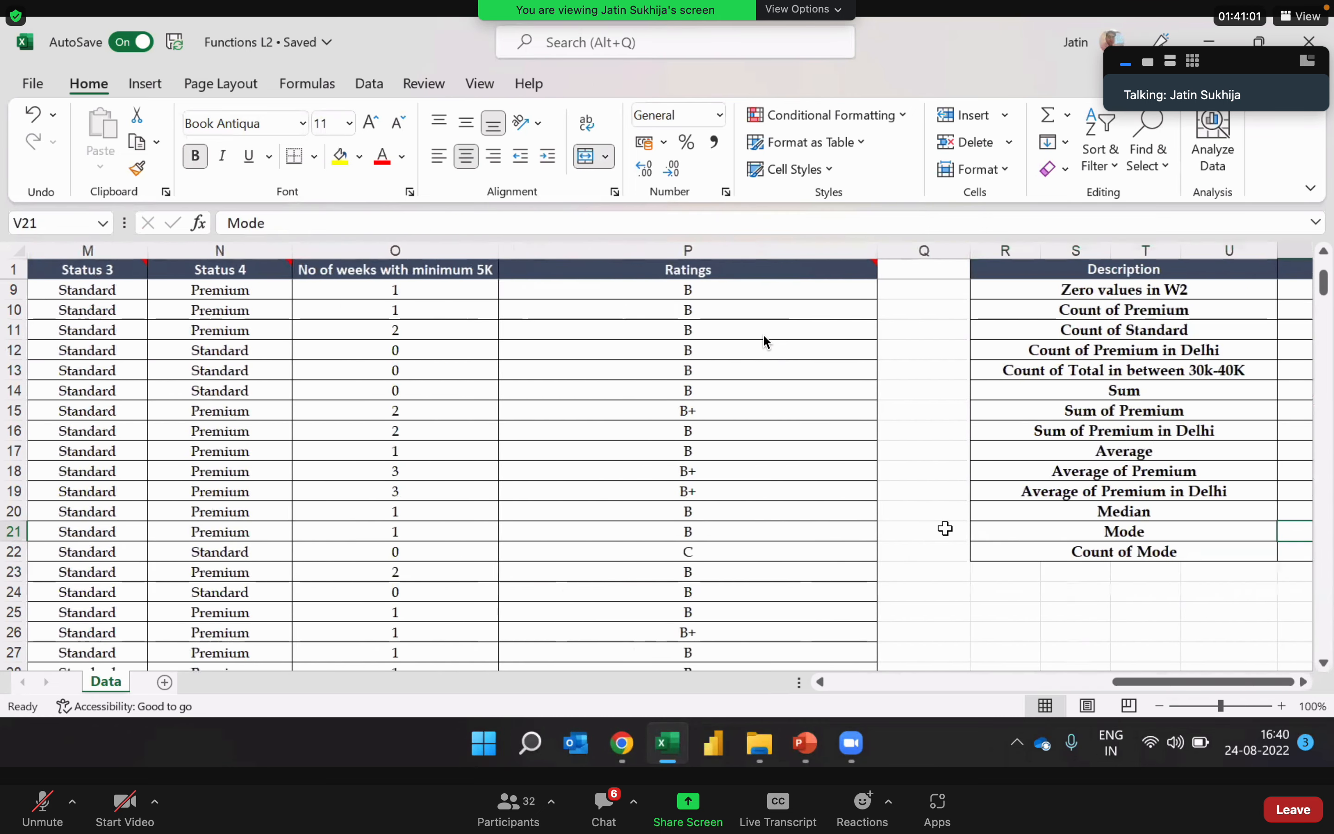
Step: Count how often the mode occurs in the W4 column by entering =COUNTIF(I:I,V21) in V22
key("Down")
type("=co")
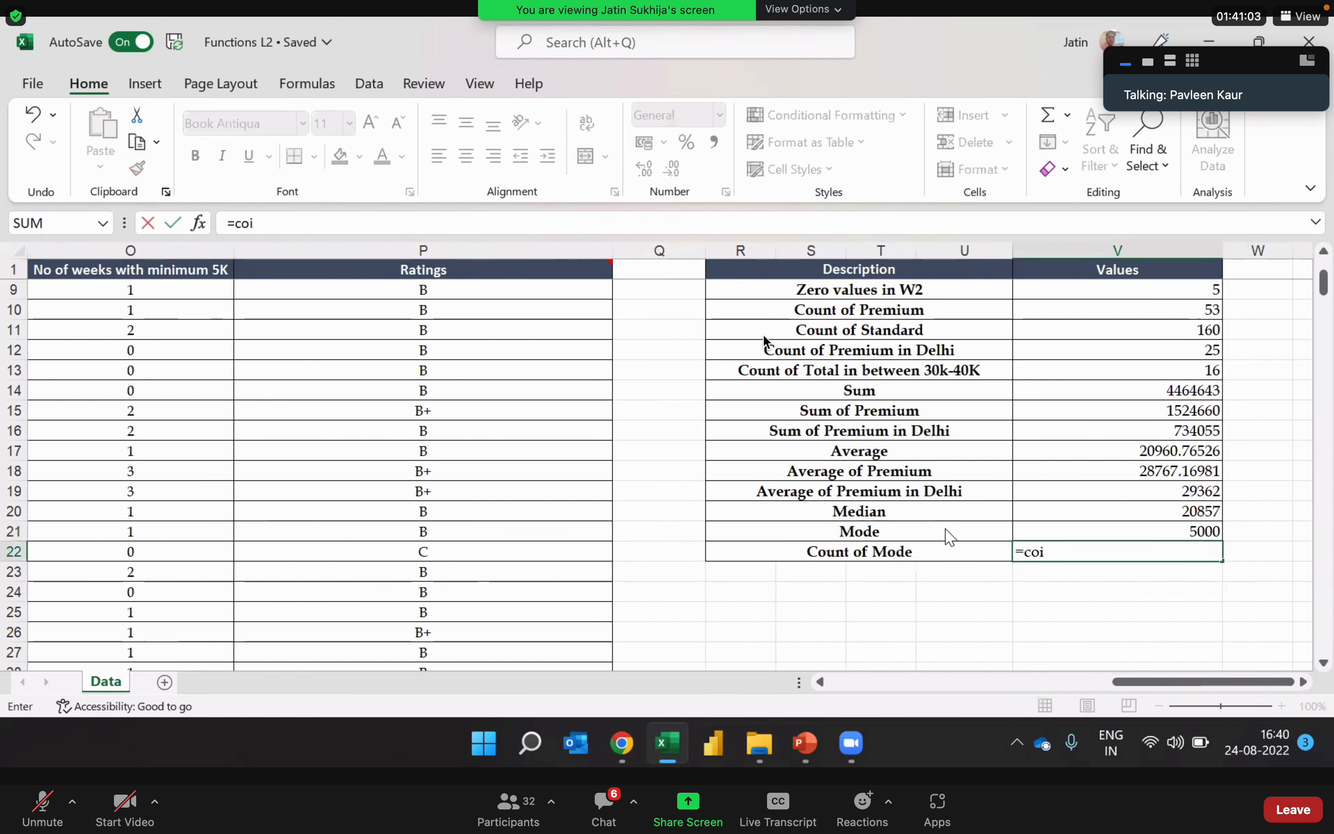
type("untif")
key("Tab")
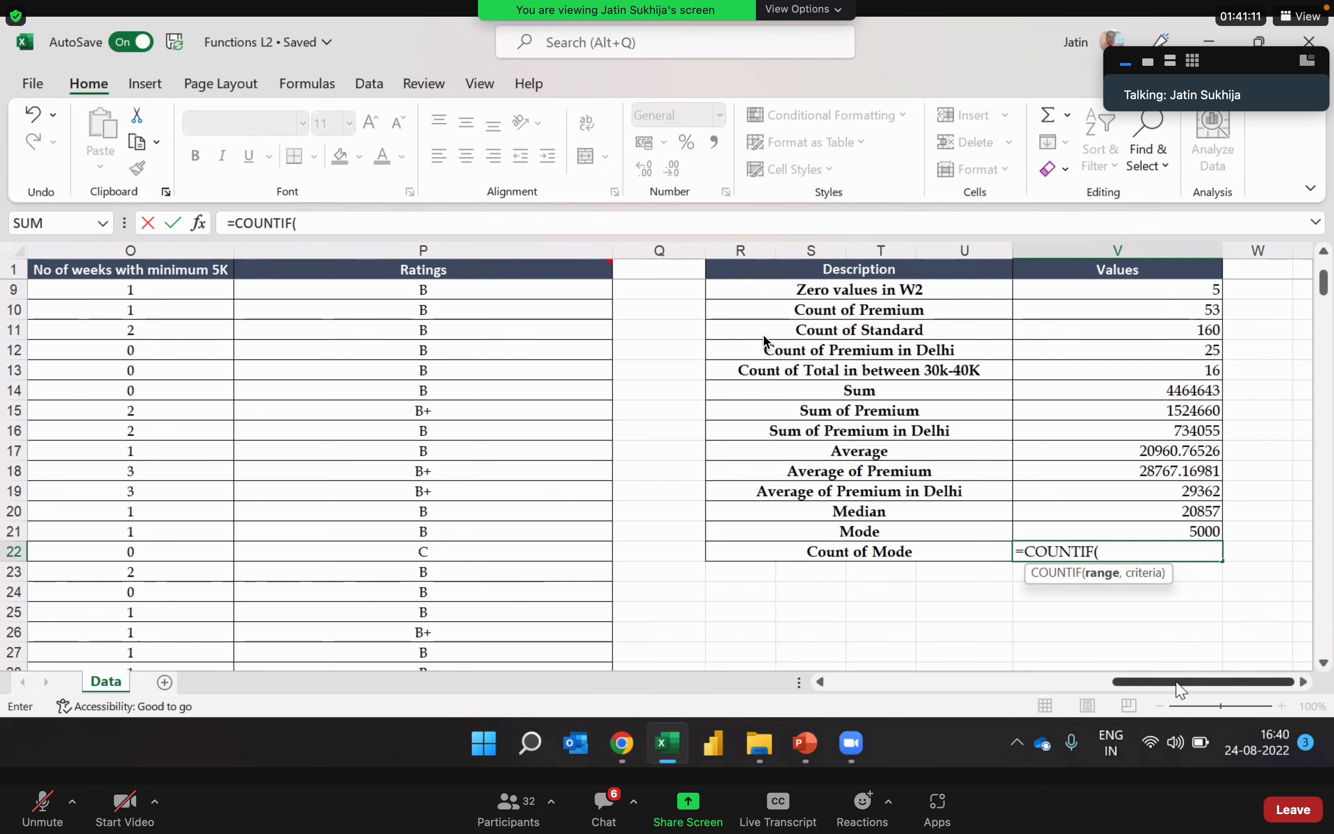
left_click_drag(1114, 681, 1013, 681)
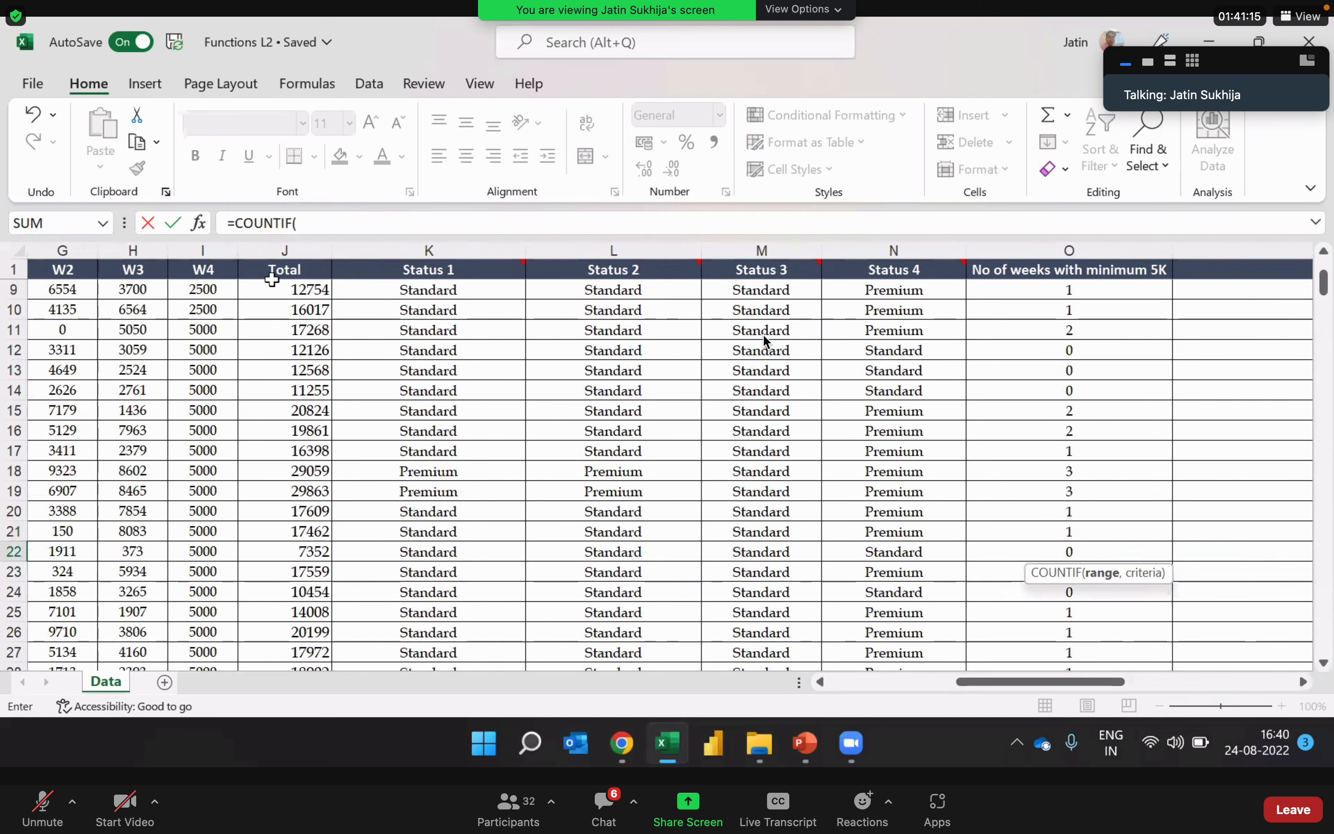
left_click(230, 250)
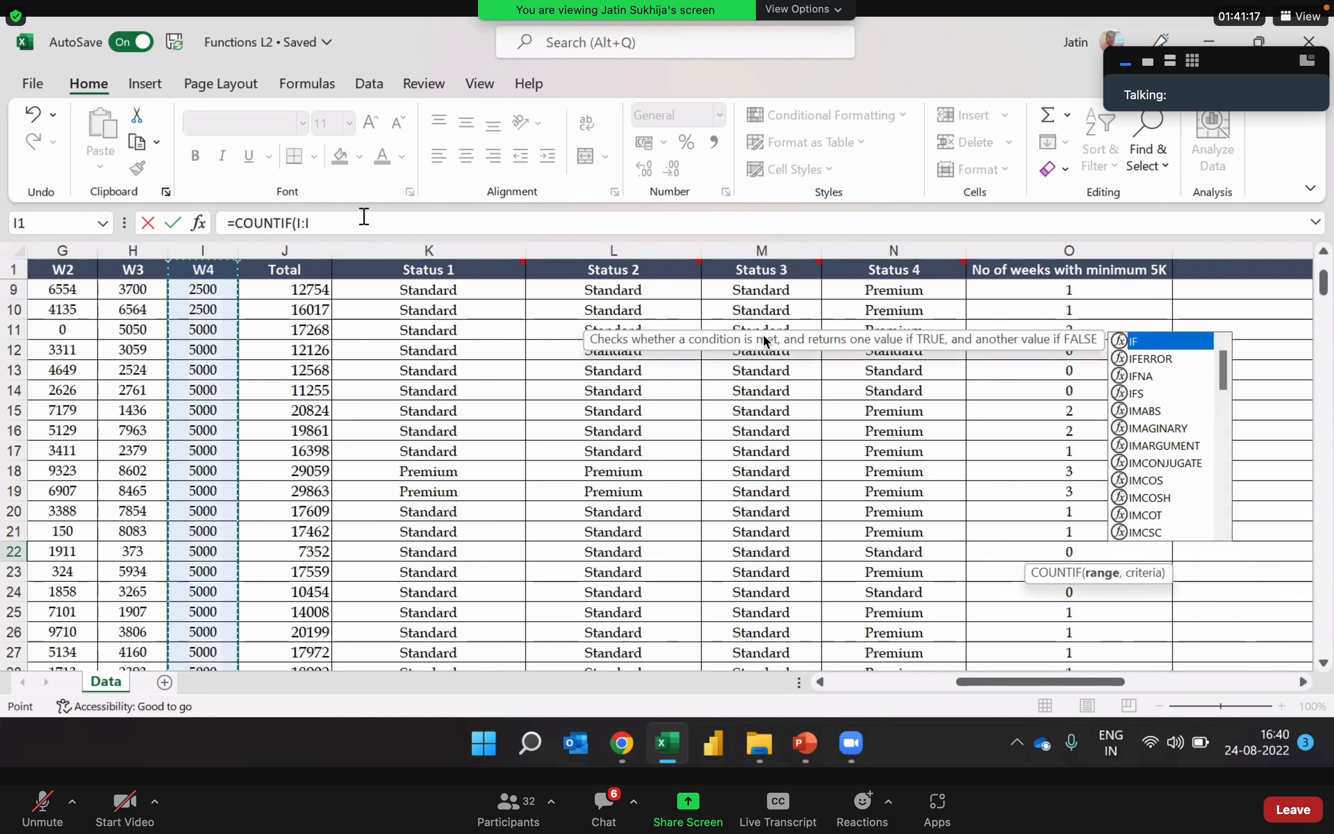
type(",")
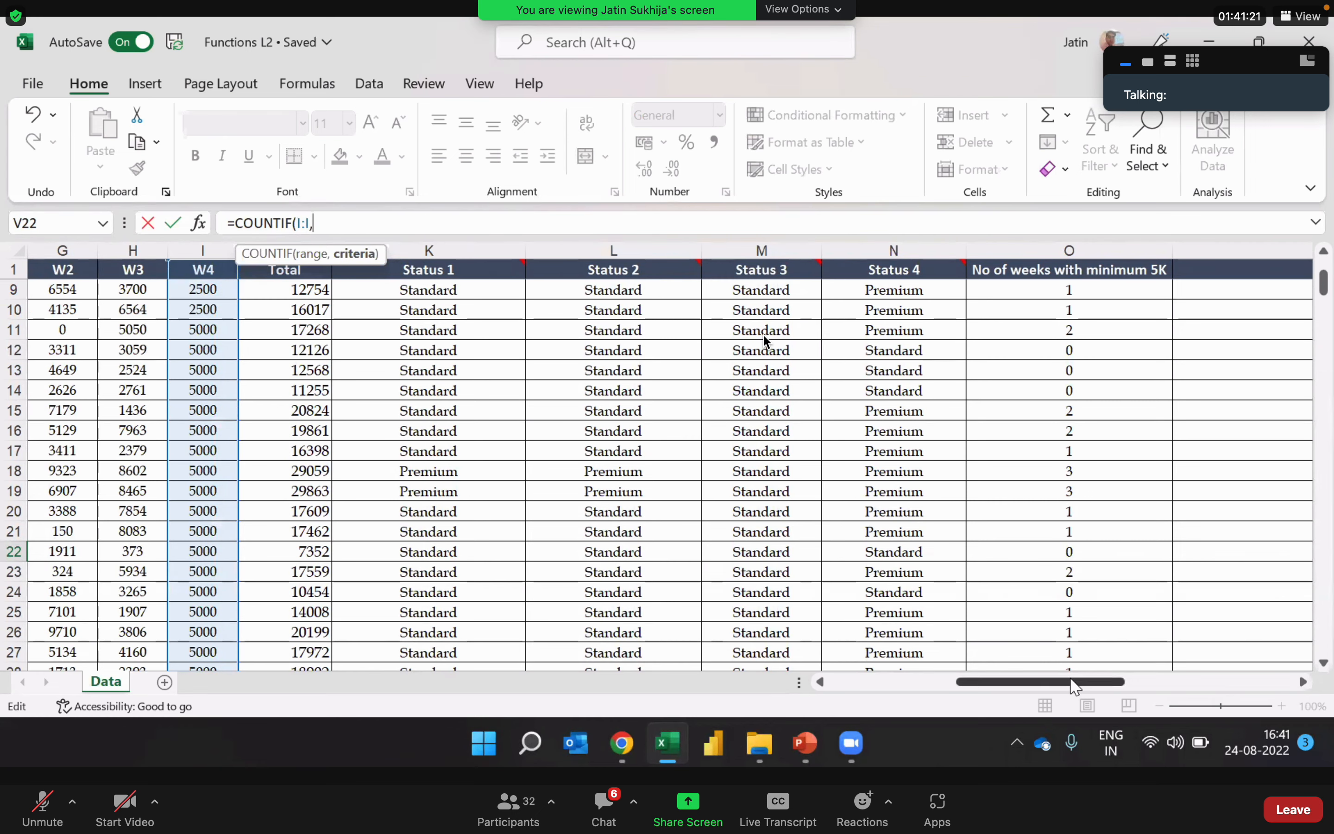
left_click_drag(1113, 683, 1265, 684)
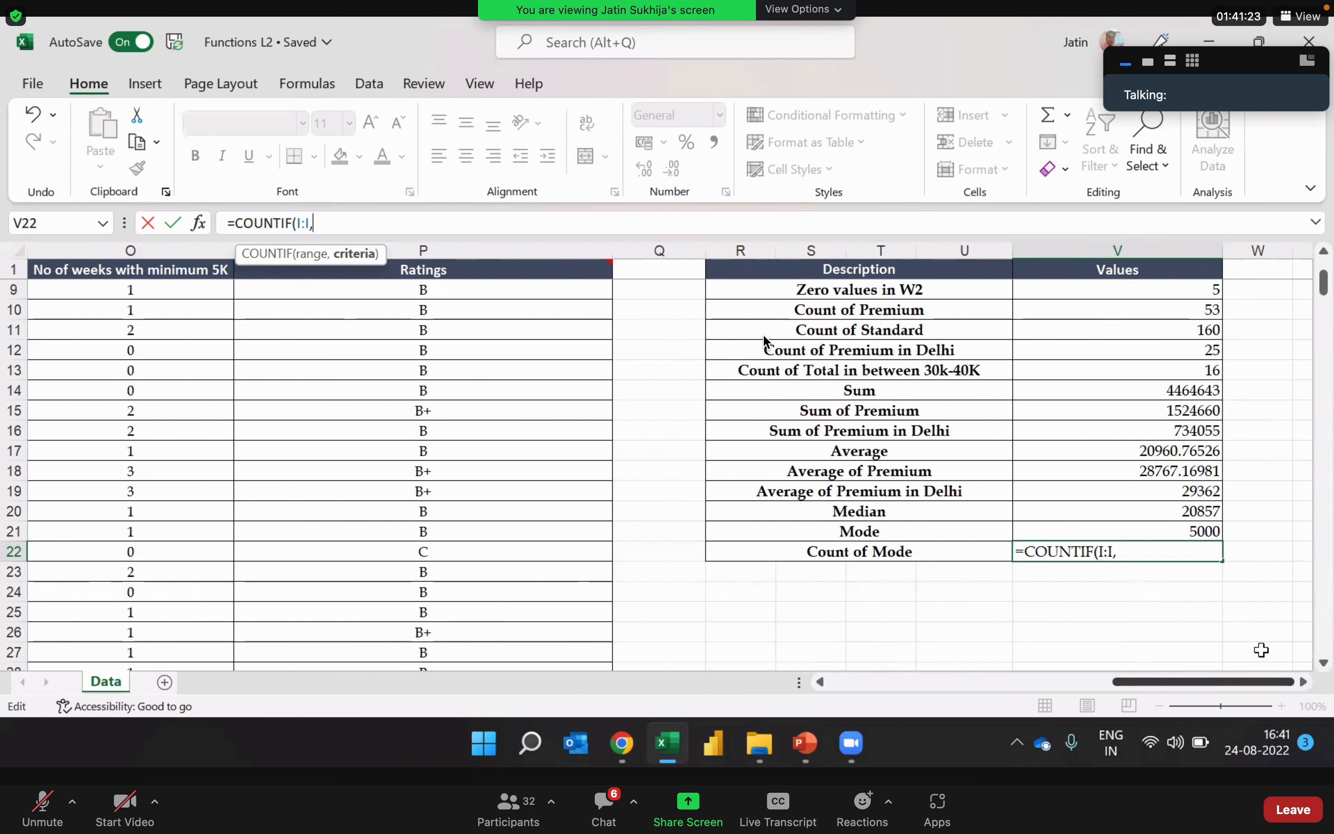
left_click(1197, 529)
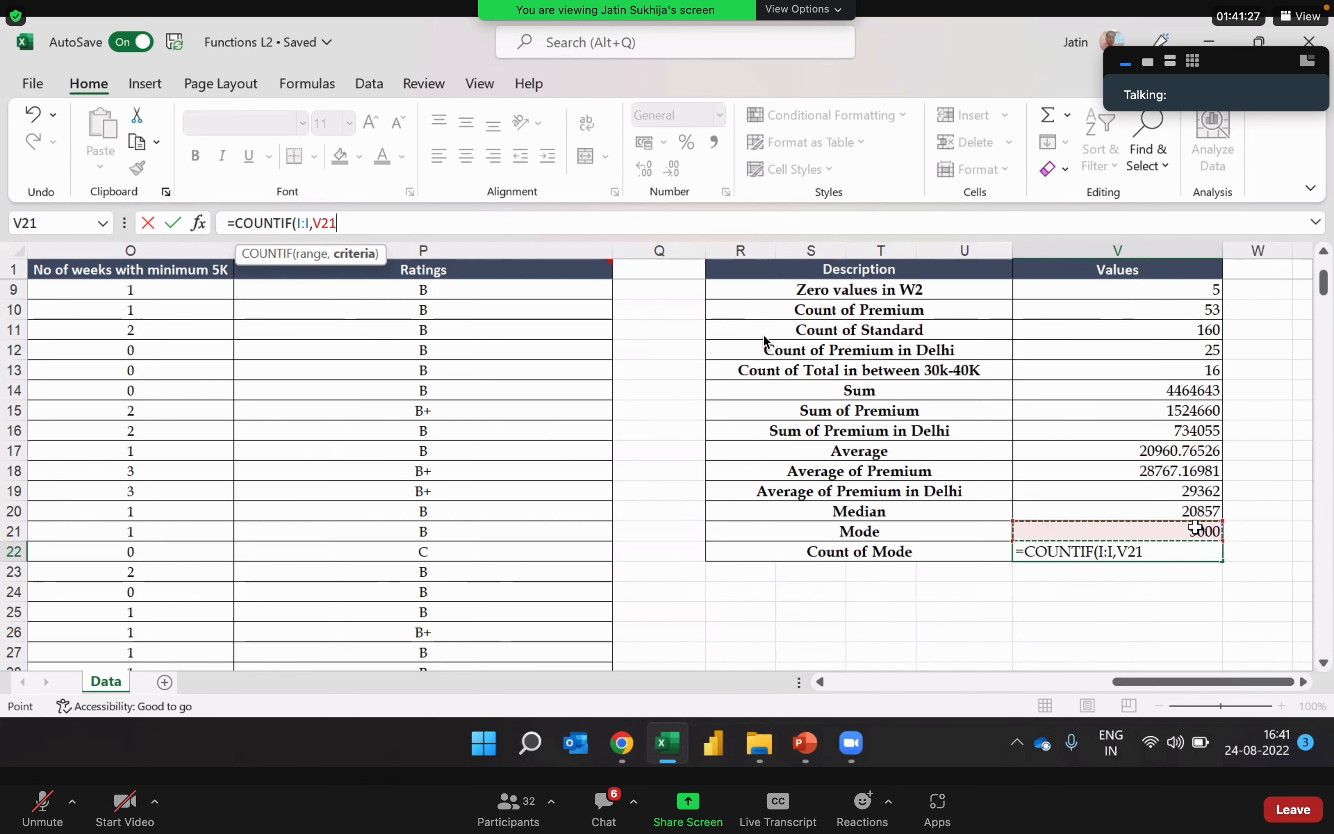
key("Return")
key("Up")
key("Right")
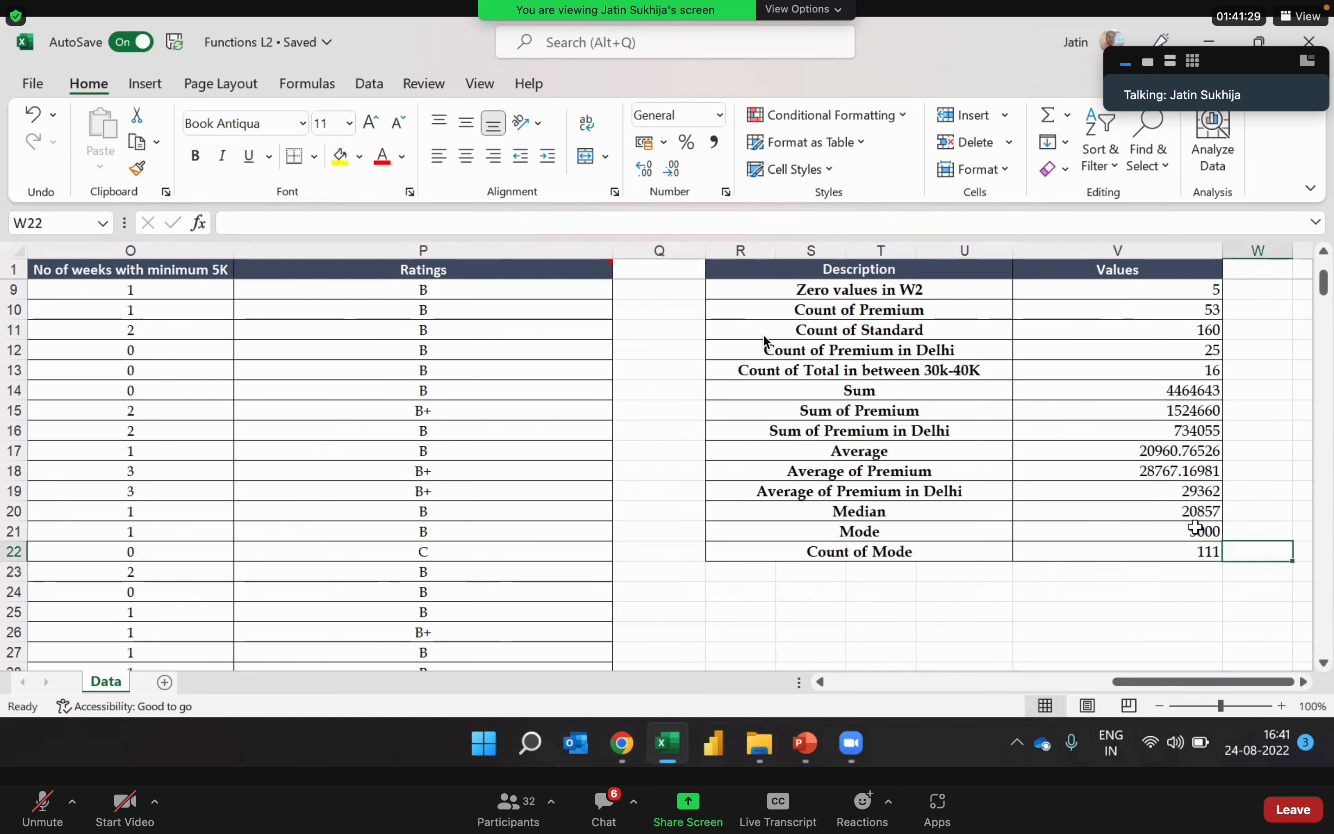
key("Right")
key("Left")
key("Left")
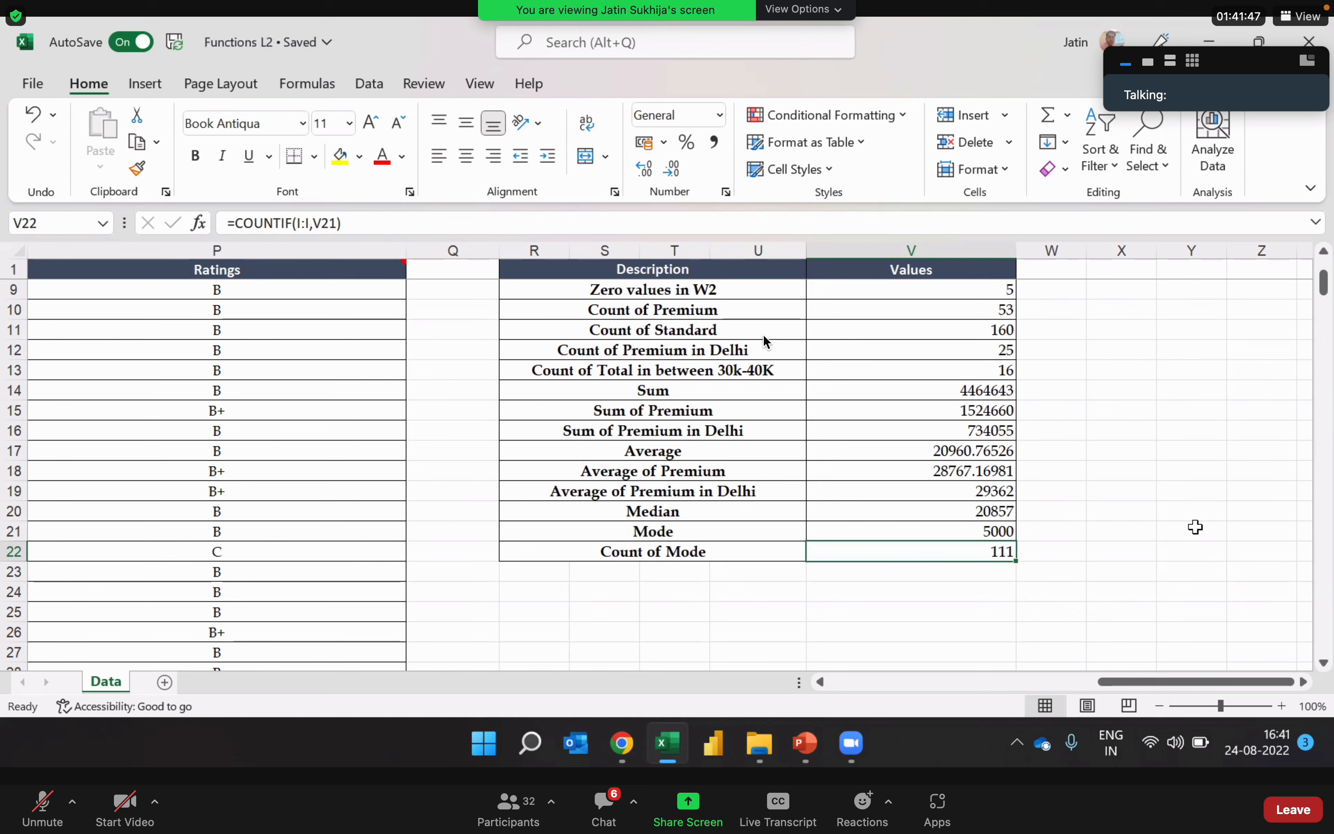
Step: Return to the first data row and review the Status 1 formula in K2 without changing it
key("Up")
key("Up")
key("Up")
key("Up")
key("Up")
key("Up")
key("Up")
key("Up")
key("Up")
key("Up")
key("Up")
key("Up")
key("Up")
key("Up")
key("Up")
key("Up")
key("Up")
key("Up")
key("Up")
key("Up")
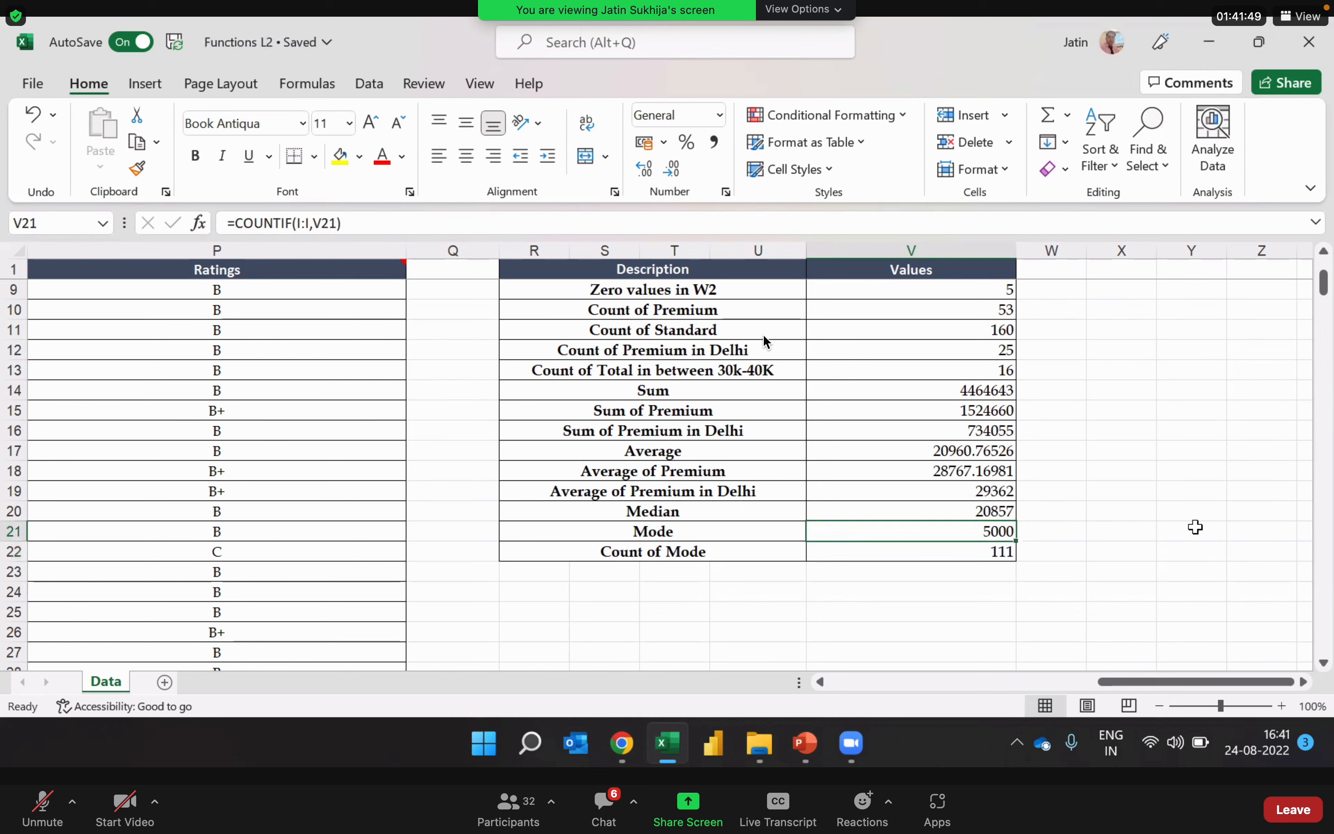
key("Down")
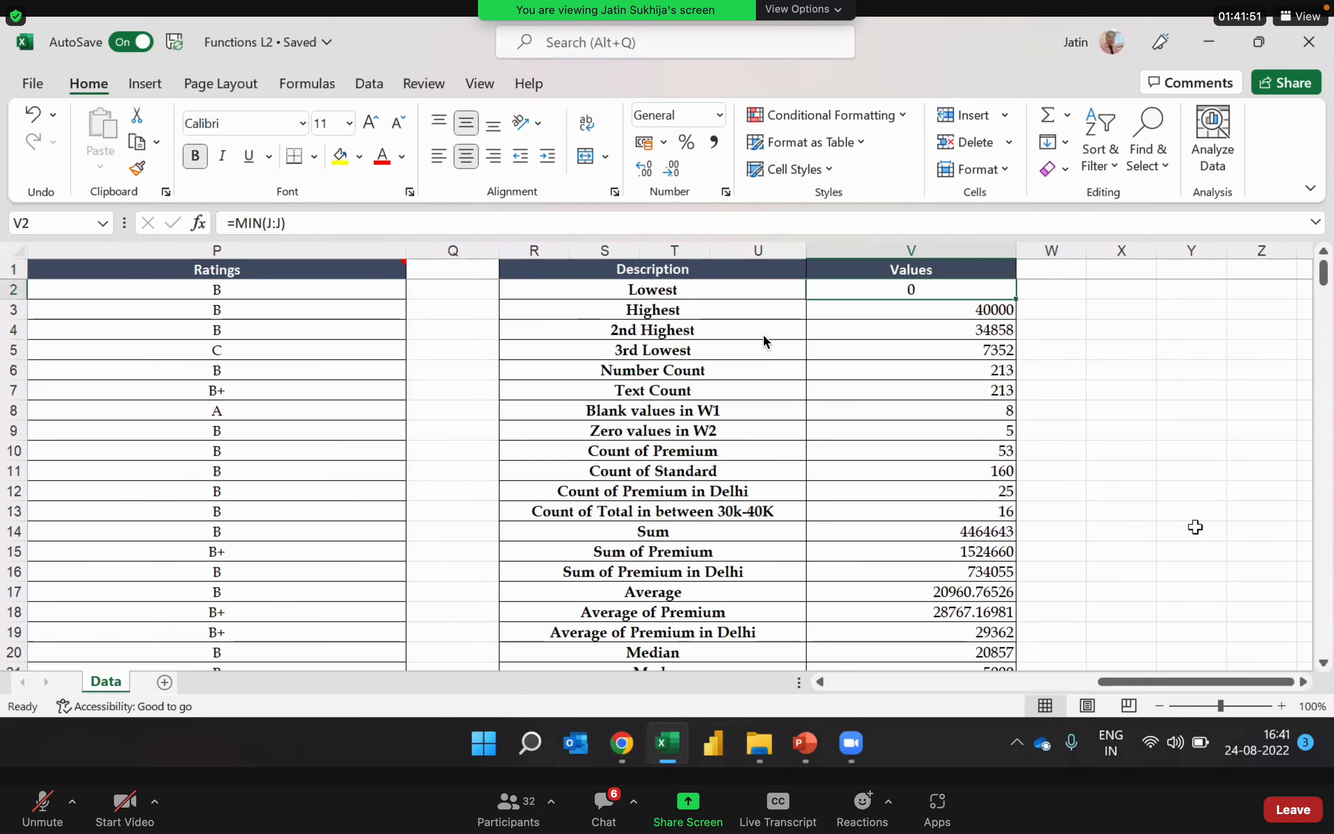
key("Left")
key("Left")
key("Left")
key("Left")
key("Left")
key("Left")
key("Left")
key("Left")
key("Left")
key("Left")
key("Left")
key("Left")
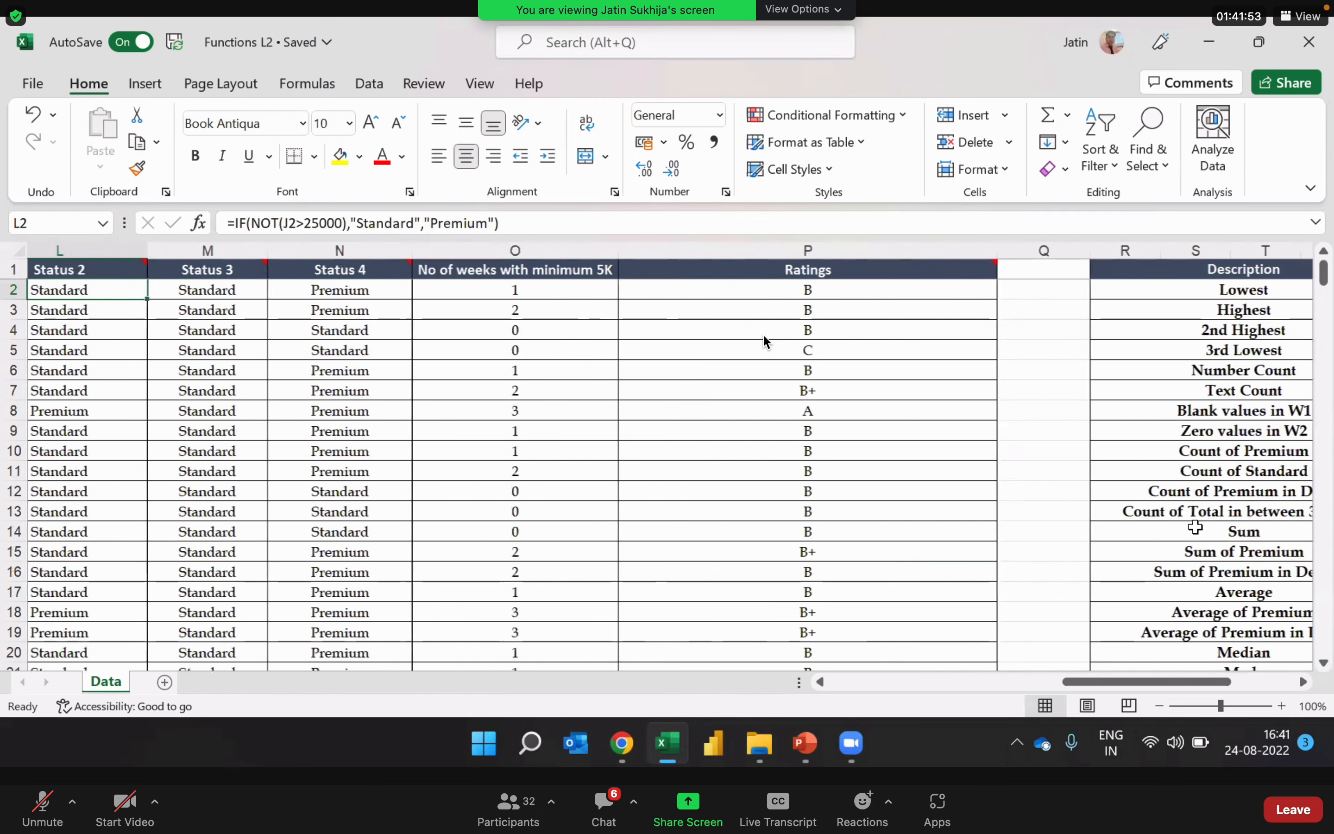
key("Right")
key("Right")
key("Right")
key("Right")
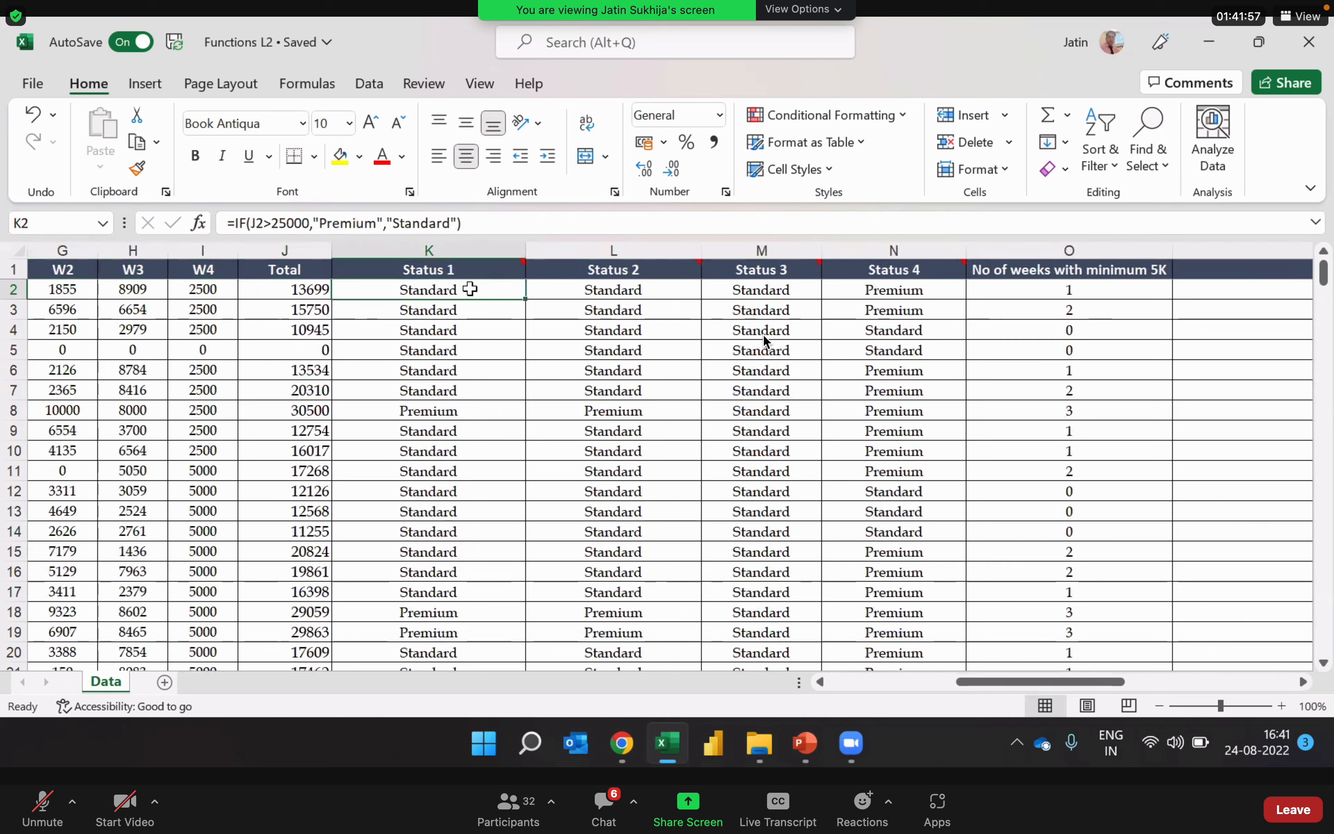
double_click(468, 289)
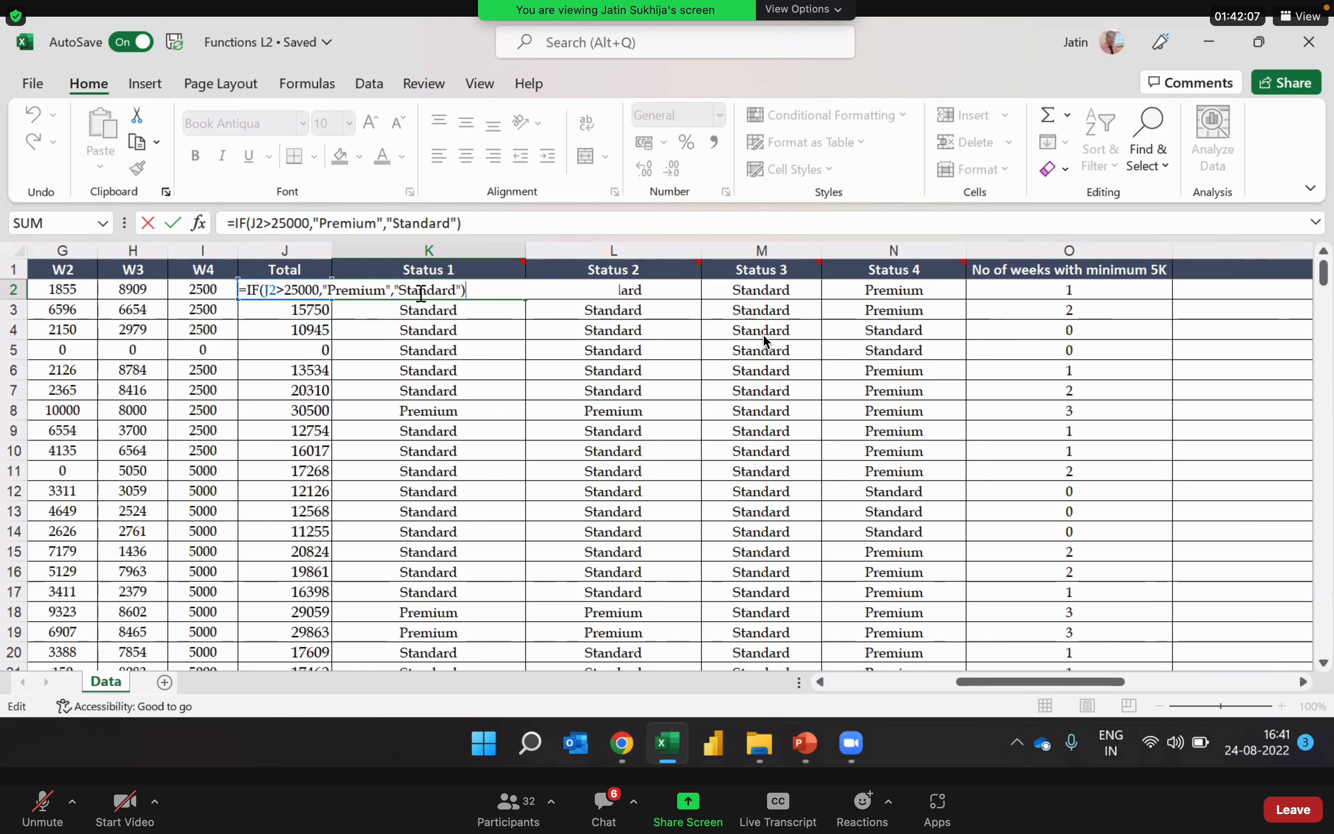
key("Return")
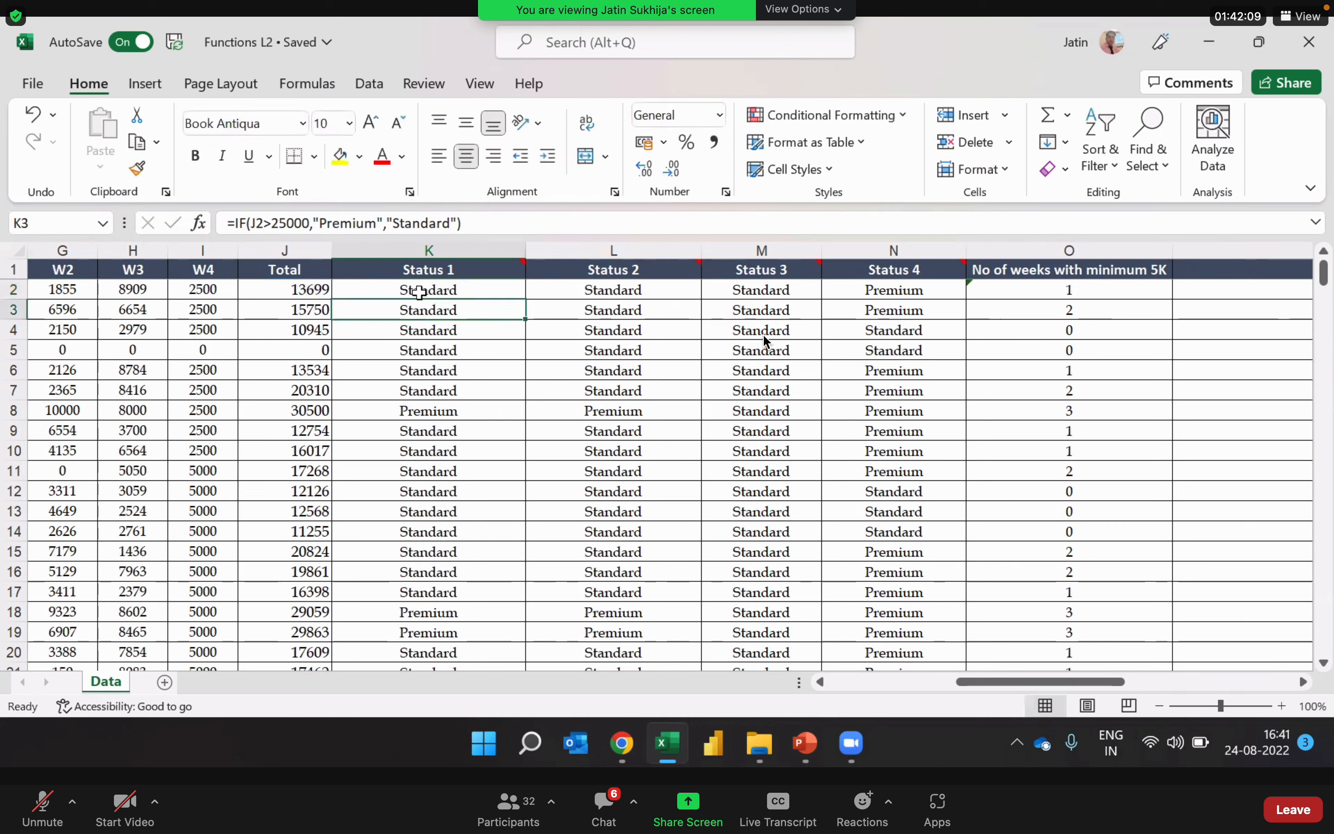
Step: Open the Status 2 formula in L2, review its negated condition, and leave it unchanged
left_click(692, 289)
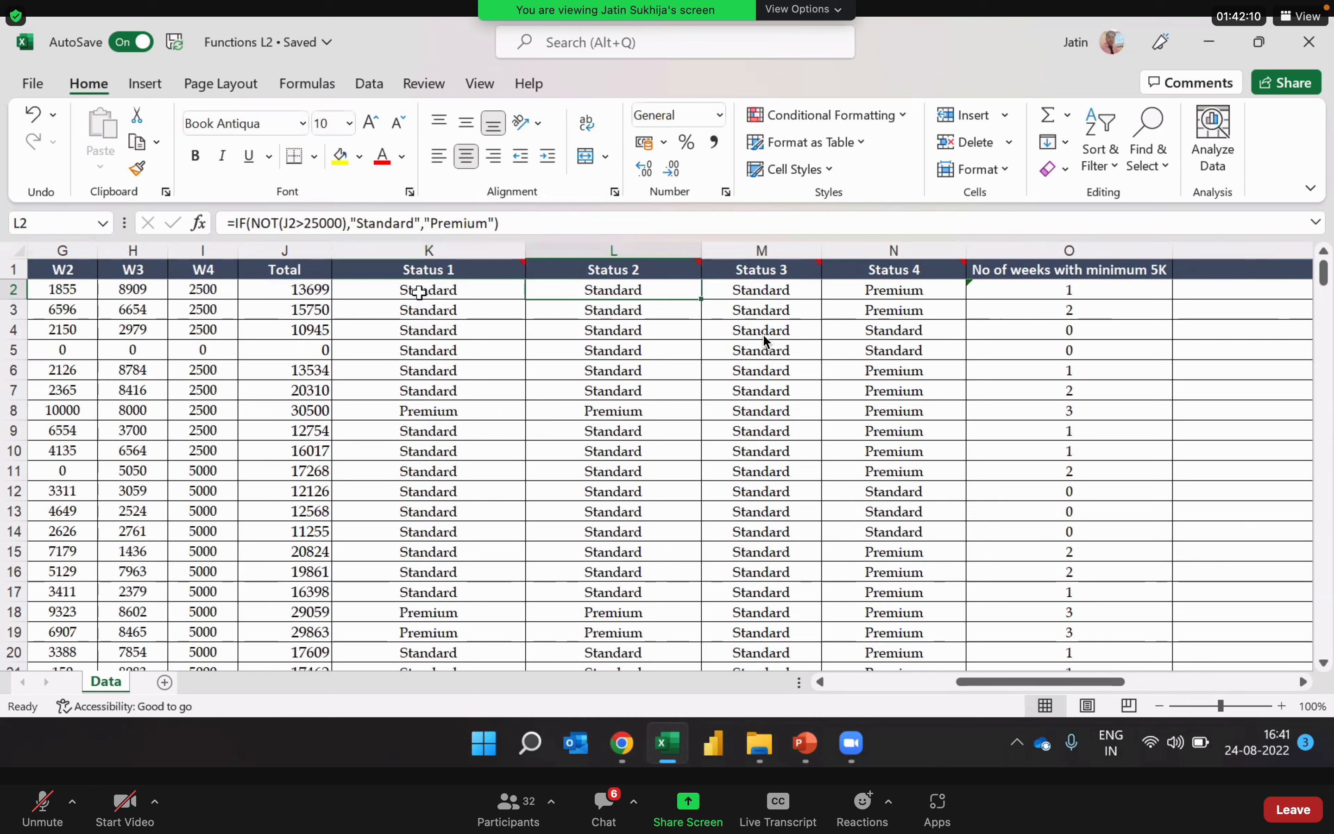
double_click(679, 289)
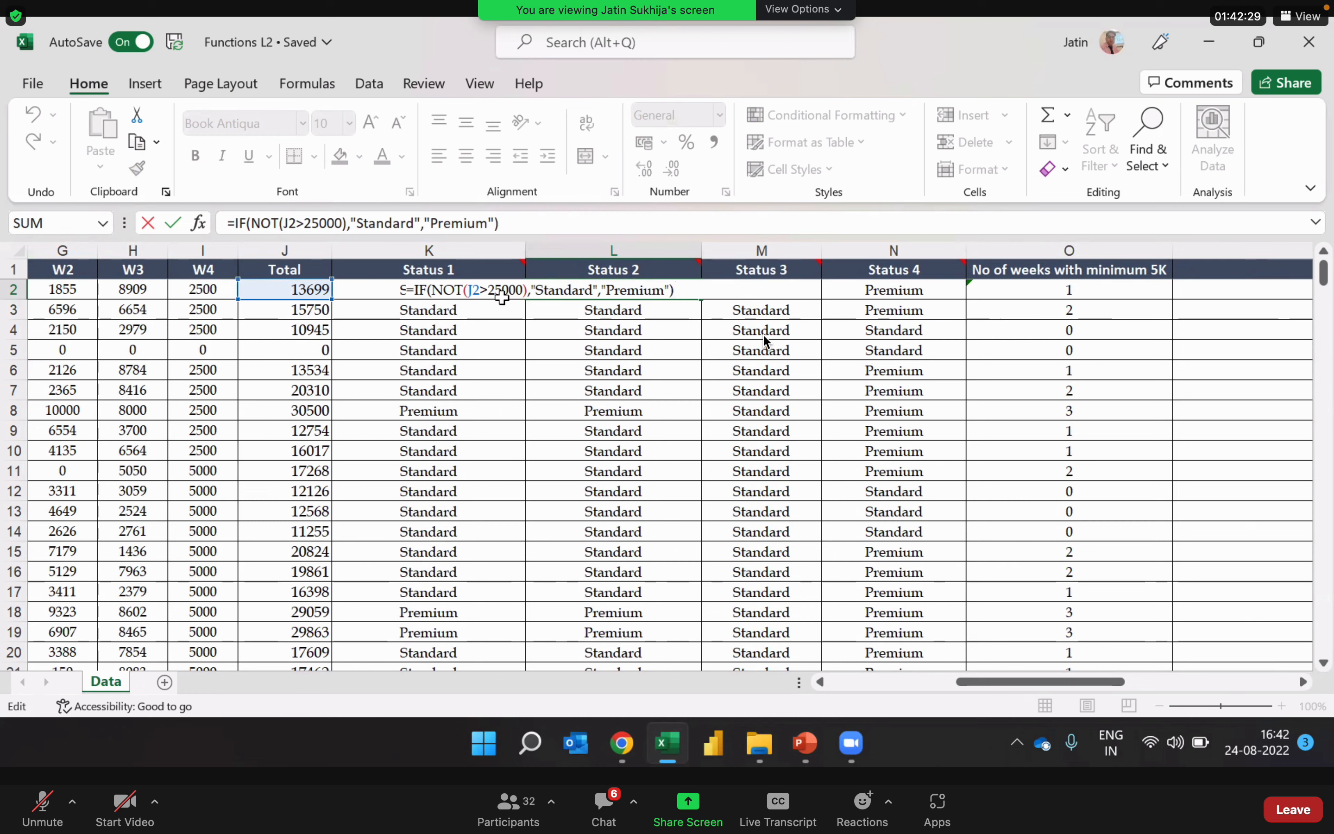
key("Escape")
Step: Review the Status 3 formula in M2 and its combined conditions on the weekly values and total
key("Right")
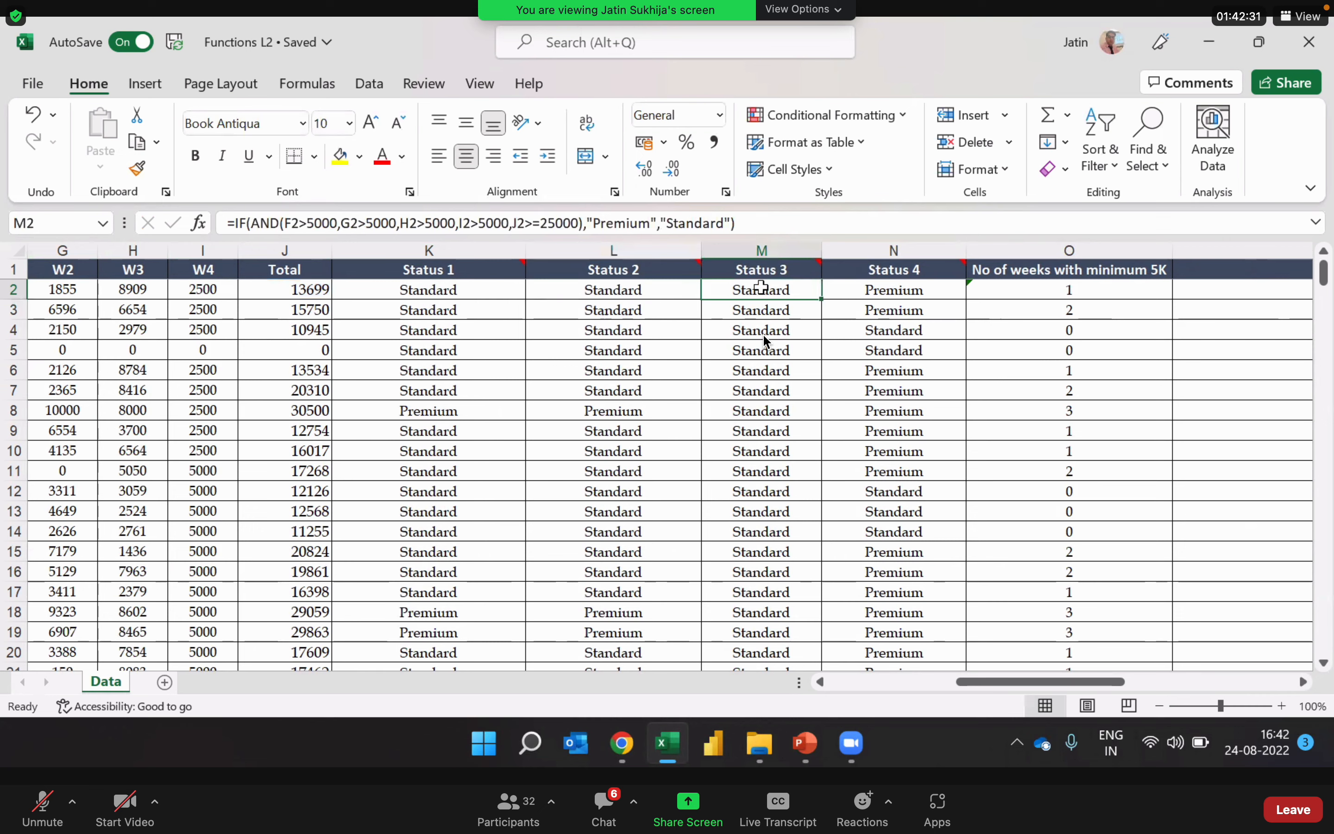
key("F2")
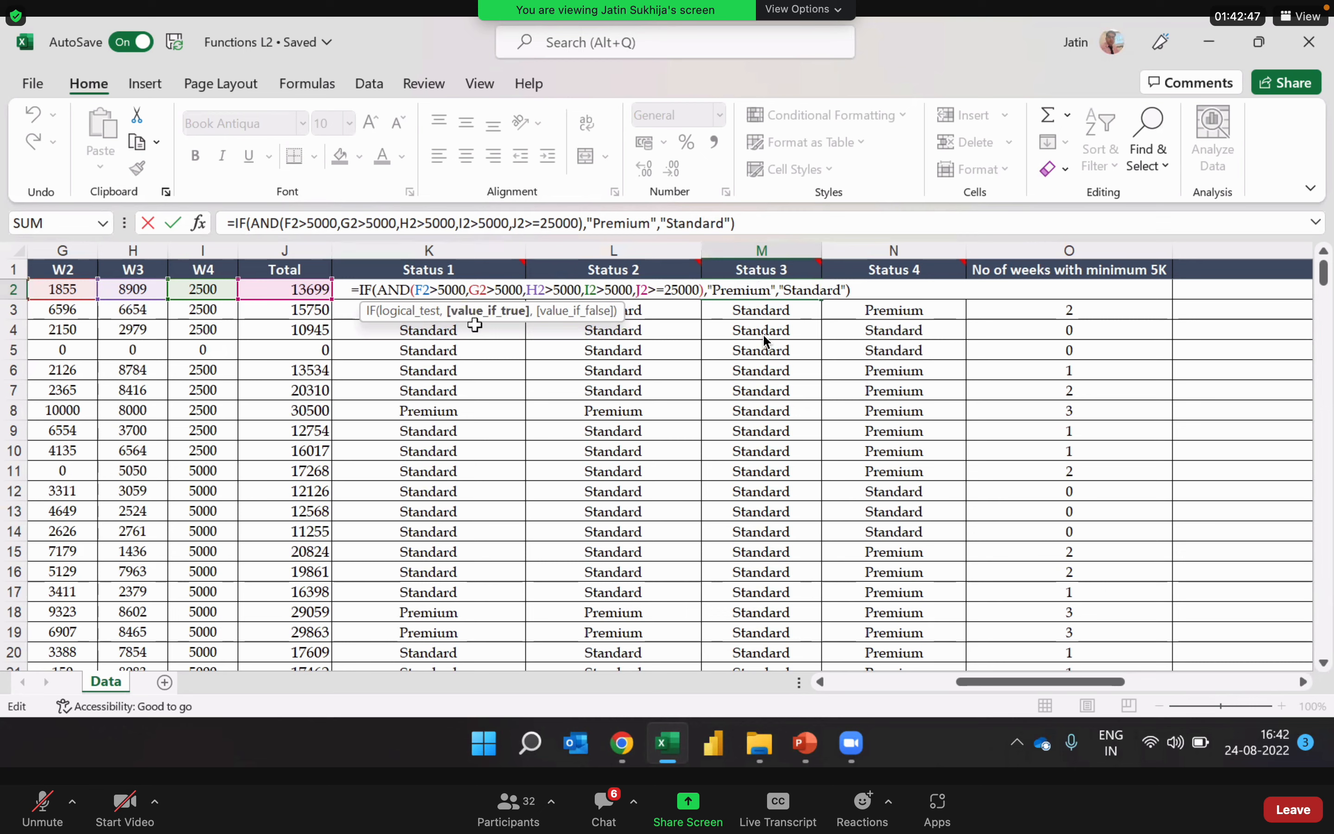
mouse_move(499, 262)
key("ctrl+Return")
Step: Review the Status 4 formula in N2 and its alternative conditions without changing it
key("Right")
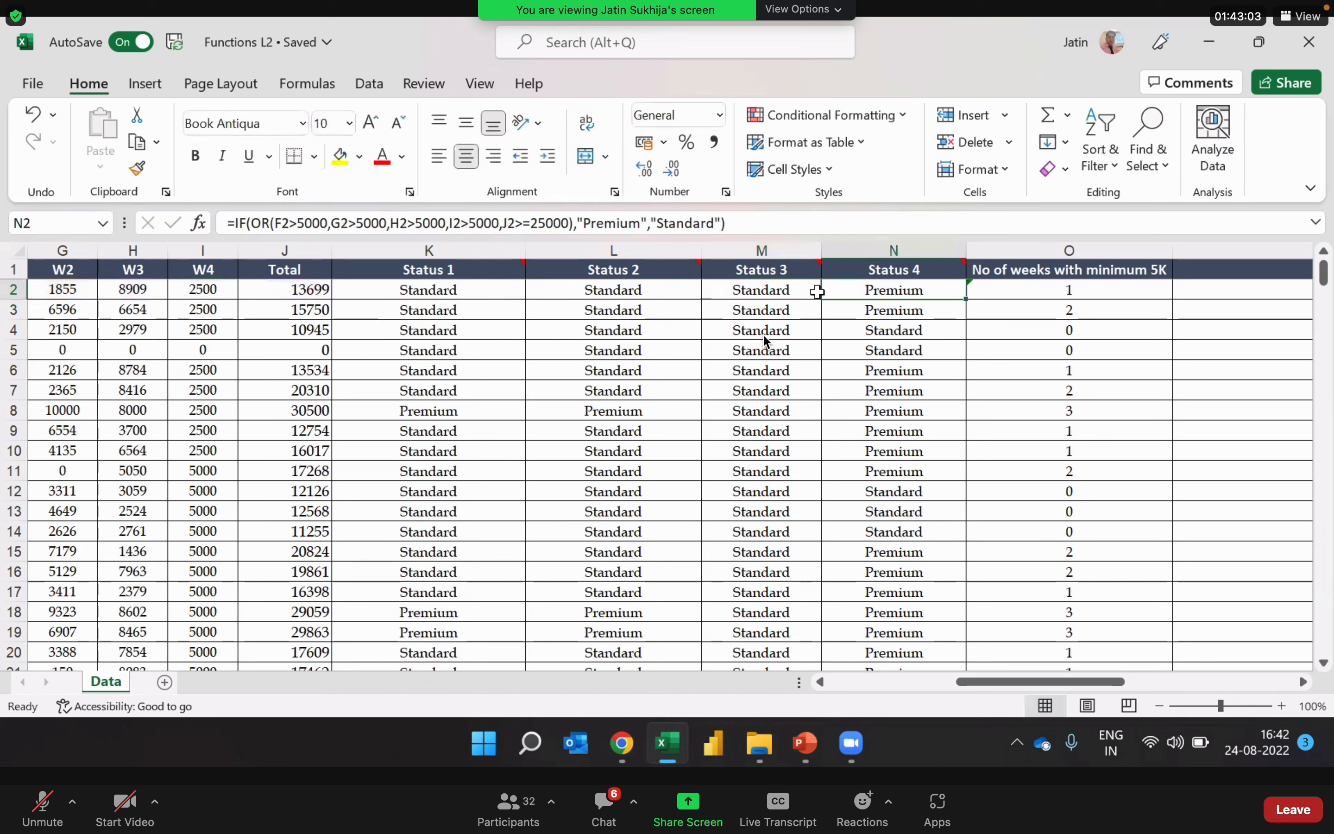
double_click(926, 290)
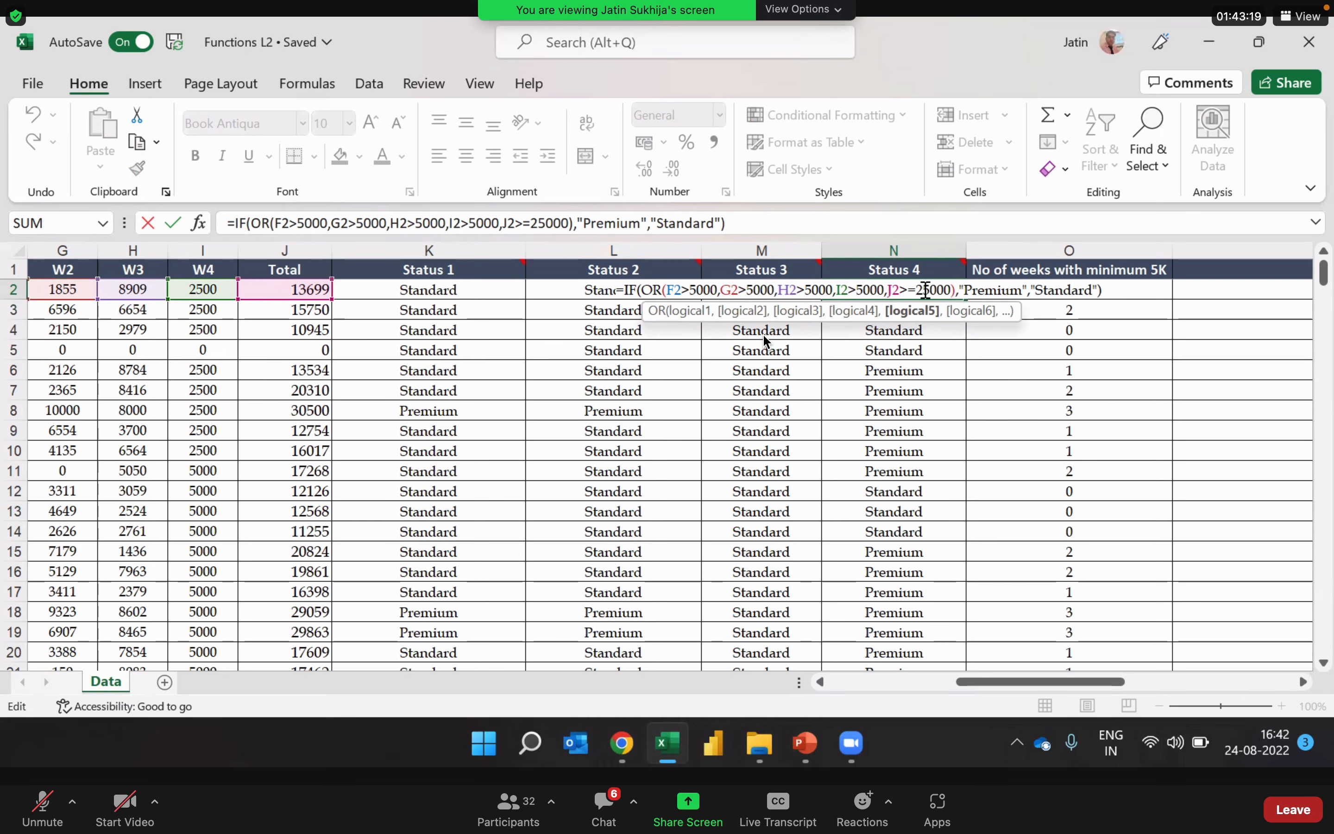
key("Return")
key("Up")
Step: Review the range and criteria of the No of weeks with minimum 5K formula in O2
key("Right")
key("Right")
key("Left")
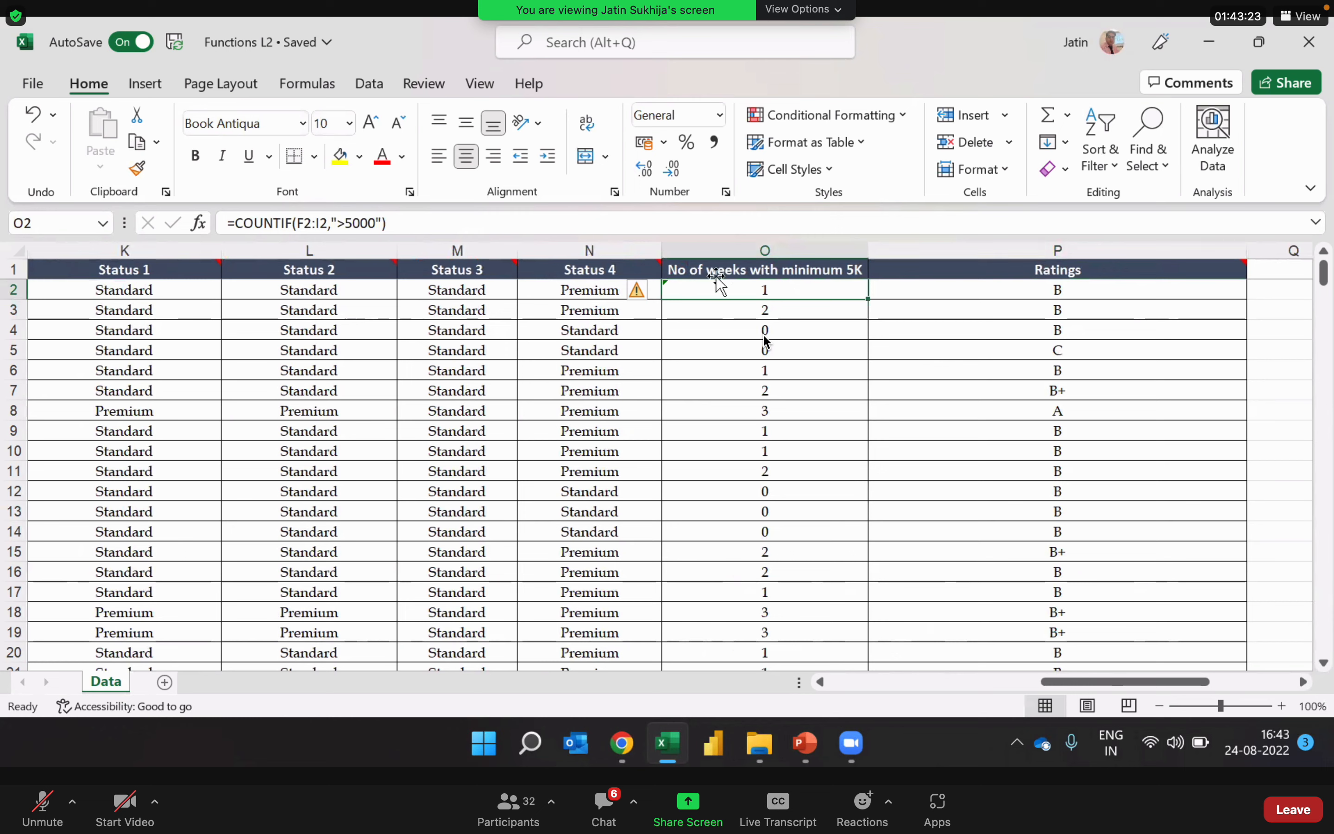
double_click(820, 291)
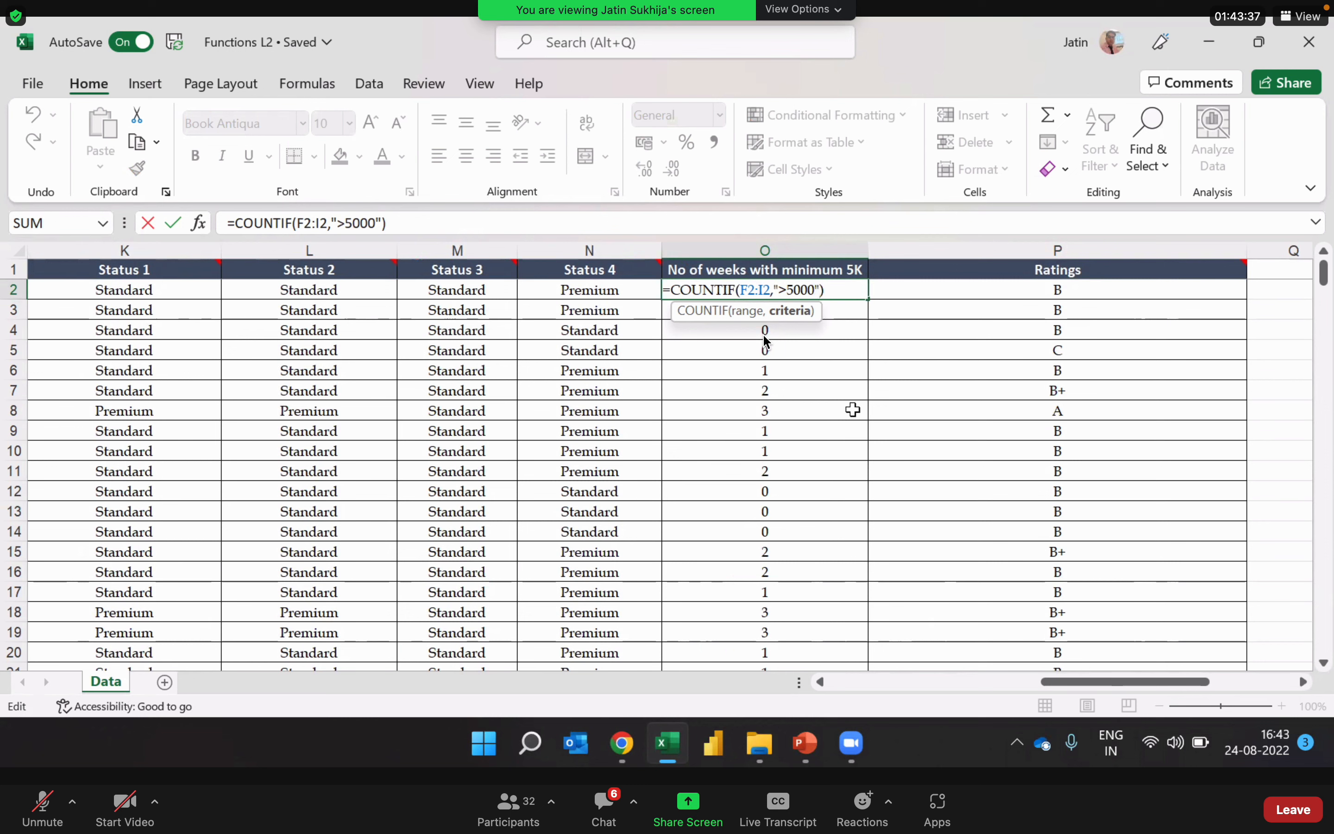
key("Return")
key("Up")
Step: Examine the nested conditions of the Ratings formula in P2, from the first threshold to the final rating
key("Right")
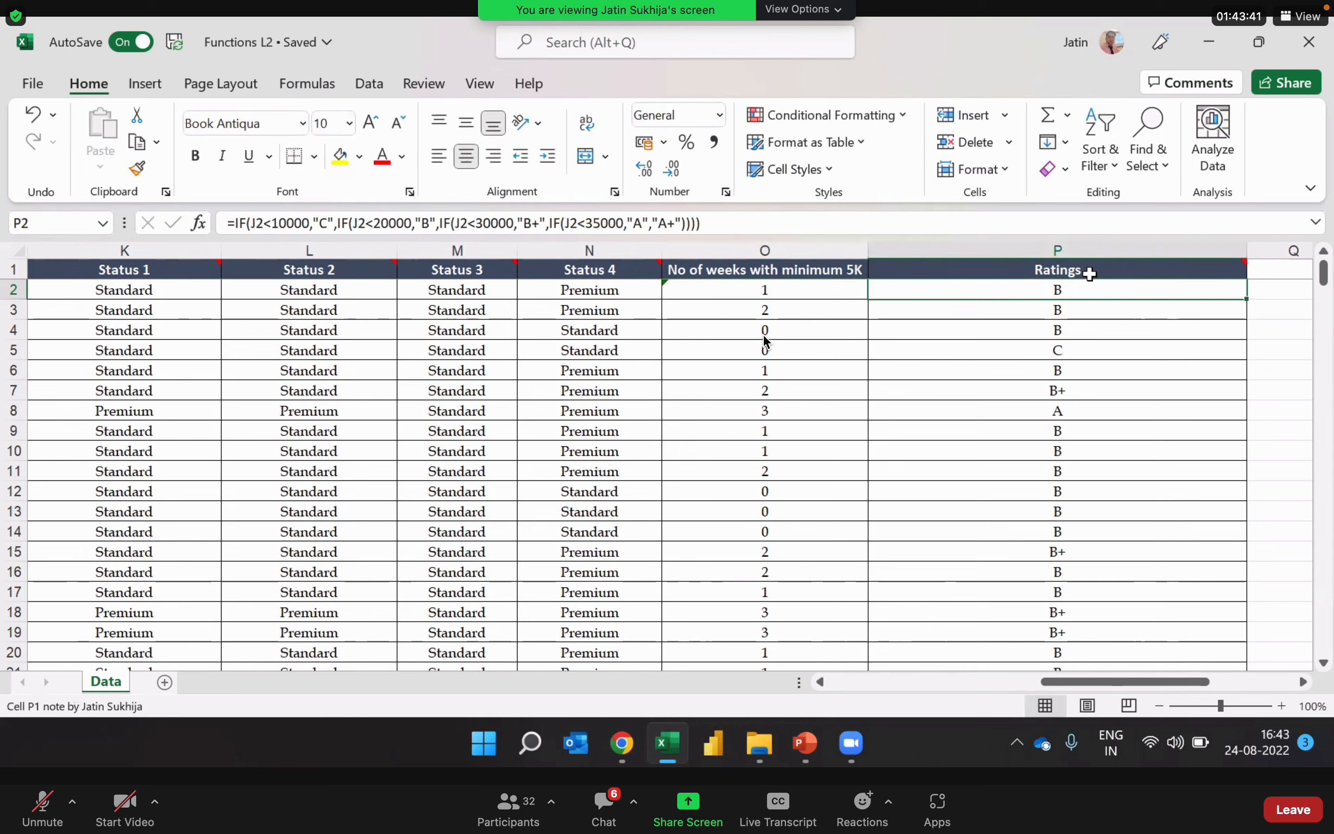
mouse_move(1090, 268)
key("Right")
key("Right")
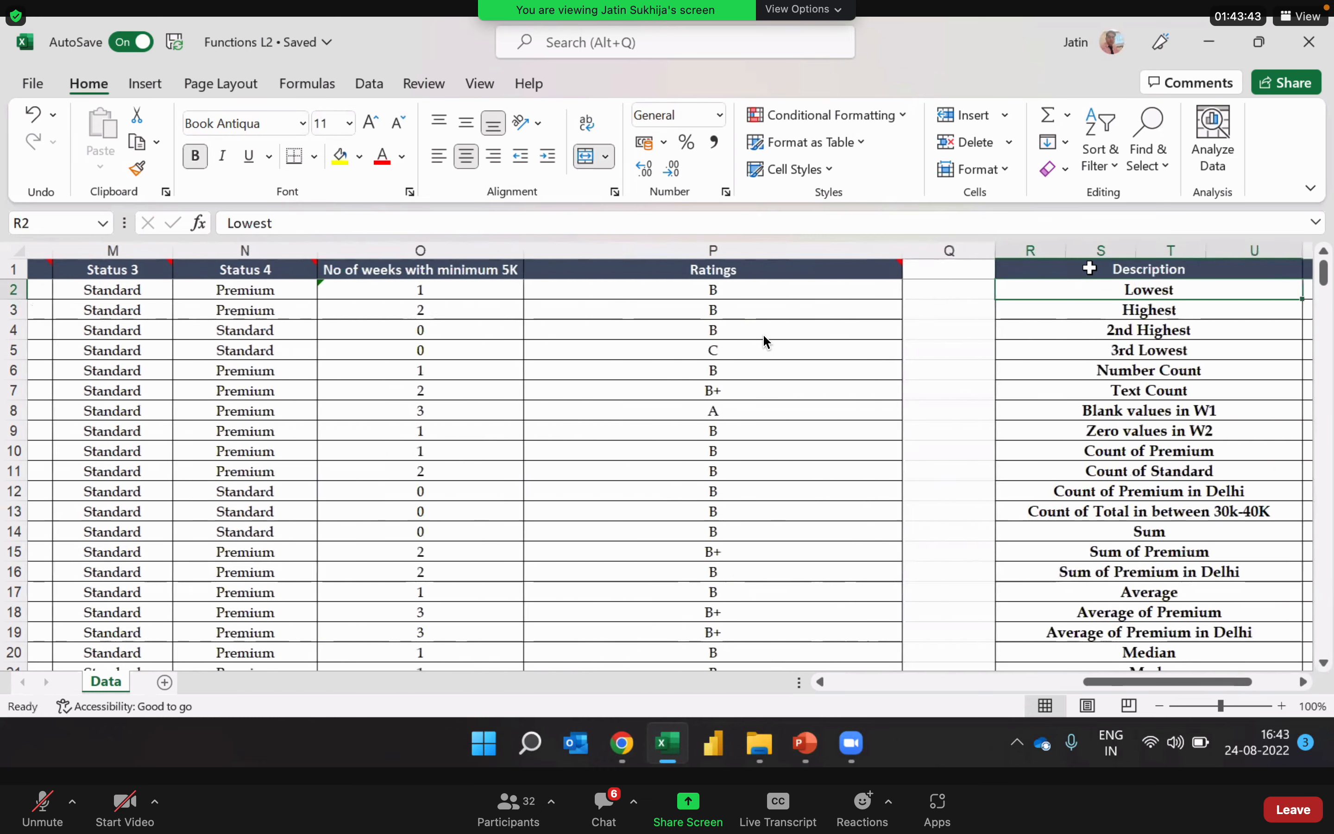
key("Left")
key("Left")
mouse_move(850, 268)
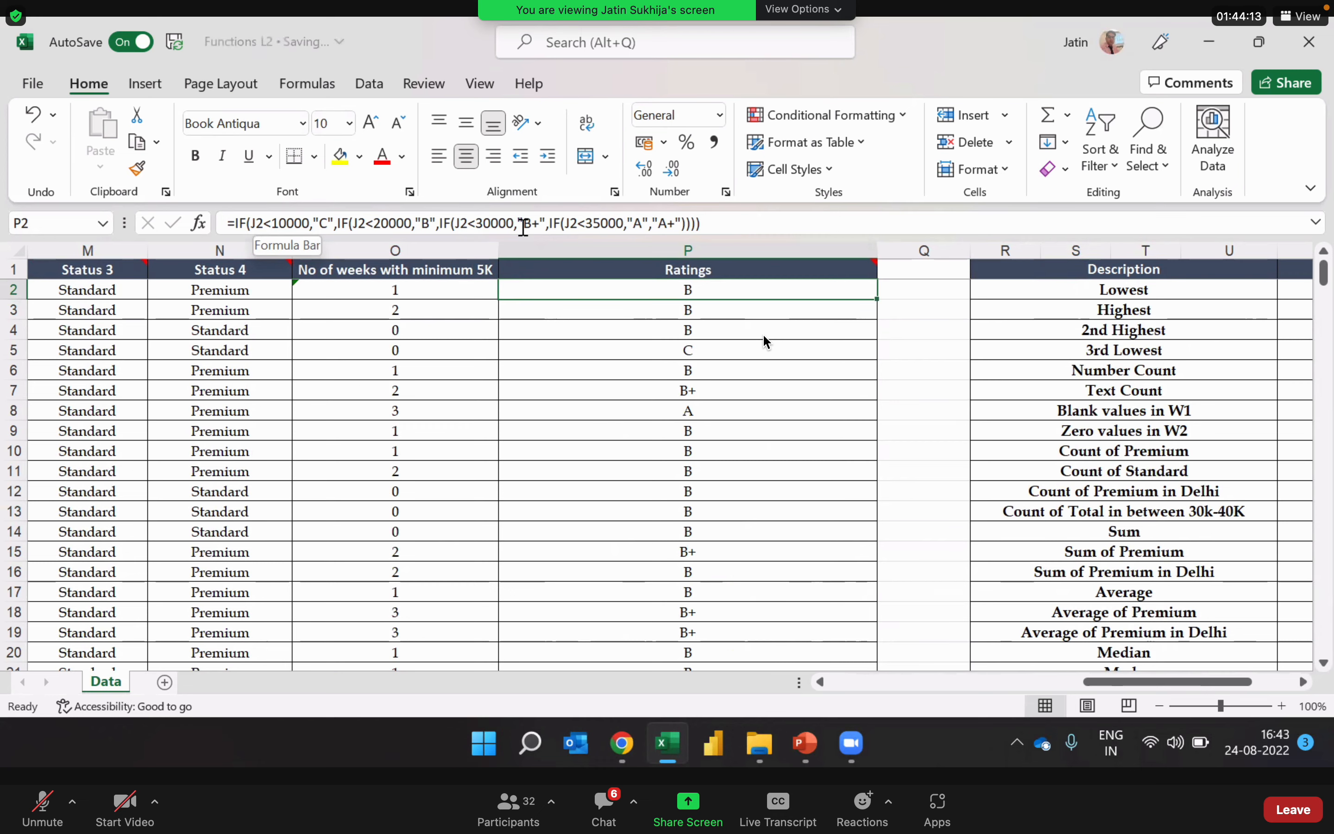
Step: Go to the Values summary column and check the formulas for Lowest in V2 and Highest in V3
key("Right")
key("Right")
key("Right")
key("Right")
key("Right")
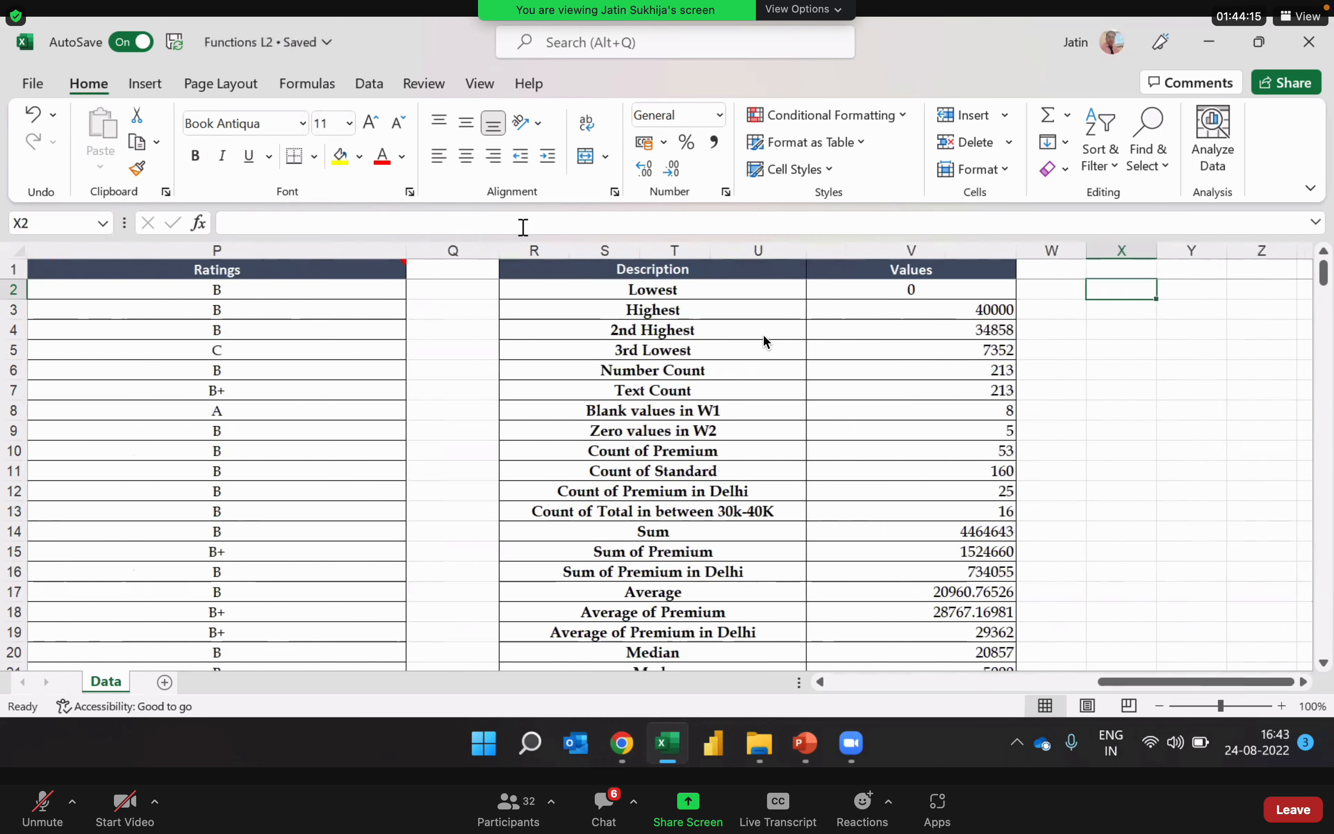
key("Left")
key("Left")
key("Left")
key("Right")
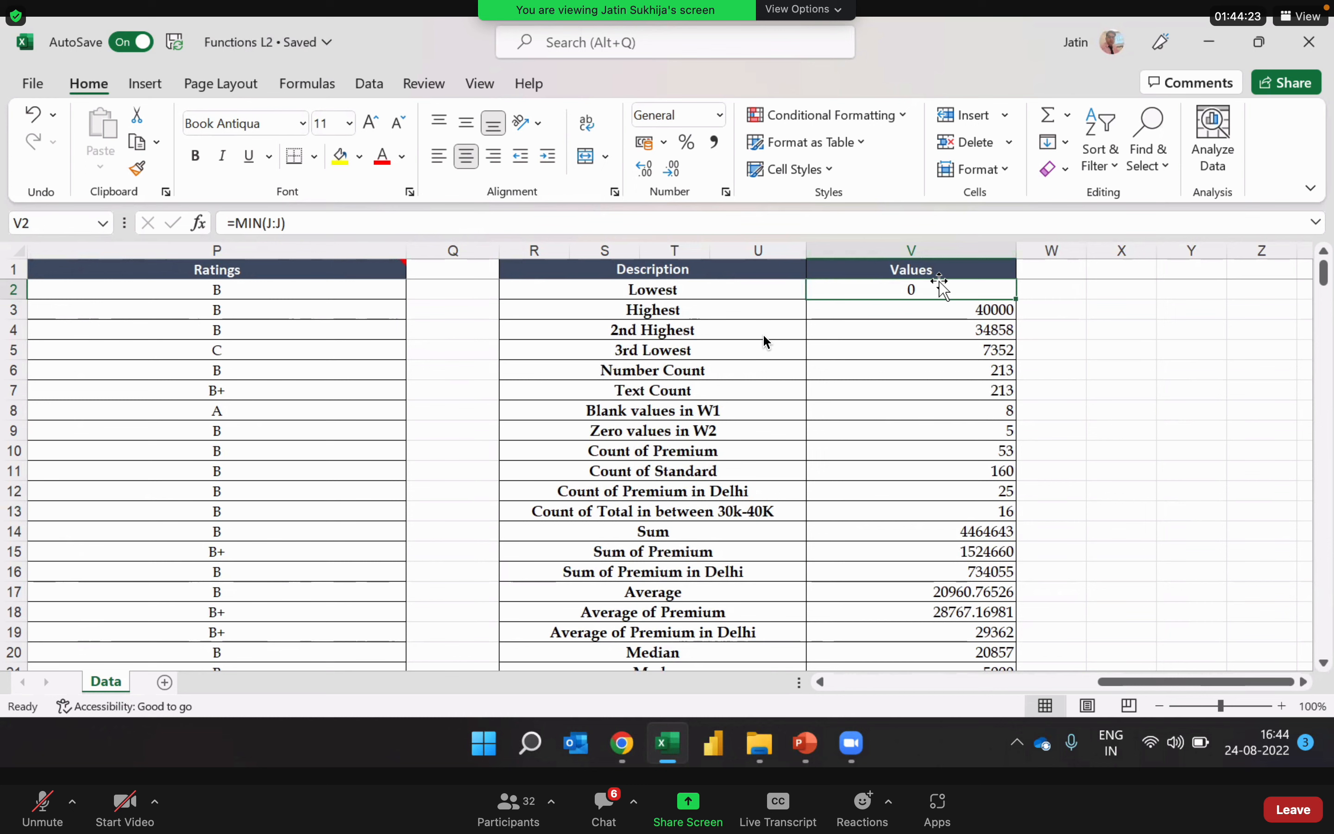
left_click(921, 316)
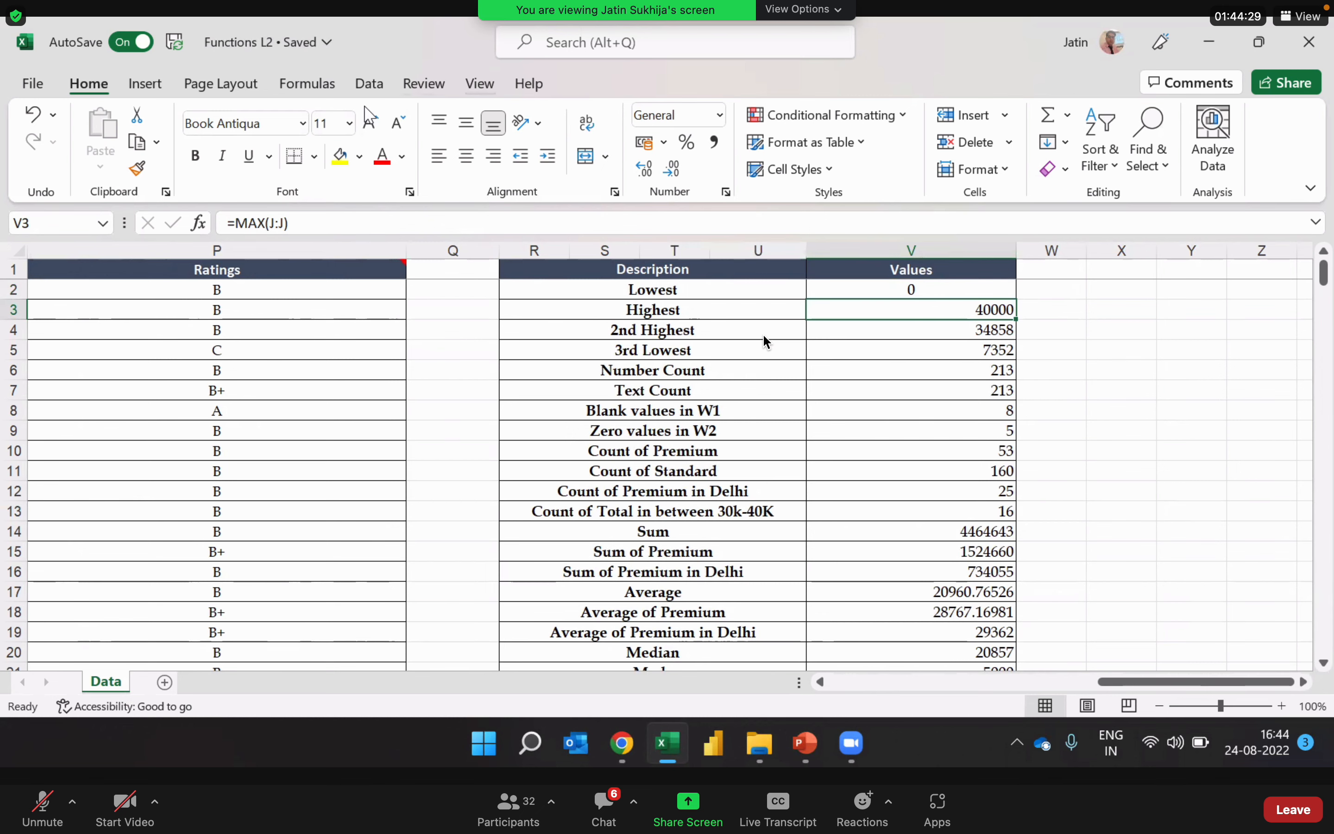
Step: Show formulas instead of results across the Data sheet and bring the Values column into view
left_click(308, 83)
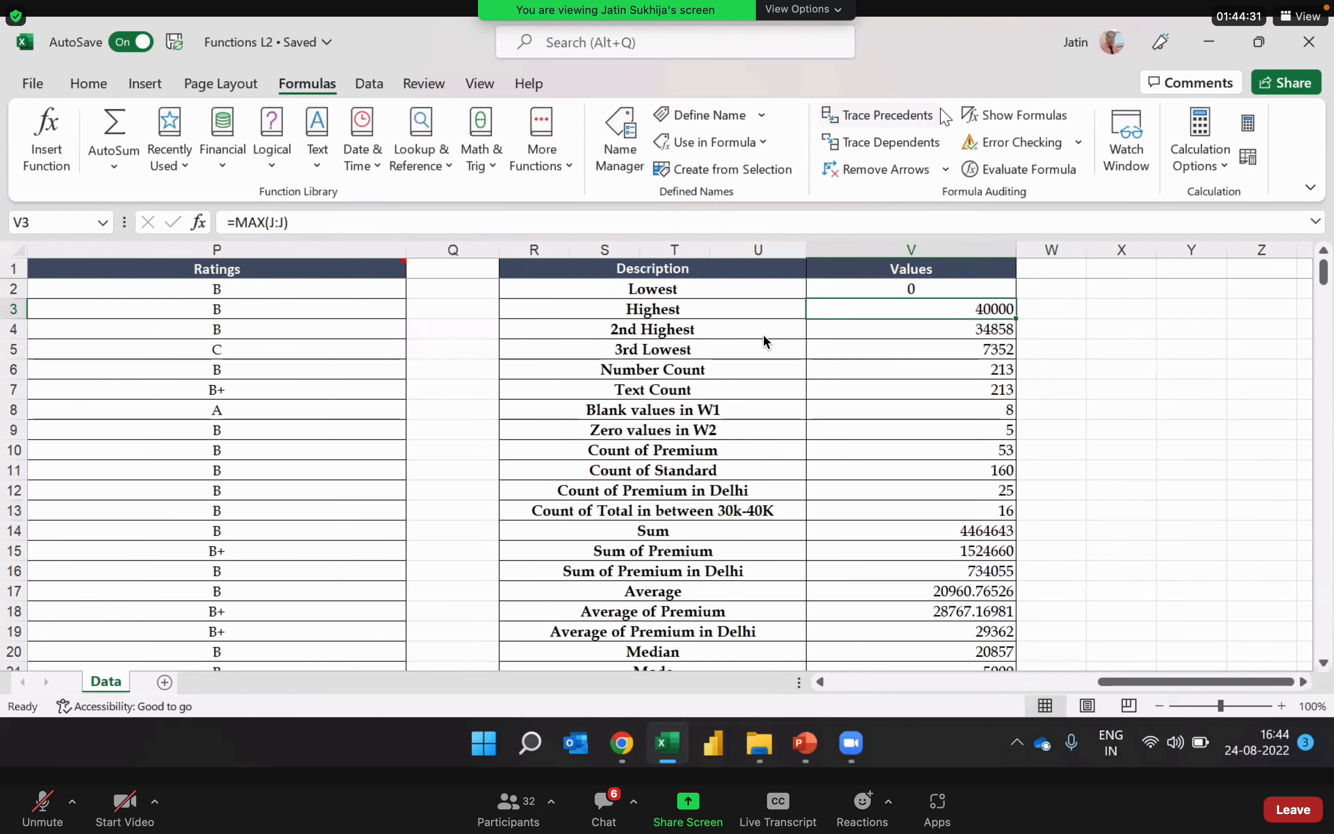
left_click(1050, 118)
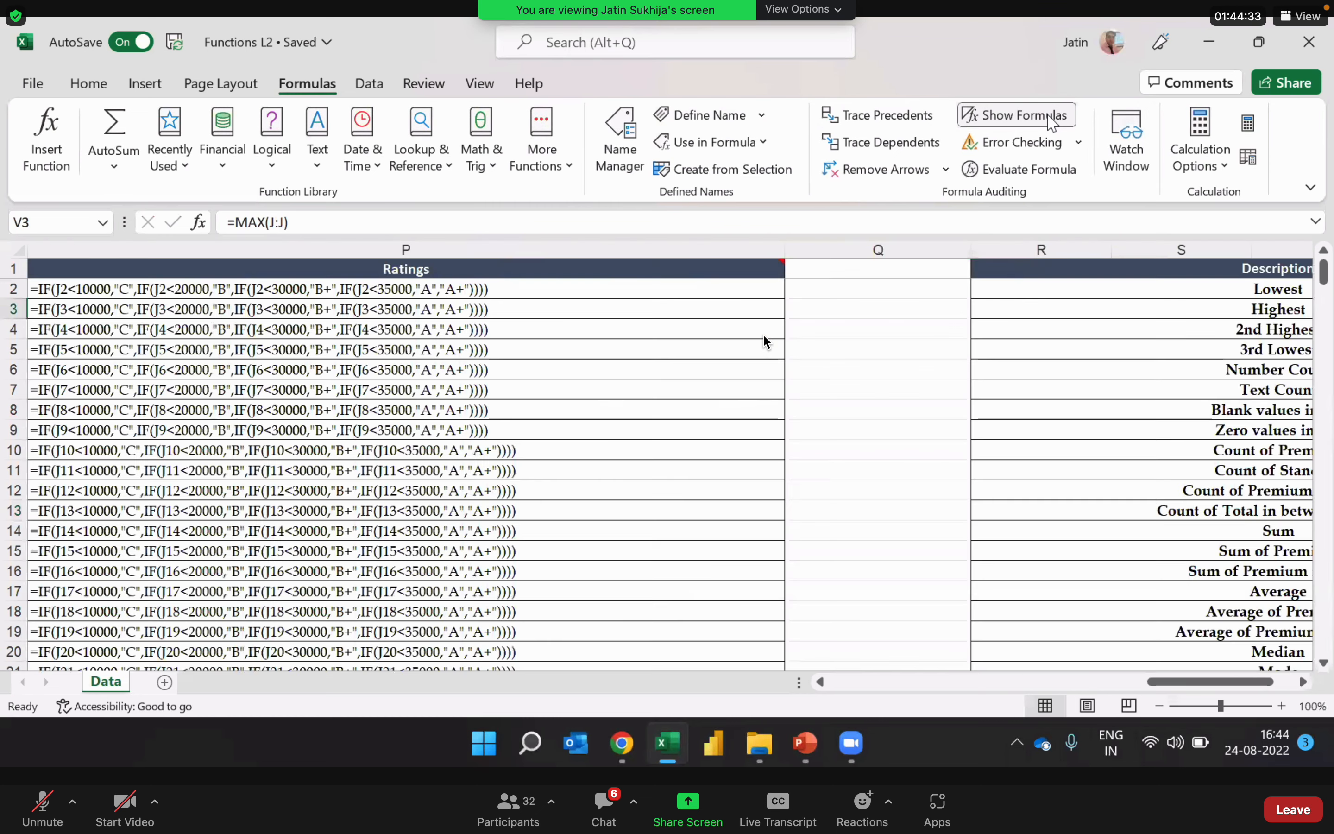
key("Right")
key("Right")
key("Left")
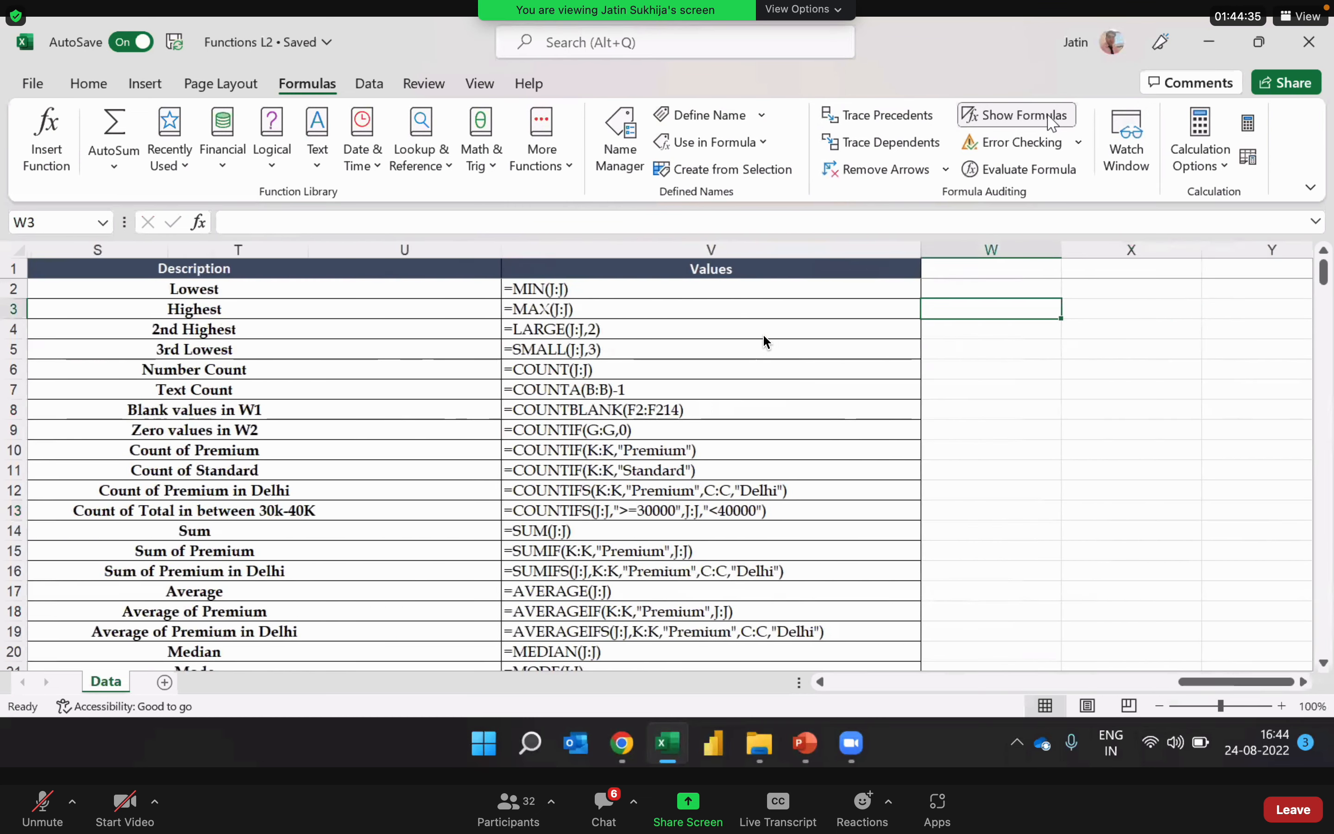
key("Left")
Step: Review the displayed formulas for Highest, 2nd Highest and 3rd Lowest in V3 through V5
key("Up")
key("Down")
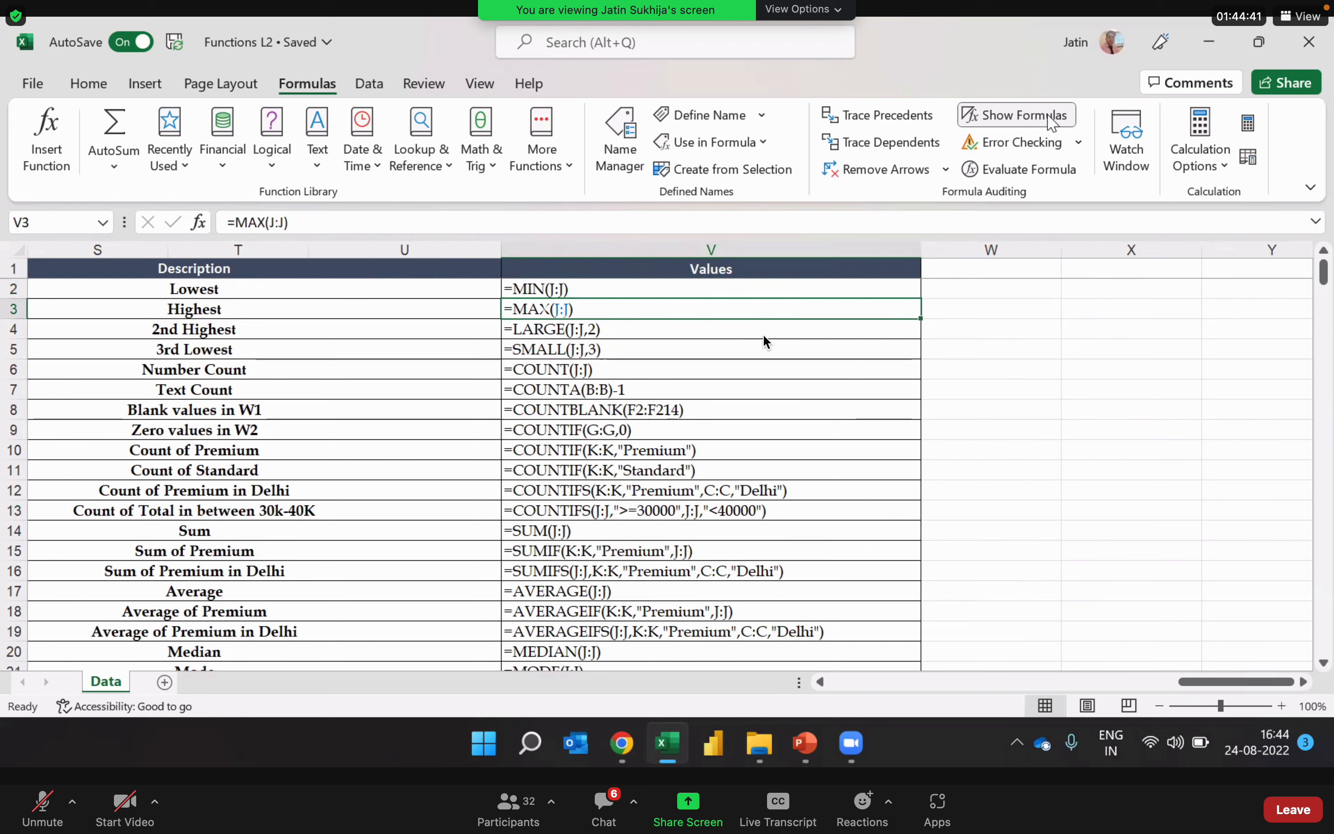
key("Down")
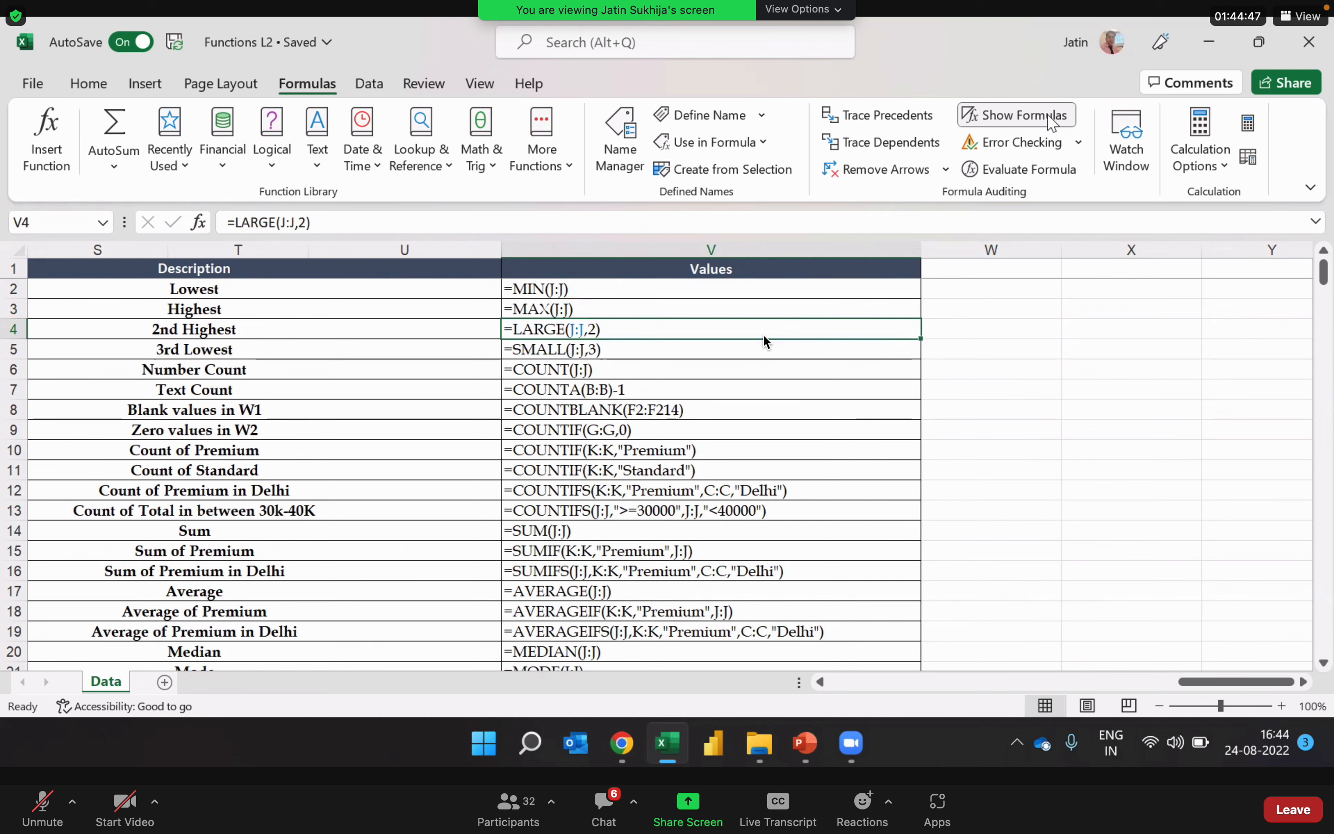
key("Down")
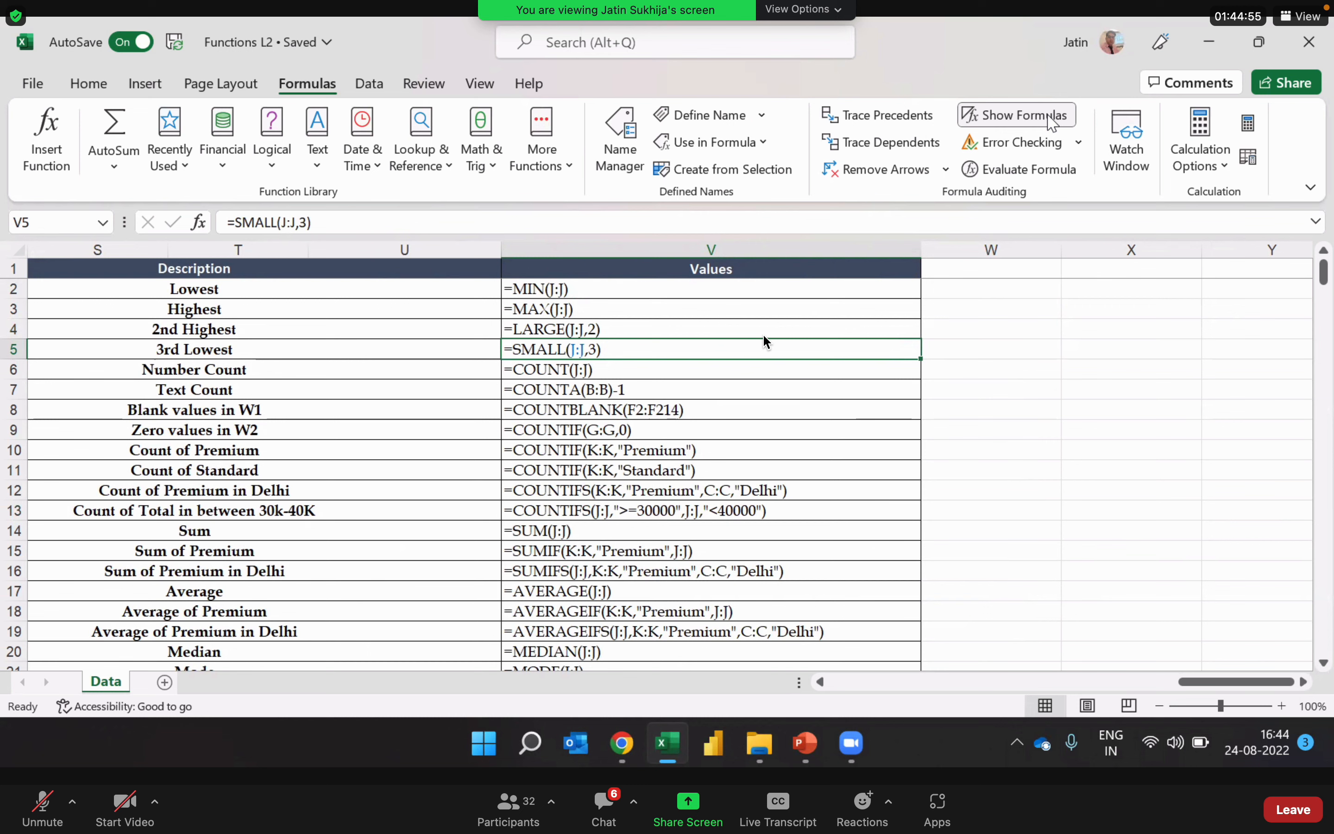
Step: Go through the Number Count, Text Count, Blank values in W1 and Zero values in W2 formulas in V6 through V9
key("Down")
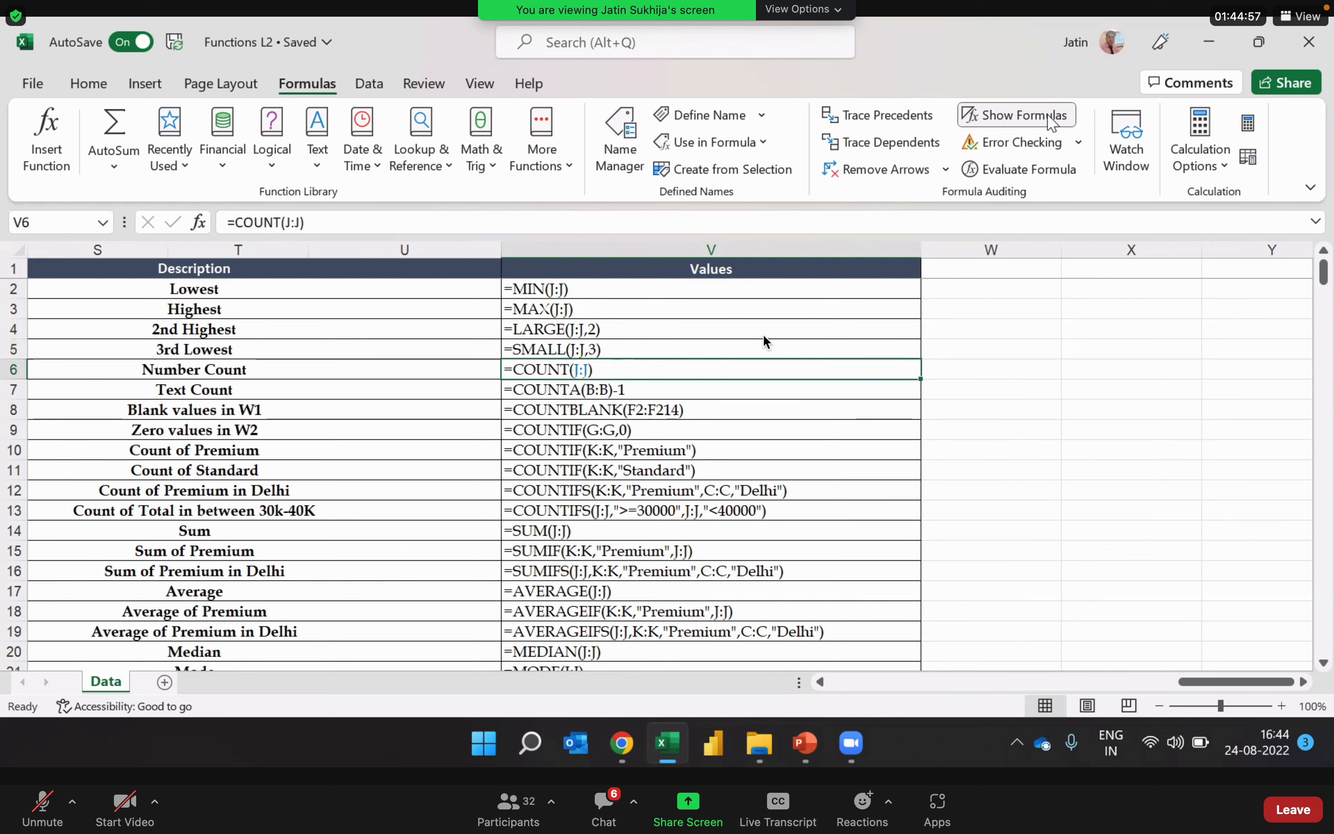
key("Left")
key("Right")
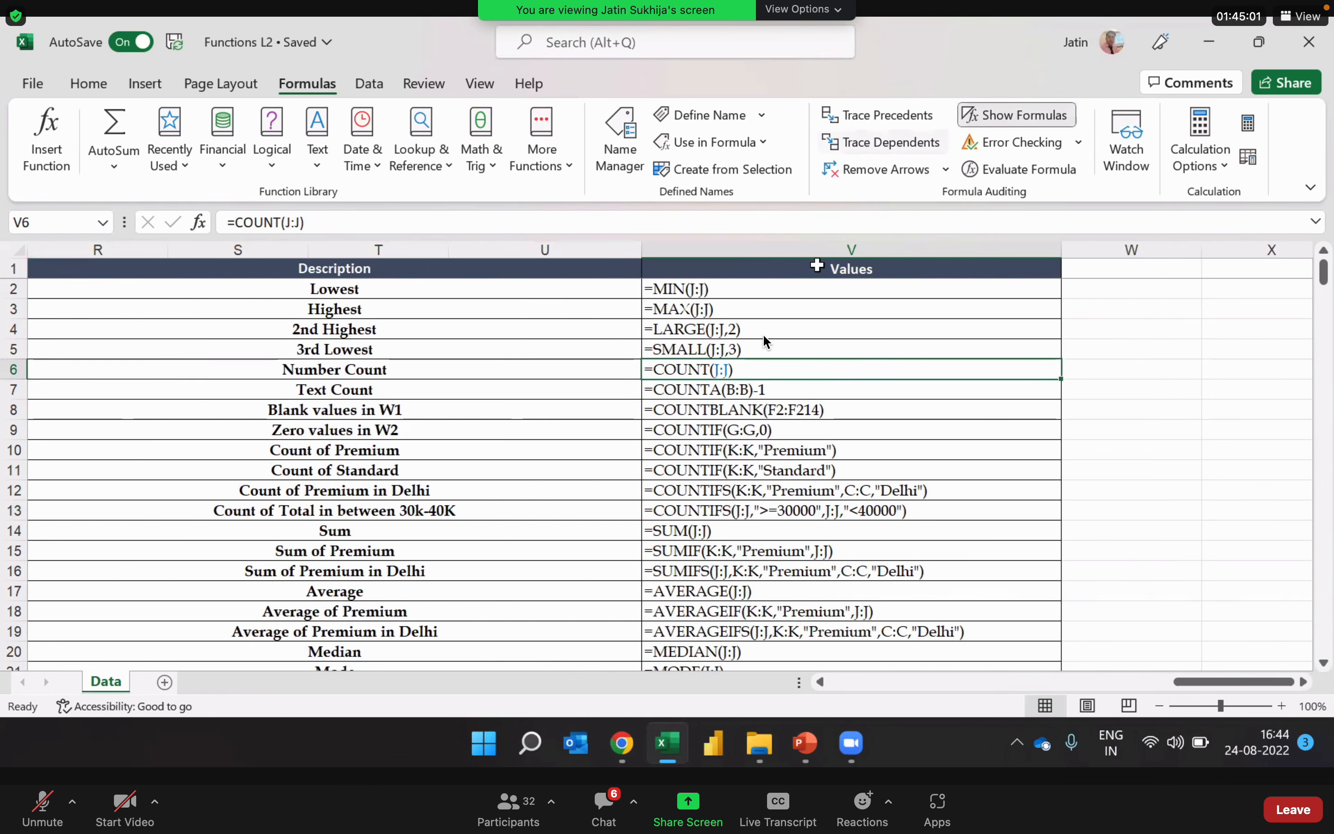
left_click(813, 387)
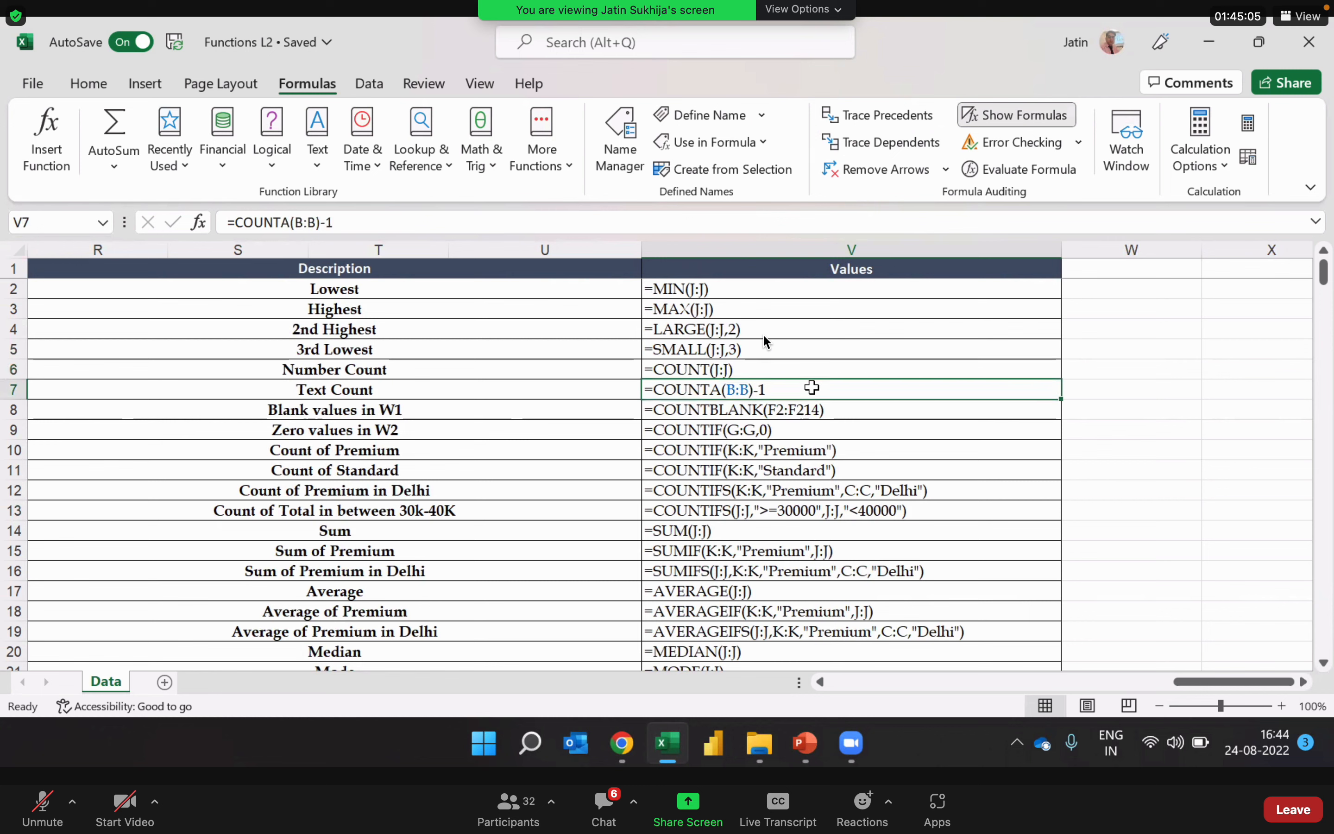
left_click(856, 408)
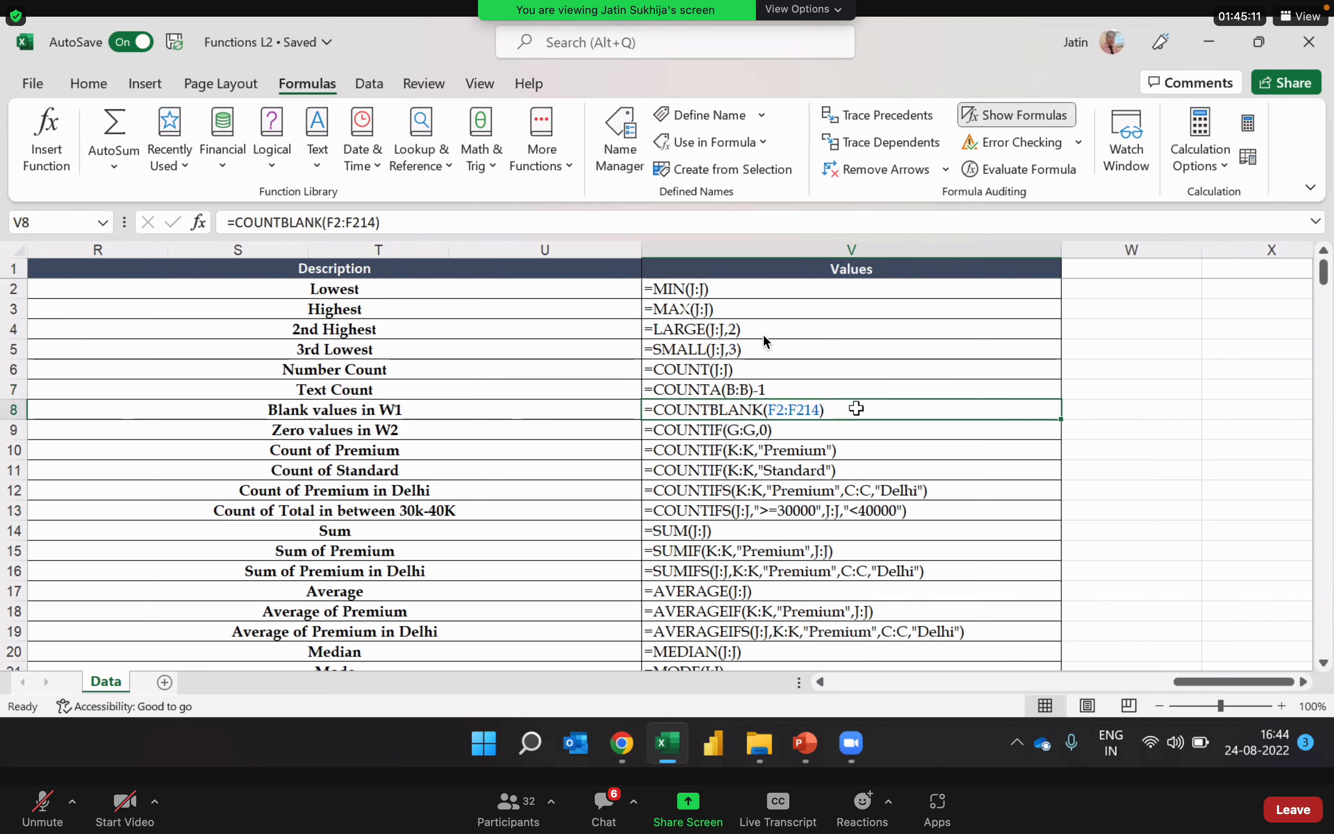
left_click(827, 429)
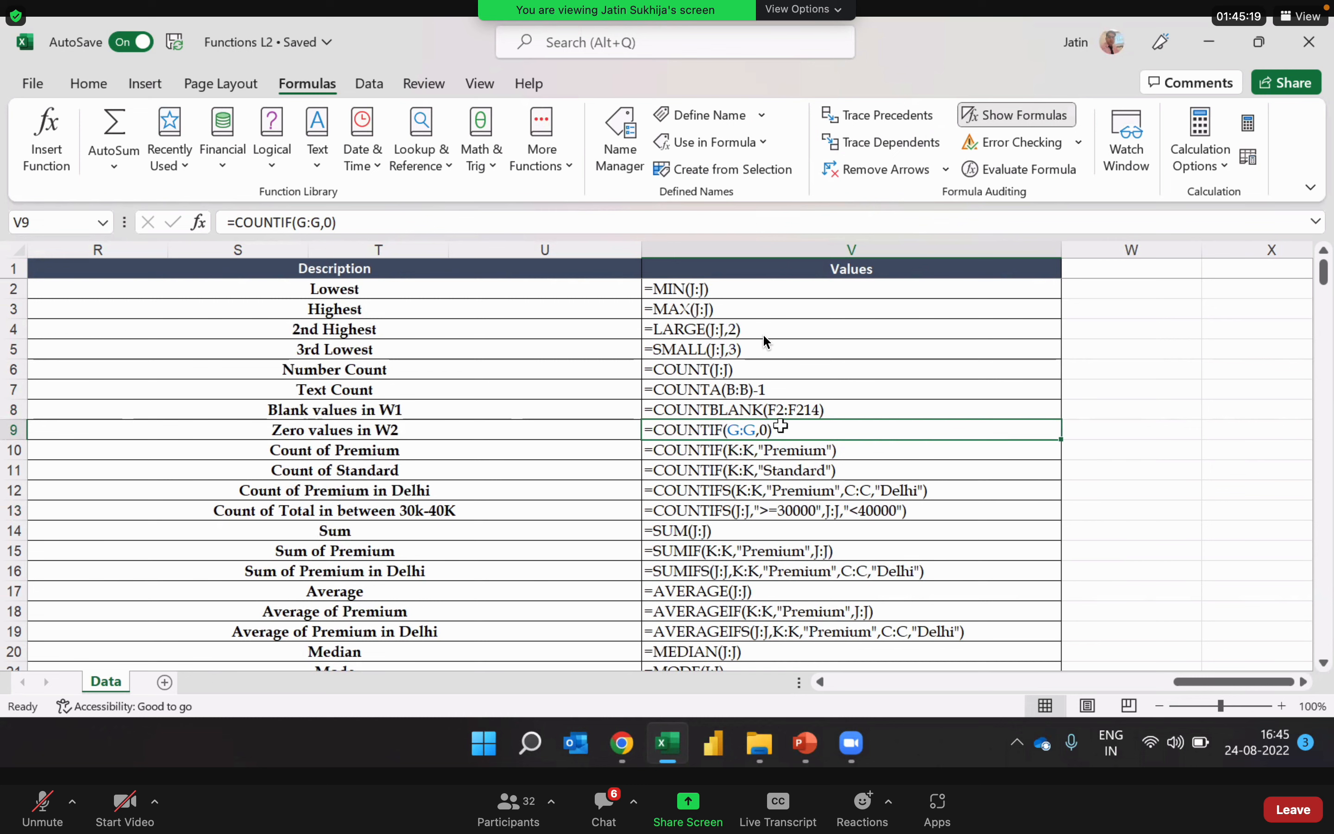
Step: Examine the ranges and criteria of the COUNTIF and COUNTIFS formulas in V10 through V13, from Count of Premium to the 30k-40K count
left_click(888, 448)
key("Down")
key("Up")
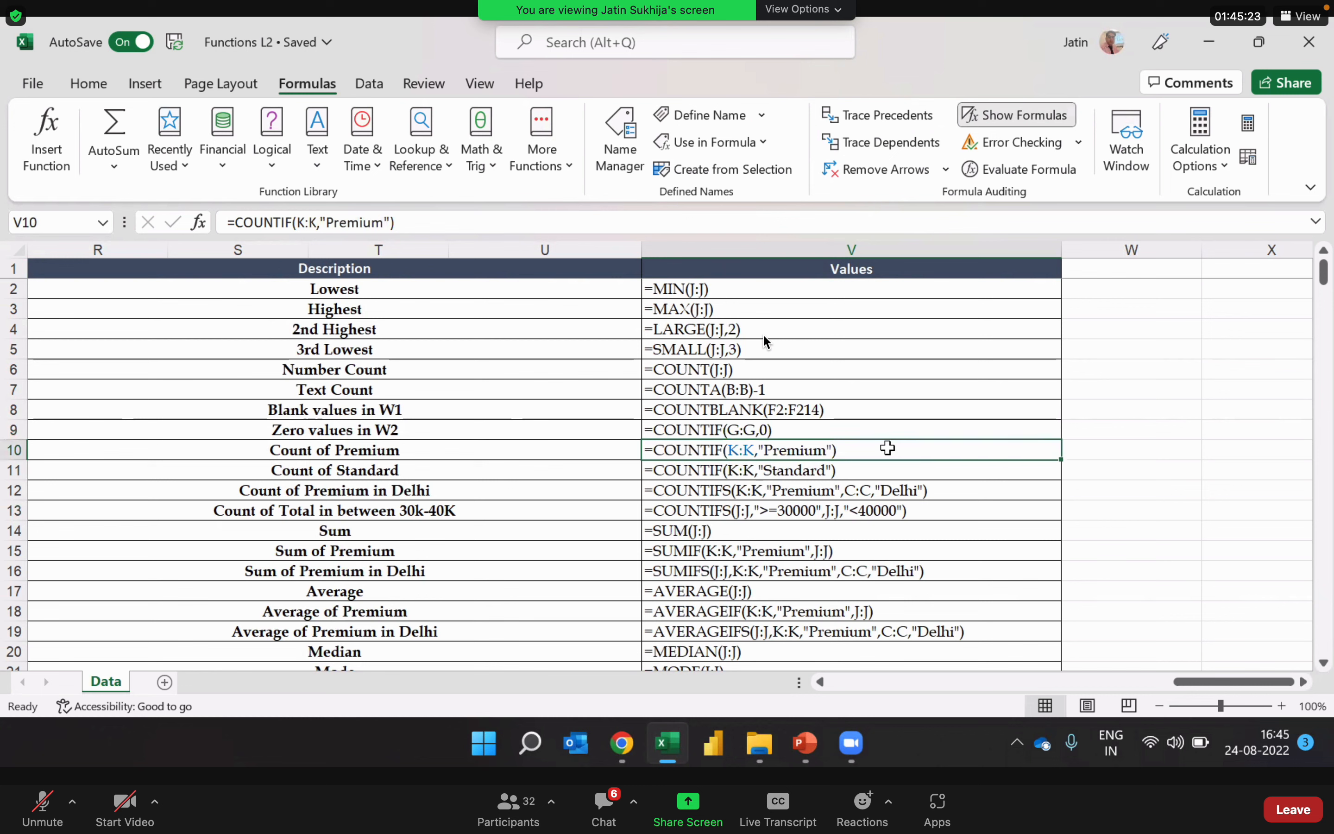
key("Down")
key("Up")
key("Down")
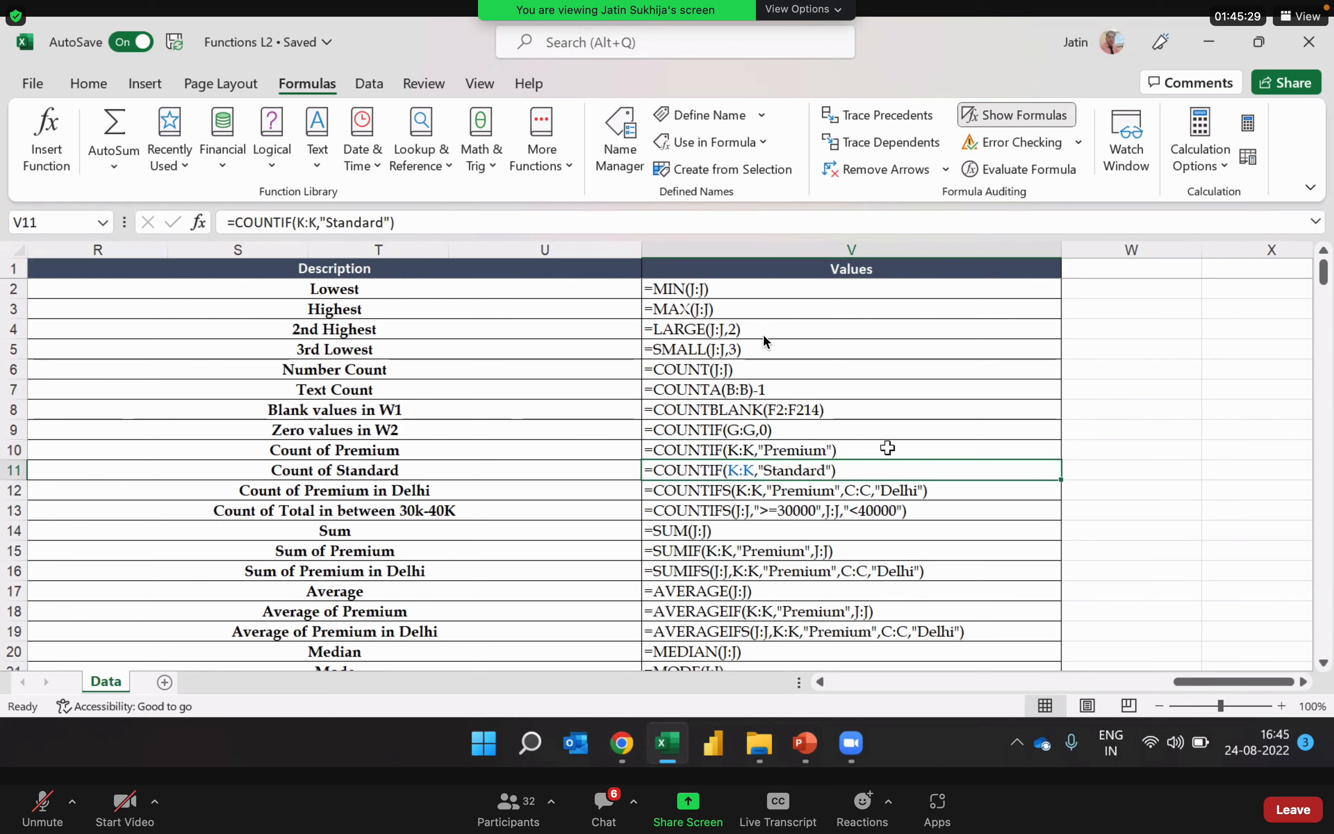
key("Down")
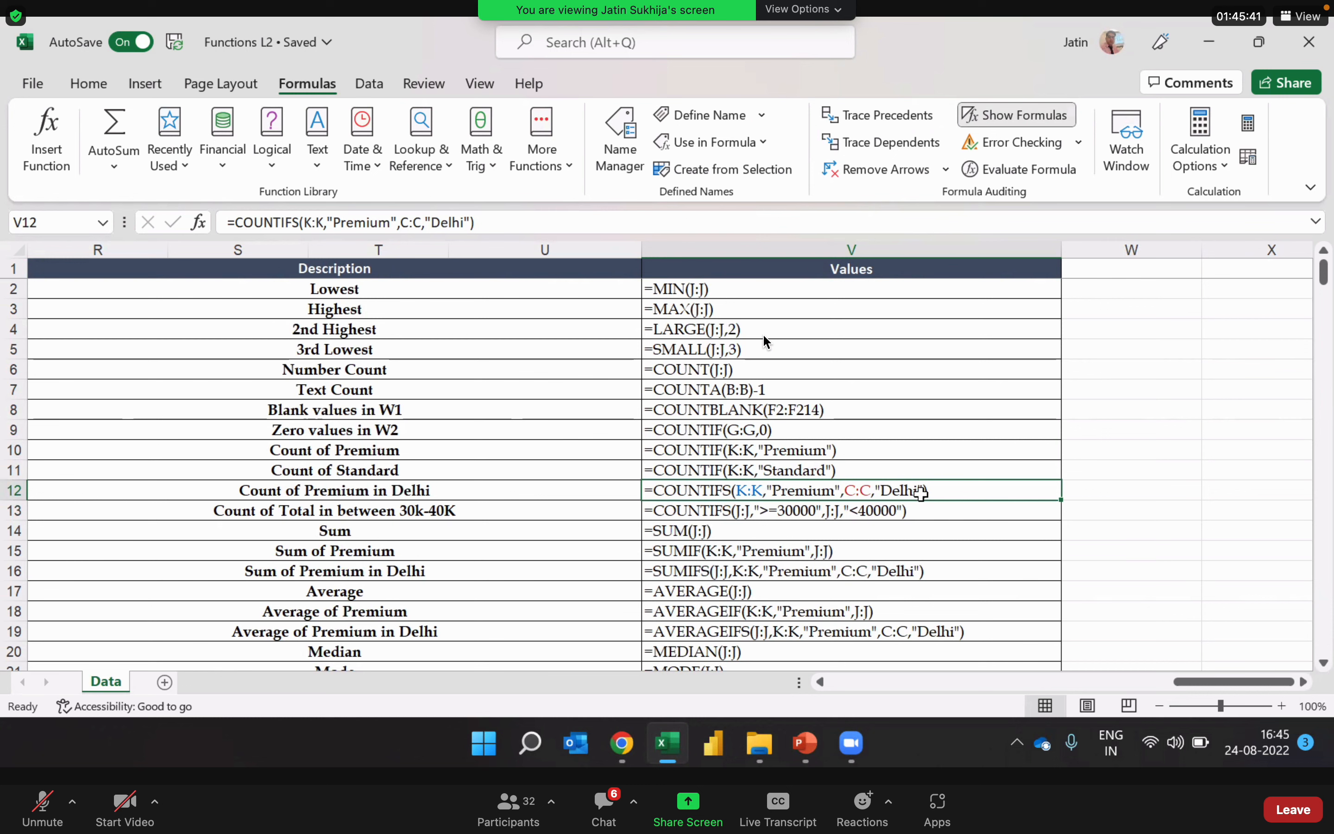
left_click(940, 508)
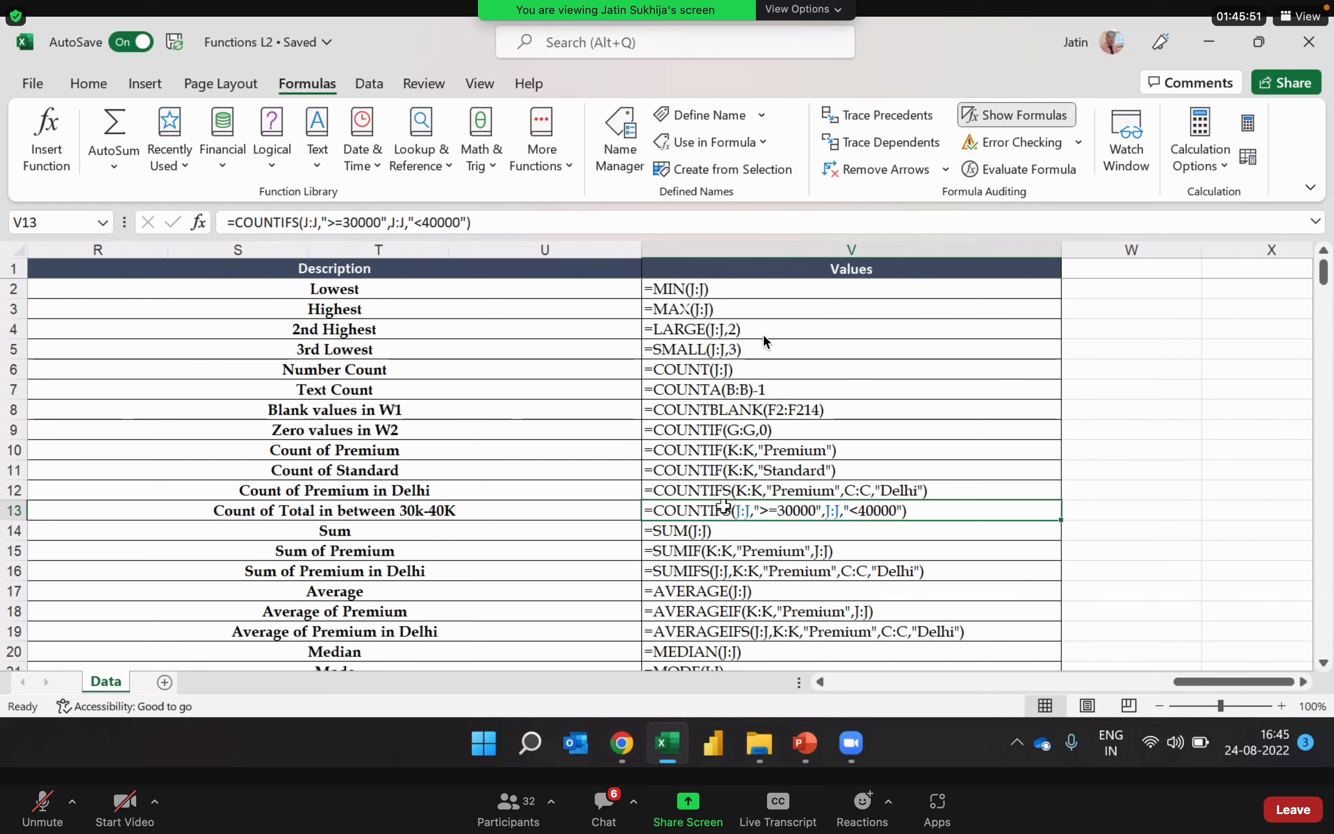
Step: Compare the argument order of the SUM, SUMIF and SUMIFS formulas in V14 through V16
left_click(736, 534)
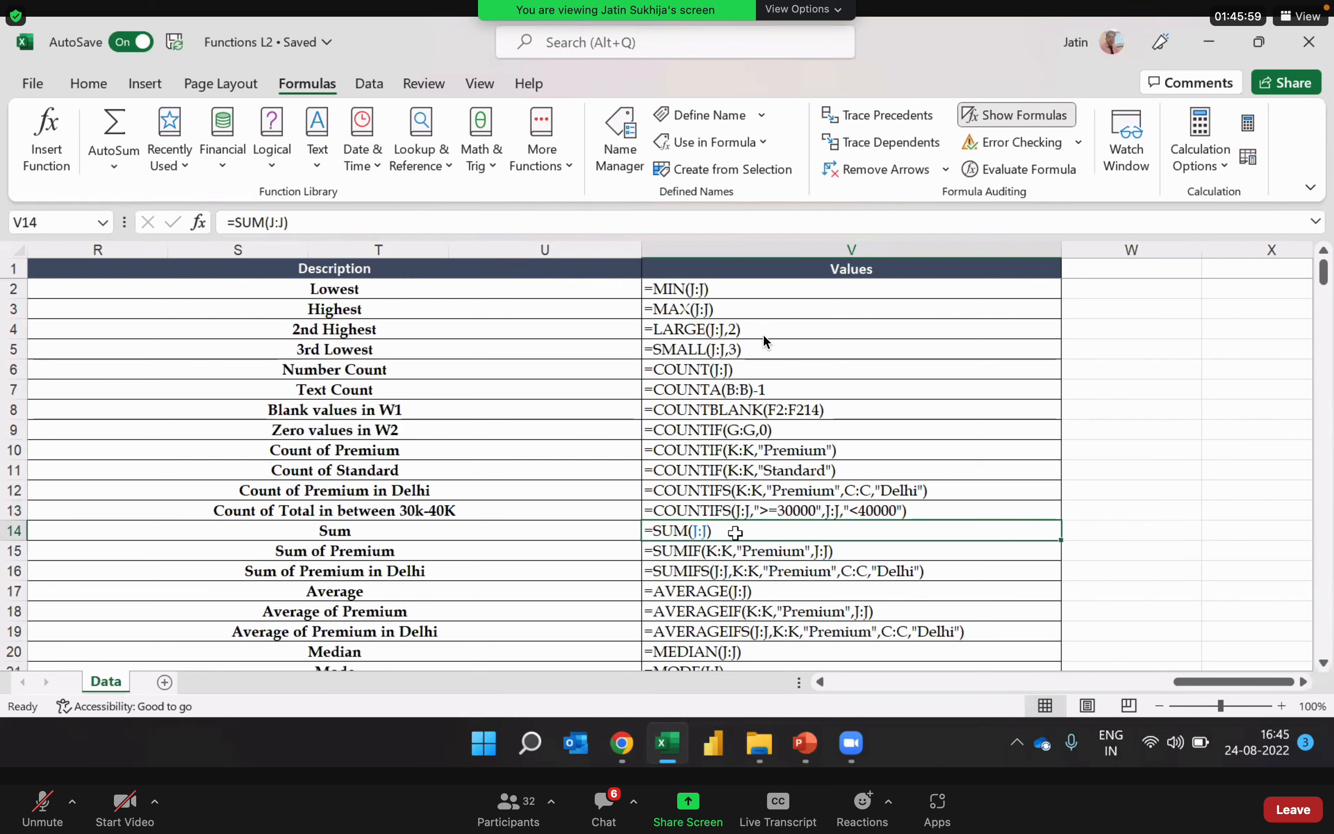
left_click(807, 552)
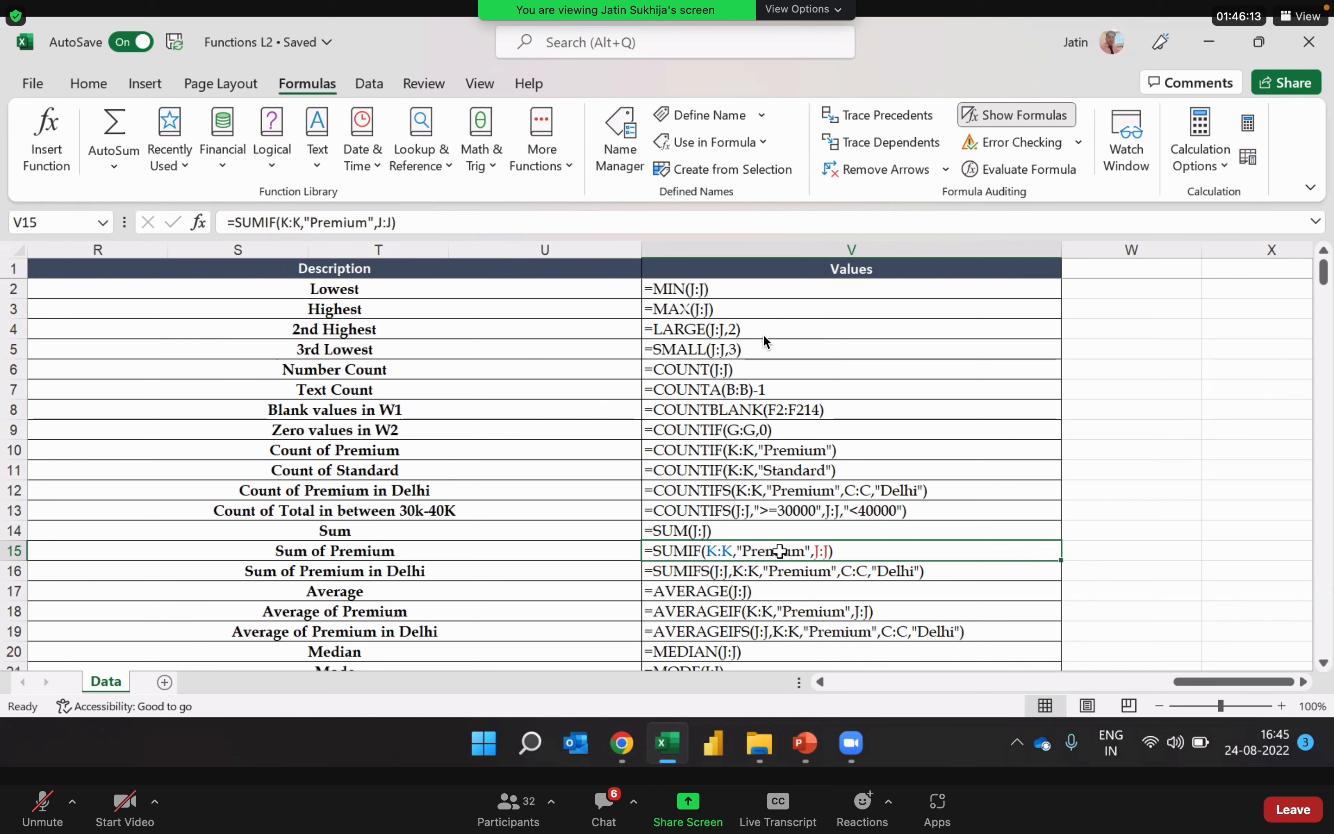
left_click(833, 571)
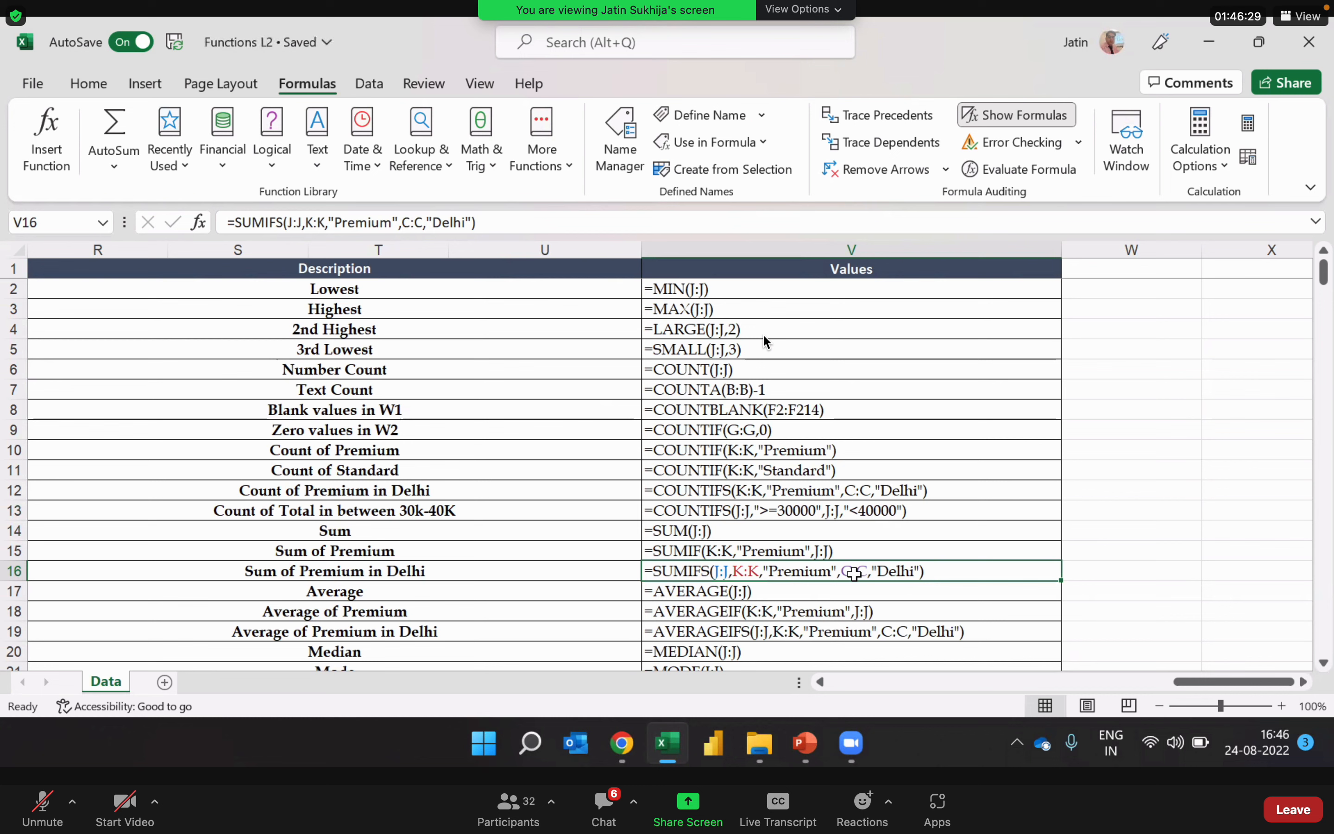
Step: Inspect the AVERAGE, AVERAGEIF and AVERAGEIFS formulas in V17 through V19, including the Premium and Delhi criteria
key("Down")
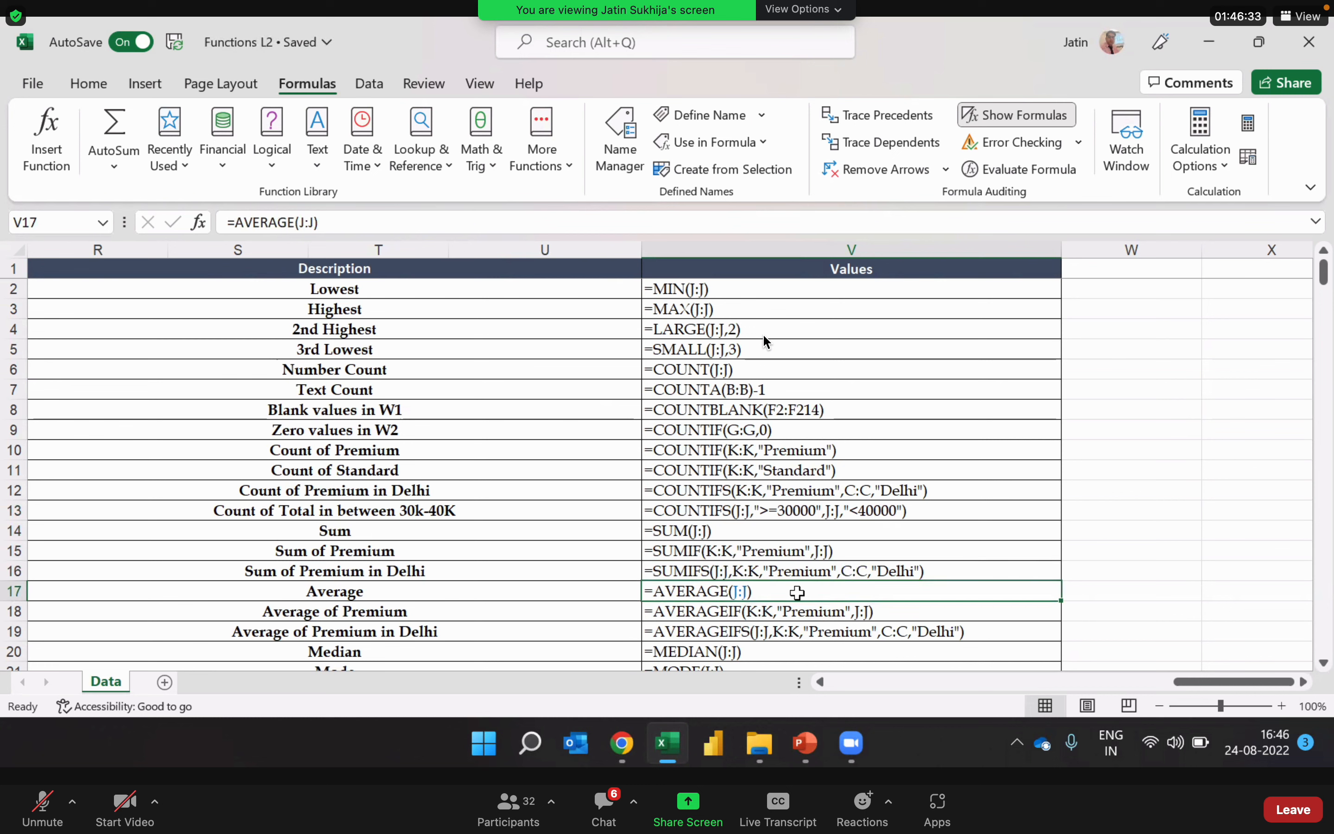
left_click(738, 613)
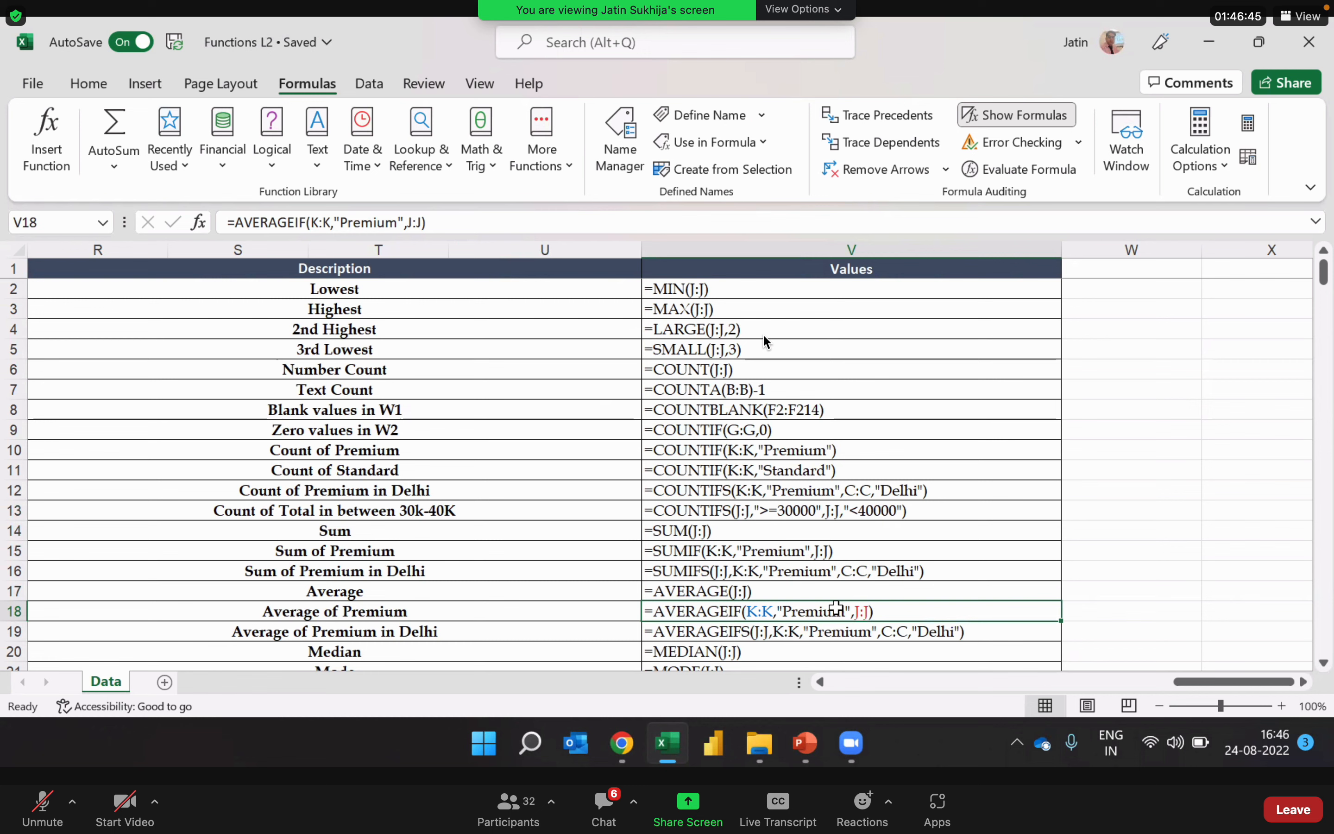
key("Down")
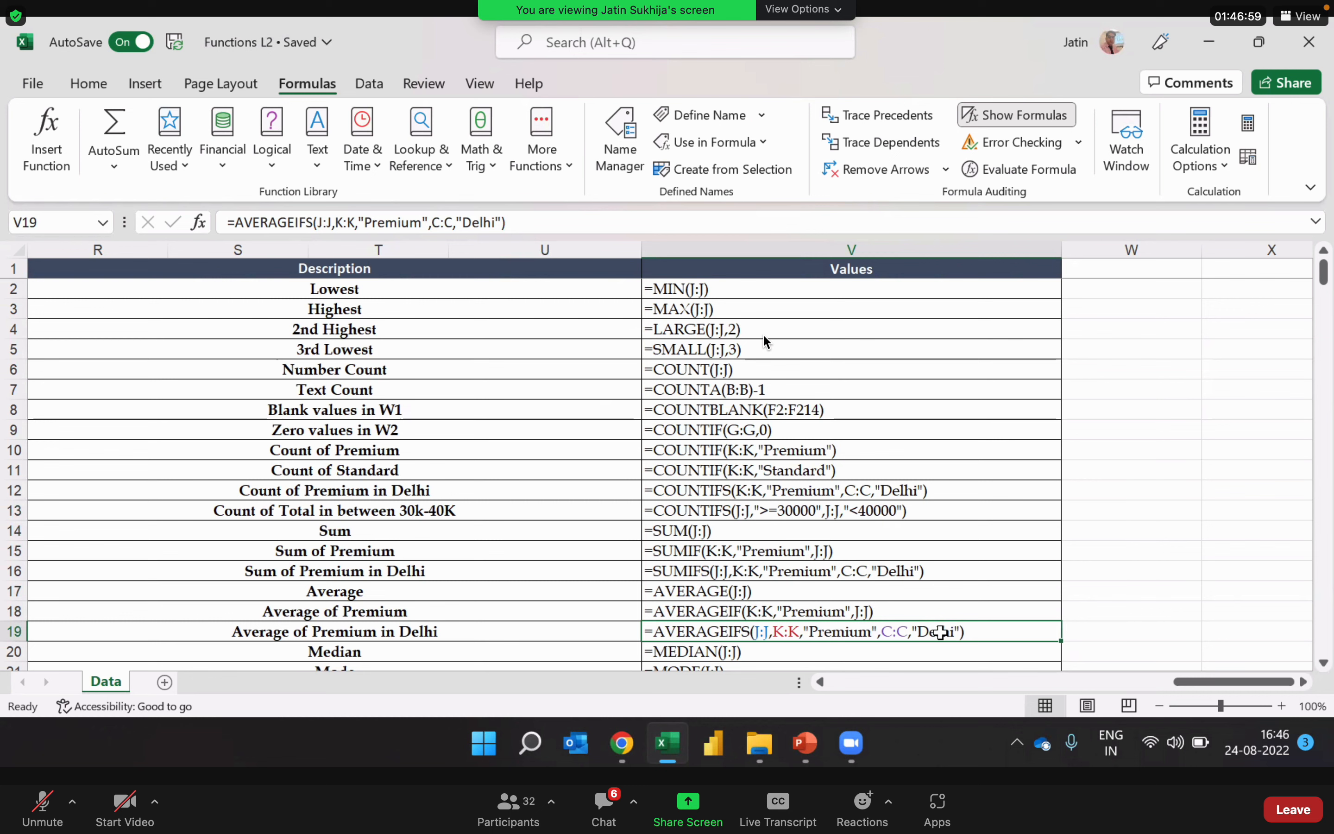
Step: Check the Median, Mode and Count of Mode formulas in V20 through V22 and the cells they reference
key("Down")
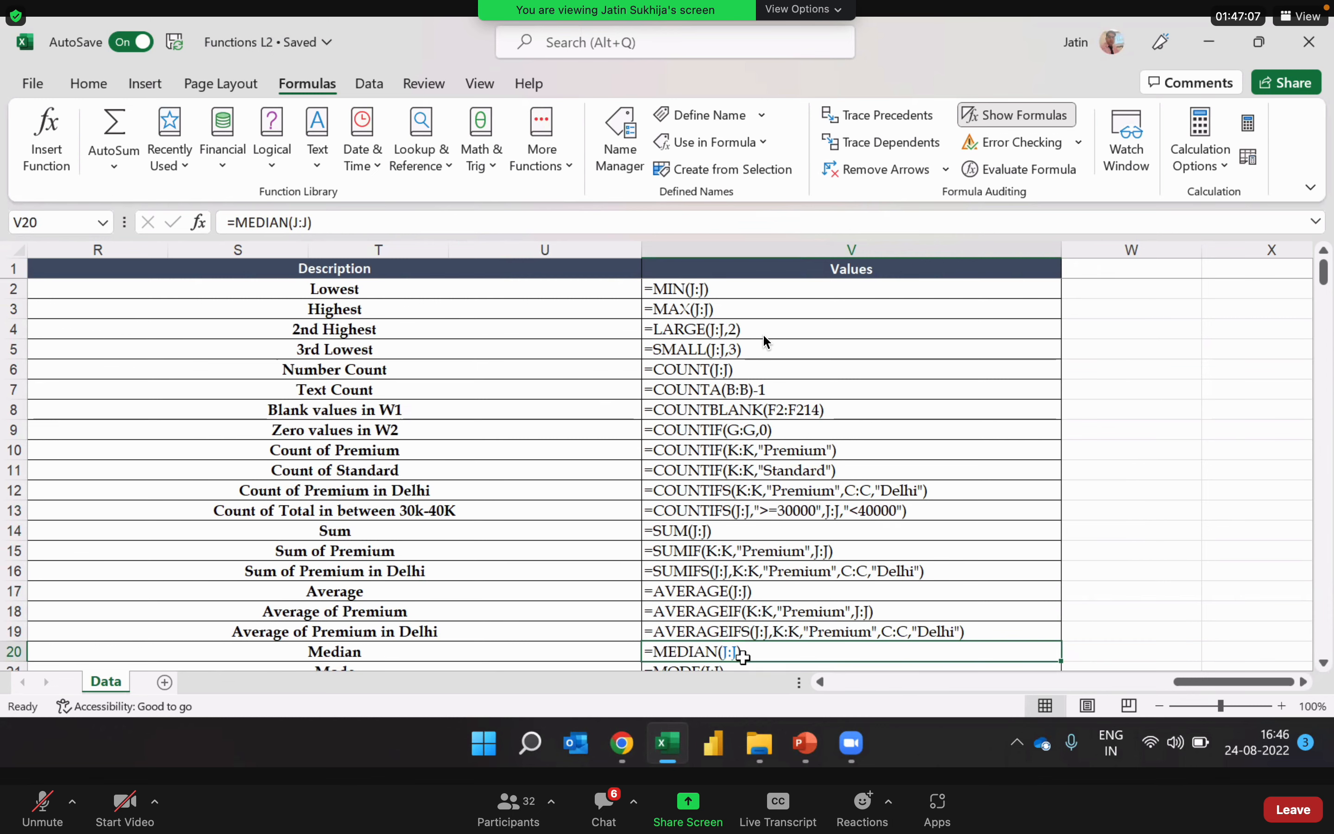
key("Down")
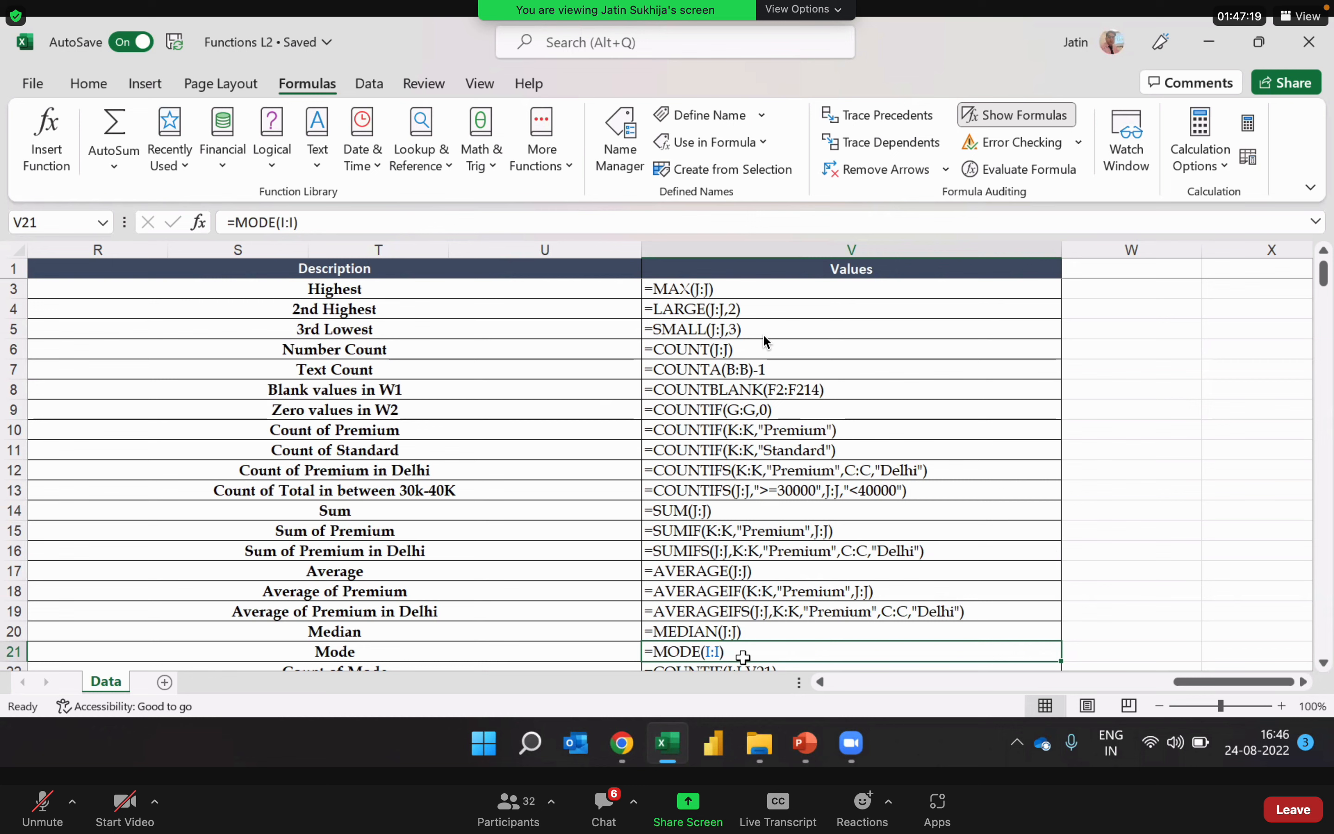
key("Down")
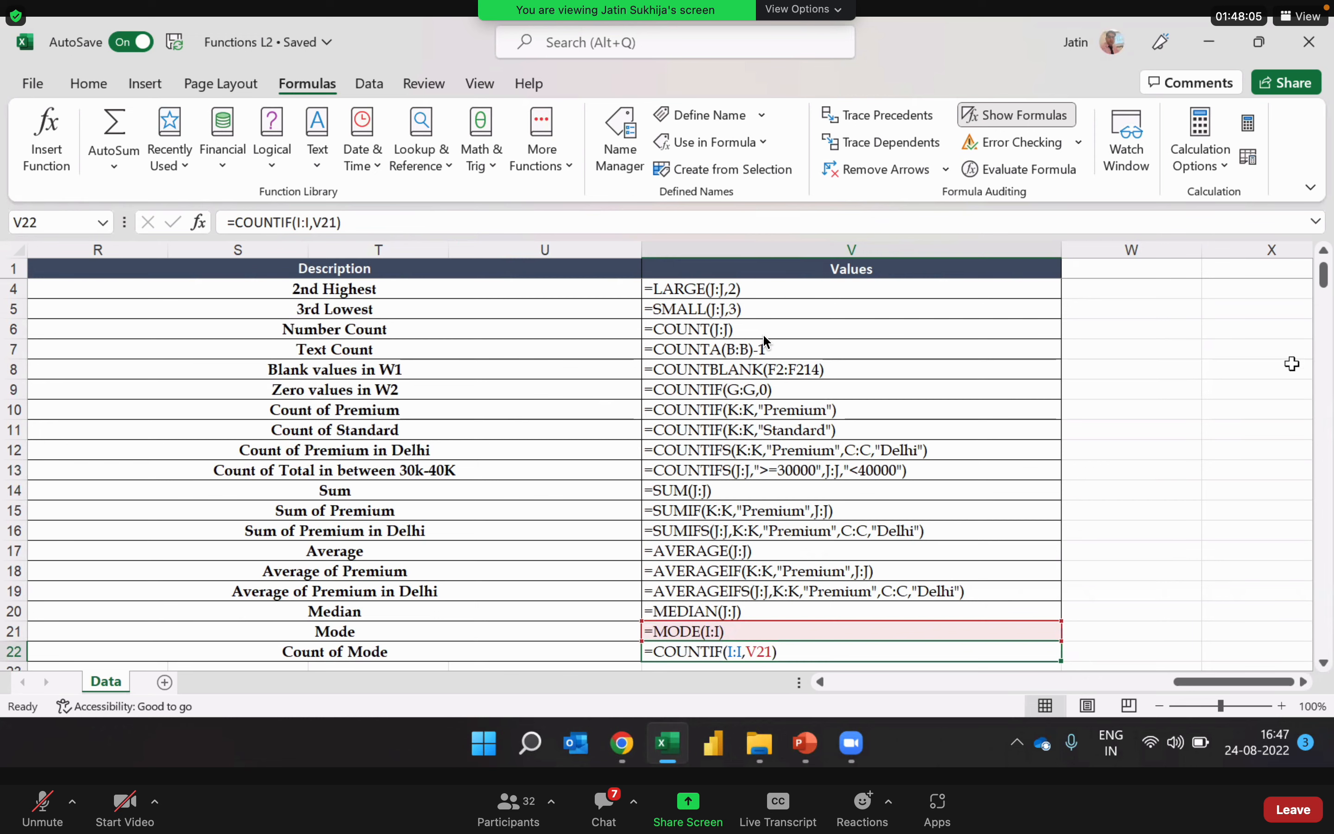
Step: Turn off the formula display on the Data sheet and inspect the SUM formula behind the Total column at J7
left_click(1039, 118)
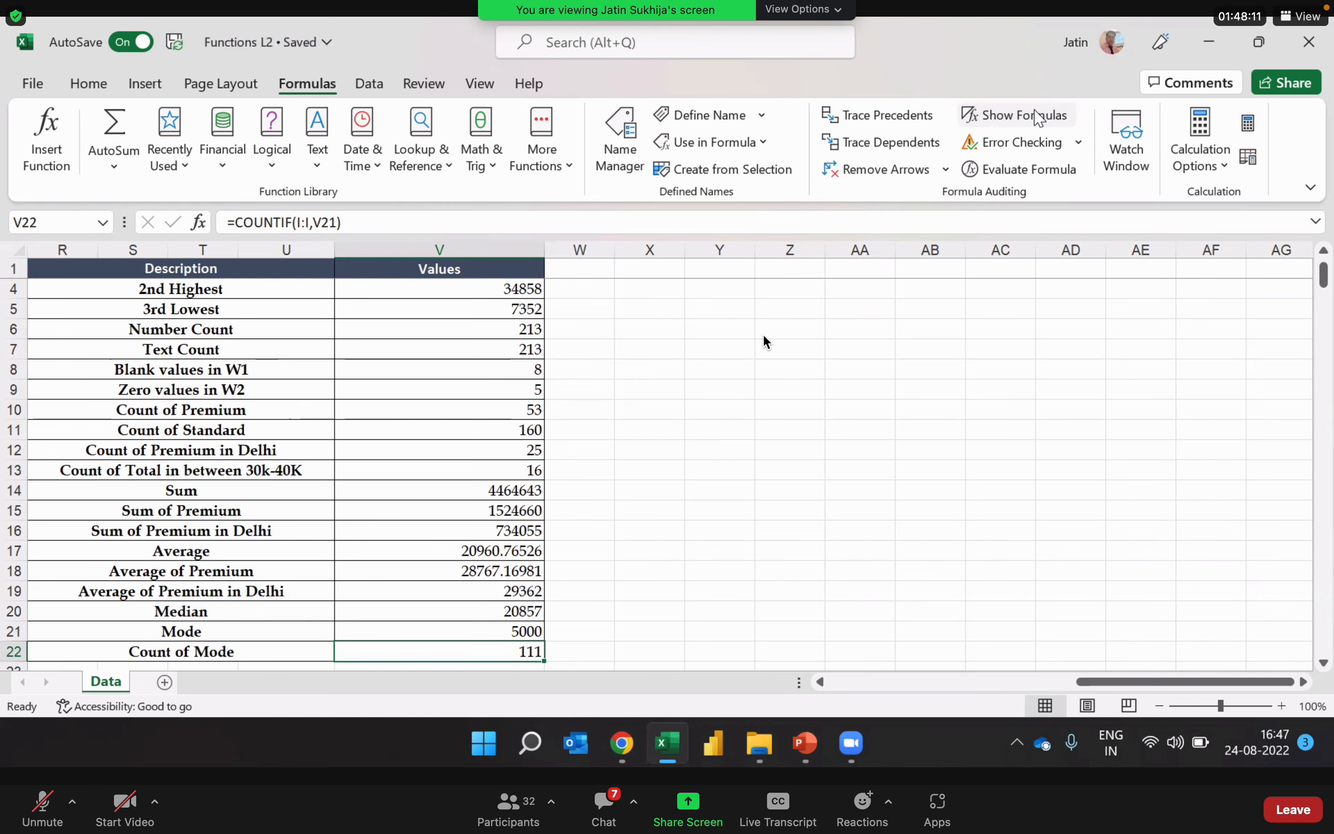
key("Left")
key("Left")
key("Left")
key("Left")
key("Left")
key("Left")
key("Left")
key("Left")
key("Left")
key("Left")
key("Left")
key("Left")
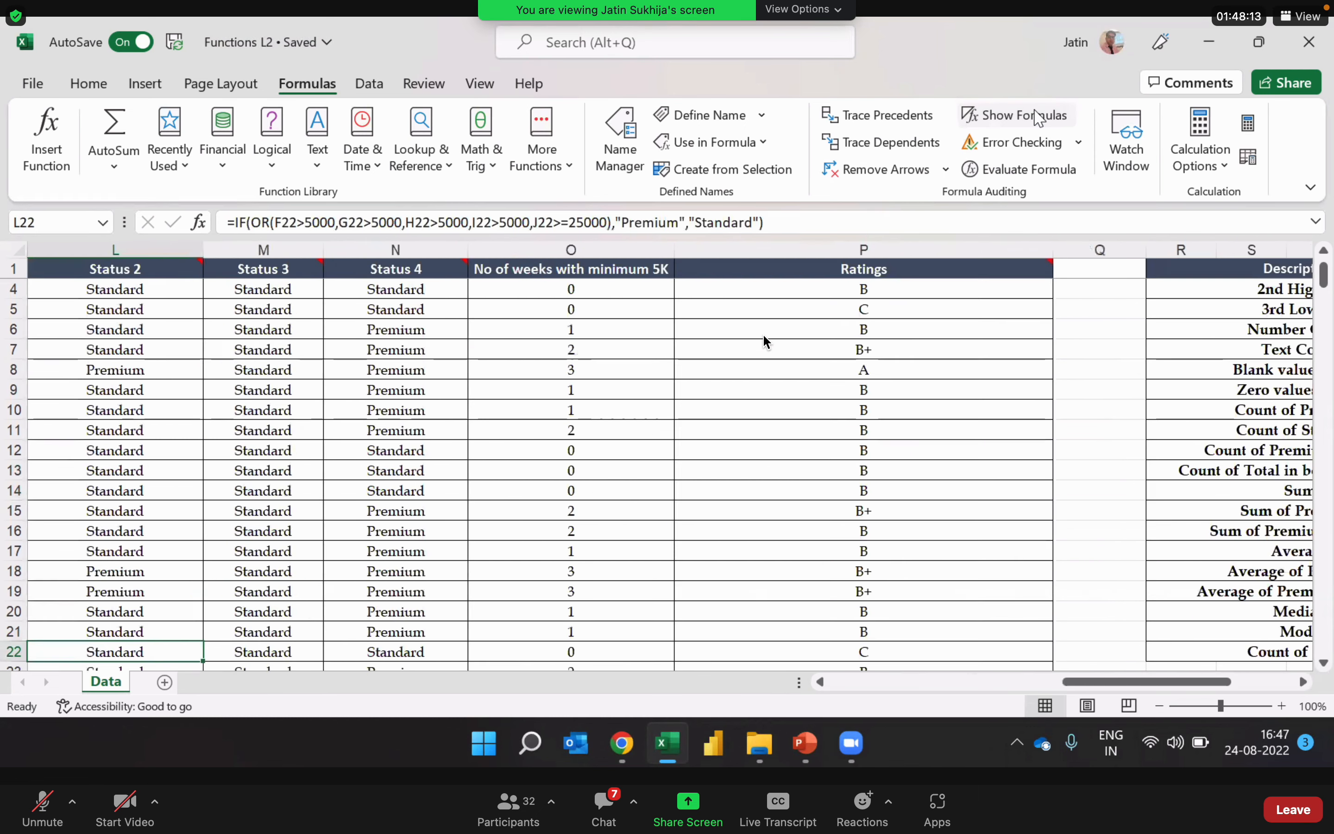
key("Left")
key("Left")
key("Left")
key("Left")
key("Left")
key("Left")
key("Right")
key("Right")
key("Right")
key("Right")
key("Right")
key("Right")
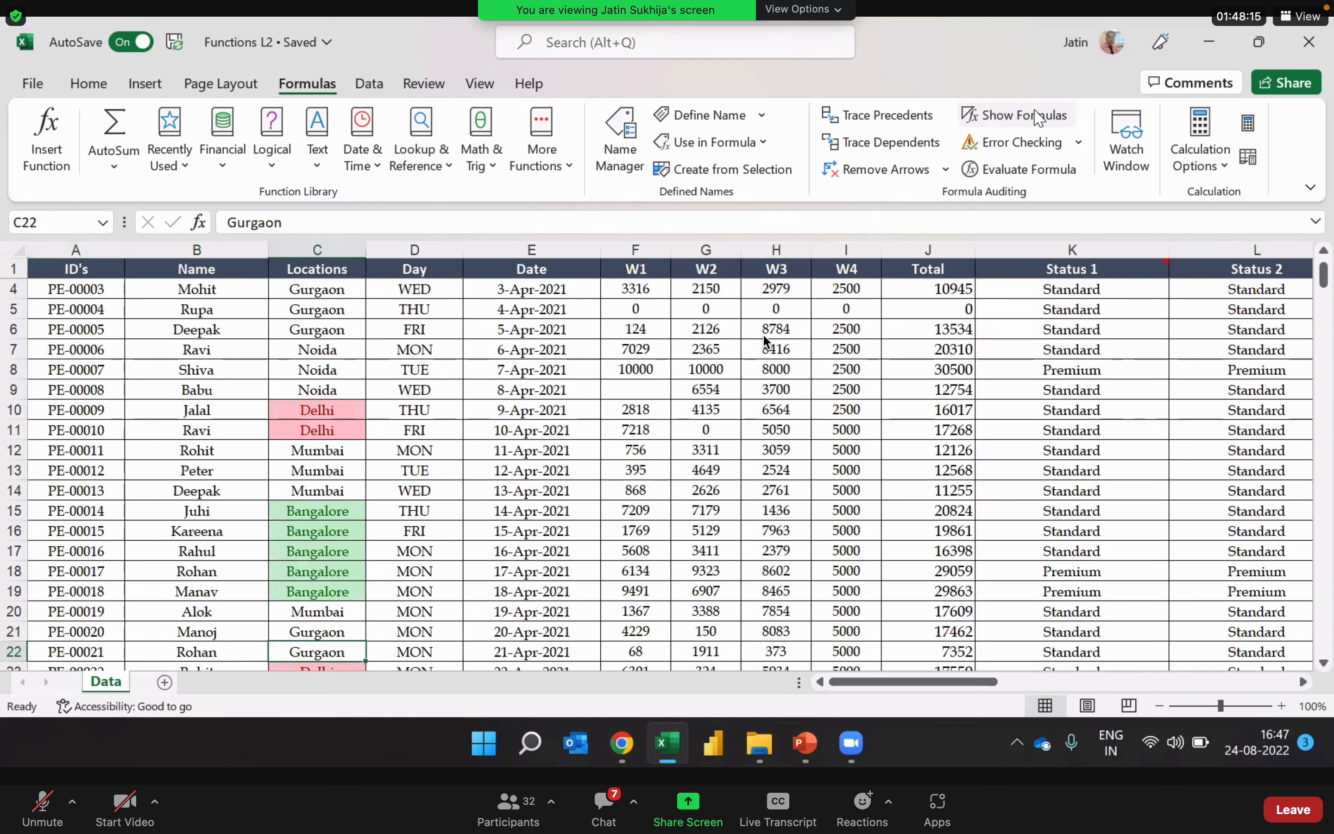
key("Right")
key("Right")
key("Right")
key("Right")
key("Left")
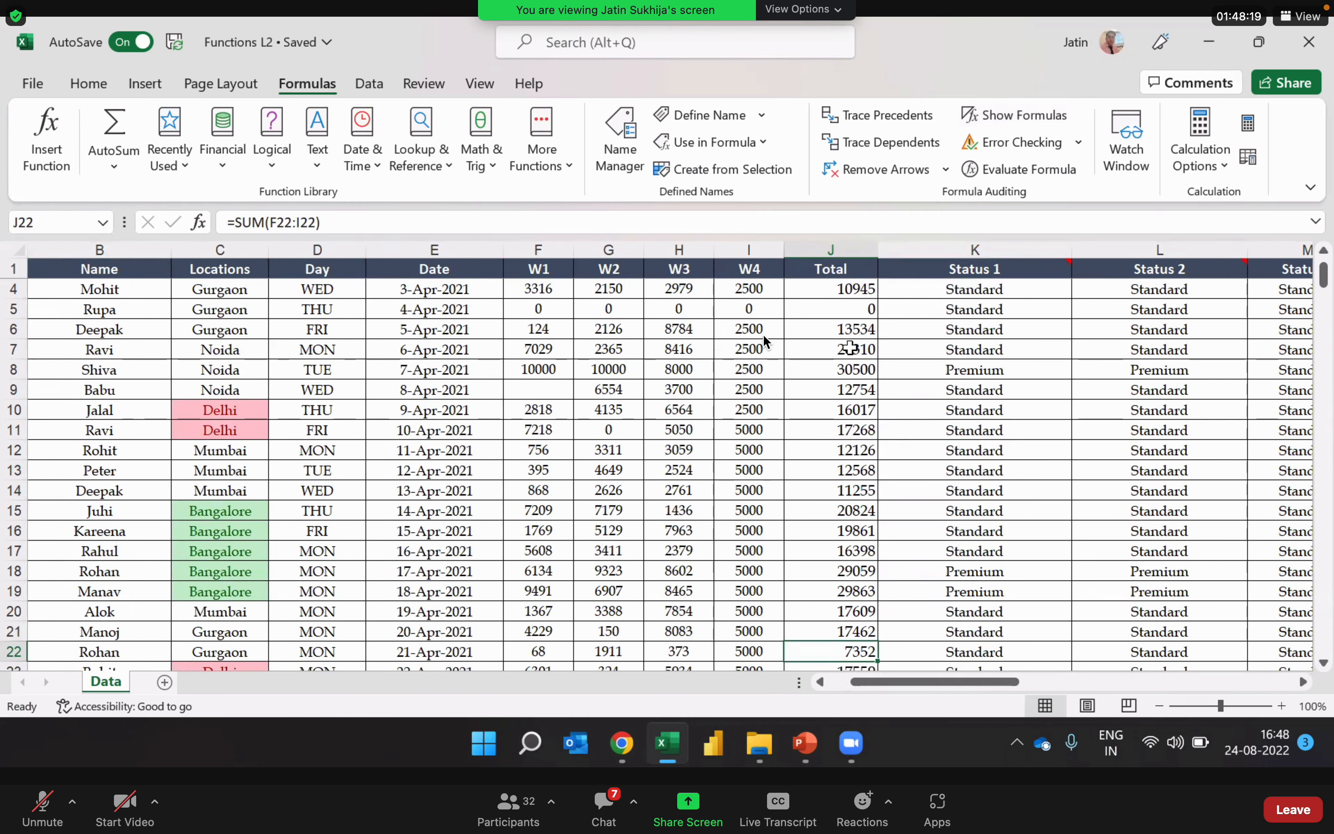
left_click(850, 347)
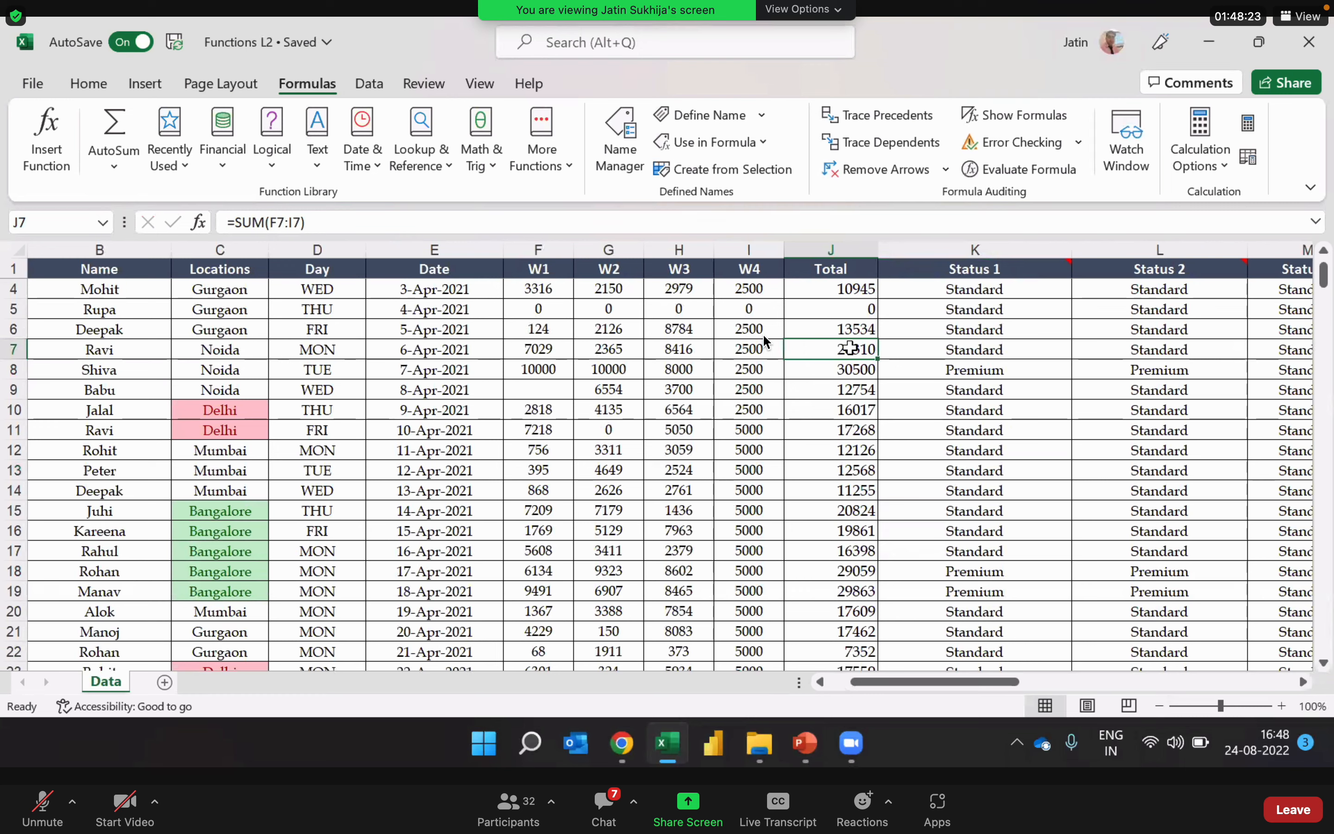
Step: Copy the whole Total column from its header in J1 down to the last record in row 214
left_click(833, 270)
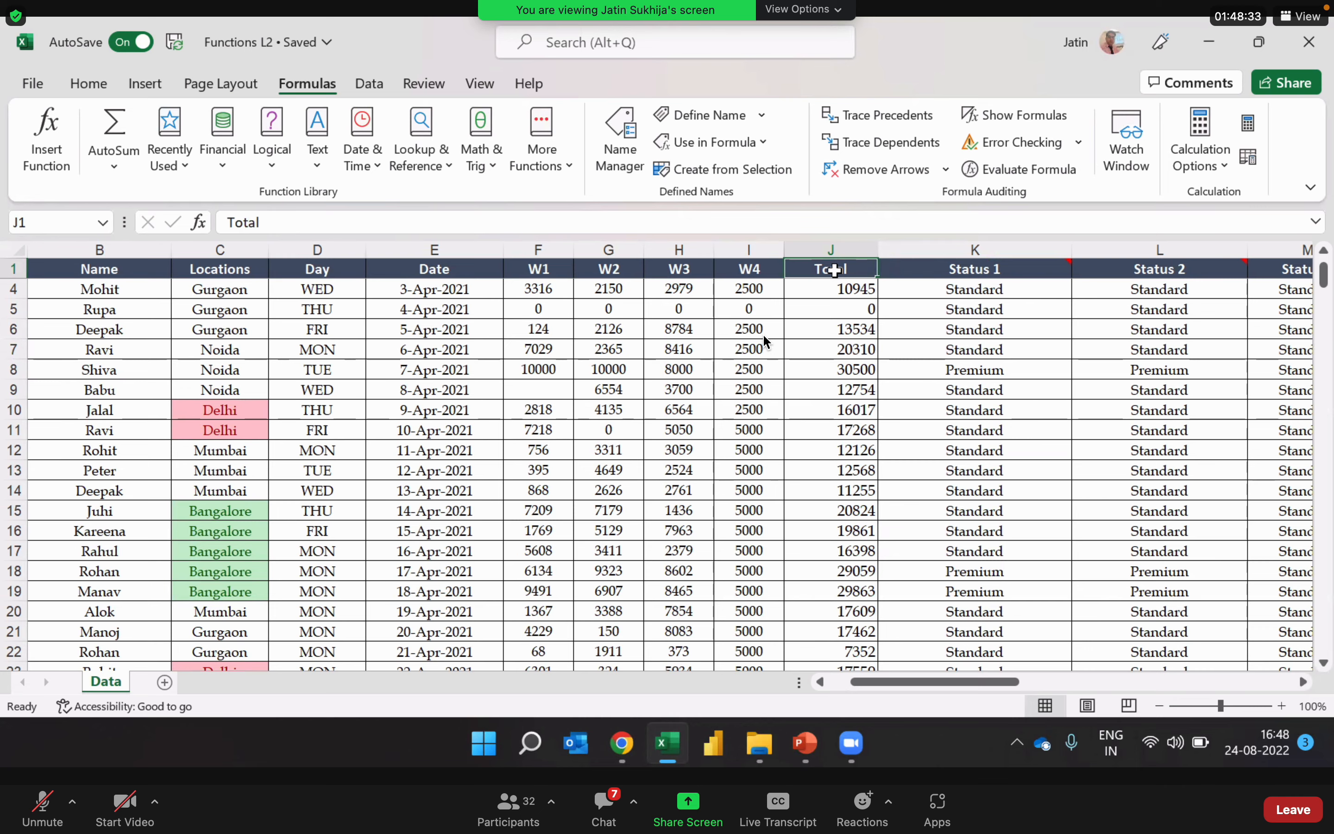
key("ctrl+shift+Down")
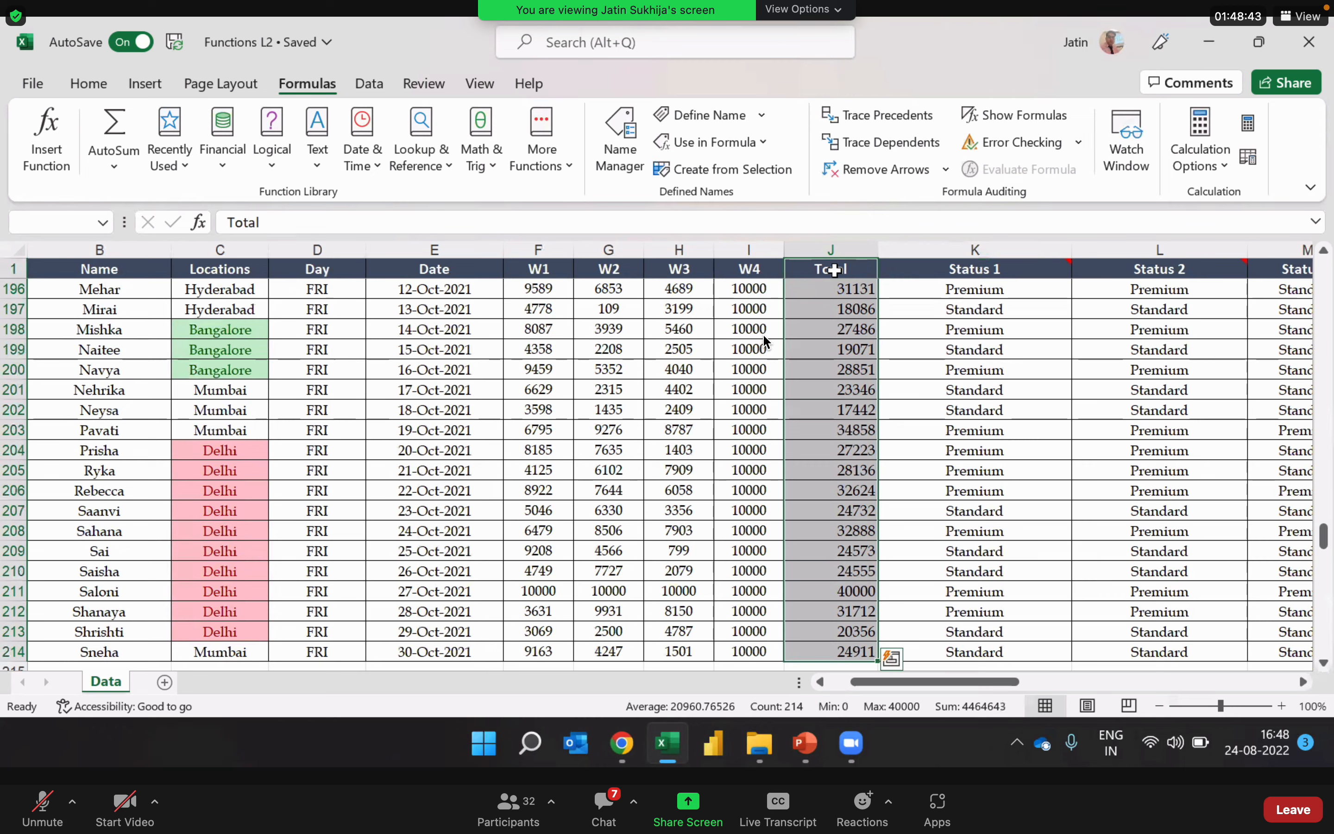
key("ctrl+c")
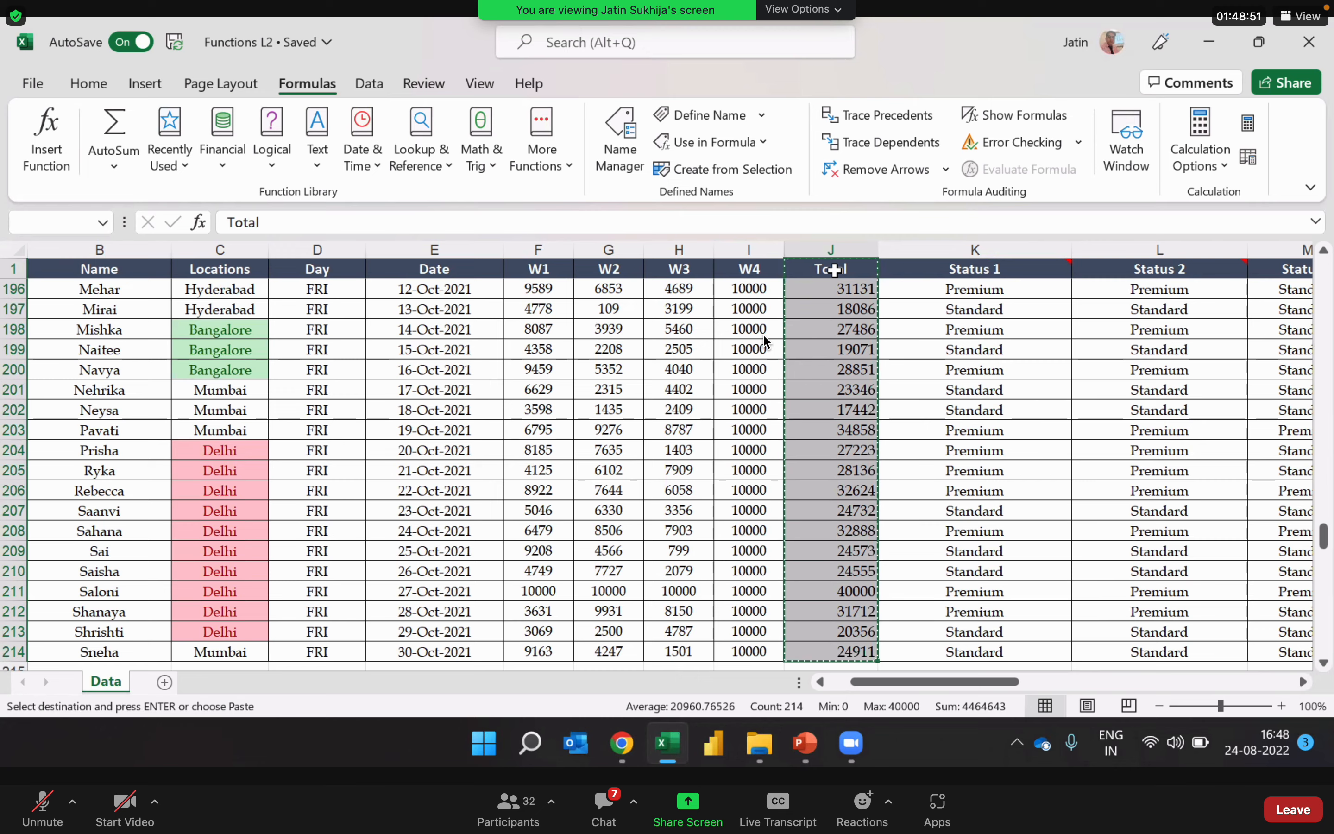
Step: Paste the copied Total column below the data table in column A, starting at A220
key("ctrl+Left")
key("ctrl+Down")
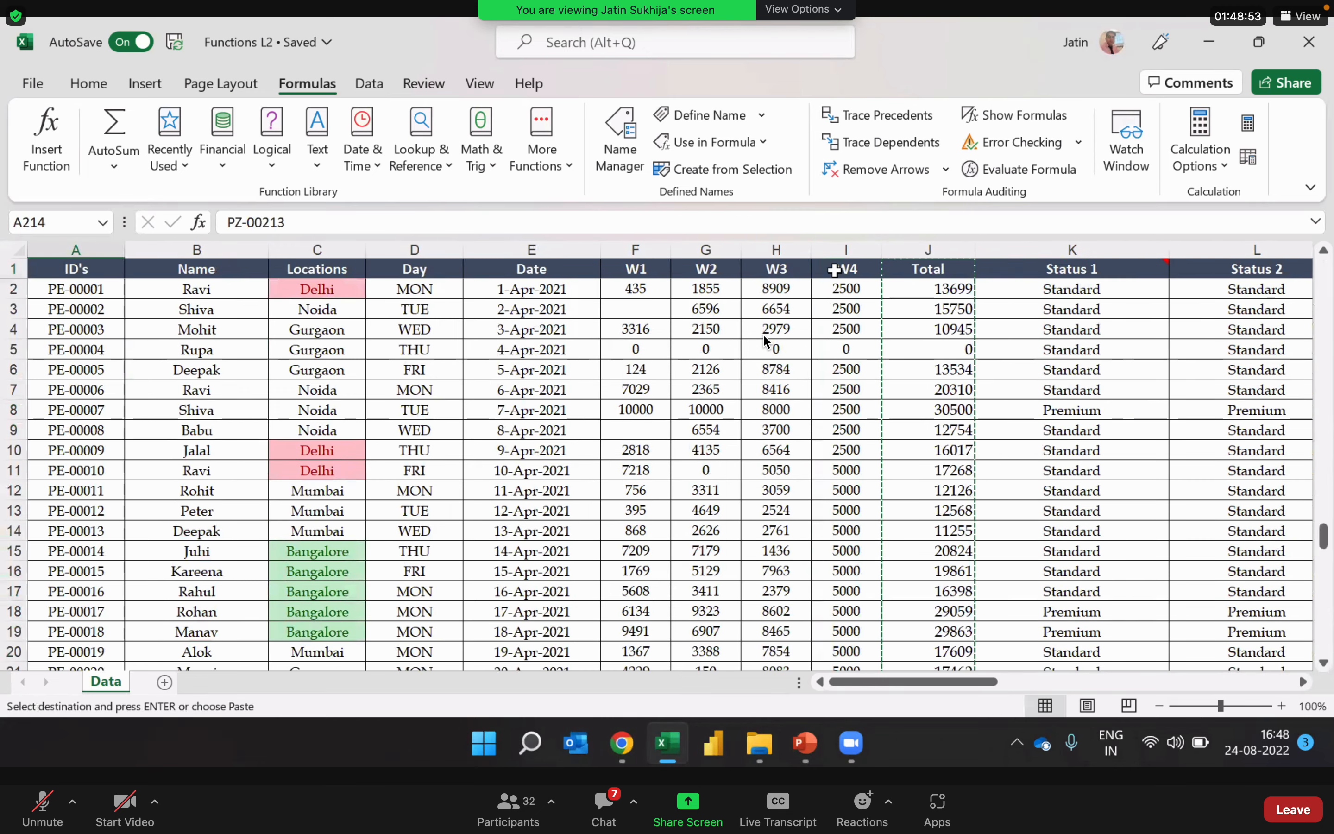
key("Down")
key("Down")
key("Down")
key("Down")
key("Down")
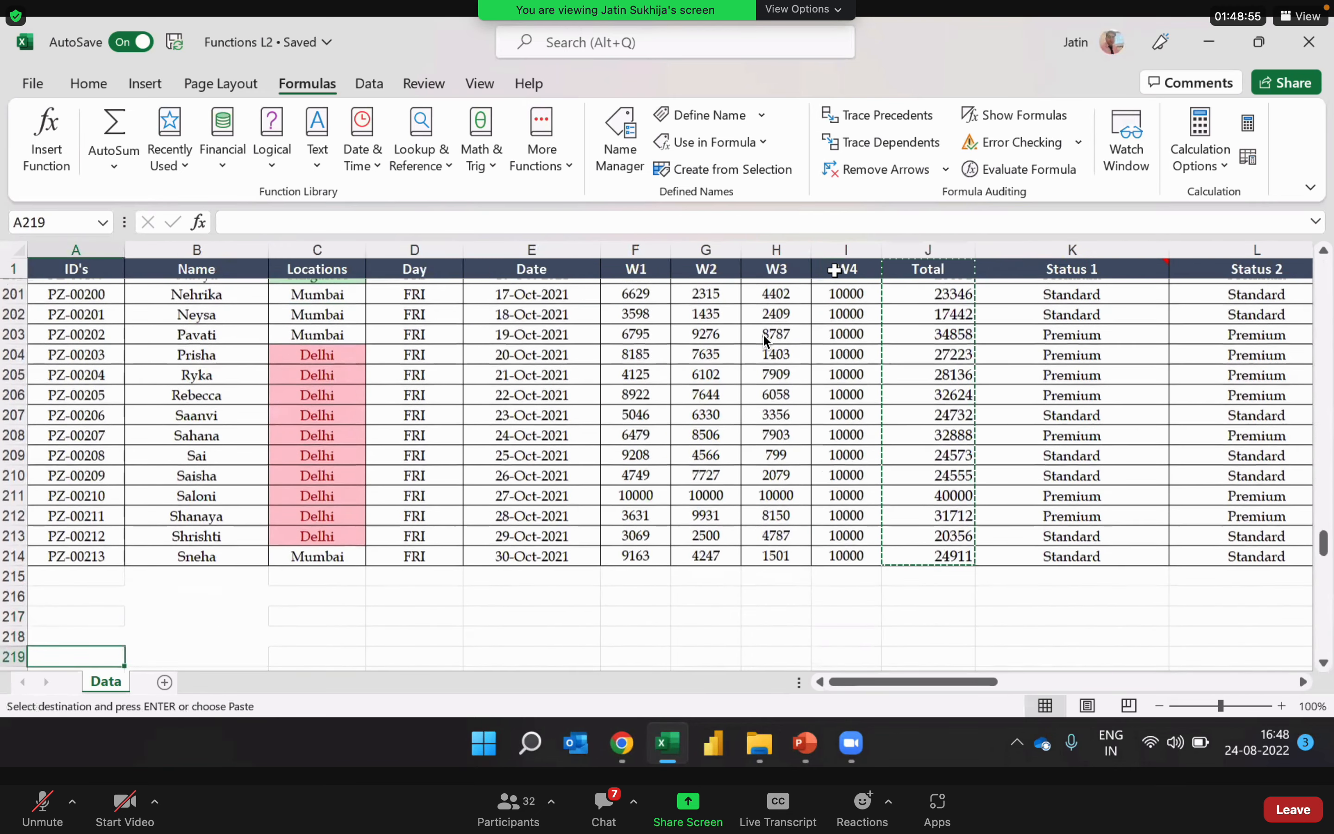
key("Down")
key("Down")
key("Up")
key("Up")
key("Up")
key("Down")
key("Down")
key("Down")
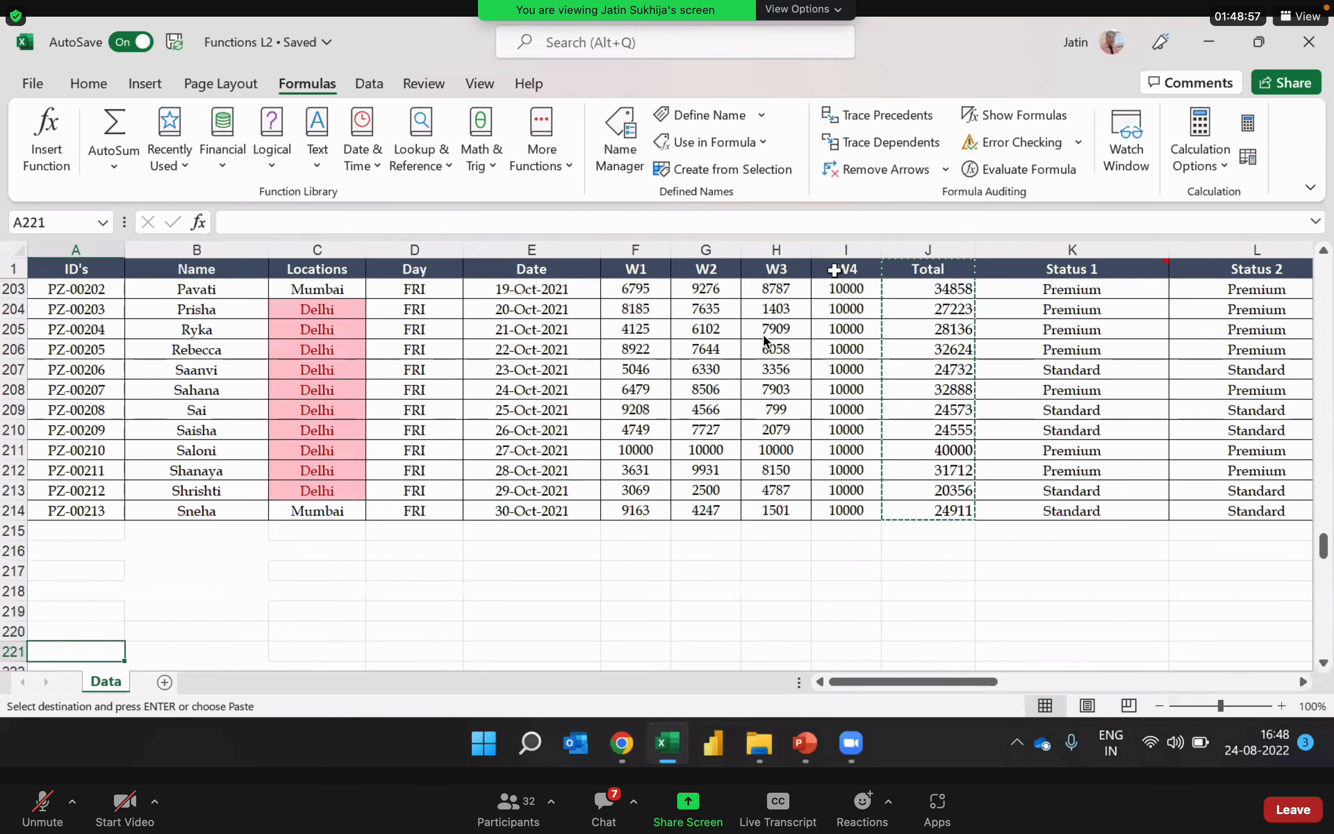
key("Down")
key("Down")
key("Down")
key("Down")
key("Down")
key("Down")
key("Down")
key("Up")
key("Up")
key("Up")
key("Up")
key("Up")
key("Up")
key("Up")
key("Up")
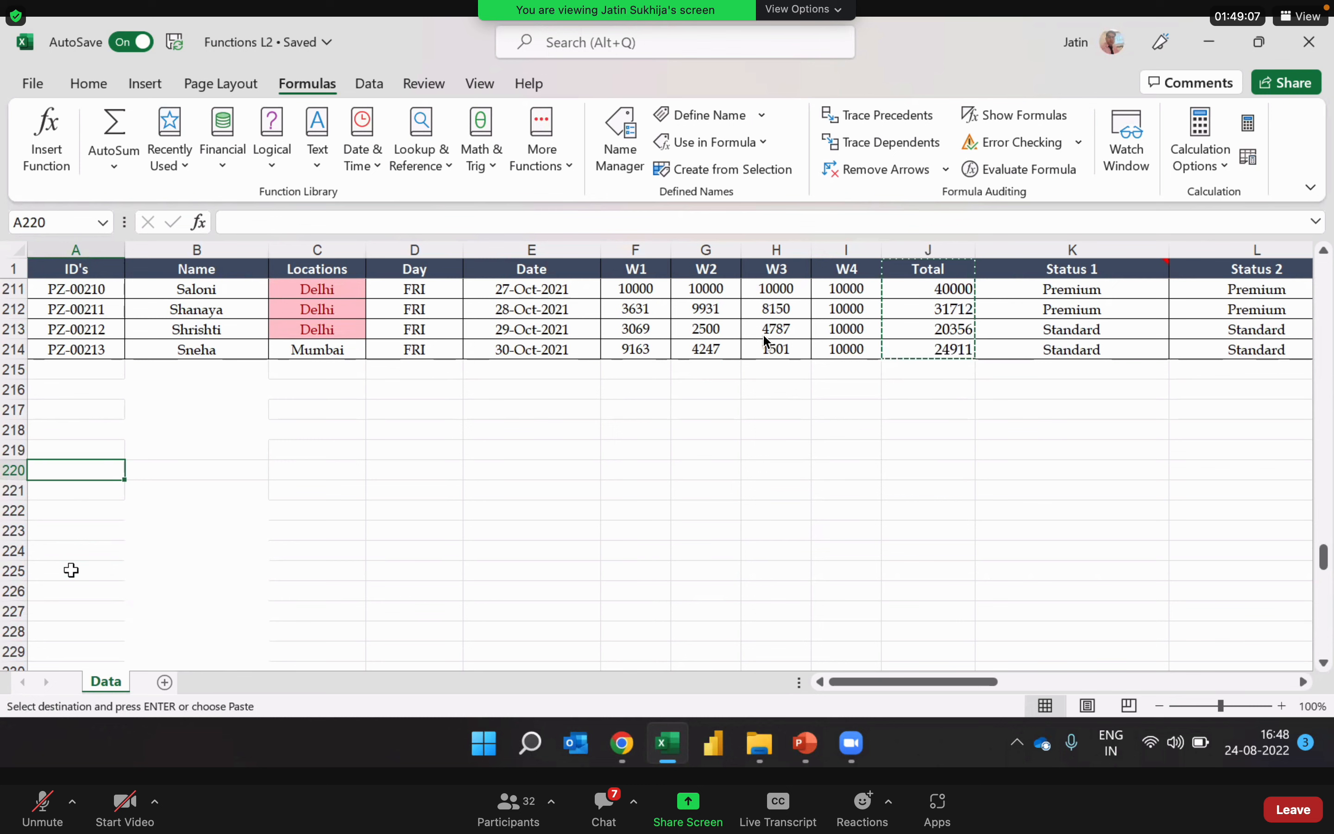
key("ctrl+v")
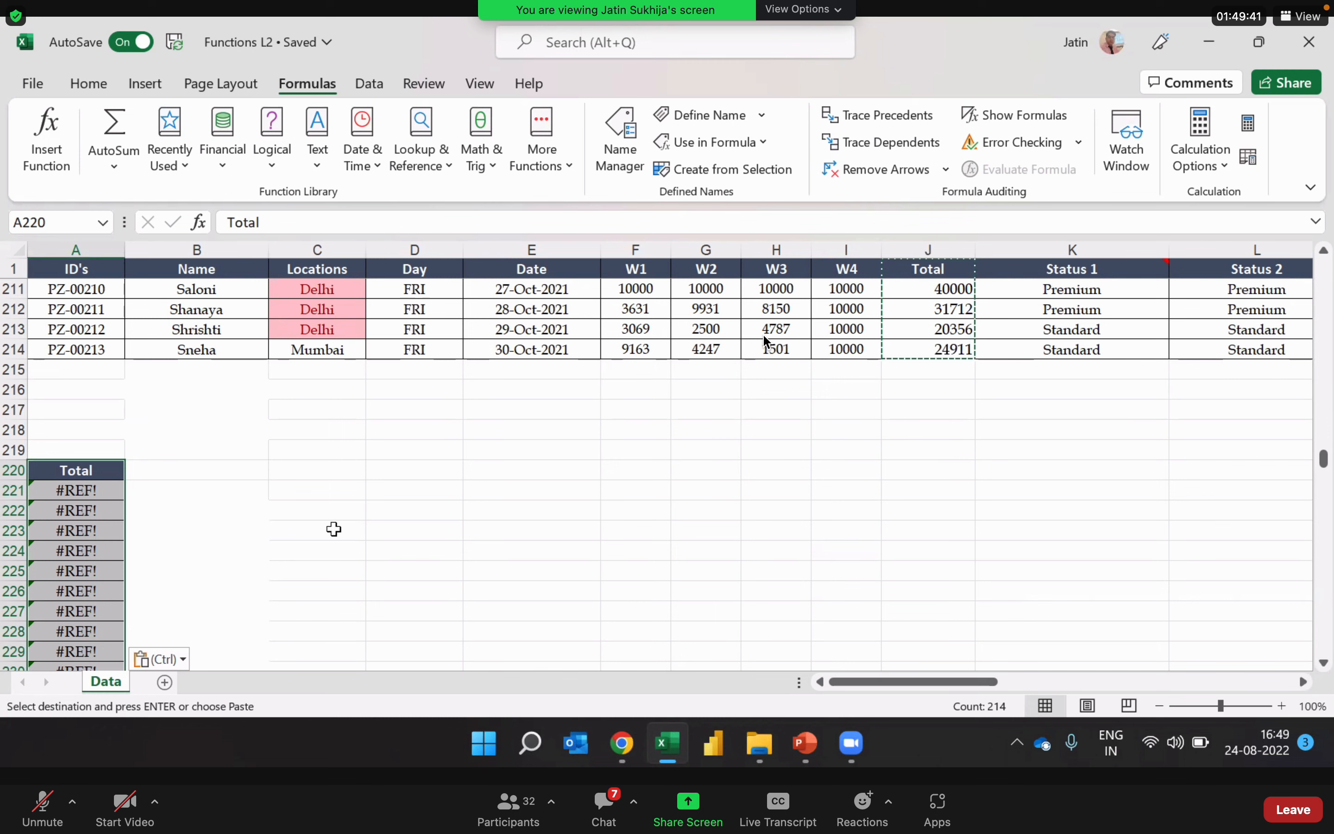
Step: Change the pasted Total column first to values only and finally to values with source formatting
left_click(177, 660)
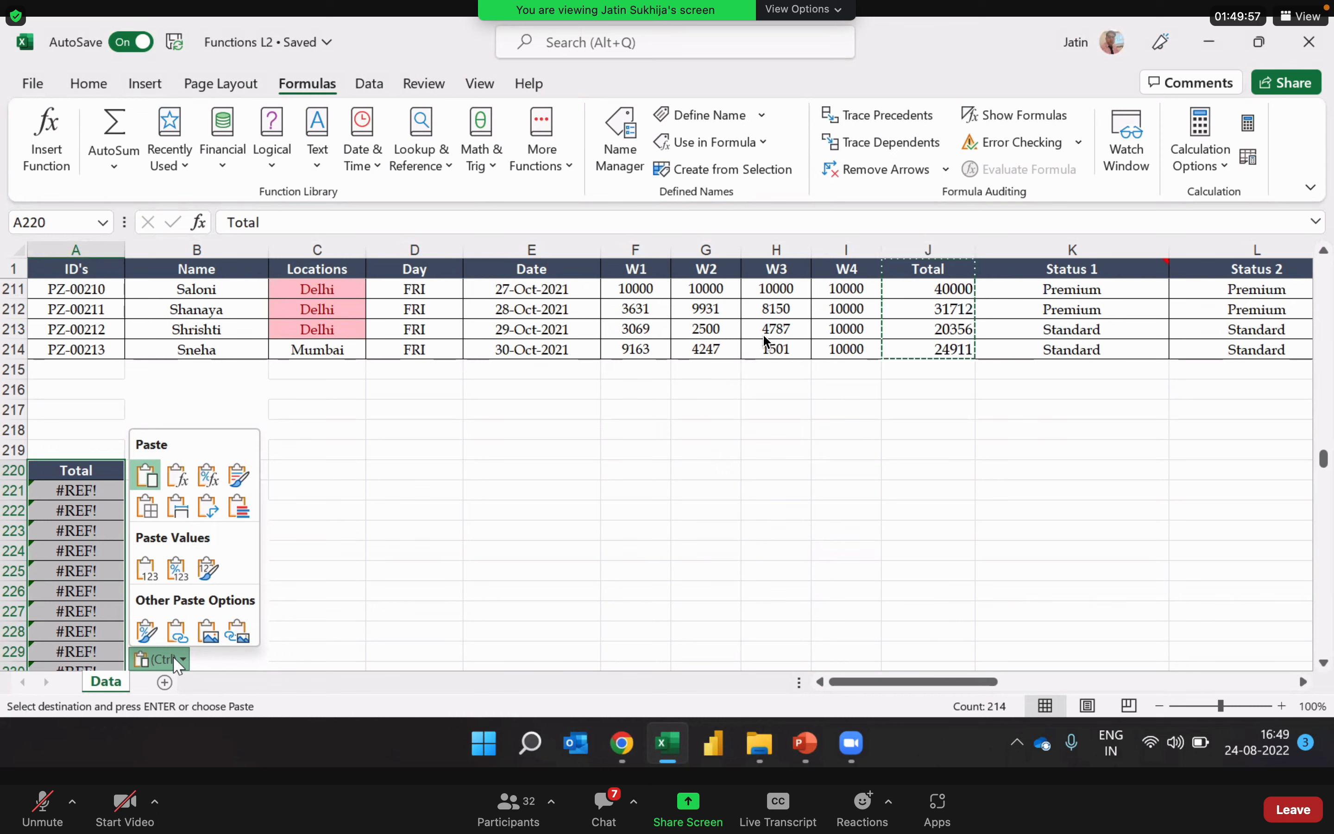
left_click(147, 569)
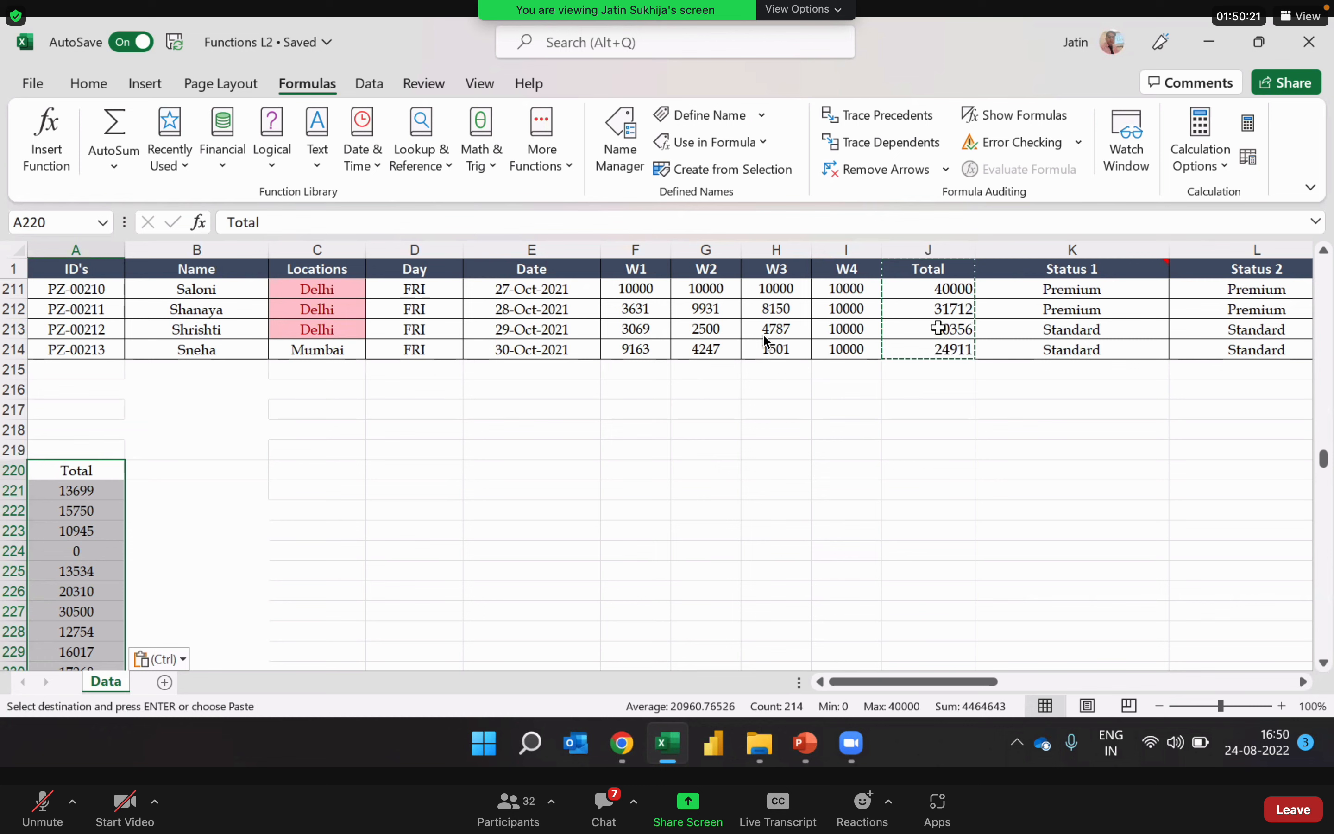
left_click(186, 662)
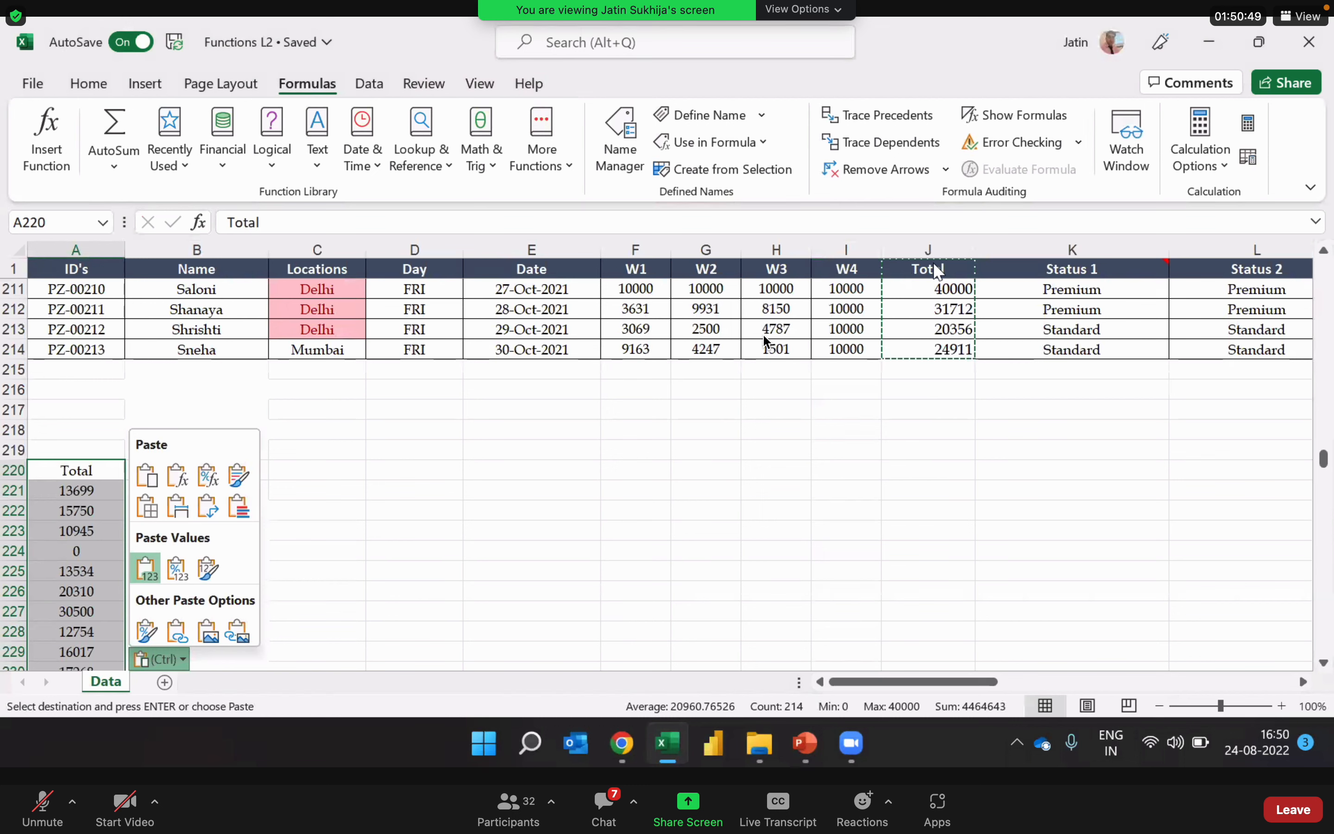
left_click(209, 568)
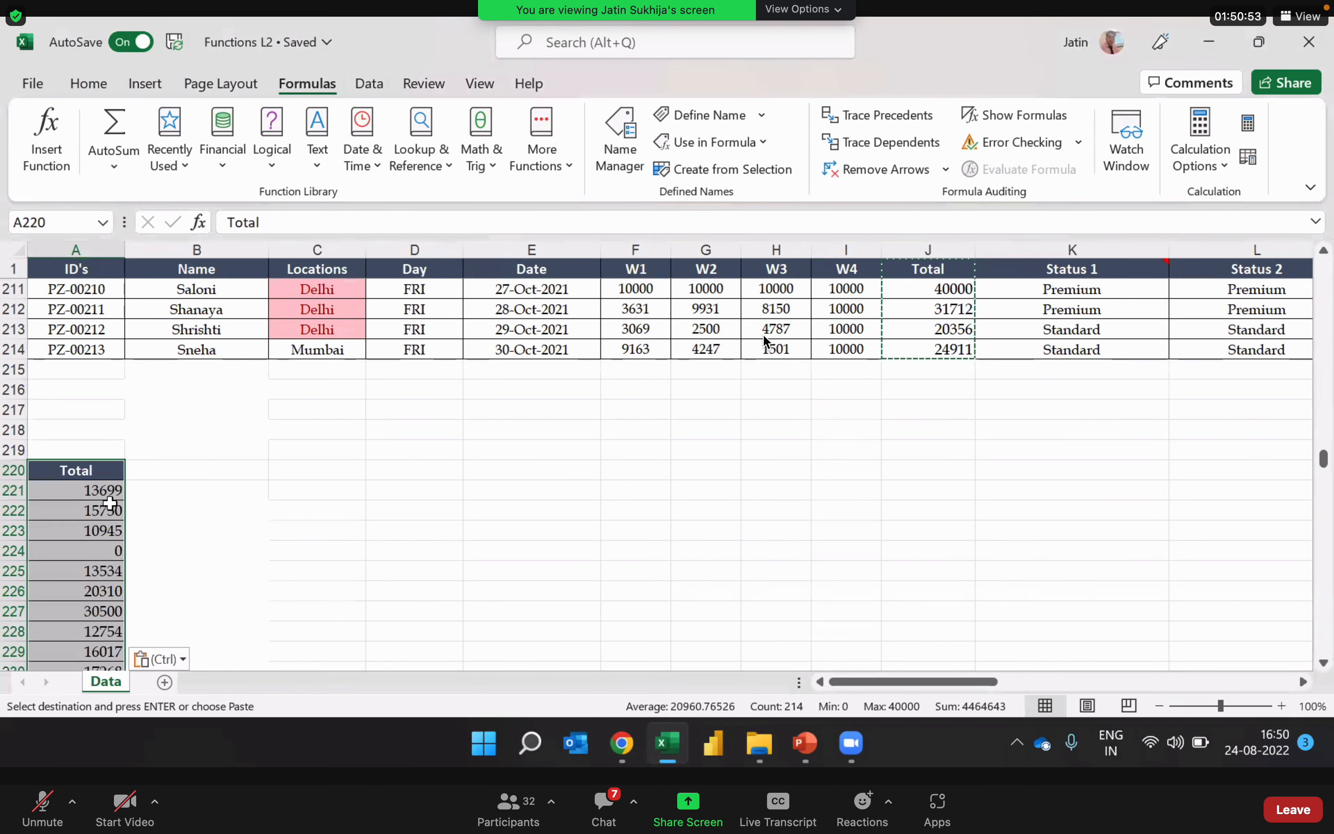
Step: Check whether the pasted Total cells in A222 through A230 hold plain numbers or formulas, and clear the copy marquee
left_click(61, 611)
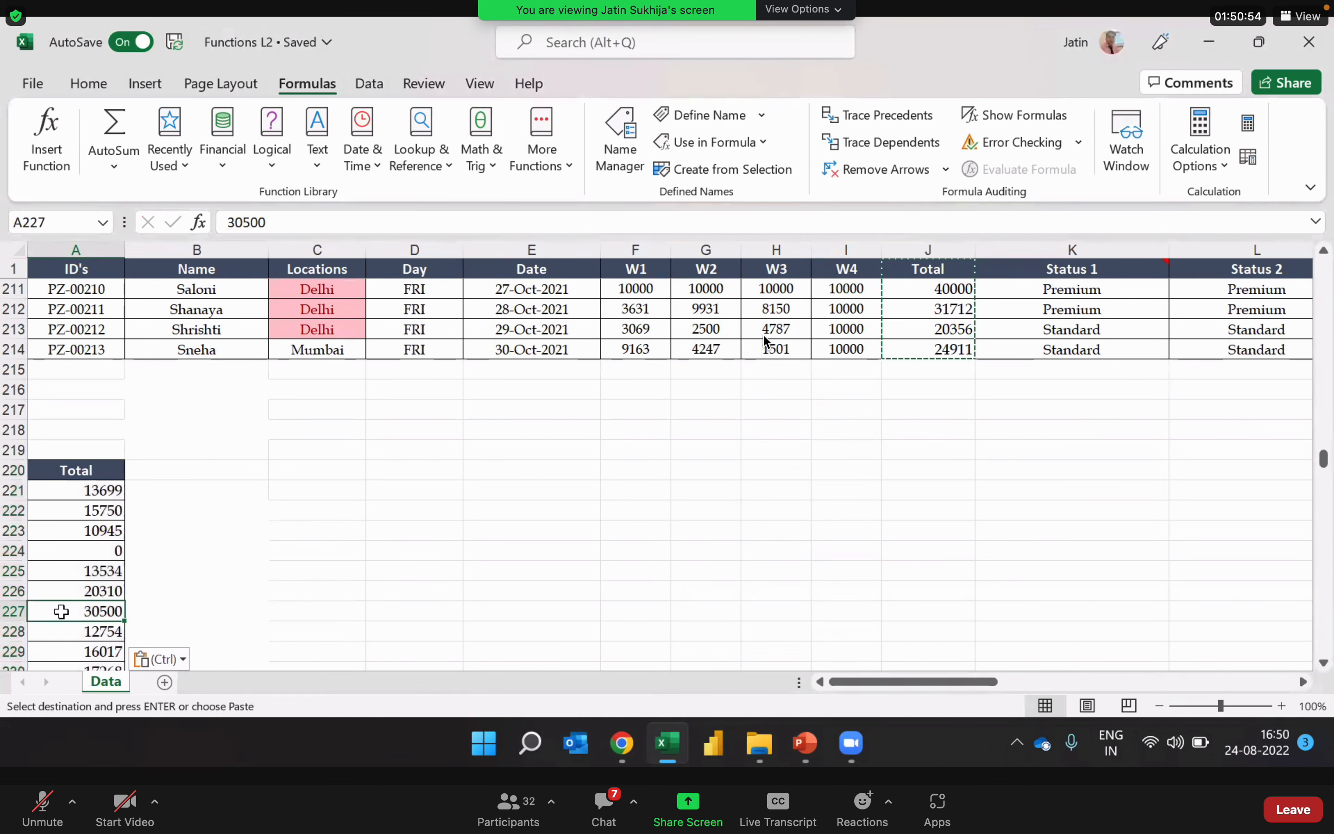
left_click(83, 550)
left_click(87, 624)
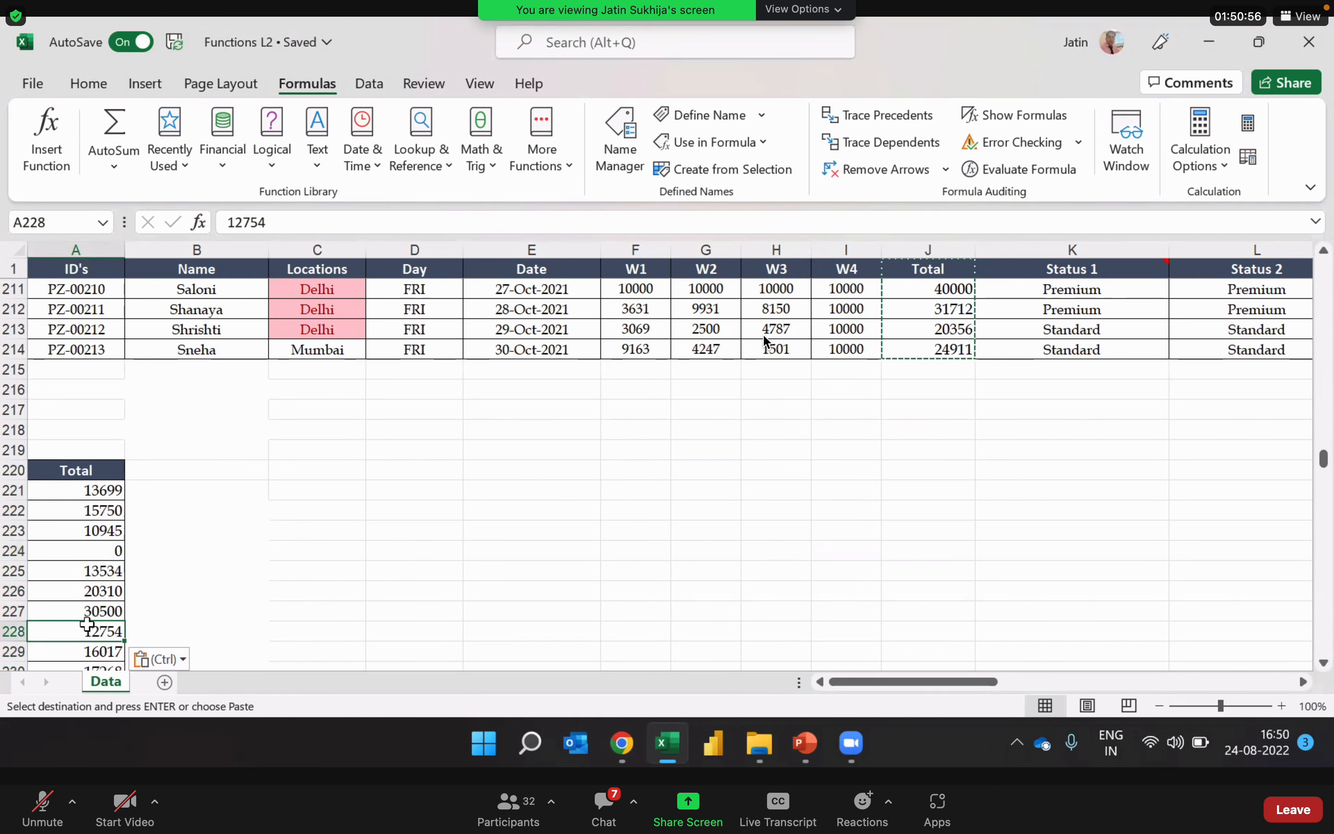
left_click(105, 513)
left_click(101, 616)
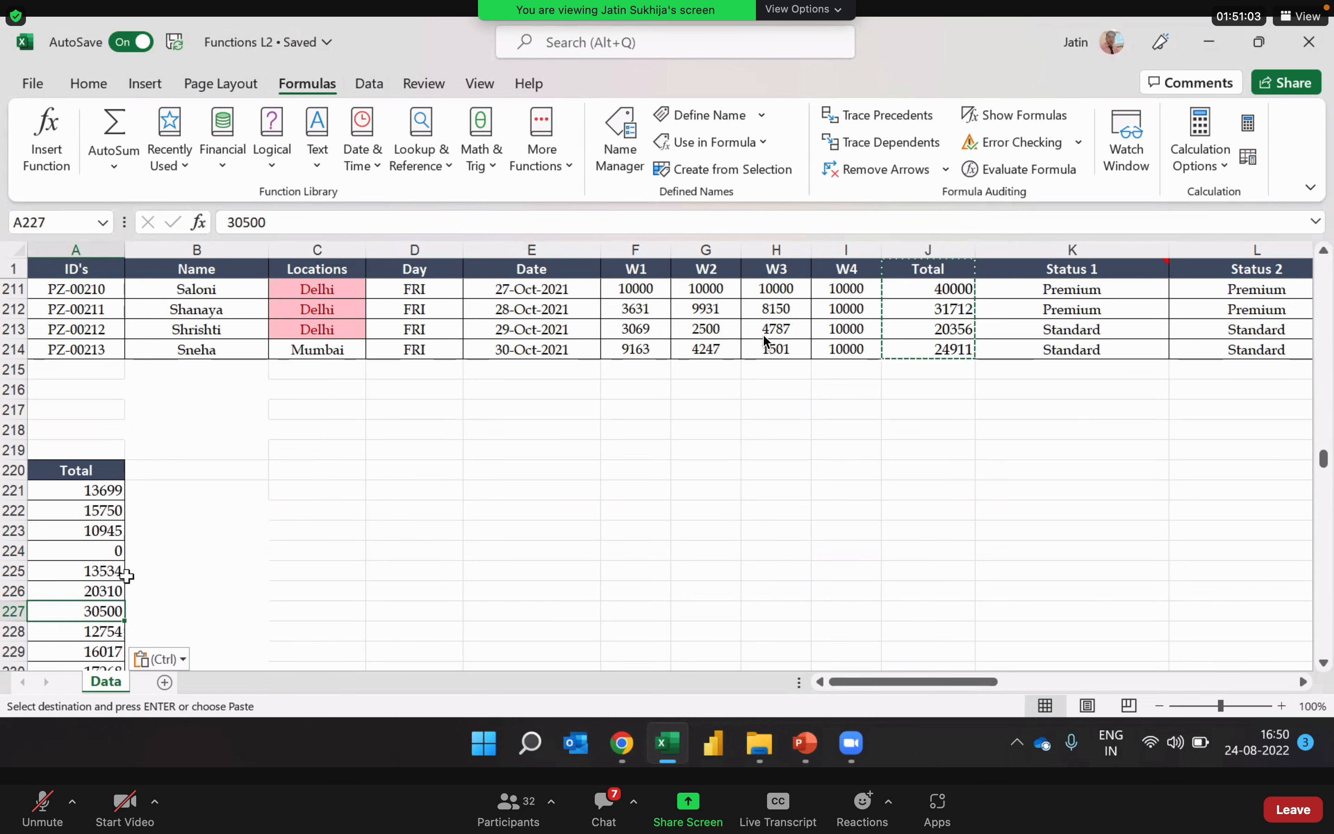
left_click(82, 590)
key("Down")
key("Down")
key("Down")
key("Down")
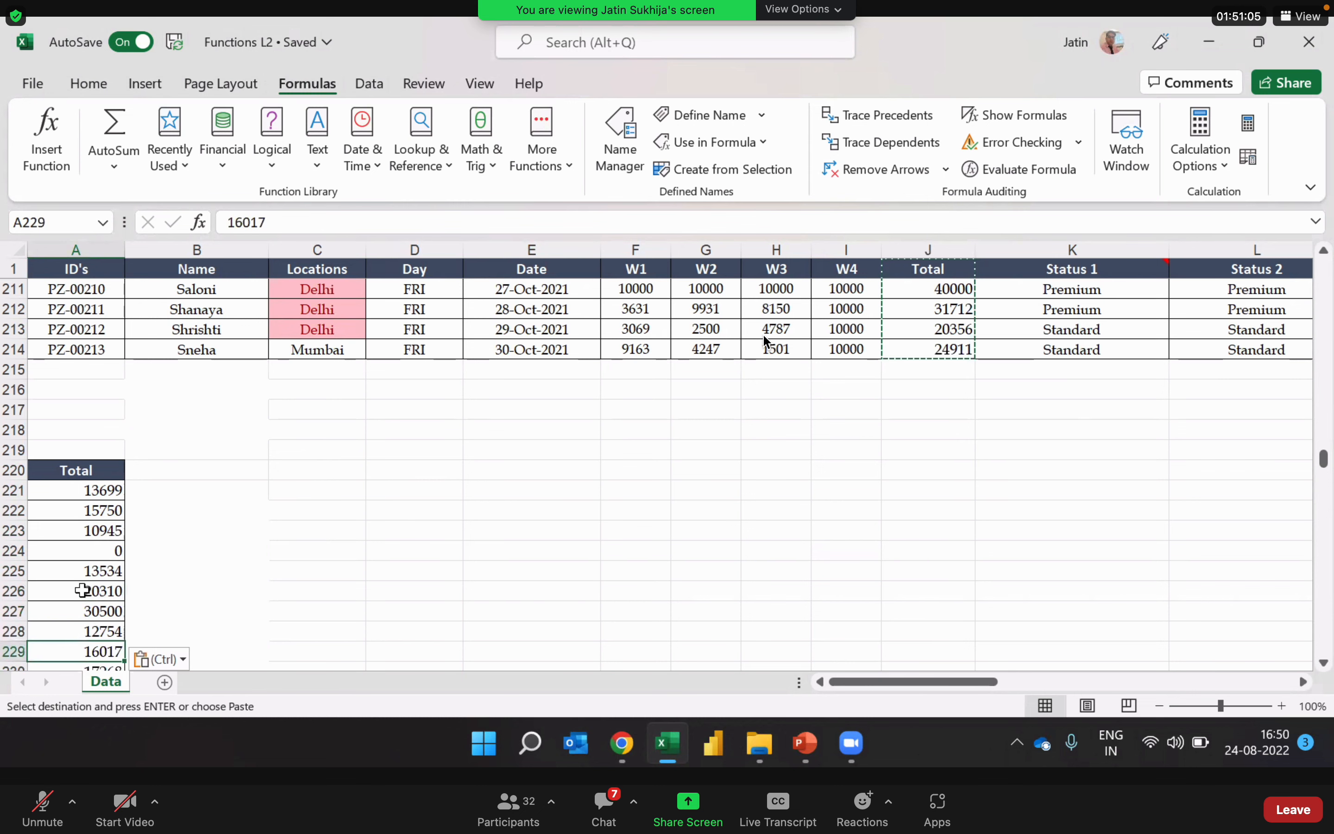
key("Up")
key("Up")
key("Up")
key("Up")
key("Up")
key("Up")
key("Up")
key("Up")
key("Down")
key("Down")
key("Down")
key("Down")
key("Down")
key("Down")
key("Down")
key("Down")
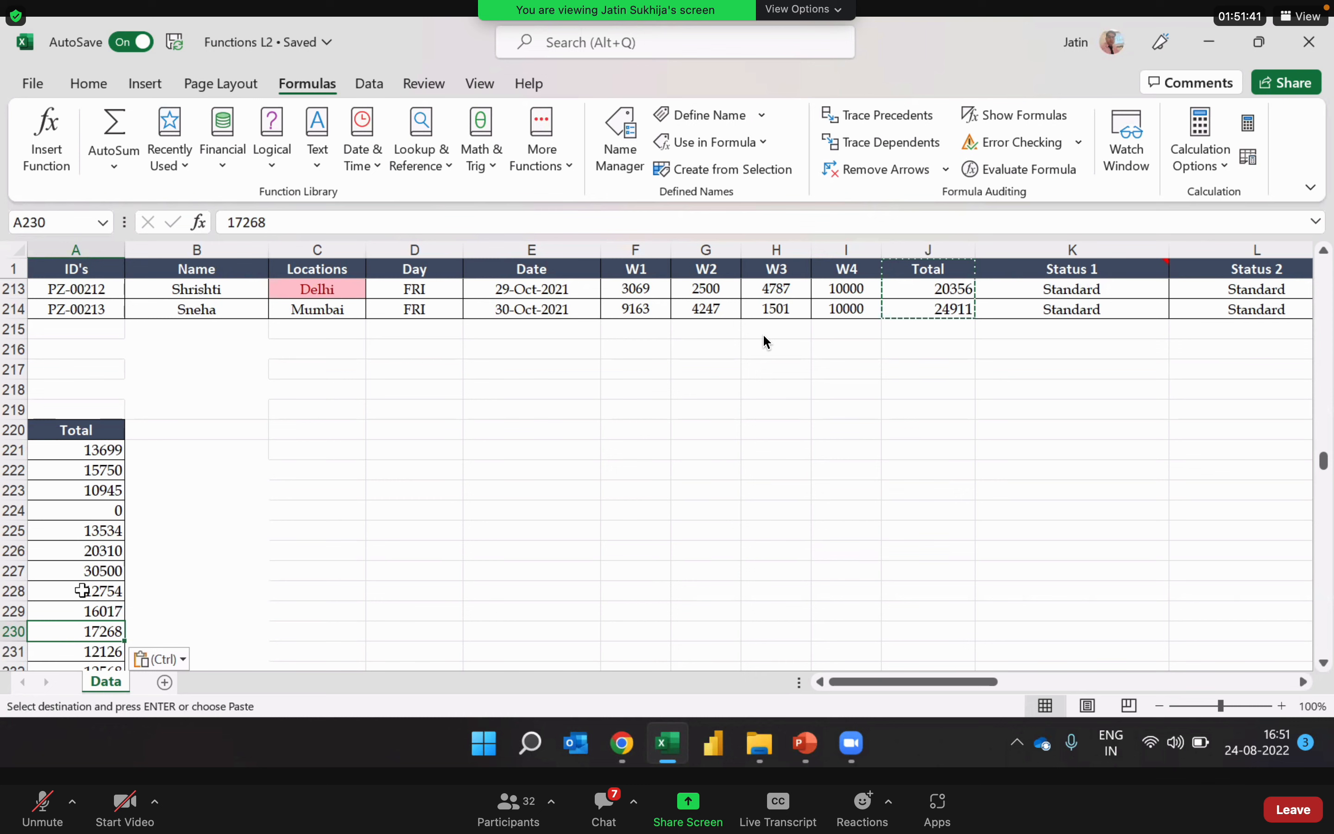
left_click(307, 471)
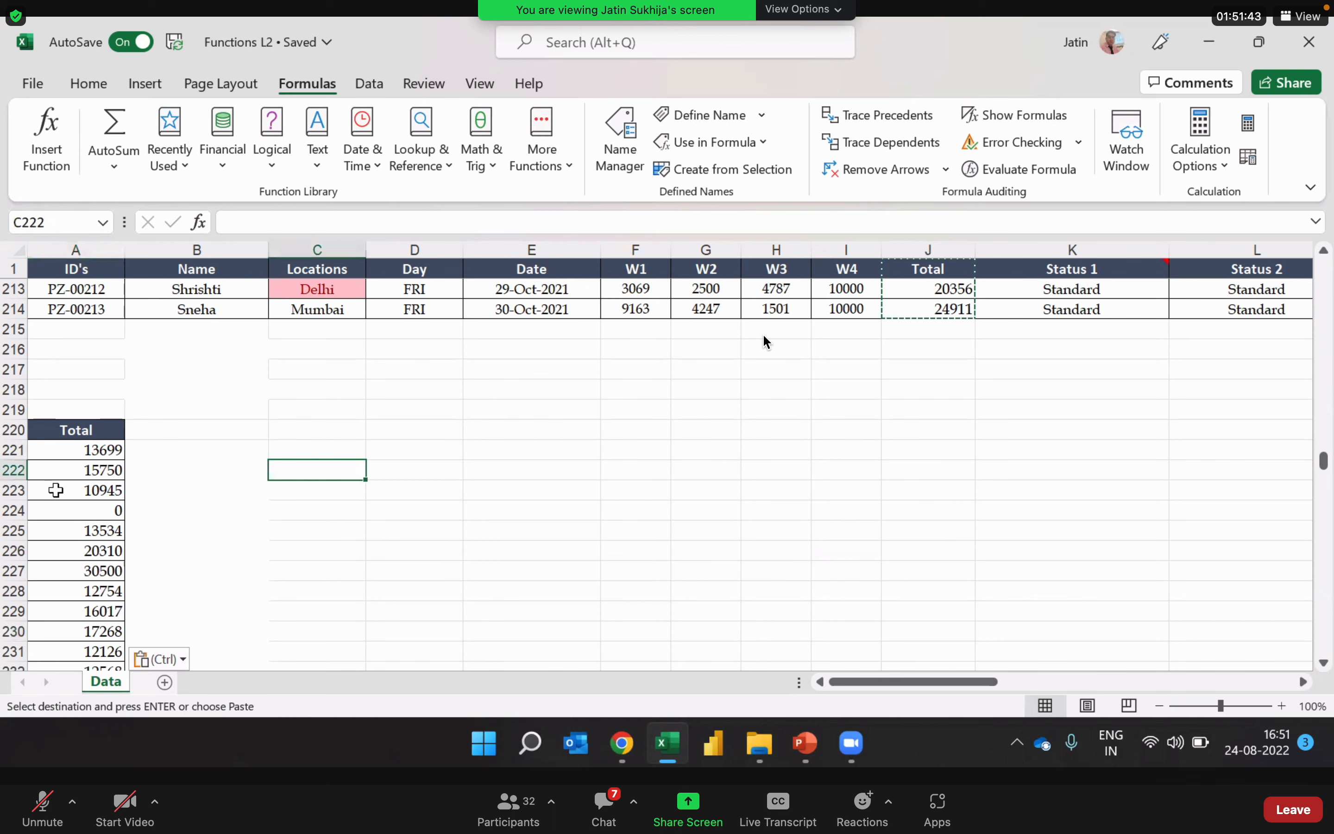
key("Escape")
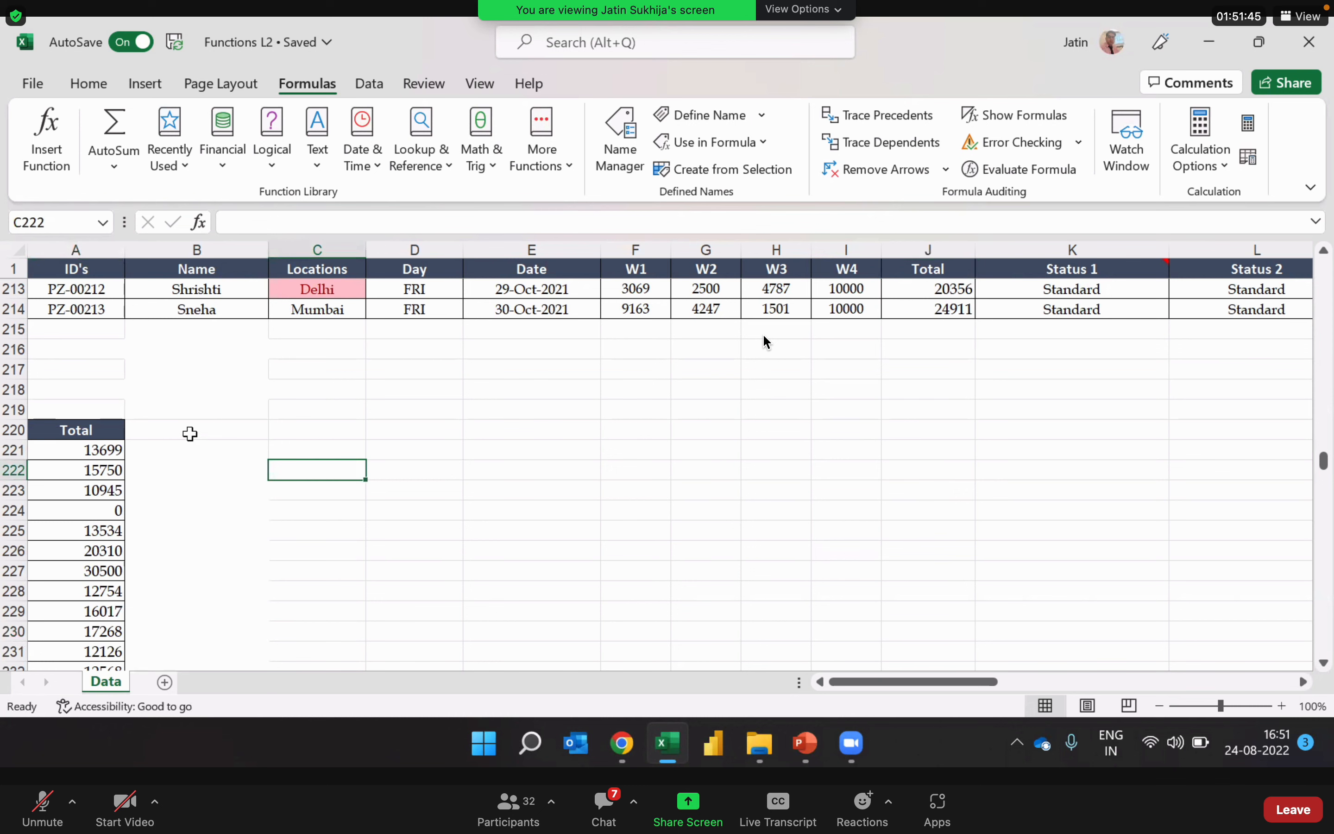
Step: Copy the pasted Total list from its header in A220 down to A433
left_click(85, 429)
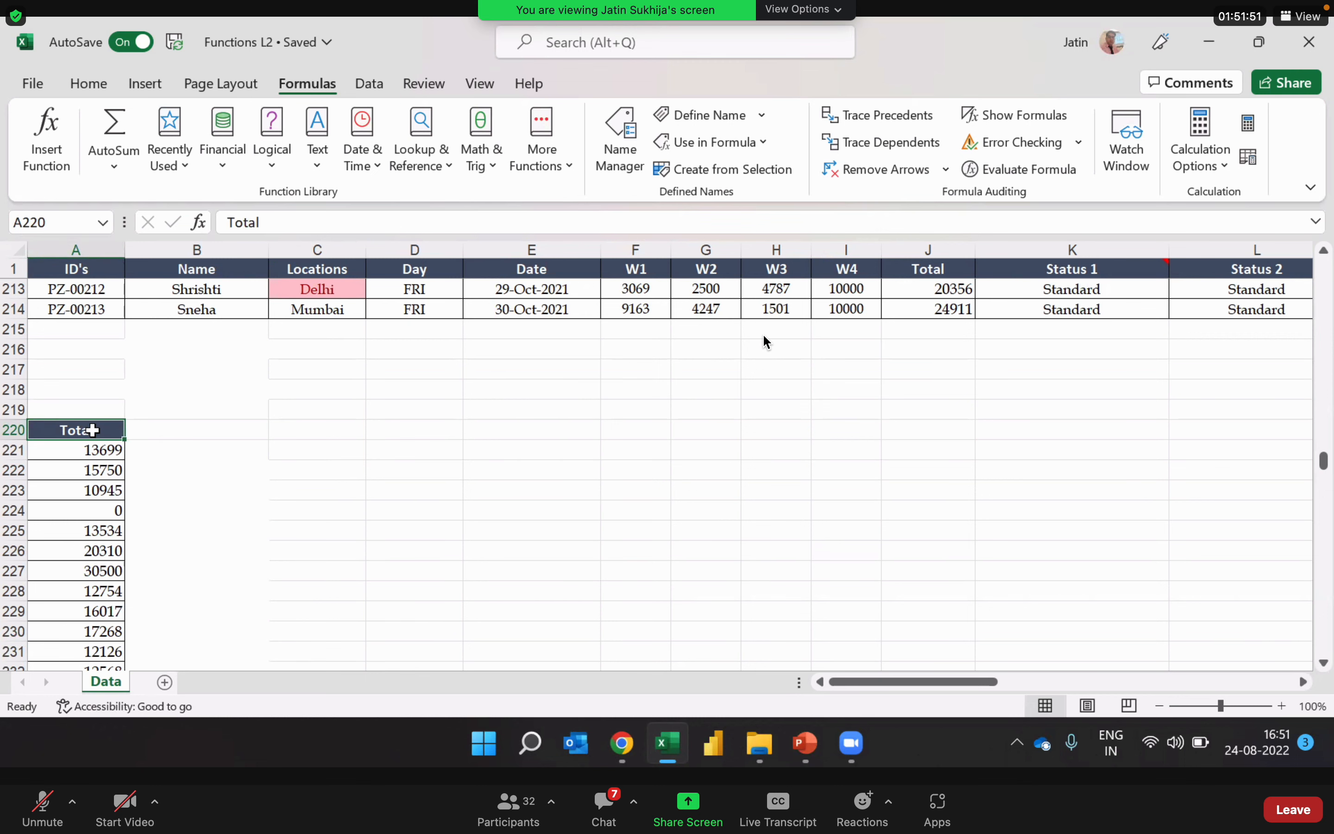
key("ctrl+shift+Down")
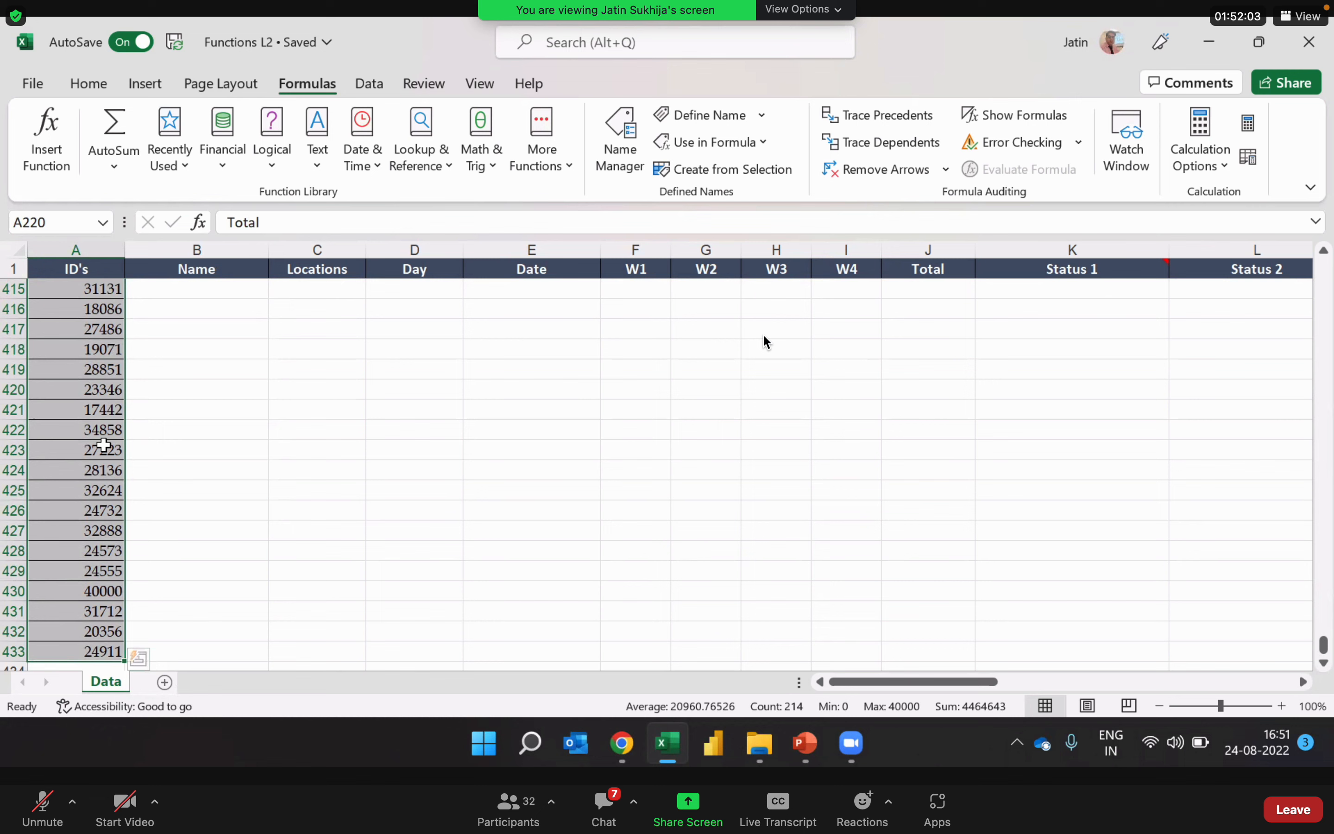
key("ctrl+c")
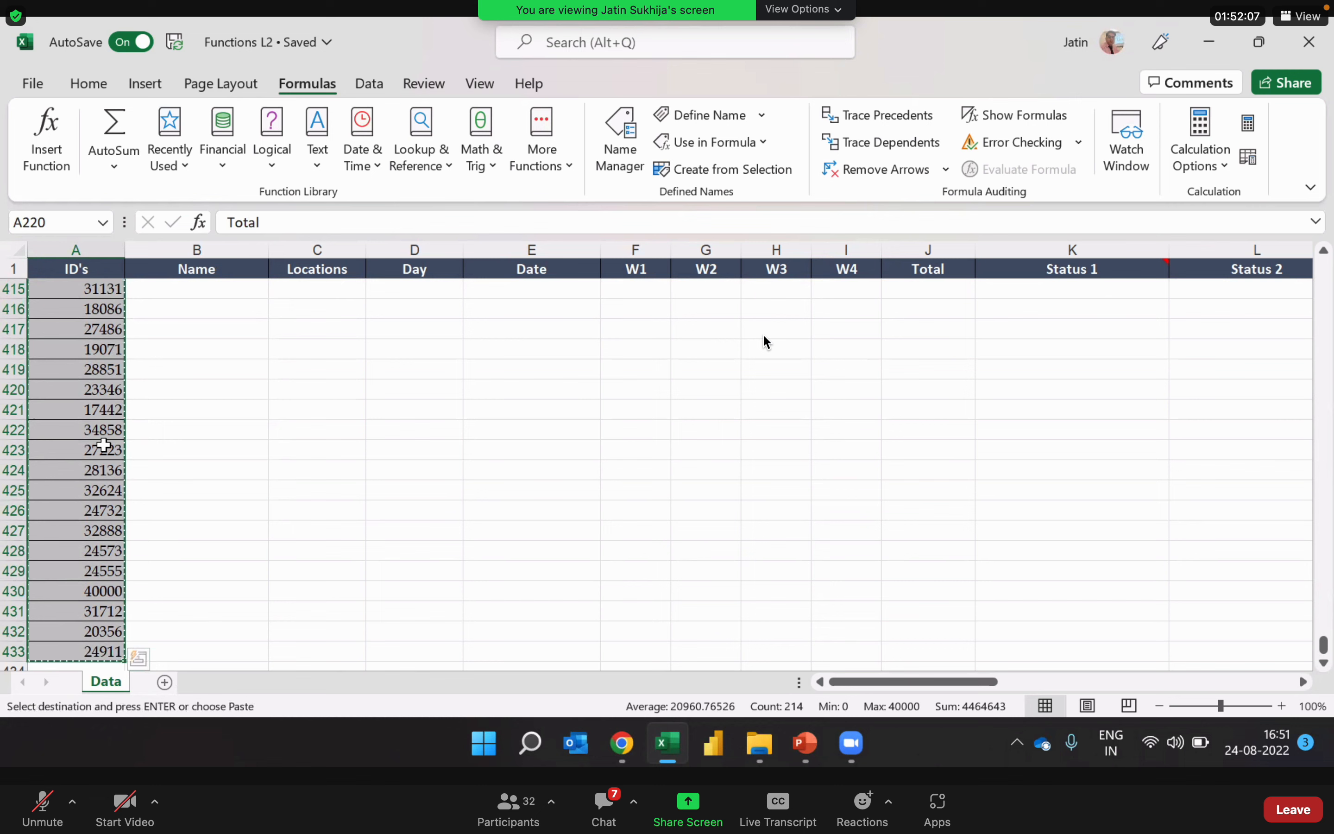
Step: Paste the copied Total list at C220 and transpose it so that it runs across row 220
key("ctrl+Up")
key("Down")
key("Down")
key("Down")
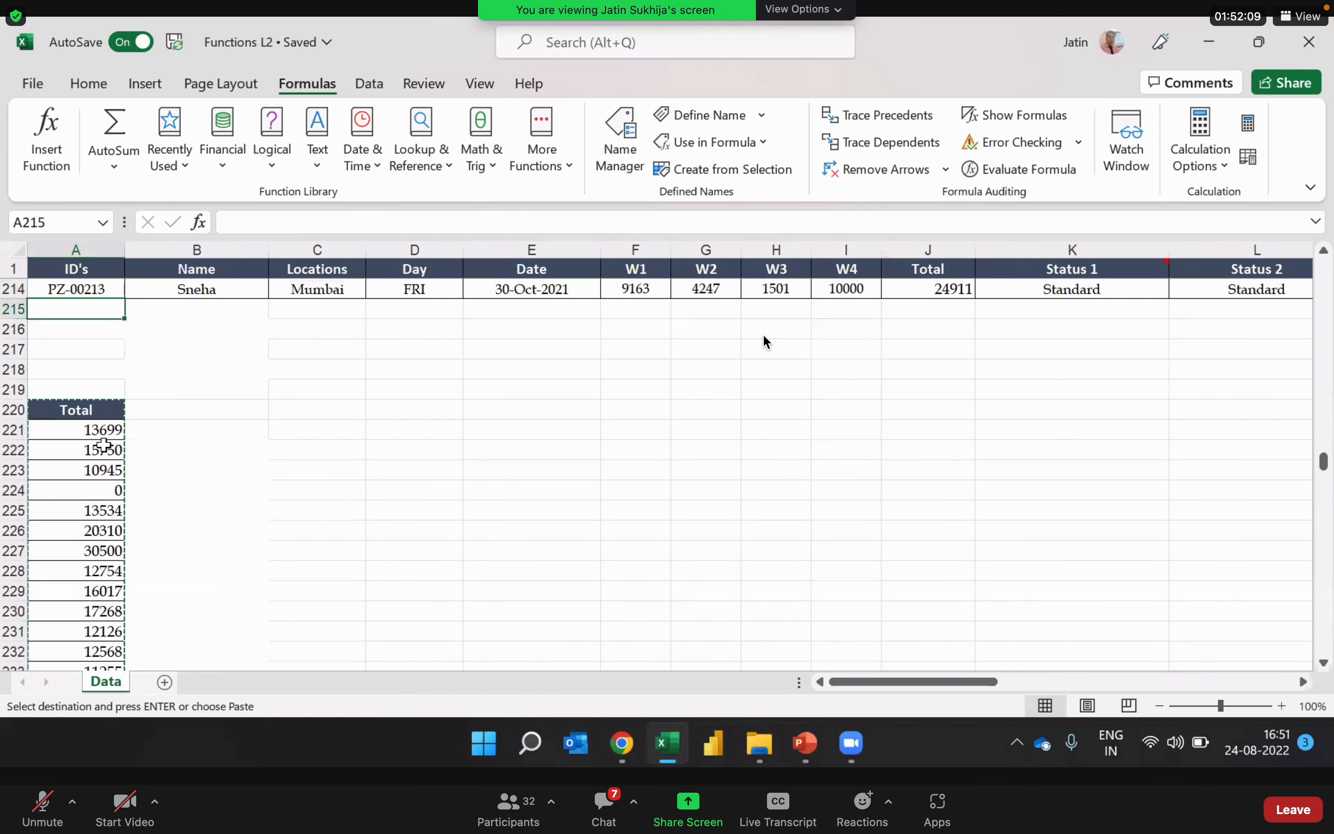
key("Down")
key("Down")
key("Down")
key("Right")
key("Right")
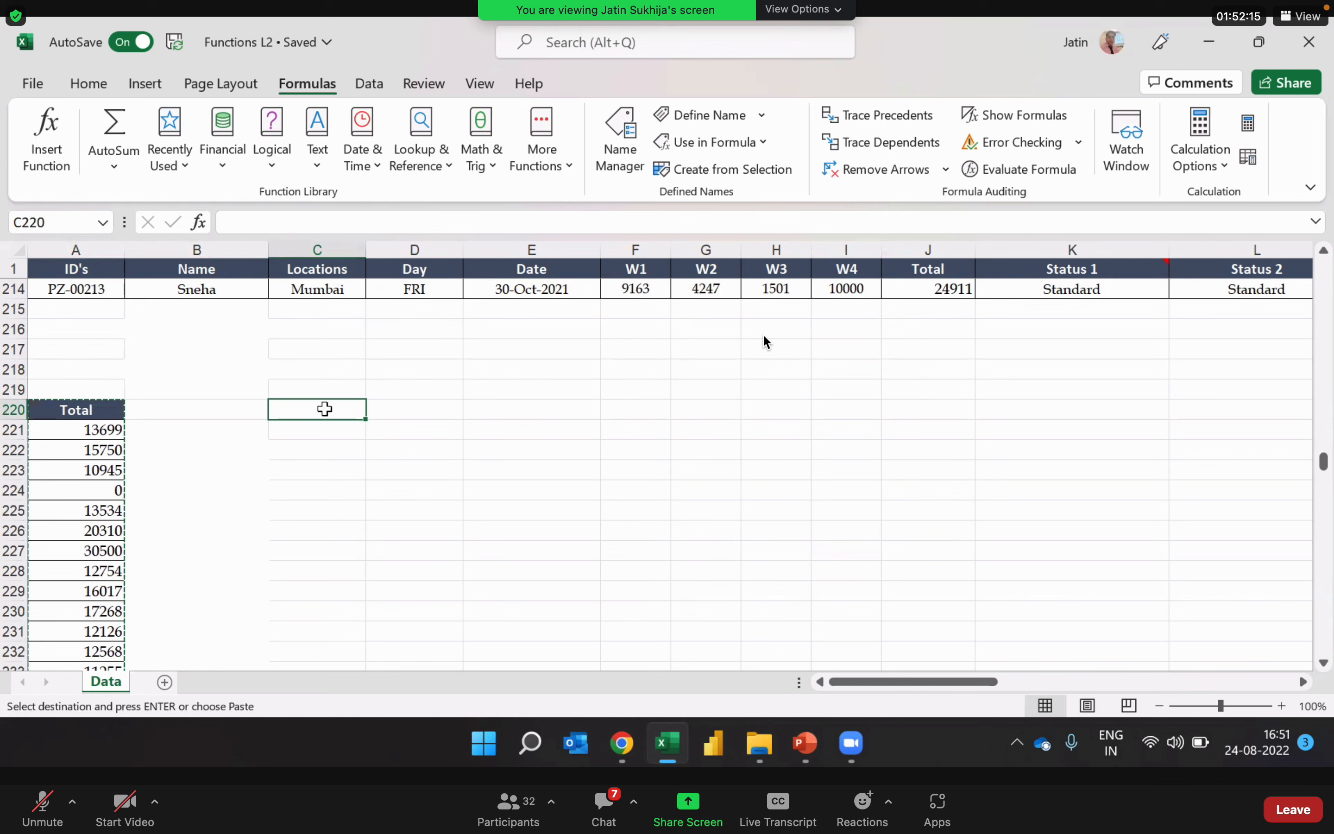
key("ctrl+v")
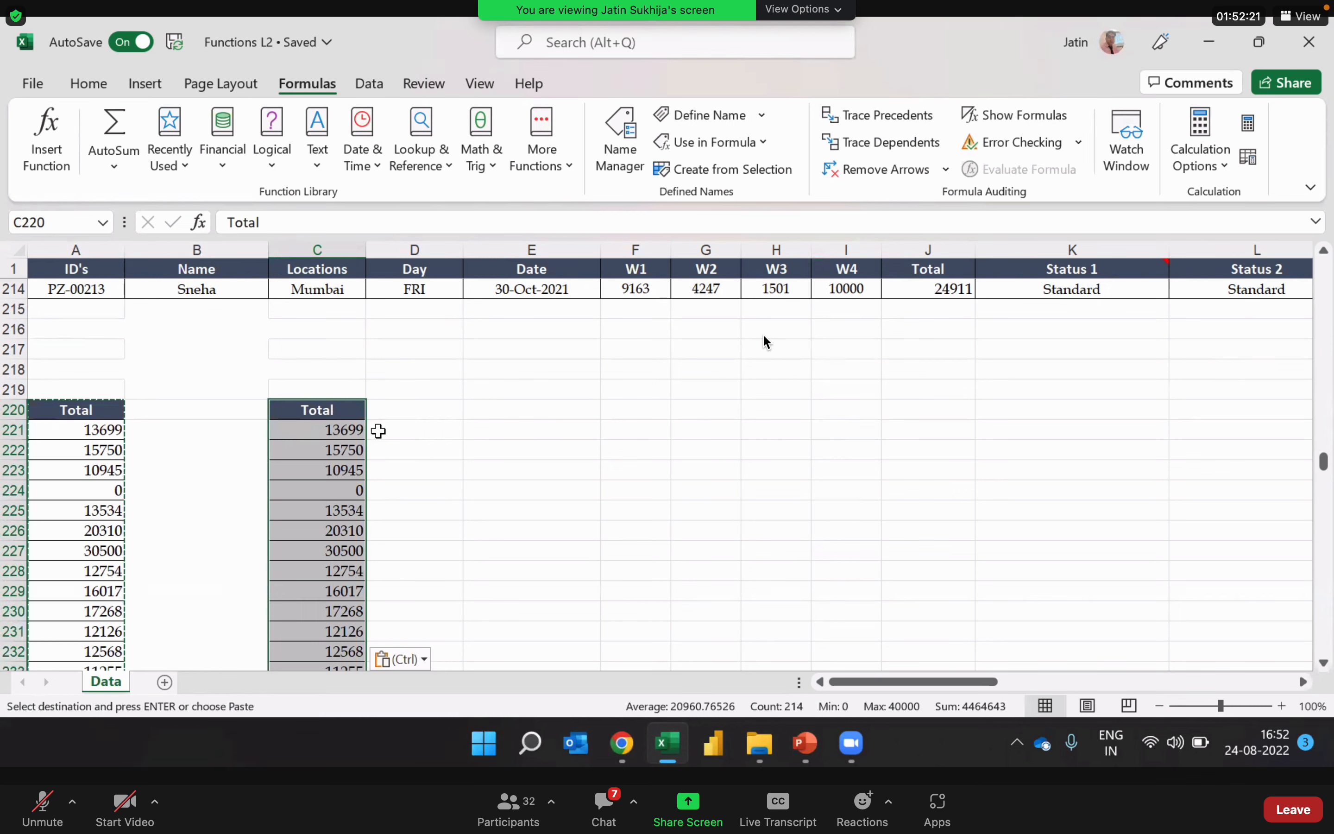
left_click(424, 660)
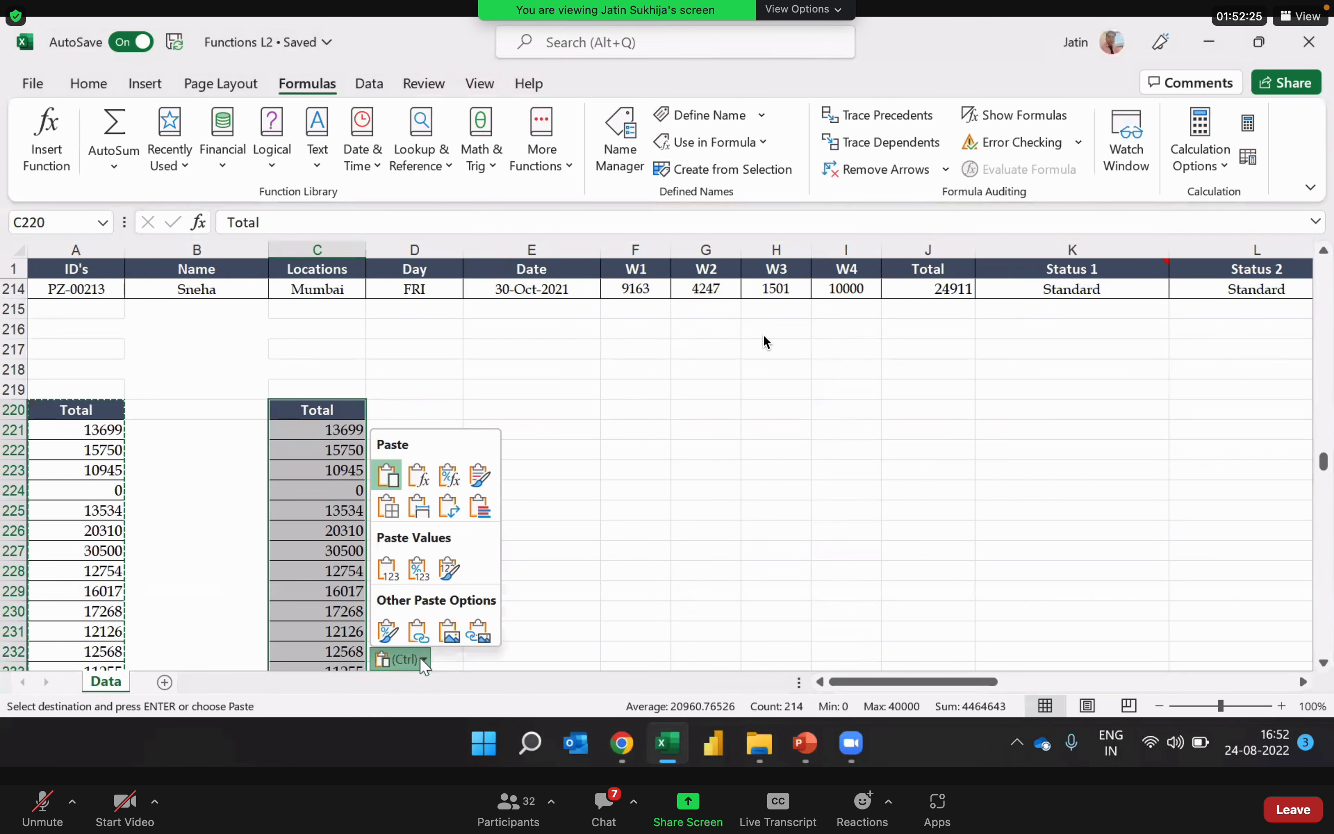
left_click(453, 506)
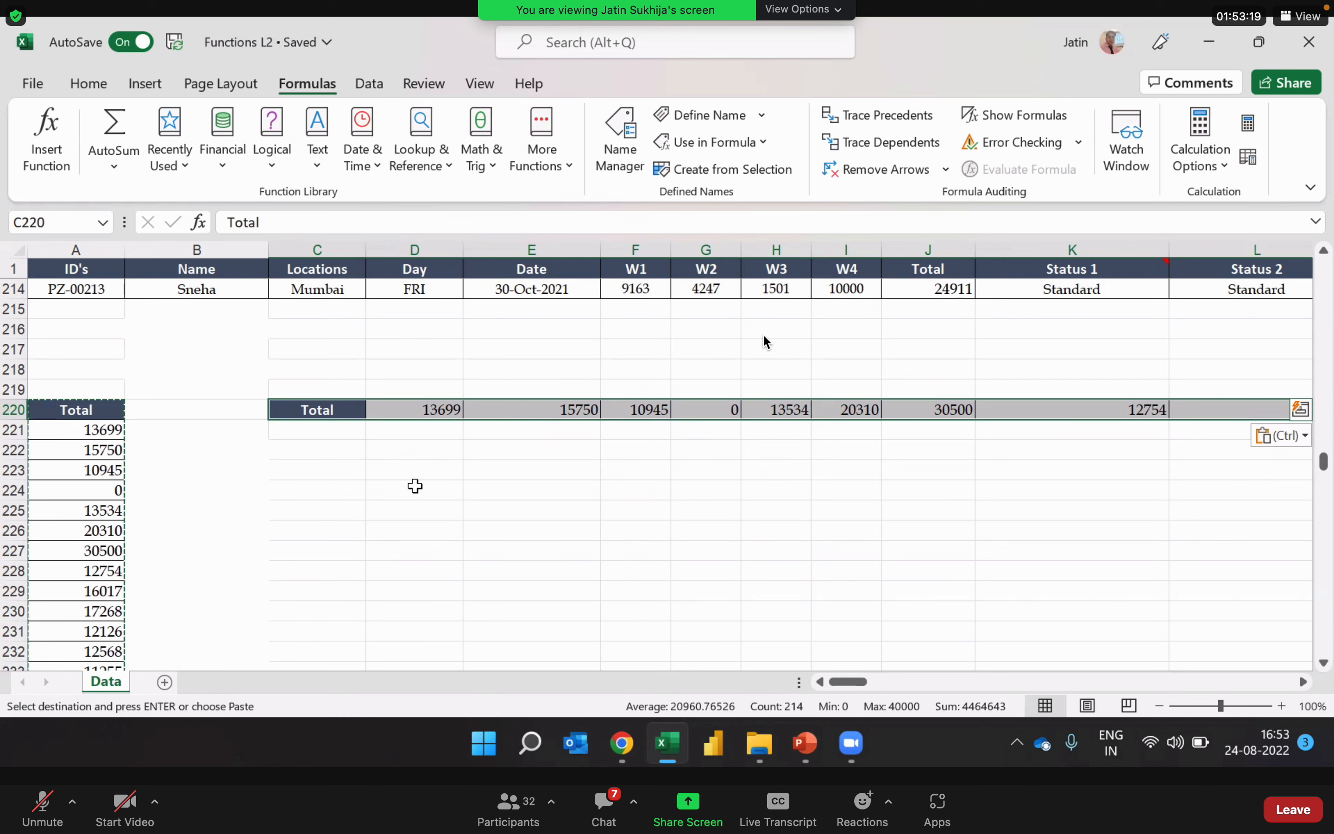
Step: Clear the copy marquee and copy the vertical Total list in A220:A433 once more
key("Escape")
left_click(68, 407)
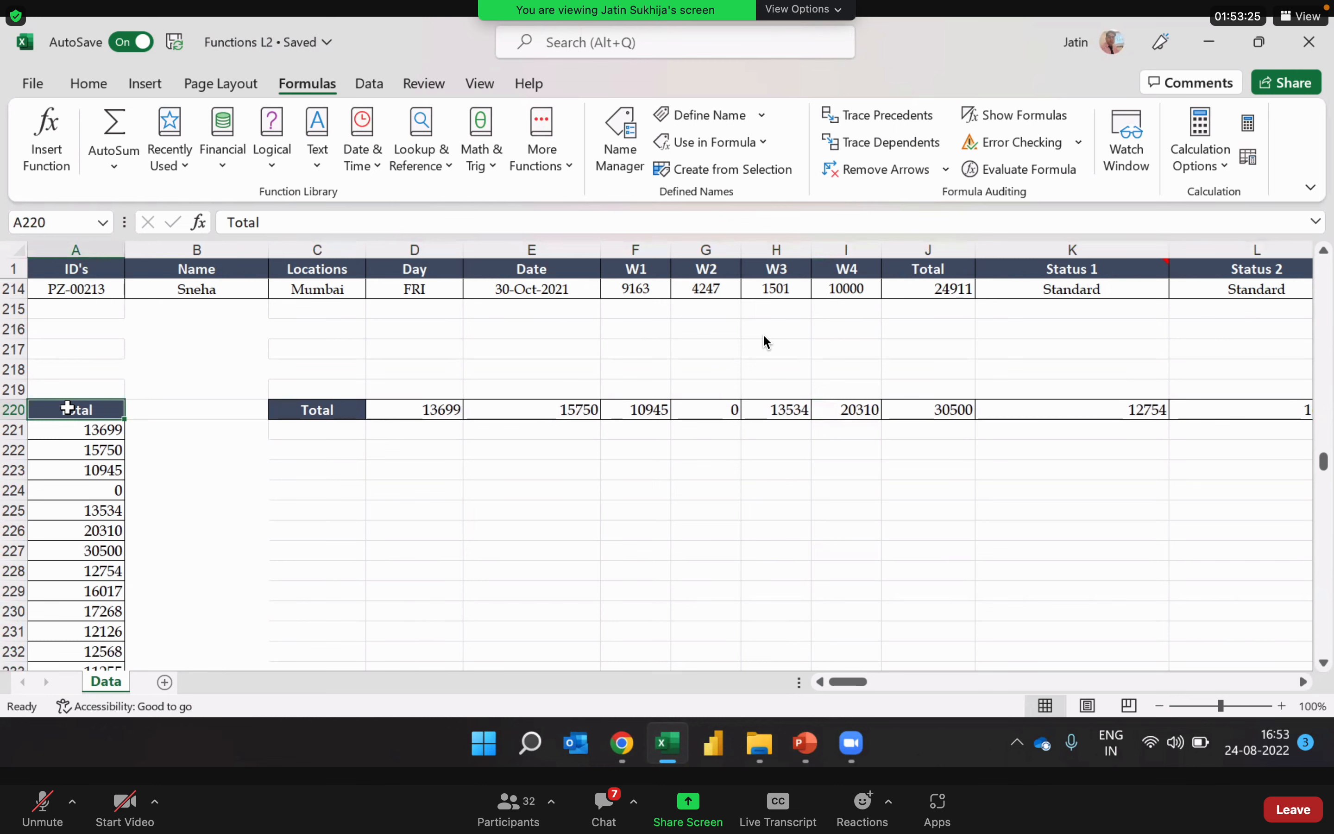
key("ctrl+shift+Down")
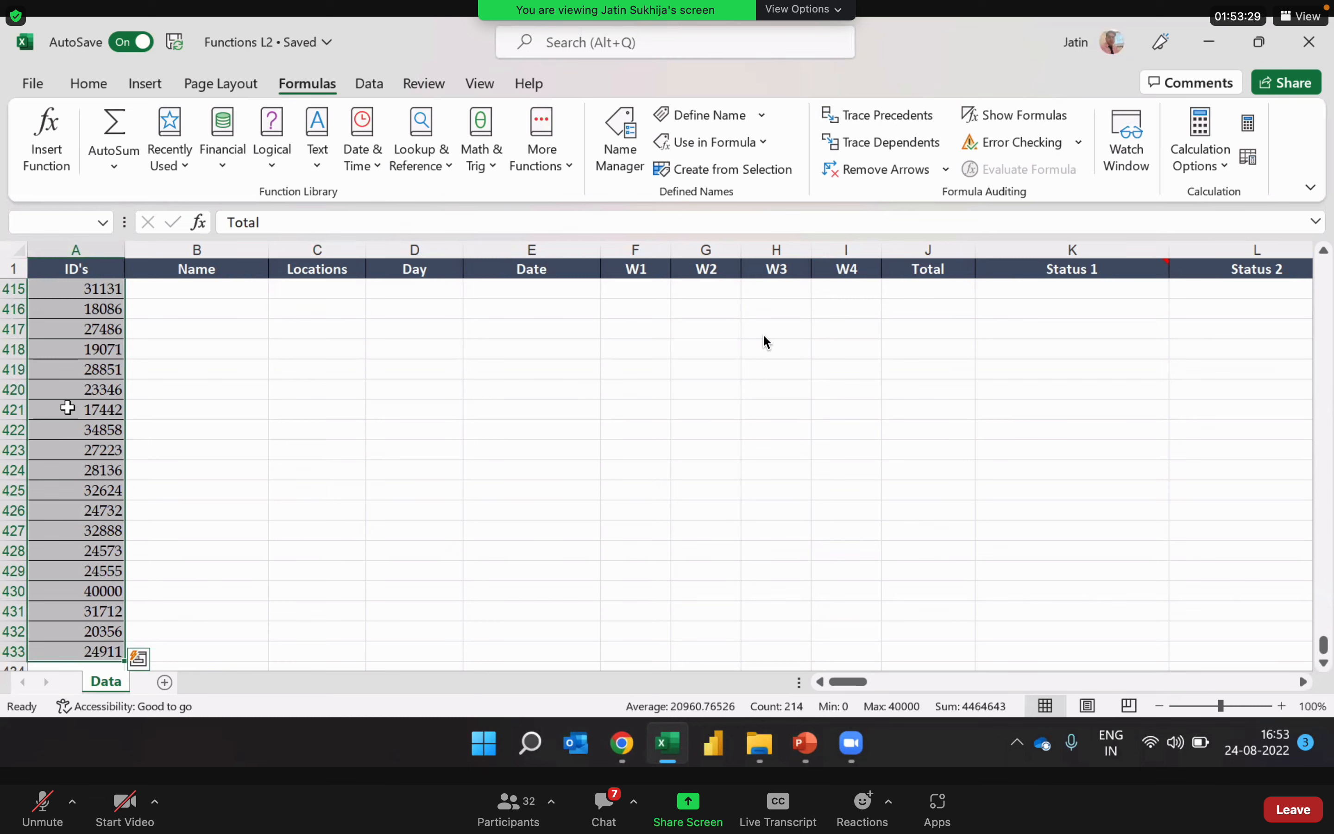
key("ctrl+c")
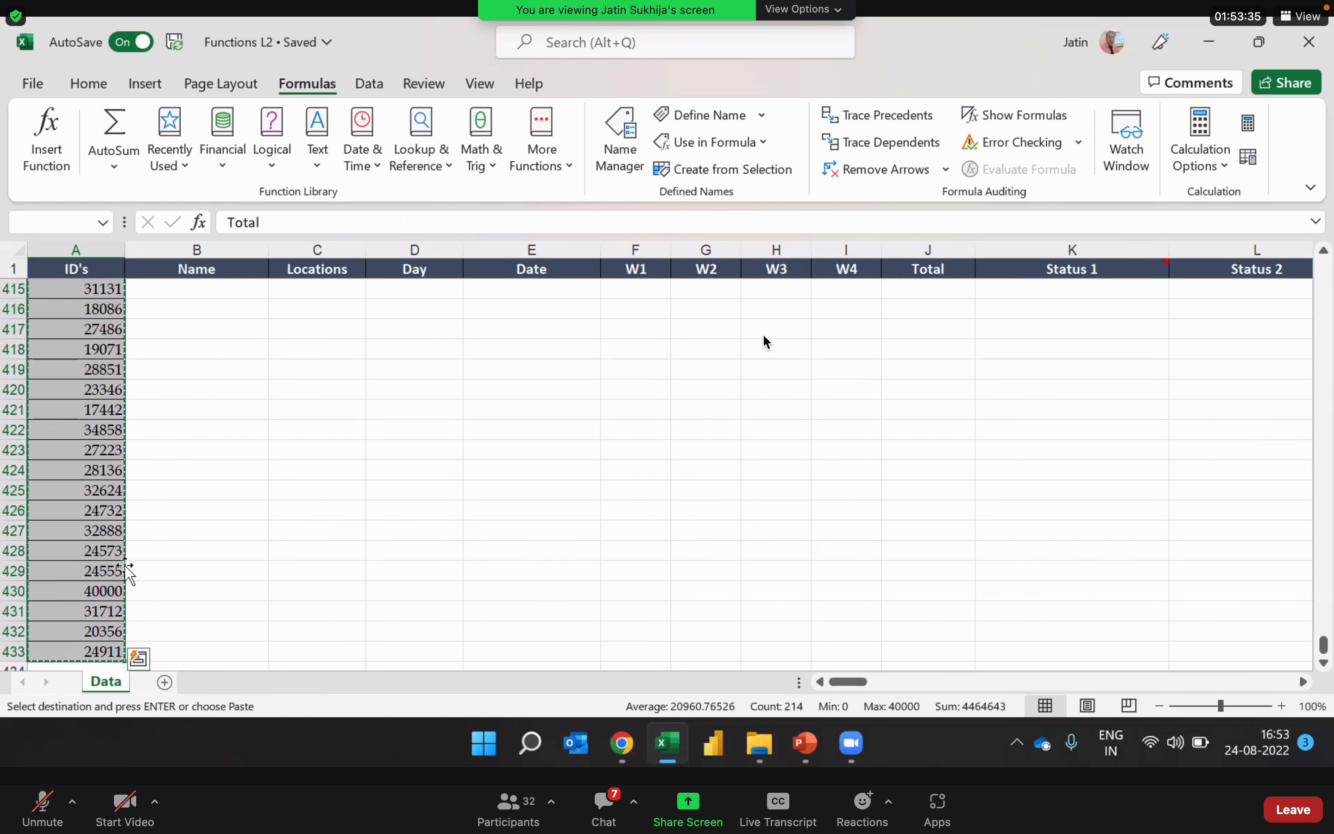
Step: Add a new worksheet and paste the copied Total list at A1 as links to the Data sheet
left_click(167, 684)
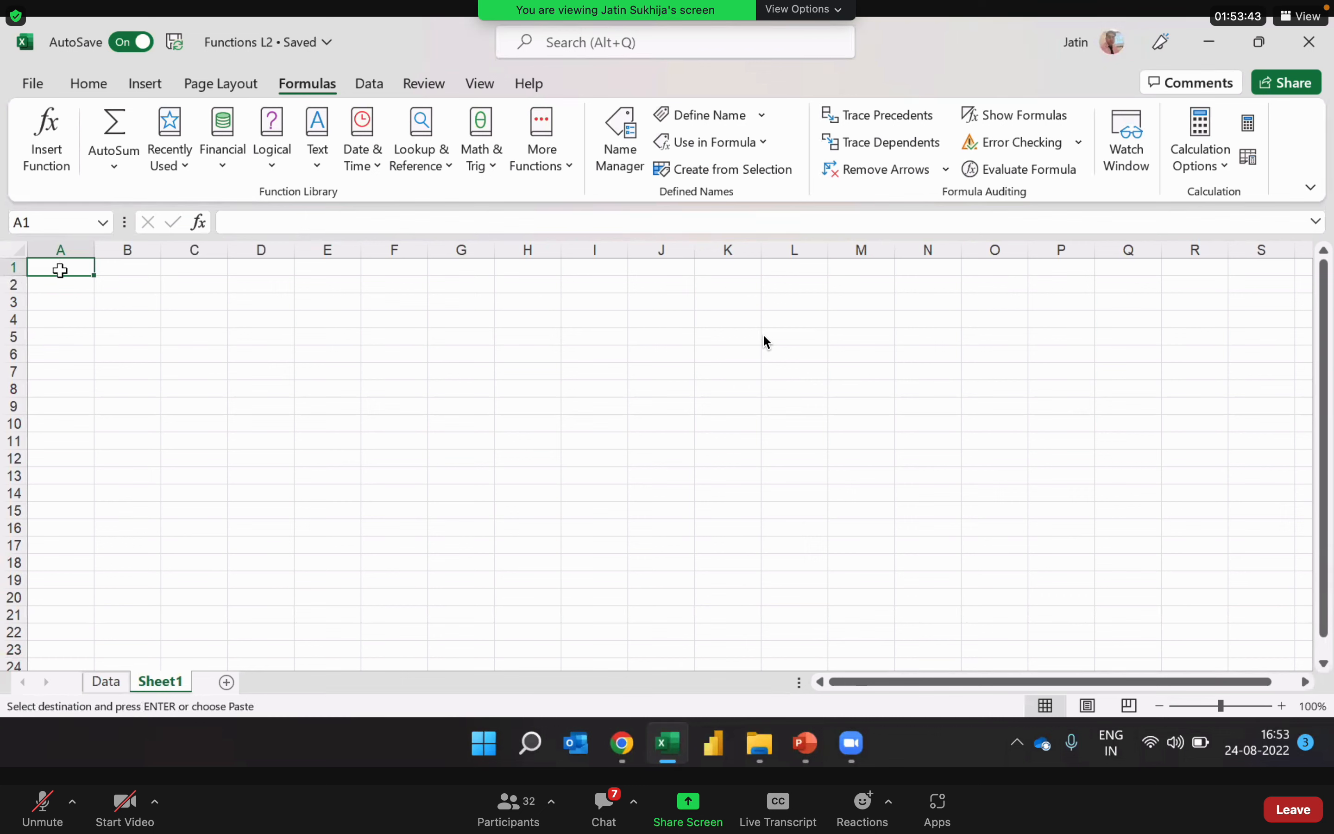
key("ctrl+v")
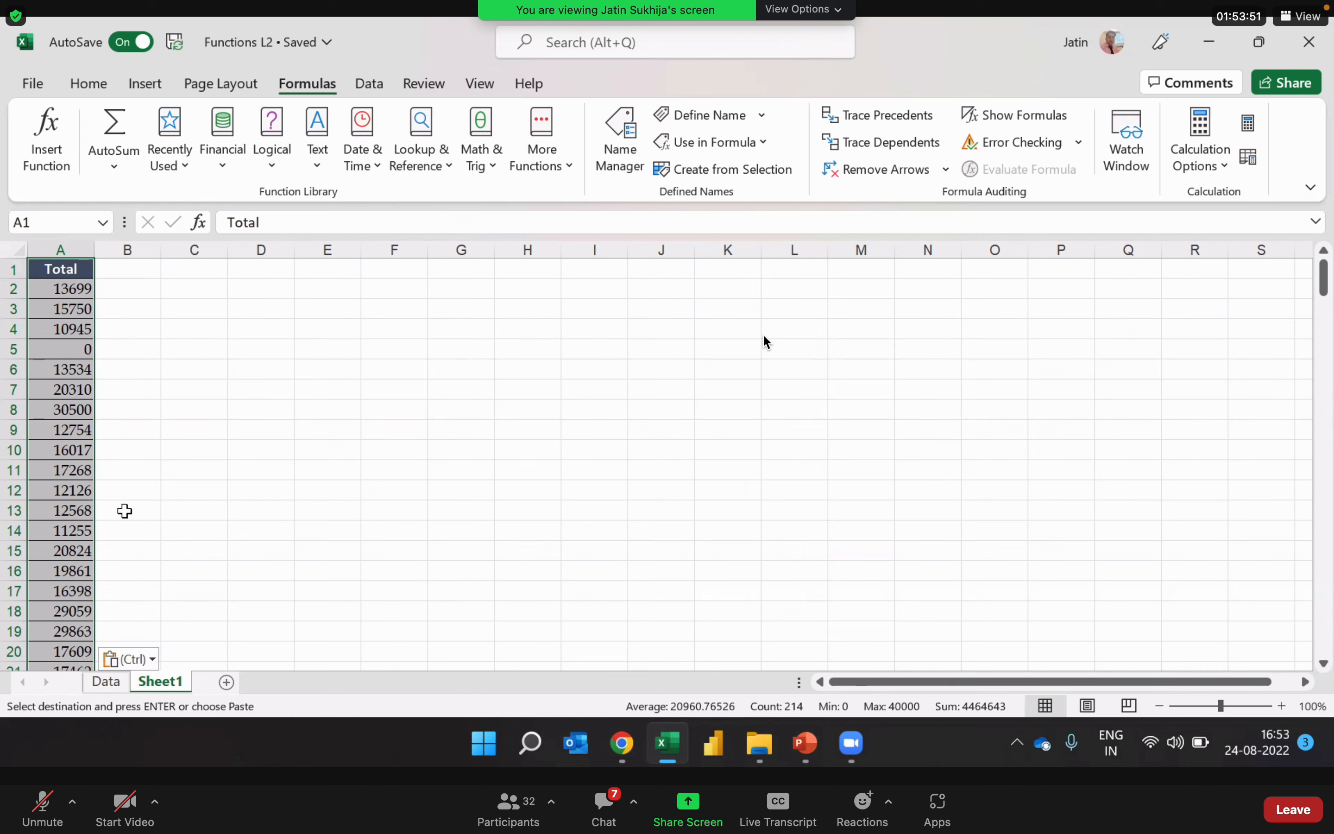
left_click(141, 659)
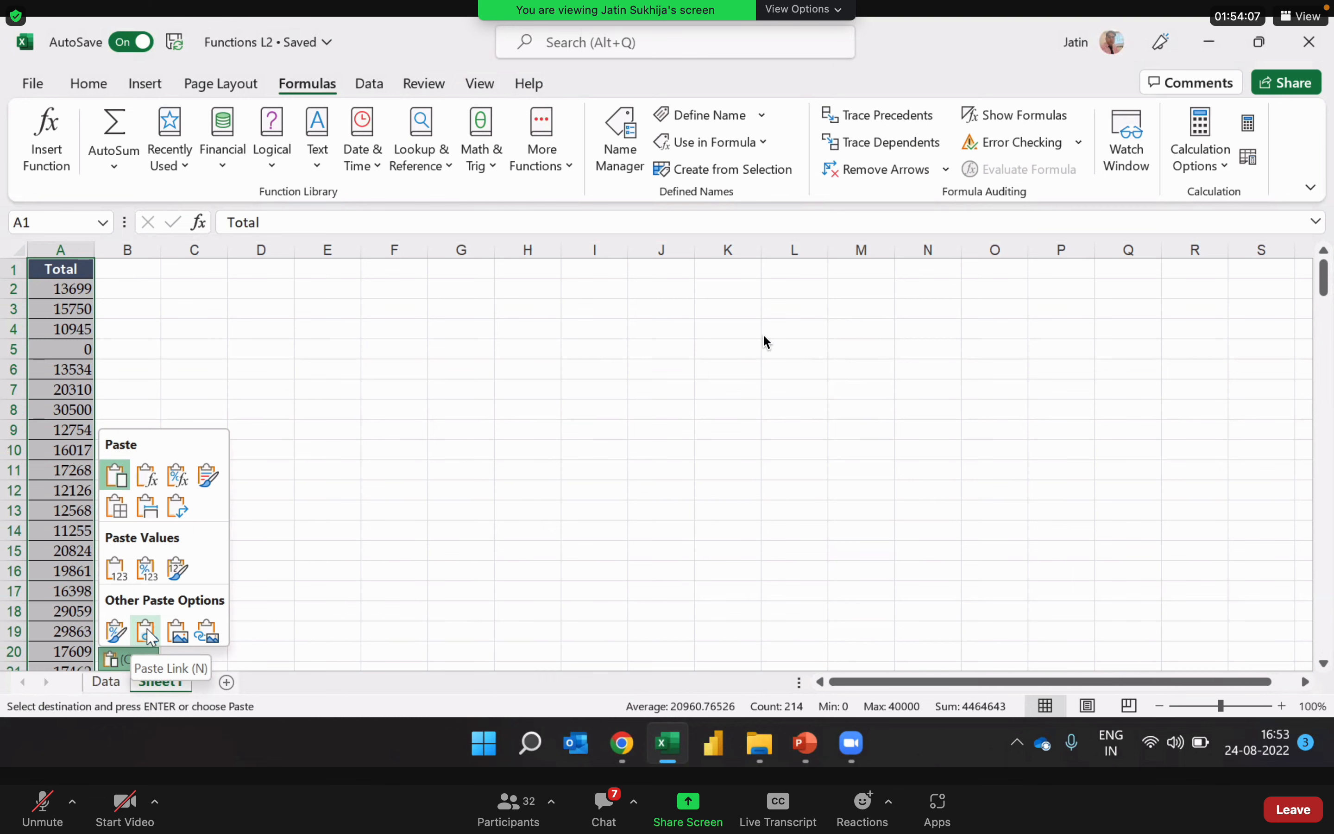
left_click(148, 633)
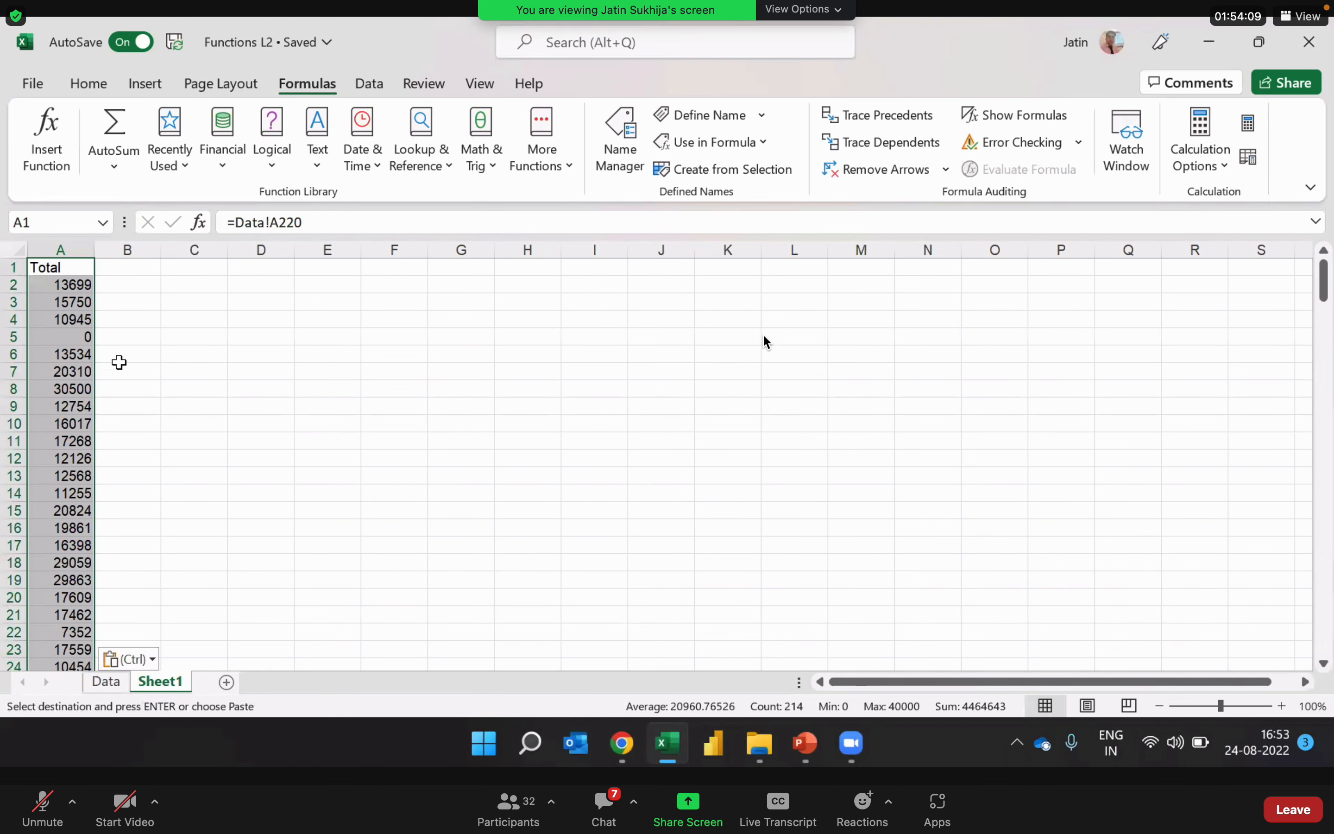
Step: Check the link formula in A10 of Sheet1 against the source list on the Data sheet, and clear the copy marquee
left_click(67, 423)
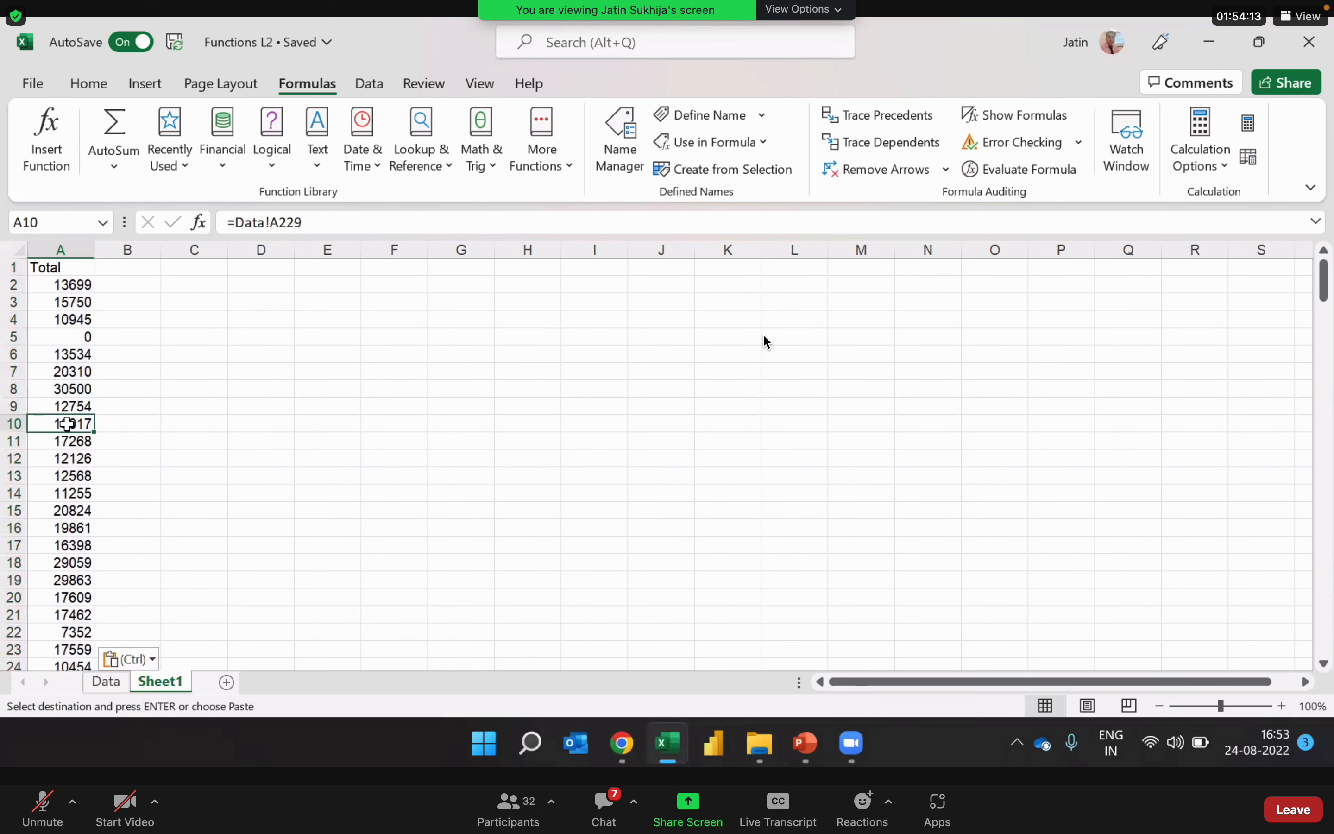
left_click(107, 681)
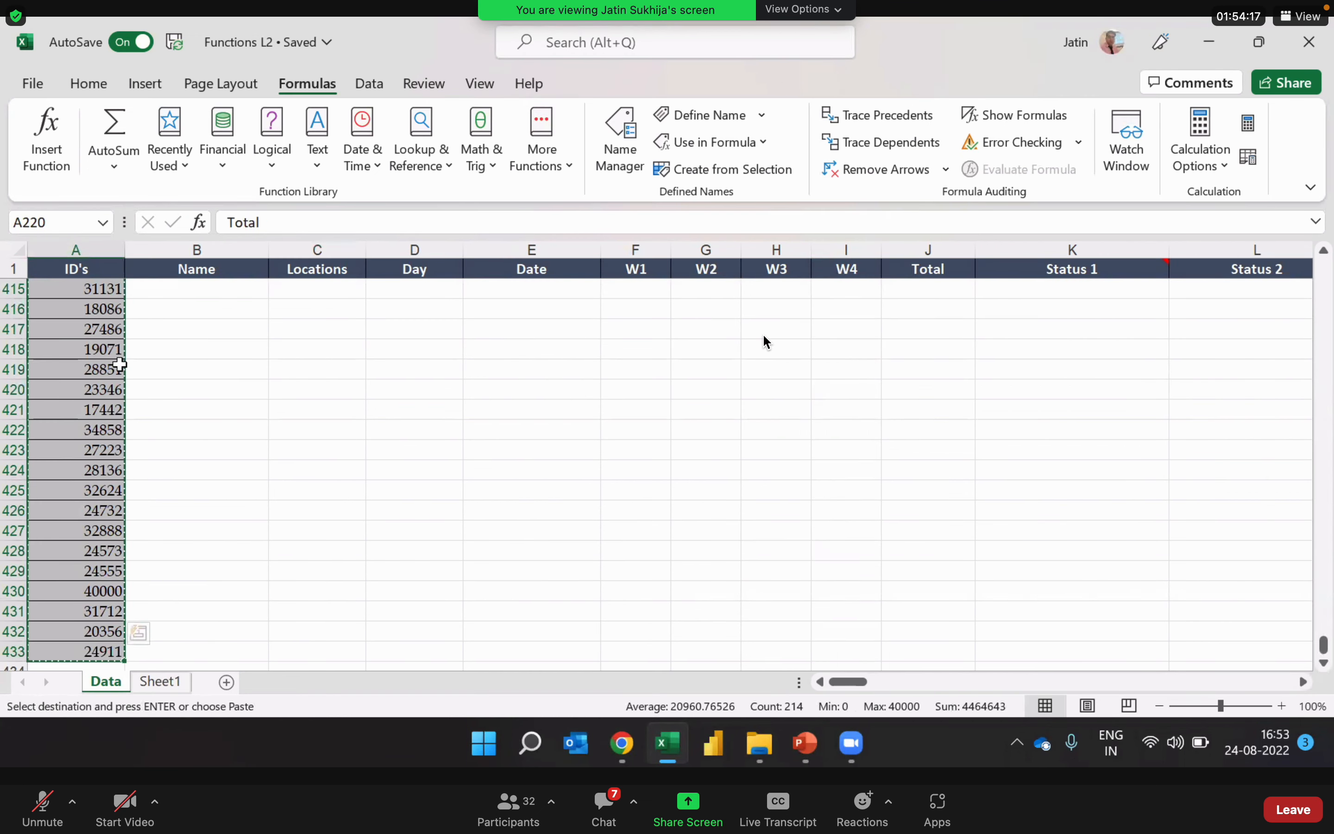
left_click(160, 682)
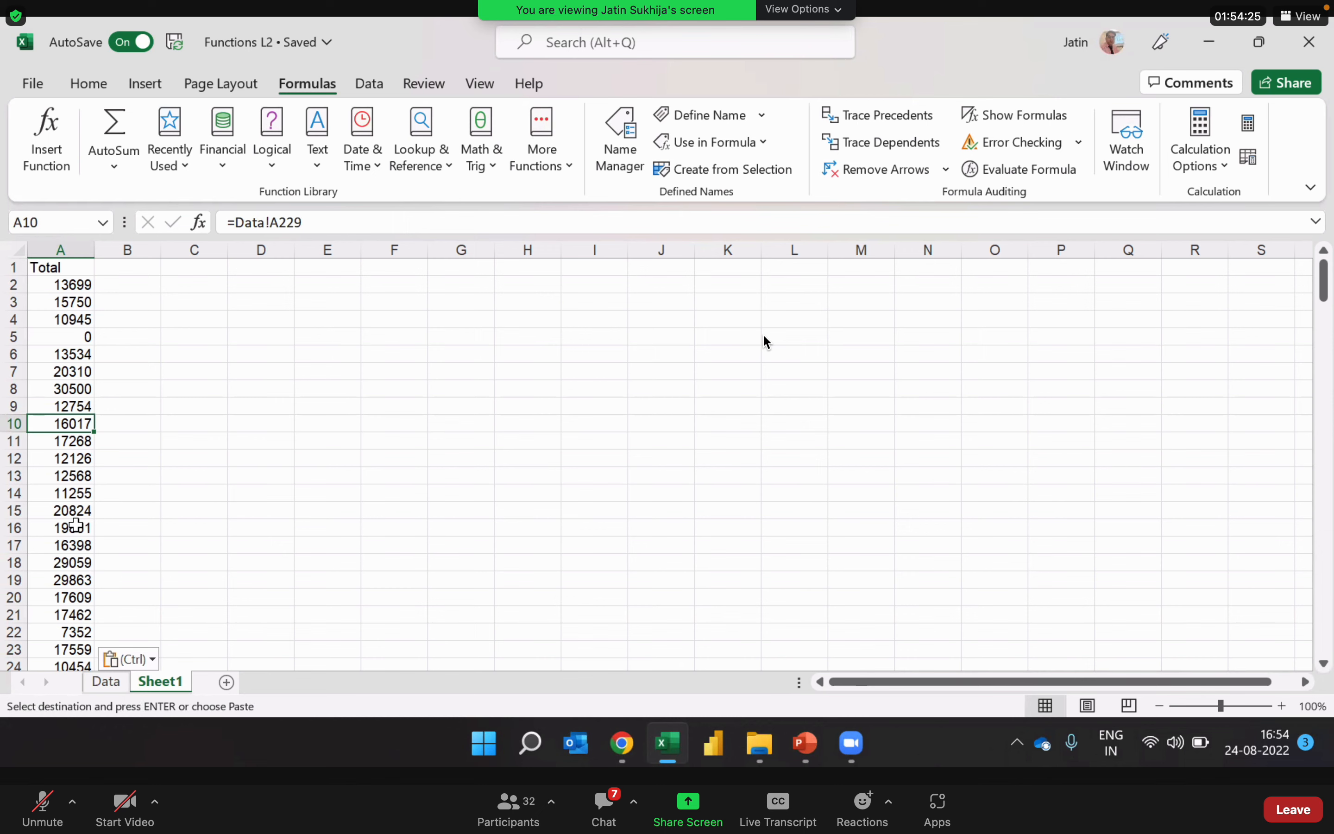
key("Escape")
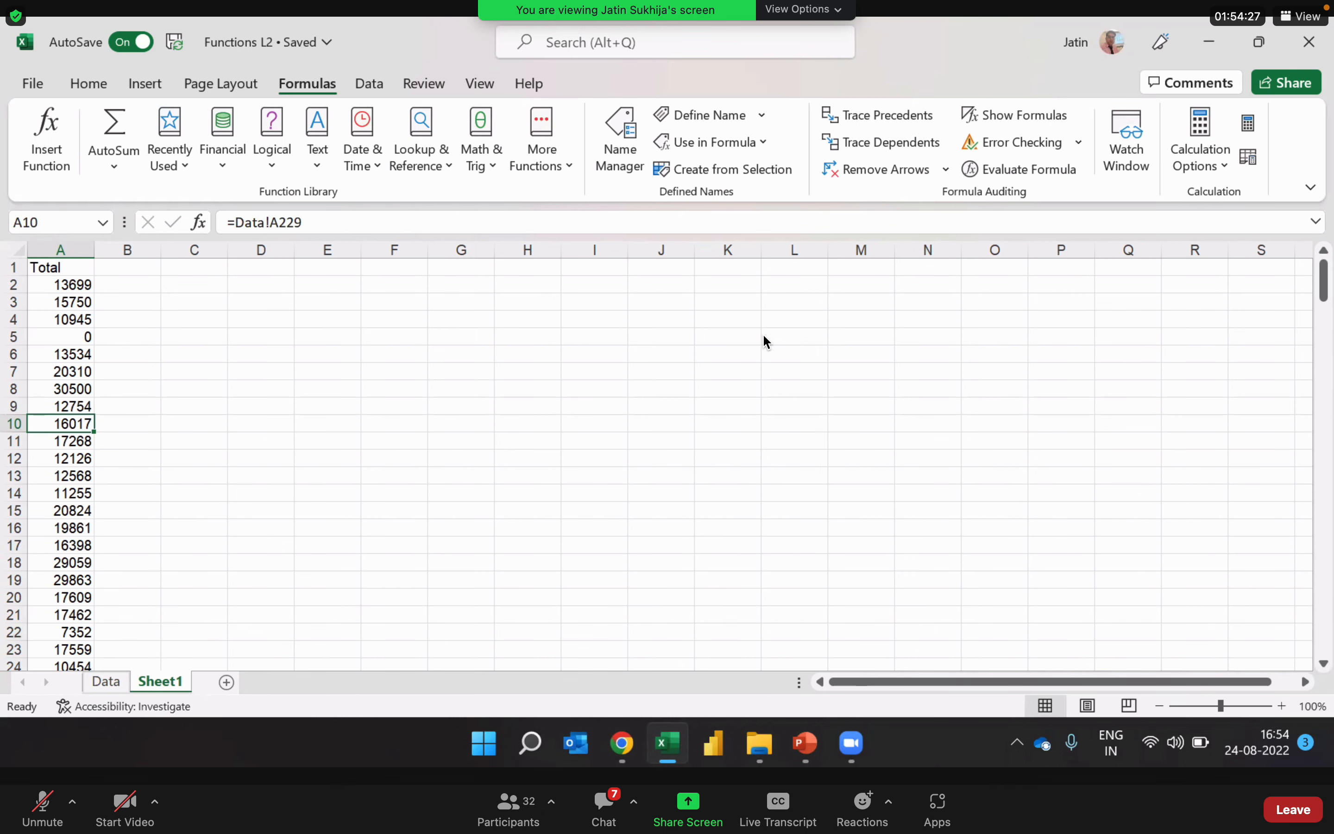
Step: On the Data sheet, enter 0 in cells A221, A222 and A223 of the vertical Total list
left_click(110, 683)
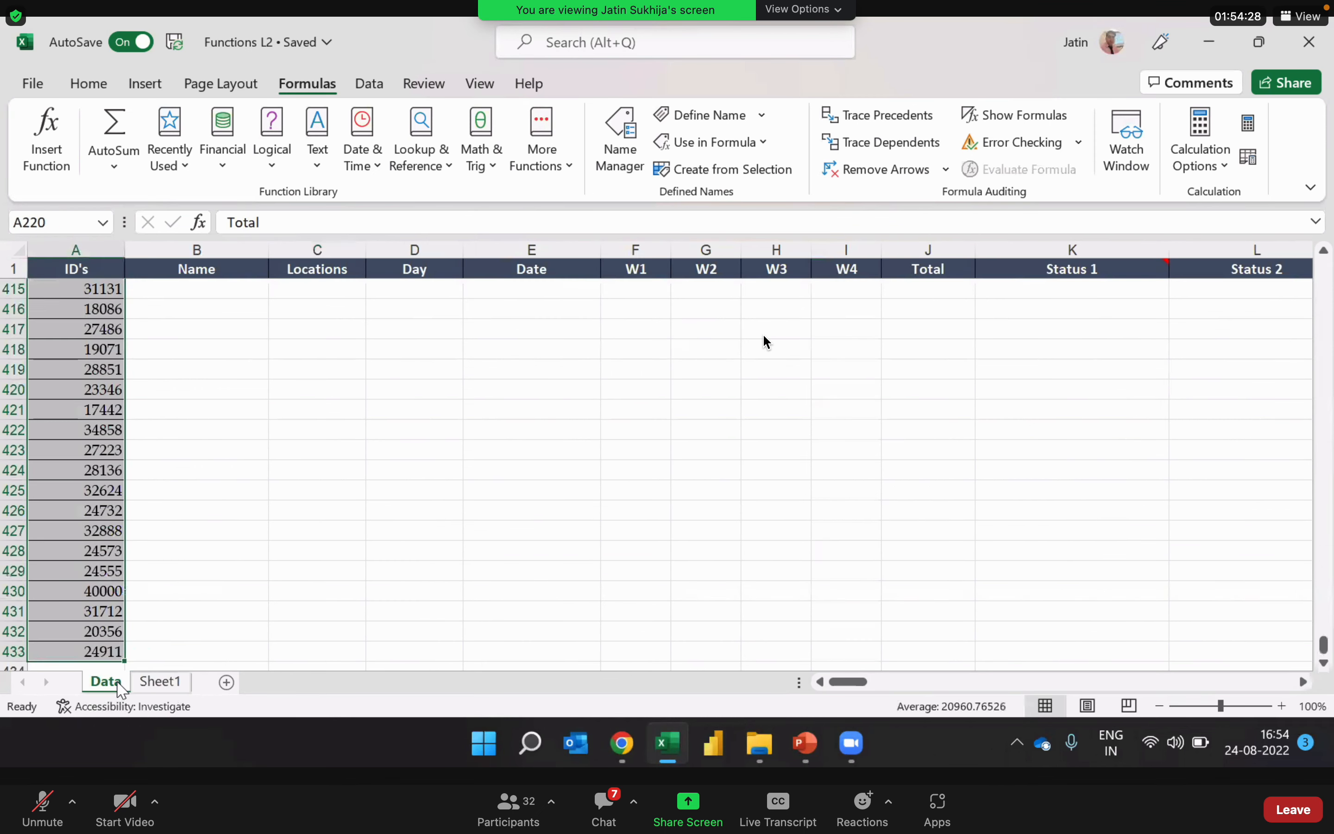
left_click(83, 327)
key("Up")
key("Up")
key("Up")
key("Up")
key("Up")
key("Up")
key("Up")
key("Up")
key("Up")
key("Up")
key("Up")
key("Up")
key("Up")
key("Up")
key("Up")
key("Up")
key("Up")
key("Up")
key("Up")
key("Up")
key("Up")
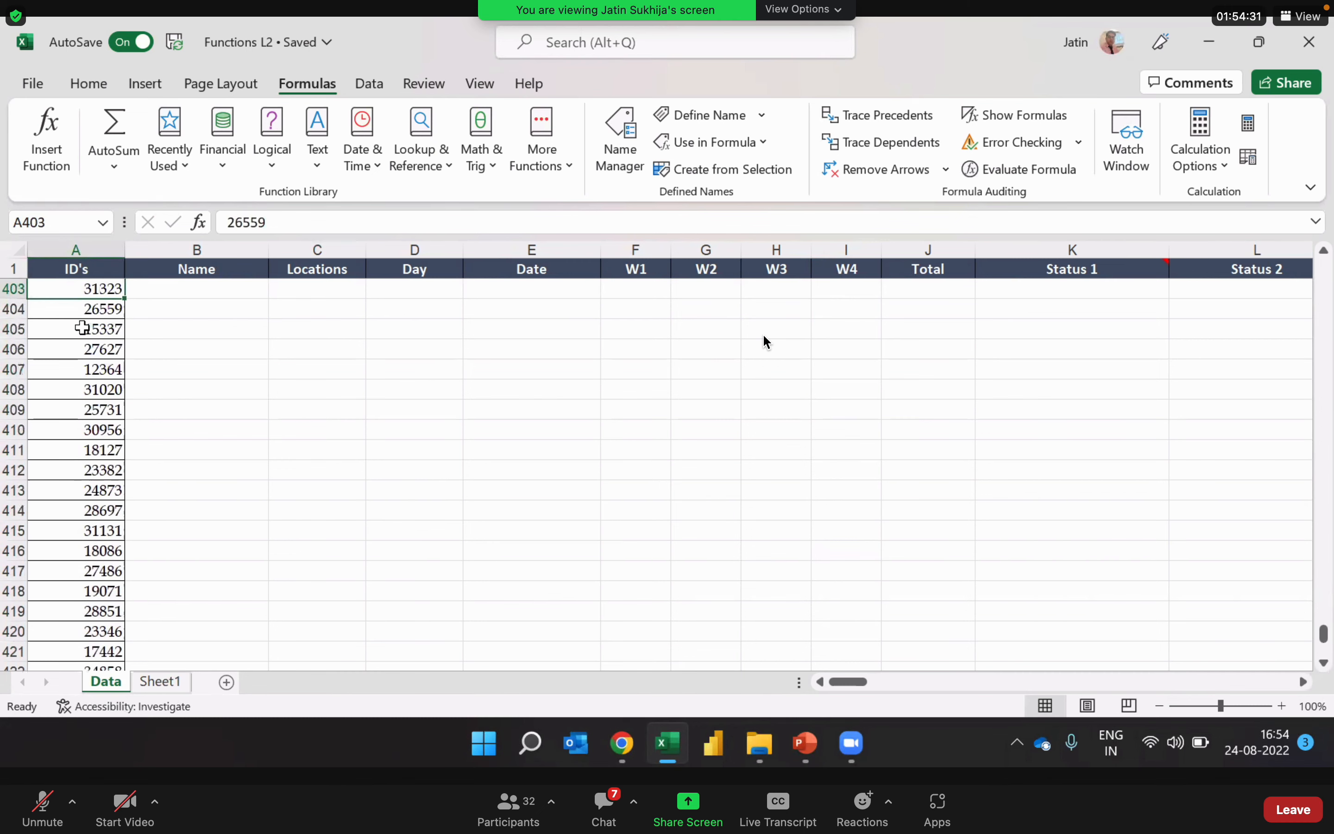
key("Up")
key("Up")
key("Up")
key("Up")
key("Up")
key("Up")
key("Up")
key("Up")
key("Up")
key("Up")
key("Up")
key("Up")
key("Up")
key("Up")
key("Up")
key("Up")
key("Up")
key("Up")
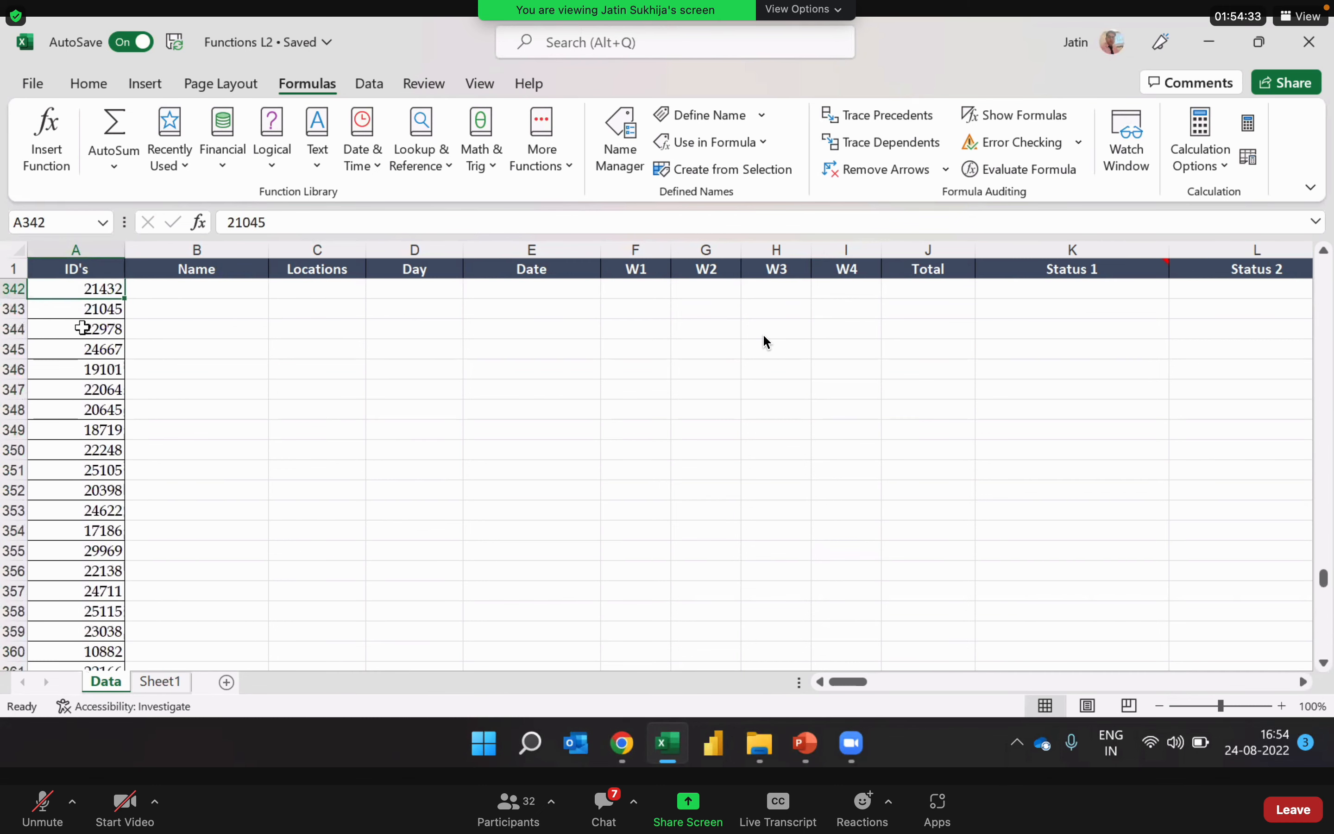
key("ctrl+Up")
key("Down")
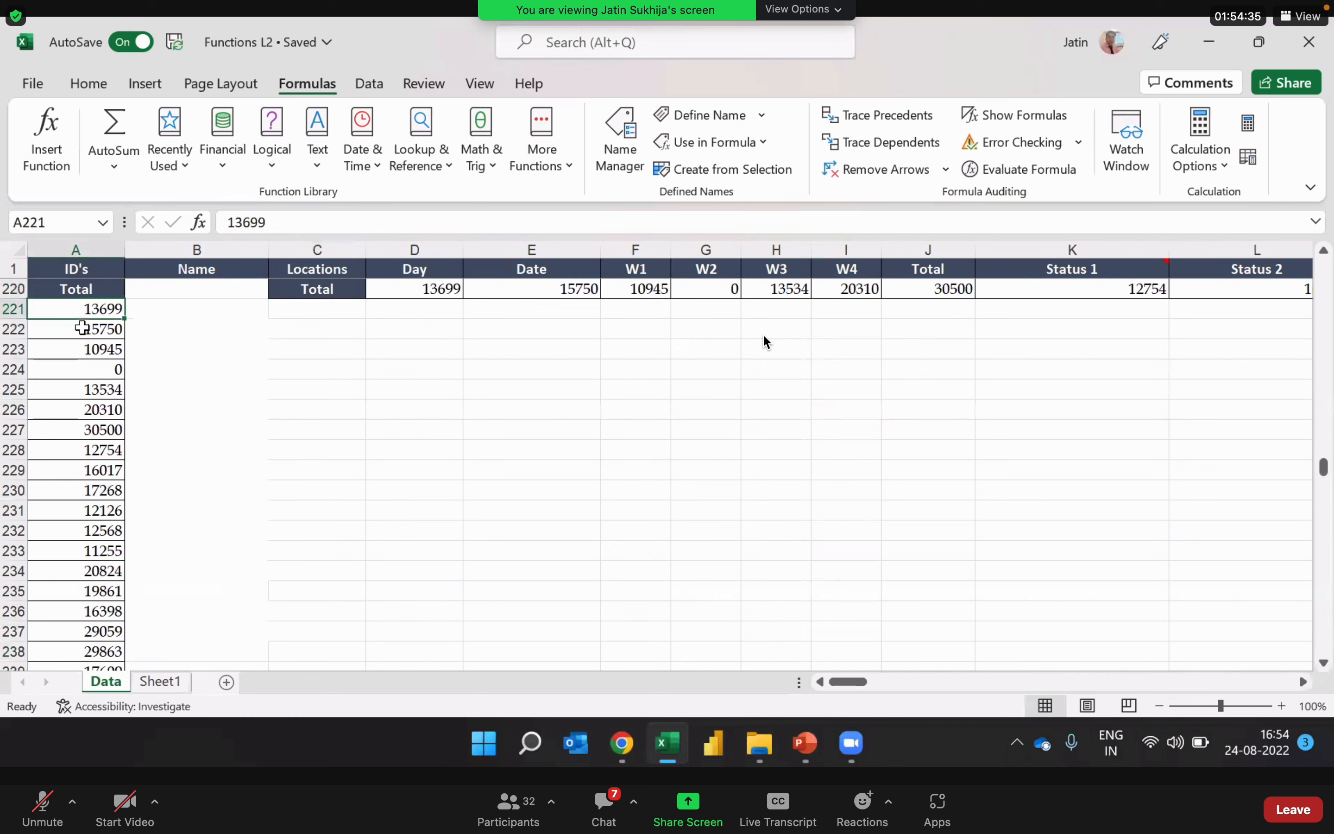
type("0")
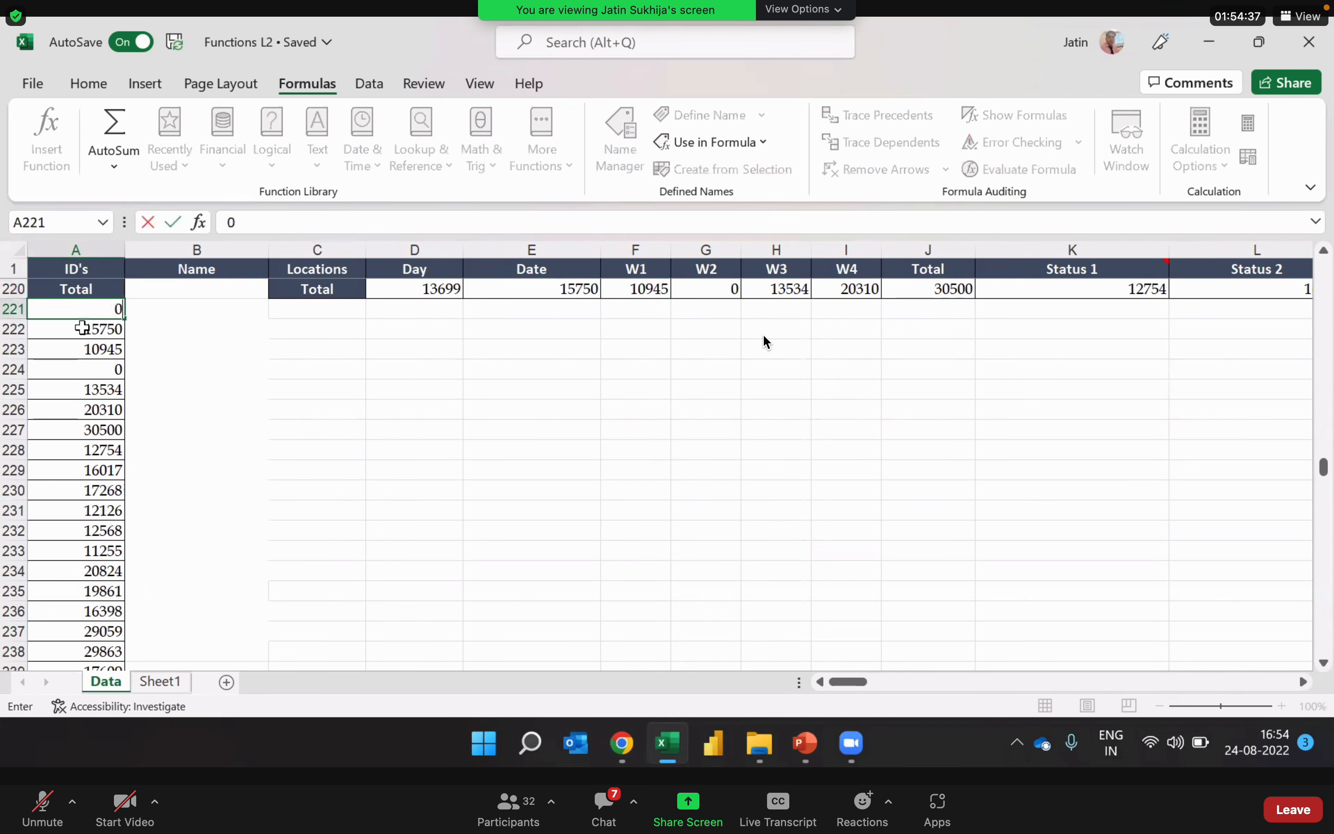
key("Return")
type("0")
key("Return")
type("0")
key("Return")
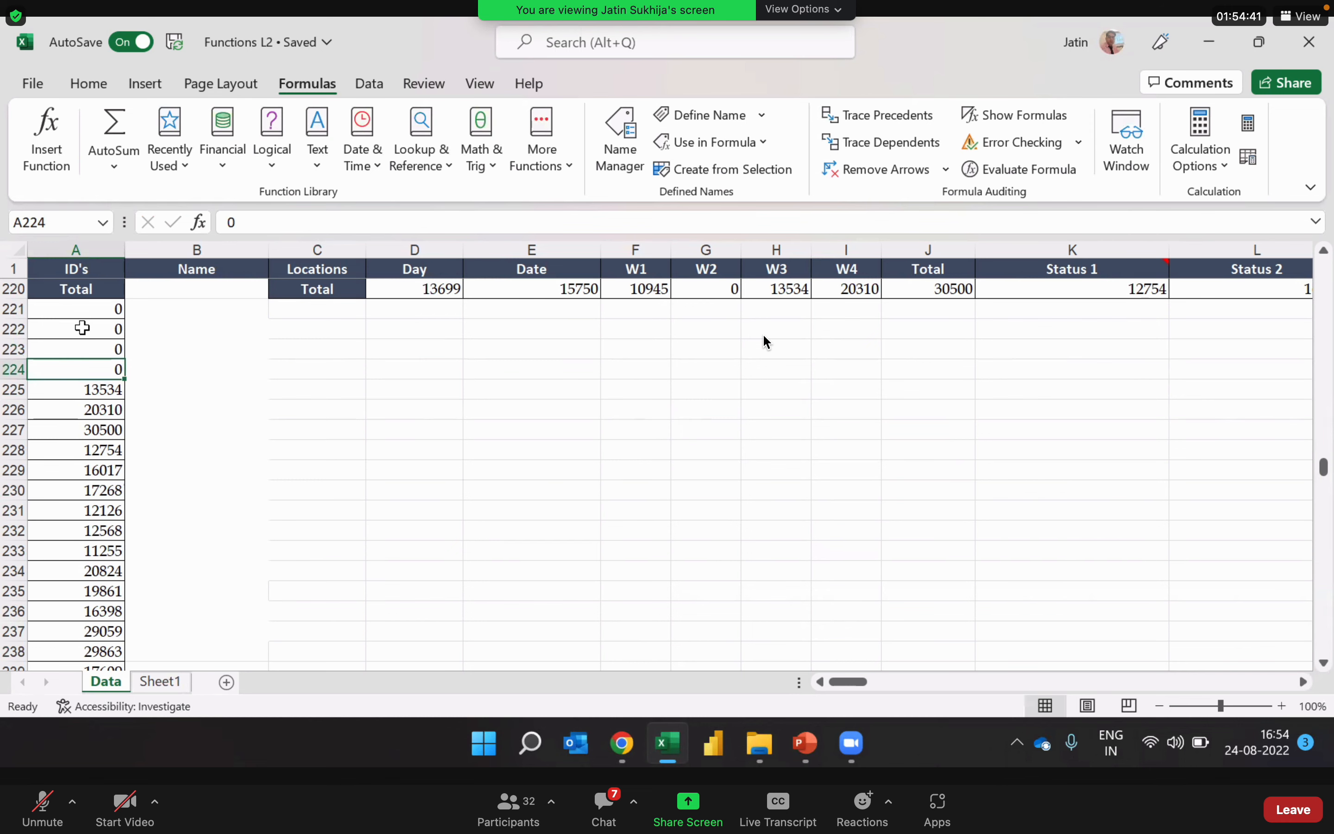
Step: Check the linked Total list on Sheet1 and review its source cells A220:A224 on the Data sheet
left_click(171, 682)
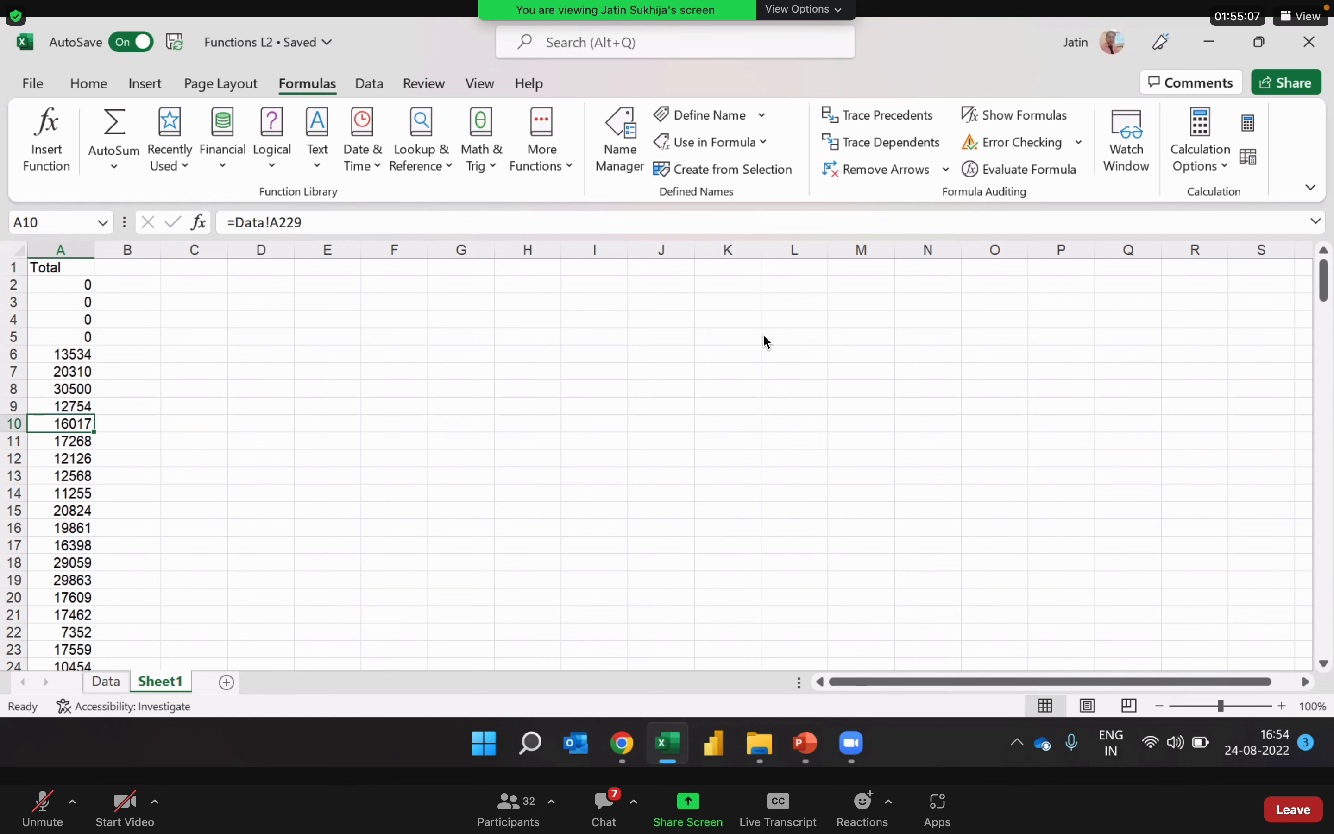
left_click(108, 682)
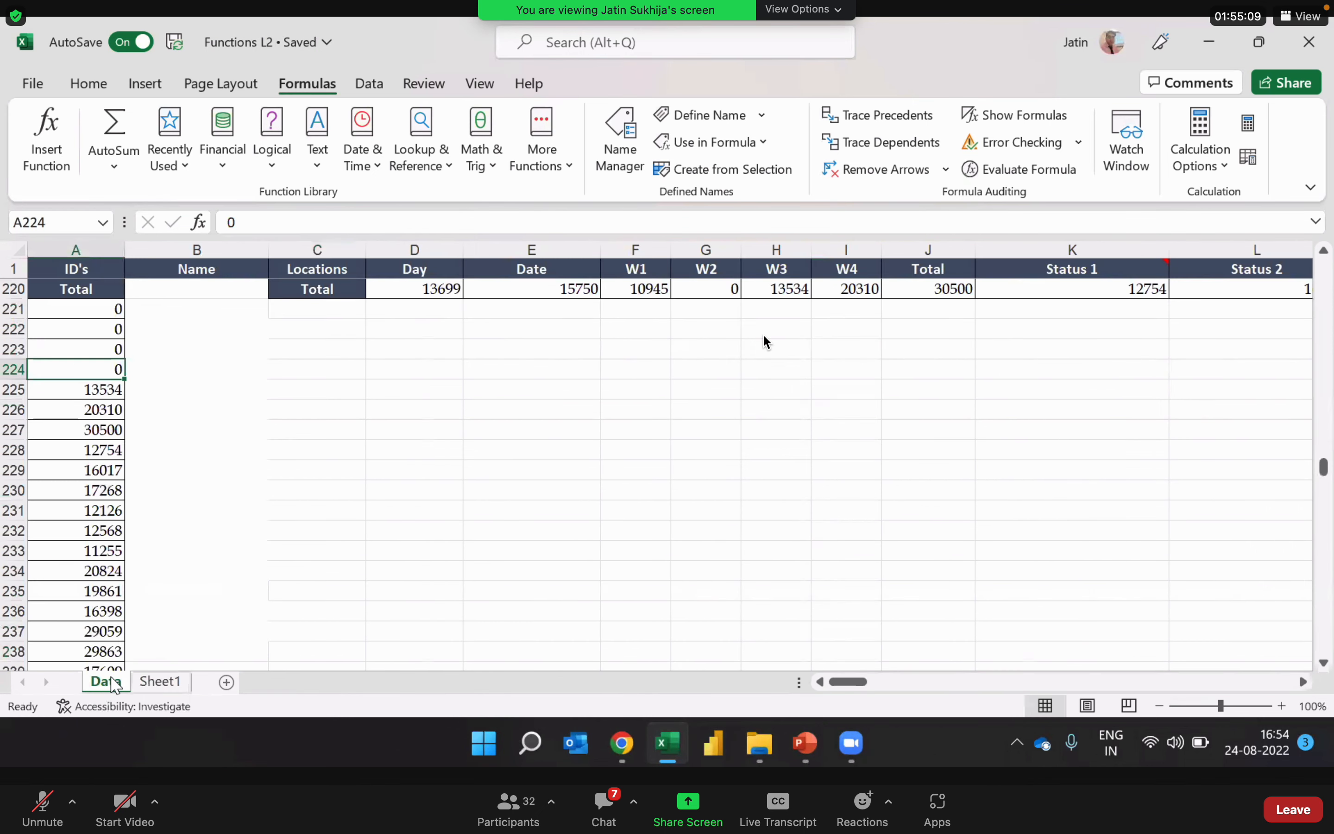
key("Up")
key("Up")
key("Up")
key("Up")
key("Up")
key("Up")
key("Up")
key("Up")
key("Up")
key("Up")
key("Up")
key("Up")
key("Up")
key("Up")
key("Up")
key("Up")
key("Up")
key("Up")
key("Up")
key("Up")
key("Up")
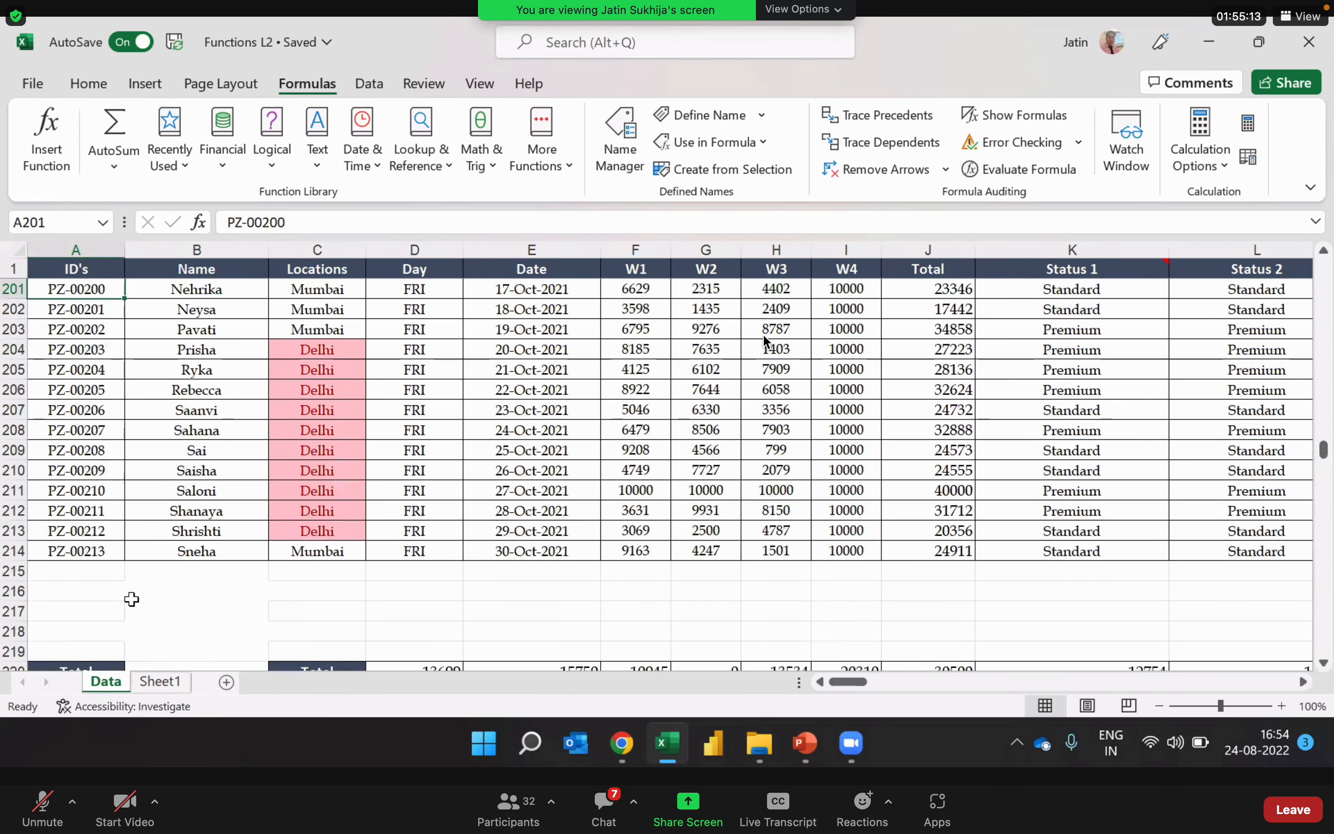
left_click(93, 657)
key("Down")
key("Down")
key("Down")
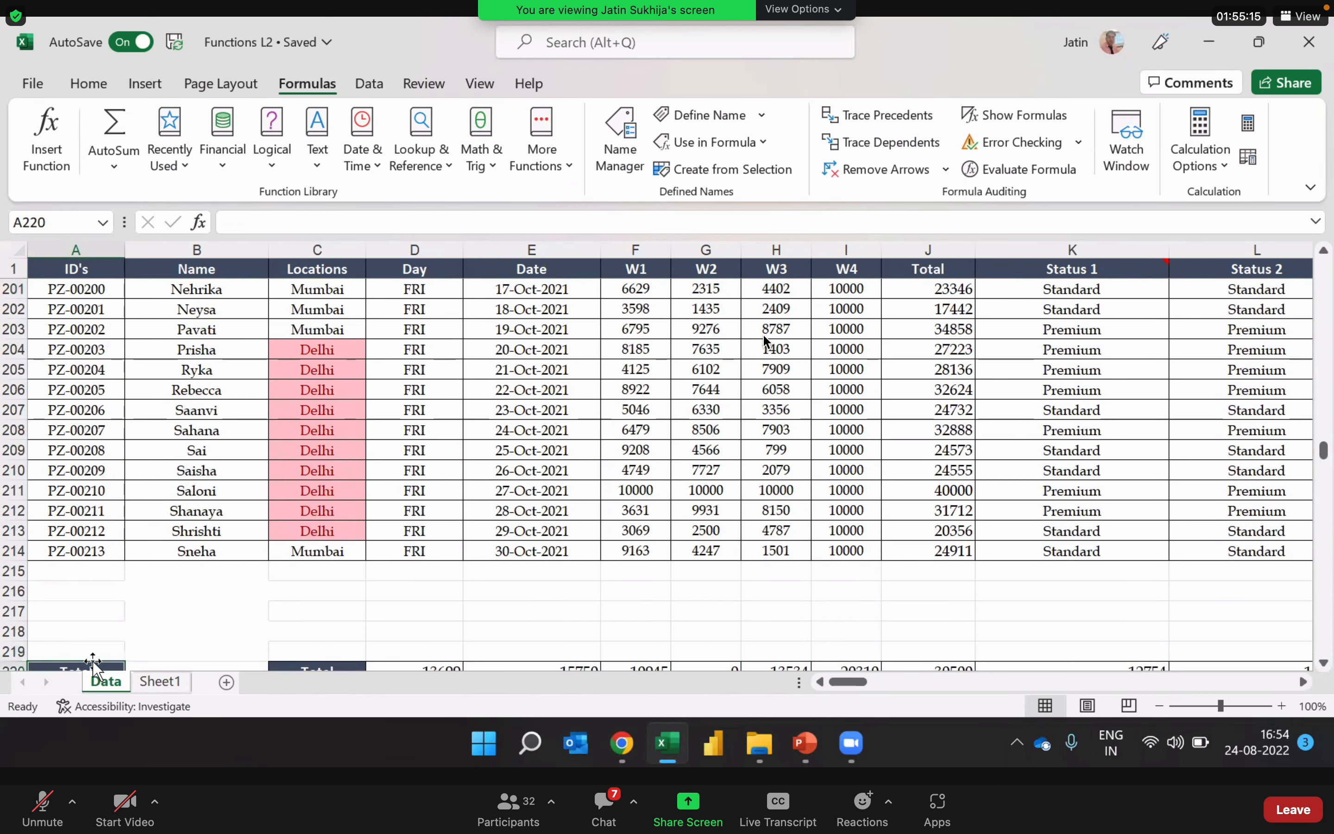
key("Down")
key("Down")
key("Down")
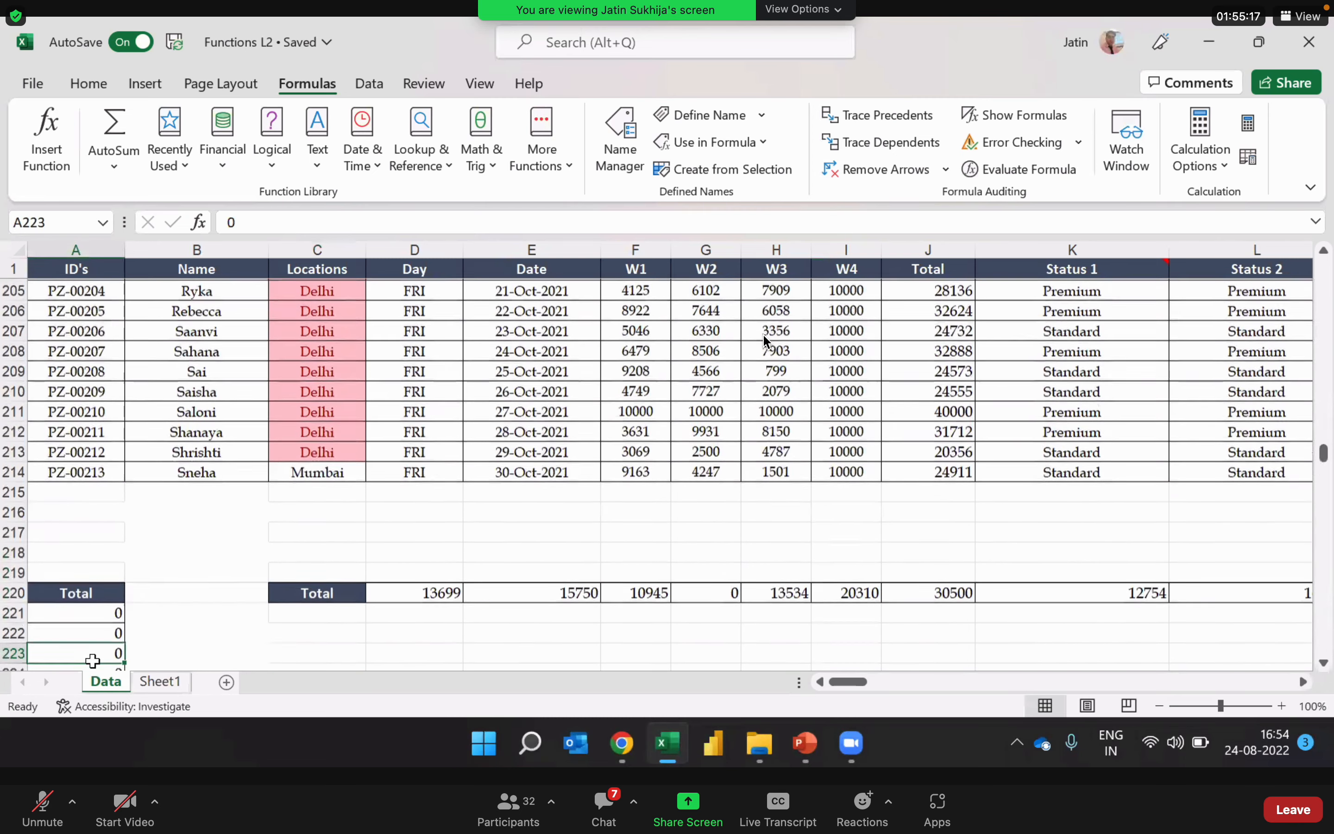
key("Up")
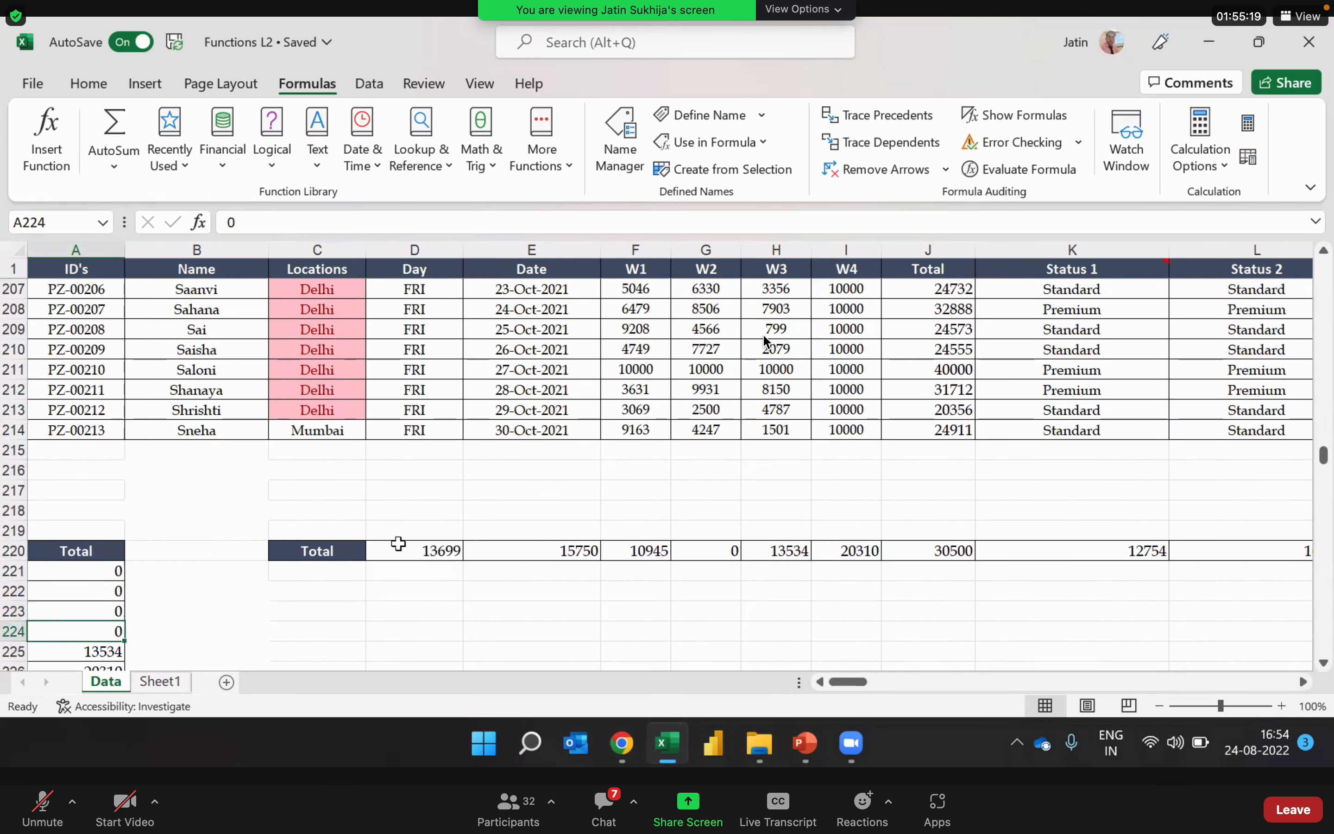
Step: Inspect the transposed Total cells D220 through I220 on the Data sheet and the link formula in A15 of Sheet1
left_click(453, 552)
key("Right")
key("Right")
key("Right")
key("Right")
key("Right")
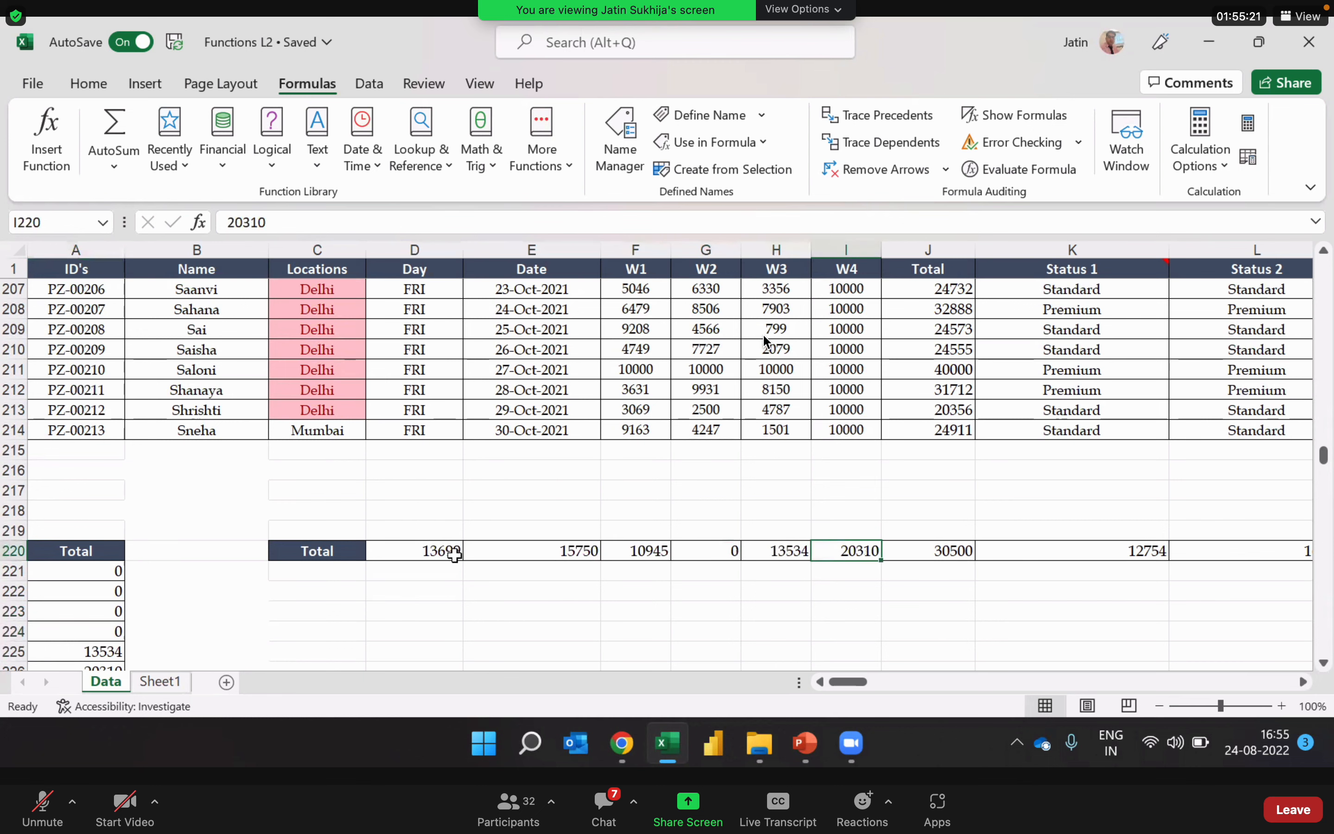
key("Left")
key("Left")
key("Left")
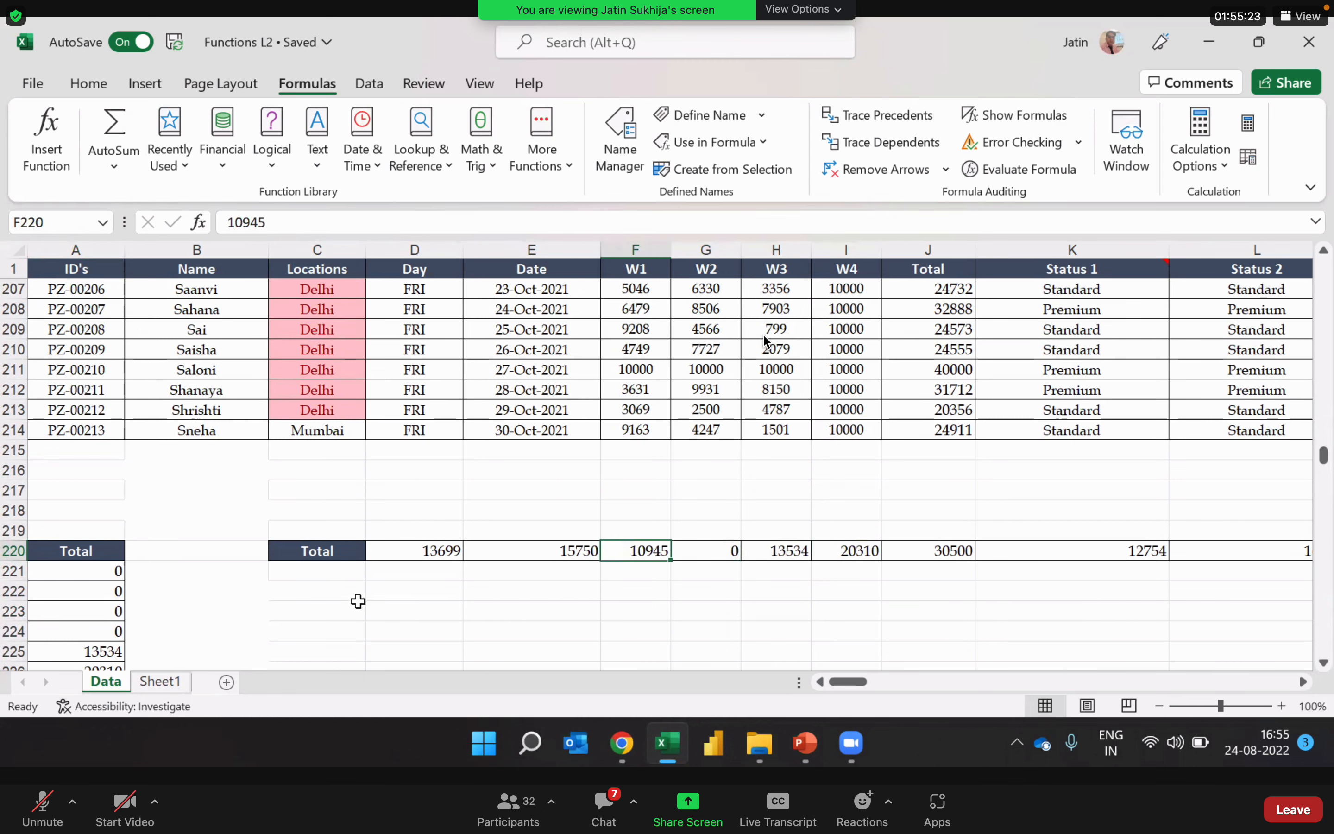
left_click(182, 685)
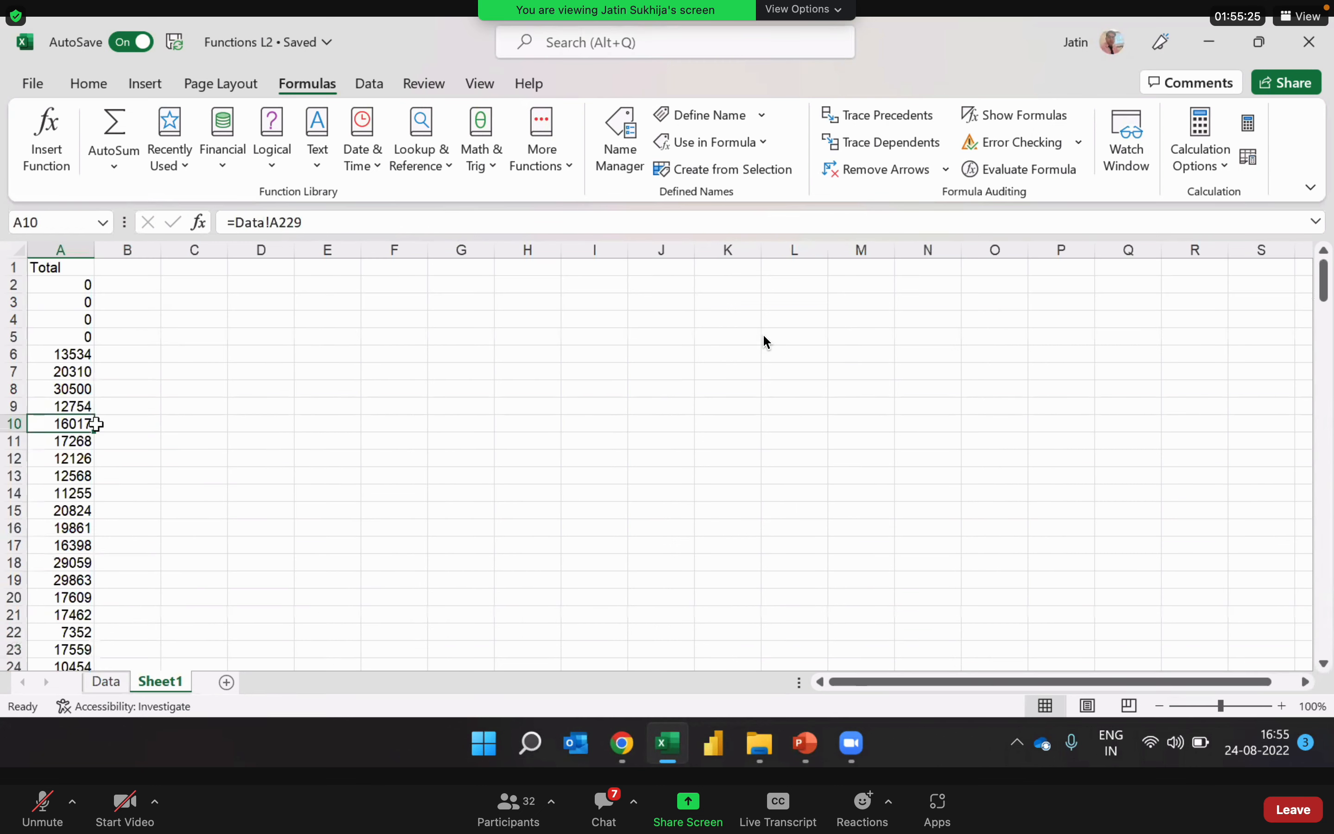
left_click(31, 511)
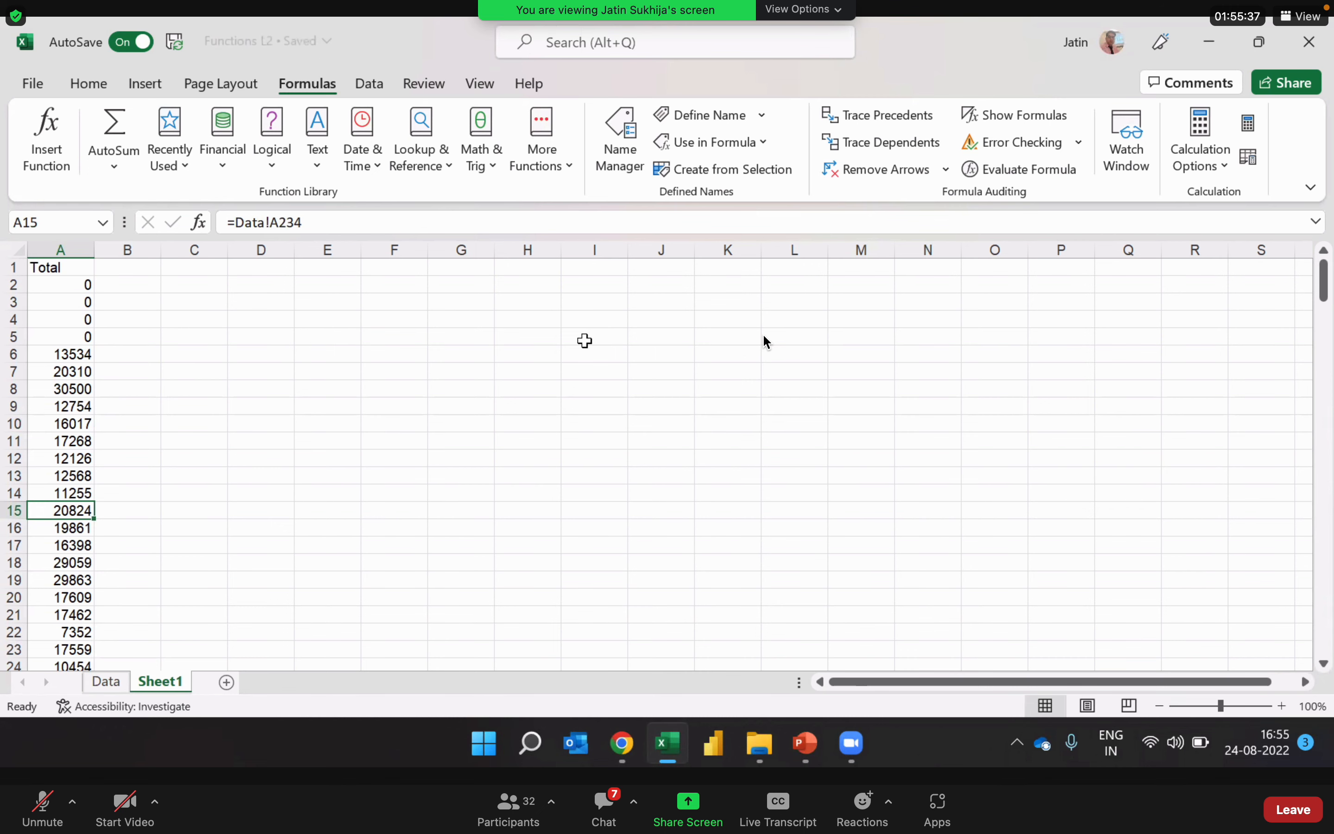
Step: Switch to the PowerPoint slide show of the course contents
key("ctrl+n")
key("alt+Tab")
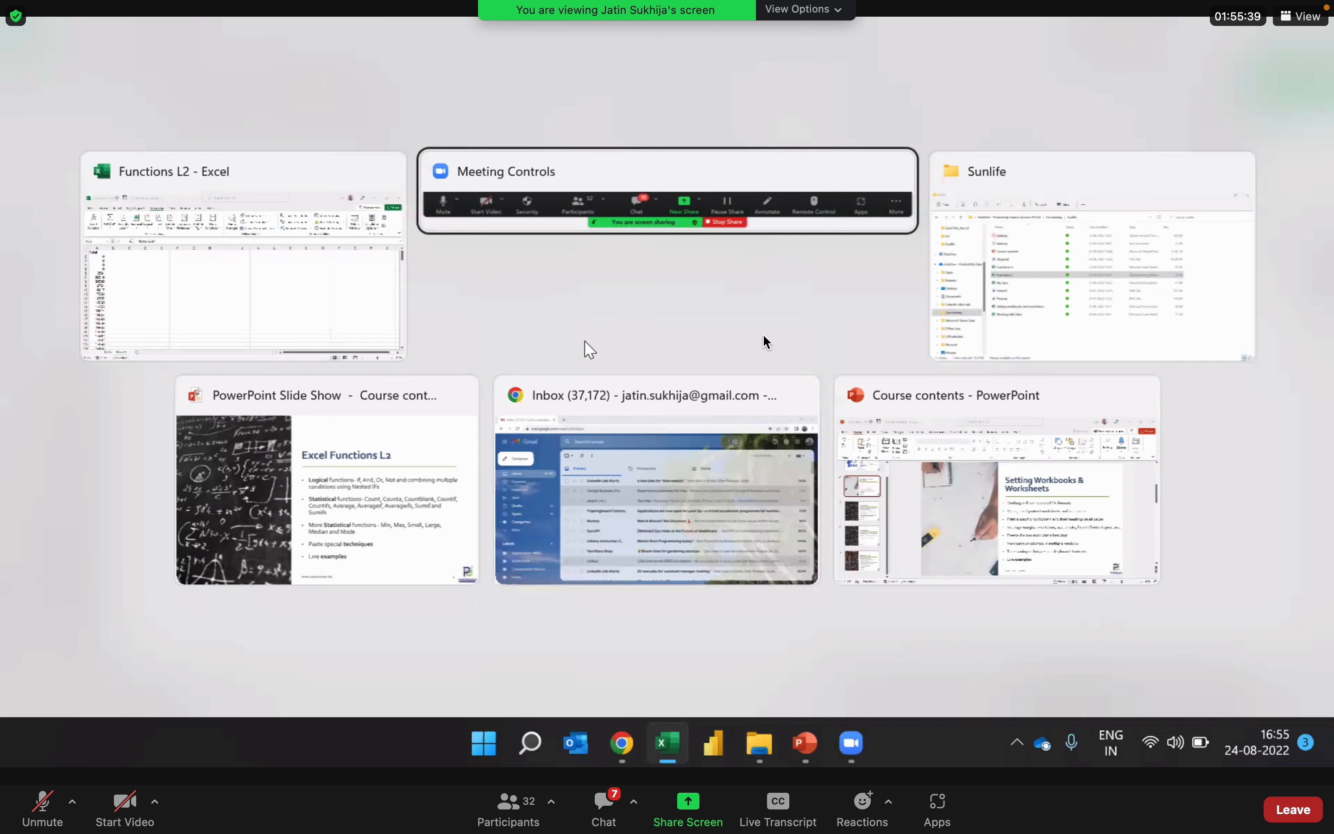
key("alt+Tab")
key("alt+Tab")
key("alt+Tab")
key("alt+shift+Tab")
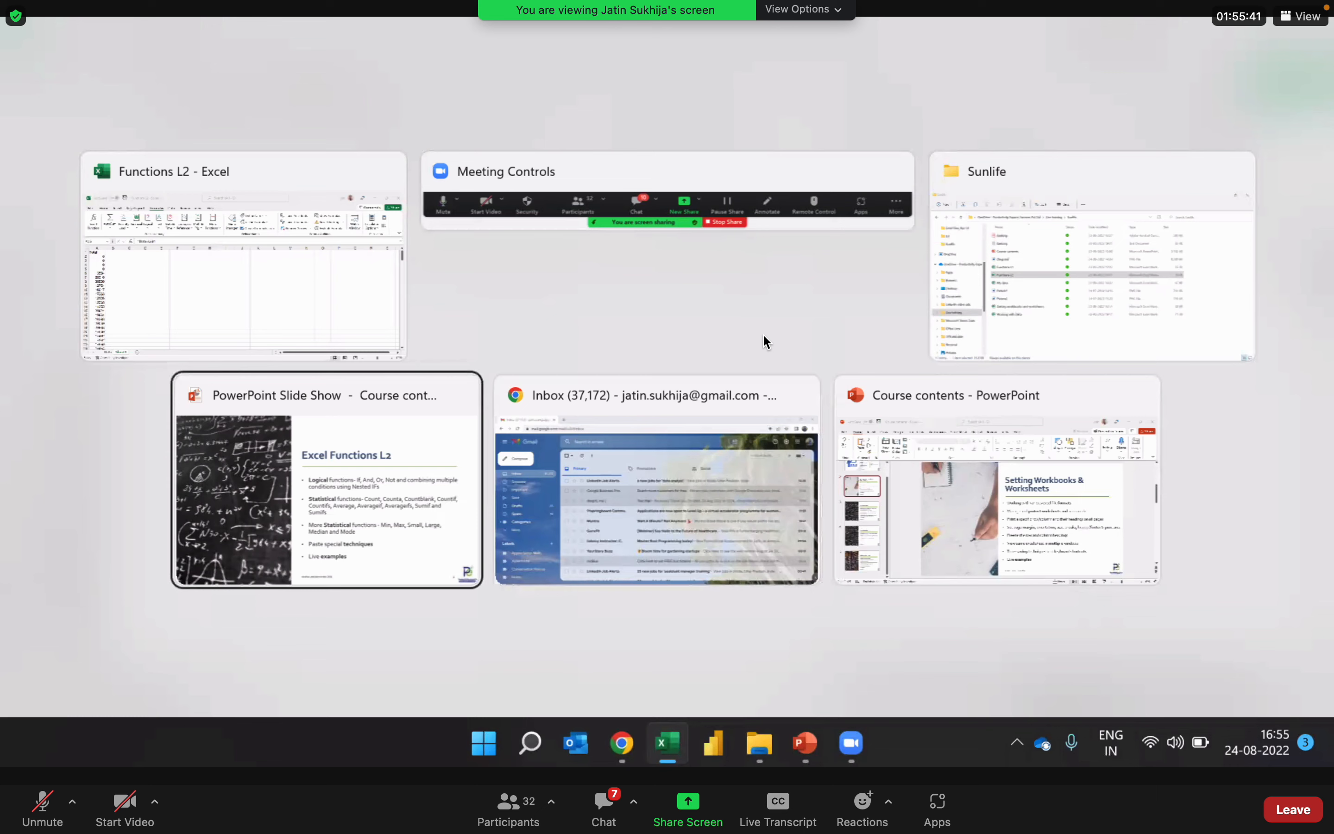